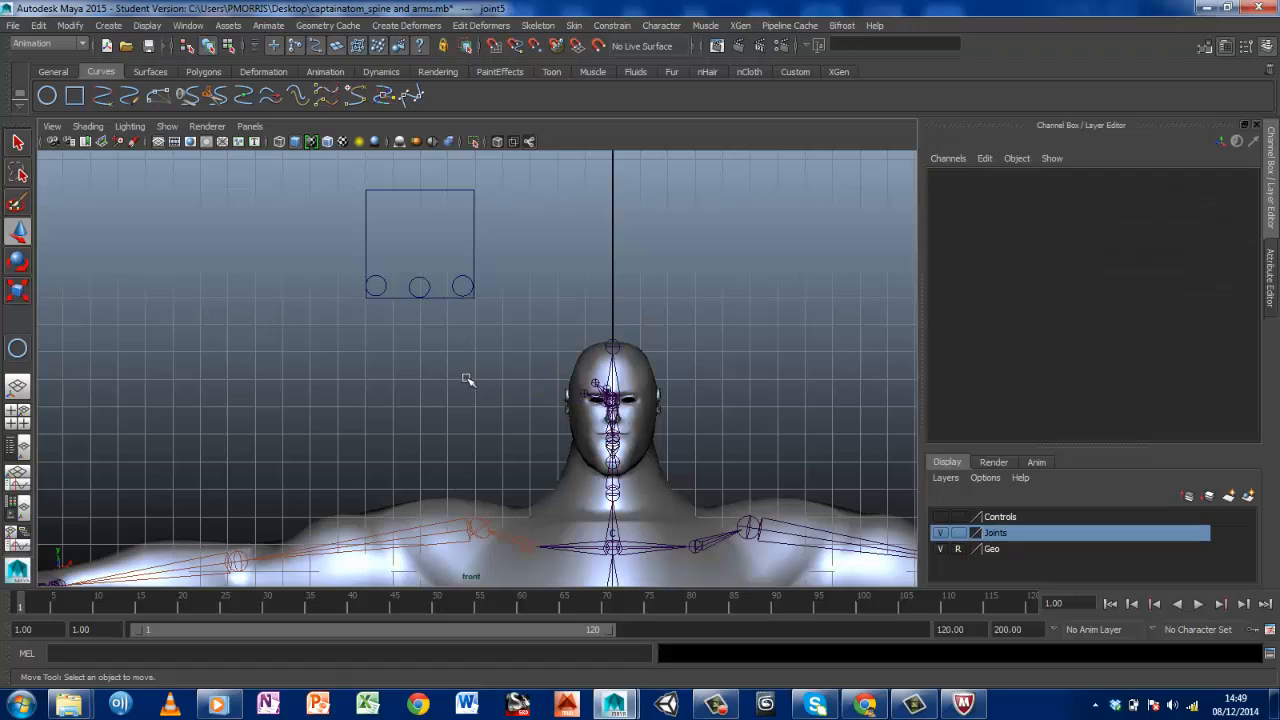
Inspect the facial control circles beside the character's head, selecting the middle and outer circles to examine them
scroll(529, 386, "down", 5)
scroll(587, 510, "up", 2)
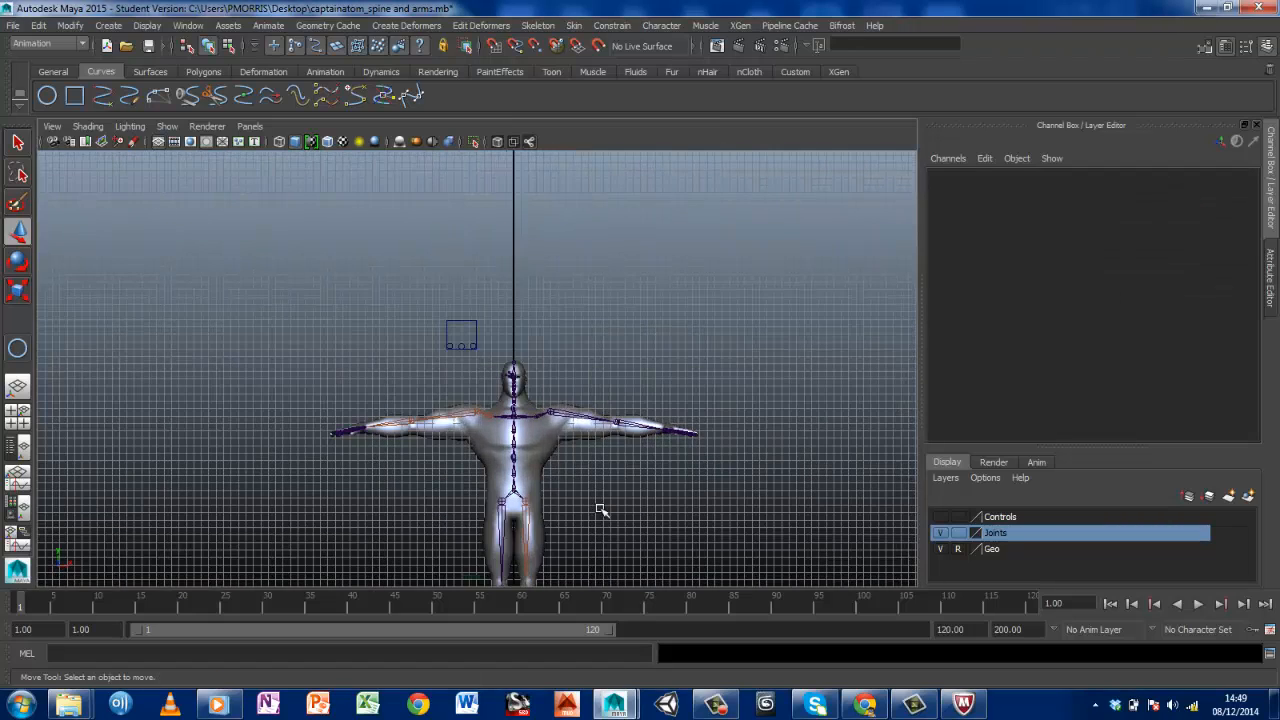
middle_click_drag(602, 510, 580, 405, "alt")
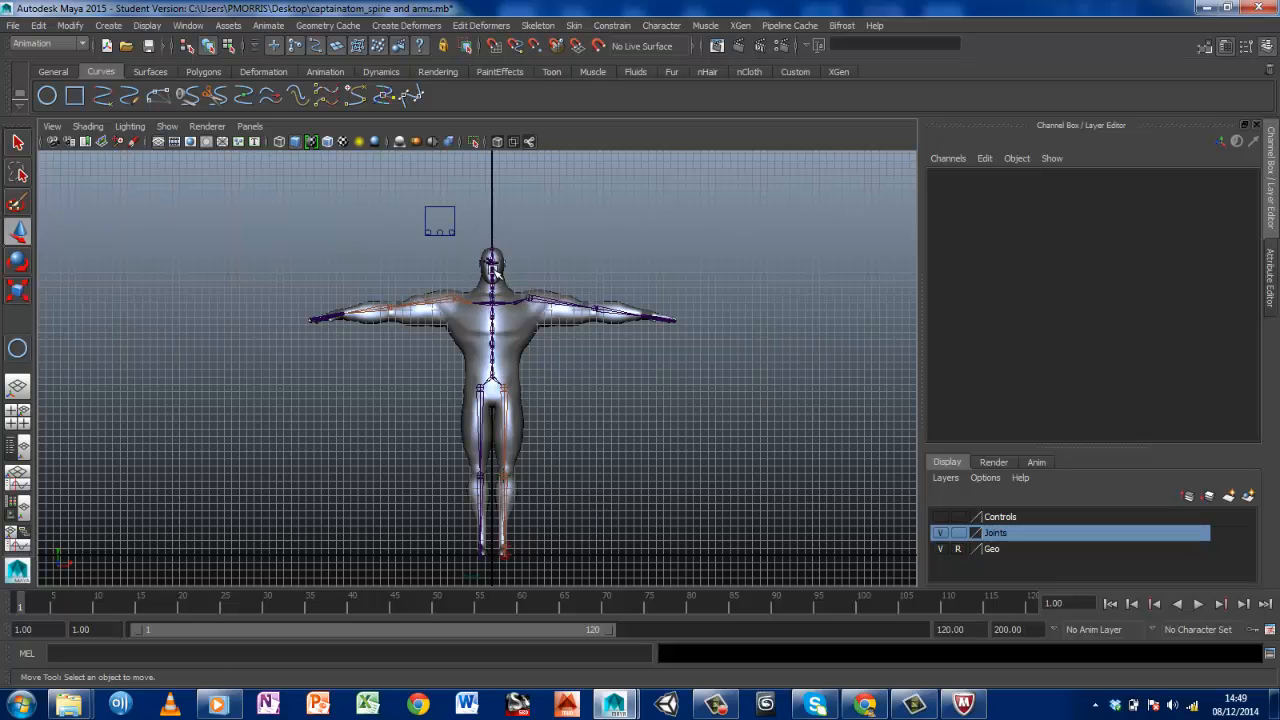
middle_click_drag(523, 248, 417, 414, "alt")
scroll(574, 340, "up", 10)
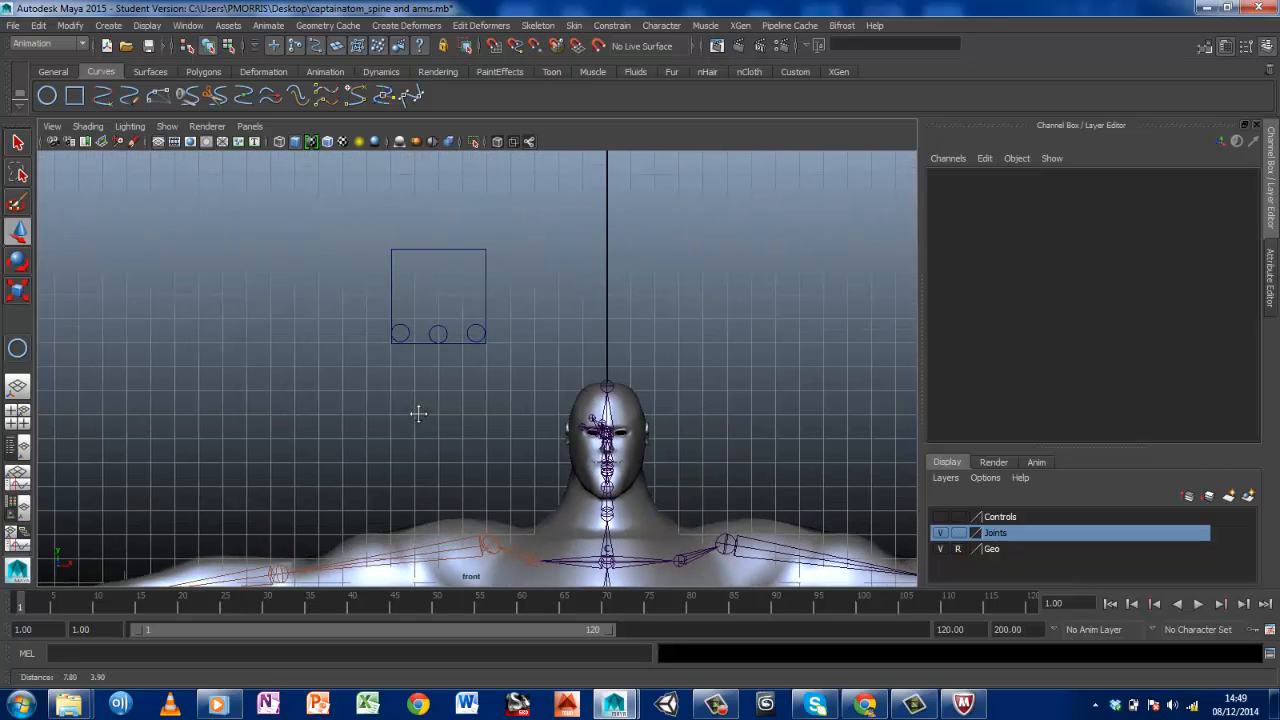
left_click(438, 331)
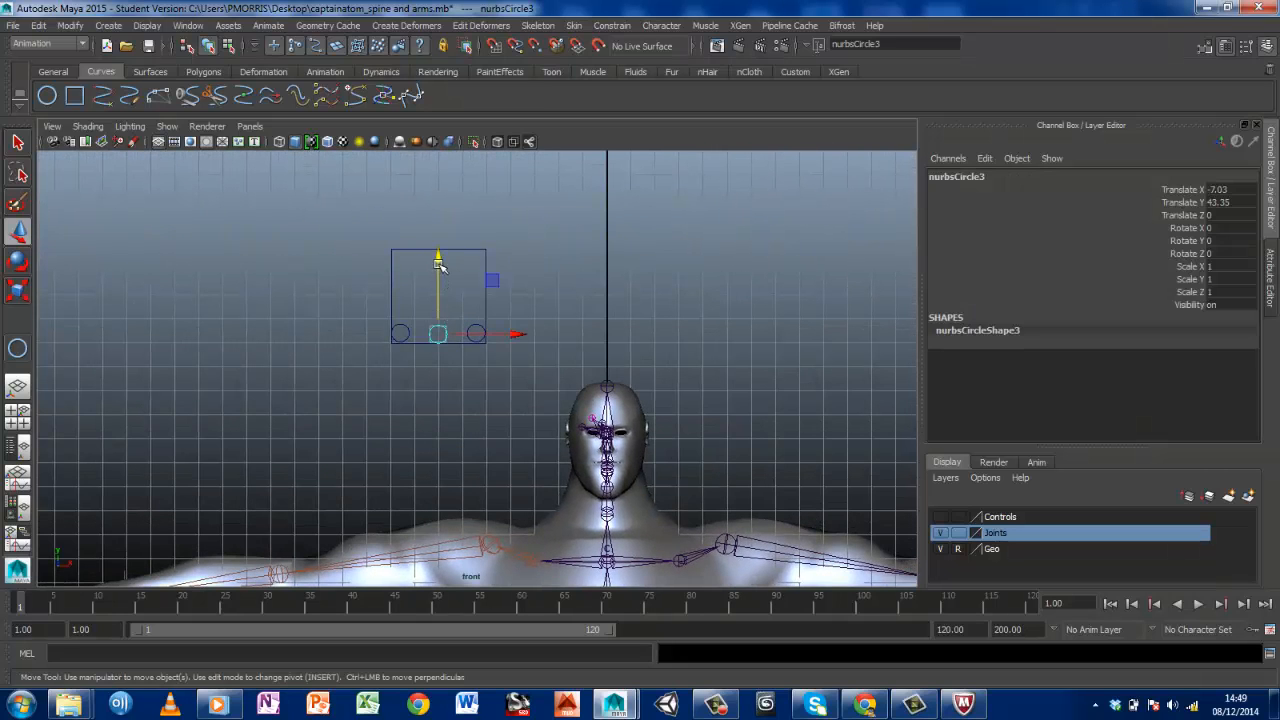
left_click_drag(440, 258, 403, 270)
left_click(400, 333)
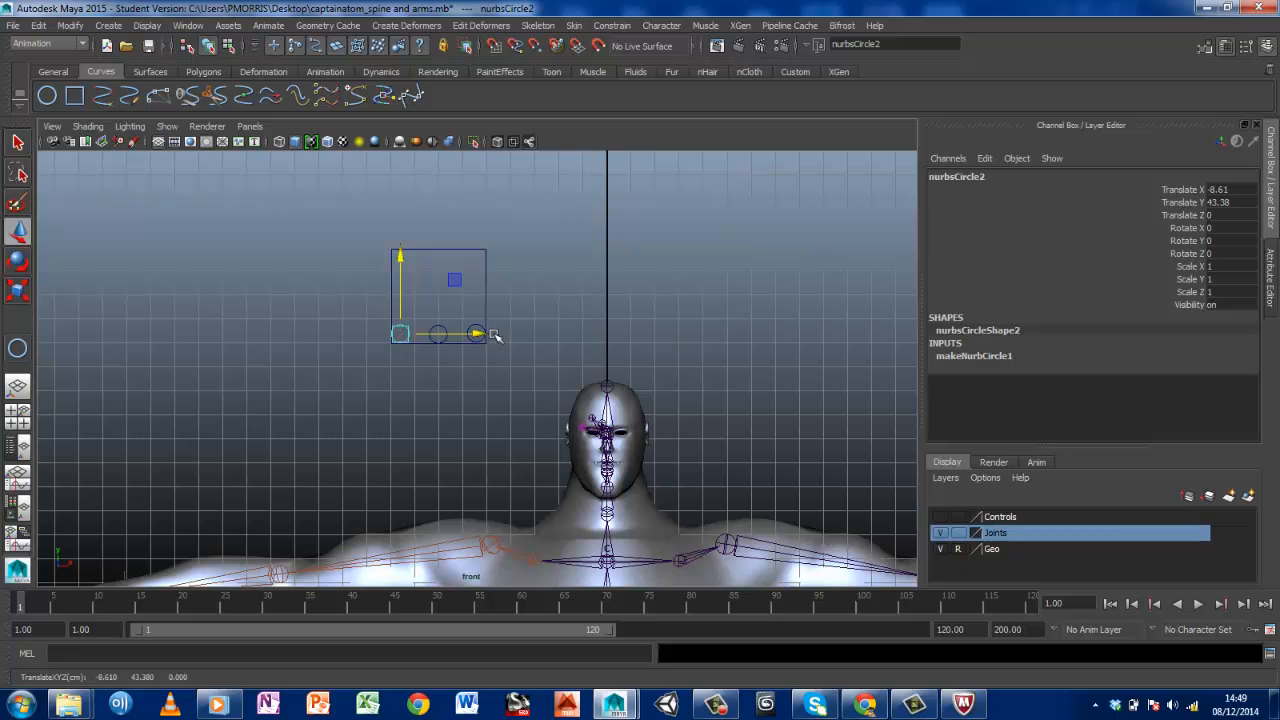
middle_click_drag(588, 435, 485, 297, "alt")
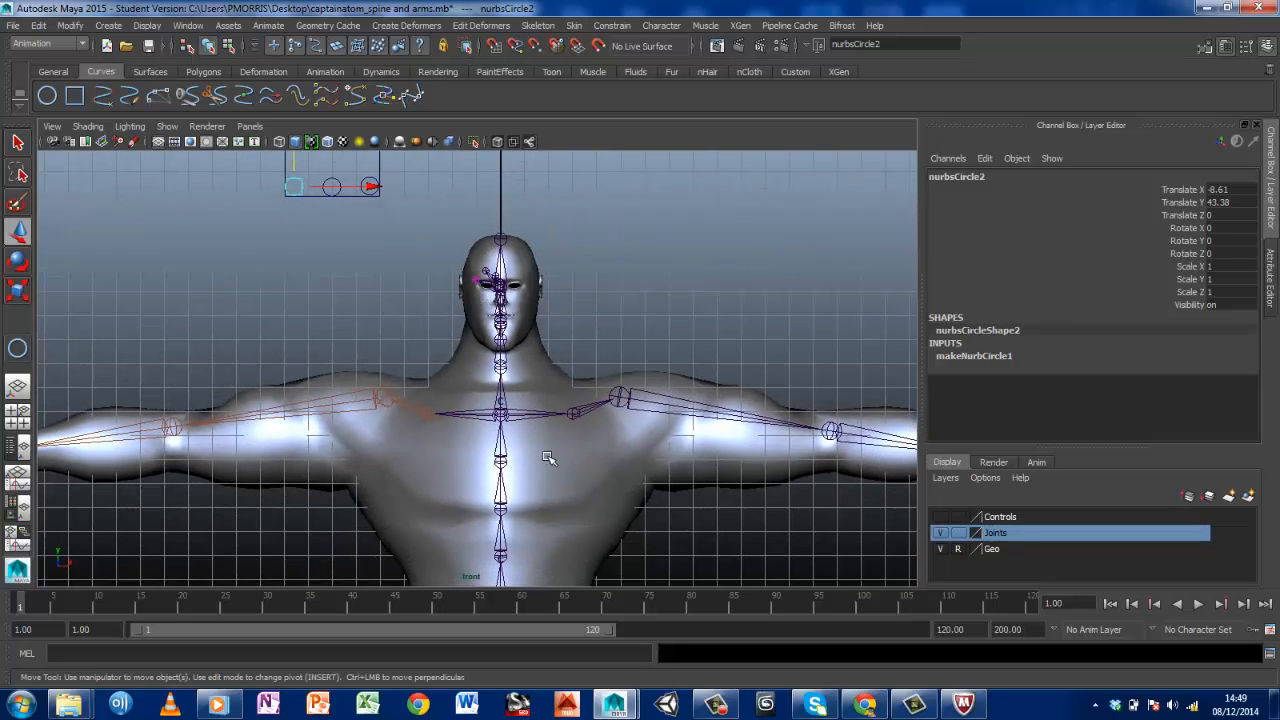
Examine the spine, shoulder and arm joints of the character's skeleton in the front view
middle_click_drag(571, 462, 584, 306, "alt")
scroll(582, 344, "down", 2)
scroll(585, 348, "down", 3)
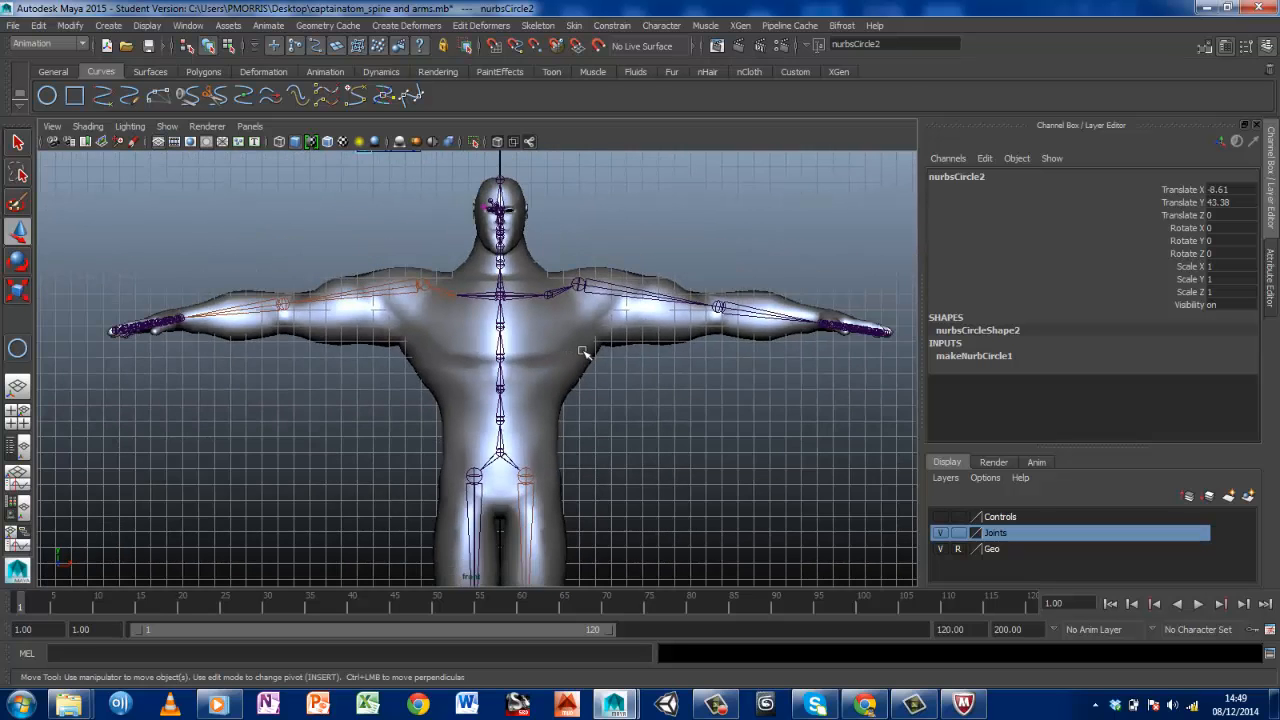
scroll(585, 350, "up", 5)
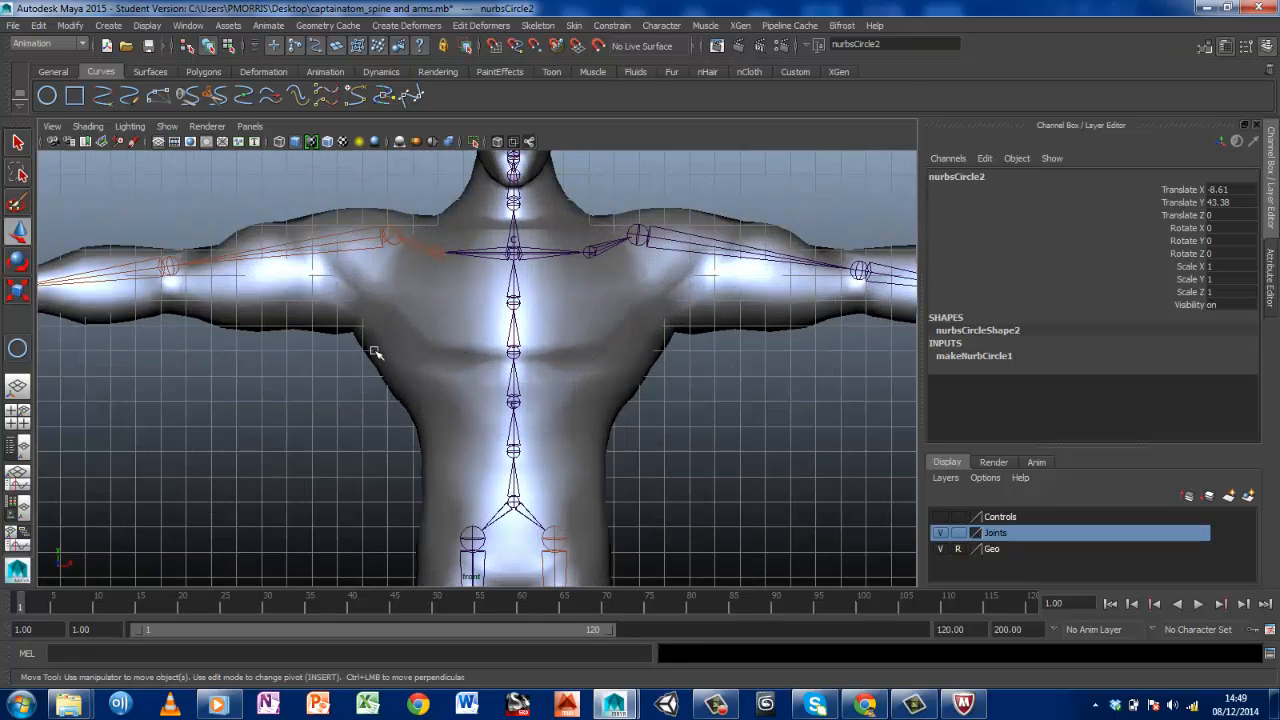
left_click(514, 288)
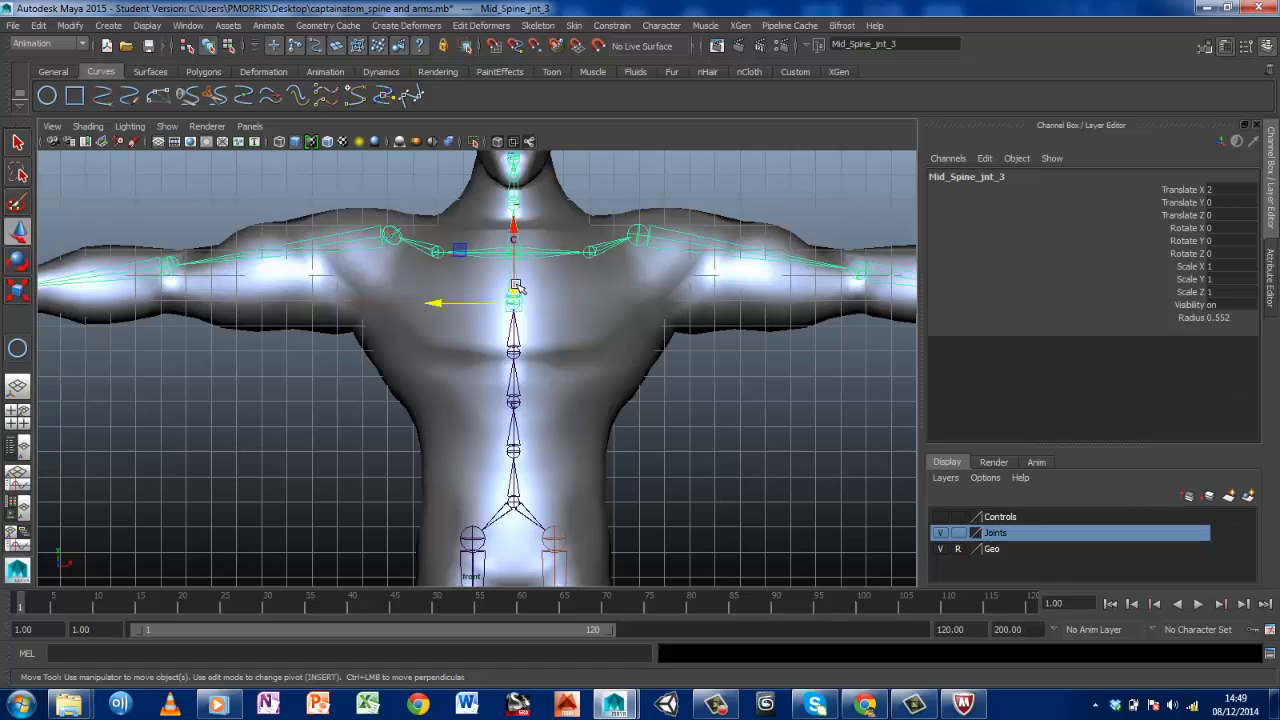
left_click(415, 347)
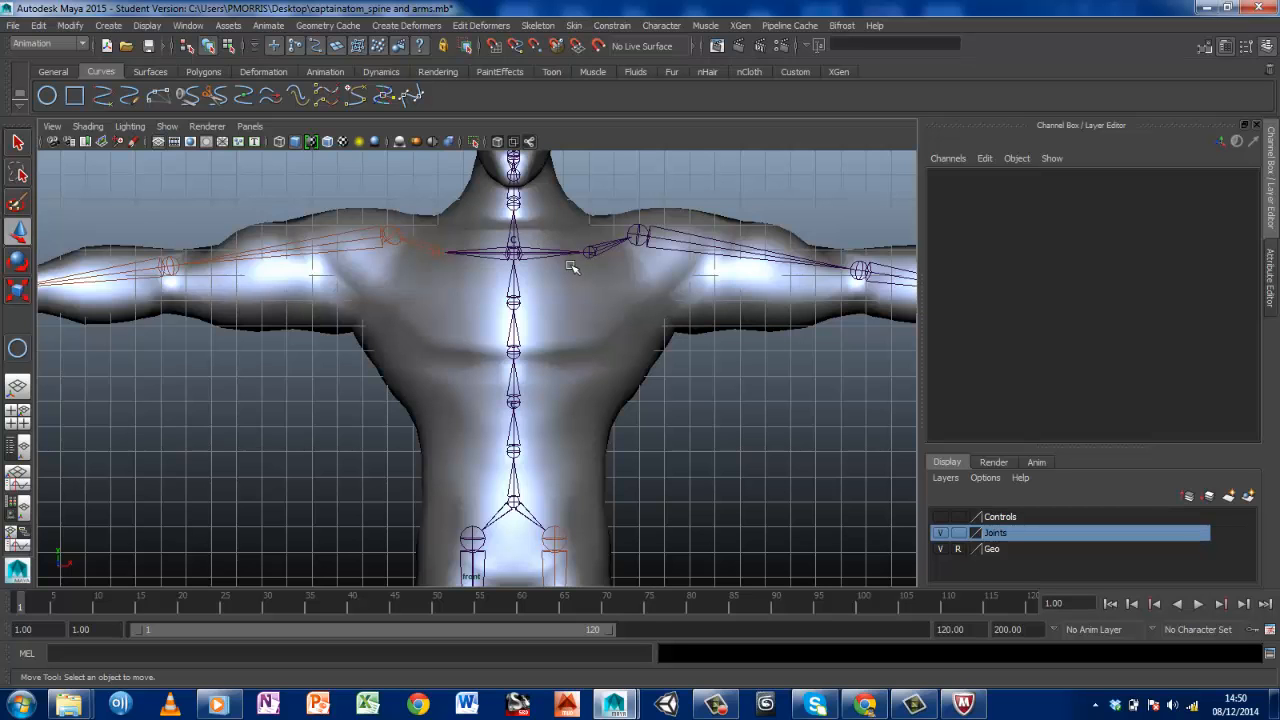
middle_click_drag(400, 266, 768, 316, "alt")
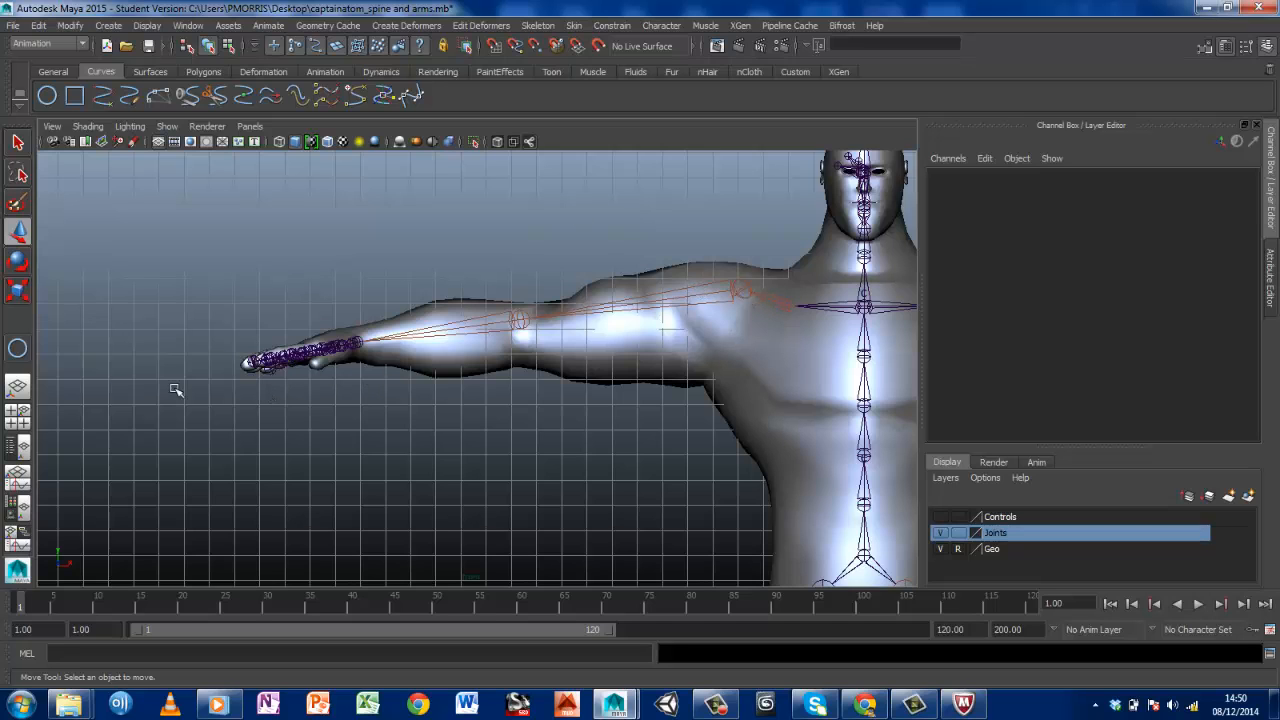
middle_click_drag(691, 378, 541, 318, "alt")
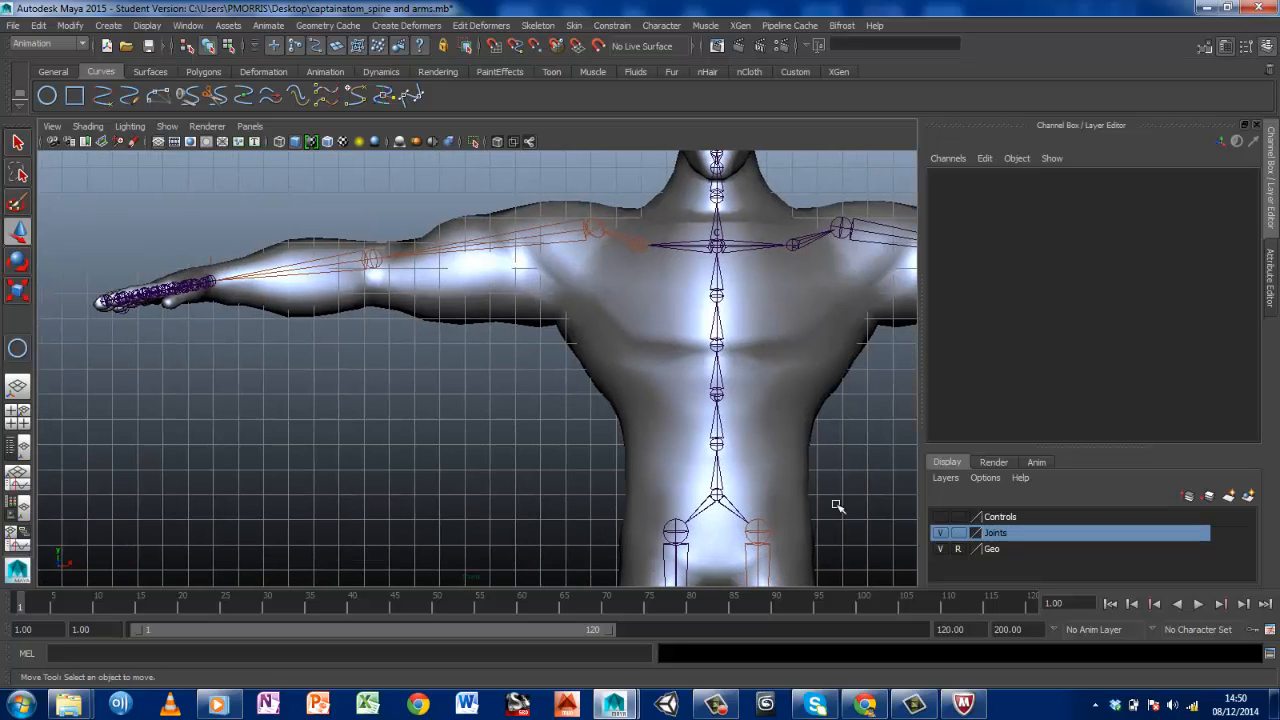
middle_click_drag(814, 343, 703, 446, "alt")
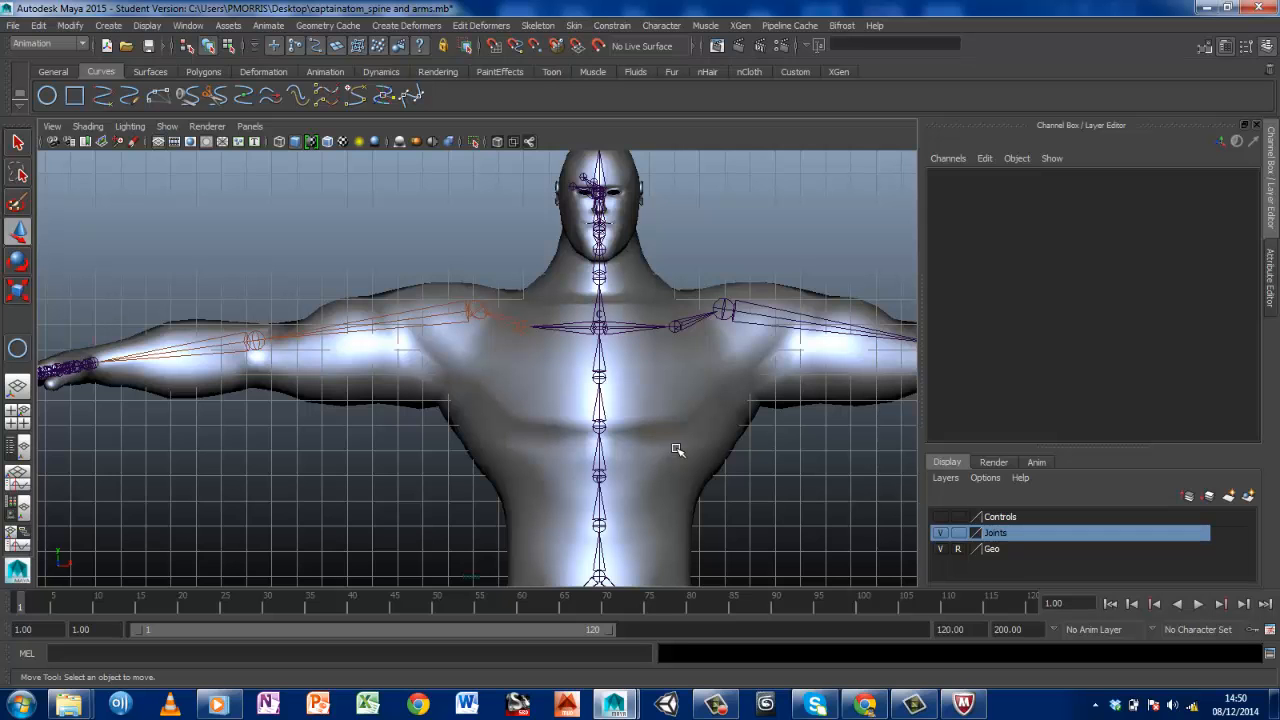
middle_click_drag(620, 515, 657, 518, "alt")
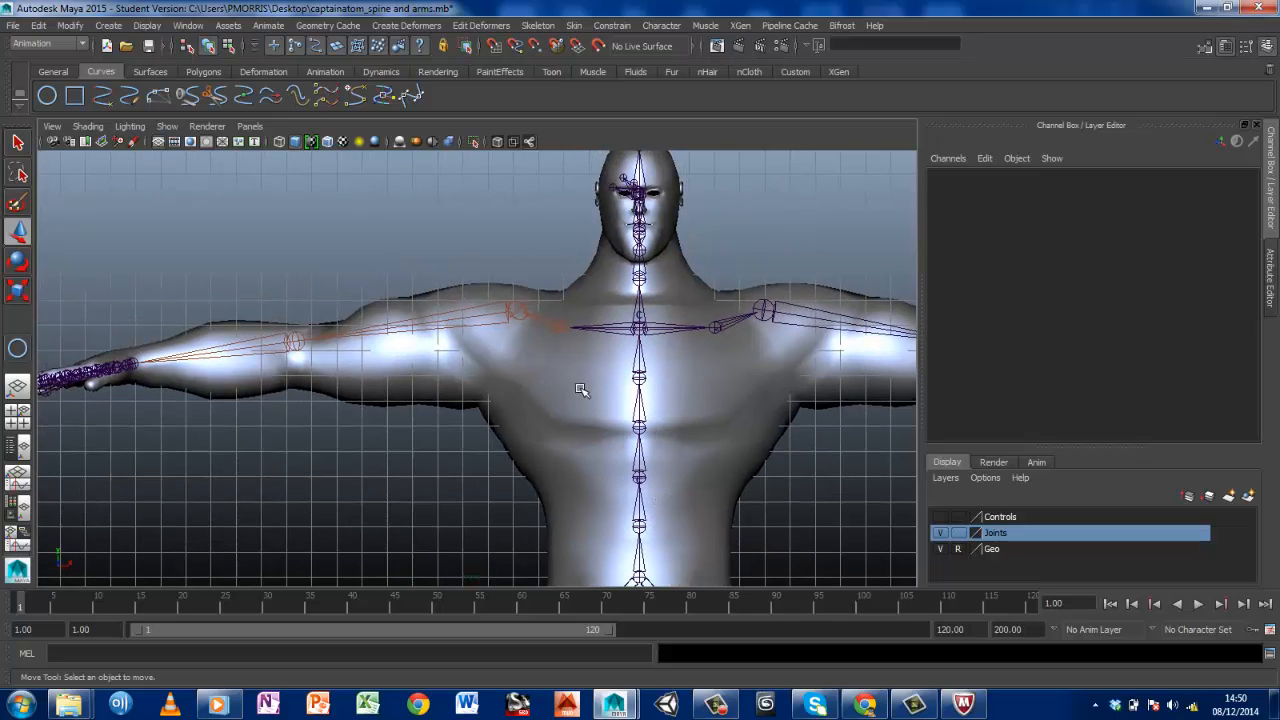
Take the Geo layer out of reference mode and select the character's body mesh
left_click(958, 549)
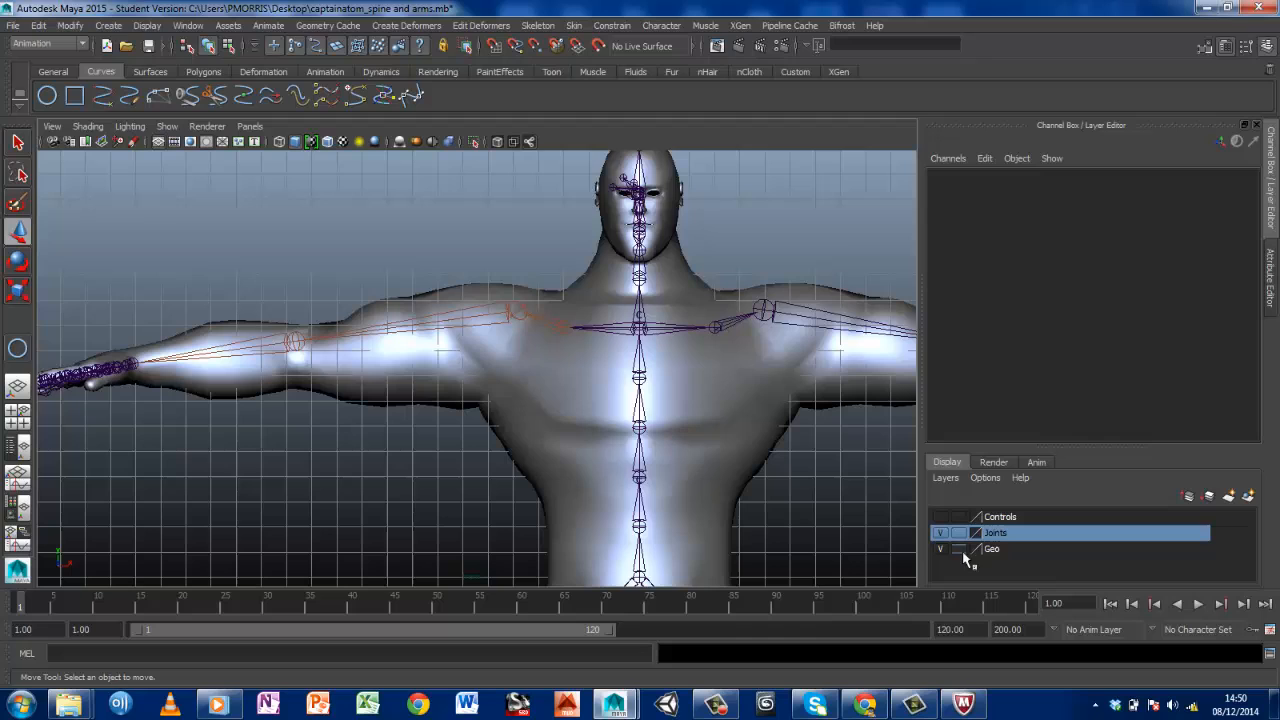
left_click(592, 420)
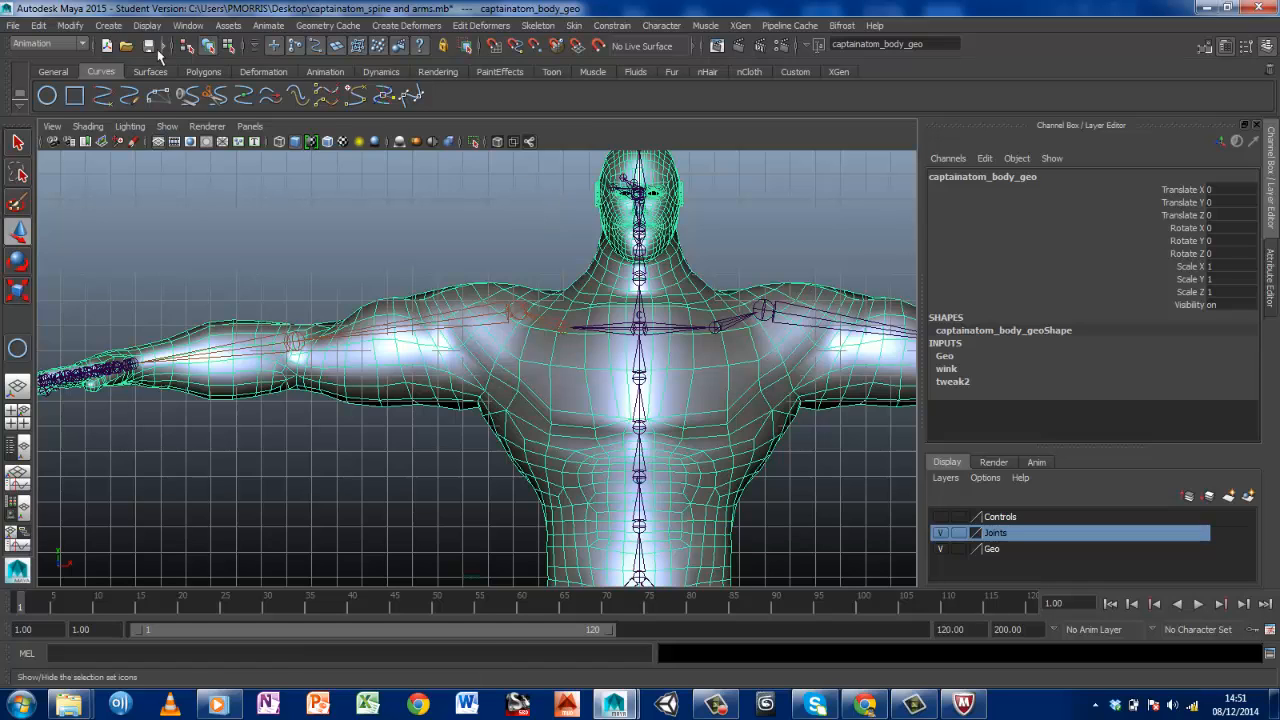
left_click(36, 25)
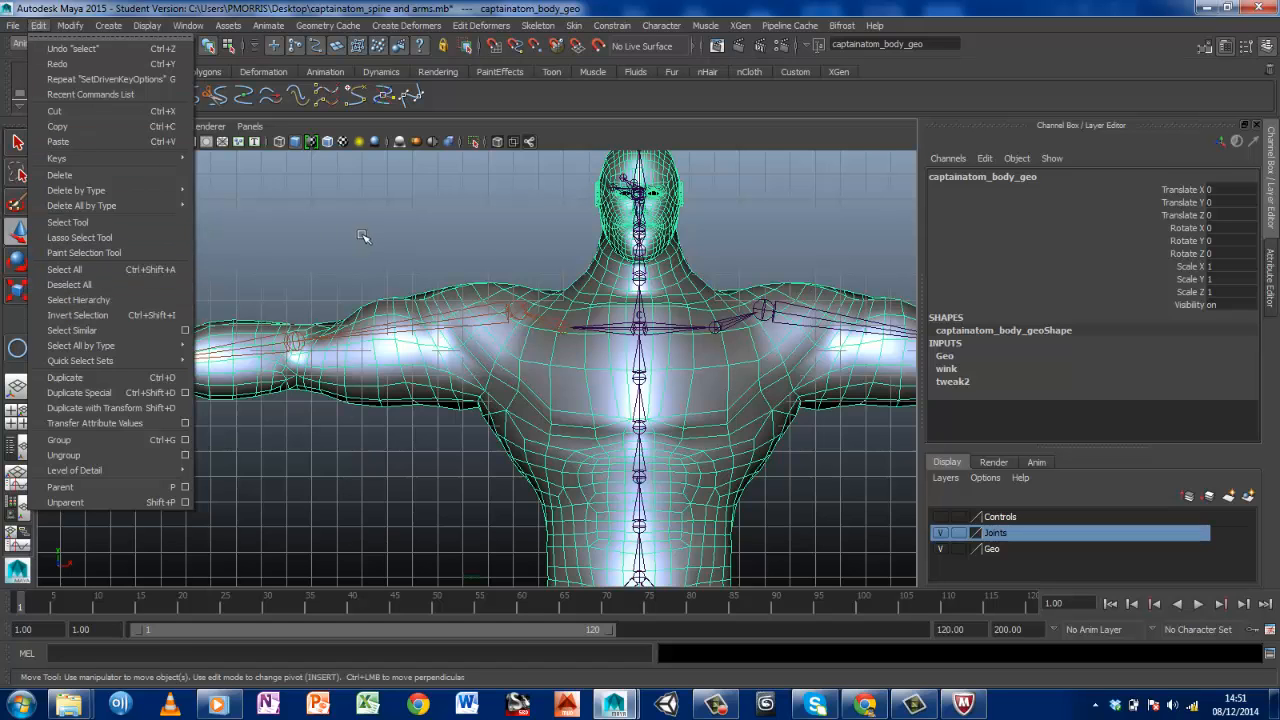
left_click(69, 284)
left_click(484, 292)
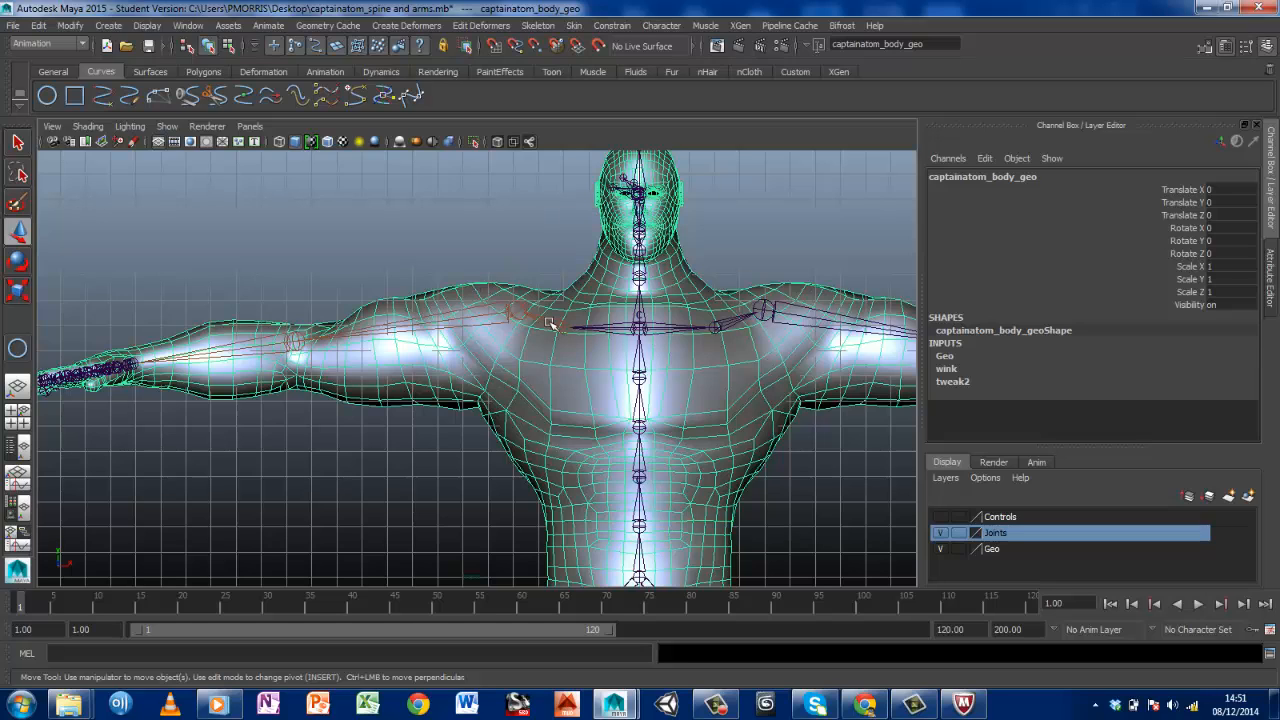
Select the Mid_Pelvis_jnt root joint and add the captainatom_body_geo mesh to the selection
middle_click_drag(579, 304, 421, 118, "alt")
scroll(608, 368, "down", 8)
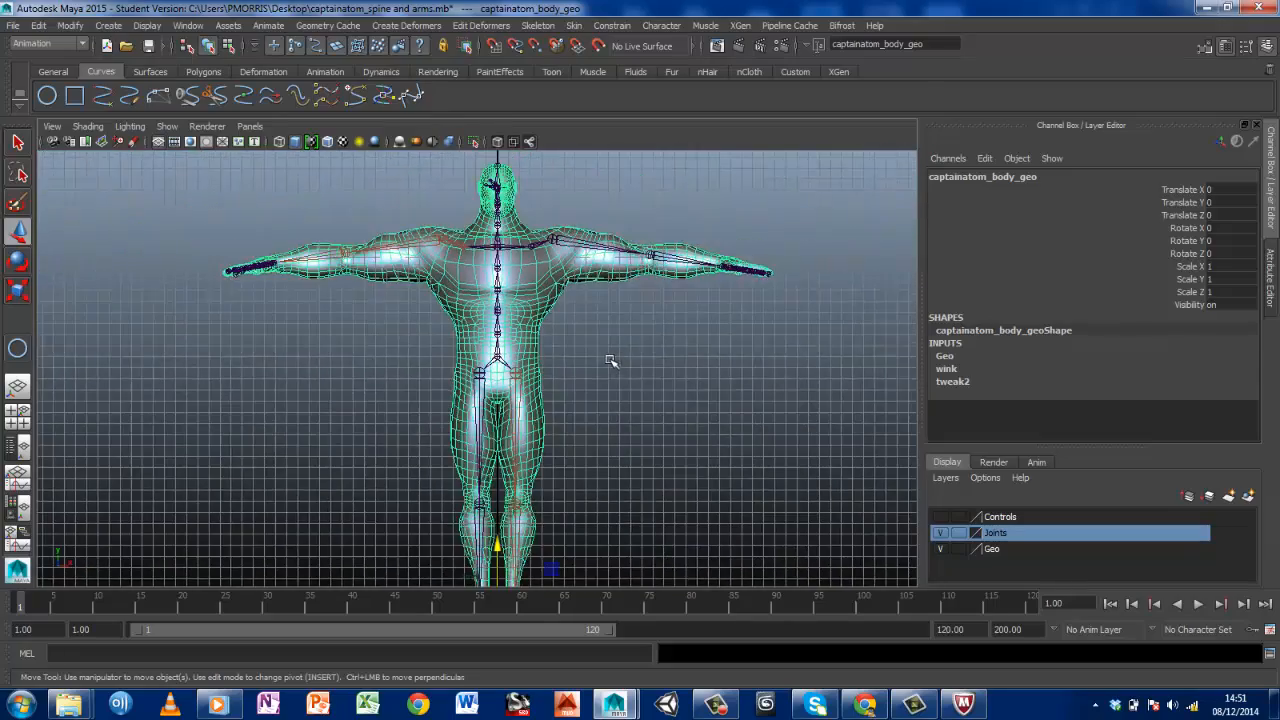
scroll(606, 357, "up", 8)
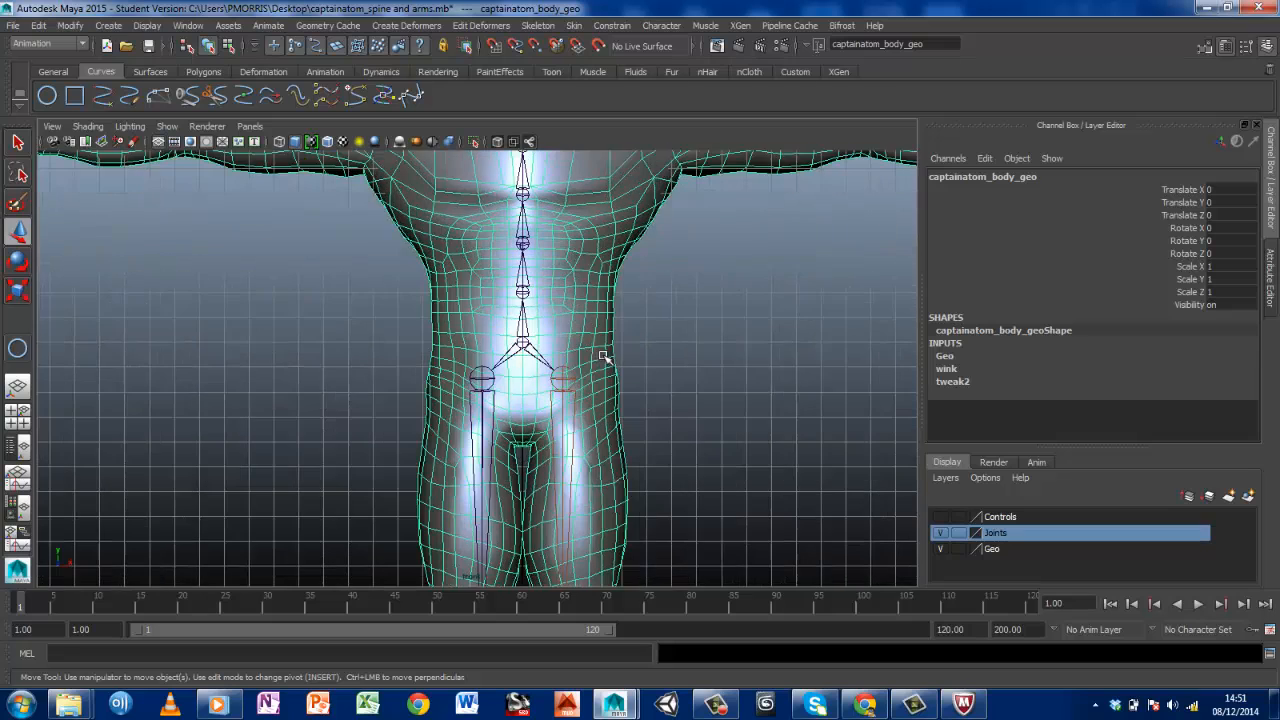
middle_click_drag(615, 262, 567, 396, "alt")
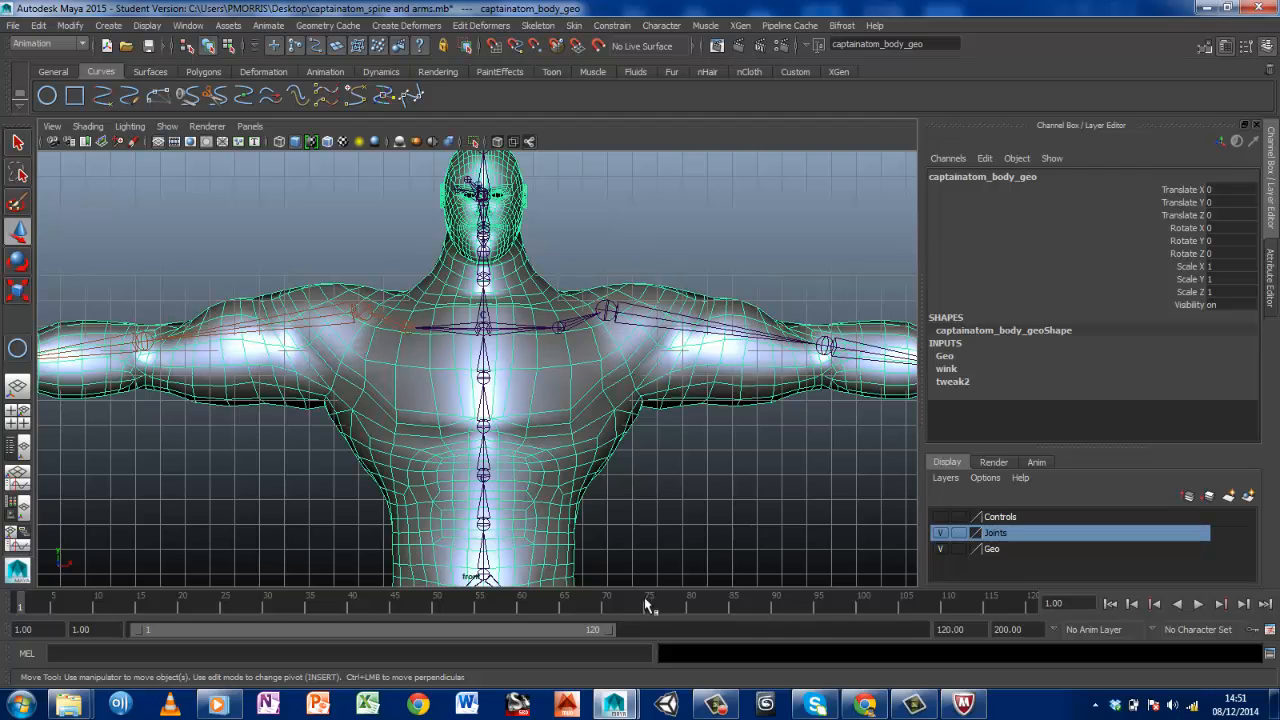
right_click_drag(640, 531, 576, 520, "alt")
left_click(484, 518)
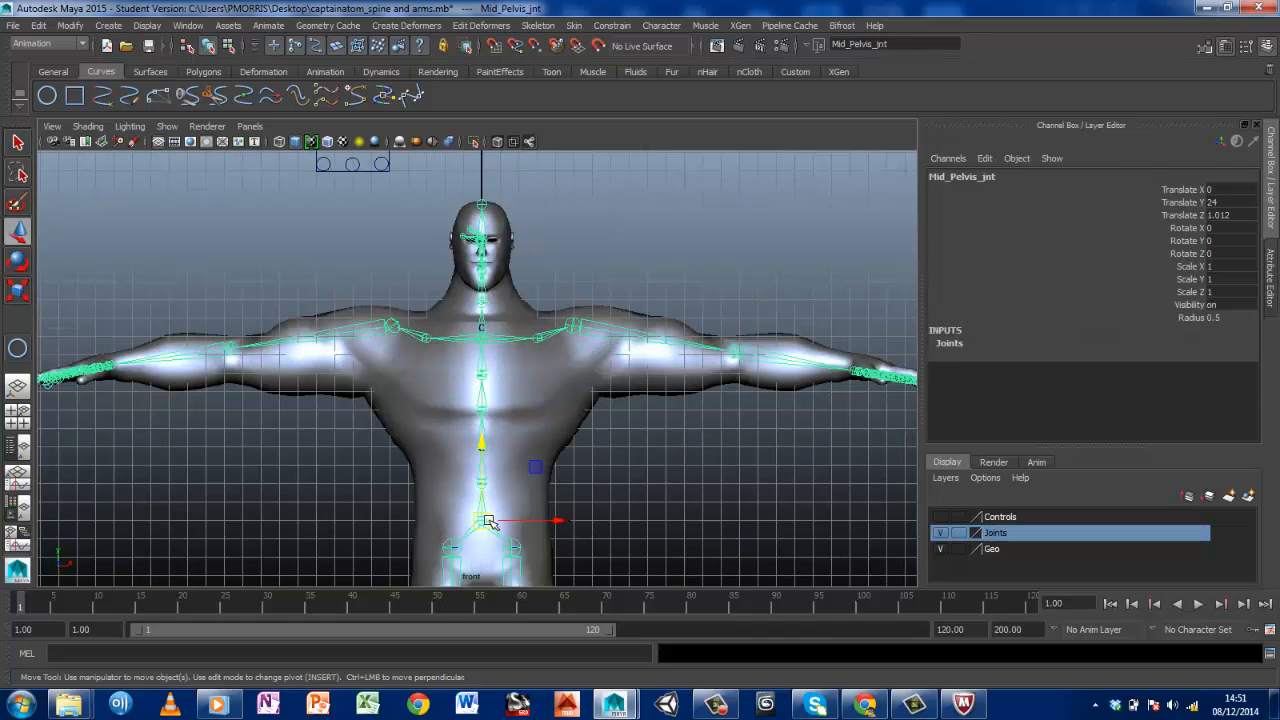
left_click(405, 393)
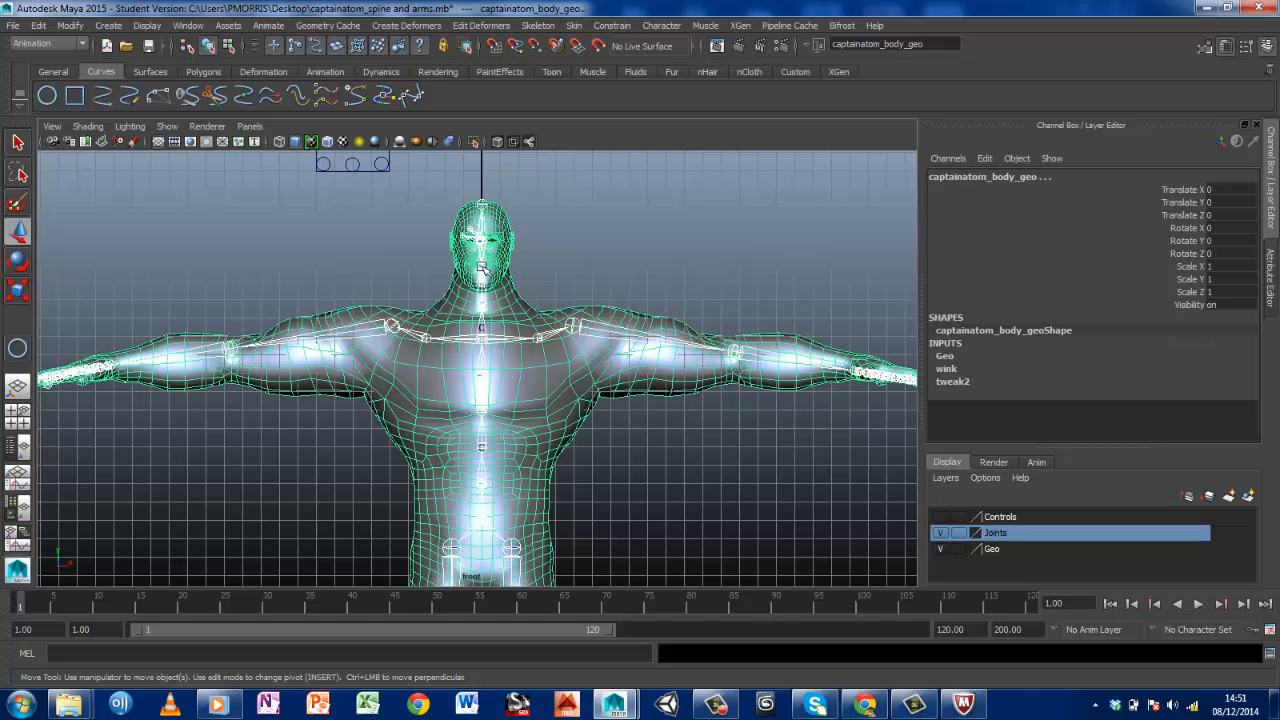
Open the Smooth Bind options and set the skin to bind to the Joint hierarchy
left_click(574, 26)
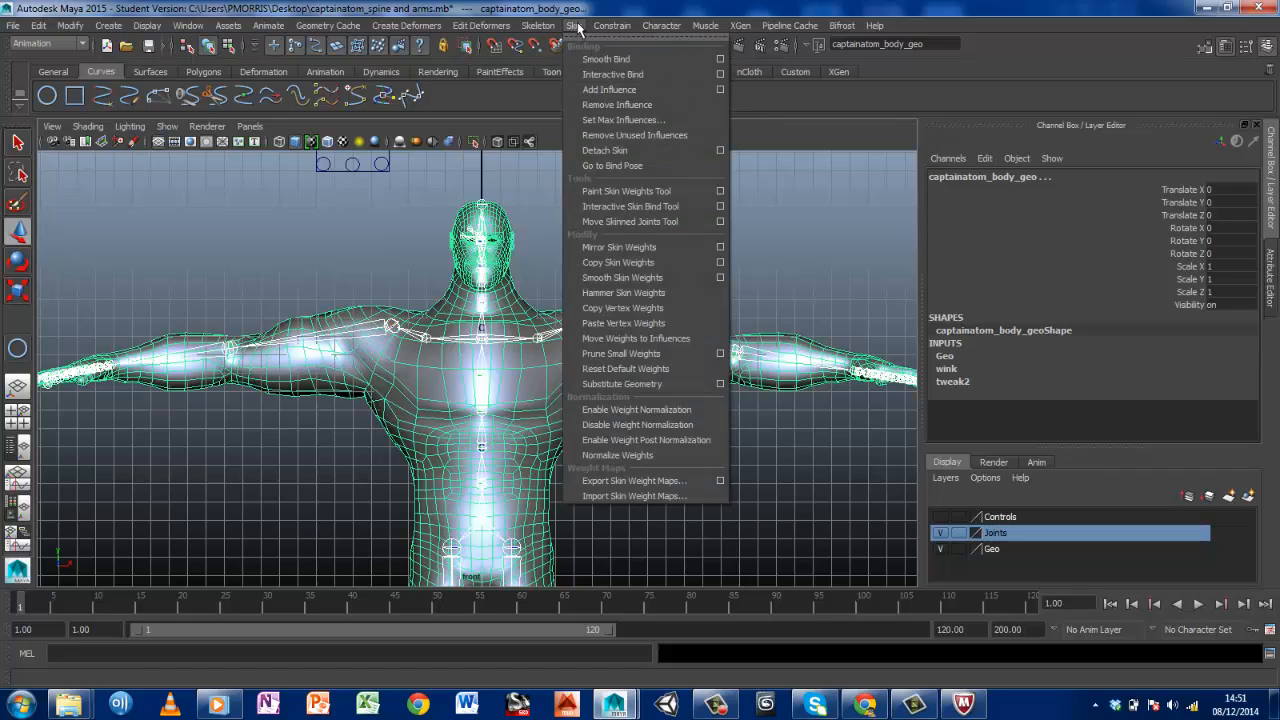
left_click(720, 60)
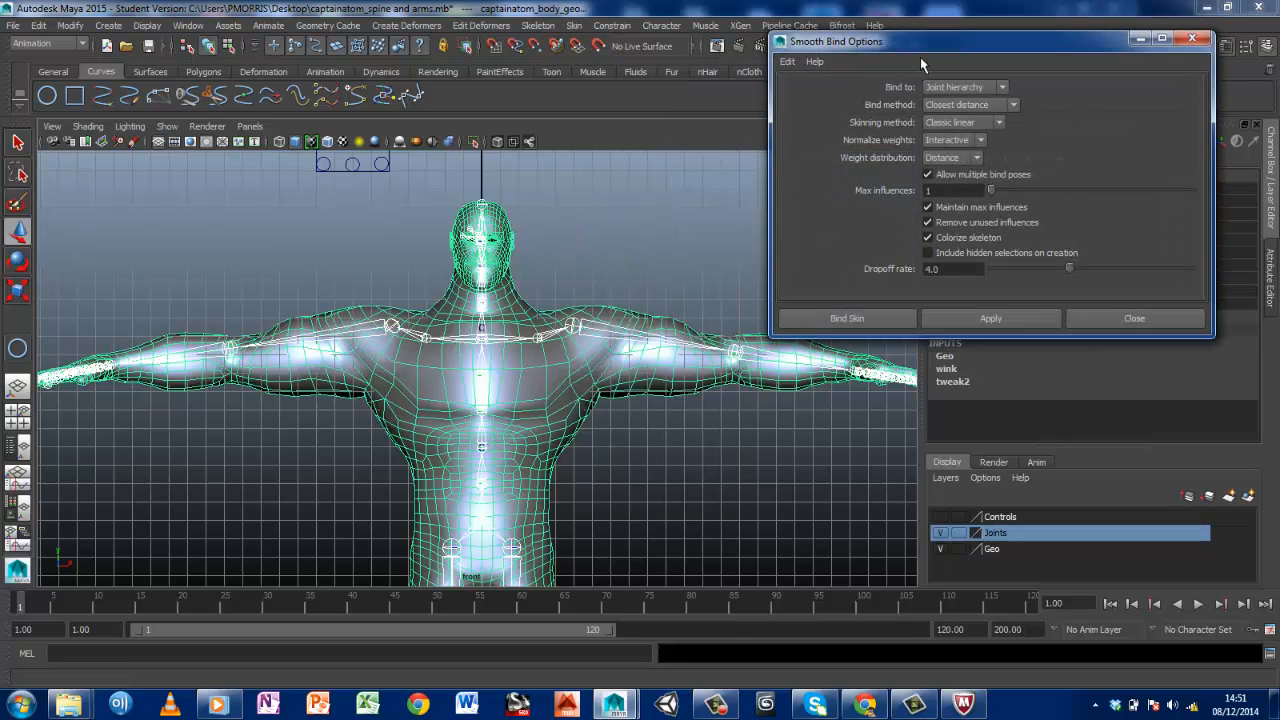
left_click_drag(893, 50, 543, 135)
left_click(600, 170)
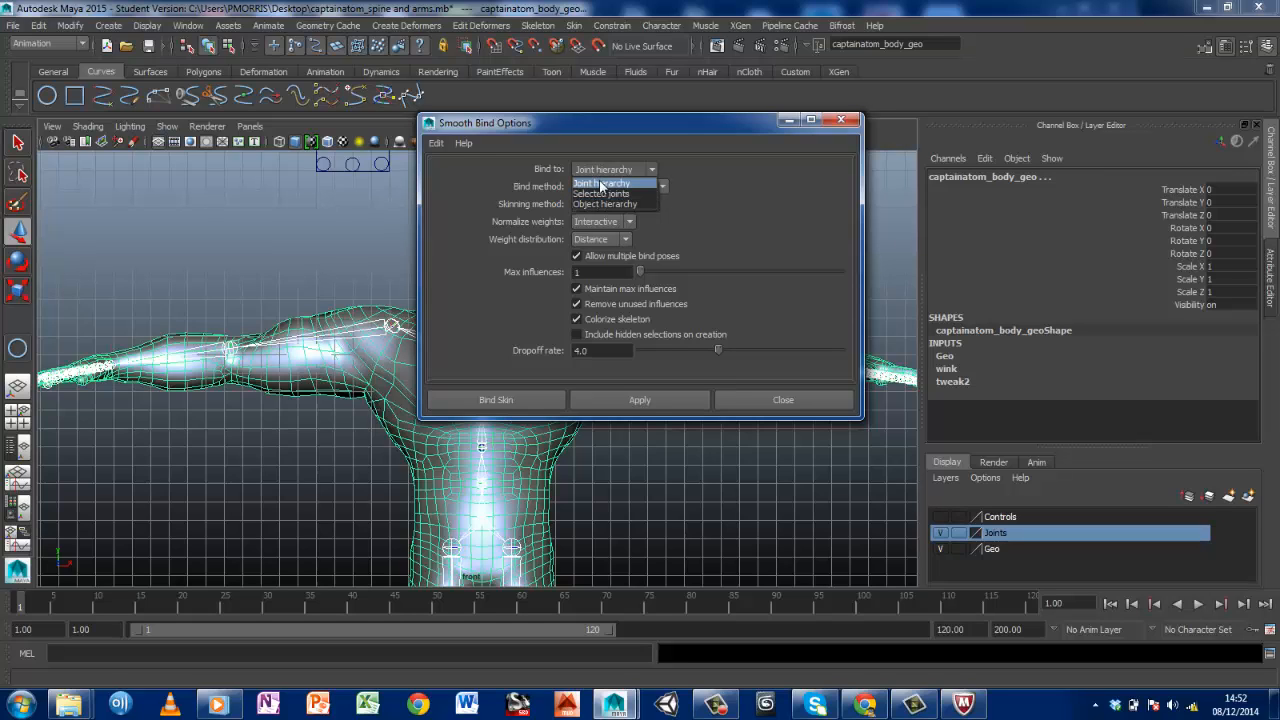
left_click(601, 184)
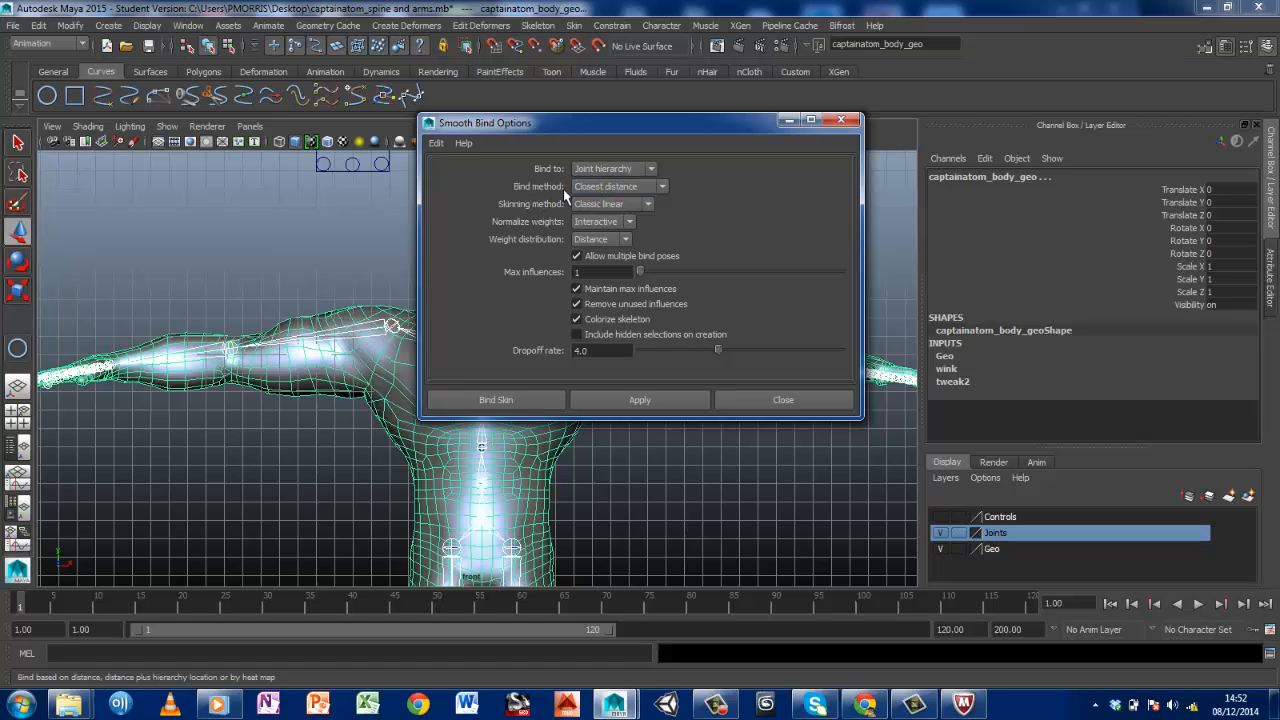
Choose the Closest distance bind method, Classic linear skinning and Interactive weight normalization for the smooth bind
left_click(601, 188)
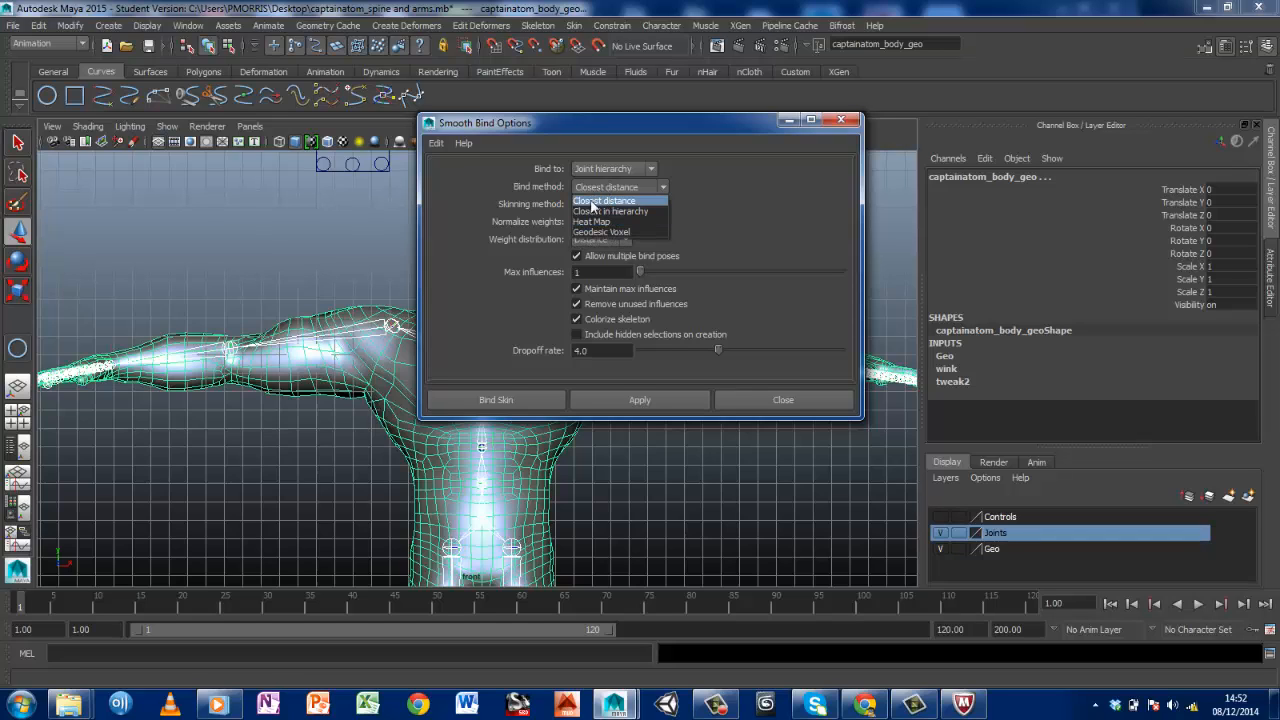
left_click(591, 202)
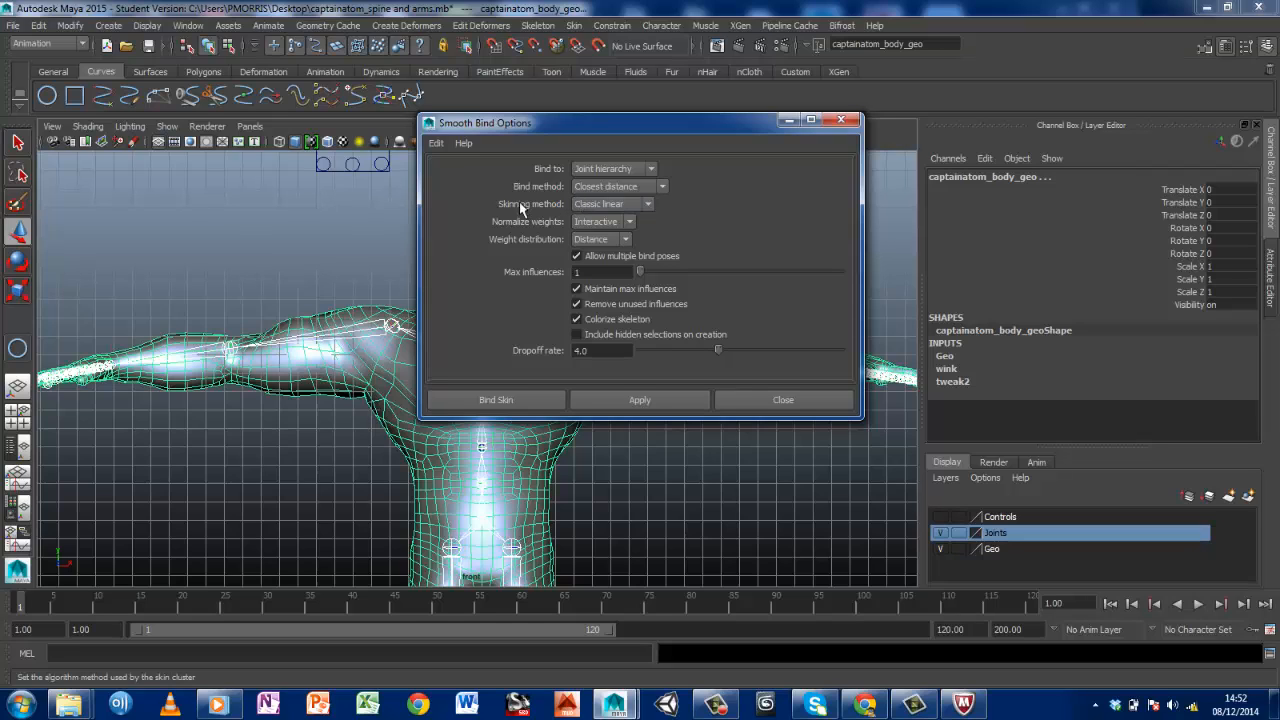
left_click(589, 204)
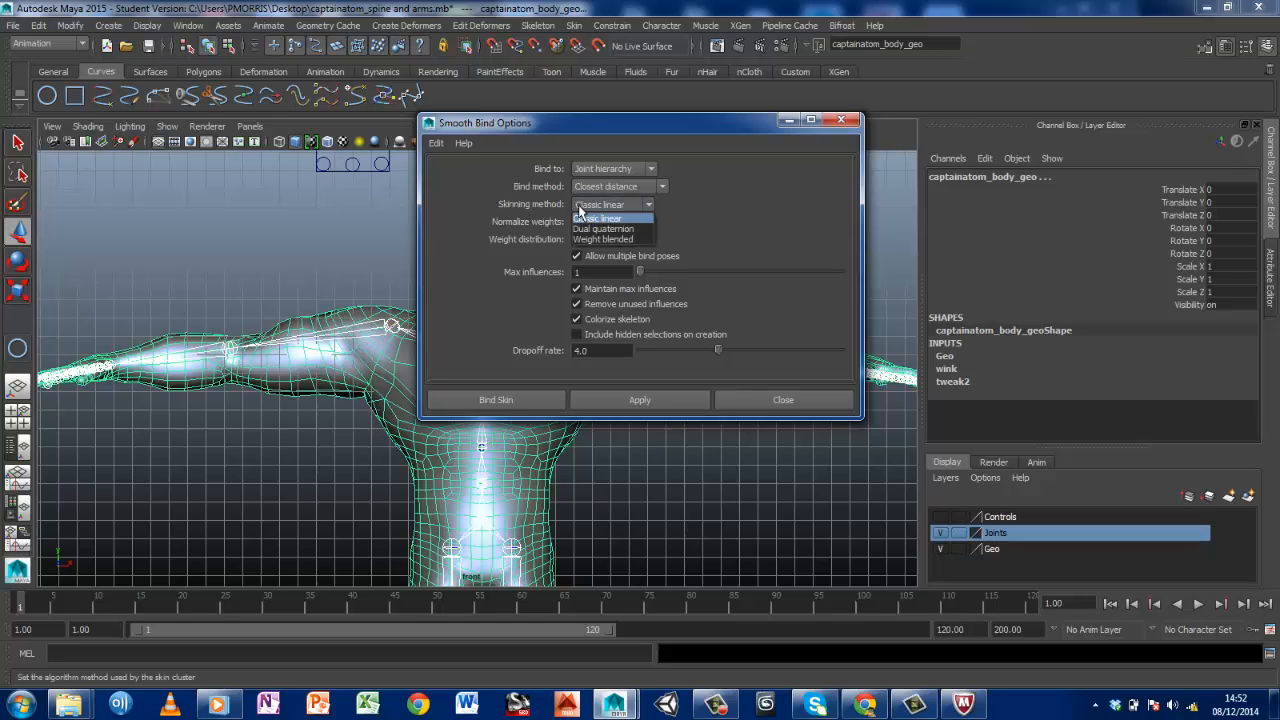
left_click(578, 216)
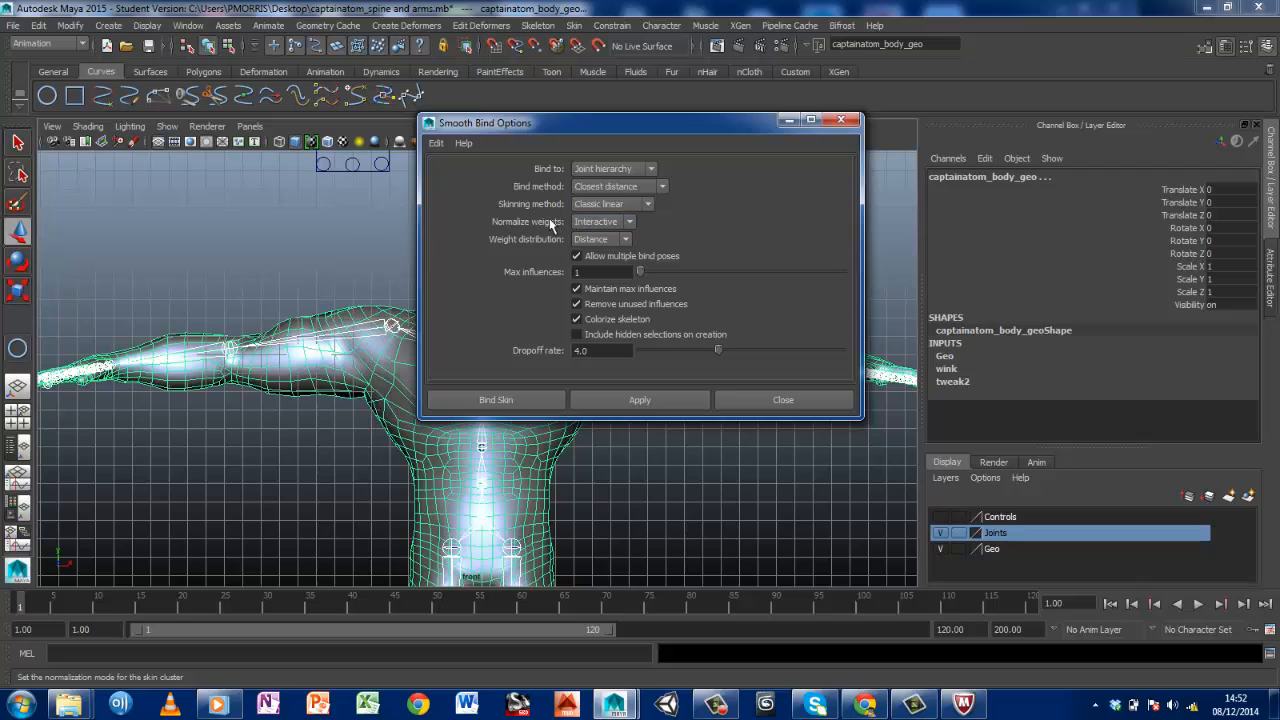
left_click(598, 222)
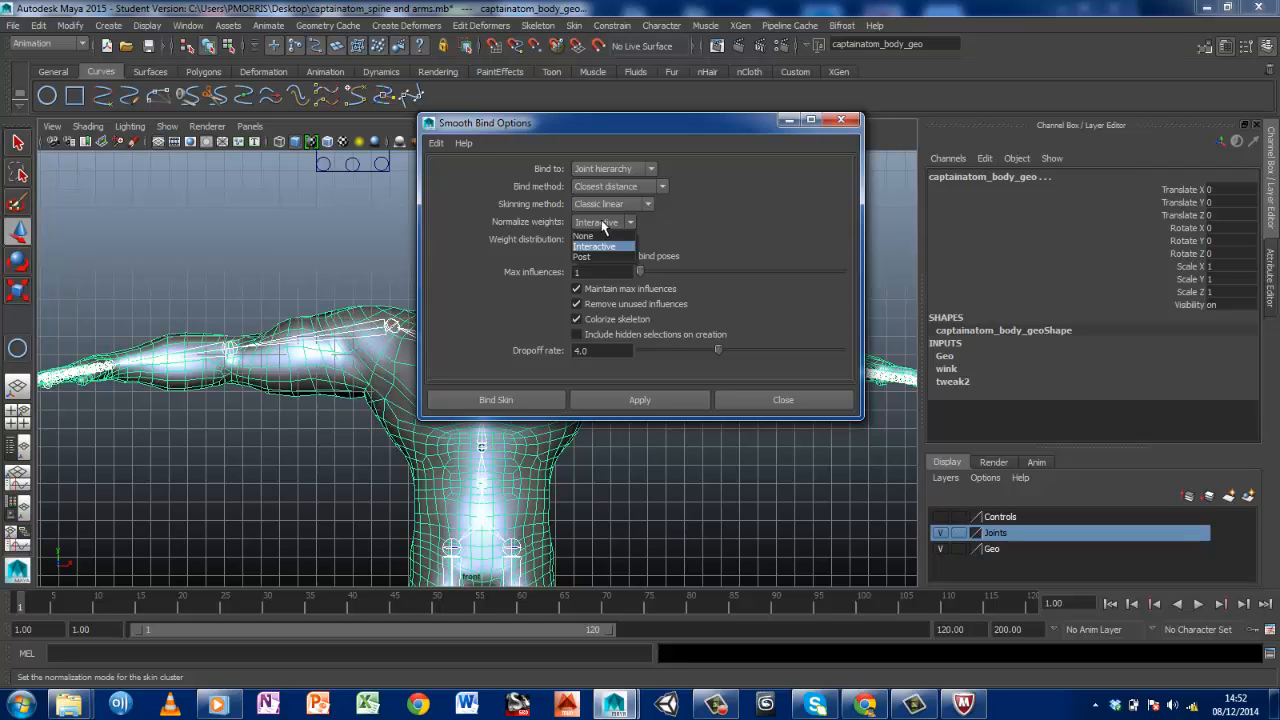
left_click(598, 246)
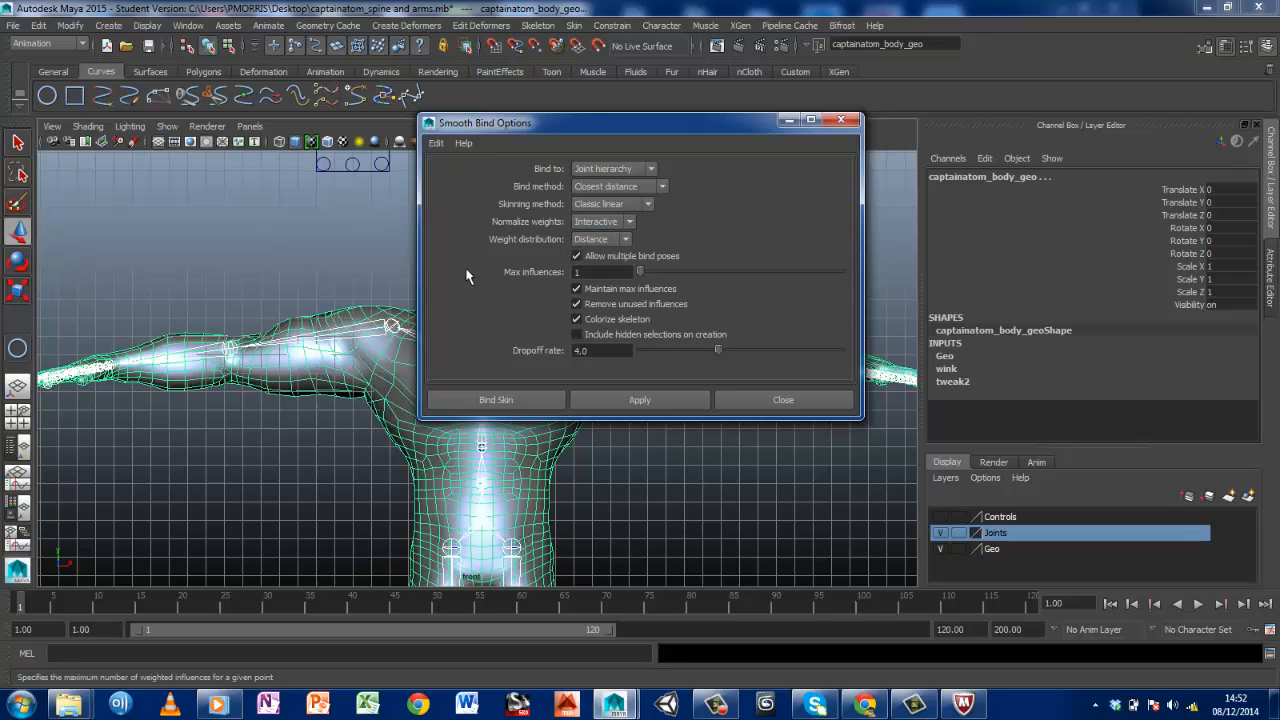
Use Distance weight distribution with max influences of 2, and disable maintaining the max influences
left_click(598, 239)
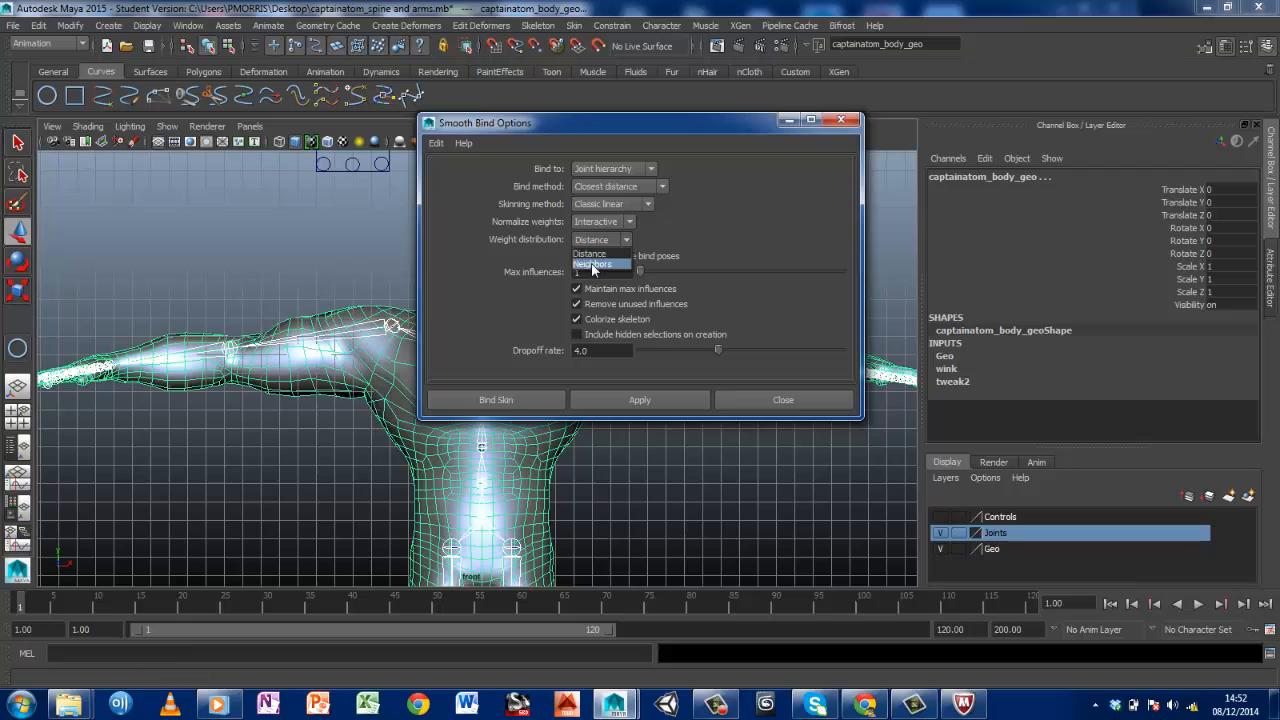
left_click(591, 251)
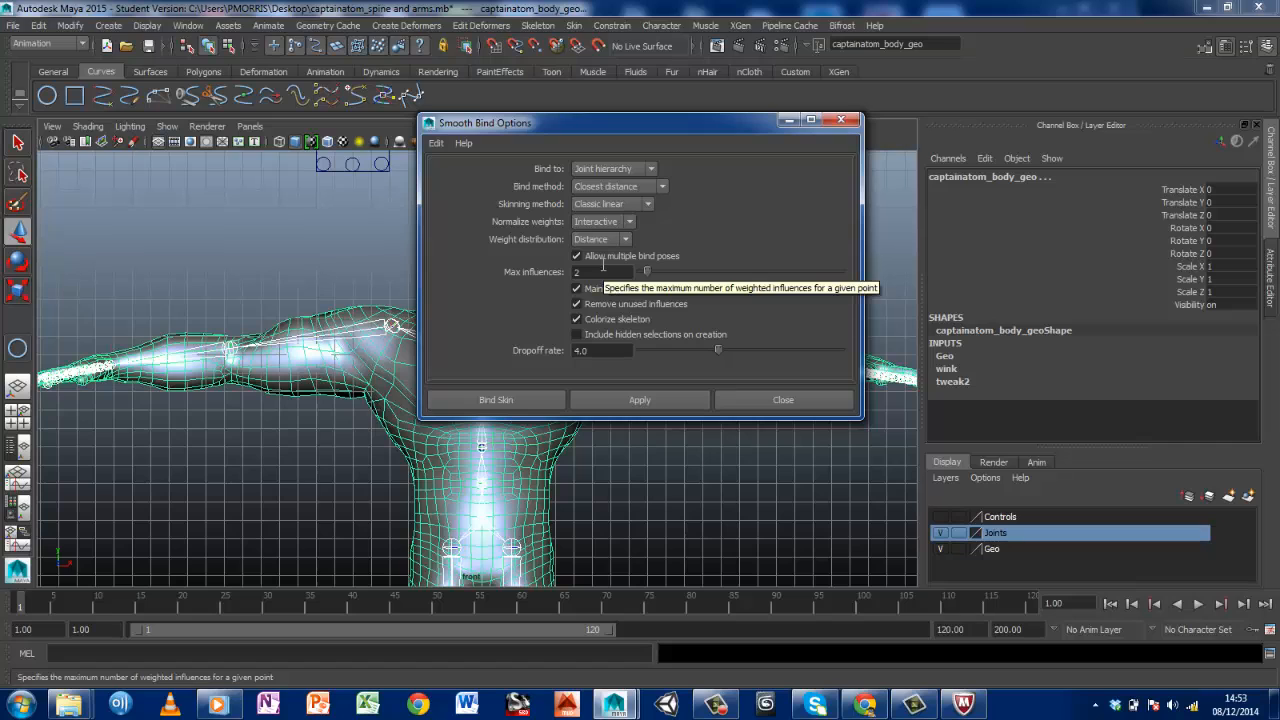
left_click(577, 289)
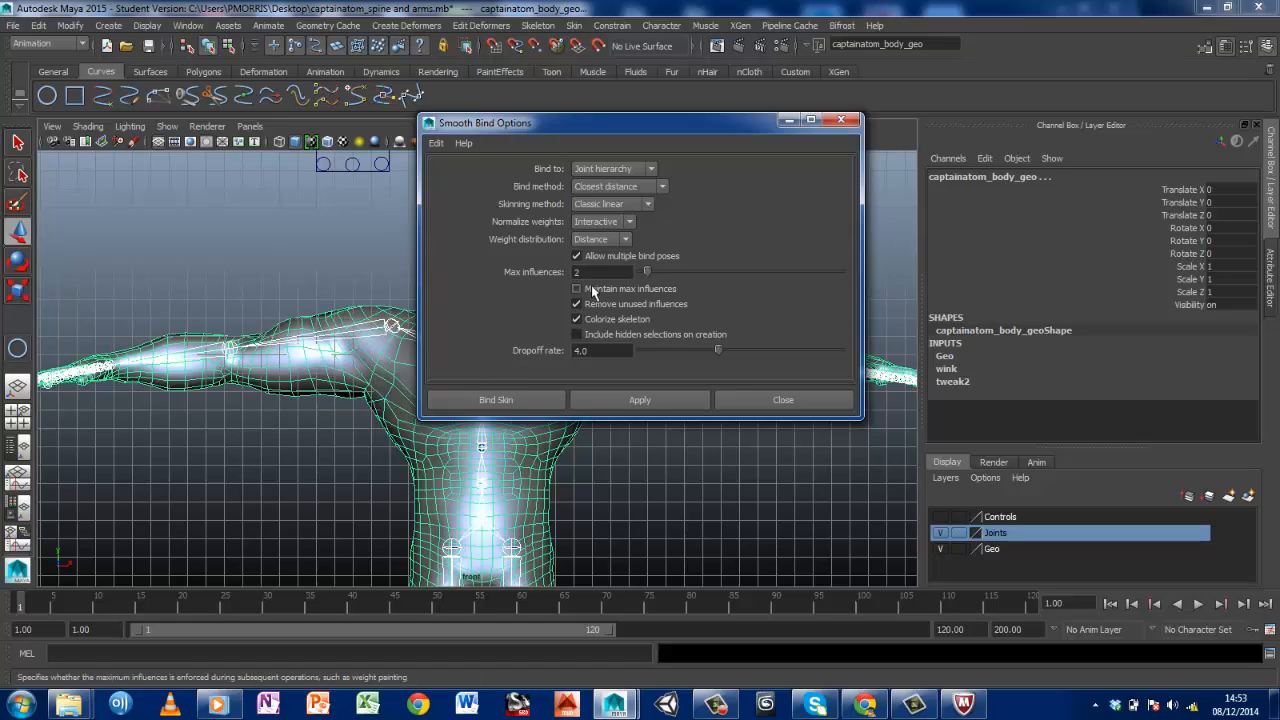
Apply the smooth bind to the body mesh and joint skeleton, and close the bind options
left_click(633, 400)
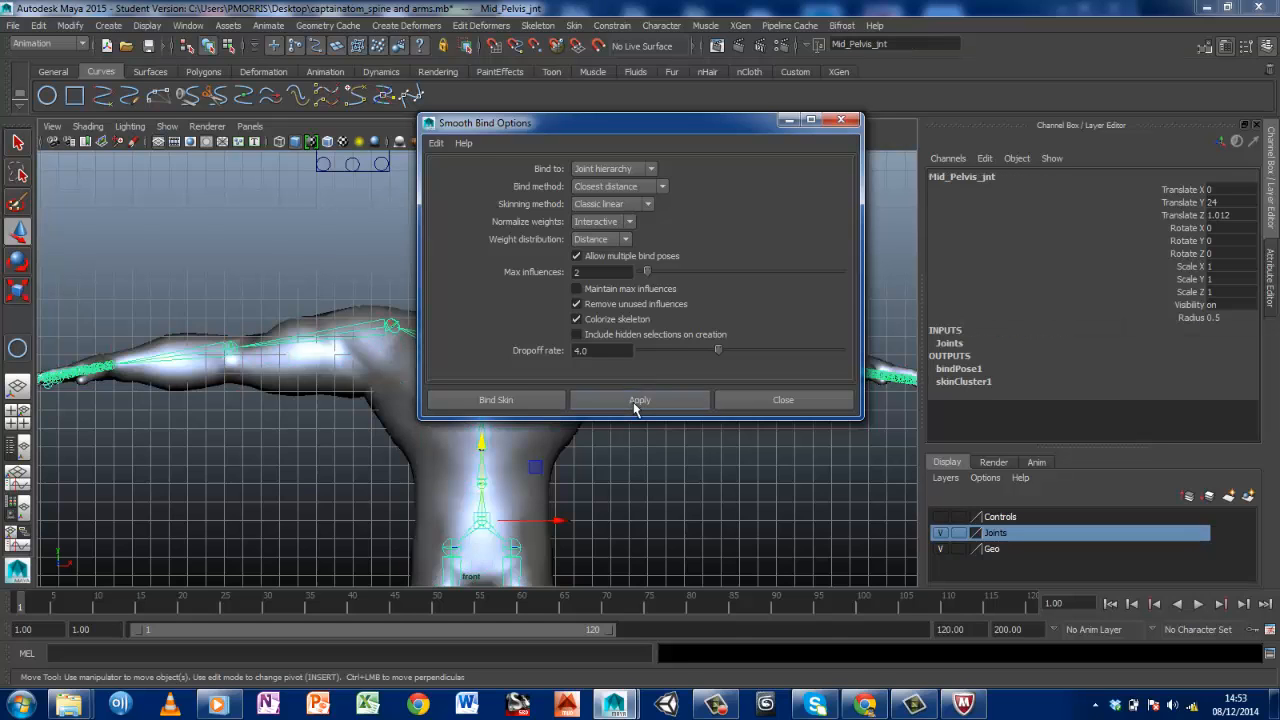
left_click(841, 120)
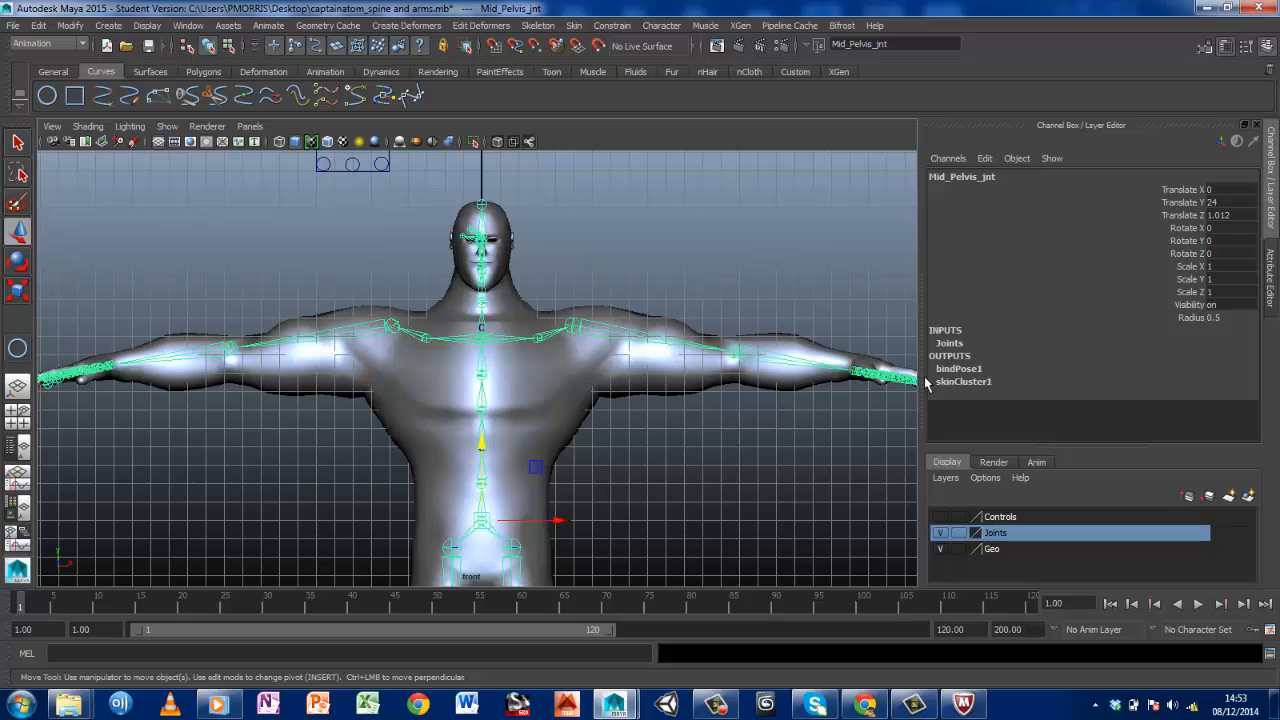
In the perspective view, make the Controls layer visible and select the left foot control, Lft_Foot_Ctrl
middle_click_drag(470, 394, 470, 155, "alt")
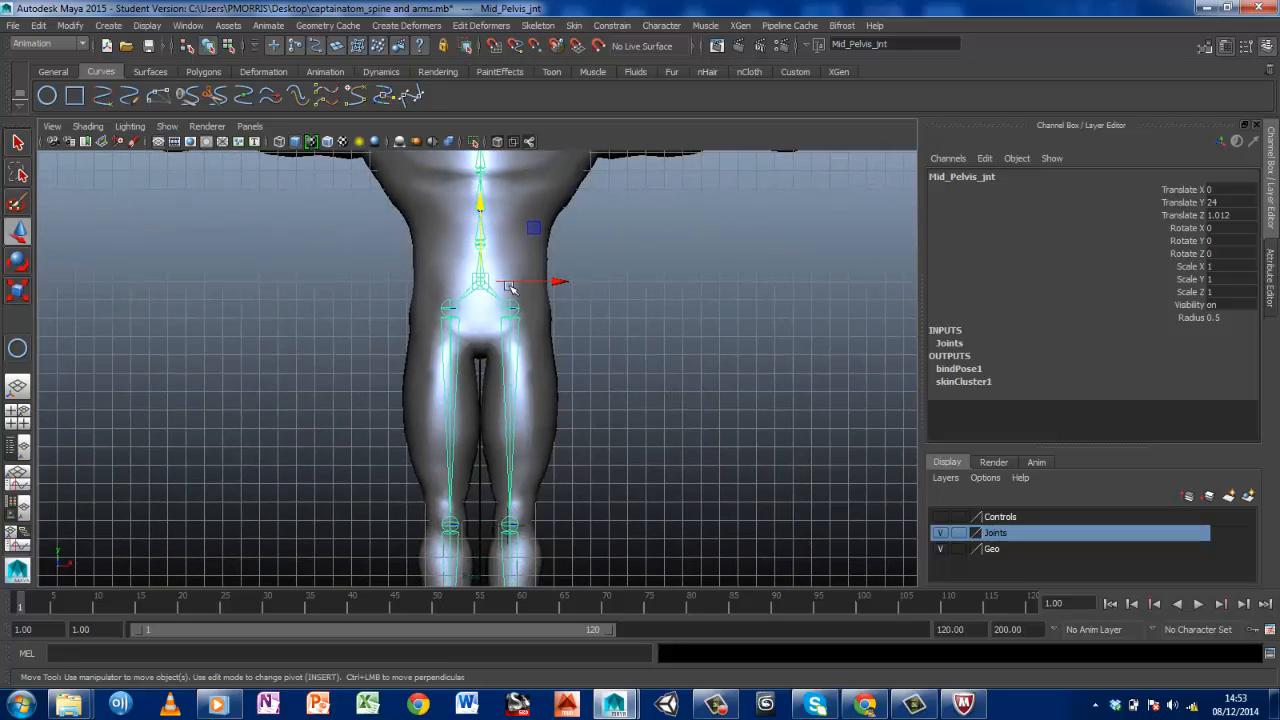
middle_click_drag(596, 379, 563, 264, "alt")
left_click(568, 400, "alt")
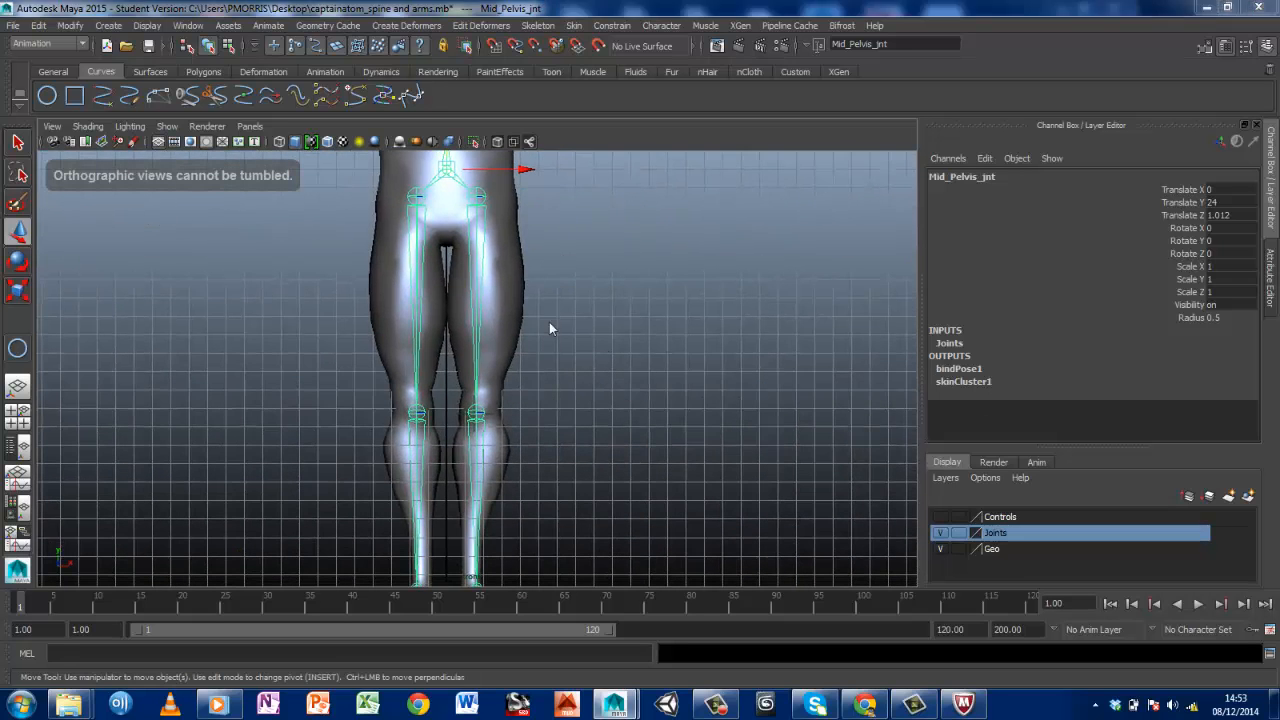
key("space")
left_click_drag(737, 295, 716, 262, "alt")
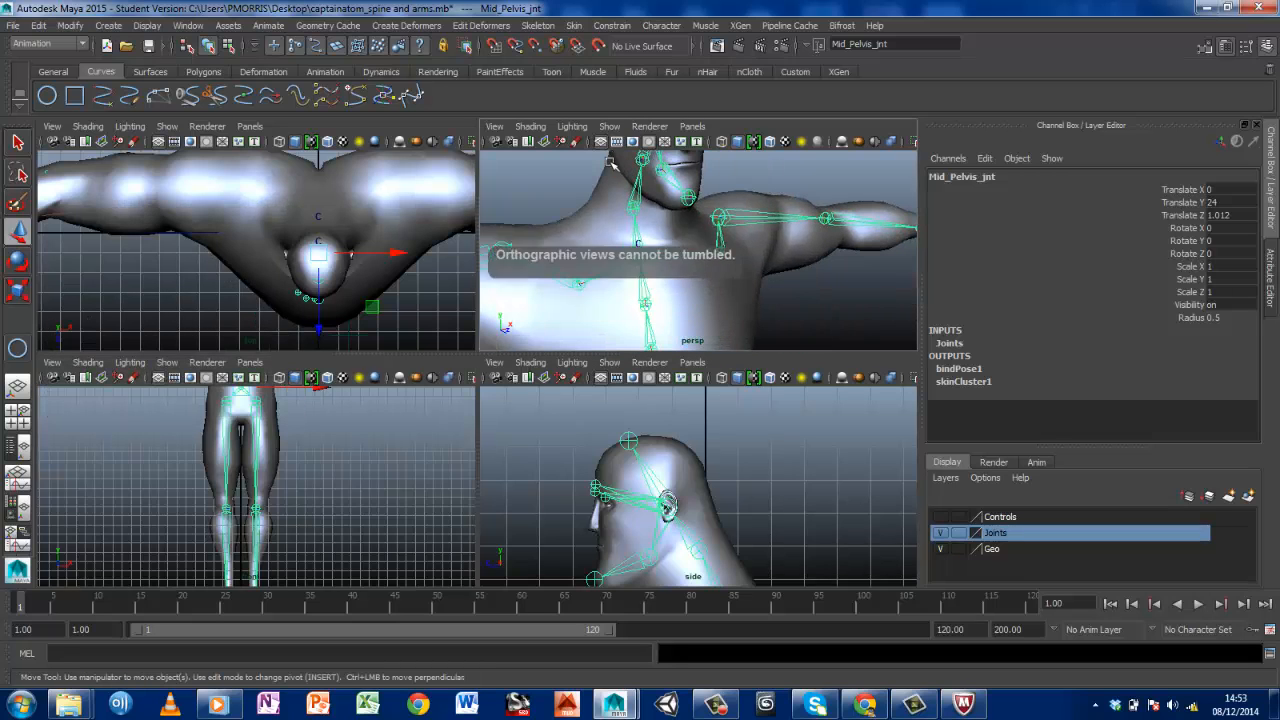
key("space")
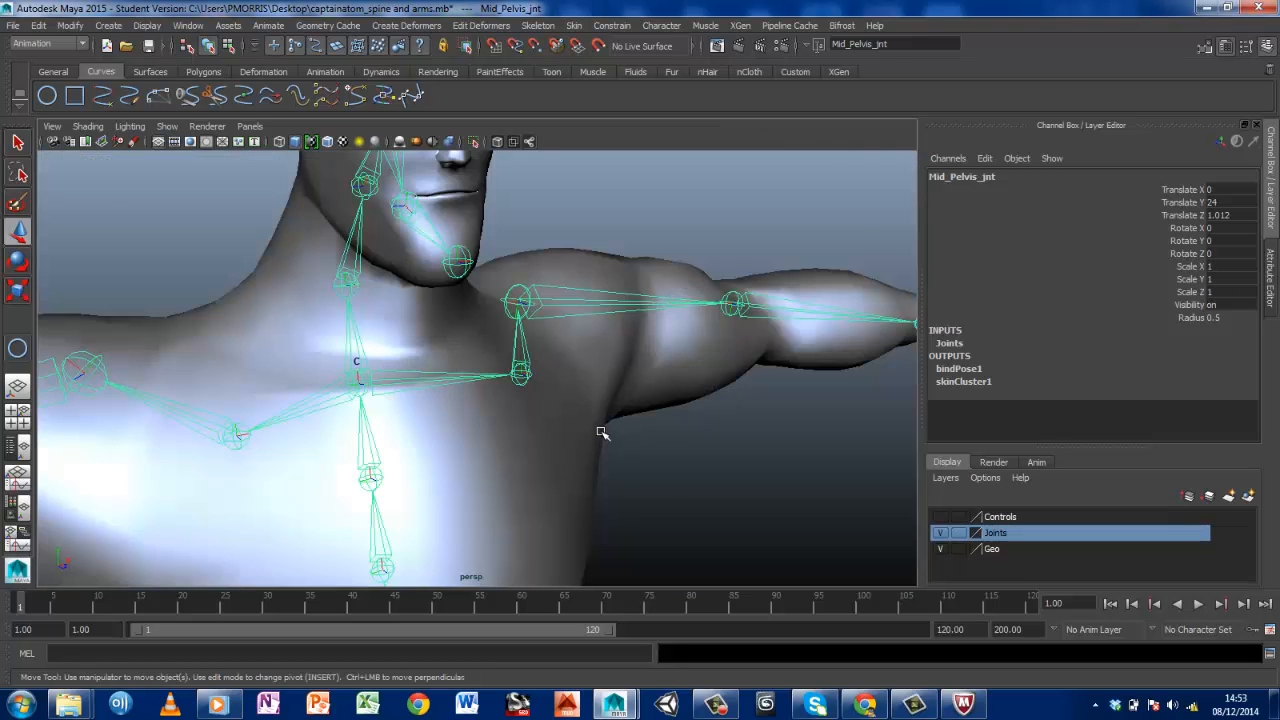
key("a")
left_click_drag(603, 431, 566, 417, "alt")
middle_click_drag(566, 417, 586, 286, "alt")
scroll(586, 286, "up", 4)
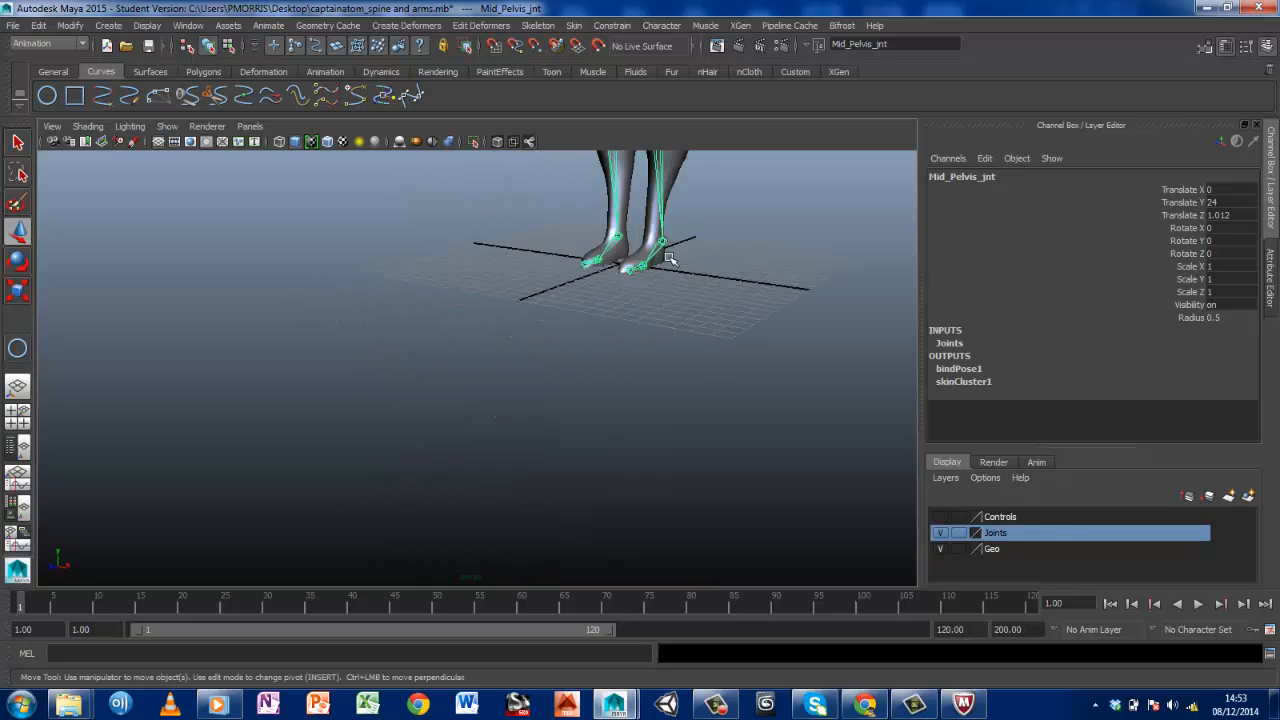
middle_click_drag(669, 258, 564, 378, "alt")
scroll(566, 380, "up", 6)
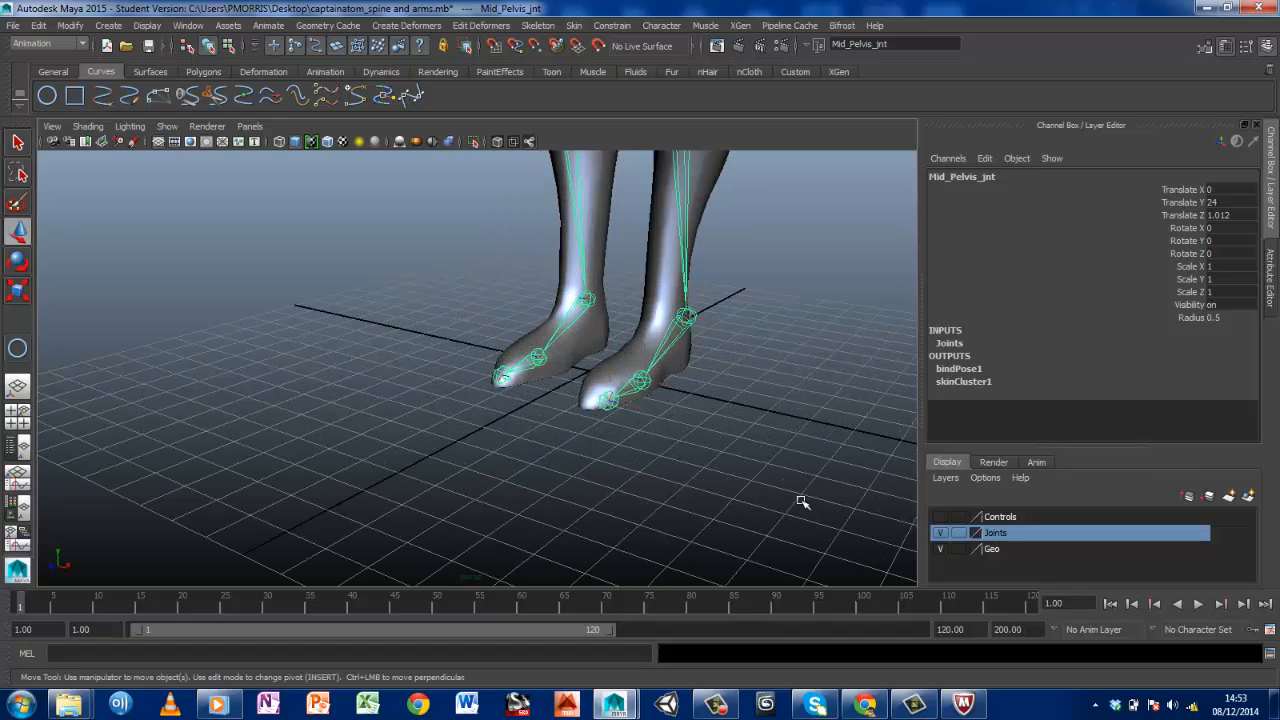
left_click(675, 382)
left_click_drag(765, 344, 760, 383, "alt")
scroll(762, 357, "down", 4)
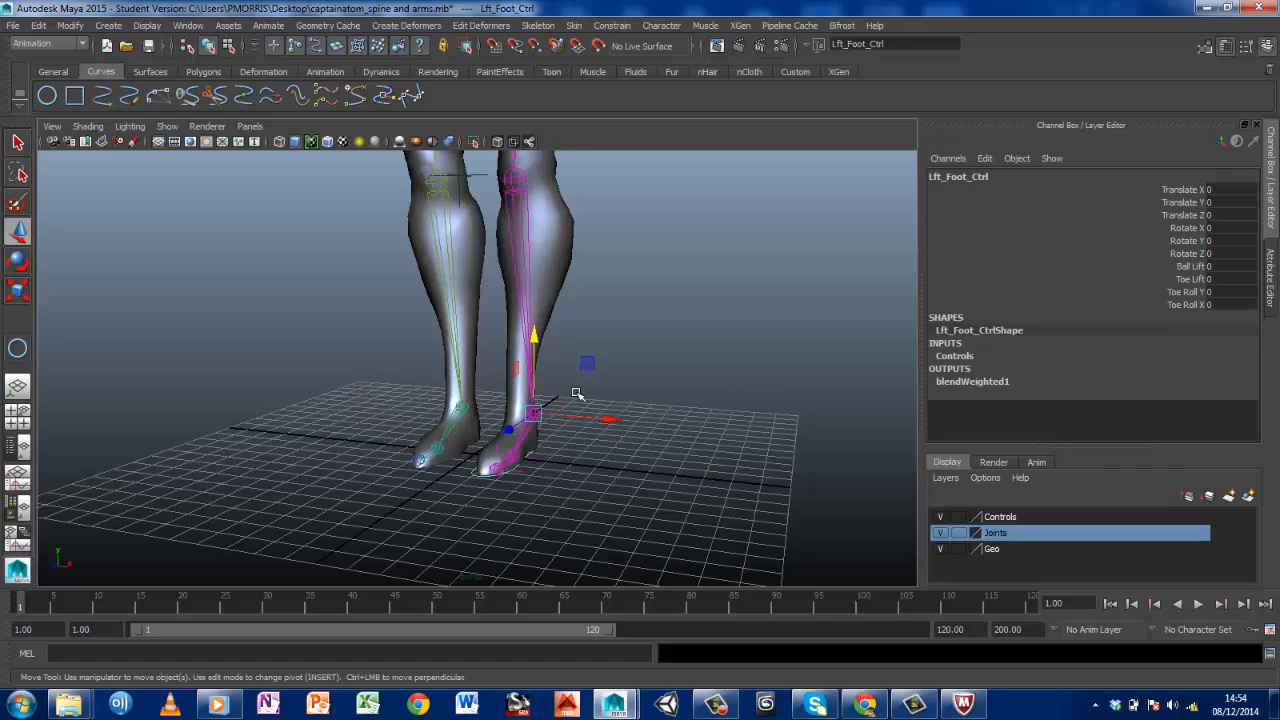
Pose the bent left leg by moving Lft_Foot_Ctrl to about X 0.15, Y 11.07, Z 5.73
left_click_drag(533, 340, 548, 215)
left_click_drag(593, 288, 716, 298)
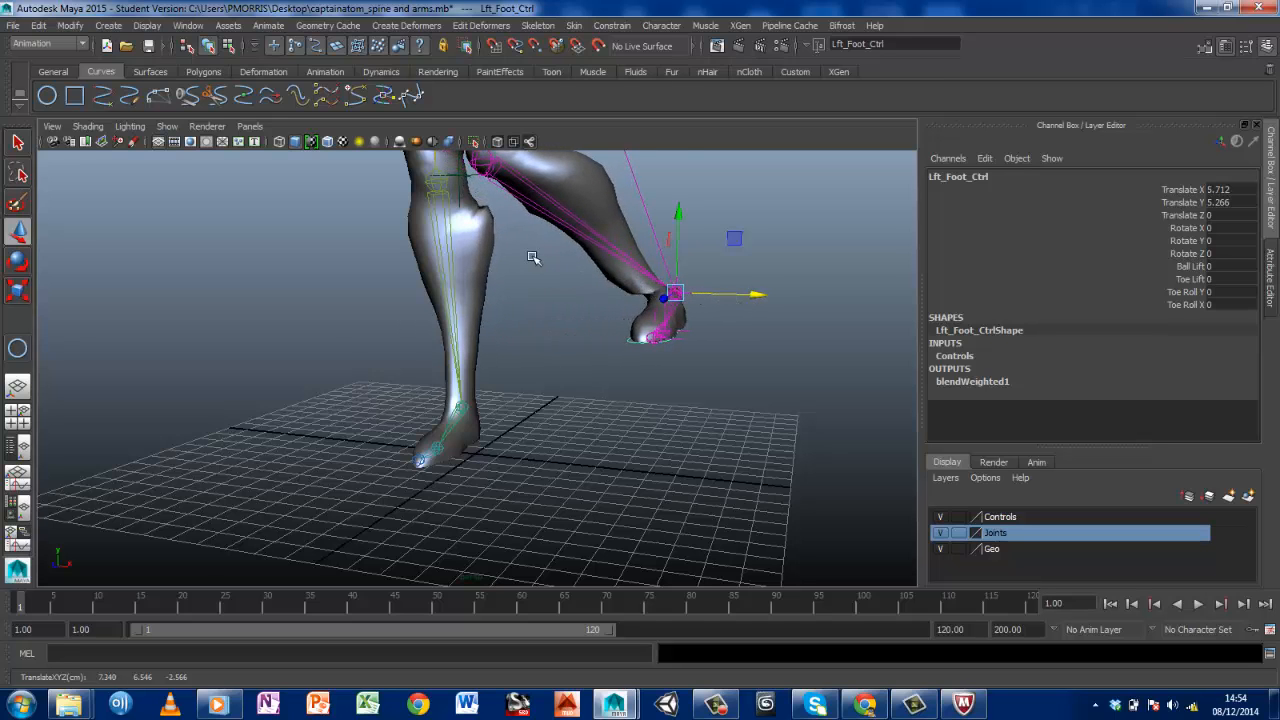
left_click_drag(533, 258, 560, 228, "alt")
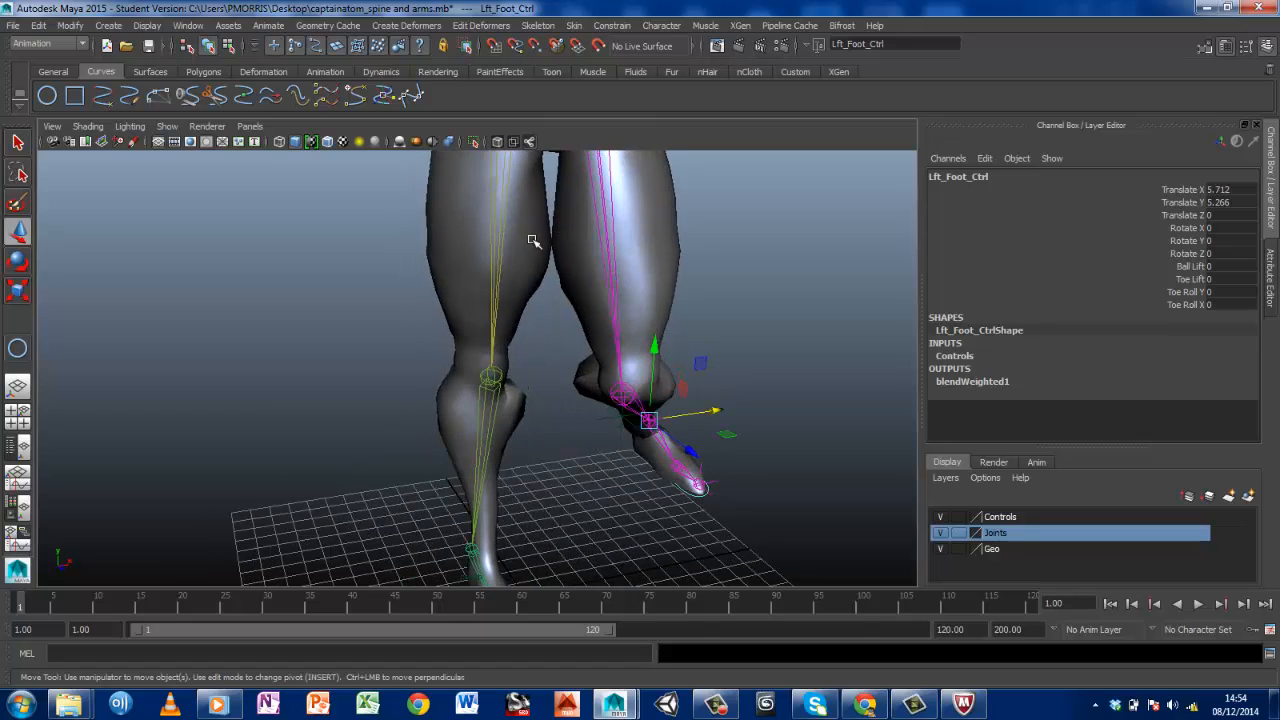
left_click_drag(720, 305, 676, 484, "alt")
left_click_drag(718, 440, 737, 262)
mouse_move(680, 300)
left_mouse_down("alt")
mouse_move(609, 375)
mouse_move(663, 394)
mouse_move(695, 284)
left_mouse_up("alt")
left_click_drag(610, 264, 472, 269)
left_click_drag(617, 303, 667, 241, "alt")
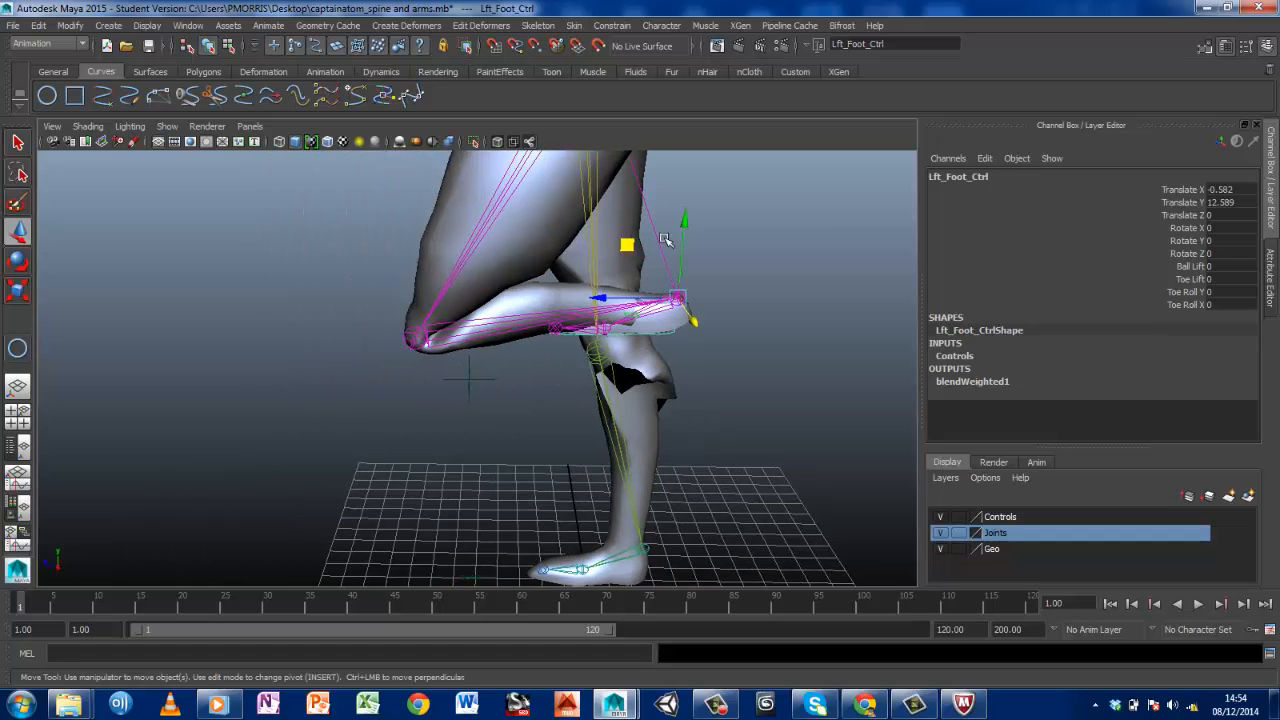
left_click_drag(678, 299, 571, 328)
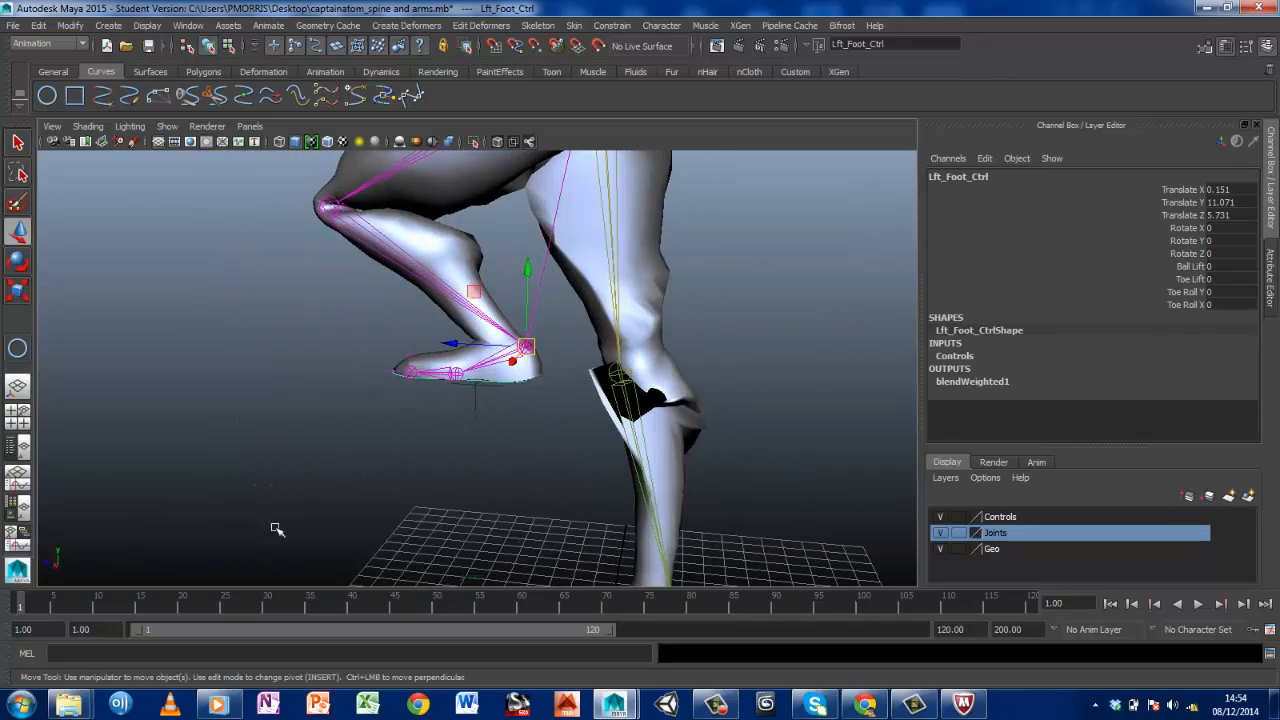
Go to frame 20 and set a keyframe on Lft_Foot_Ctrl for the raised leg pose
key("alt+v")
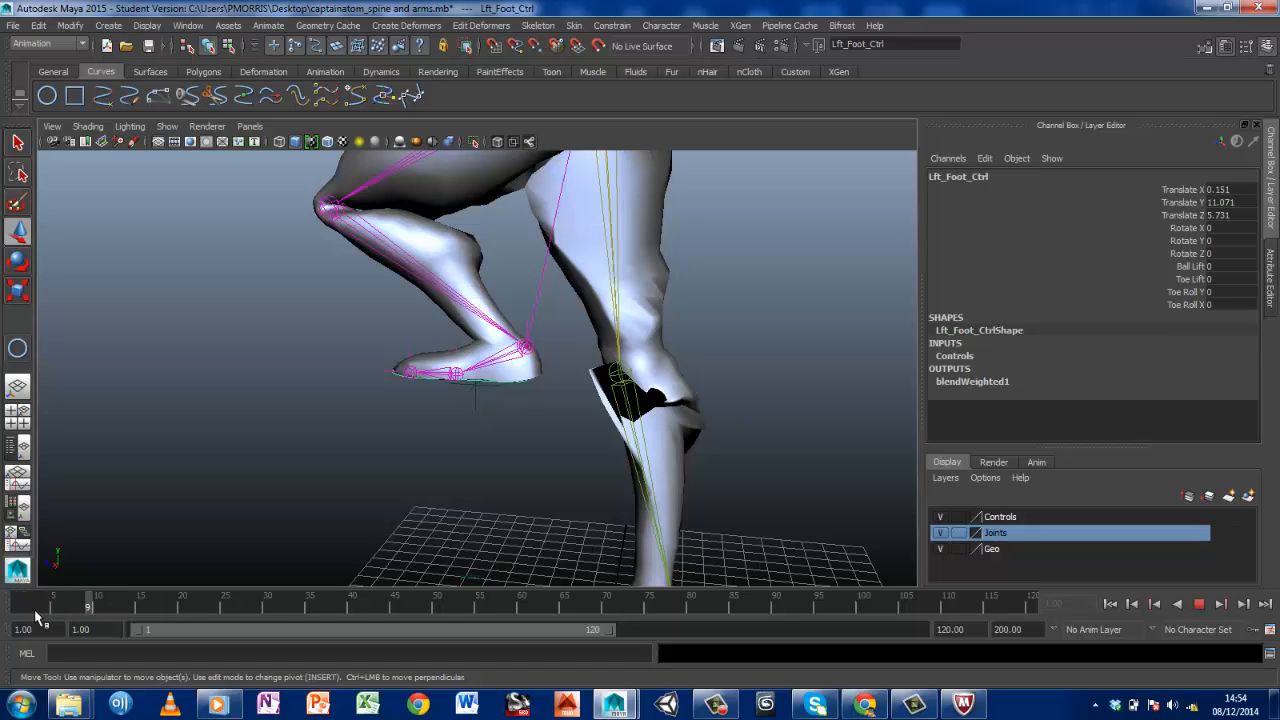
key("alt+v")
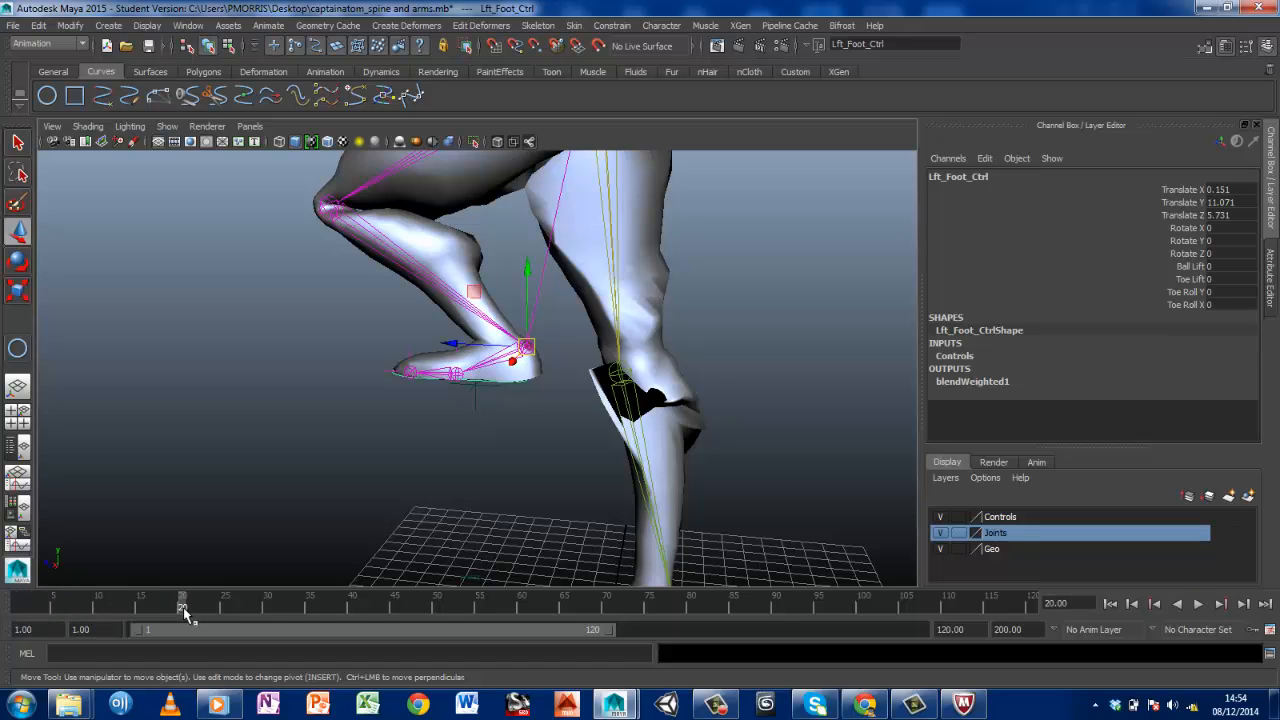
key("s")
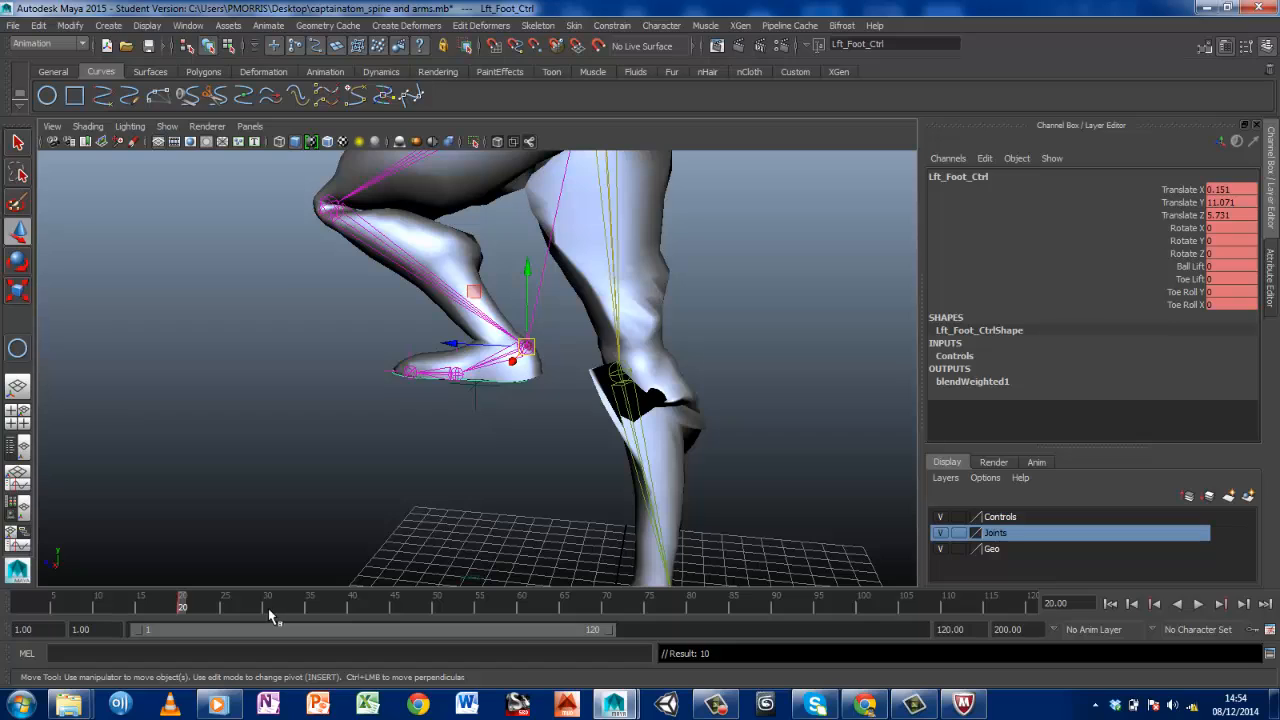
Try to return the left foot to rest at frame 1 by setting Lft_Foot_Ctrl's Translate X, Y and Z to 0
key("alt+v")
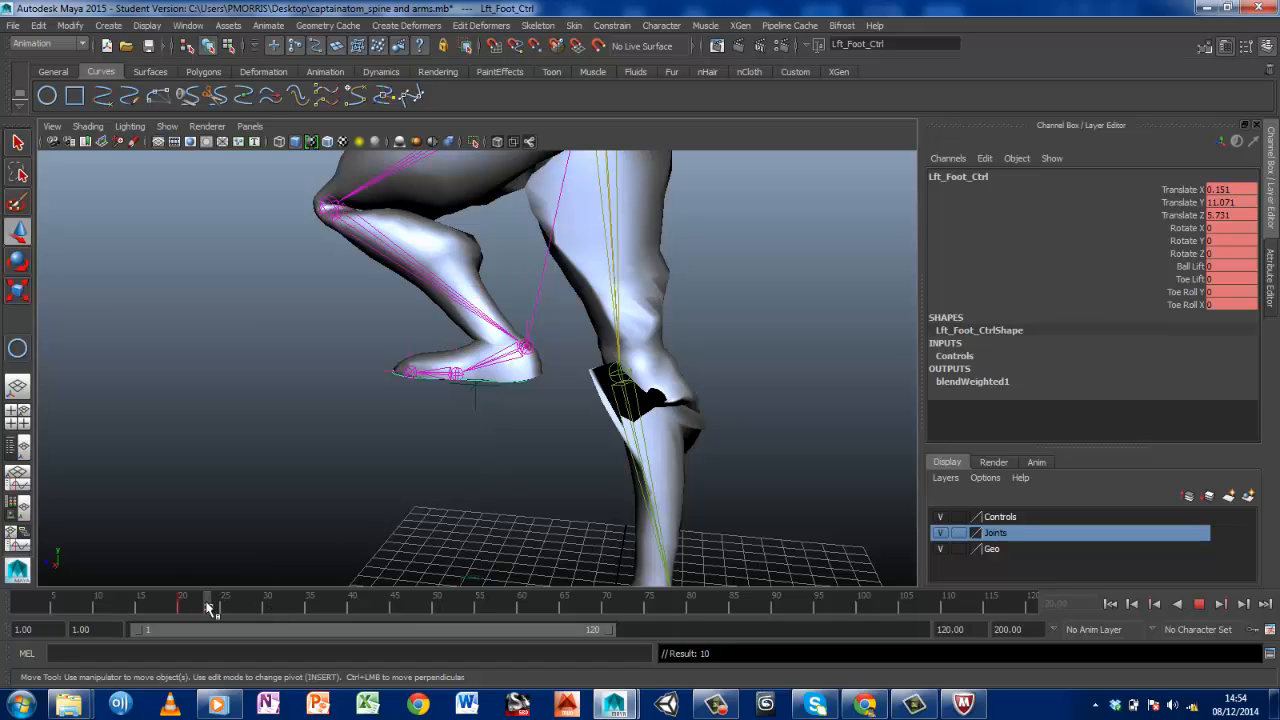
left_click_drag(207, 607, 1, 606)
double_click(1228, 189)
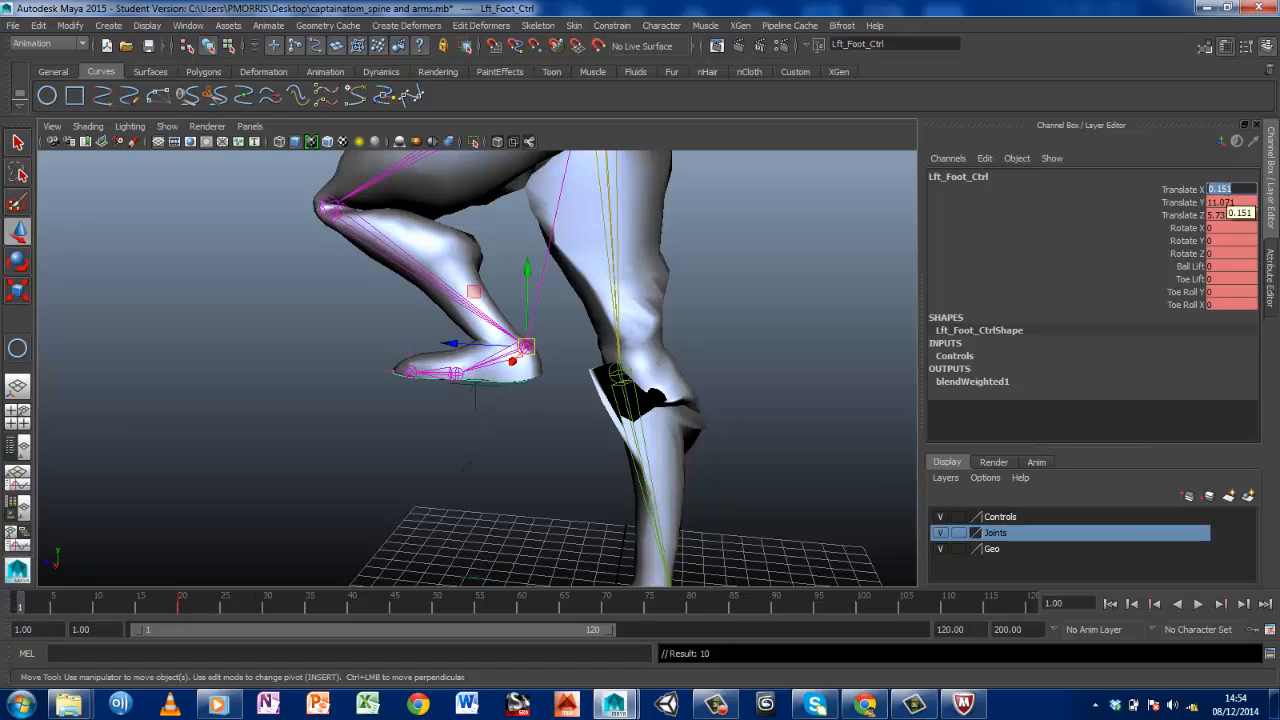
type("0")
key("Return")
double_click(1224, 202)
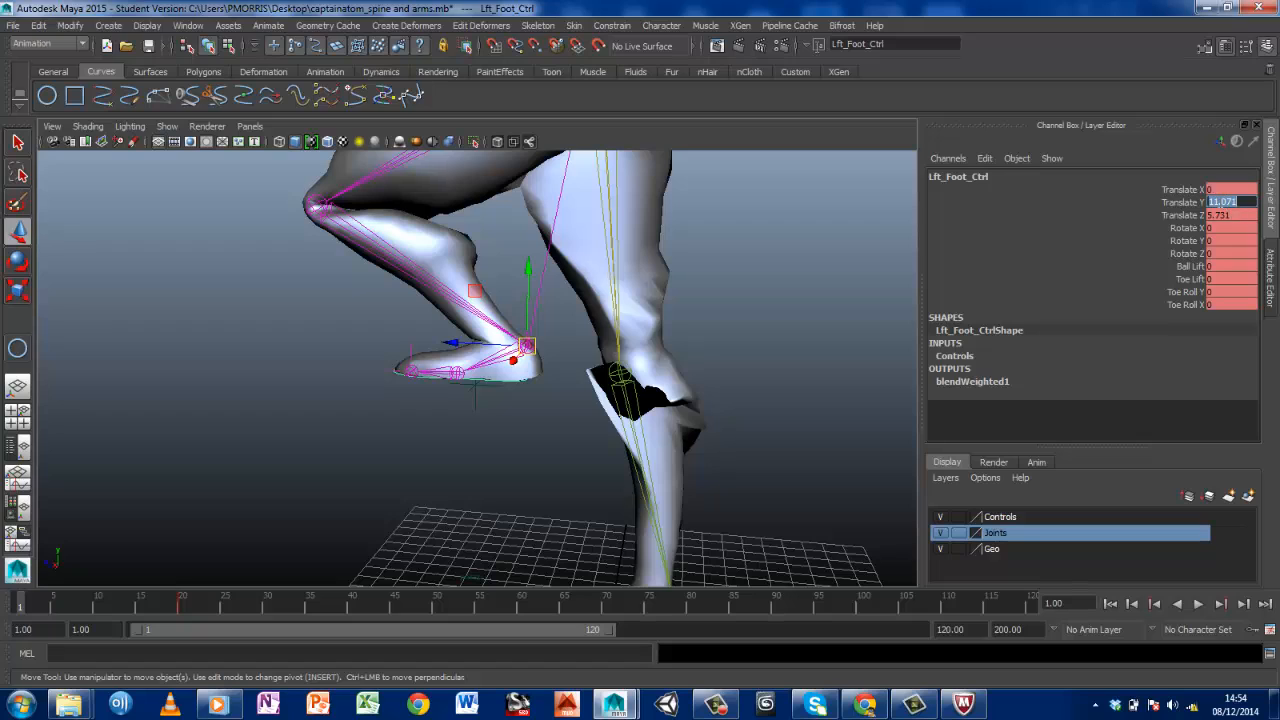
type("0")
key("Return")
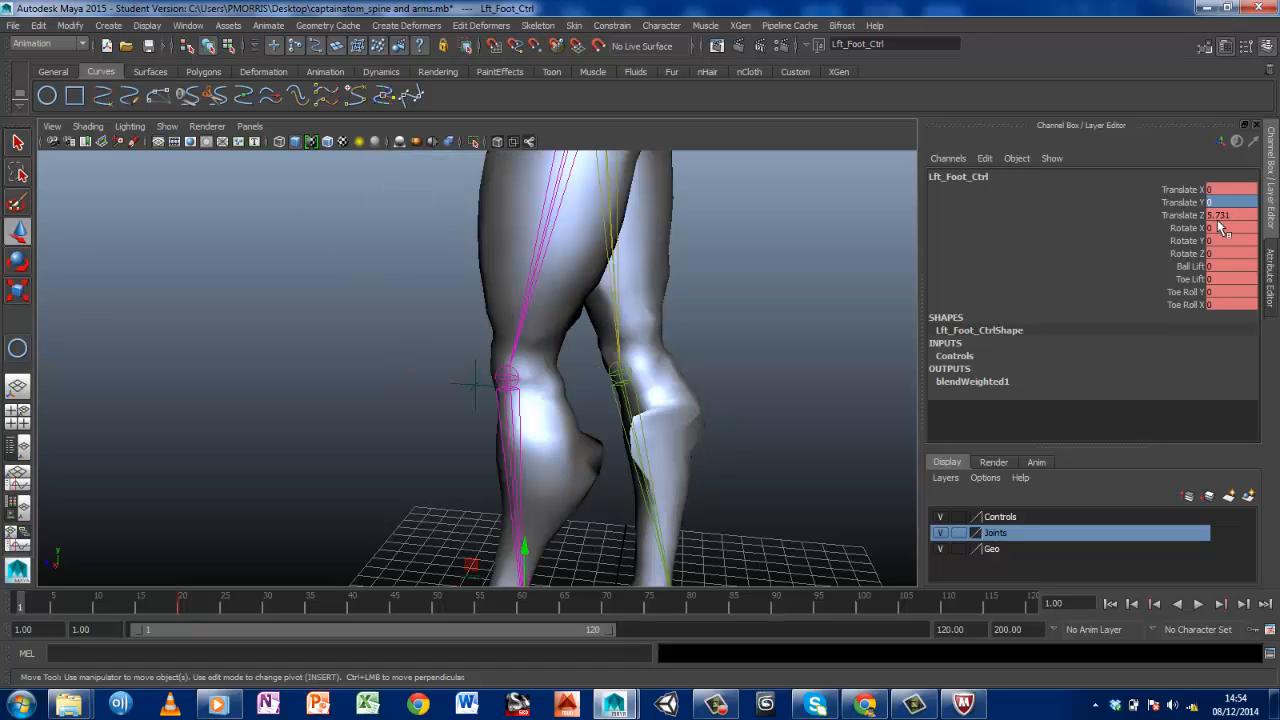
double_click(1252, 215)
type("0")
key("Return")
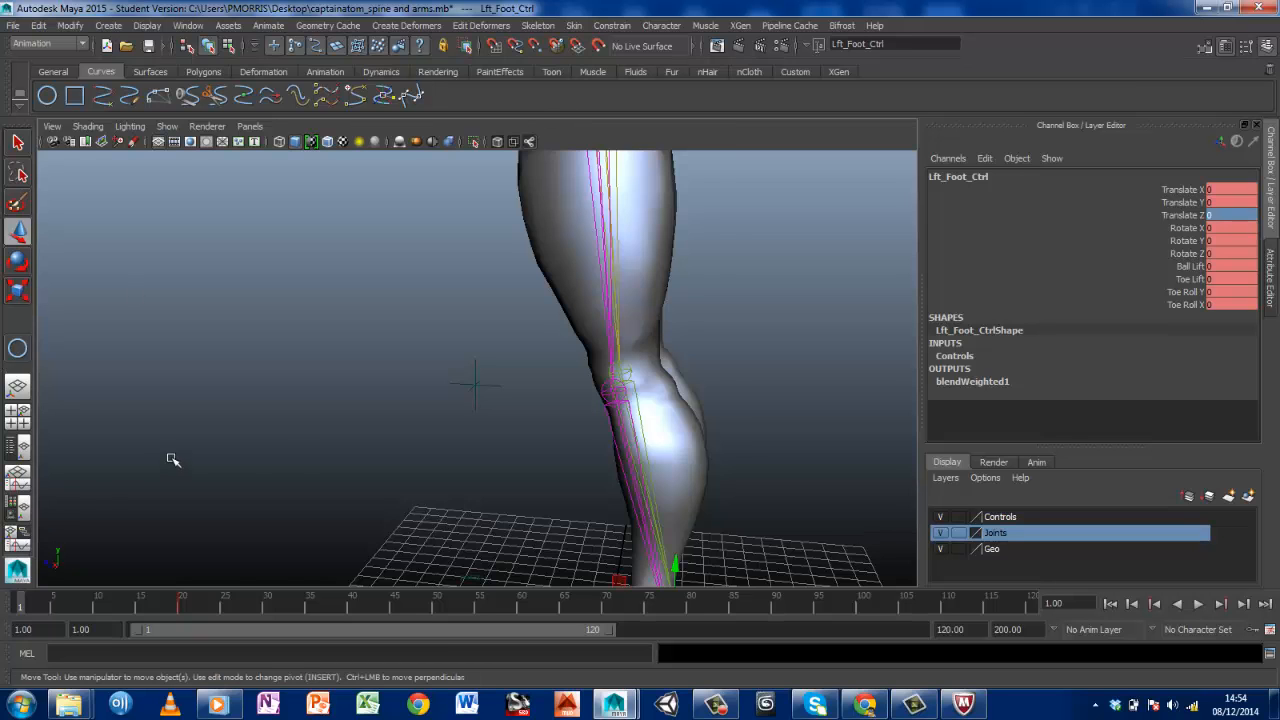
Play the timeline and check the left leg's motion and pose from several angles
left_click_drag(171, 457, 316, 372, "alt")
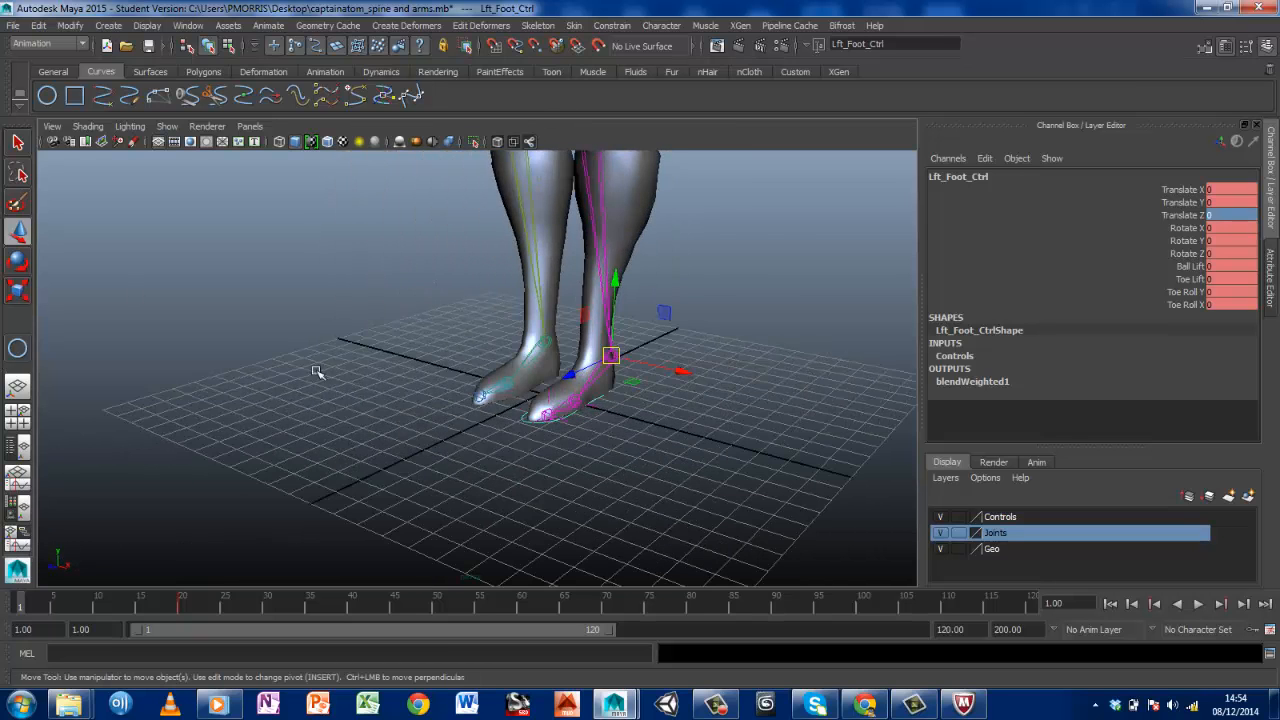
key("alt+v")
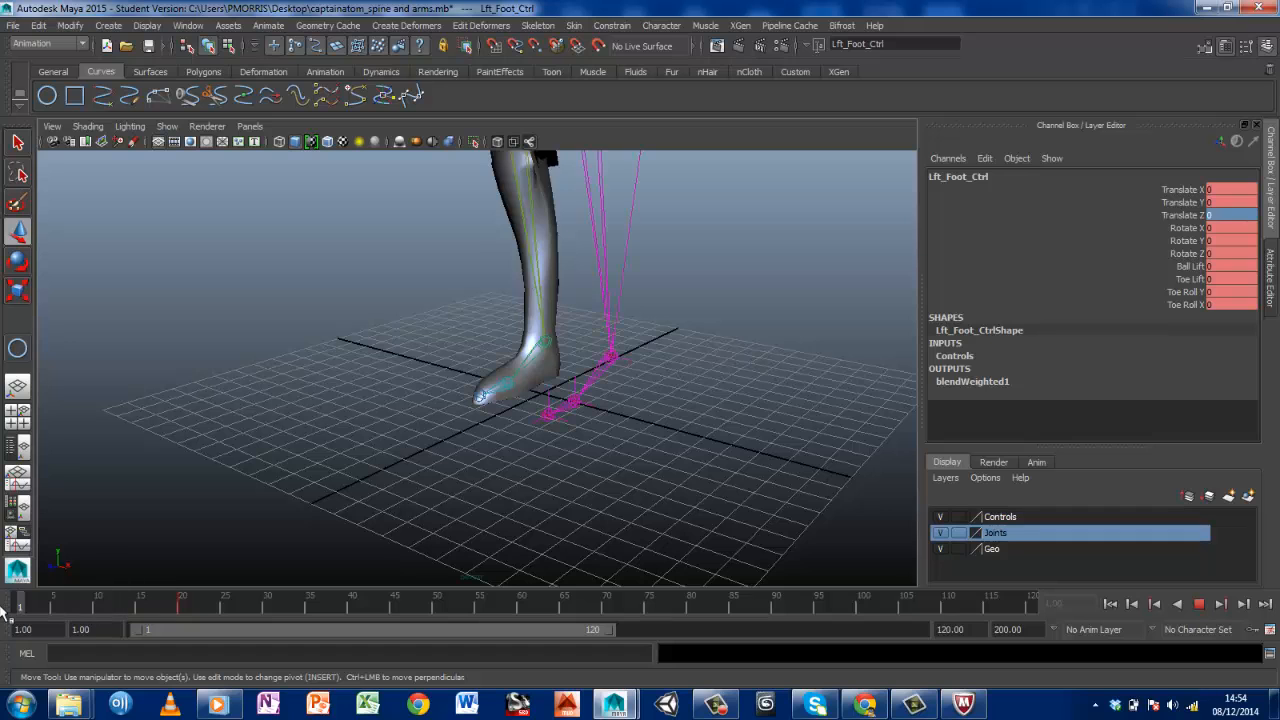
key("Escape")
scroll(484, 269, "down", 5)
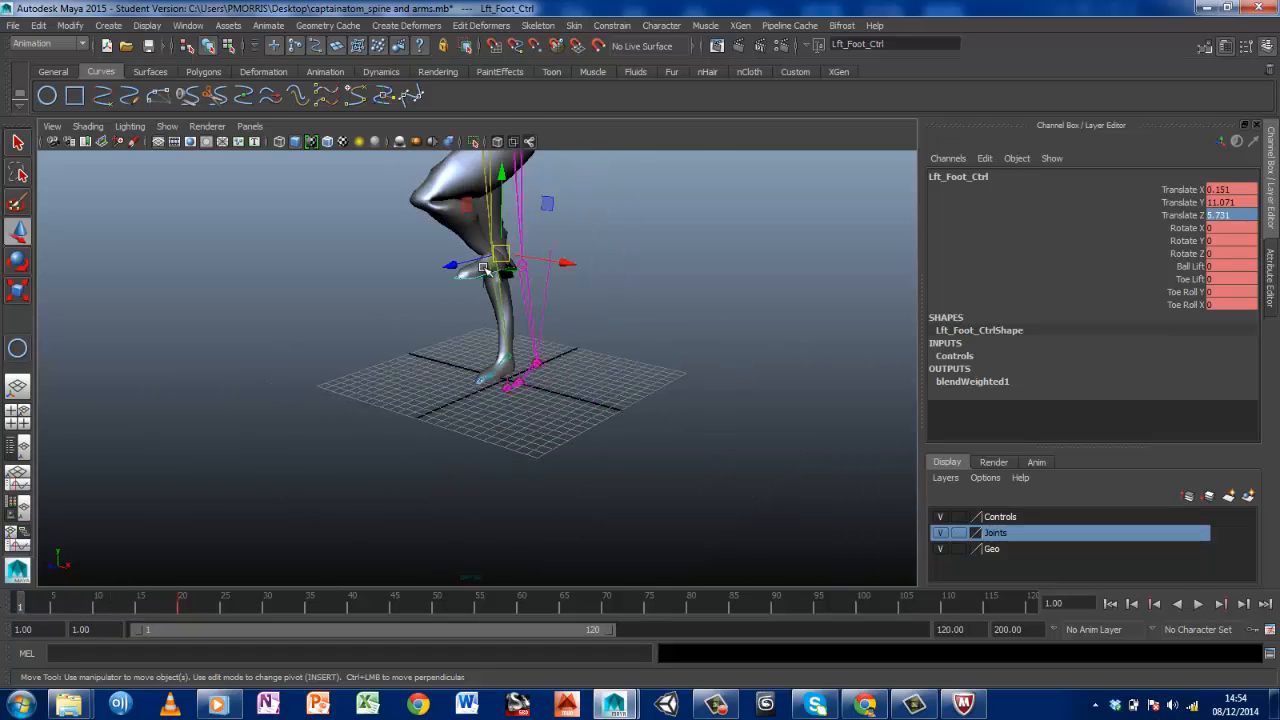
left_click_drag(456, 305, 543, 309, "alt")
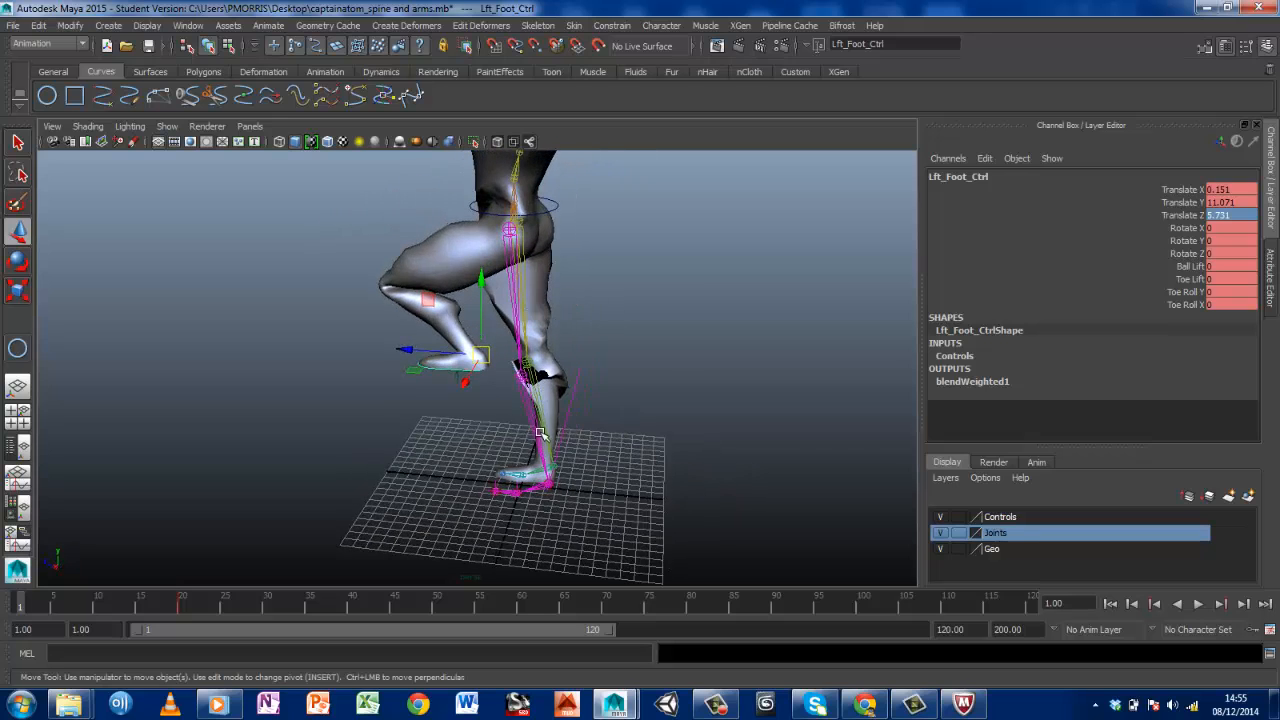
left_click_drag(539, 433, 556, 425, "alt")
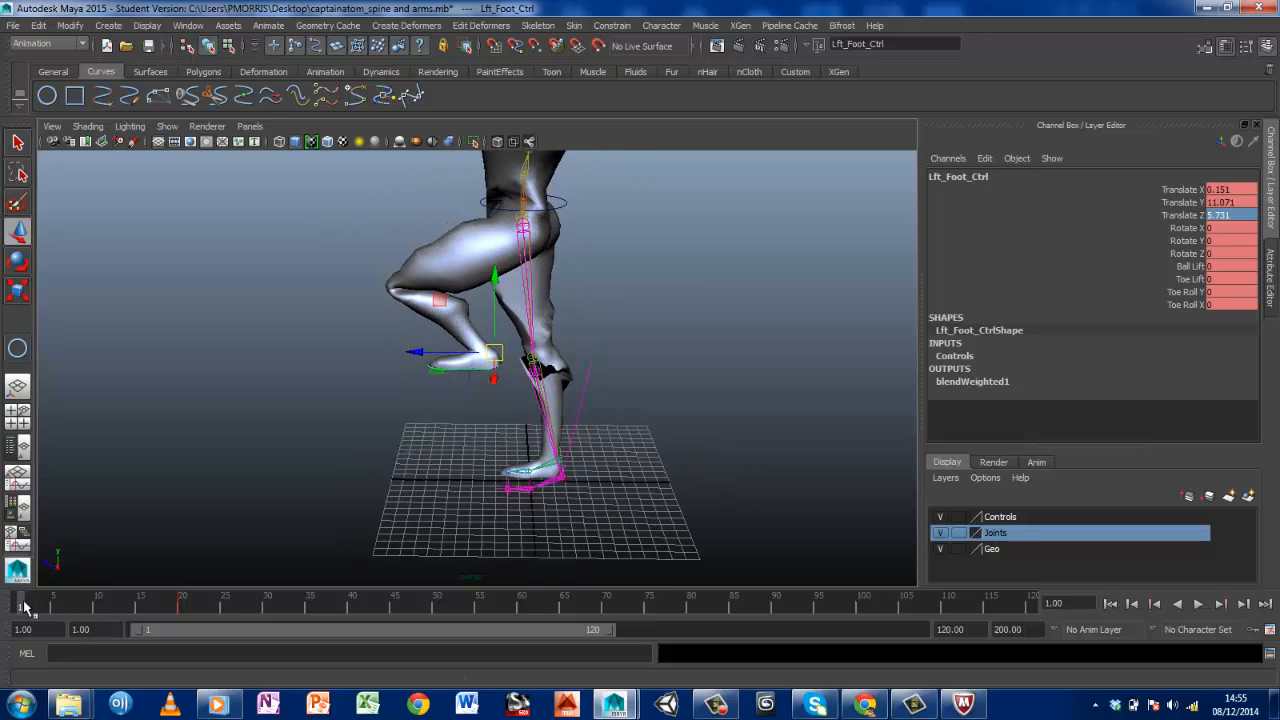
key("alt+v")
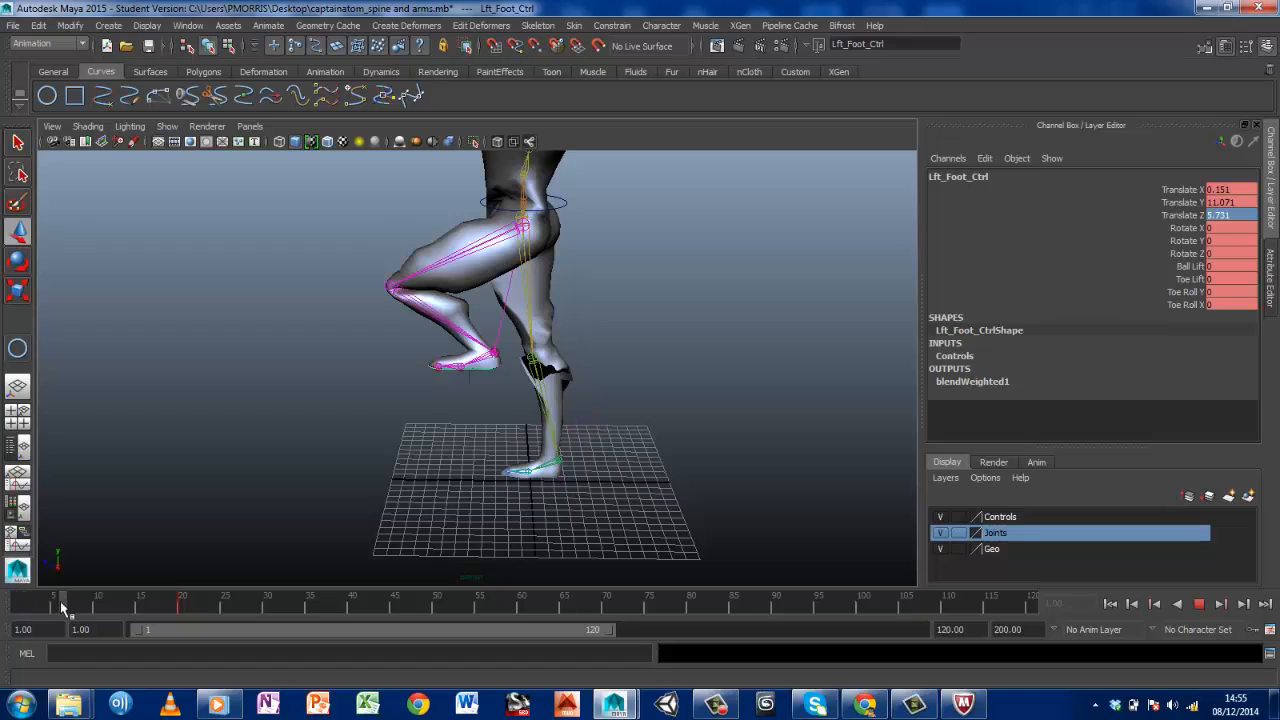
key("alt+v")
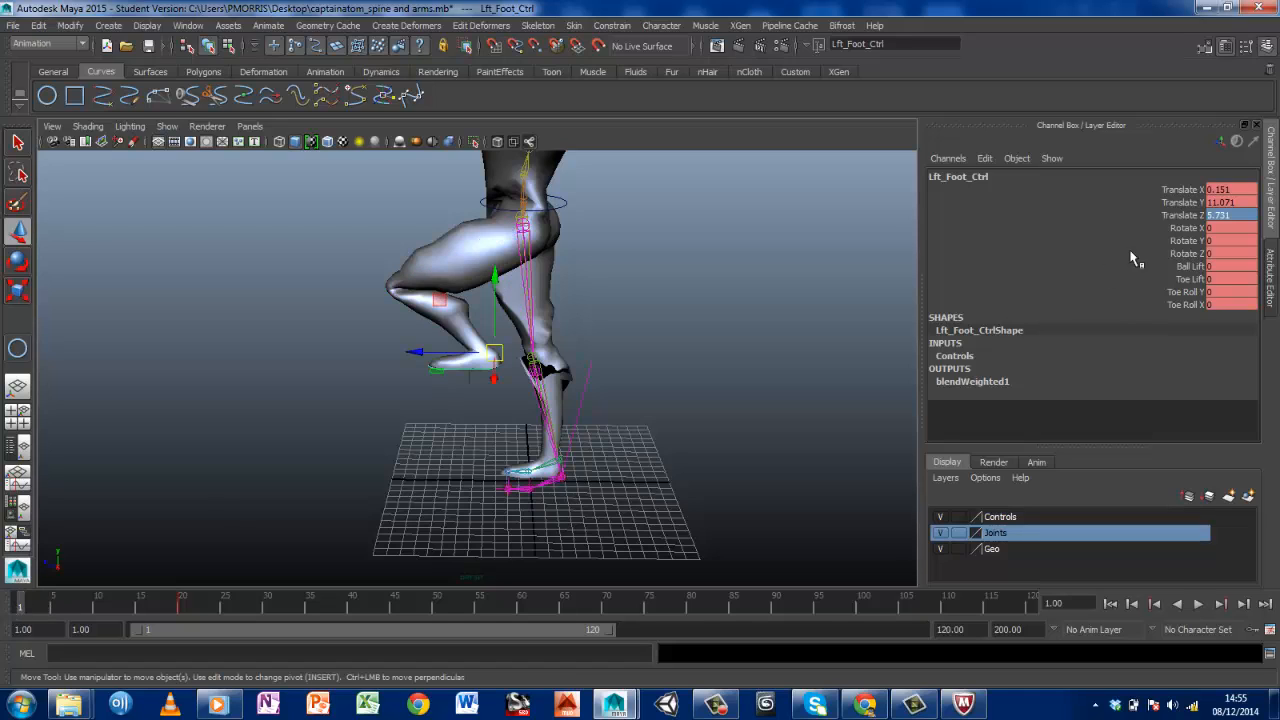
Key the left foot's rest pose at frame 1 with Lft_Foot_Ctrl's Translate X, Y and Z set to 0
left_click(1215, 190)
type("0")
key("Return")
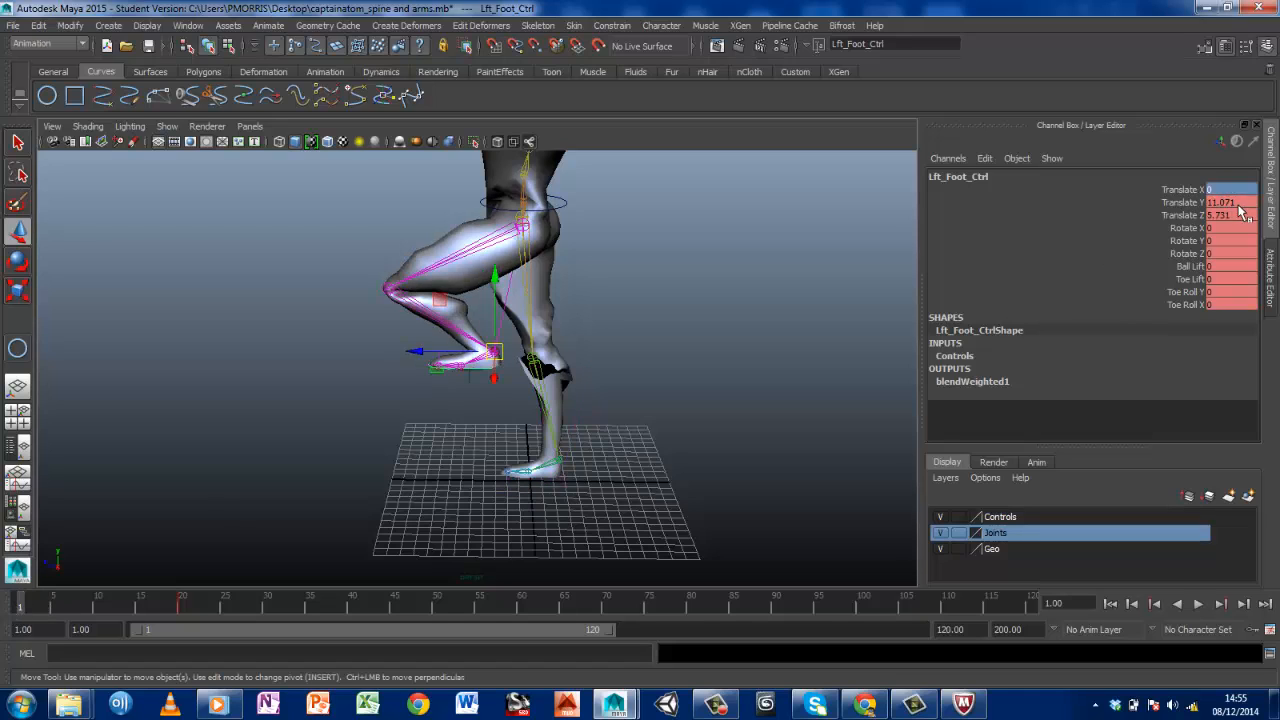
left_click(1230, 214)
type("0")
key("Return")
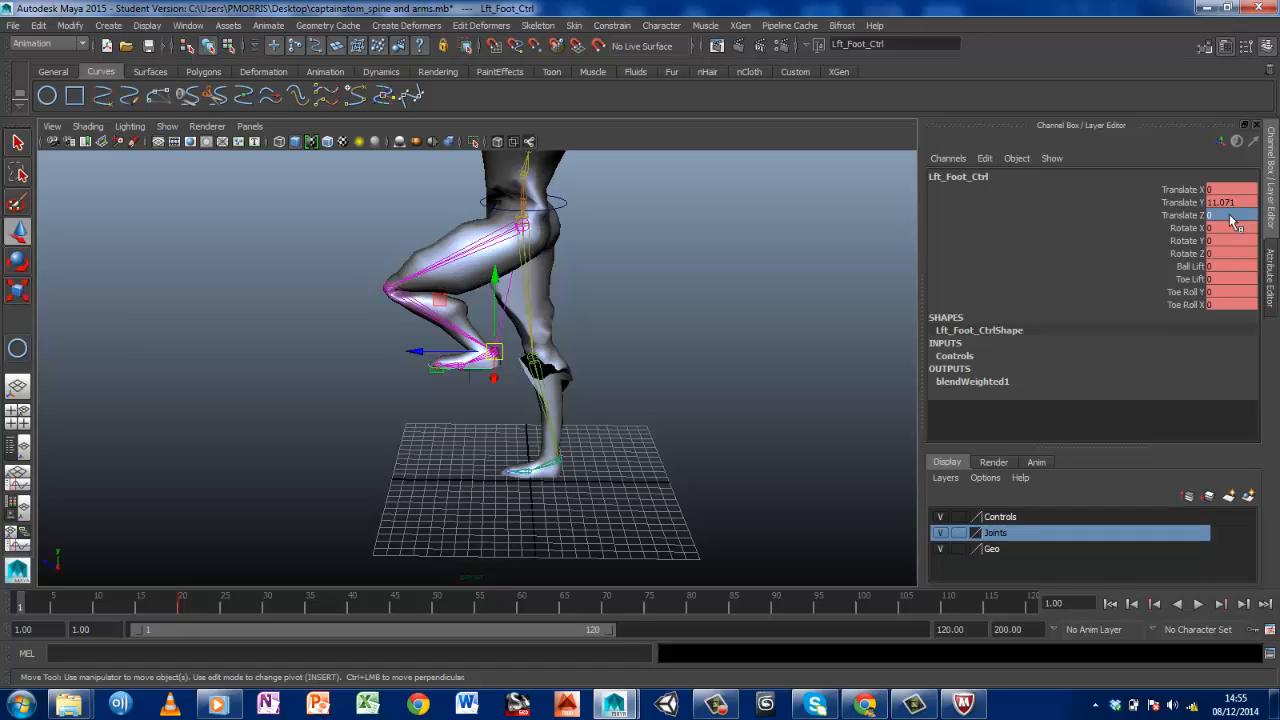
left_click(1224, 202)
type("0")
key("Return")
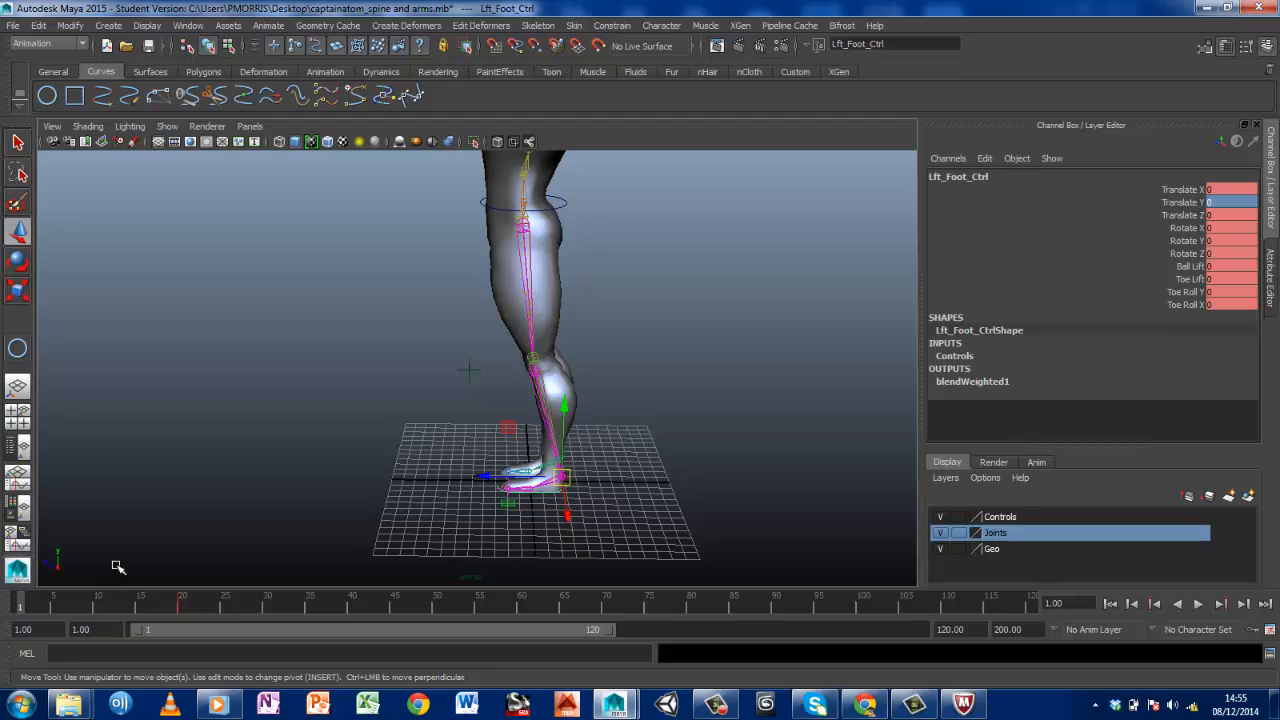
Scrub from frame 1 to frame 20 and examine how the mesh deforms around both legs and the right knee
left_click_drag(22, 607, 182, 603)
left_click_drag(619, 345, 540, 322, "alt")
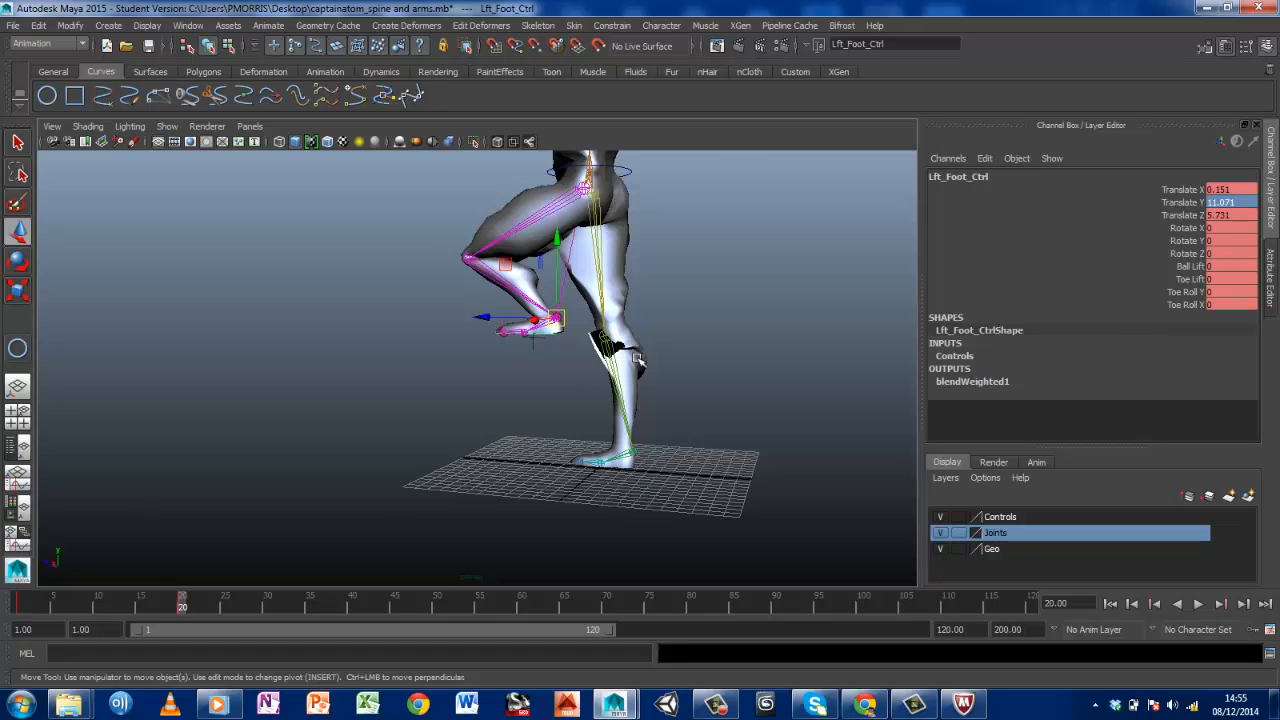
scroll(634, 357, "up", 5)
middle_click_drag(742, 351, 482, 410, "alt")
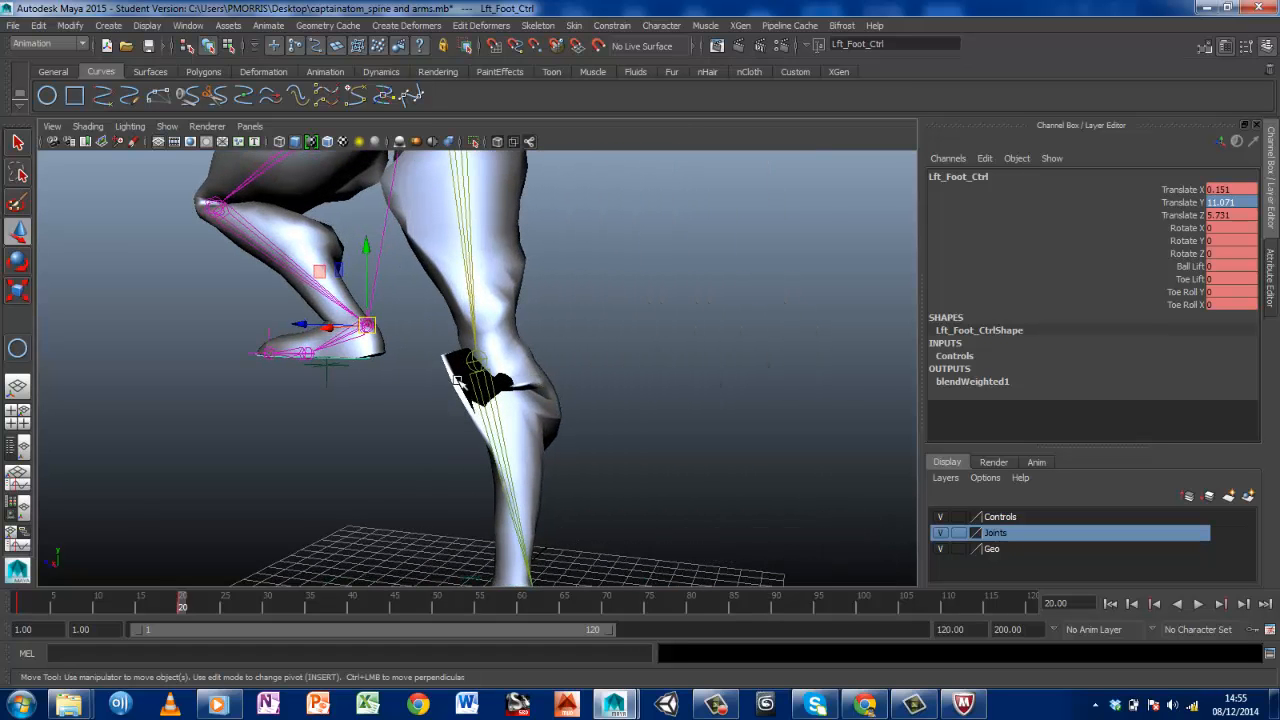
left_click_drag(557, 441, 654, 334, "alt")
middle_click_drag(654, 334, 520, 430, "alt")
left_click_drag(577, 337, 460, 387, "alt")
Activate the Paint Skin Weights Tool on captainatom_body_geo with the leg pose at frame 20
right_click(457, 385)
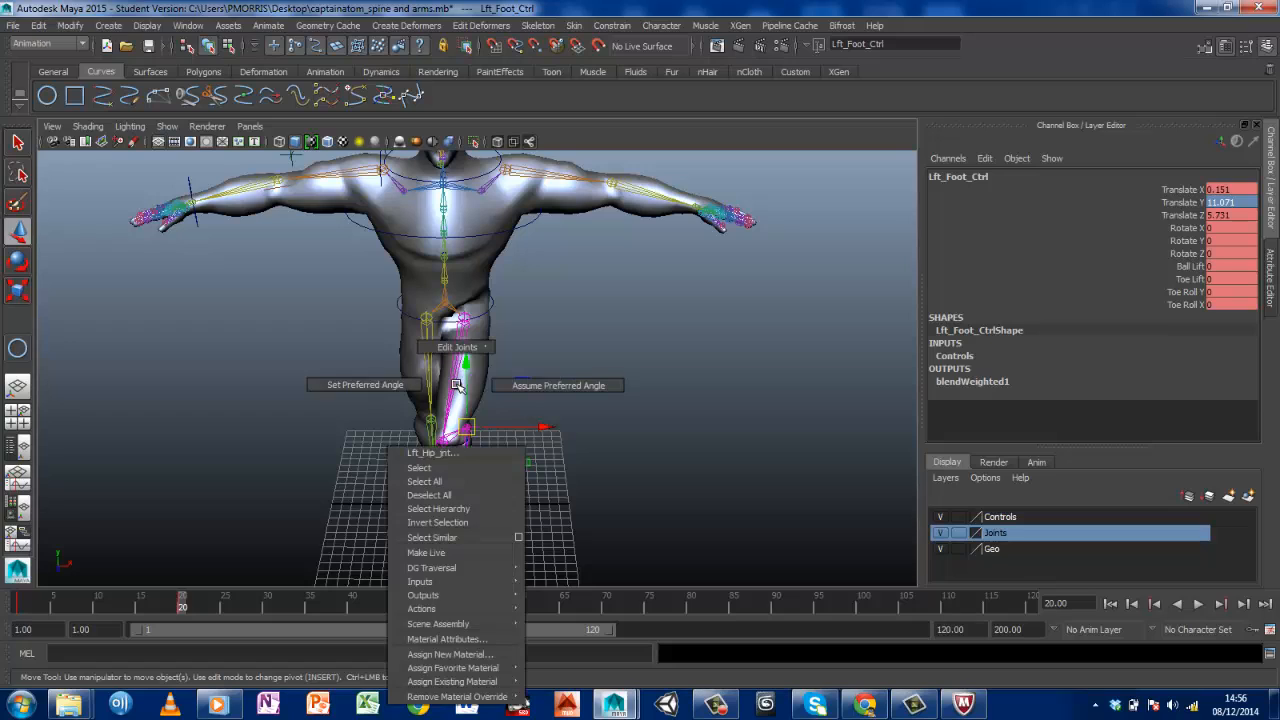
left_click(452, 387)
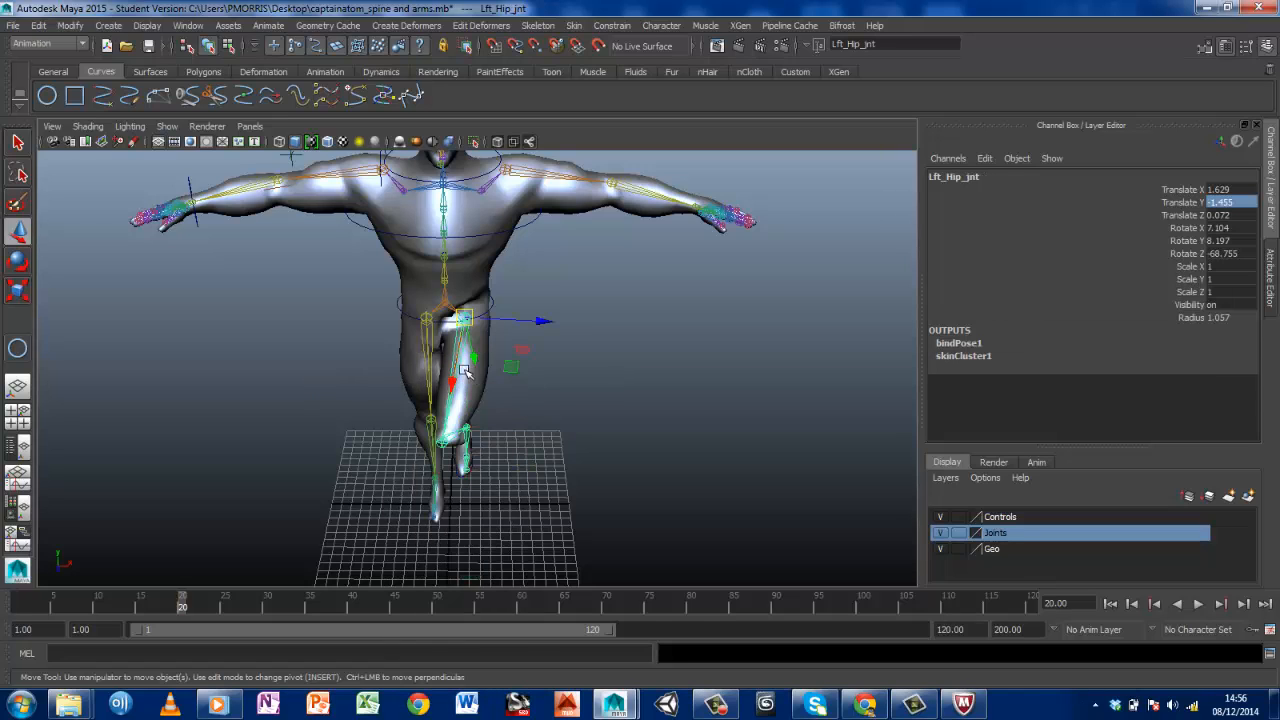
mouse_move(463, 354)
right_mouse_down()
mouse_move(420, 352)
mouse_move(395, 332)
right_mouse_up()
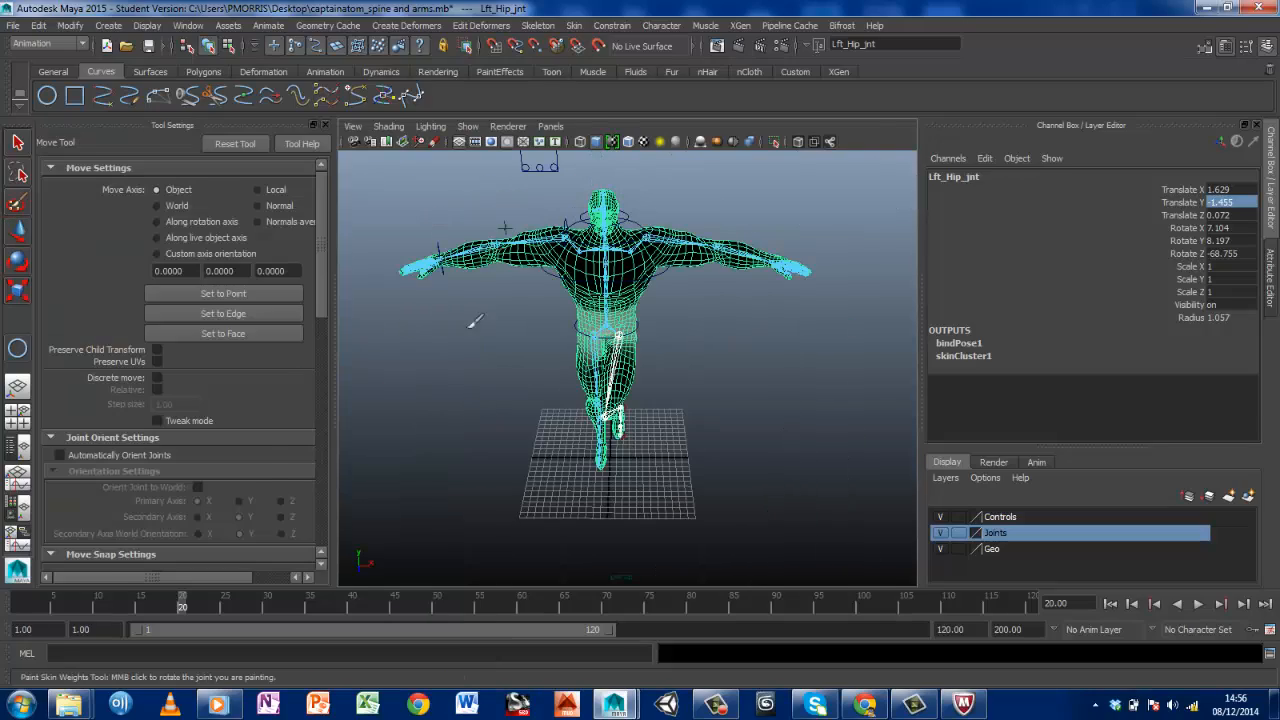
scroll(598, 364, "up", 5)
mouse_move(598, 364)
left_mouse_down("alt")
mouse_move(608, 337)
mouse_move(819, 287)
mouse_move(560, 300)
left_mouse_up("alt")
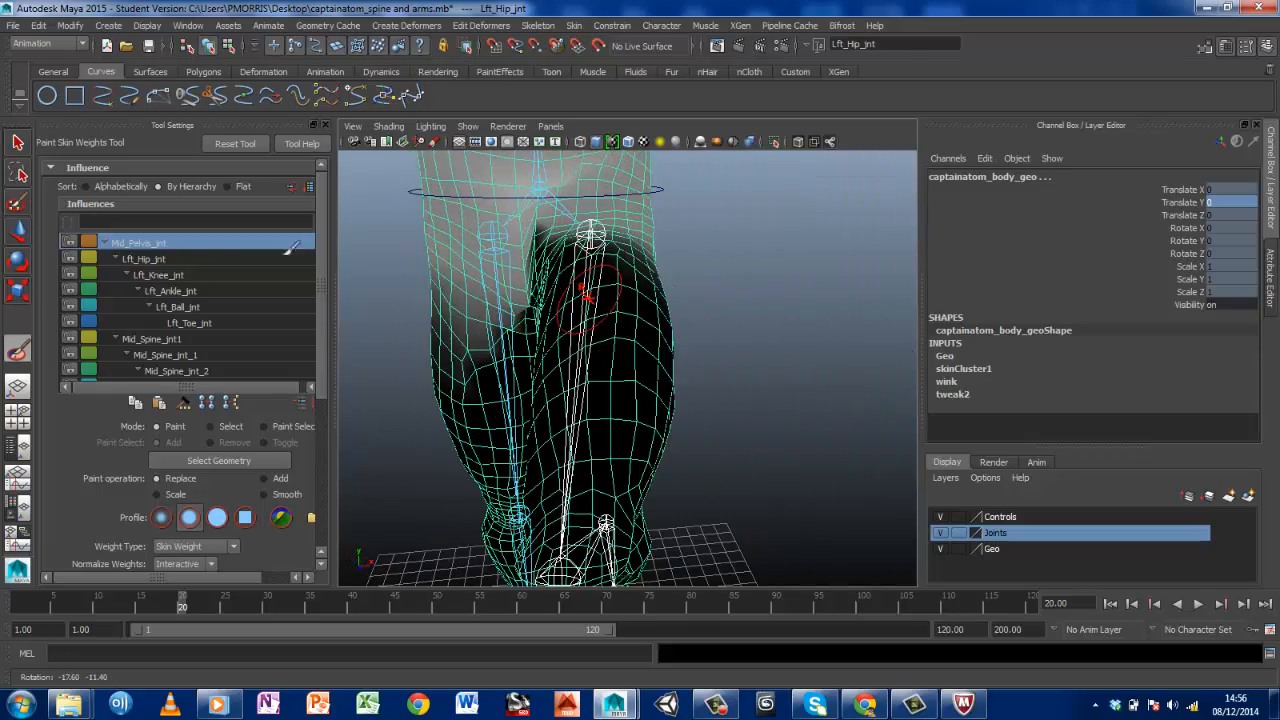
Display the skin weights of Lft_Knee_jnt and then Lft_Hip_jnt, and examine their influence on both legs
left_click(174, 276)
left_click_drag(588, 396, 609, 343, "alt")
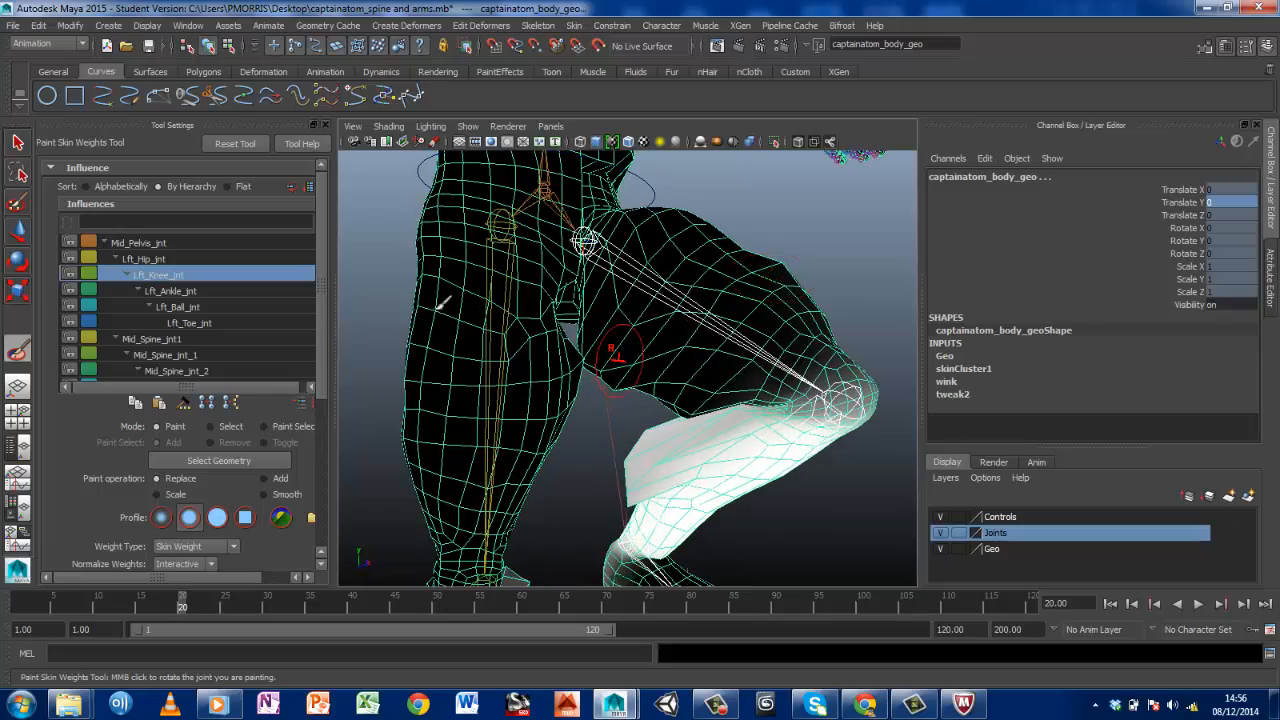
left_click(135, 260)
left_click_drag(708, 318, 557, 362, "alt")
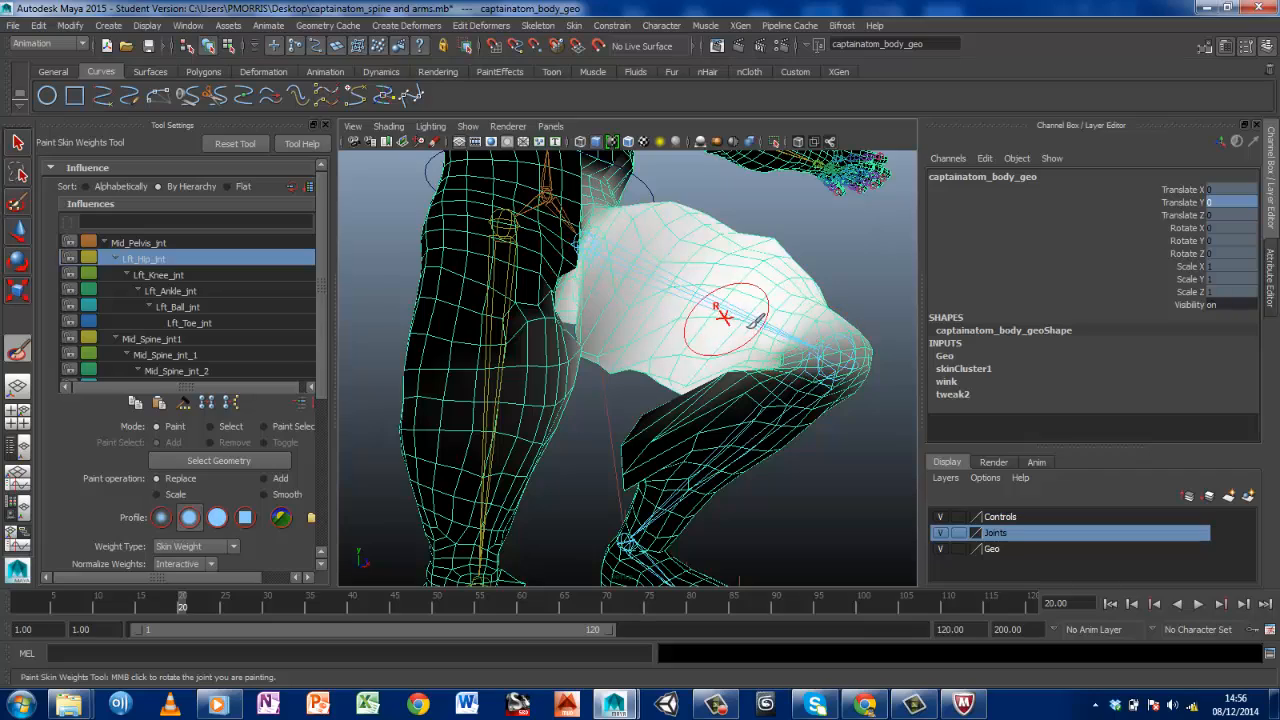
mouse_move(749, 323)
left_mouse_down("alt")
mouse_move(657, 317)
mouse_move(709, 329)
mouse_move(655, 337)
left_mouse_up("alt")
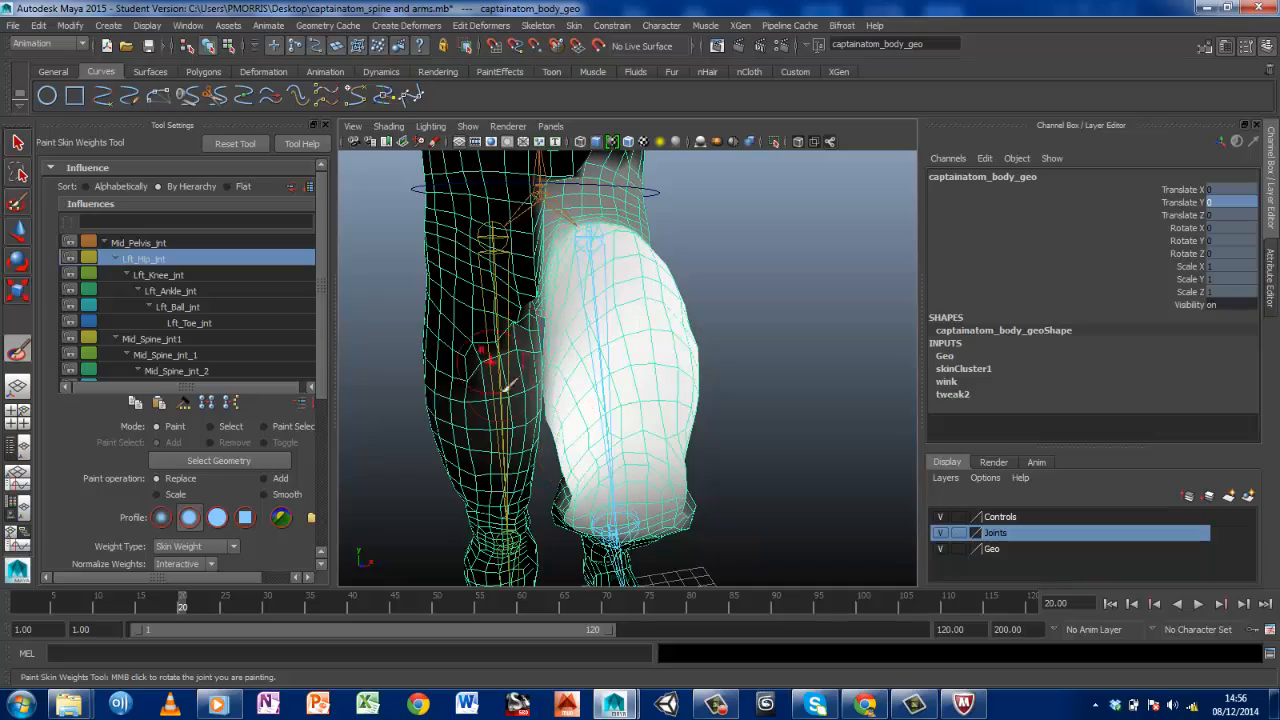
mouse_move(588, 390)
left_mouse_down("alt")
mouse_move(668, 369)
mouse_move(600, 375)
mouse_move(386, 334)
mouse_move(593, 386)
mouse_move(383, 280)
left_mouse_up("alt")
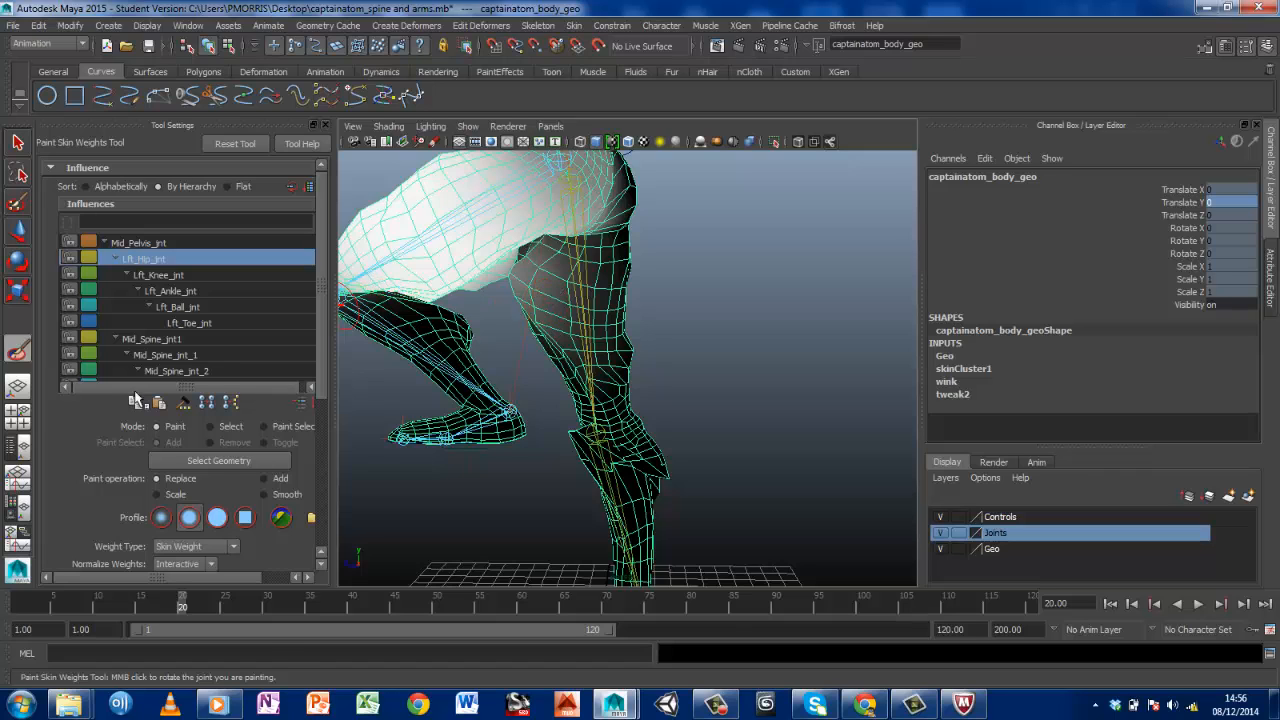
Try a Replace stroke for Lft_Hip_jnt on the right thigh with opacity 1 and value 1, and undo it
scroll(321, 335, "down", 2)
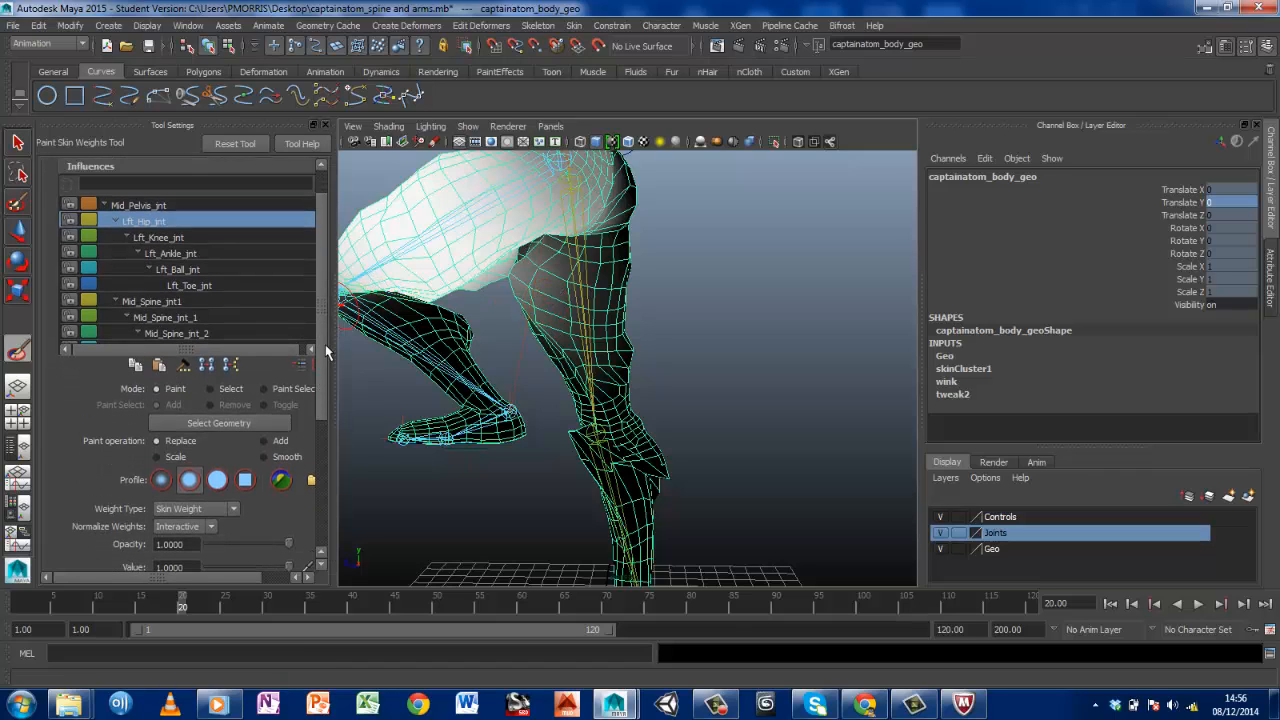
left_click_drag(325, 344, 324, 343)
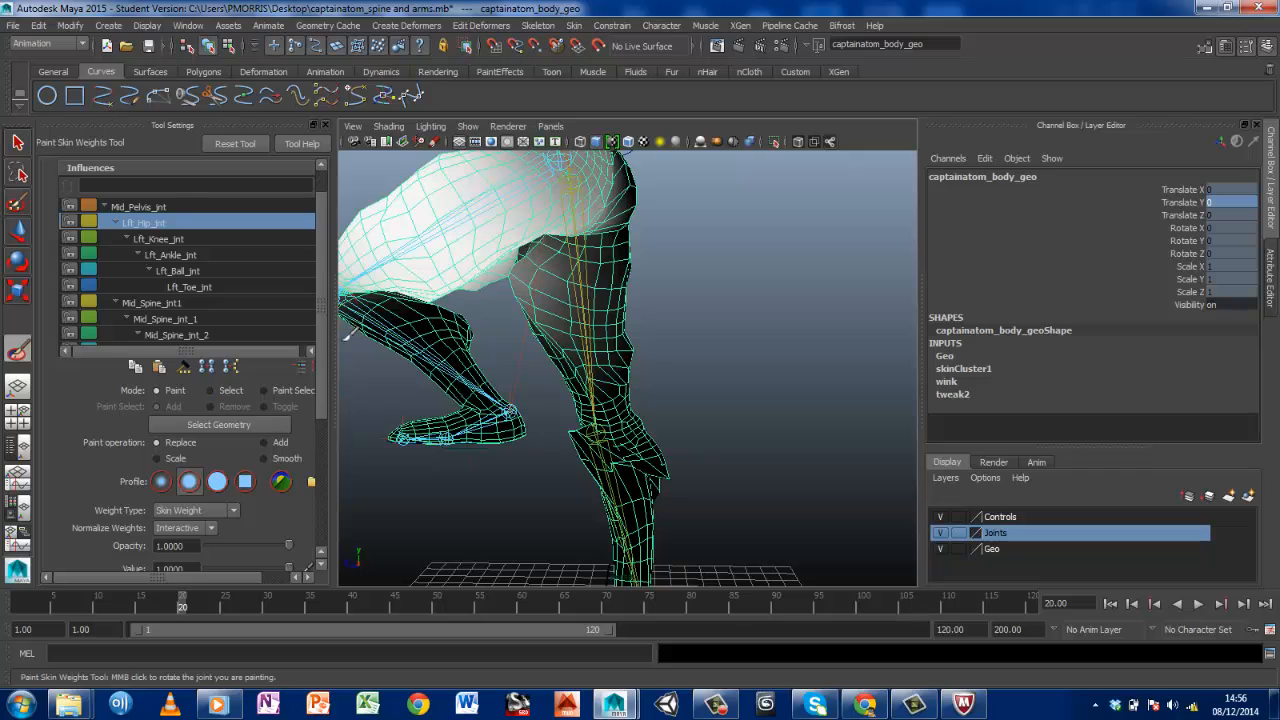
scroll(321, 397, "down", 5)
scroll(321, 397, "down", 1)
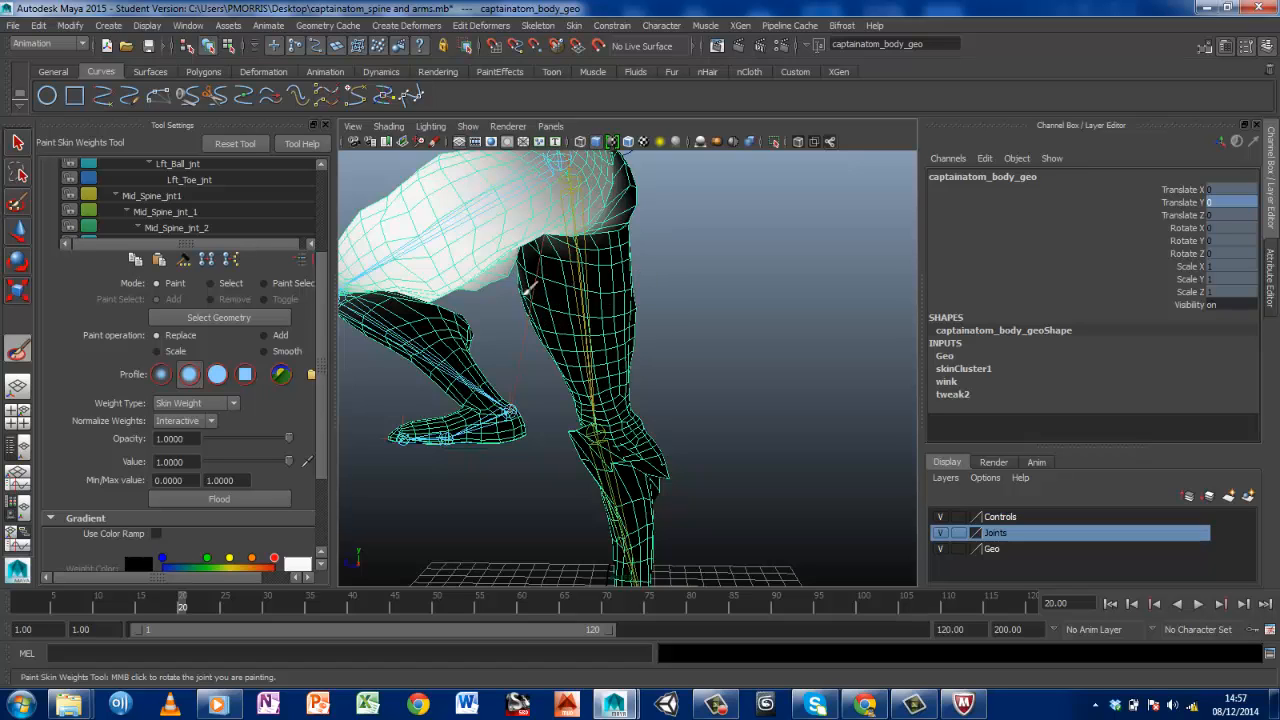
left_click_drag(534, 309, 524, 286)
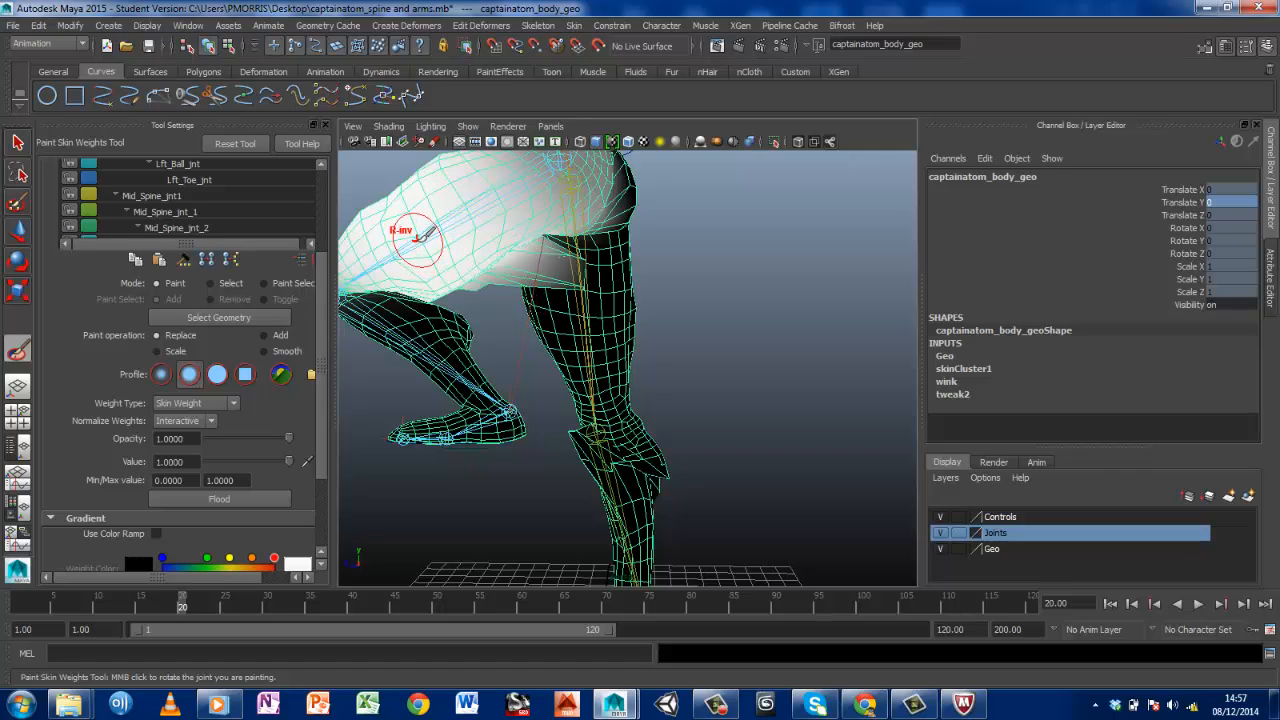
key("ctrl+z")
Paint Lft_Hip_jnt's weight on the right inner thigh with Replace strokes, working from behind and from the front
left_click_drag(560, 325, 553, 304)
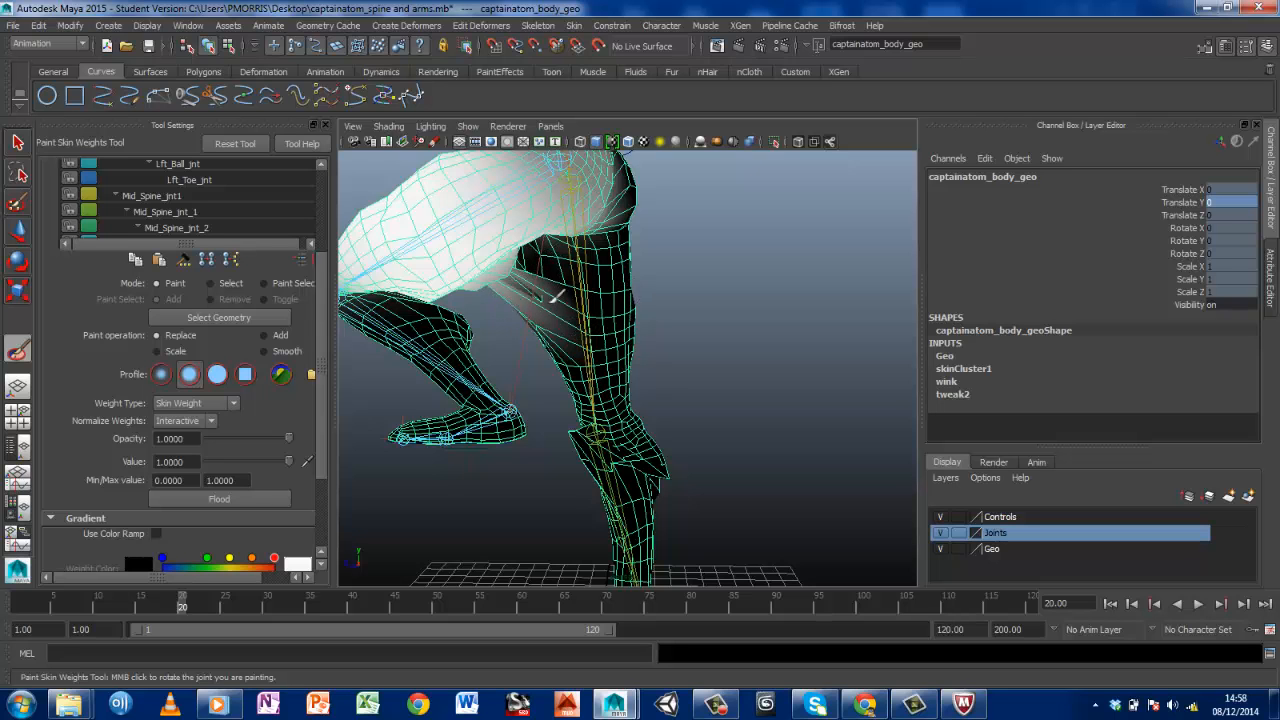
left_click_drag(504, 306, 612, 297, "alt")
left_click_drag(404, 318, 435, 346)
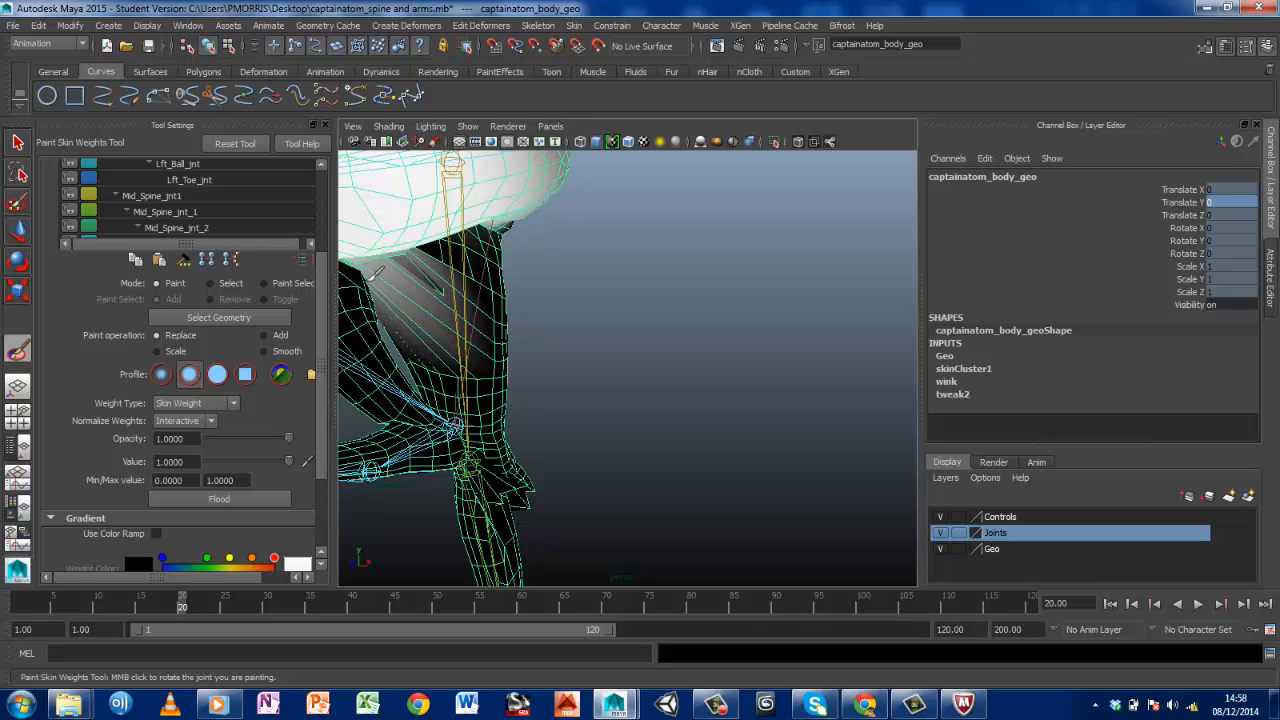
mouse_move(388, 376)
left_mouse_down("alt")
mouse_move(366, 363)
mouse_move(376, 360)
left_mouse_up("alt")
key("super")
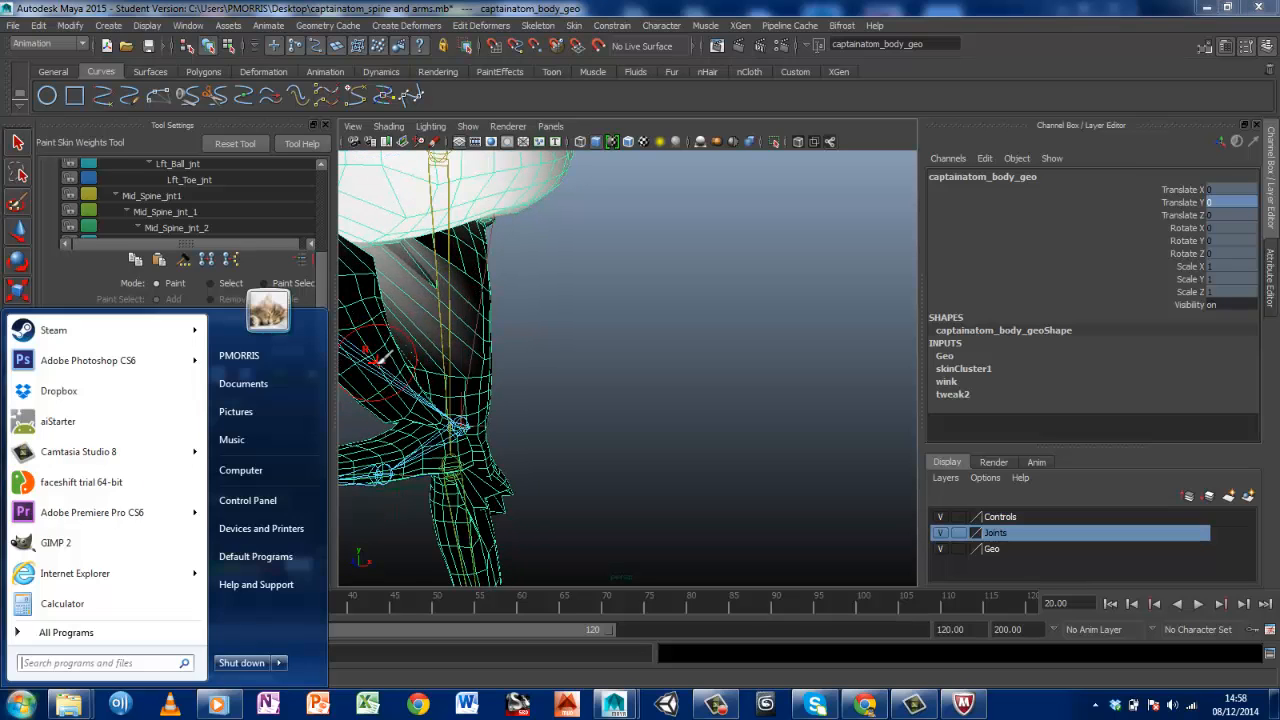
key("super")
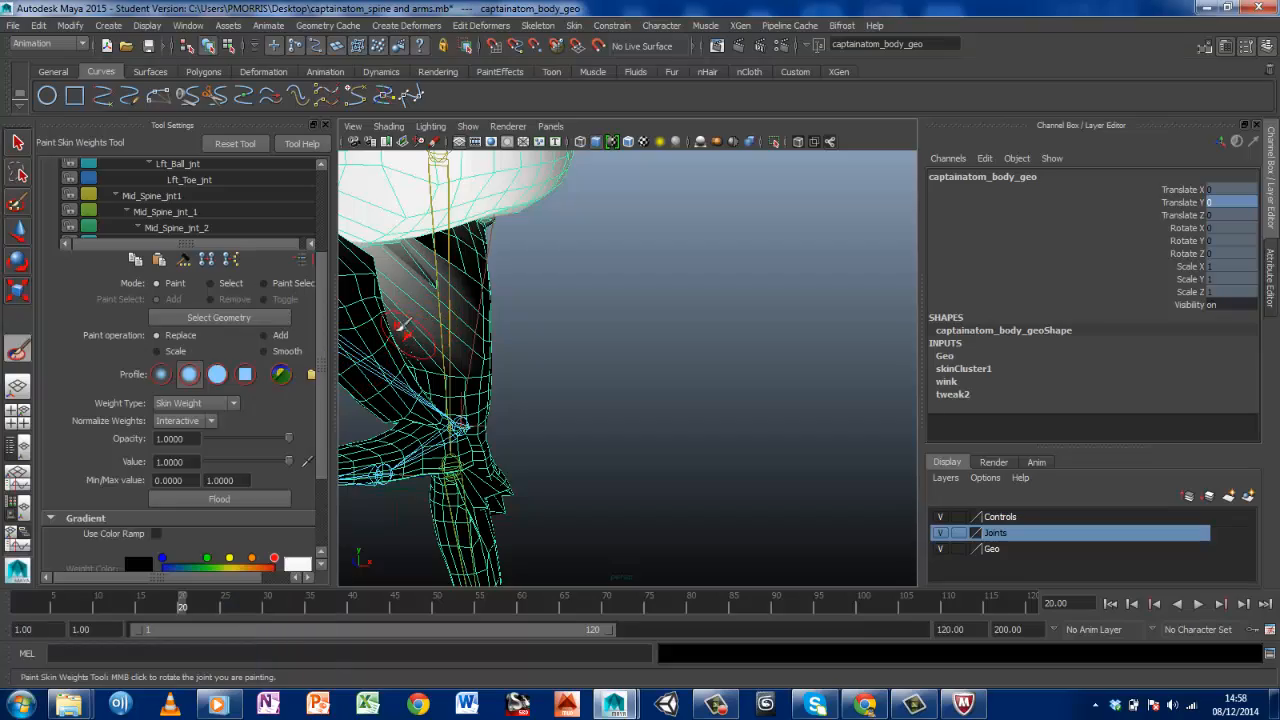
mouse_move(370, 310)
left_mouse_down("alt")
mouse_move(428, 329)
mouse_move(494, 323)
mouse_move(491, 349)
mouse_move(530, 365)
mouse_move(602, 298)
left_mouse_up("alt")
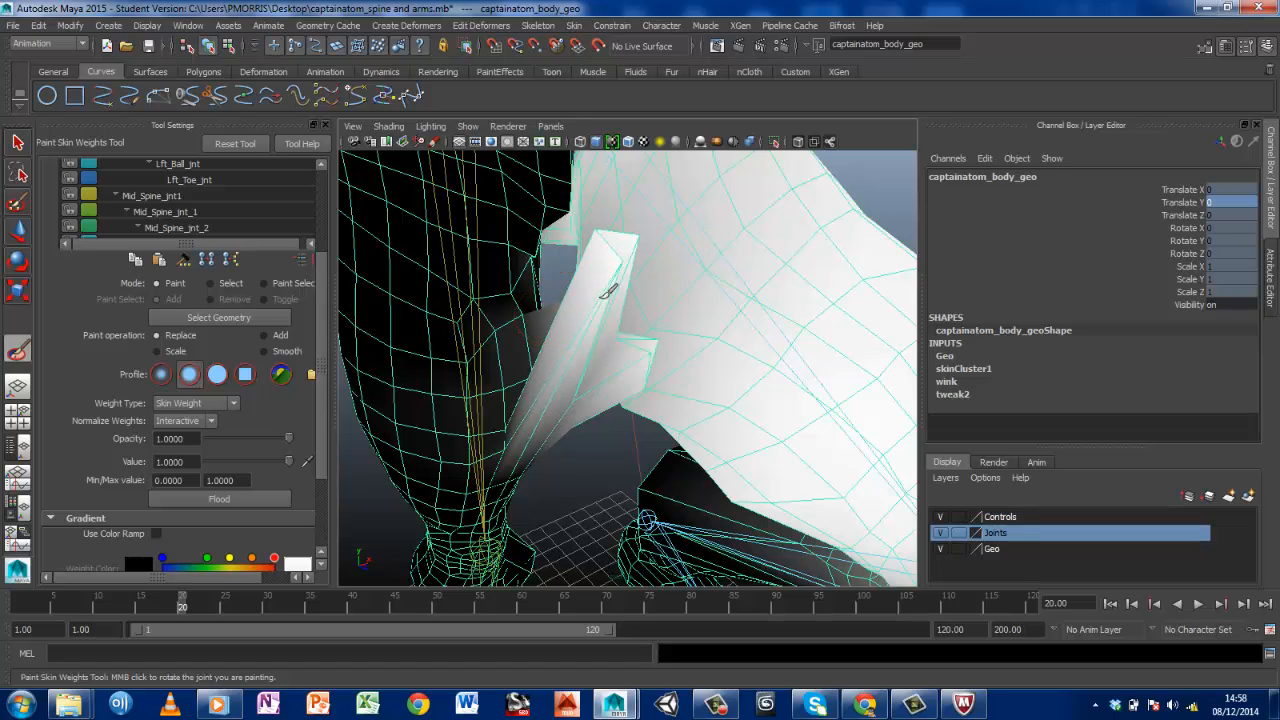
Undo the last Lft_Hip_jnt weight strokes between the thighs
key("ctrl+z")
key("ctrl+z")
key("ctrl+z")
key("ctrl+z")
key("ctrl+z")
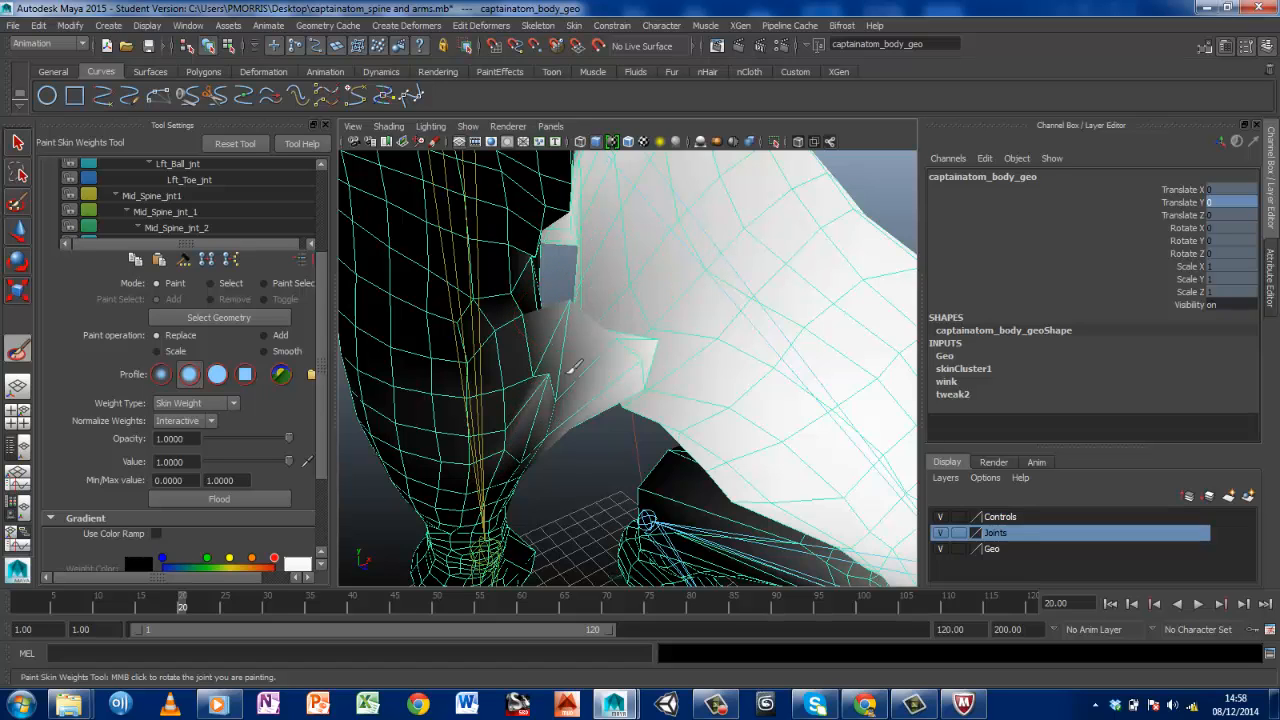
key("ctrl+z")
key("ctrl+z")
key("ctrl+z")
key("ctrl+z")
key("ctrl+z")
key("ctrl+z")
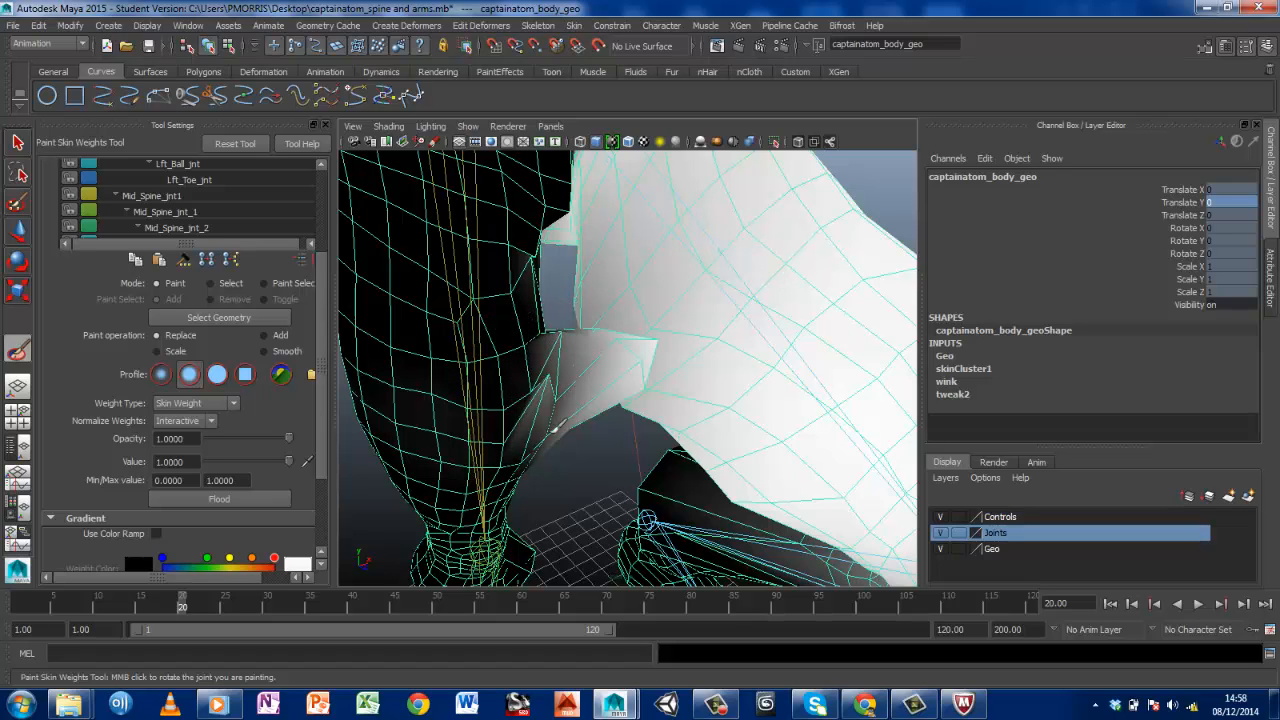
Try another Lft_Hip_jnt weight stroke on the stretched faces between the thighs and undo it
left_click(604, 372)
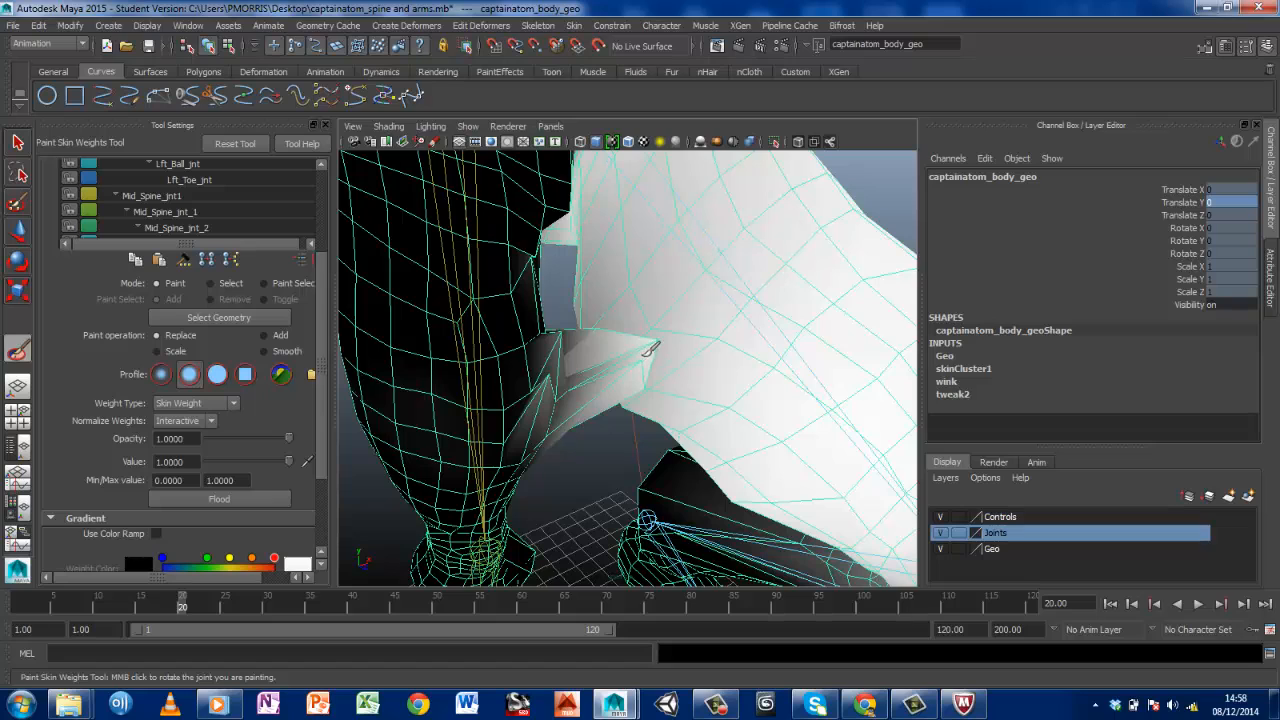
key("ctrl+z")
key("ctrl+z")
key("ctrl+z")
key("ctrl+z")
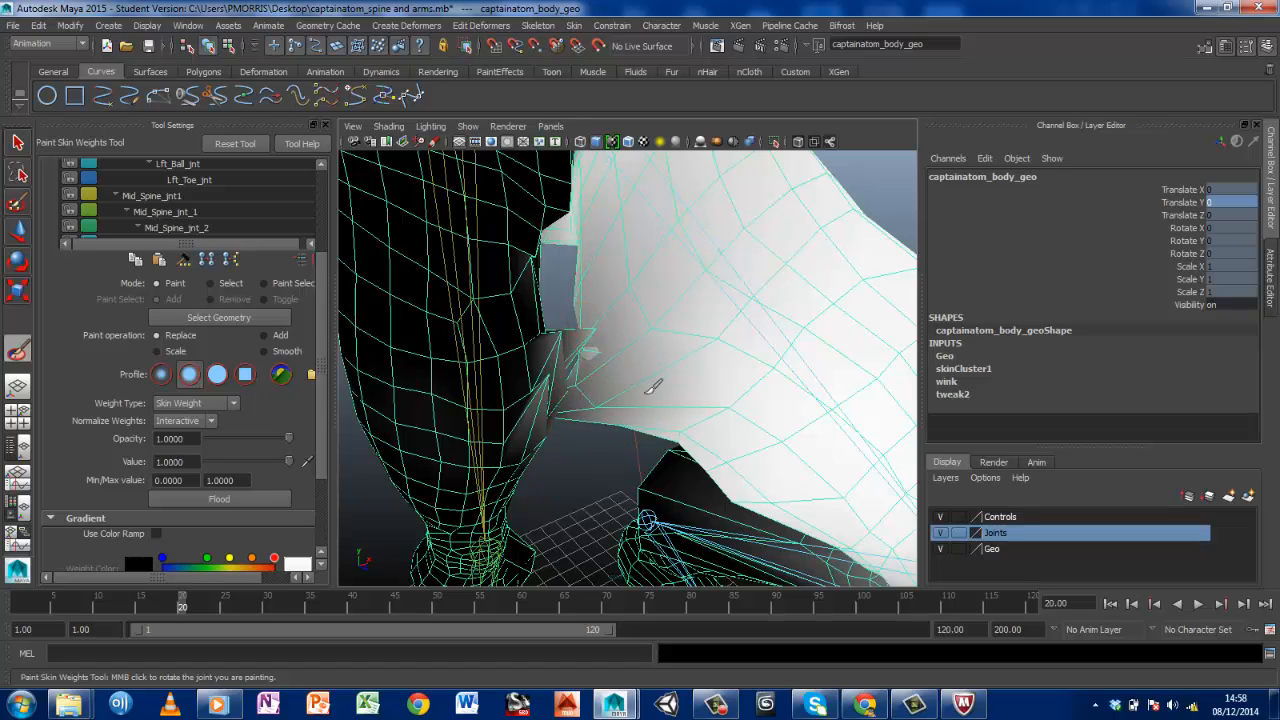
Remove Lft_Hip_jnt's weight from the right inner thigh with inverse Replace strokes and check the area from behind
left_click_drag(565, 331, 537, 435, "ctrl")
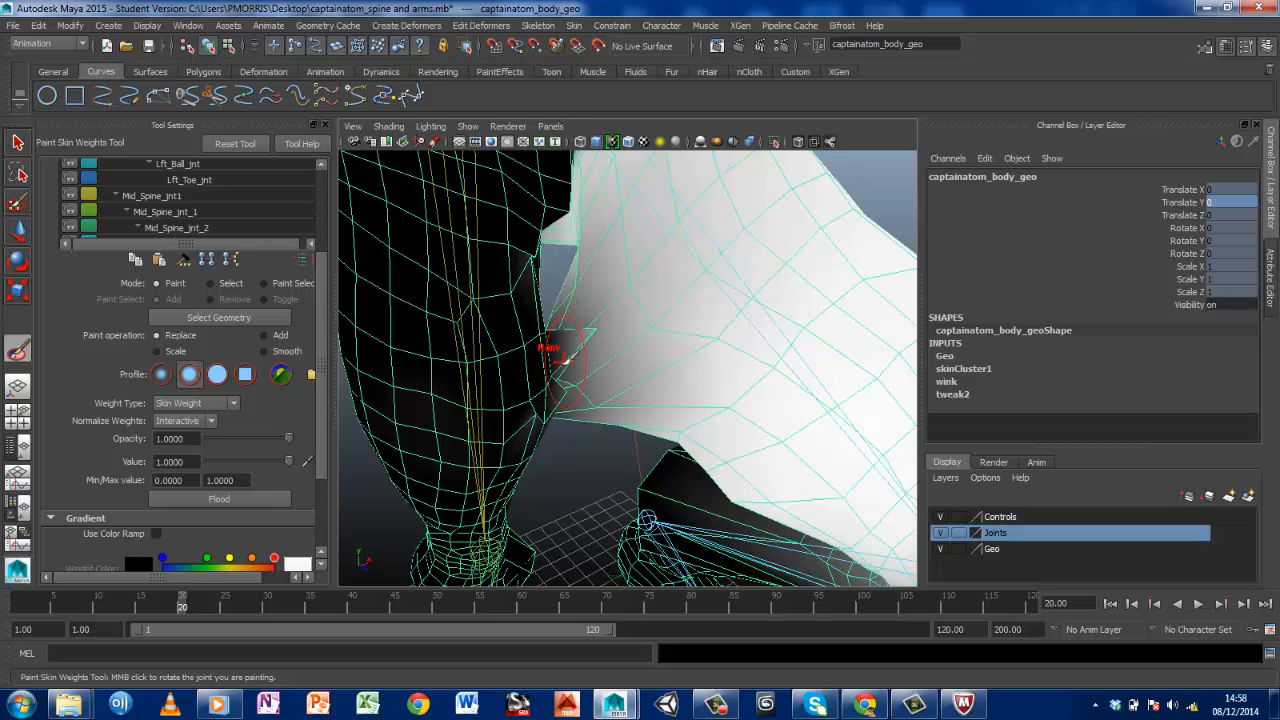
mouse_move(600, 322)
left_mouse_down("alt")
mouse_move(543, 323)
mouse_move(611, 320)
mouse_move(549, 219)
mouse_move(423, 251)
mouse_move(486, 271)
mouse_move(341, 331)
mouse_move(600, 337)
mouse_move(626, 320)
mouse_move(565, 322)
left_mouse_up("alt")
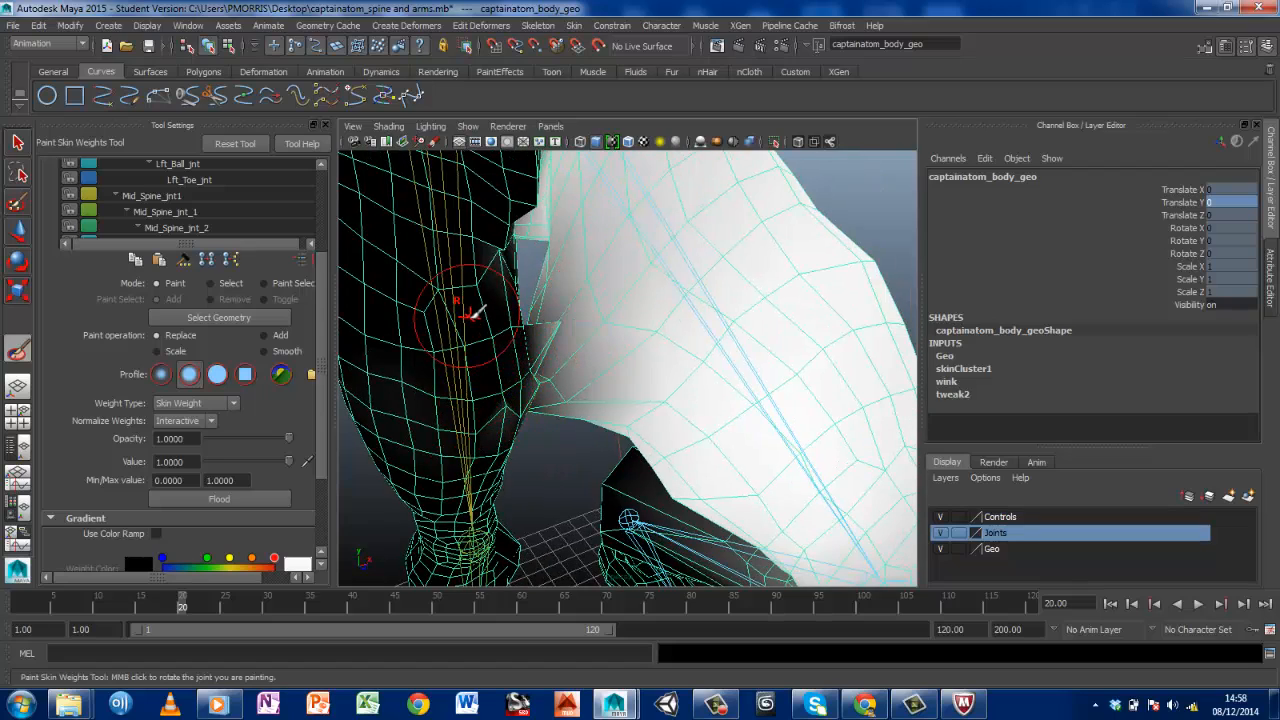
mouse_move(507, 340)
left_mouse_down("alt")
mouse_move(457, 334)
mouse_move(747, 308)
mouse_move(373, 339)
mouse_move(567, 400)
left_mouse_up("alt")
scroll(526, 298, "up", 8)
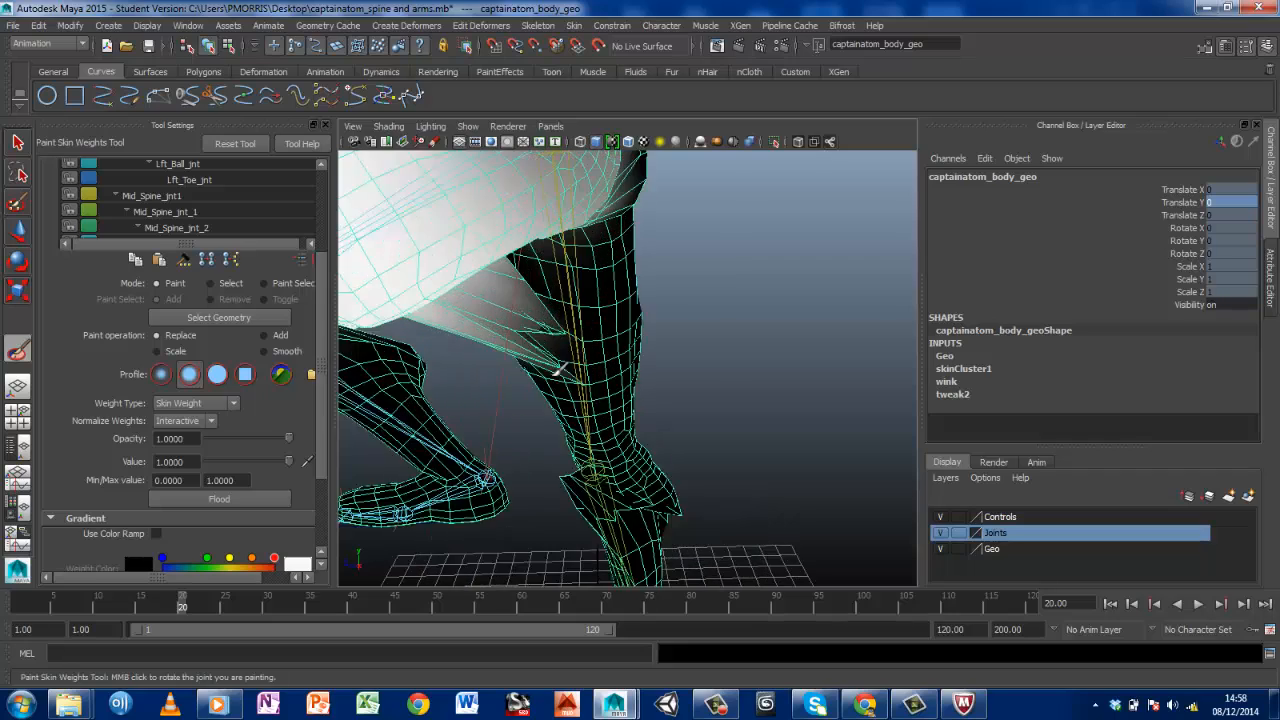
left_click_drag(510, 343, 594, 314, "alt")
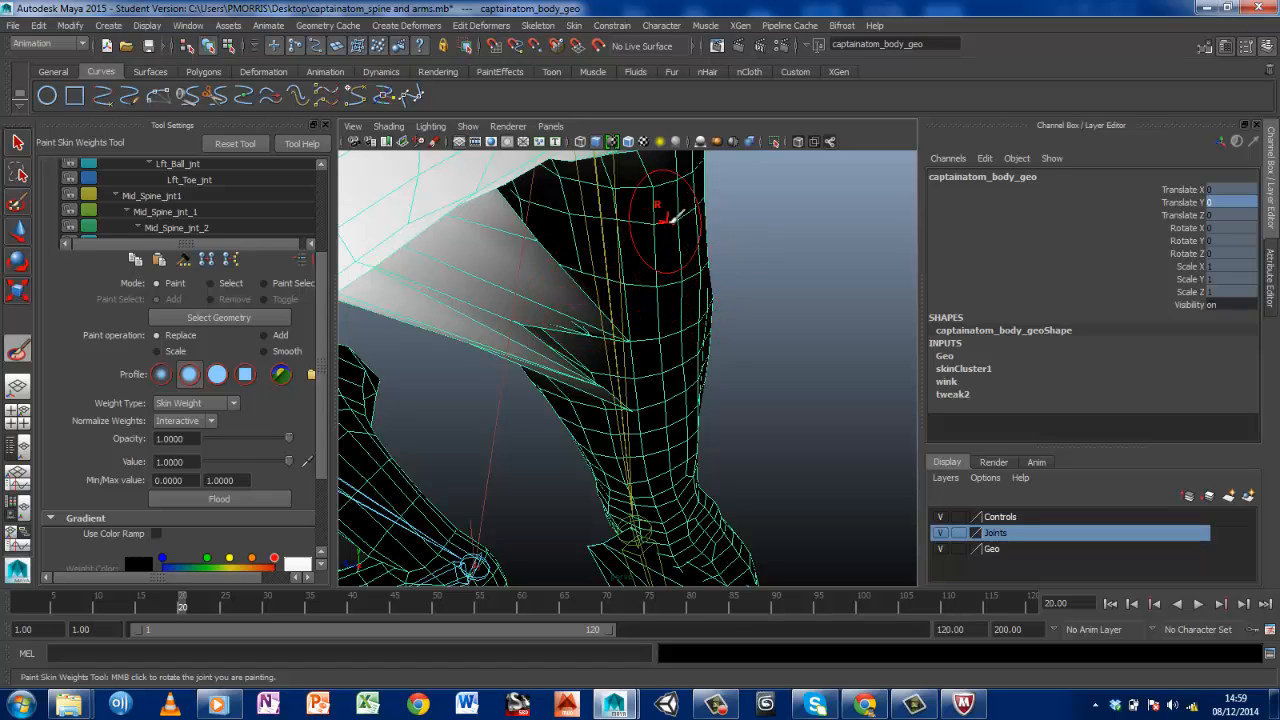
scroll(329, 240, "up", 2)
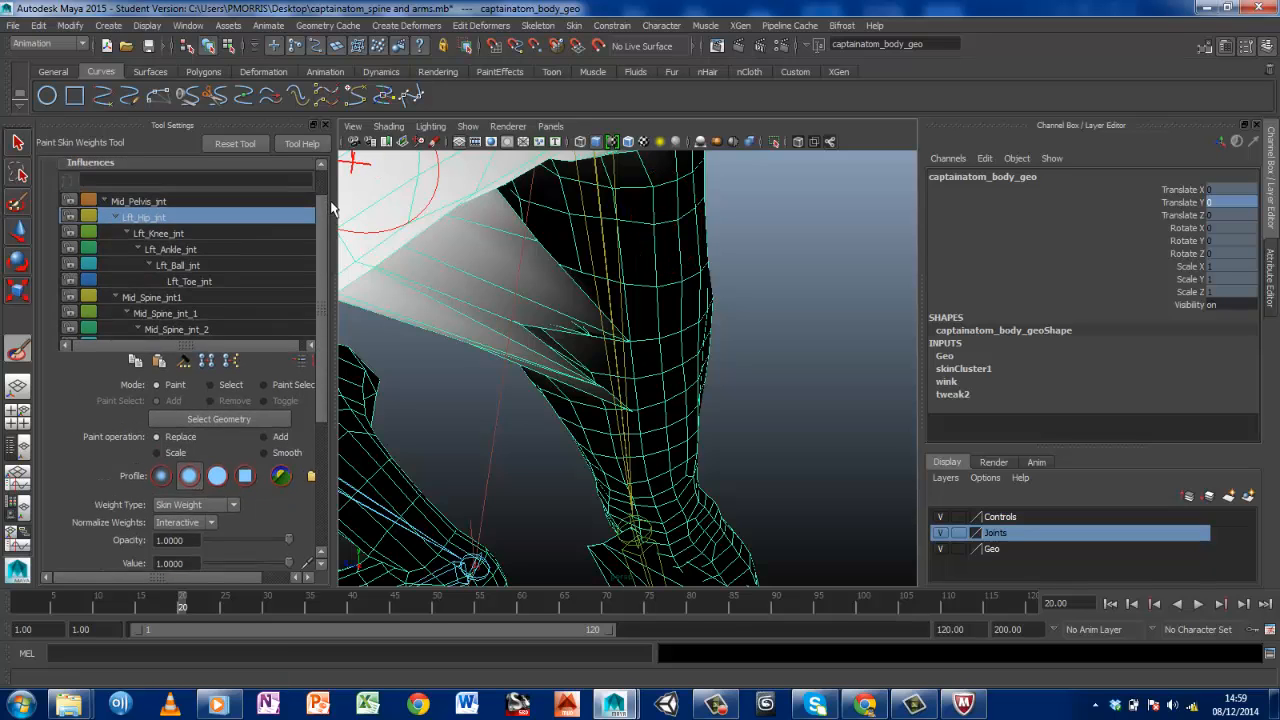
scroll(329, 240, "up", 1)
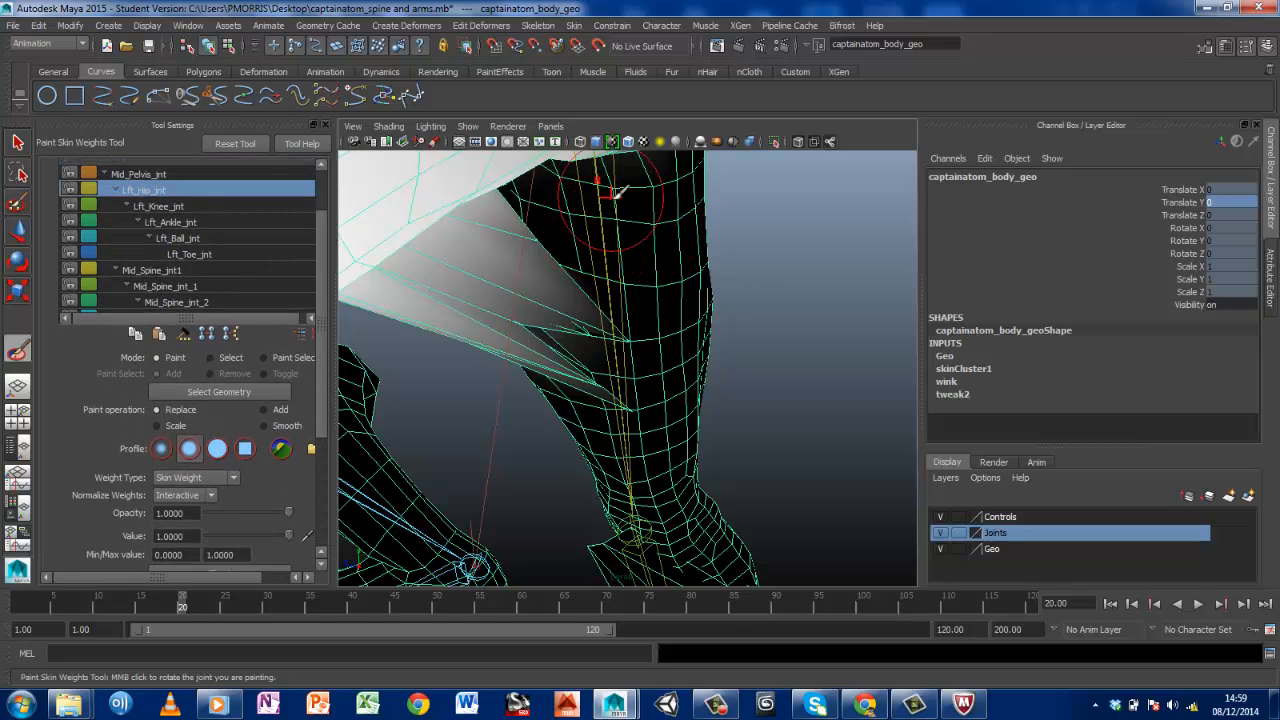
Leave weight painting for the Select Tool and examine the shaded mesh between the thighs and around the right knee
left_click(17, 142)
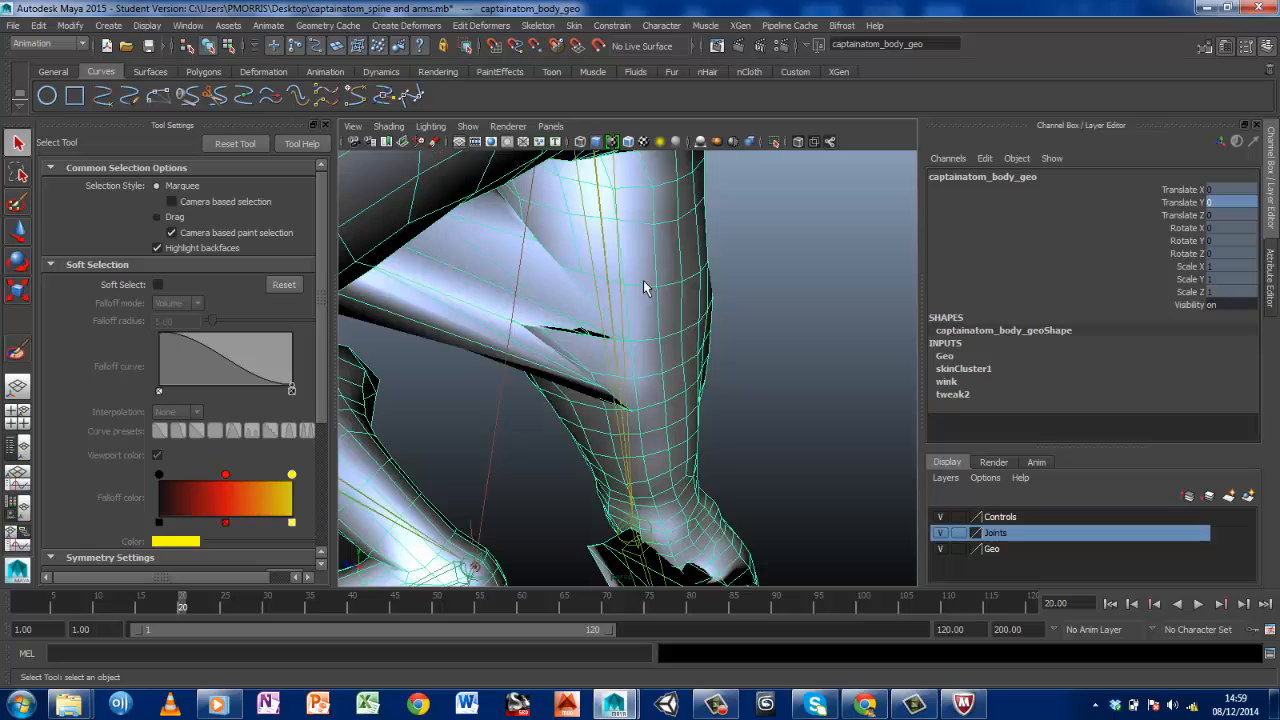
mouse_move(645, 288)
right_mouse_down()
mouse_move(703, 266)
mouse_move(590, 264)
mouse_move(701, 270)
right_mouse_up()
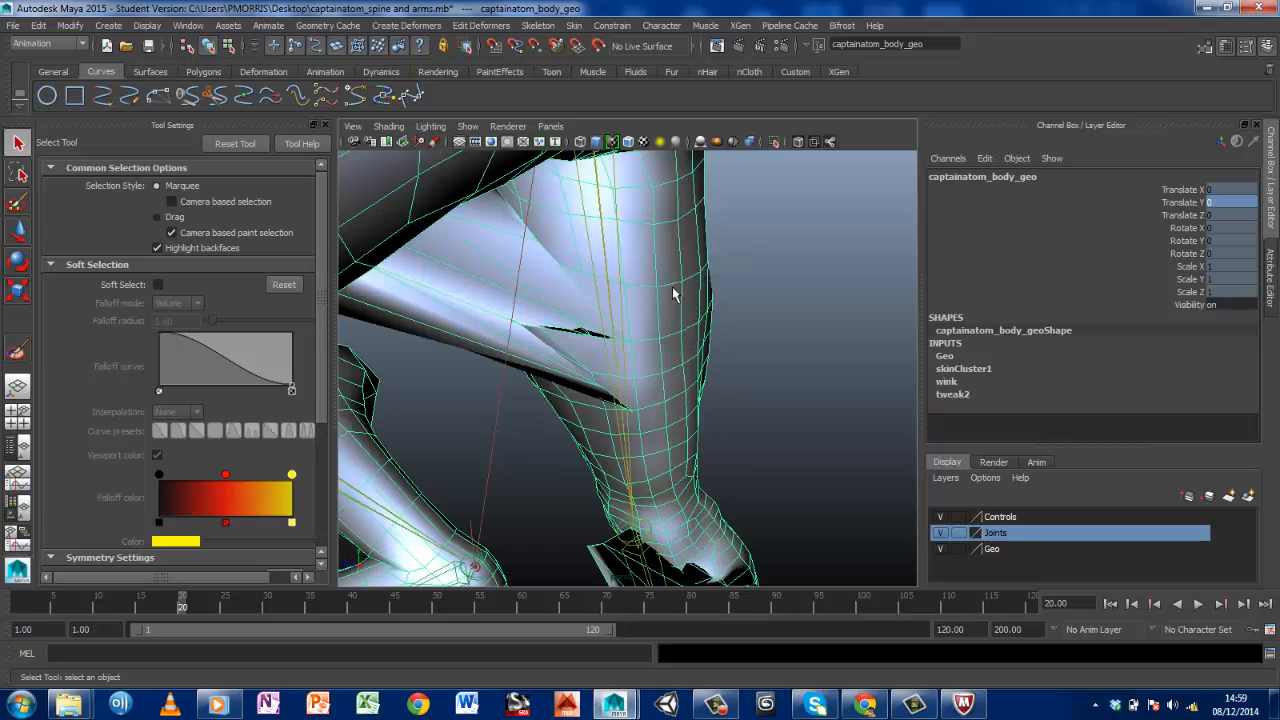
left_click_drag(673, 294, 500, 349, "alt")
middle_click_drag(500, 349, 940, 266, "alt")
left_click_drag(860, 320, 664, 427, "alt")
middle_click_drag(664, 427, 659, 427, "alt")
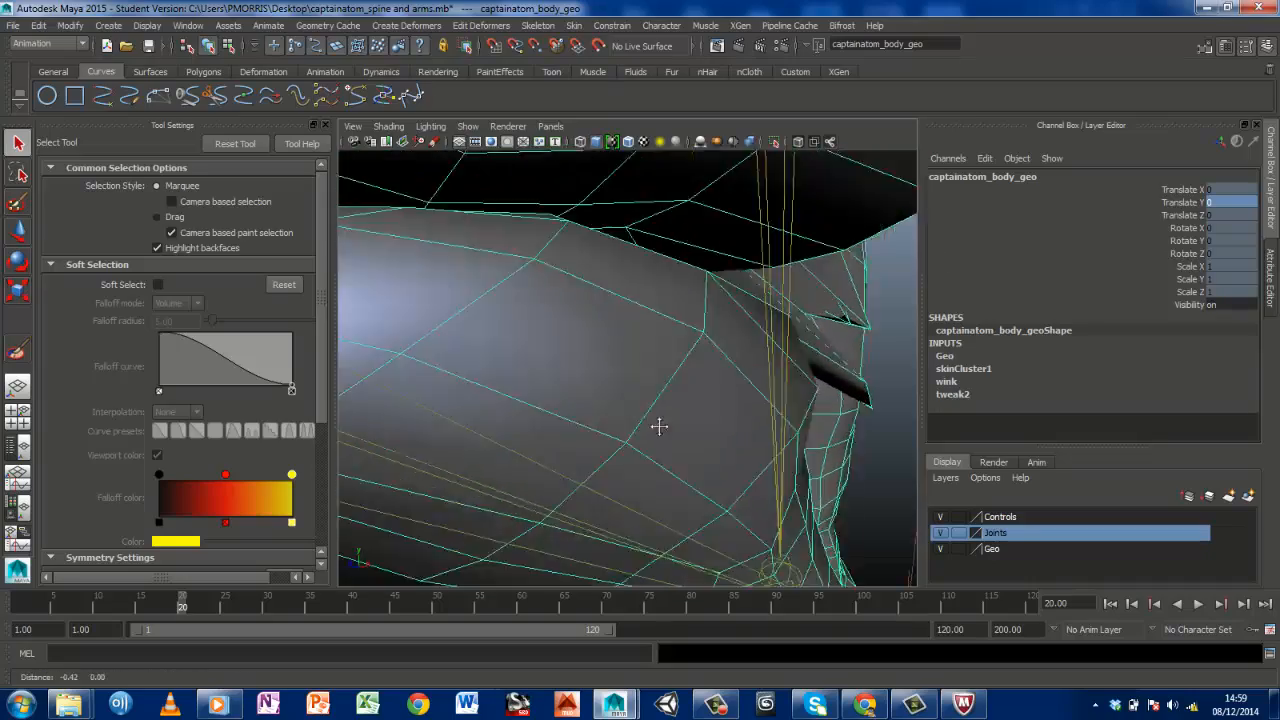
left_click_drag(659, 427, 531, 514, "alt")
middle_click_drag(531, 514, 556, 494, "alt")
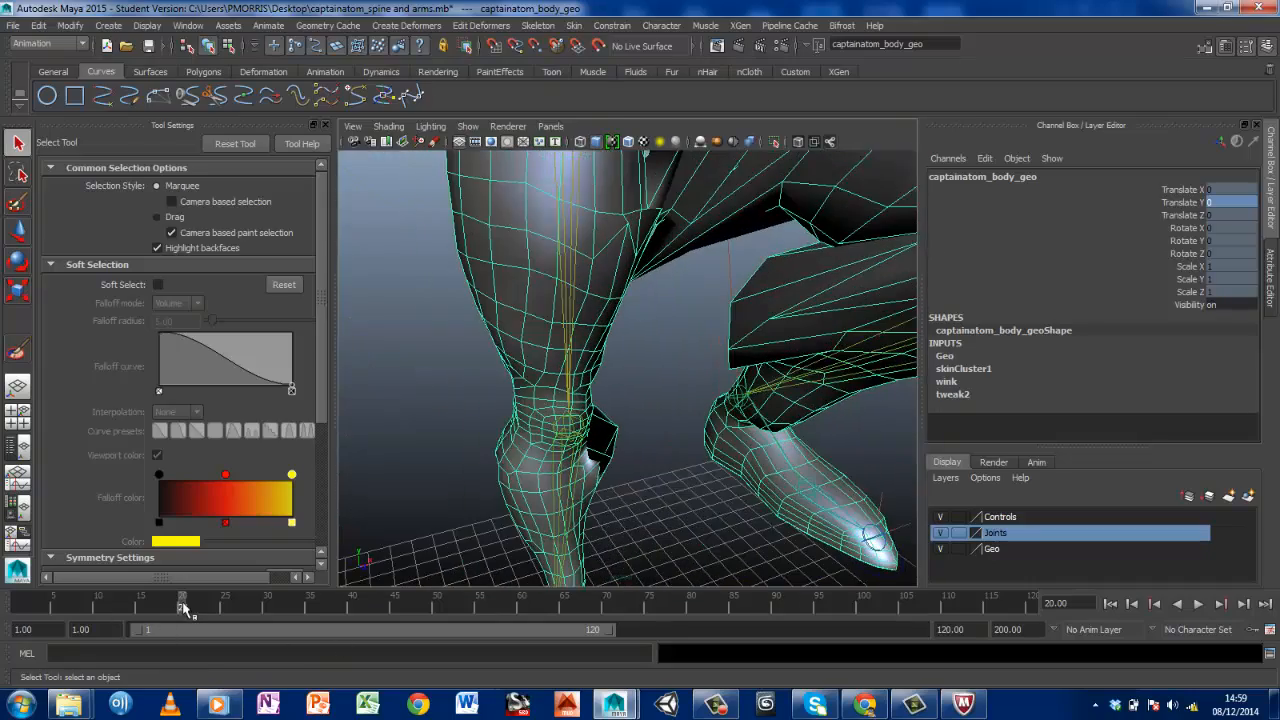
Return to frame 1, hide the Joints layer and deselect the body mesh
left_click_drag(184, 608, 21, 608)
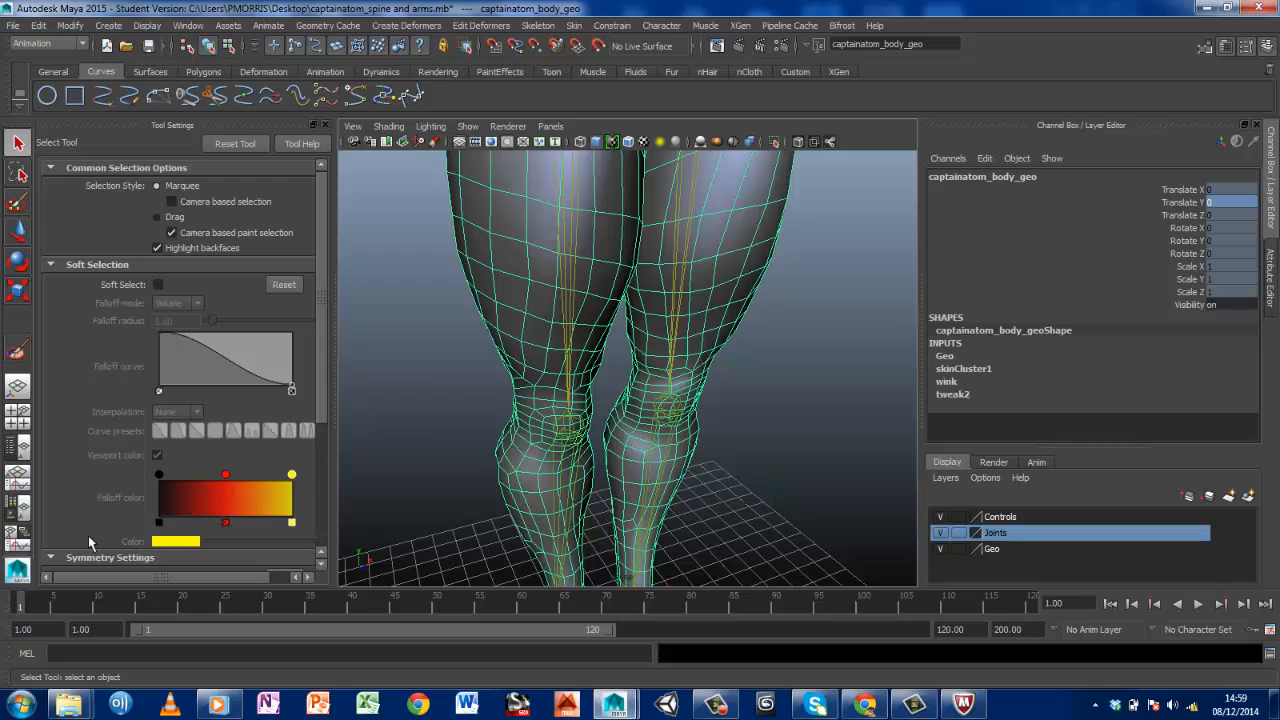
left_click_drag(614, 444, 583, 450, "alt")
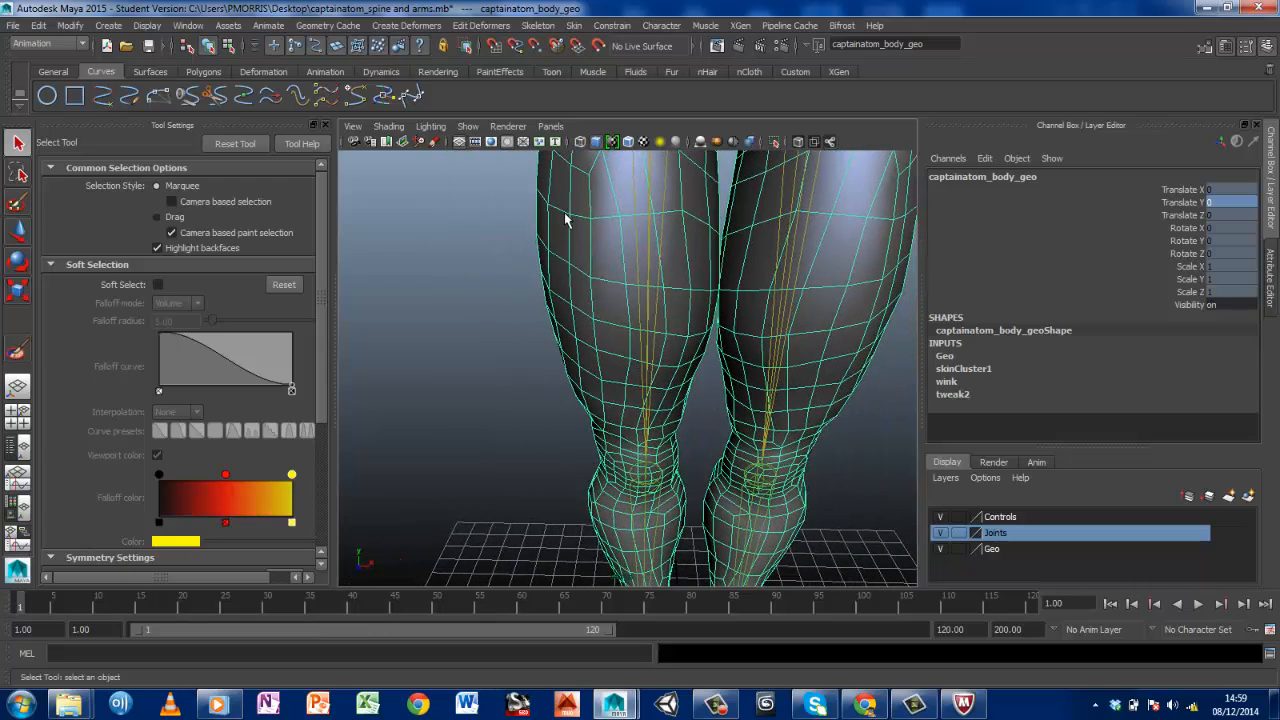
left_click(940, 532)
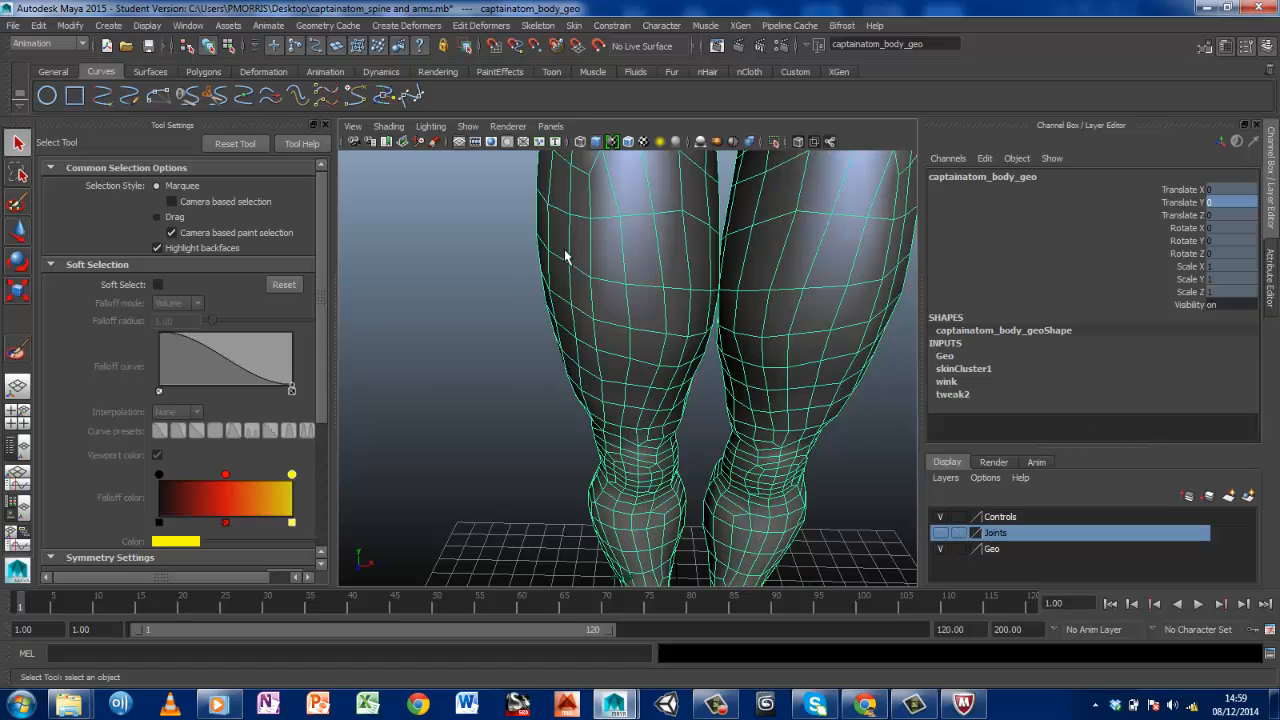
mouse_move(504, 200)
right_mouse_down()
mouse_move(486, 202)
mouse_move(504, 200)
right_mouse_up()
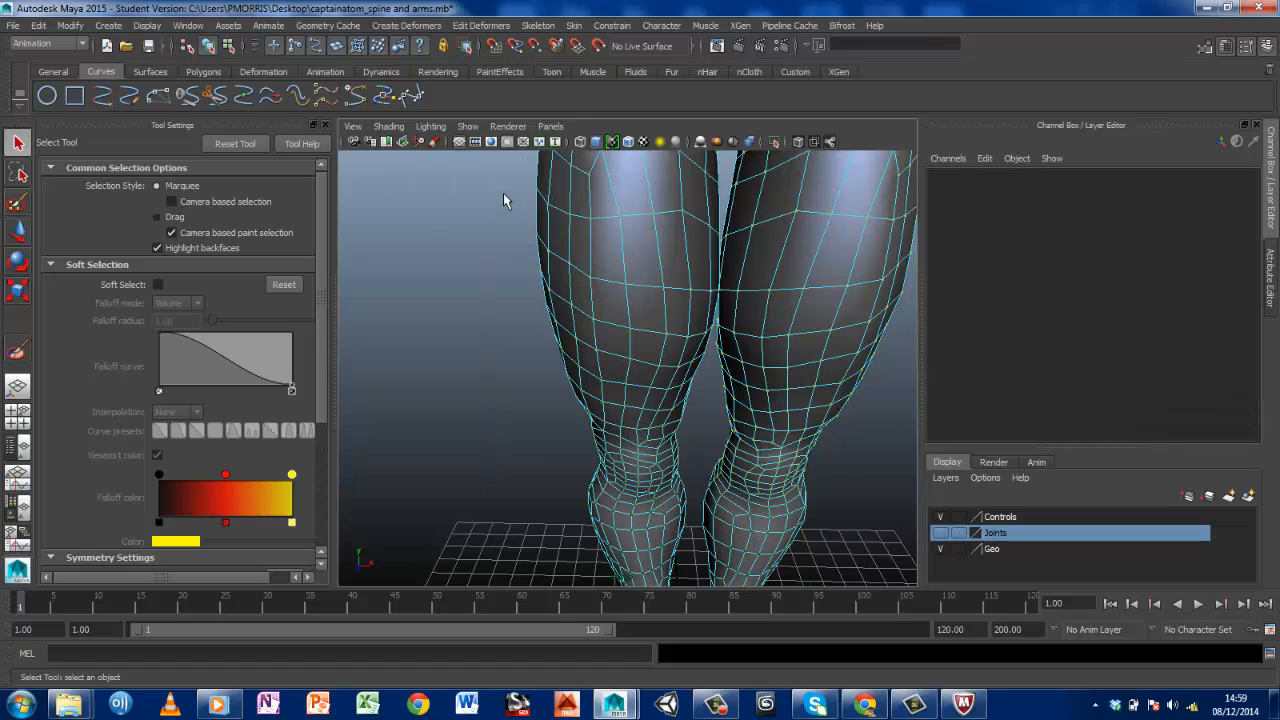
Select the vertices around the character's right lower thigh above the knee, including those along the inner thigh
mouse_move(505, 181)
left_mouse_down()
mouse_move(719, 385)
mouse_move(750, 350)
mouse_move(756, 420)
left_mouse_up()
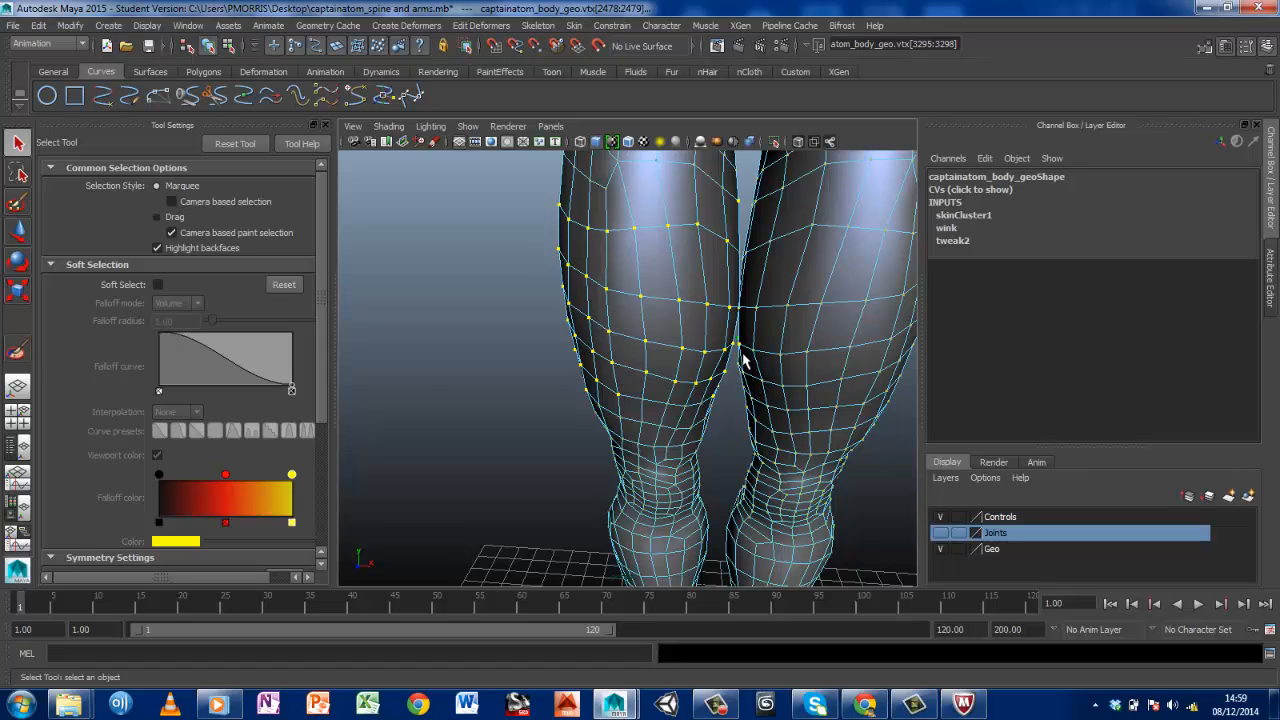
left_click(752, 350, "ctrl")
left_click_drag(779, 341, 600, 391, "alt")
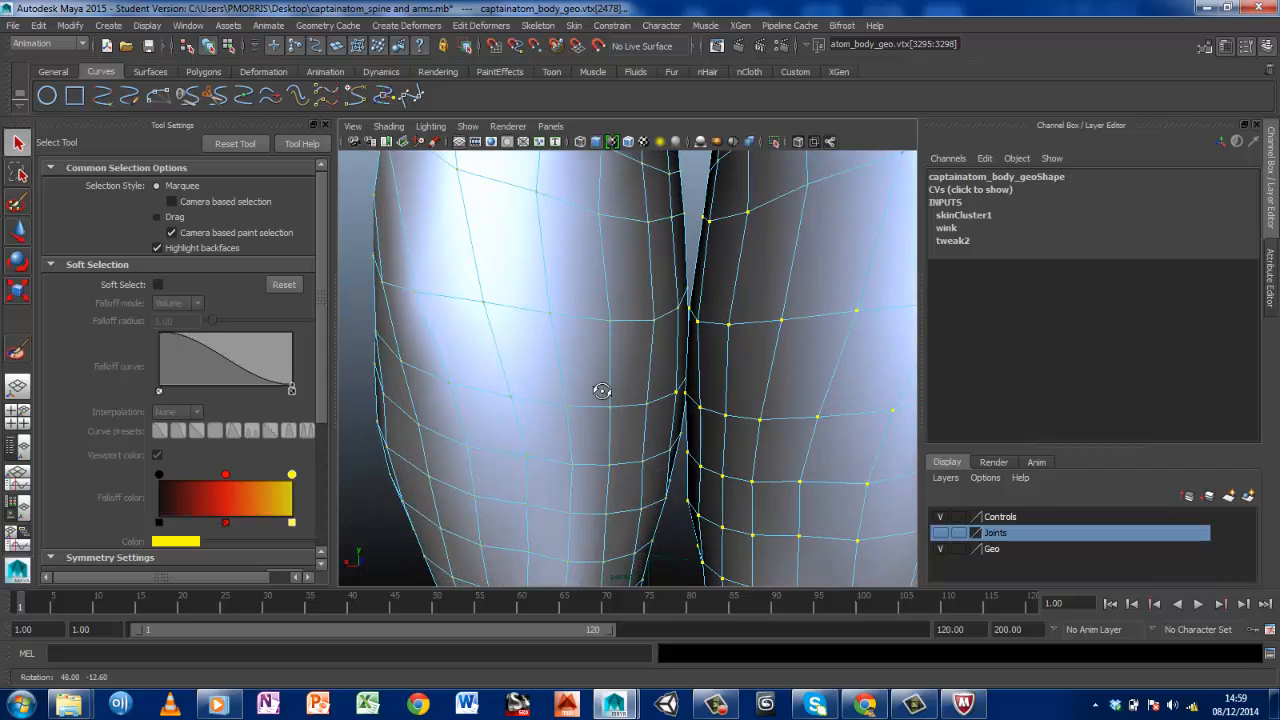
left_click(676, 394, "shift")
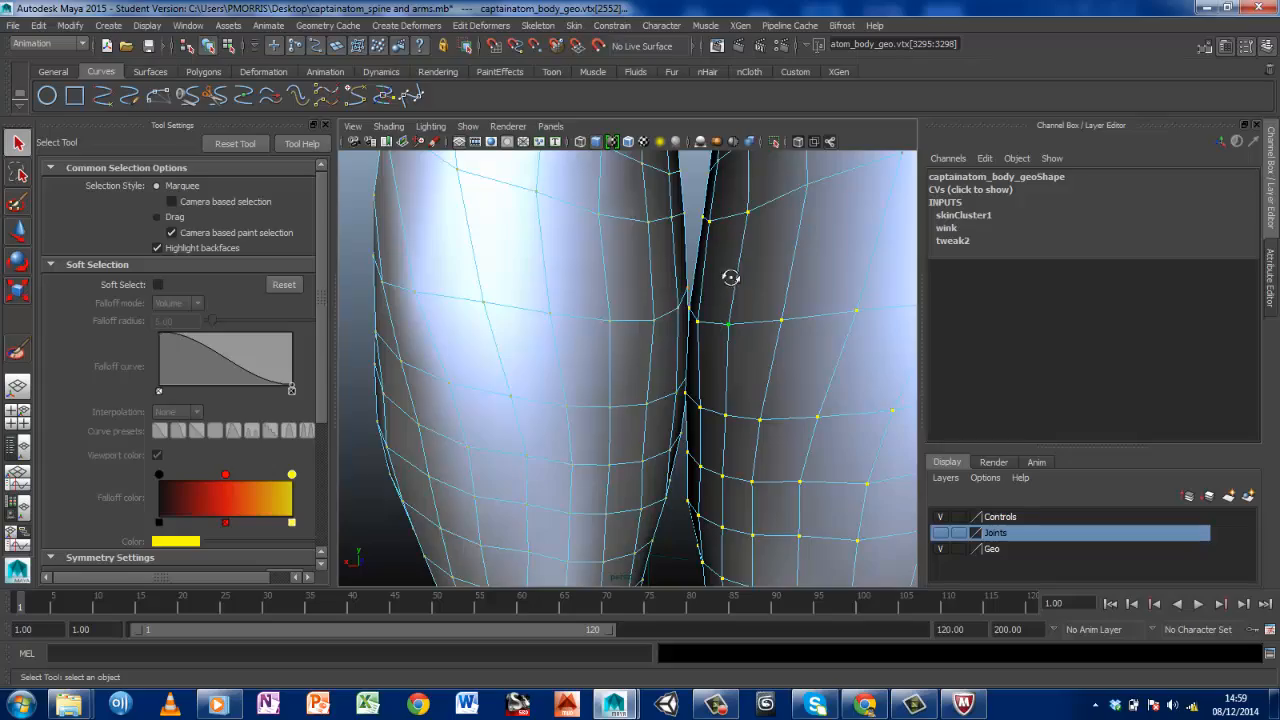
left_click_drag(731, 277, 790, 378, "alt")
scroll(788, 382, "down", 3)
scroll(773, 391, "up", 2)
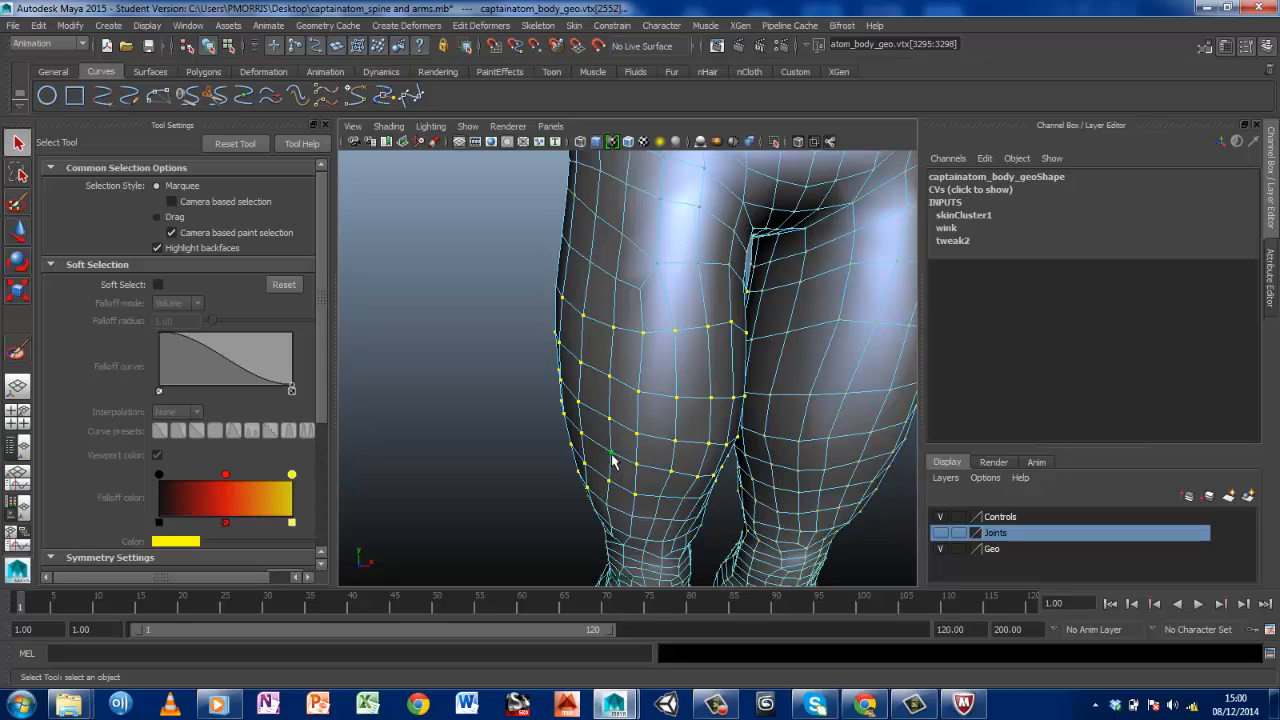
Open the Component Editor, widen it, show the Smooth Skins weights of the selected vertices and place it clear of the legs
left_click(192, 28)
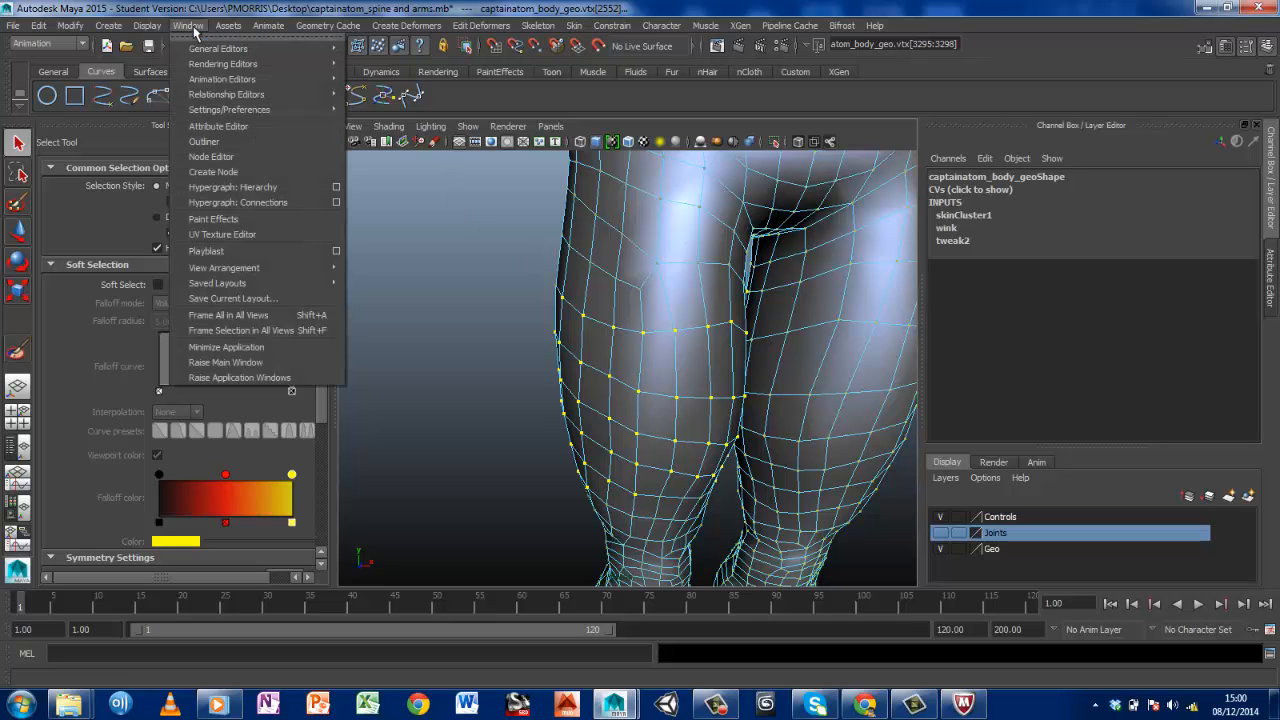
mouse_move(205, 50)
left_click(369, 57)
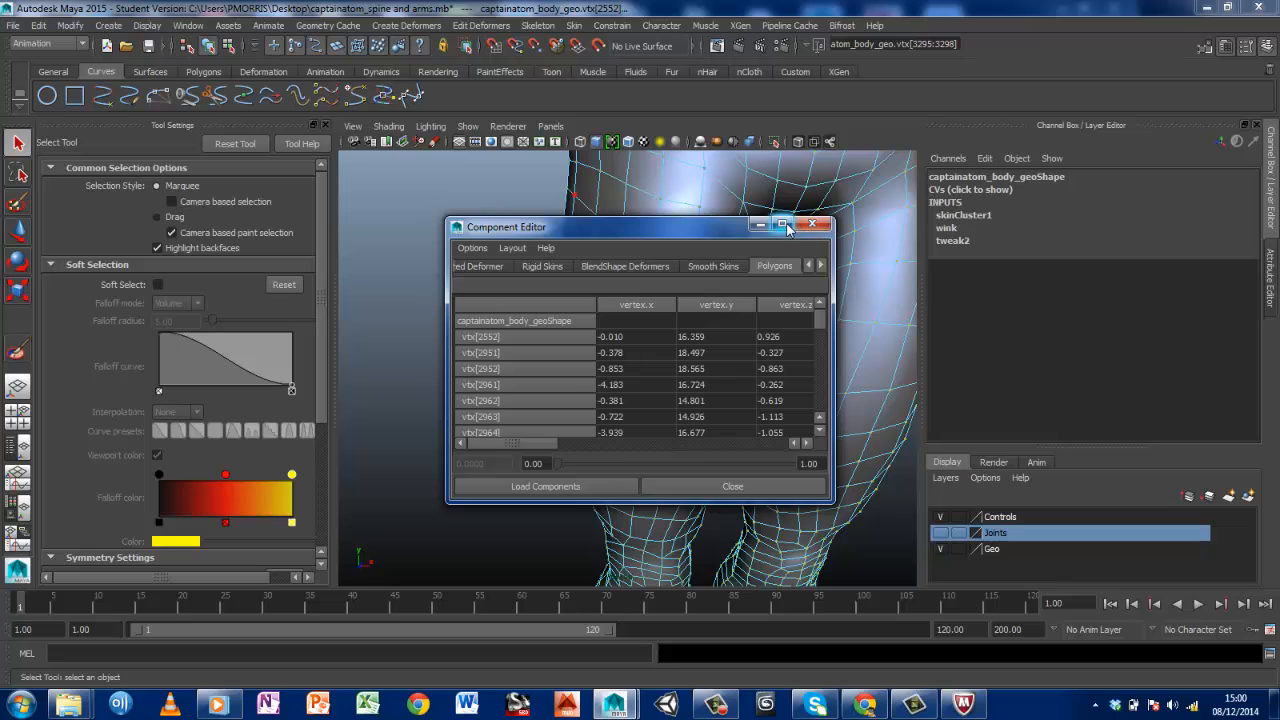
left_click_drag(718, 228, 502, 152)
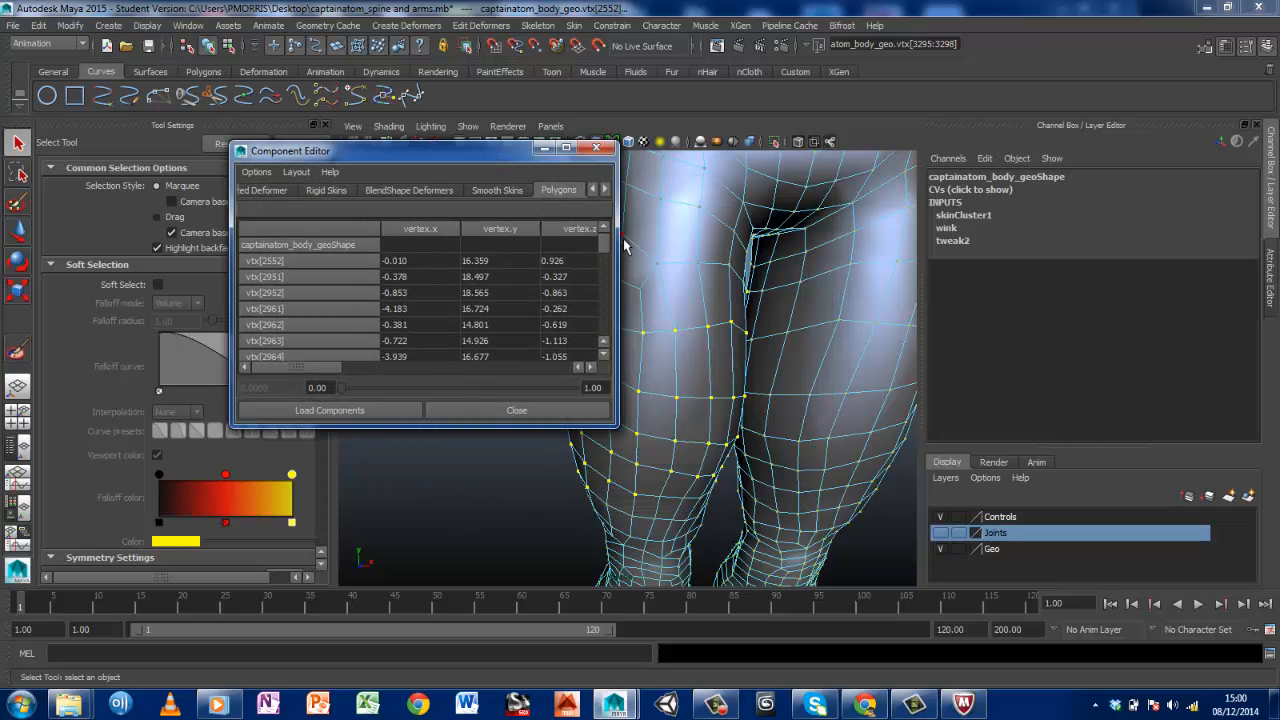
left_click_drag(617, 238, 1004, 236)
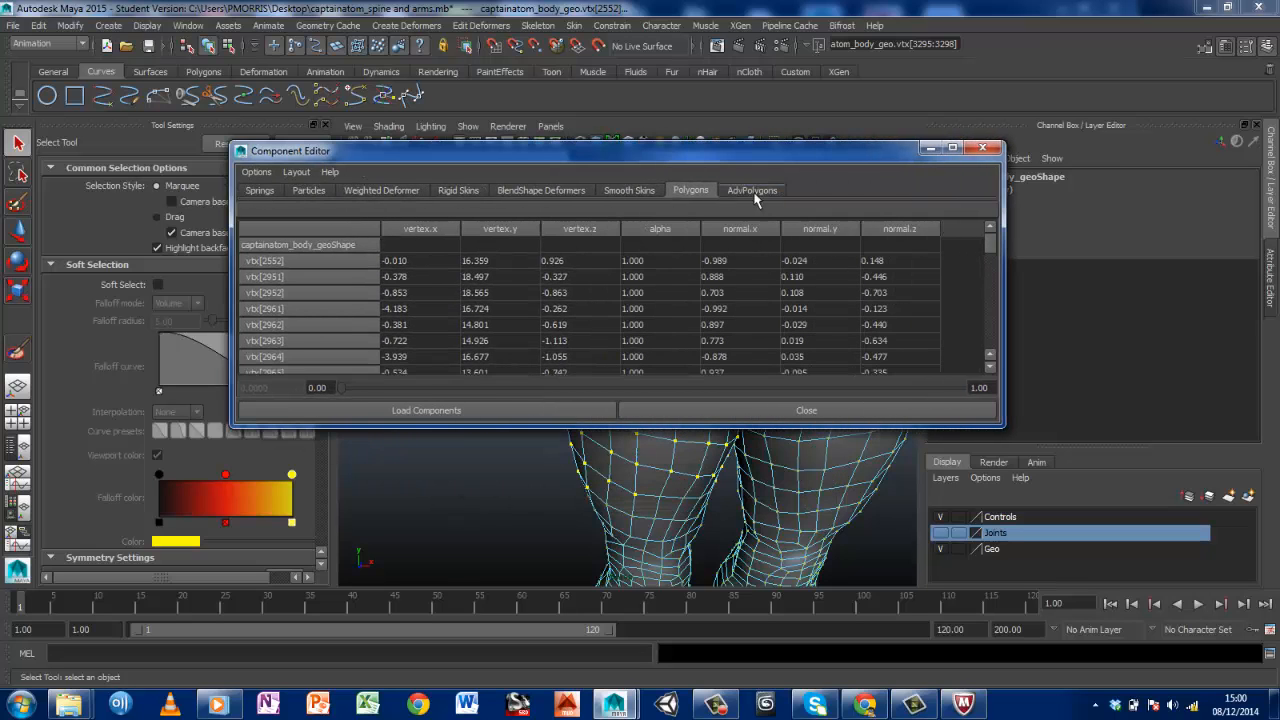
left_click(615, 191)
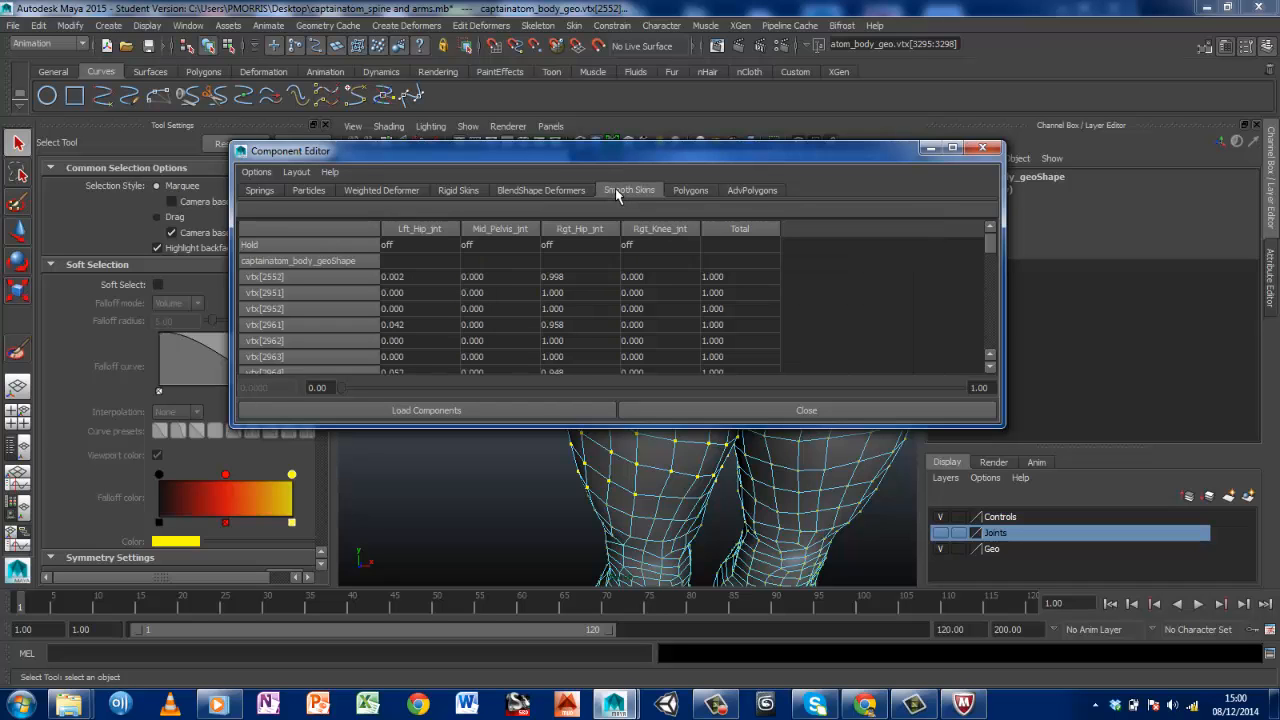
left_click_drag(585, 157, 426, 18)
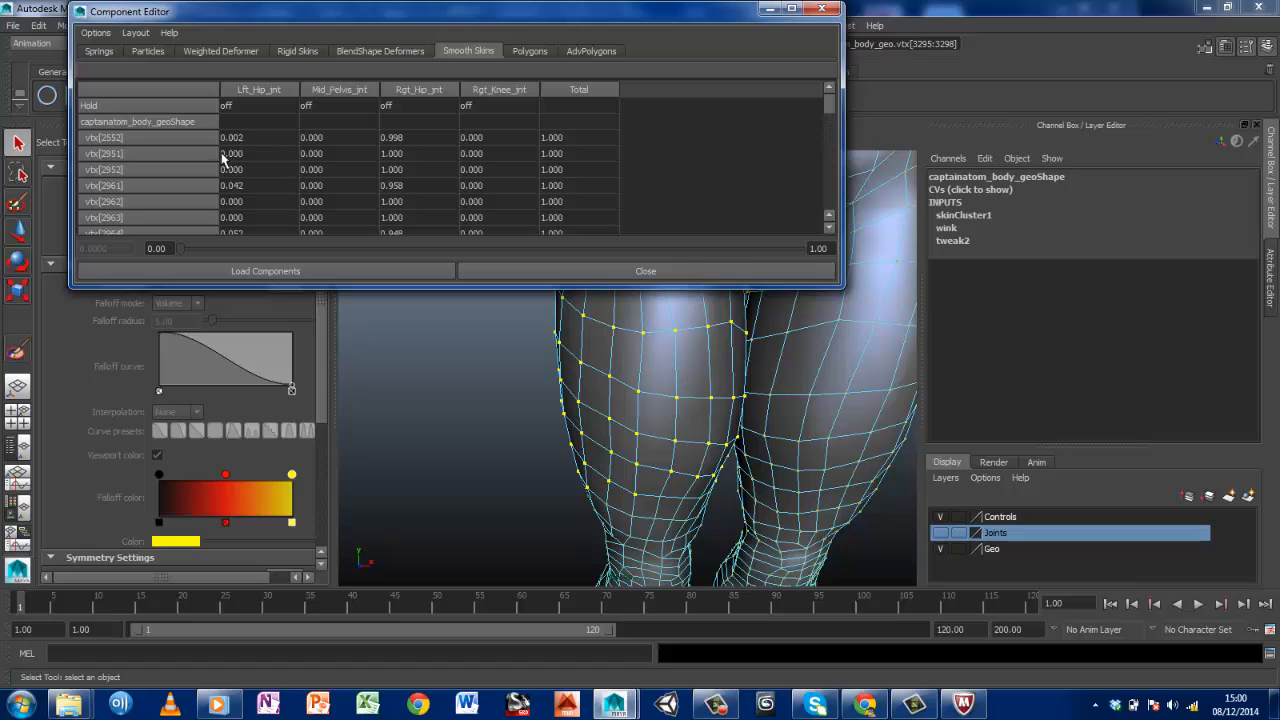
mouse_move(827, 104)
left_mouse_down()
mouse_move(834, 187)
mouse_move(834, 89)
left_mouse_up()
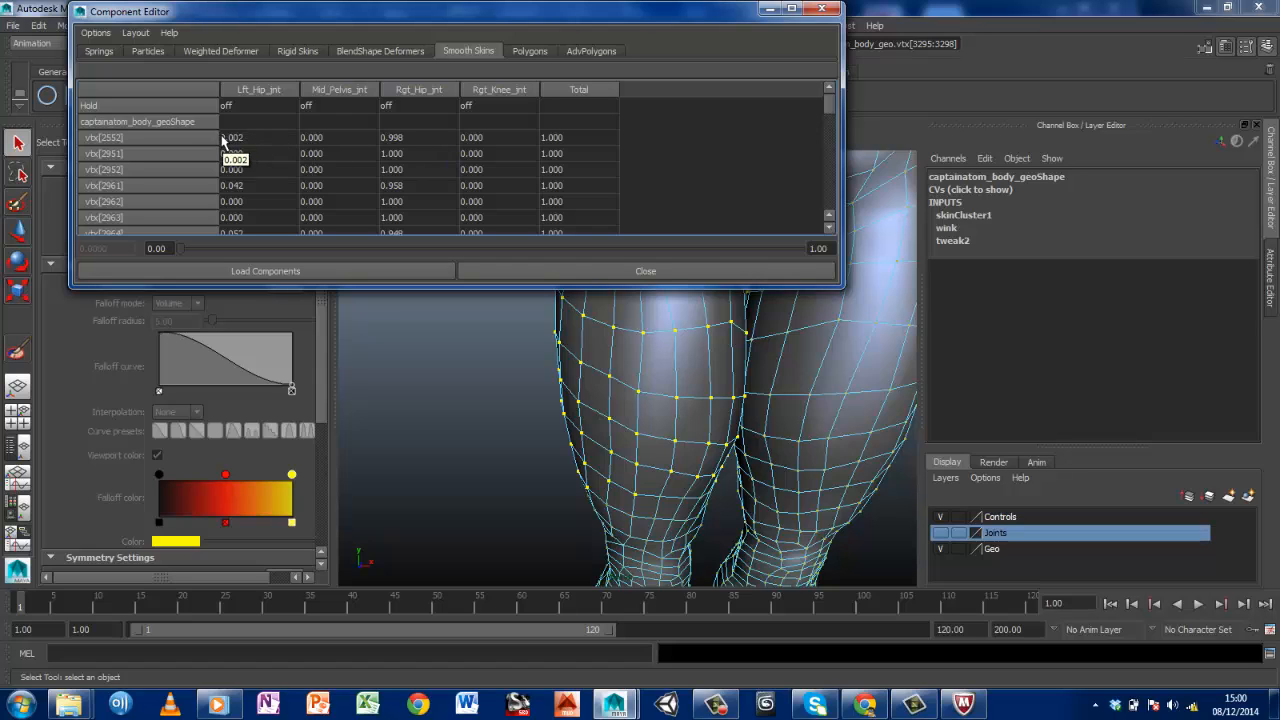
Set the Rgt_Hip_jnt weight to 1 for vtx[2552] and all the other selected vertices, and minimize the Component Editor
double_click(409, 137)
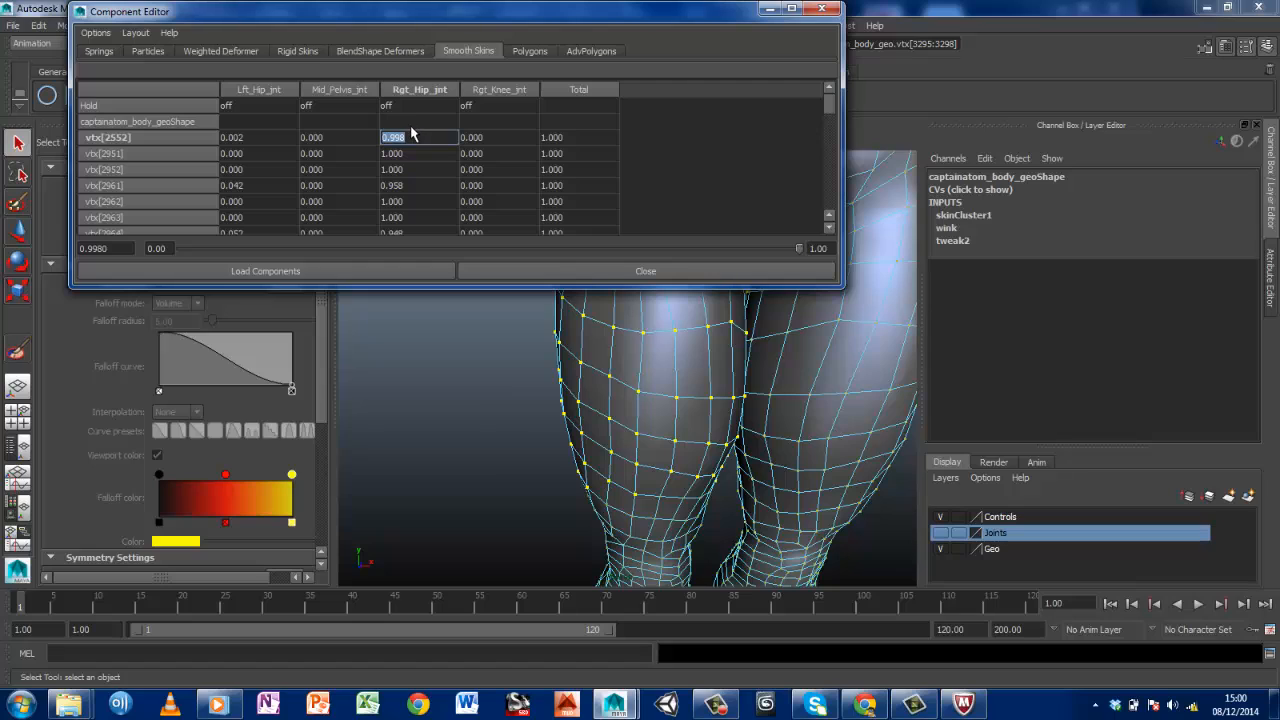
type("1")
key("Return")
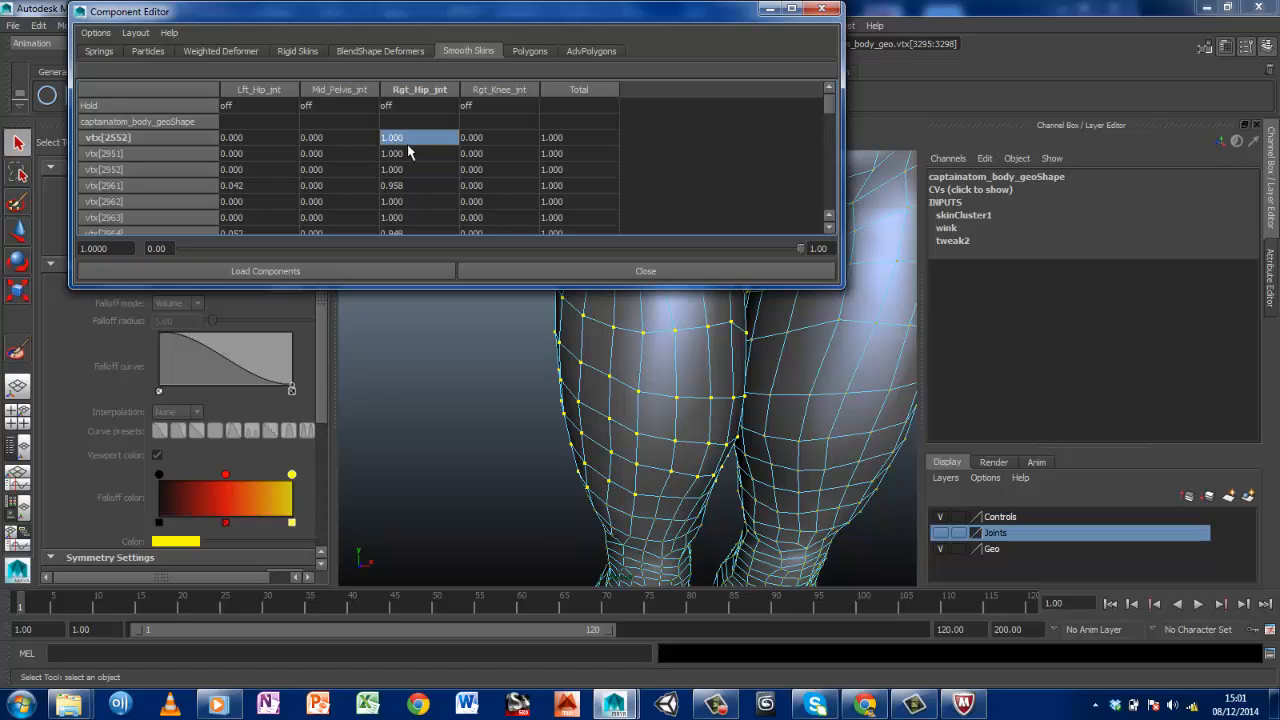
left_click_drag(408, 147, 417, 244)
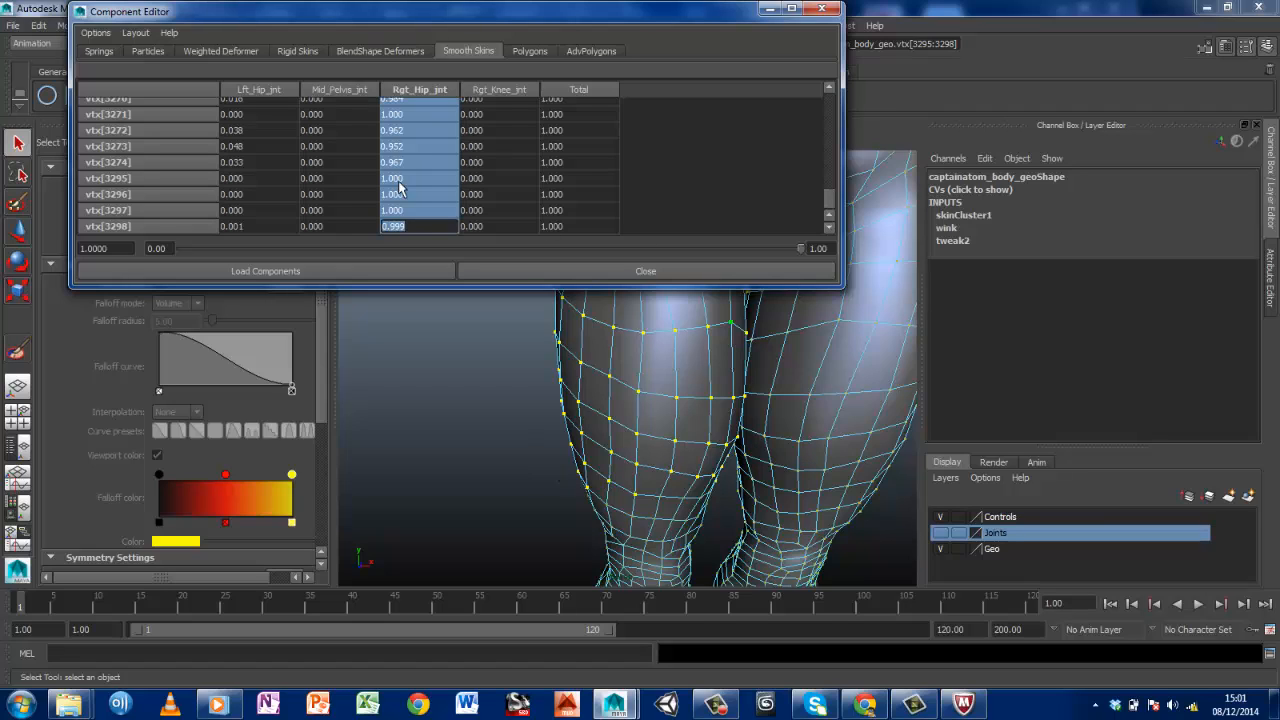
type("1")
key("Return")
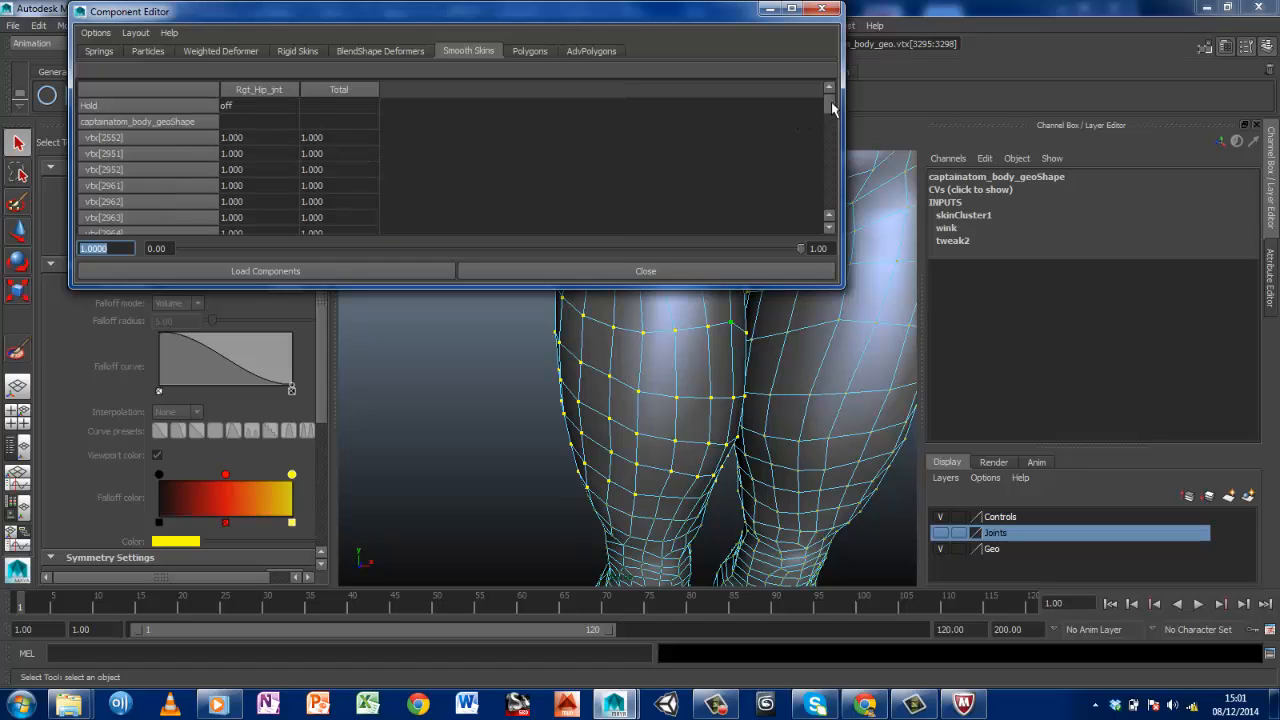
left_click_drag(829, 103, 836, 215)
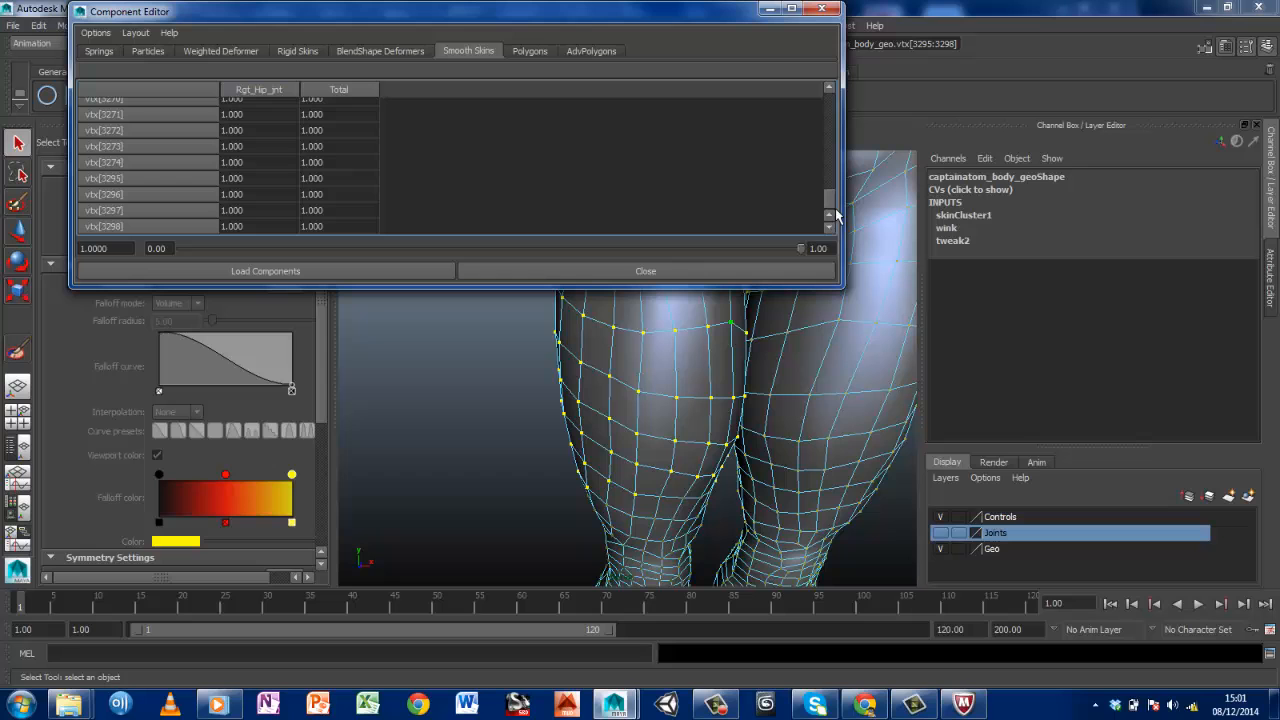
left_click(769, 10)
Move the animation to frame 12 and check how the right thigh deforms in the raised-leg pose
scroll(747, 281, "down", 6)
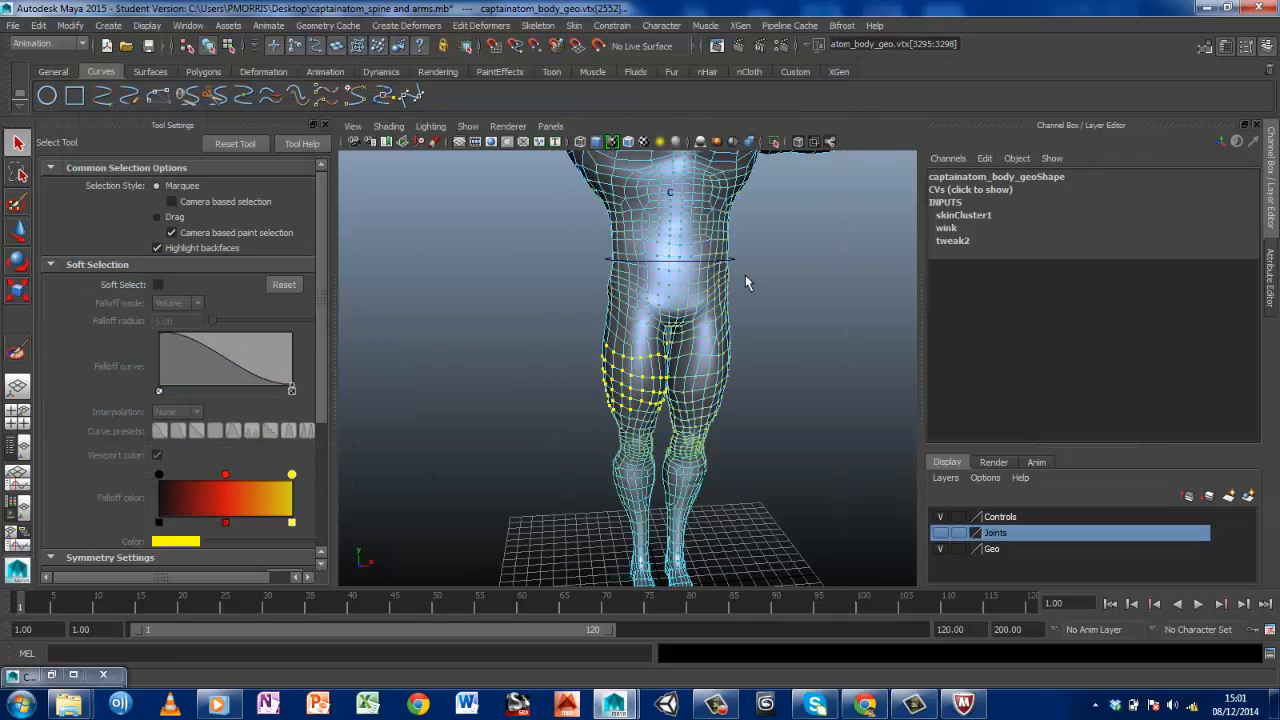
scroll(735, 286, "up", 2)
left_click_drag(785, 422, 674, 294, "alt")
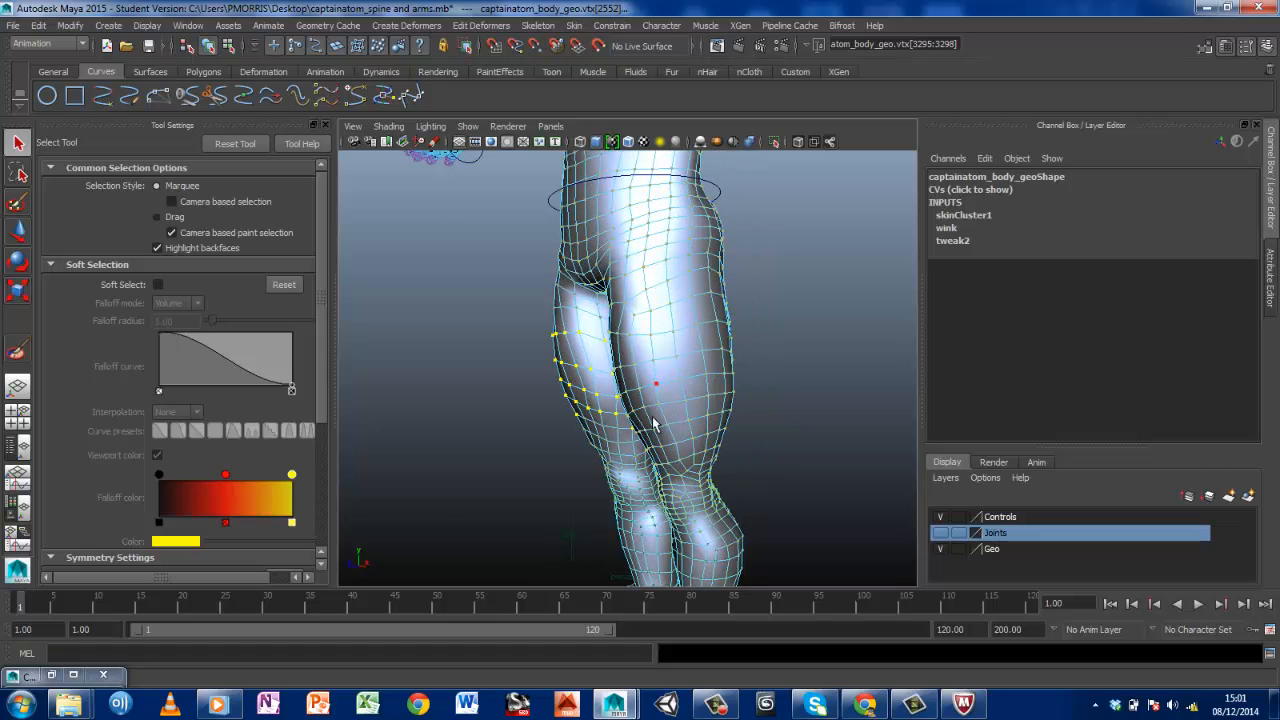
left_click_drag(656, 420, 746, 424, "alt")
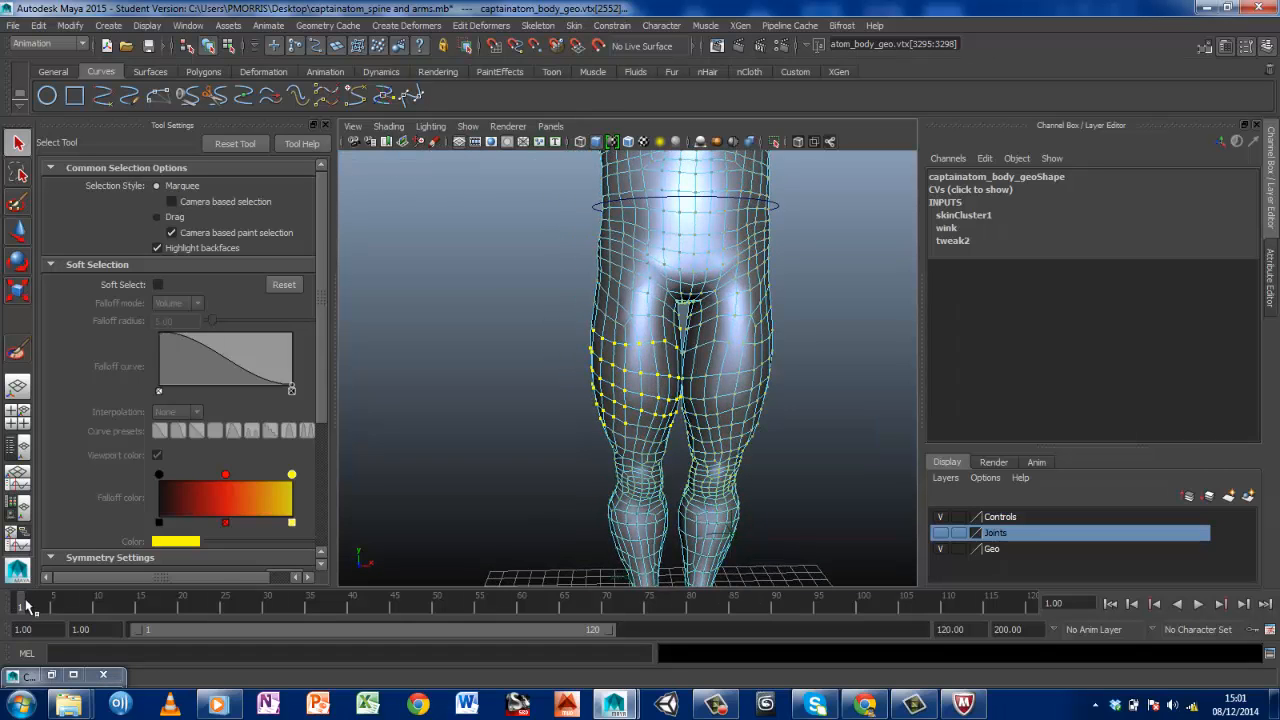
key("alt+v")
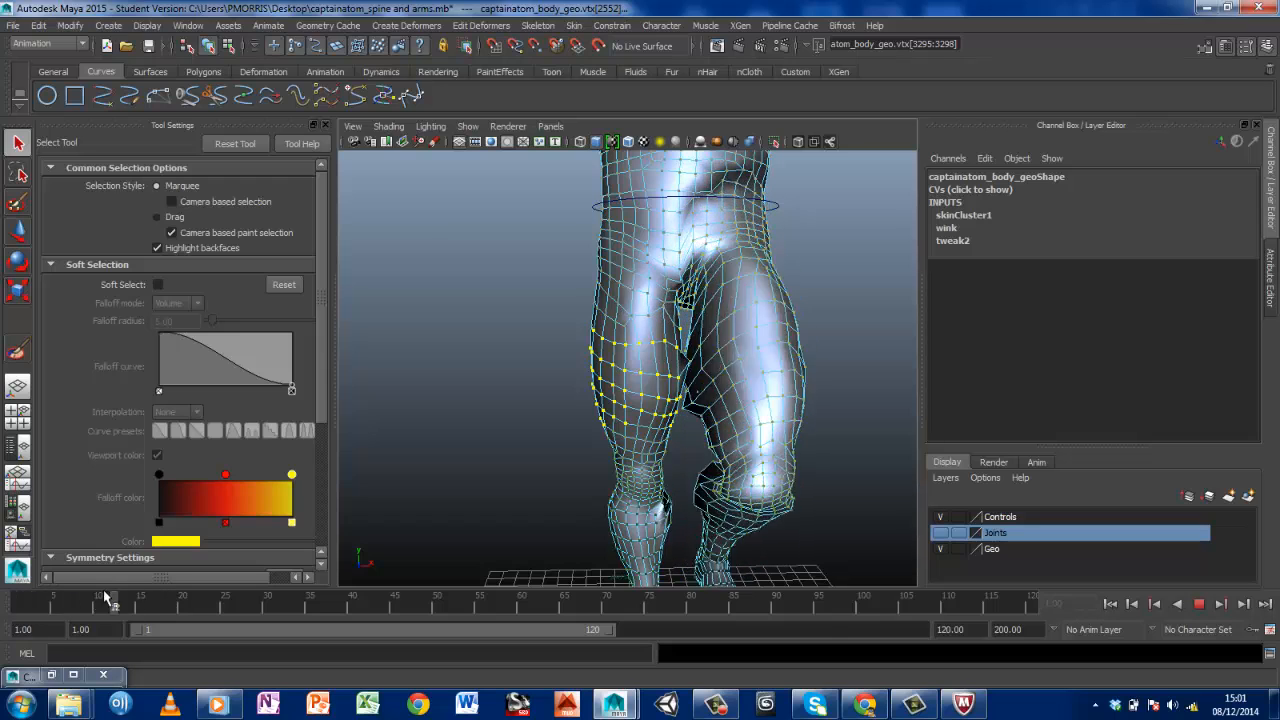
mouse_move(92, 592)
left_mouse_down()
mouse_move(158, 588)
mouse_move(76, 573)
mouse_move(116, 579)
left_mouse_up()
scroll(667, 383, "up", 4)
scroll(718, 392, "up", 3)
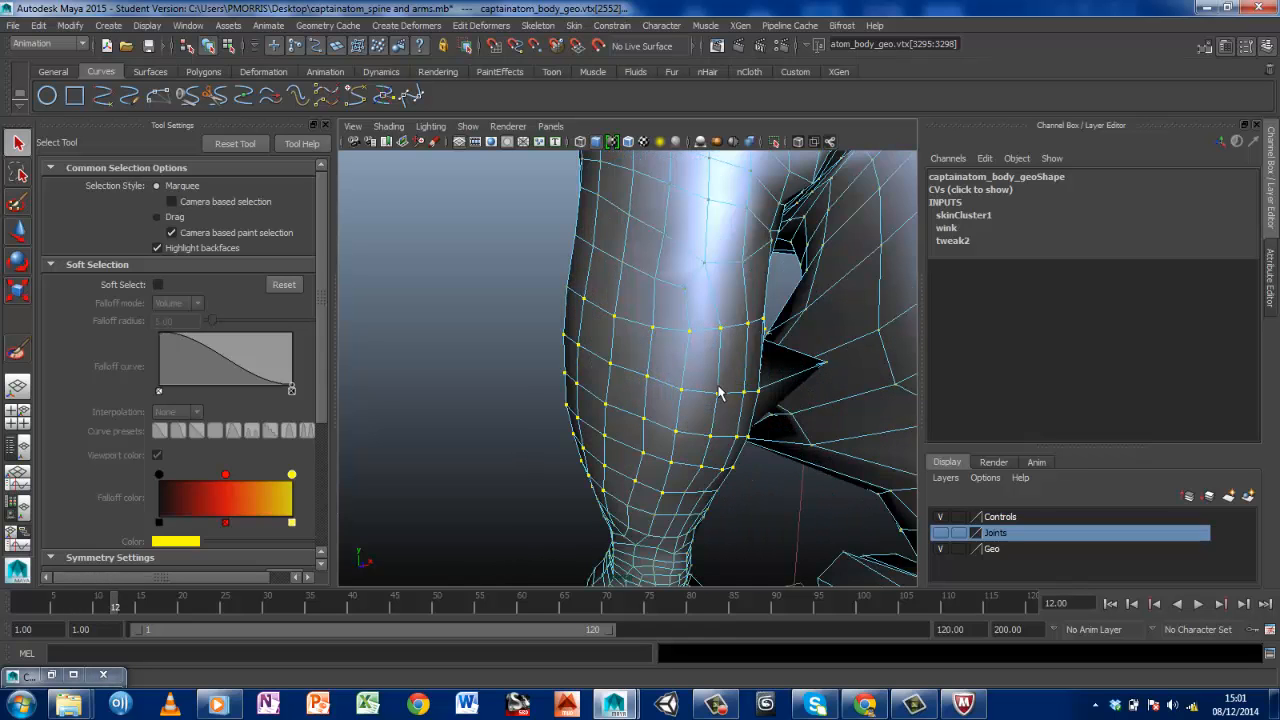
Set the Rgt_Hip_jnt weight of the stray right inner-thigh vertex to 1 in the Component Editor and close the editor
left_click(828, 370)
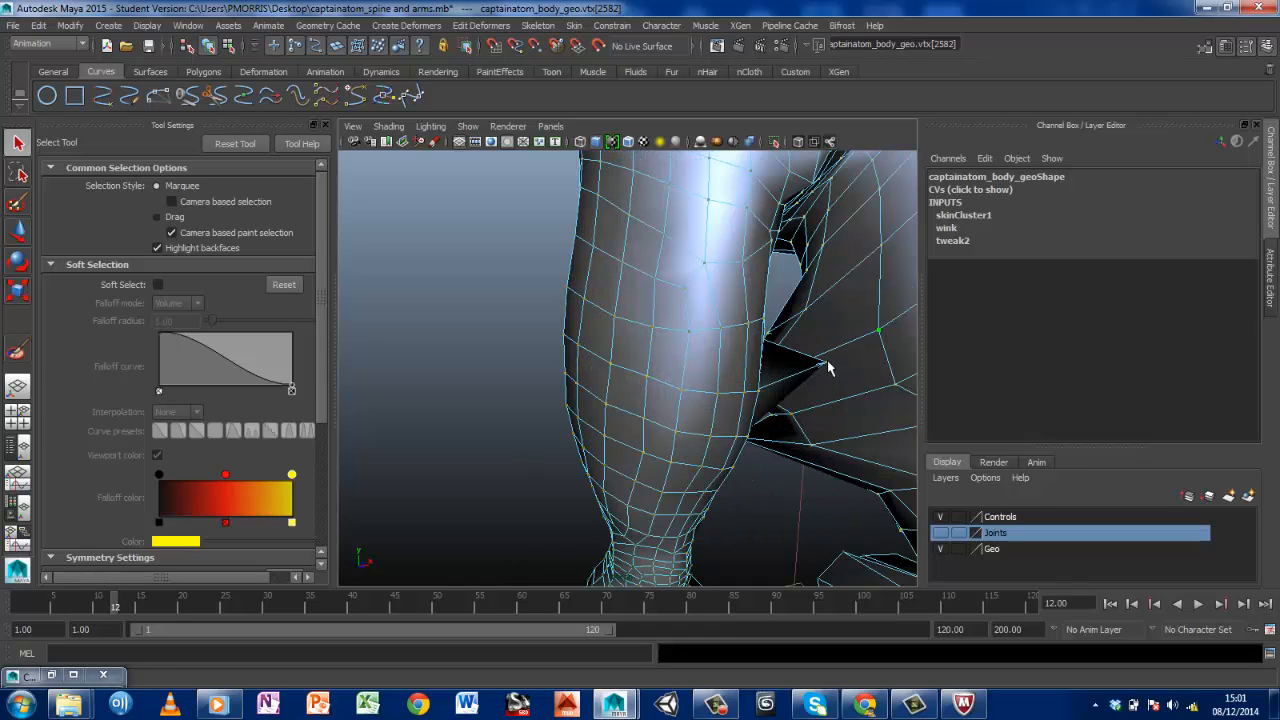
left_click(829, 368)
mouse_move(773, 380)
left_mouse_down("alt")
mouse_move(686, 366)
mouse_move(750, 374)
left_mouse_up("alt")
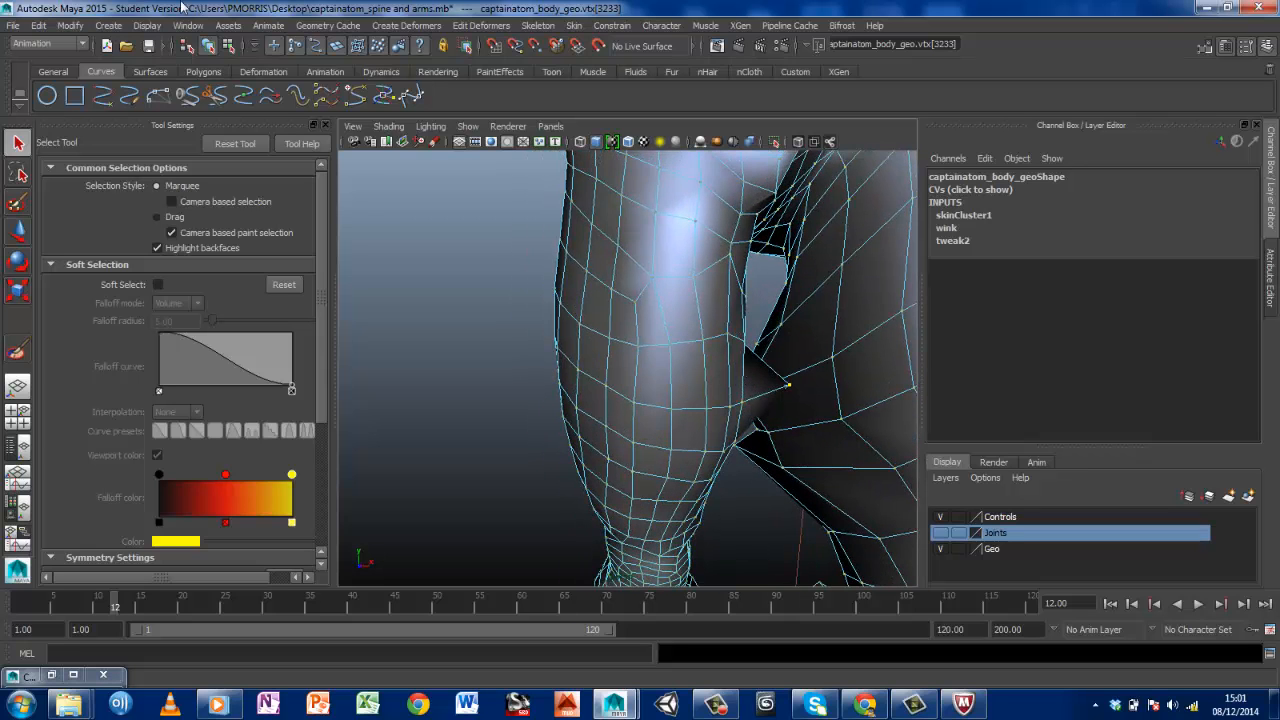
left_click(188, 25)
mouse_move(218, 48)
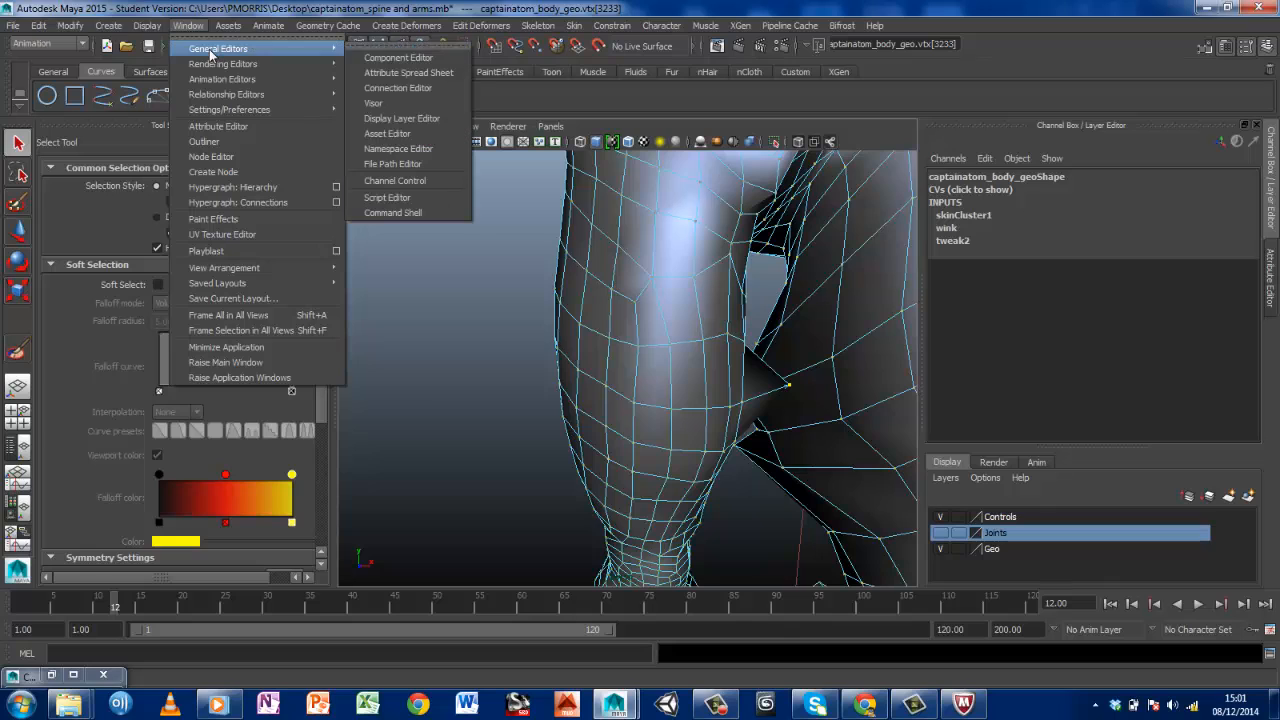
left_click(366, 60)
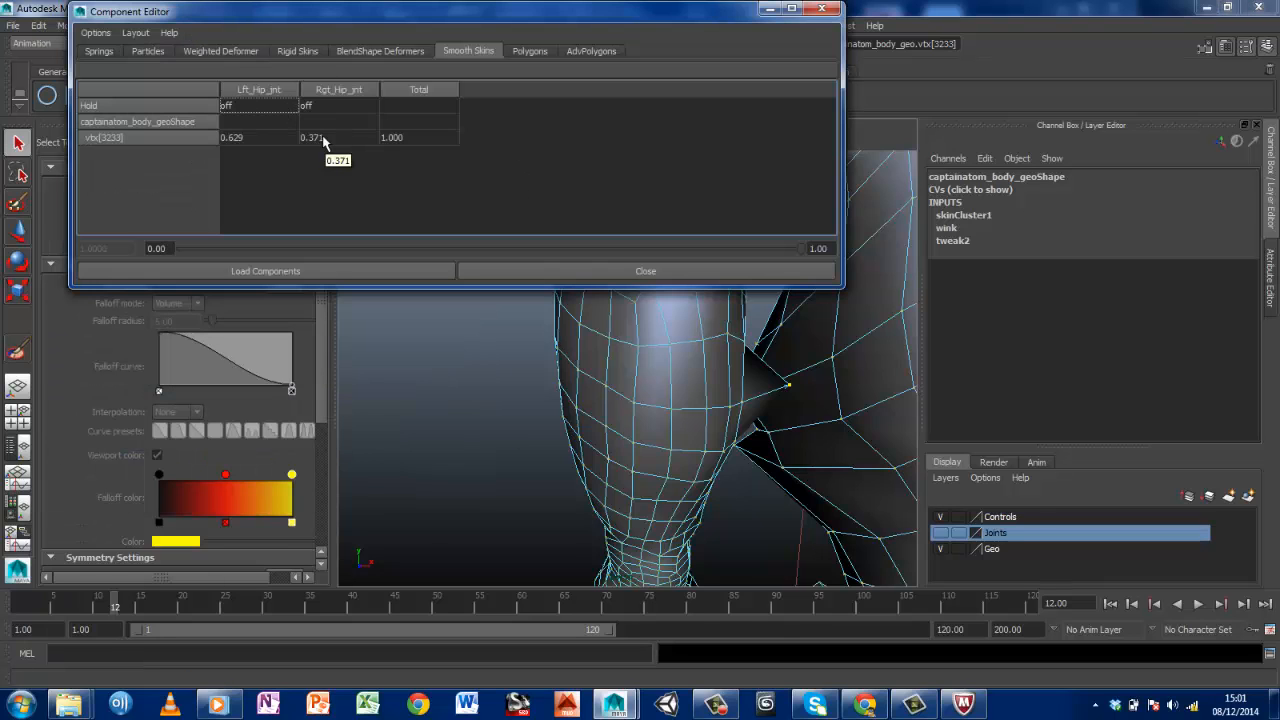
left_click(371, 137)
type("1")
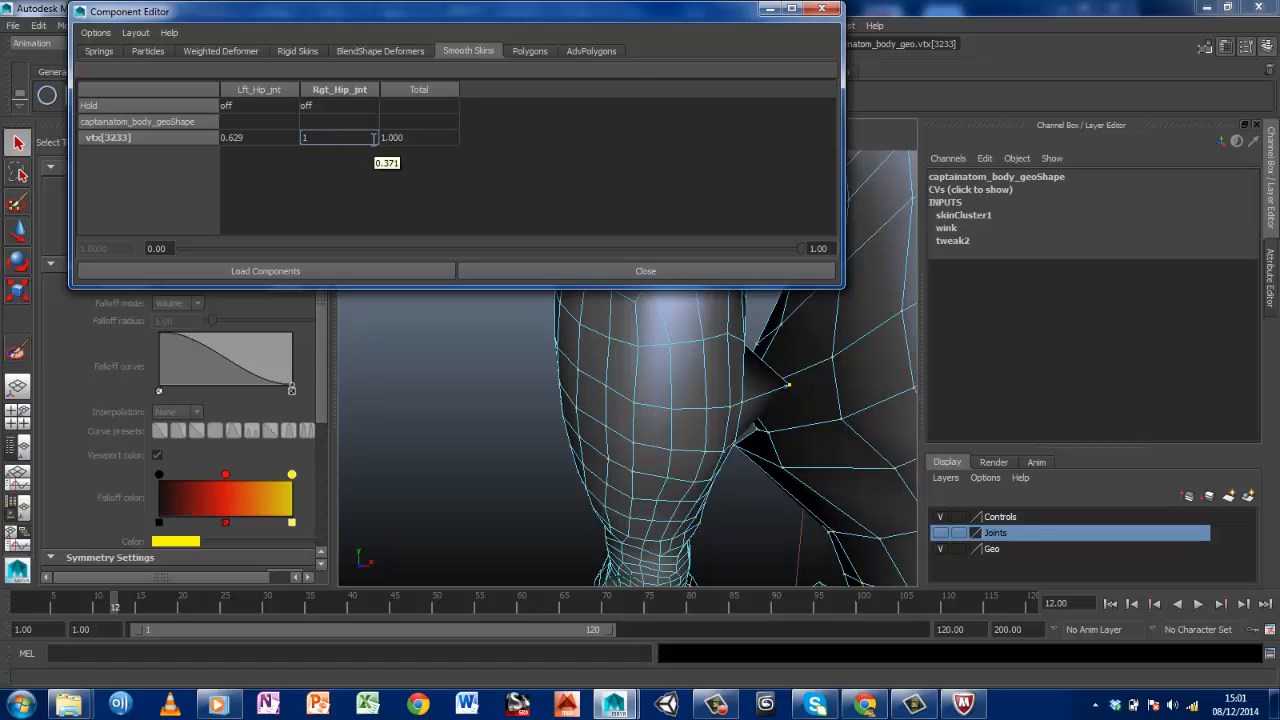
key("Return")
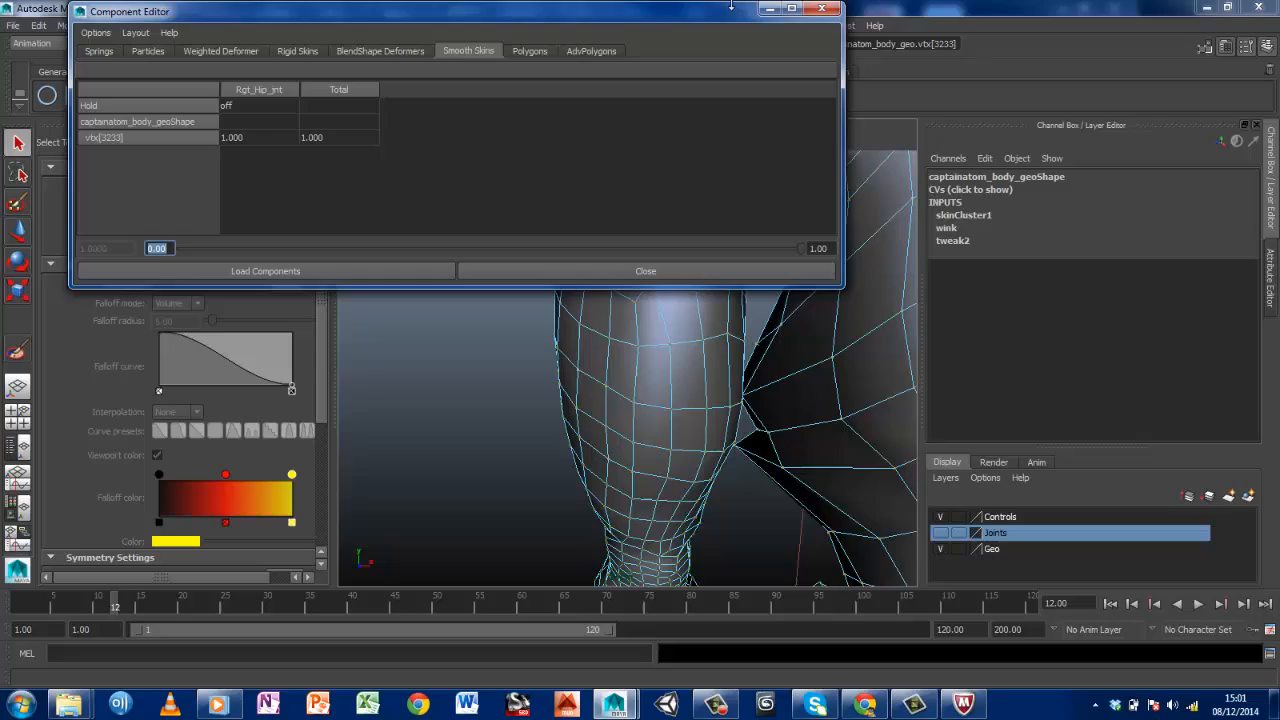
left_click(821, 8)
Set the Lft_Hip_jnt weight to 1 for the vertices at the spike on the raised left inner thigh using the Component Editor
left_click_drag(843, 443, 756, 405, "alt")
scroll(758, 396, "down", 6)
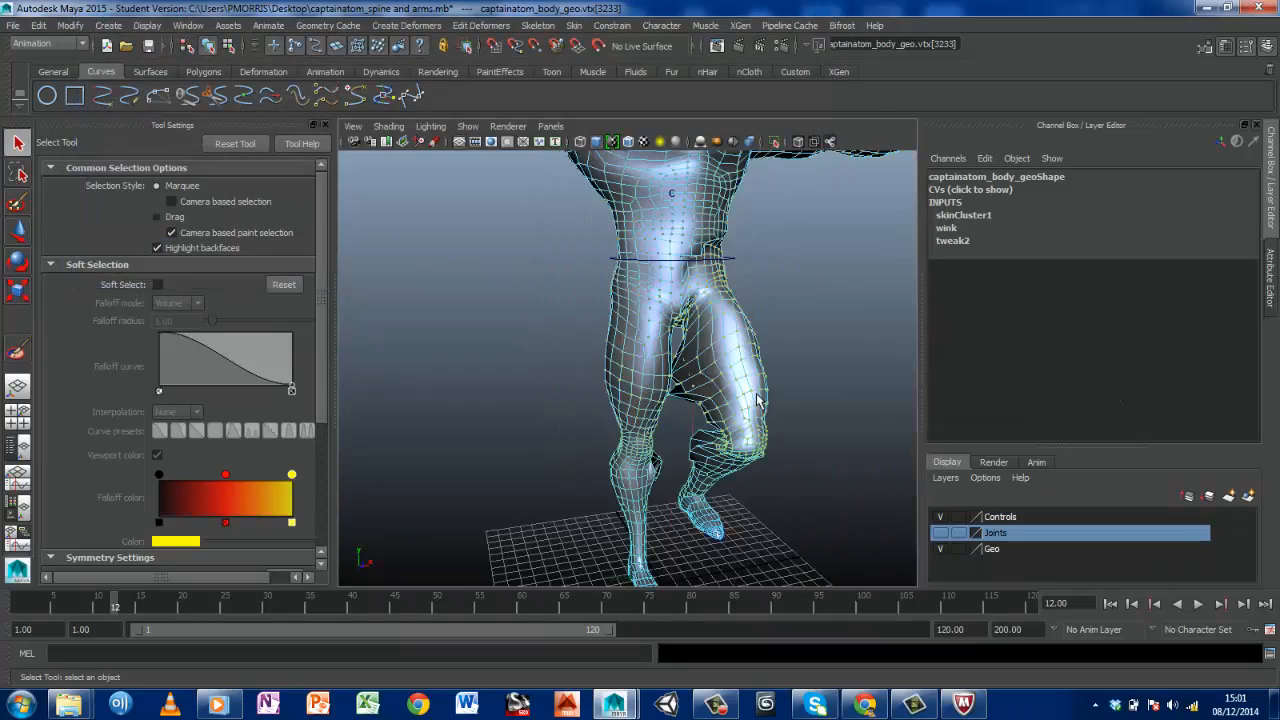
scroll(758, 396, "up", 4)
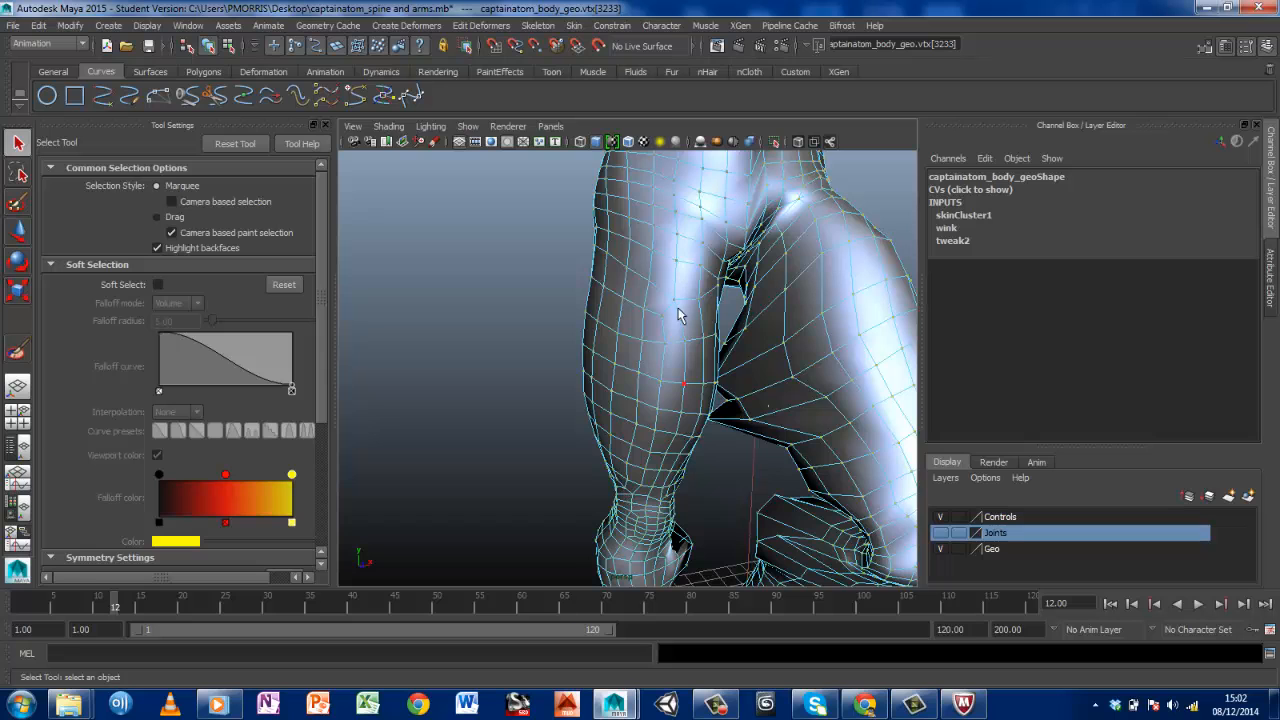
left_click_drag(702, 420, 560, 416, "alt")
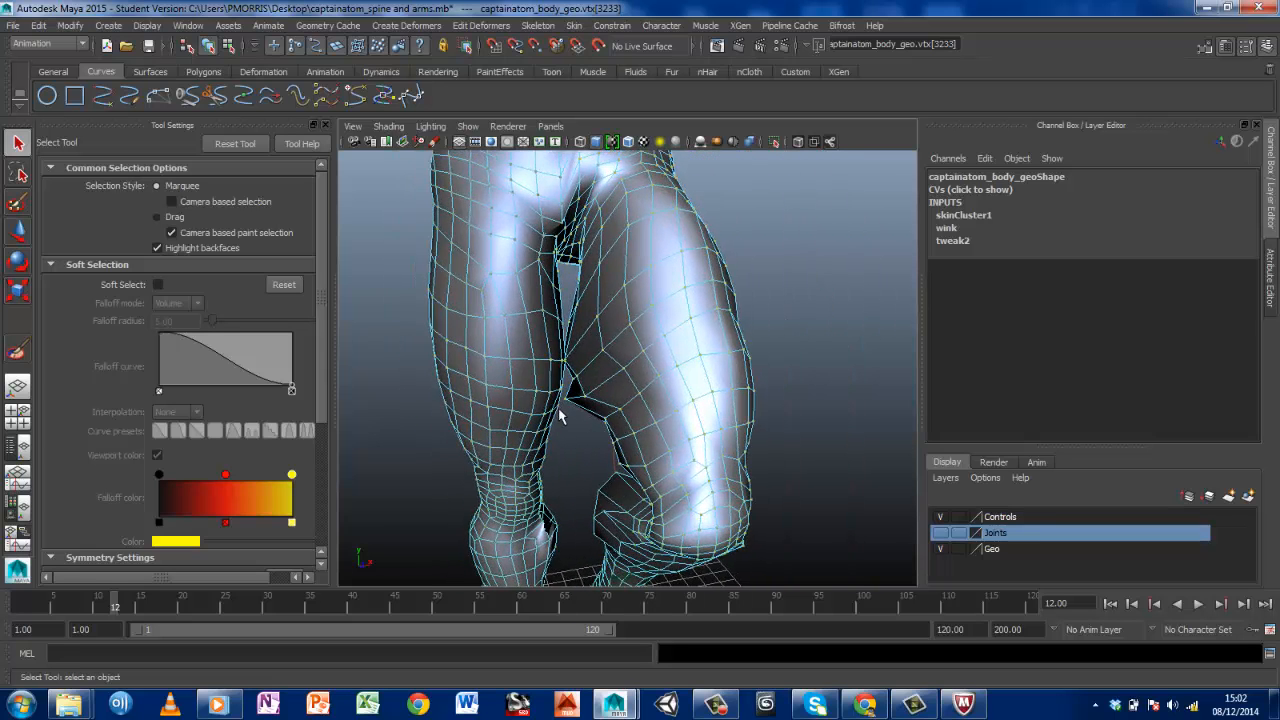
scroll(560, 416, "up", 3)
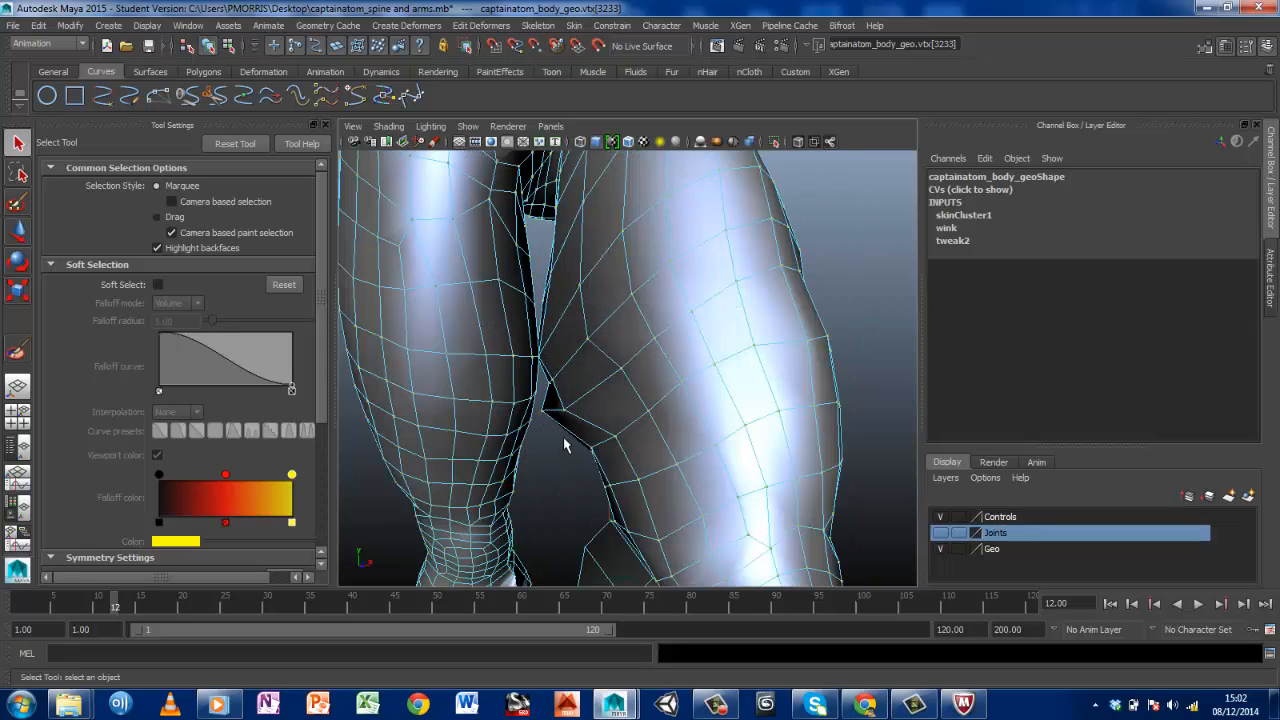
left_click(564, 411)
left_click(190, 27)
mouse_move(214, 48)
left_click(366, 67)
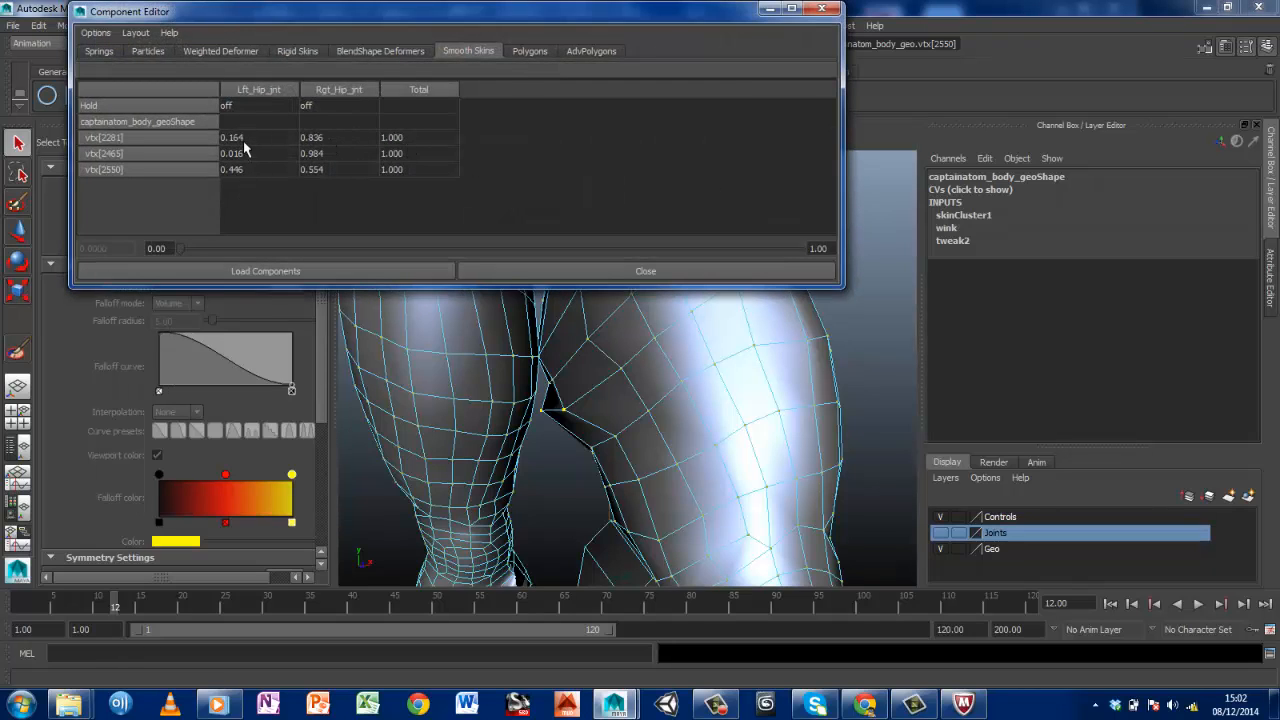
left_click_drag(243, 140, 254, 189)
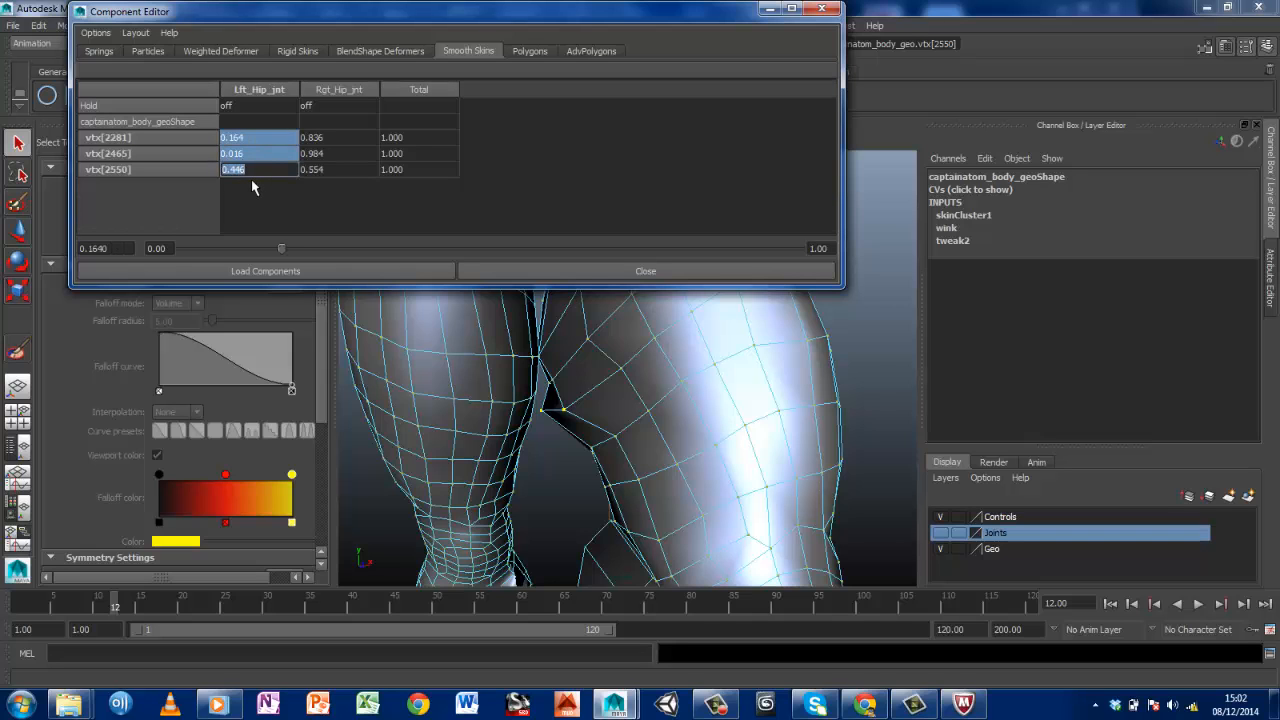
type("1")
key("Return")
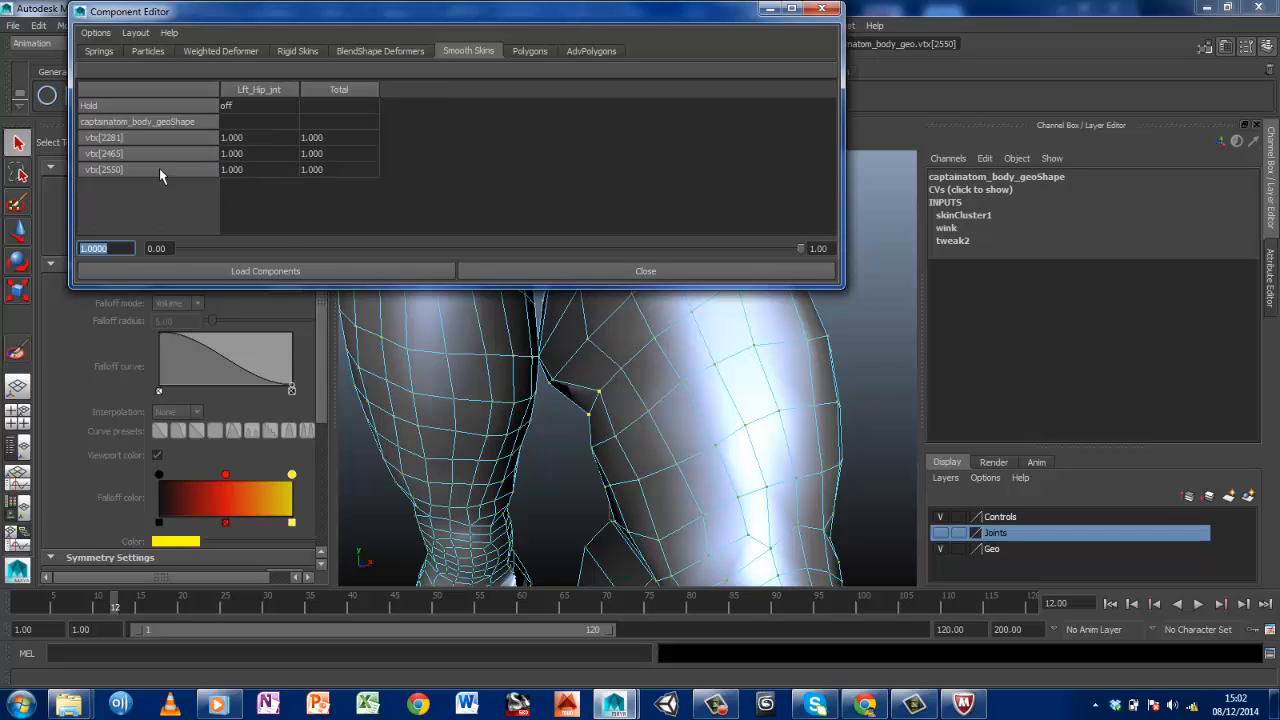
left_click(822, 8)
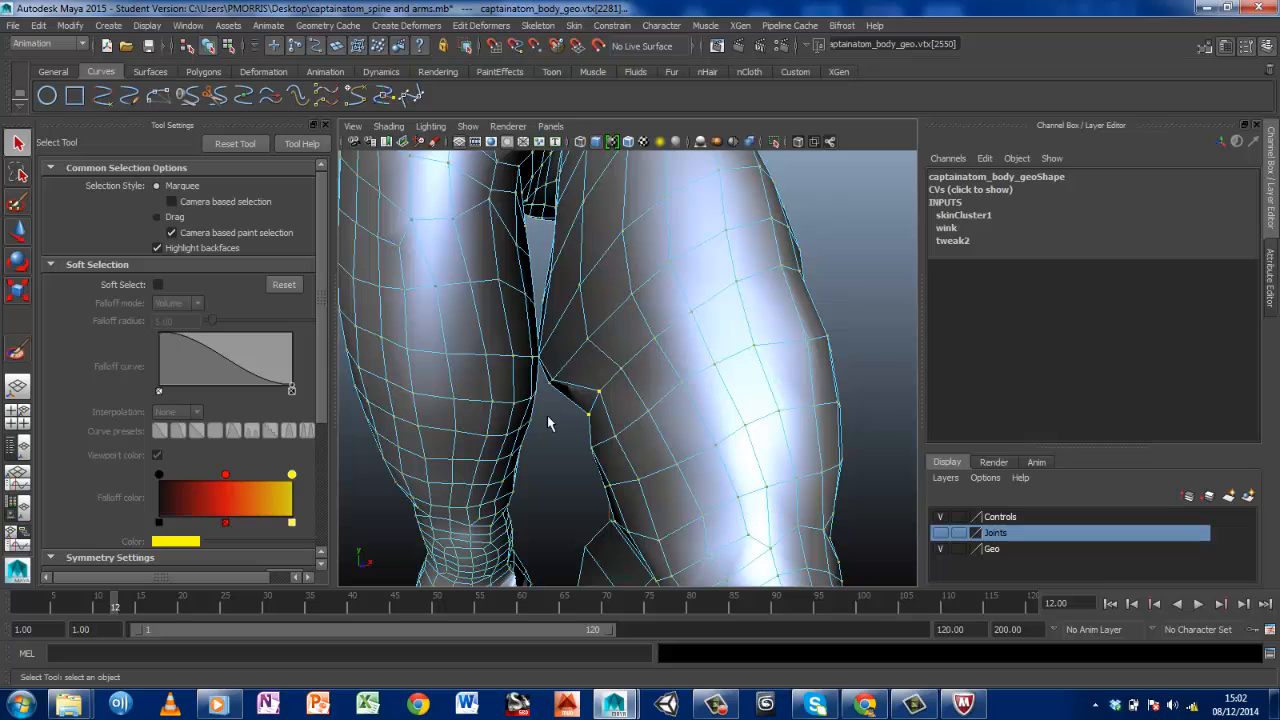
Set the Lft_Hip_jnt weight to 1 for vtx[2479] and vtx[2551] on the left inner thigh in the Component Editor, and close the editor
left_click(551, 380)
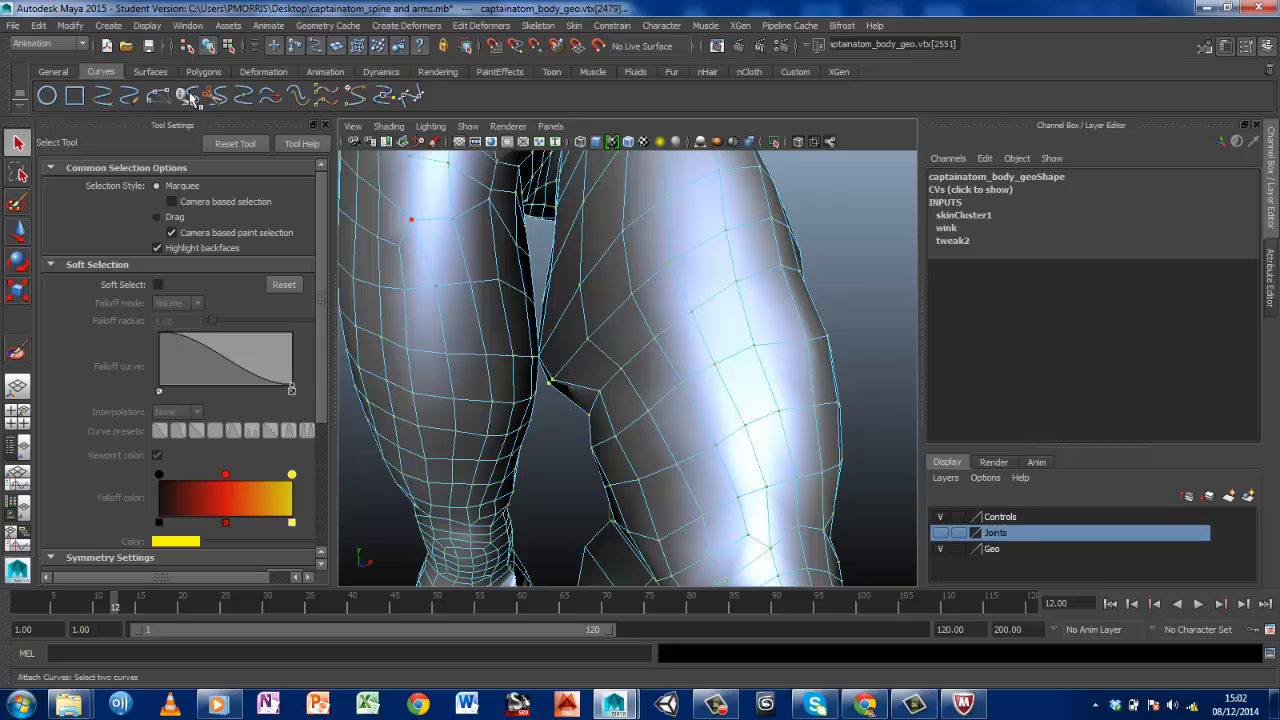
left_click(186, 26)
mouse_move(214, 49)
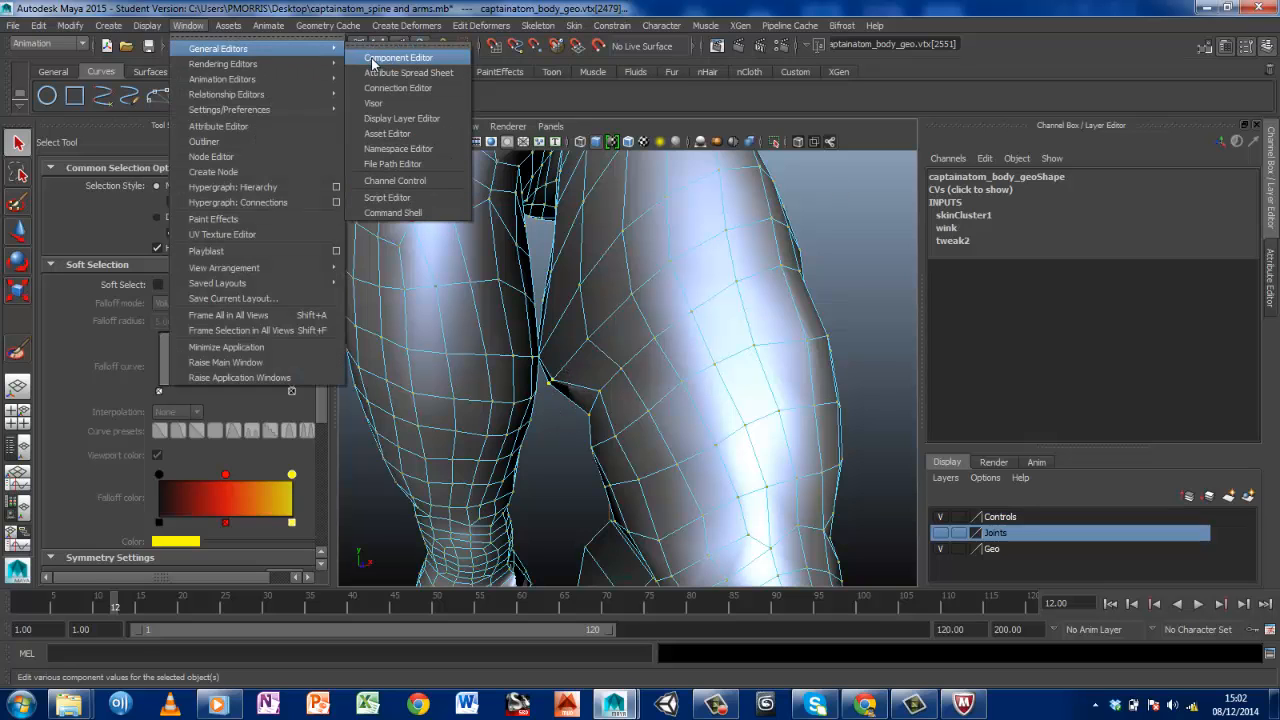
left_click(400, 54)
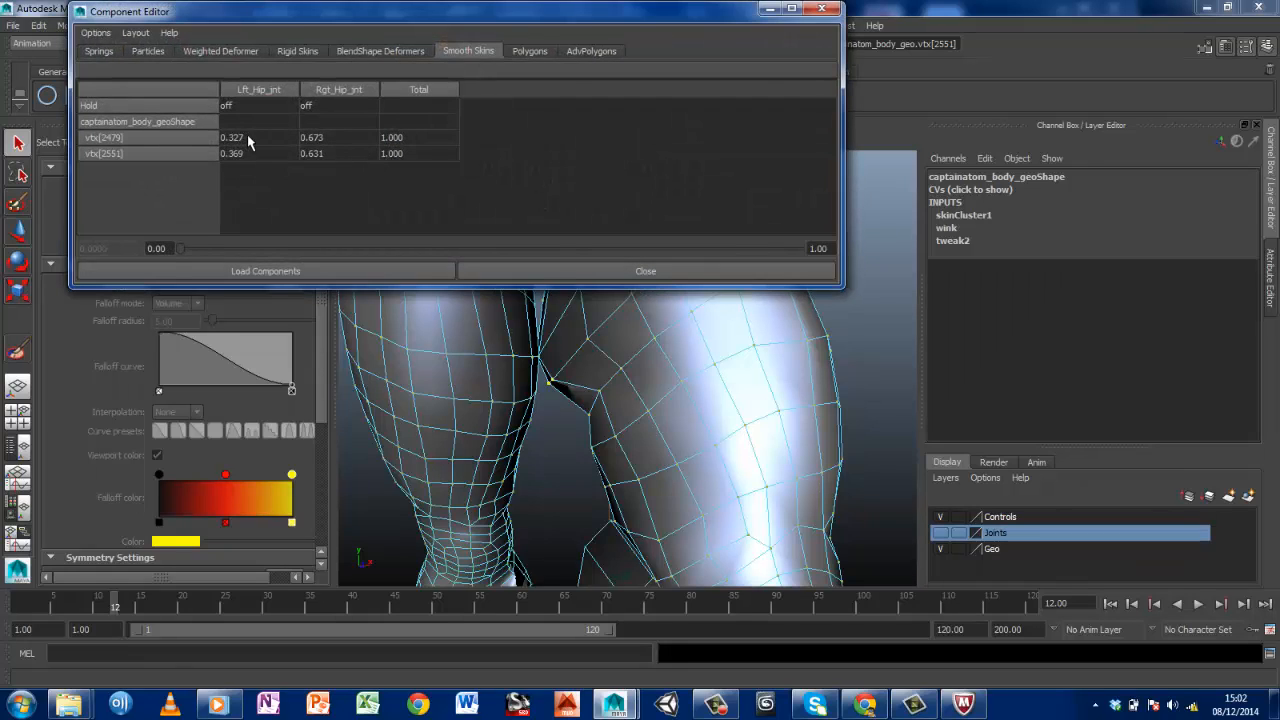
left_click_drag(250, 140, 237, 183)
key("Return")
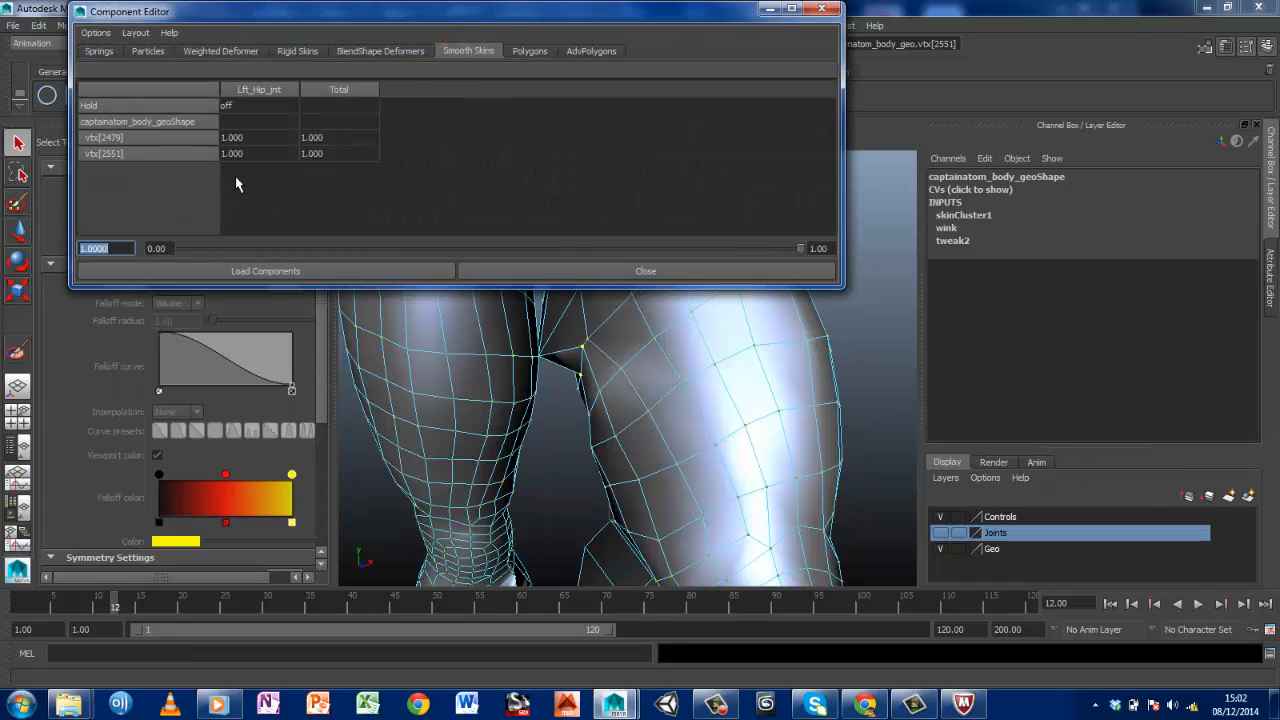
left_click(822, 9)
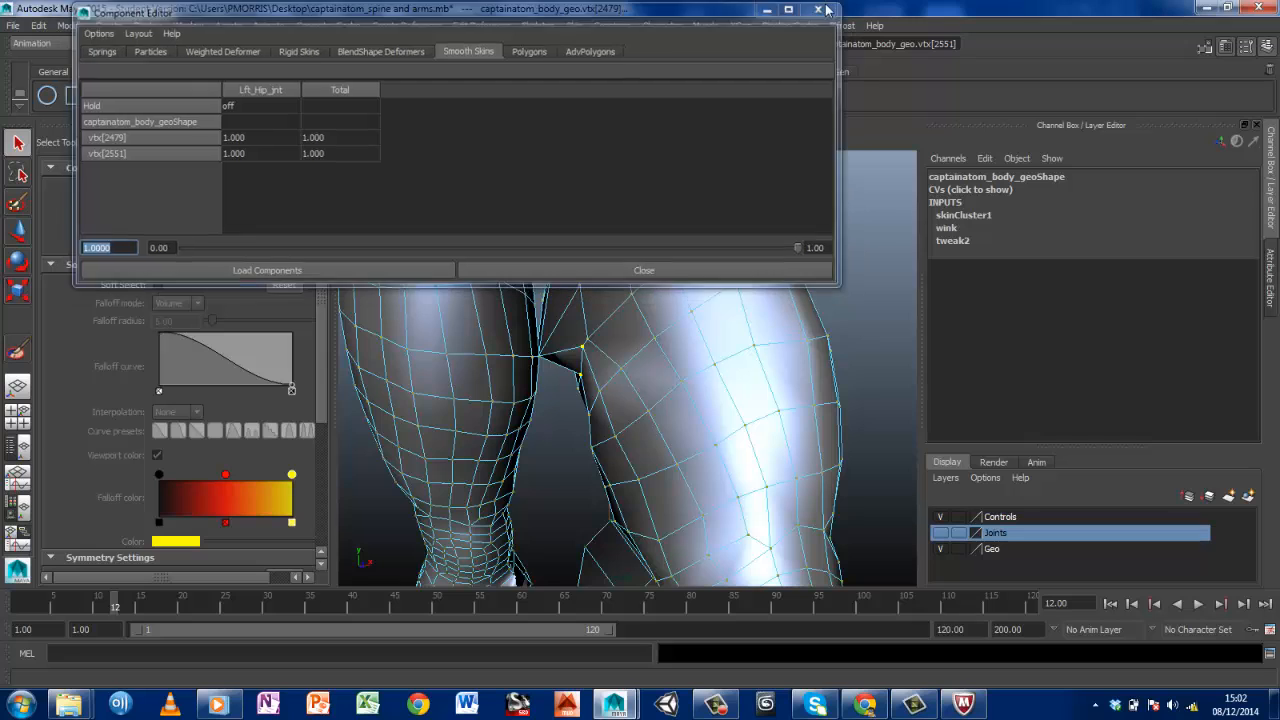
Set the Lft_Hip_jnt weight of the neighbouring left inner-thigh vertex vtx[2583] to 1 in the Component Editor and close the editor
mouse_move(571, 398)
left_mouse_down("alt")
mouse_move(551, 388)
mouse_move(562, 397)
left_mouse_up("alt")
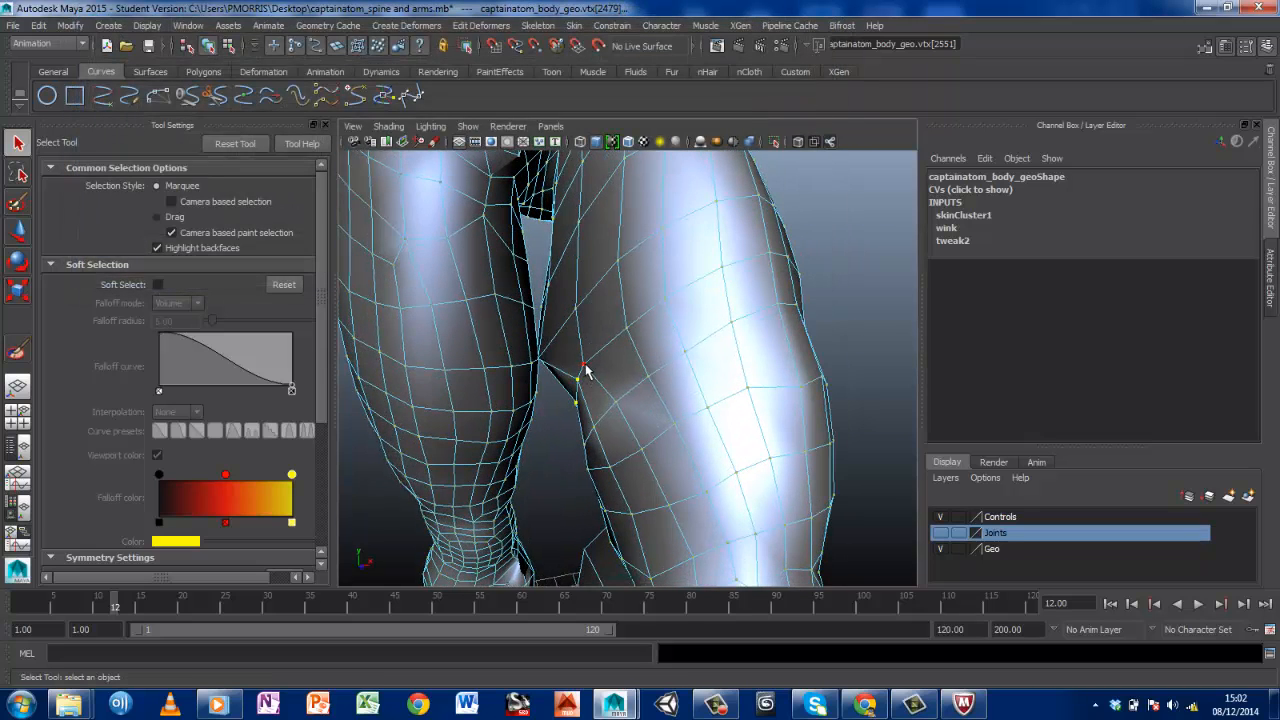
left_click(584, 370)
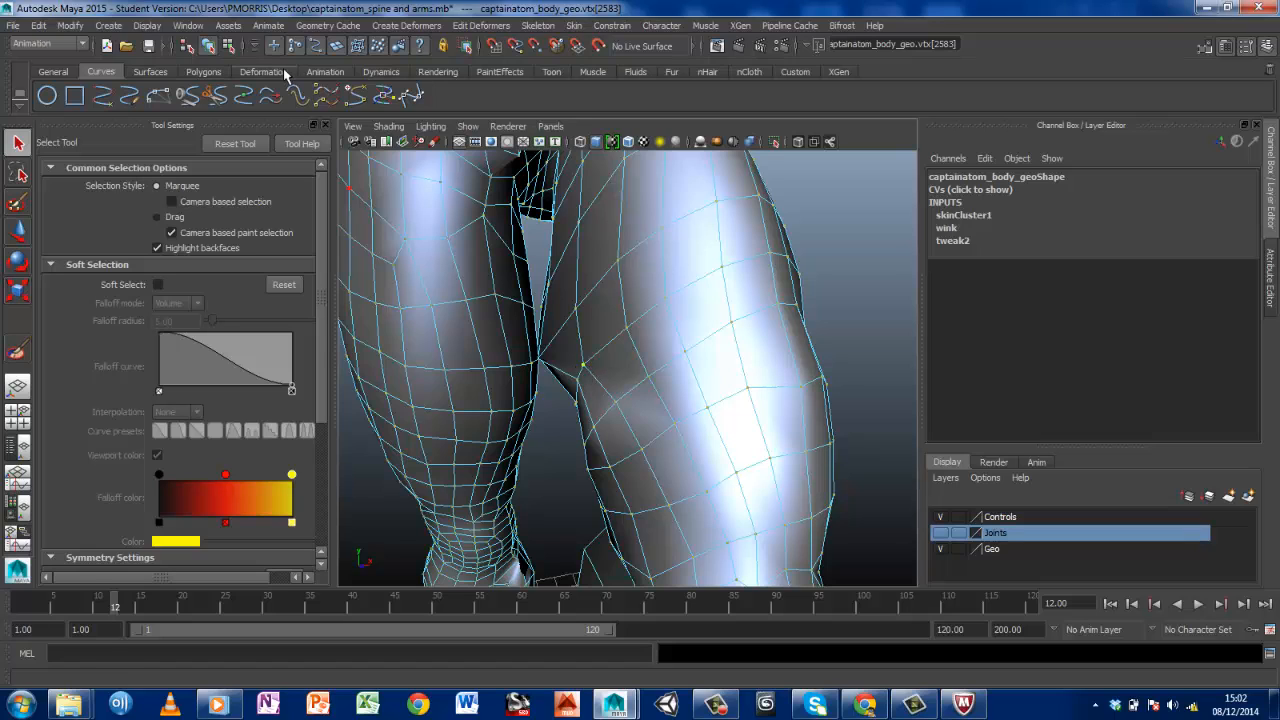
left_click(188, 25)
mouse_move(194, 52)
left_click(376, 59)
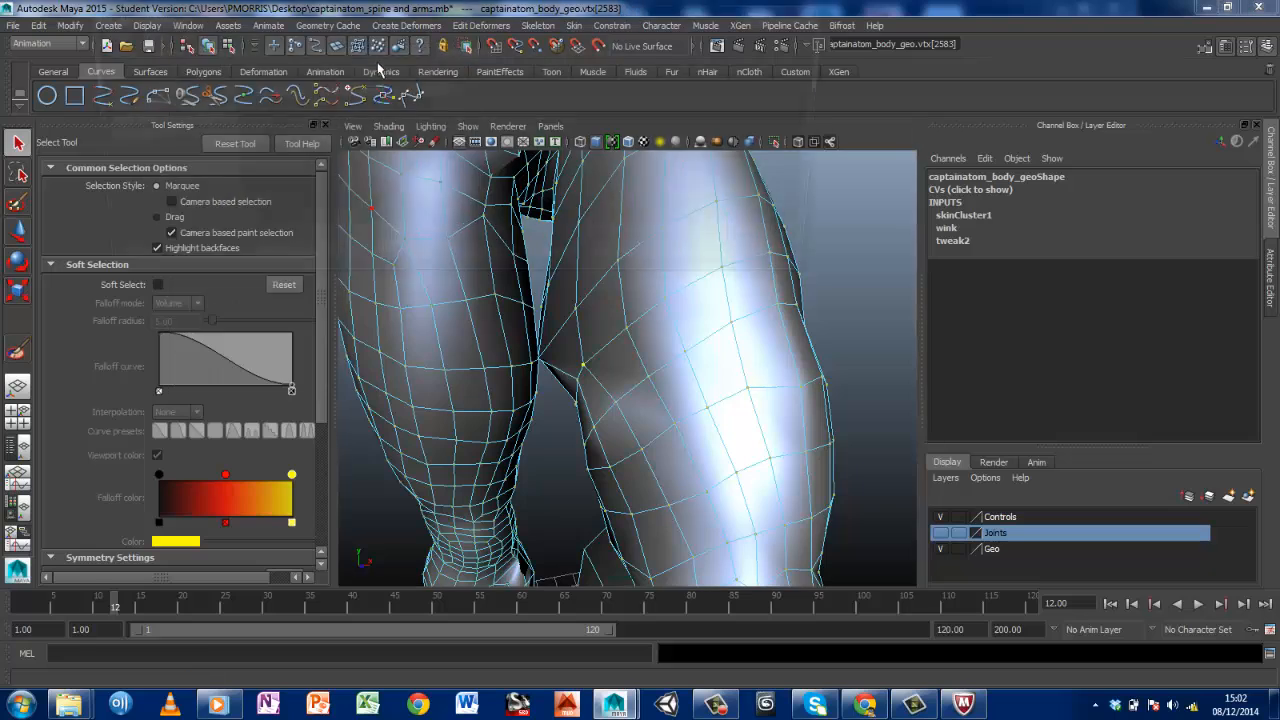
left_click(276, 140)
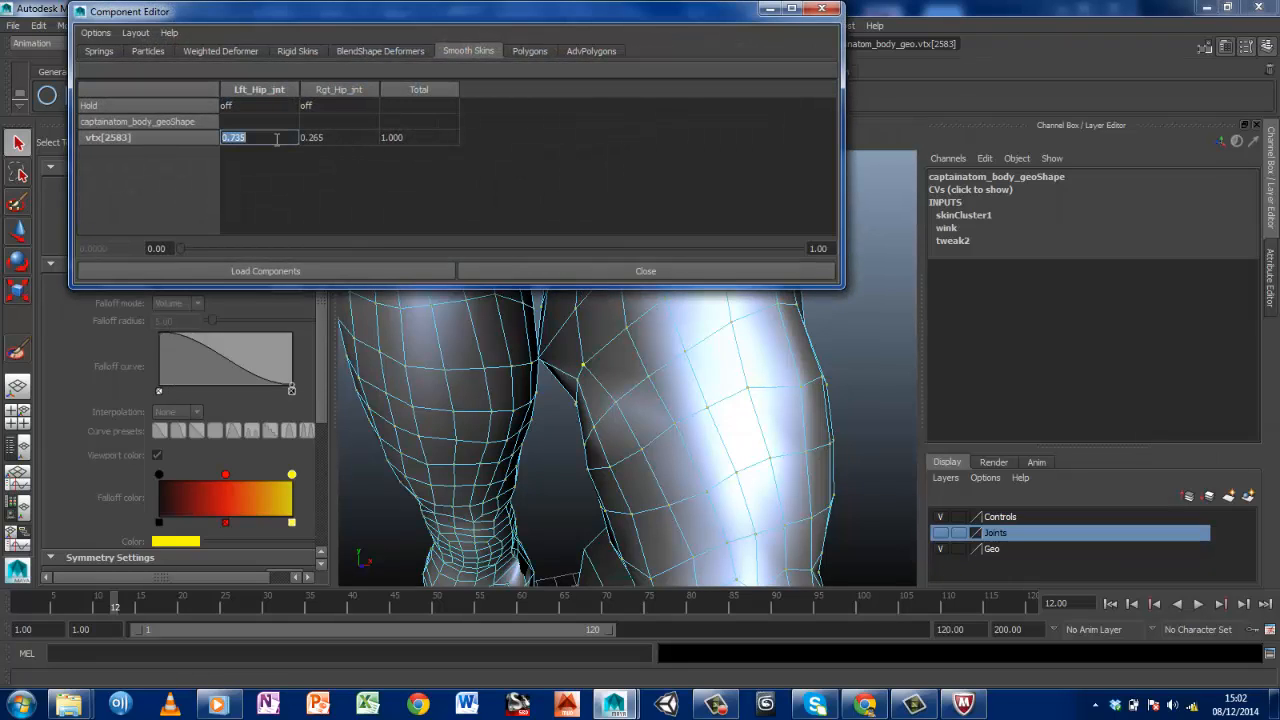
key("Return")
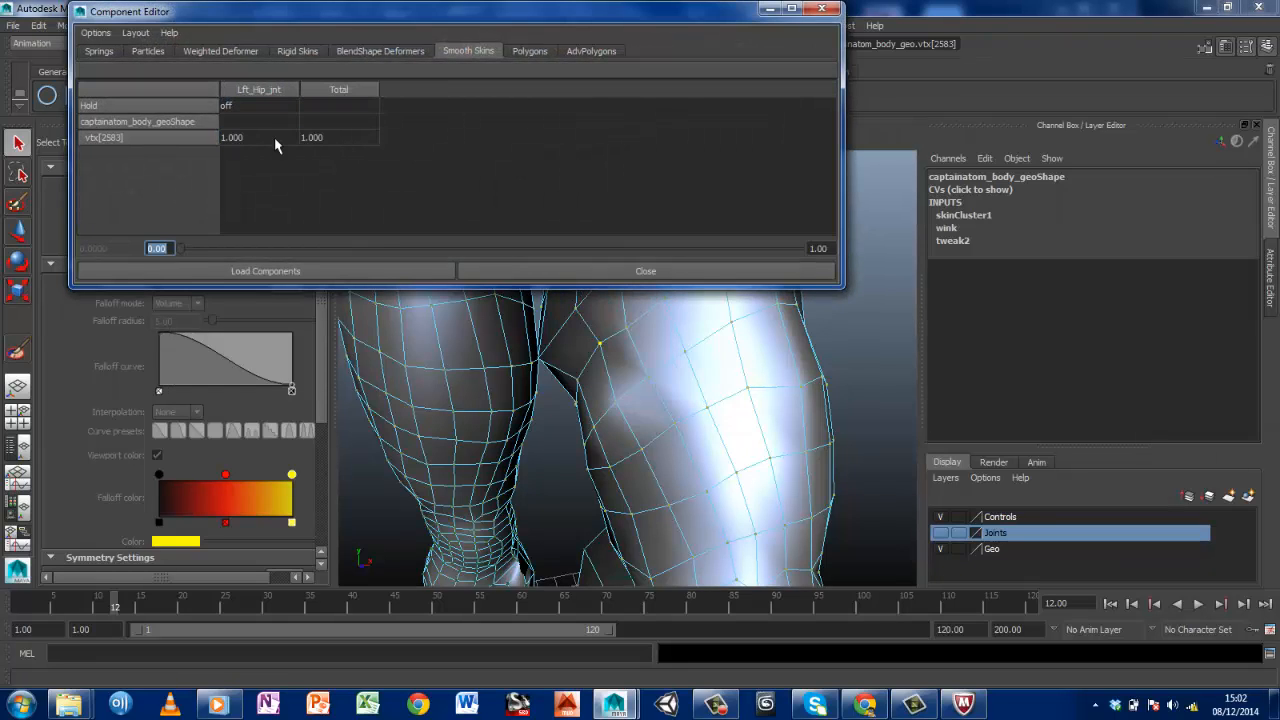
left_click(825, 12)
Activate Paint Skin Weights on the body mesh at frame 1 and preview the leg-raise animation with Lft_Hip_jnt weights displayed
scroll(697, 370, "down", 5)
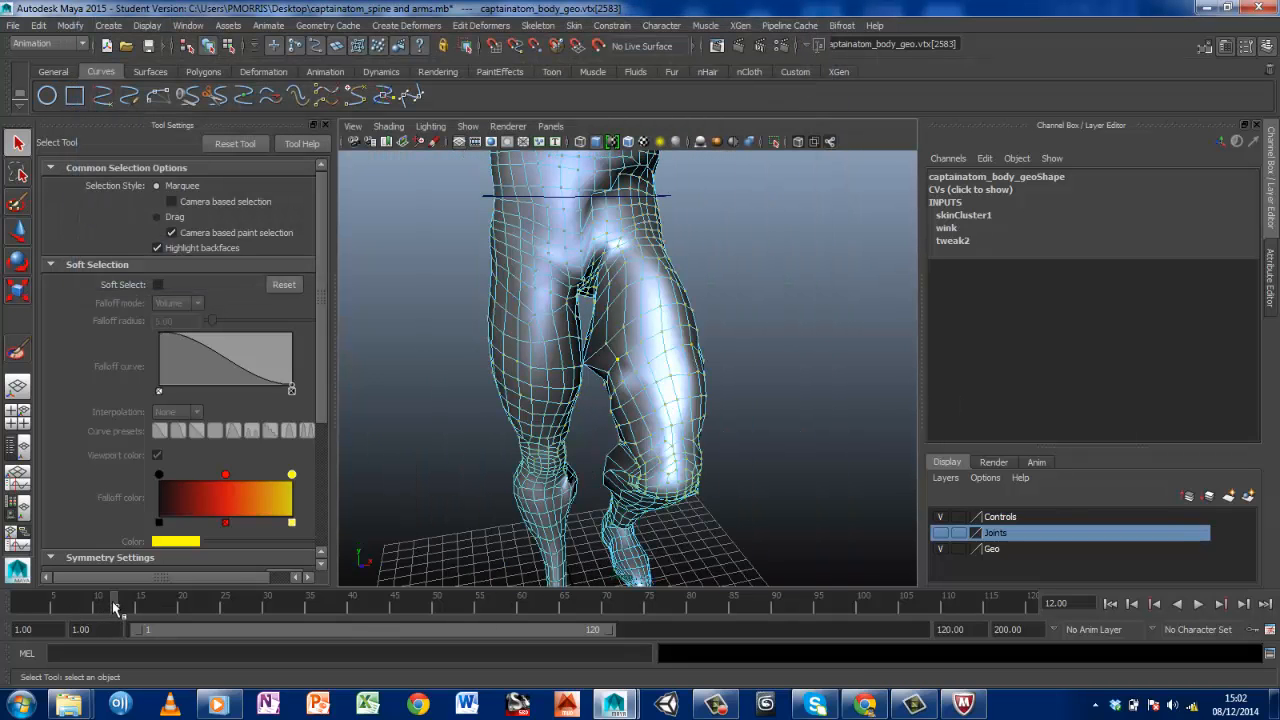
mouse_move(115, 607)
left_mouse_down()
mouse_move(29, 607)
mouse_move(171, 603)
mouse_move(50, 604)
mouse_move(200, 588)
mouse_move(58, 578)
mouse_move(80, 580)
mouse_move(36, 590)
mouse_move(110, 592)
mouse_move(20, 600)
left_mouse_up()
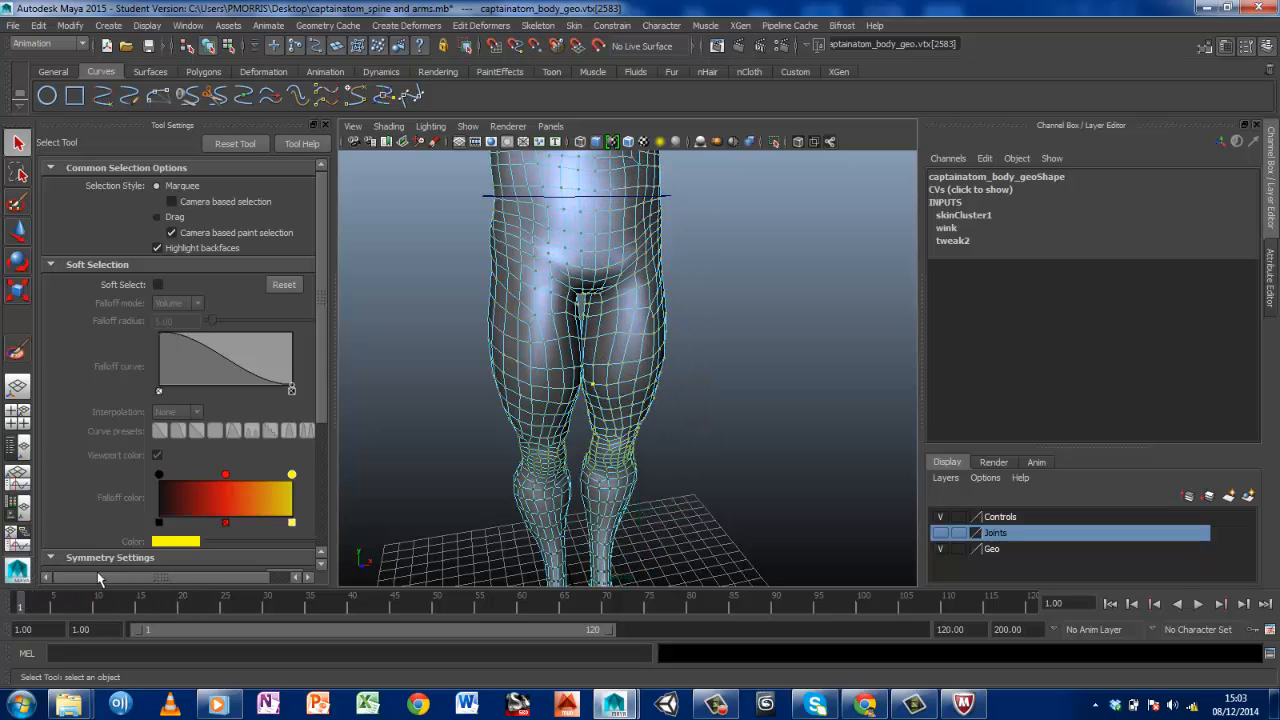
right_click_drag(516, 342, 455, 321)
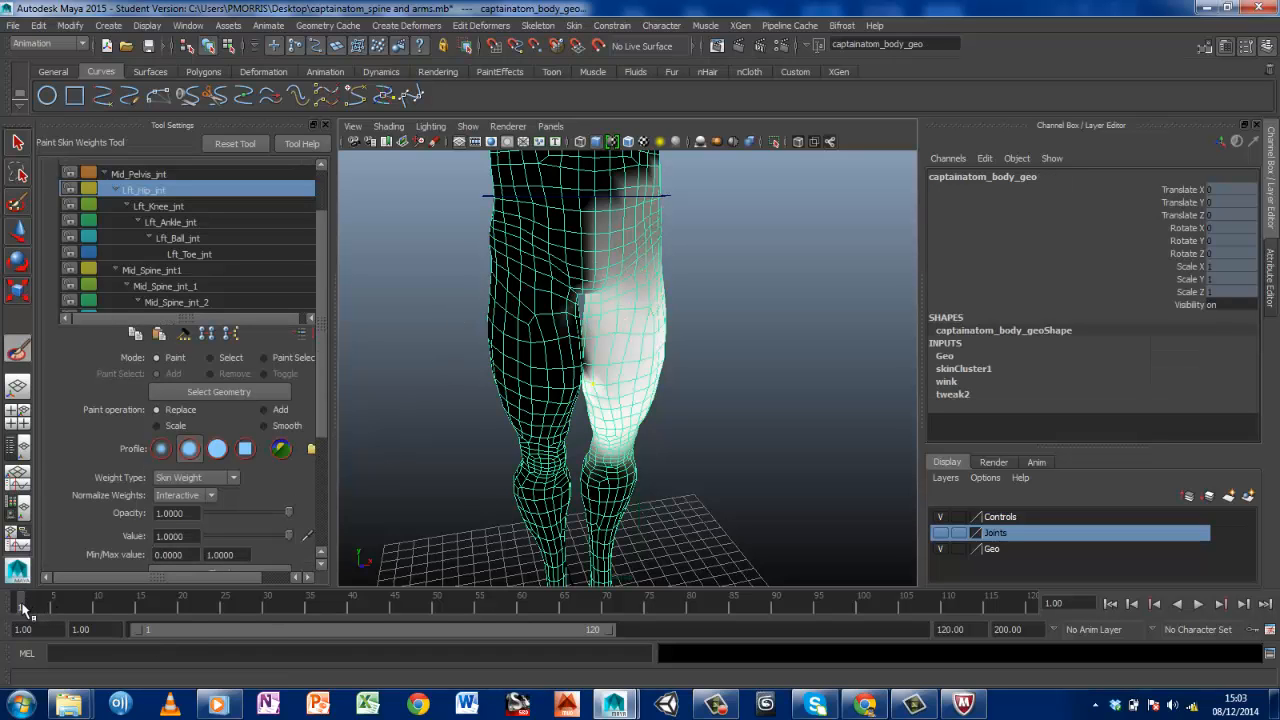
key("alt+v")
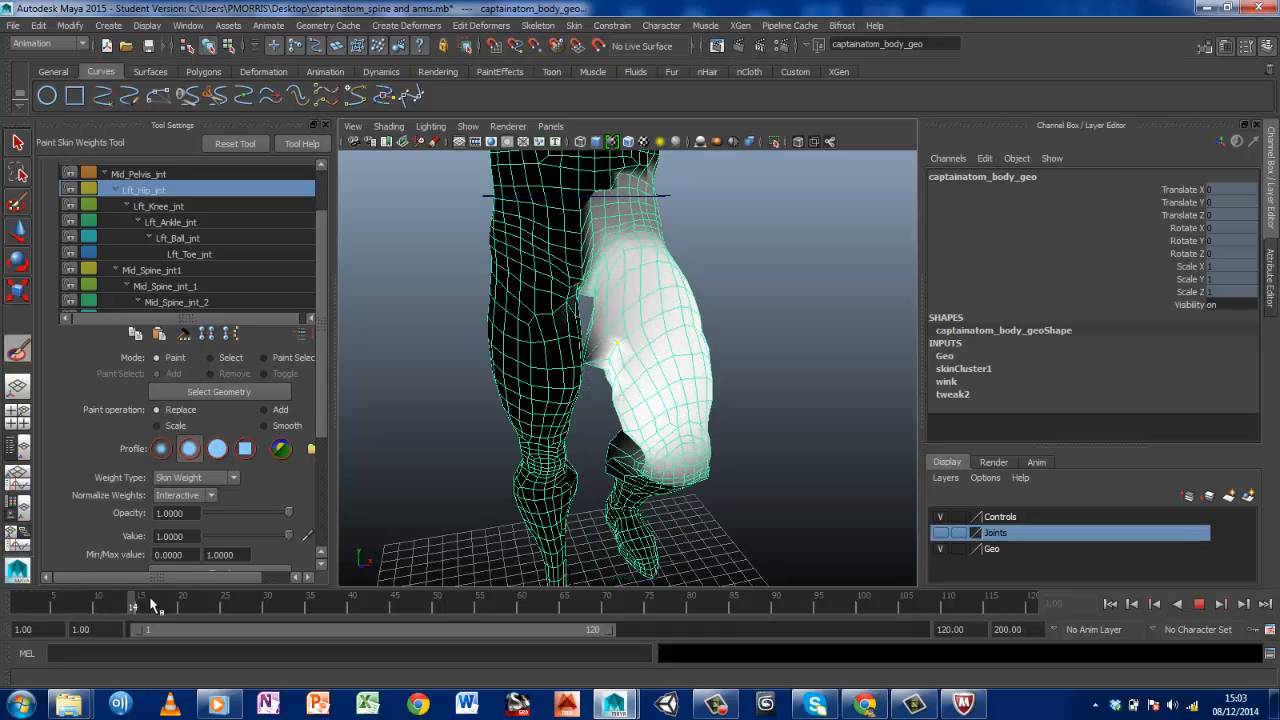
left_click_drag(152, 604, 17, 604)
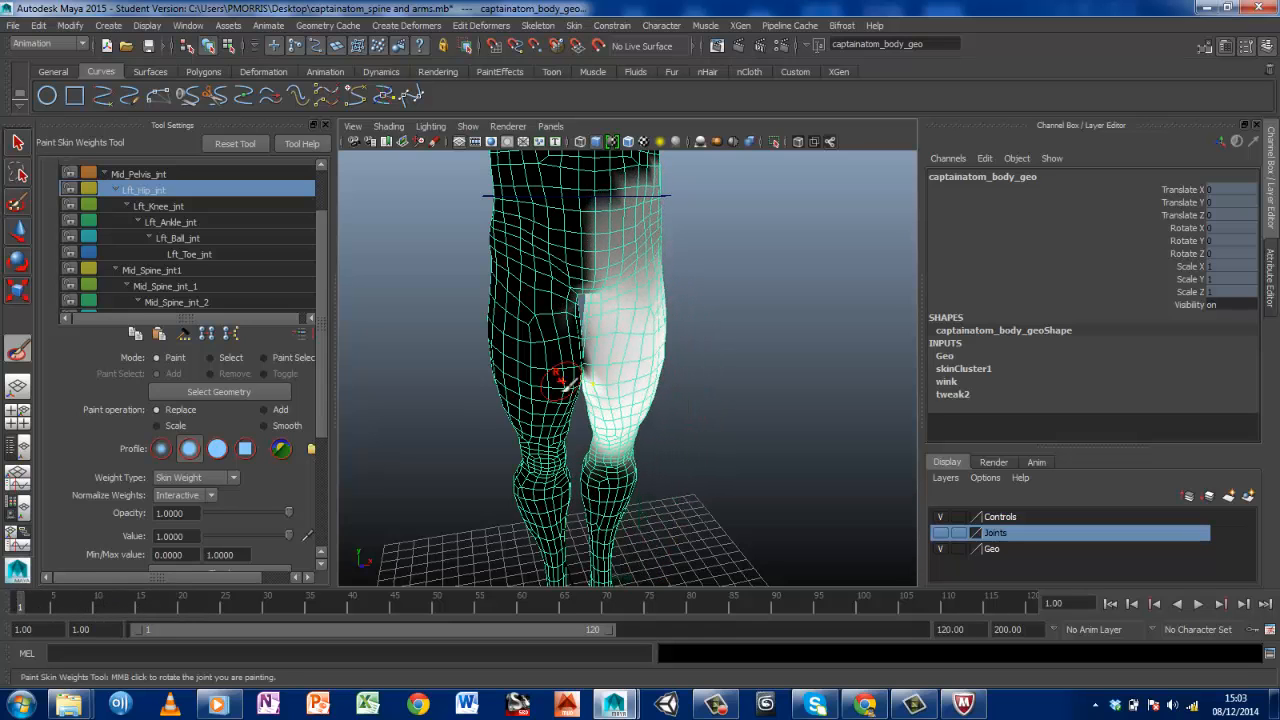
Examine the Lft_Hip_jnt weights on the left thigh, knee and calf from the front, side and back
middle_click_drag(572, 329, 566, 563, "alt")
left_click_drag(566, 563, 490, 458, "alt")
middle_click_drag(490, 458, 550, 300, "alt")
left_click_drag(563, 306, 674, 350, "alt")
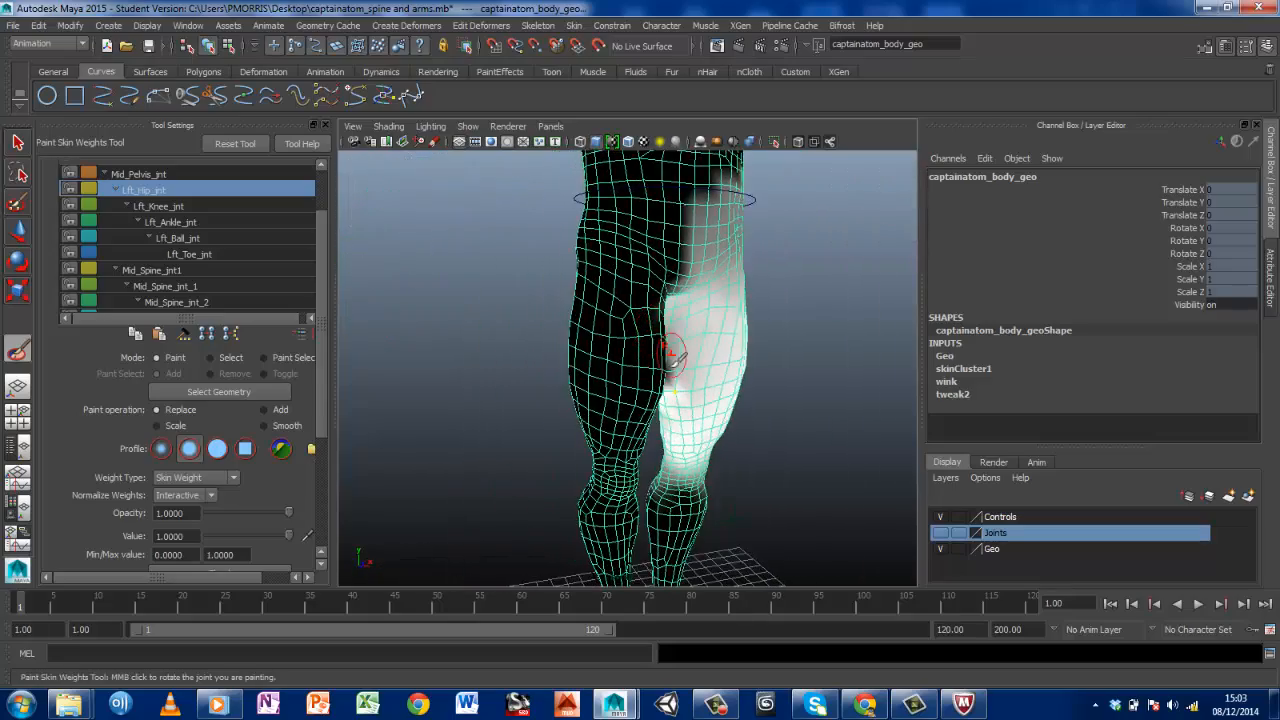
middle_click_drag(674, 350, 568, 192, "alt")
left_click_drag(732, 325, 626, 338, "alt")
middle_click_drag(676, 332, 478, 374, "alt")
right_click_drag(478, 374, 556, 374, "alt")
left_click_drag(444, 363, 362, 374, "alt")
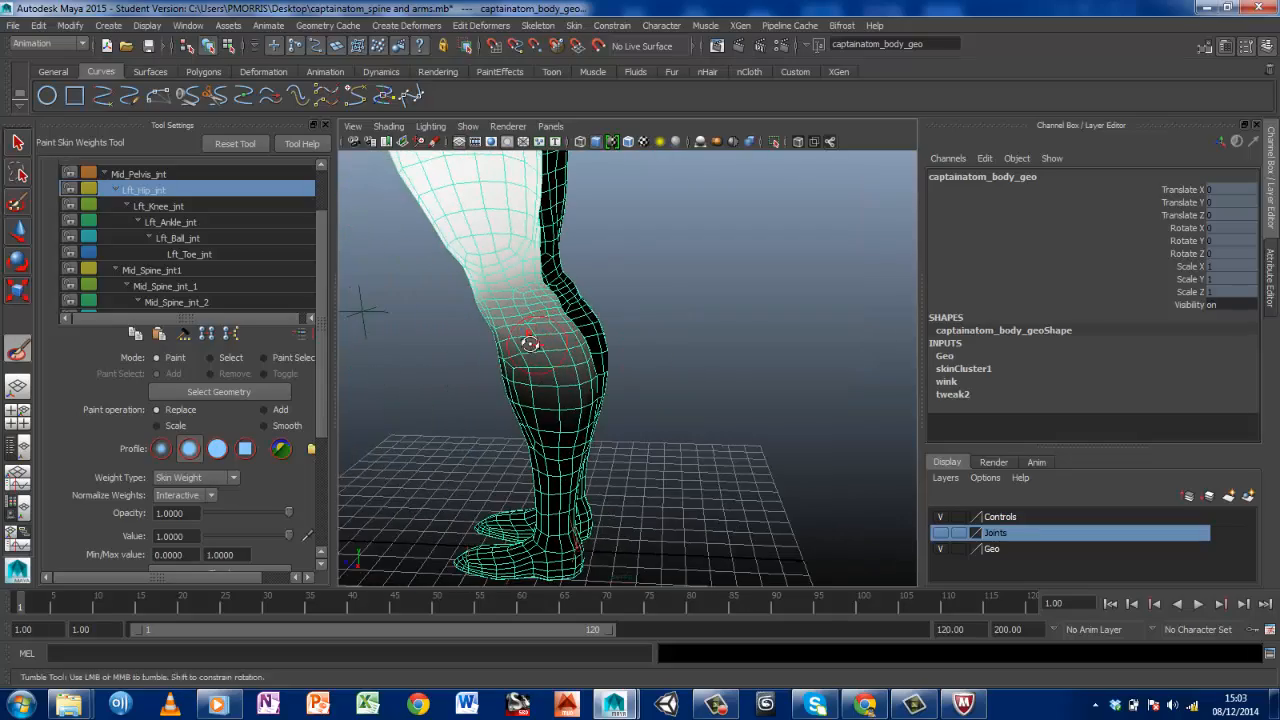
left_click_drag(528, 334, 472, 340, "alt")
right_click_drag(592, 340, 672, 378, "alt")
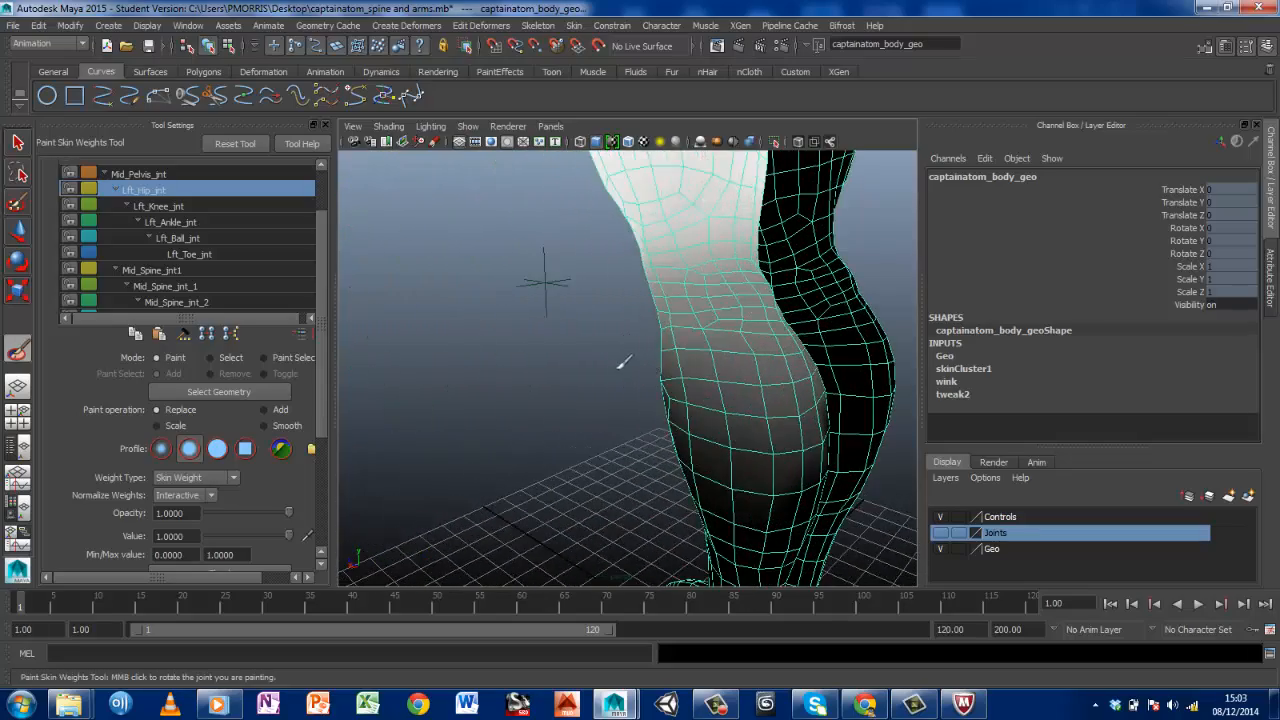
left_click_drag(634, 361, 709, 360, "alt")
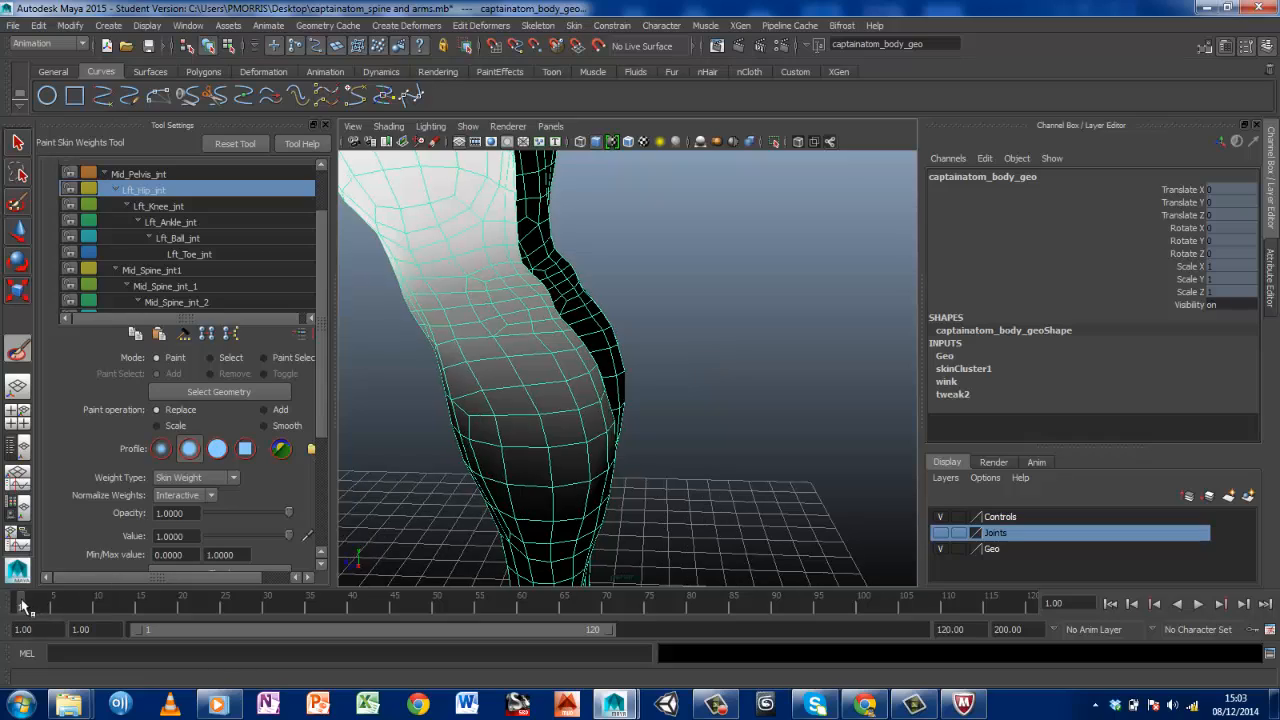
Move the animation to frame 21 and examine how the bent left knee deforms from several angles
left_click_drag(22, 606, 191, 606)
mouse_move(491, 286)
middle_mouse_down("alt")
mouse_move(851, 493)
mouse_move(876, 535)
middle_mouse_up("alt")
mouse_move(489, 389)
middle_mouse_down("alt")
mouse_move(674, 480)
mouse_move(733, 491)
middle_mouse_up("alt")
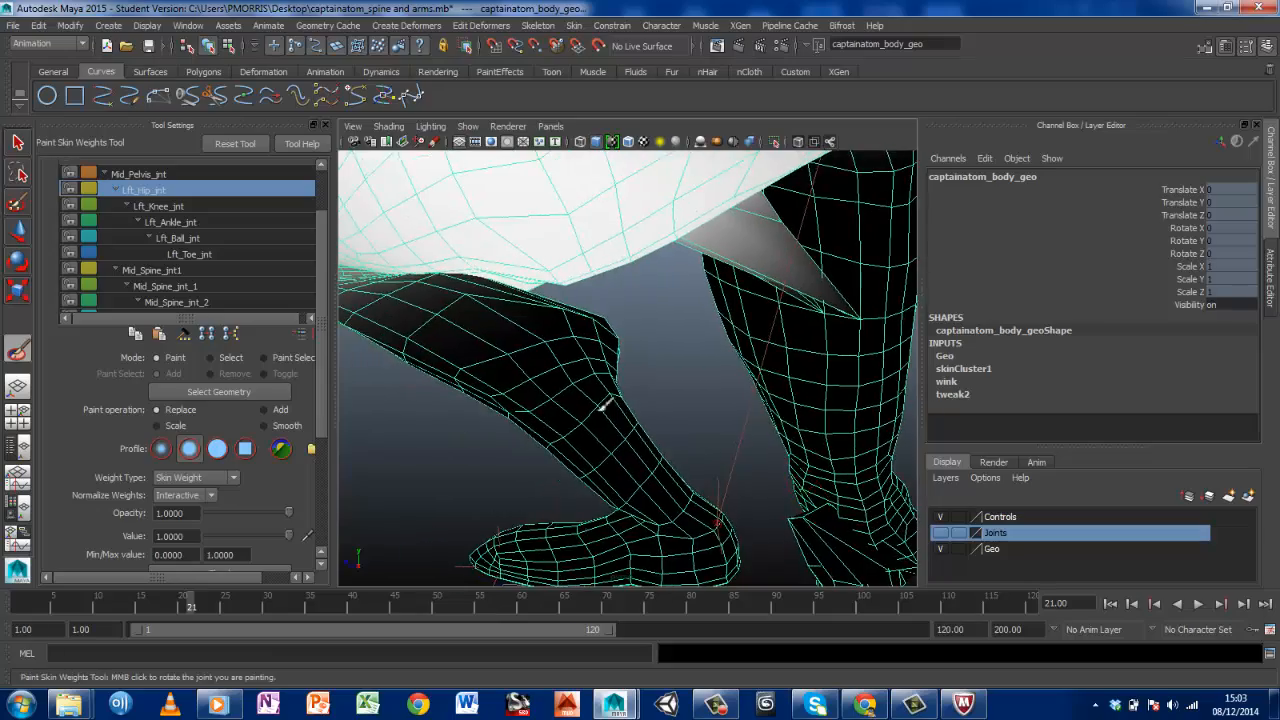
middle_click_drag(601, 408, 806, 494, "alt")
left_click_drag(450, 345, 640, 425, "alt")
middle_click_drag(710, 428, 807, 425, "alt")
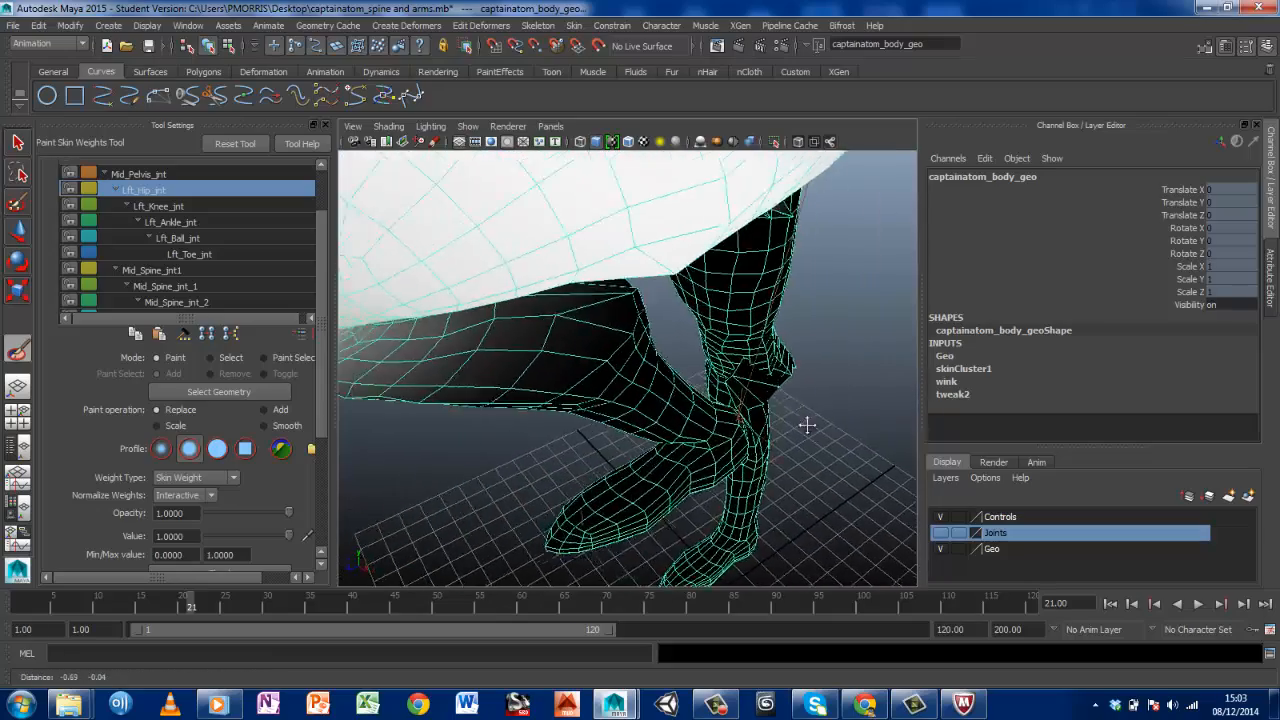
middle_click_drag(540, 380, 760, 455, "alt")
left_click_drag(555, 418, 720, 375, "alt")
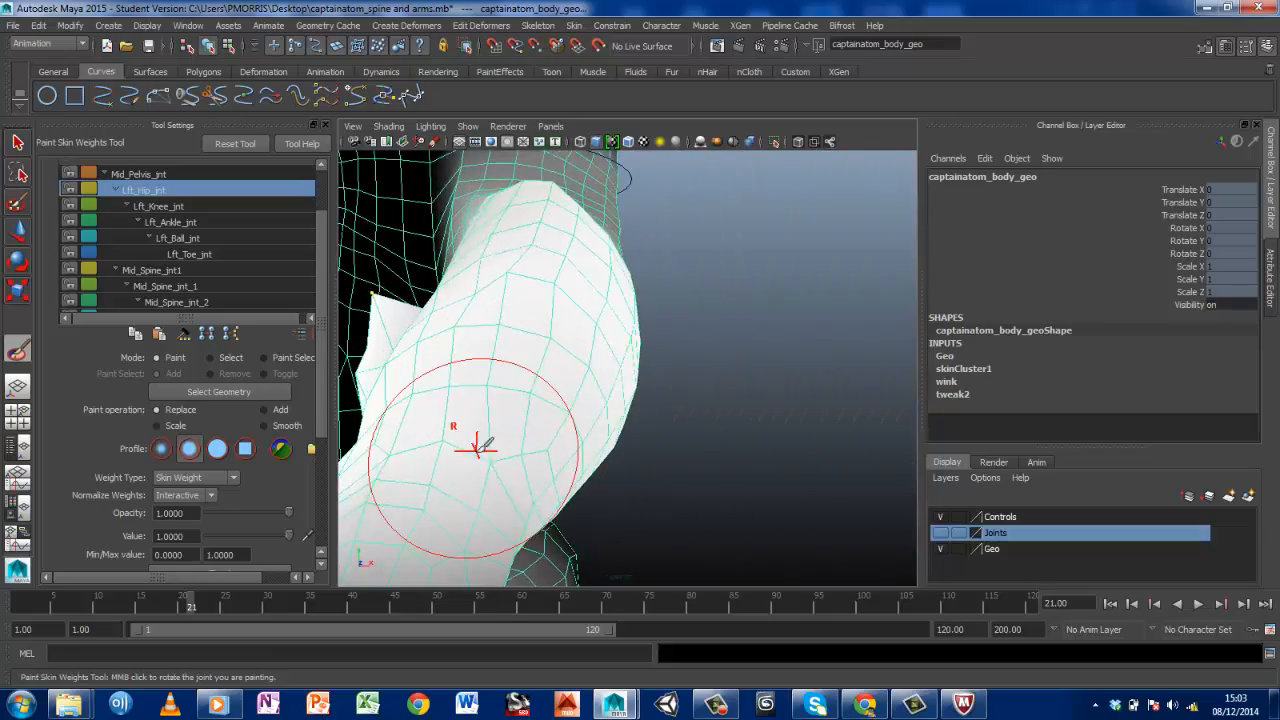
middle_click_drag(478, 450, 526, 246, "alt")
left_click_drag(429, 349, 633, 355, "alt")
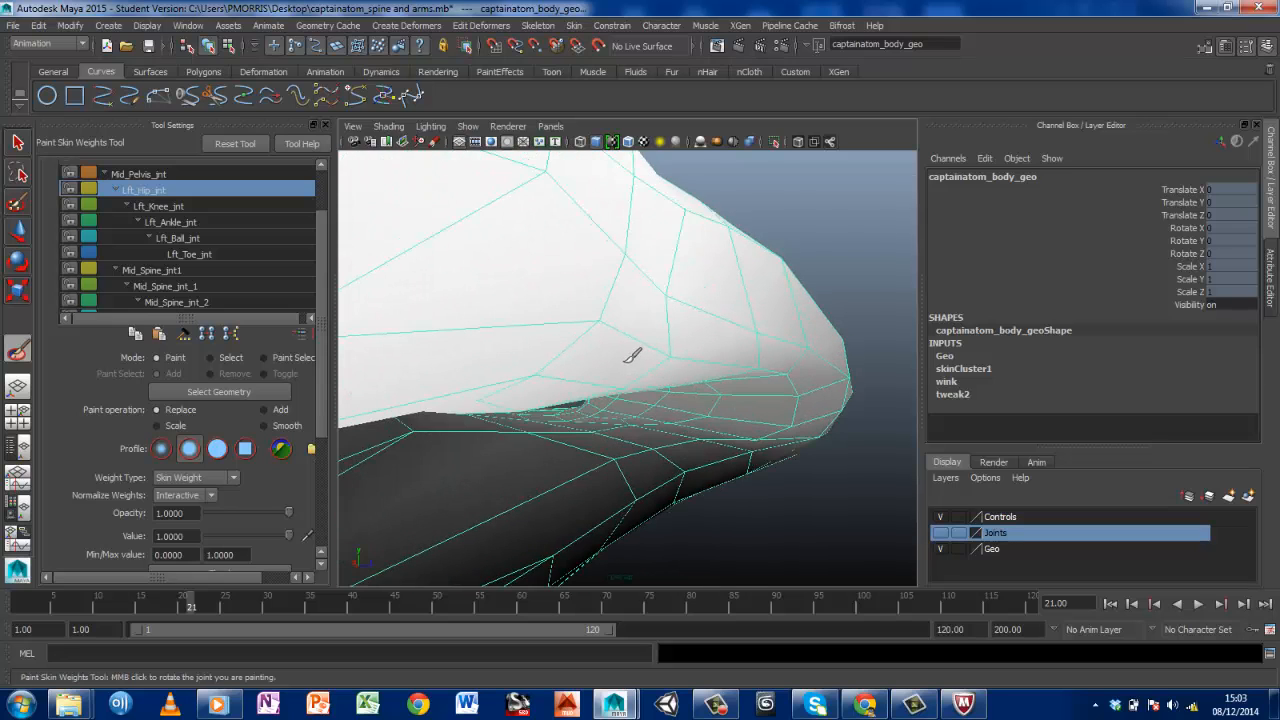
scroll(632, 357, "down", 3)
mouse_move(582, 404)
left_mouse_down("alt")
mouse_move(523, 412)
mouse_move(548, 398)
left_mouse_up("alt")
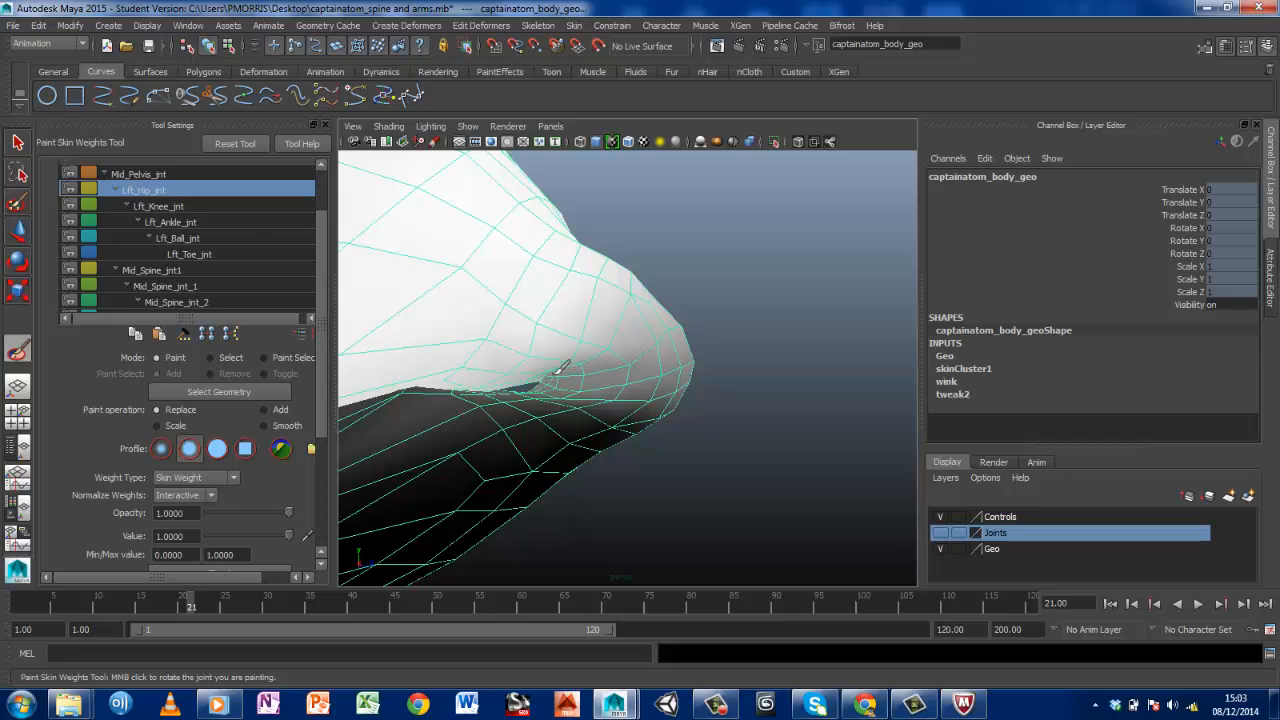
Make Lft_Knee_jnt the painted influence and set the paint operation to Smooth for the bent left knee
left_click(150, 206)
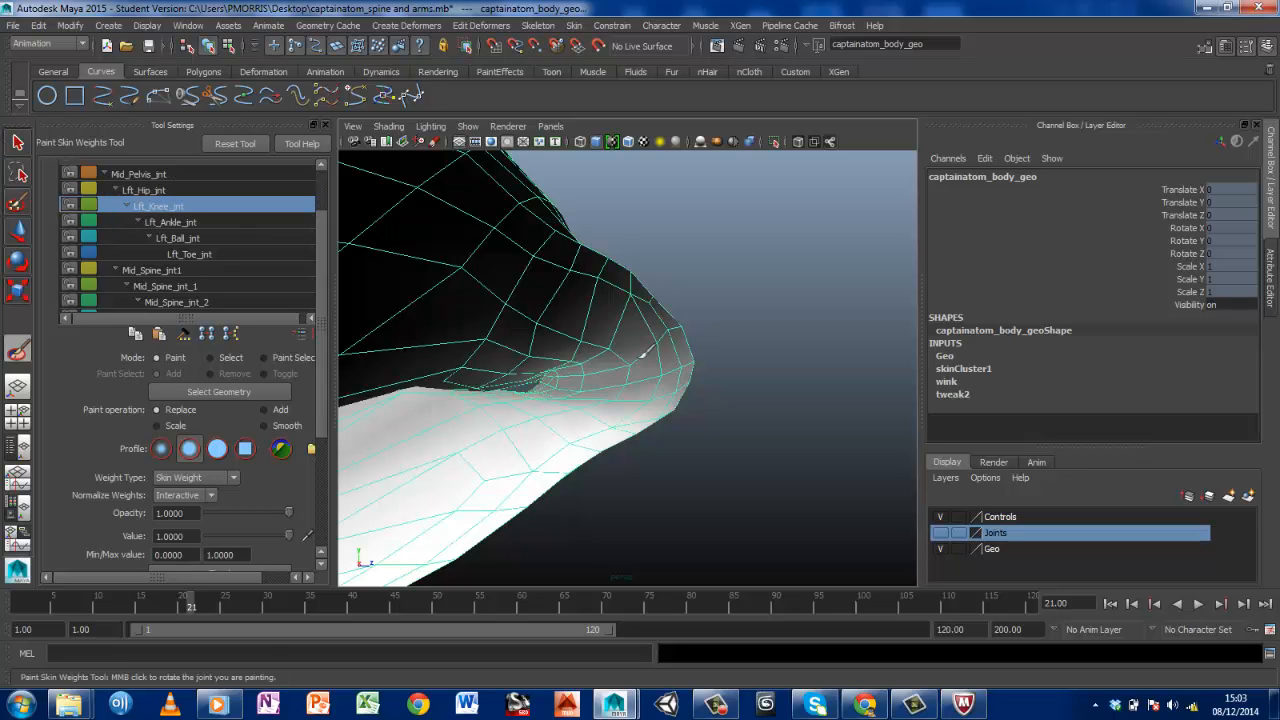
mouse_move(648, 385)
left_mouse_down("alt")
mouse_move(563, 391)
mouse_move(690, 386)
mouse_move(655, 391)
left_mouse_up("alt")
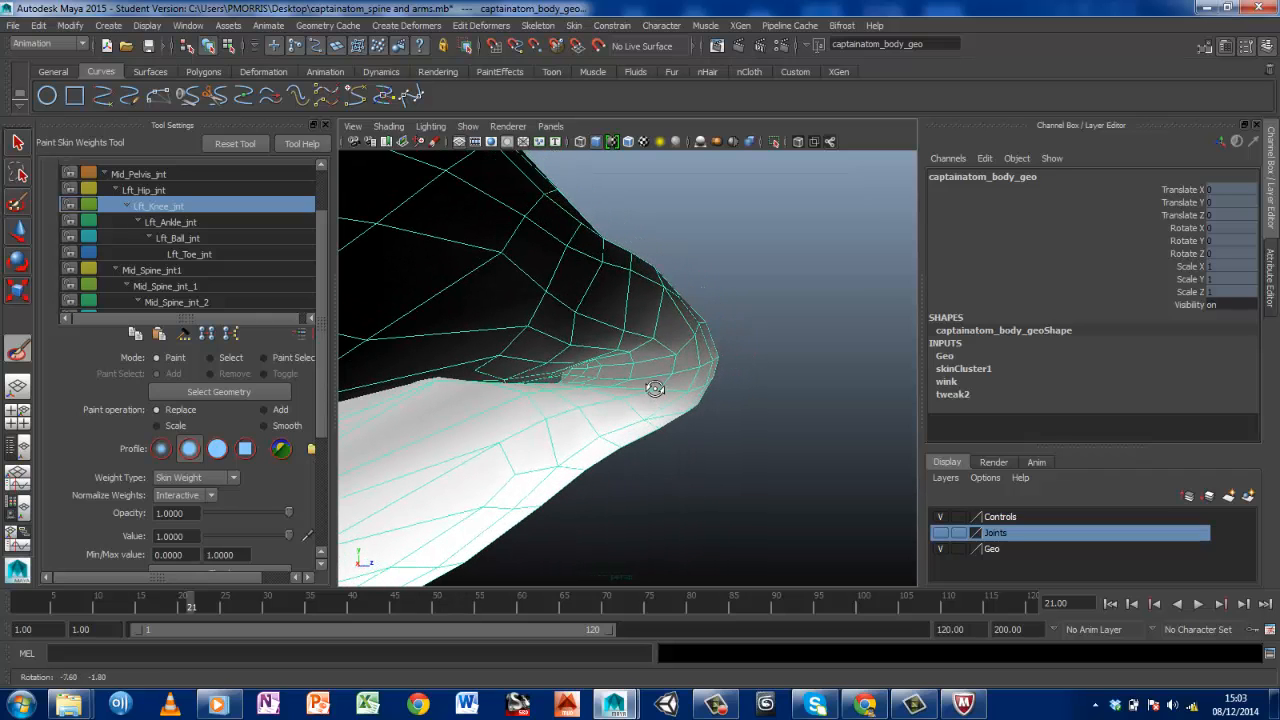
left_click(265, 424)
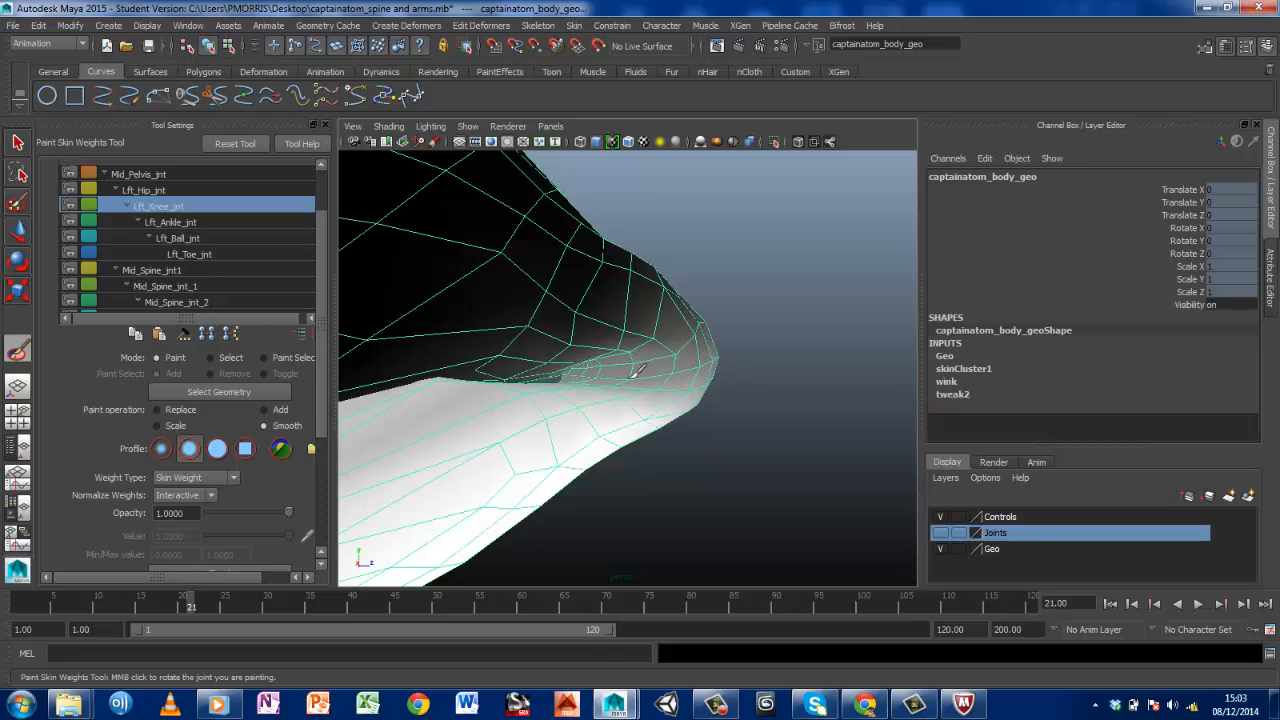
left_click_drag(645, 370, 436, 392, "alt")
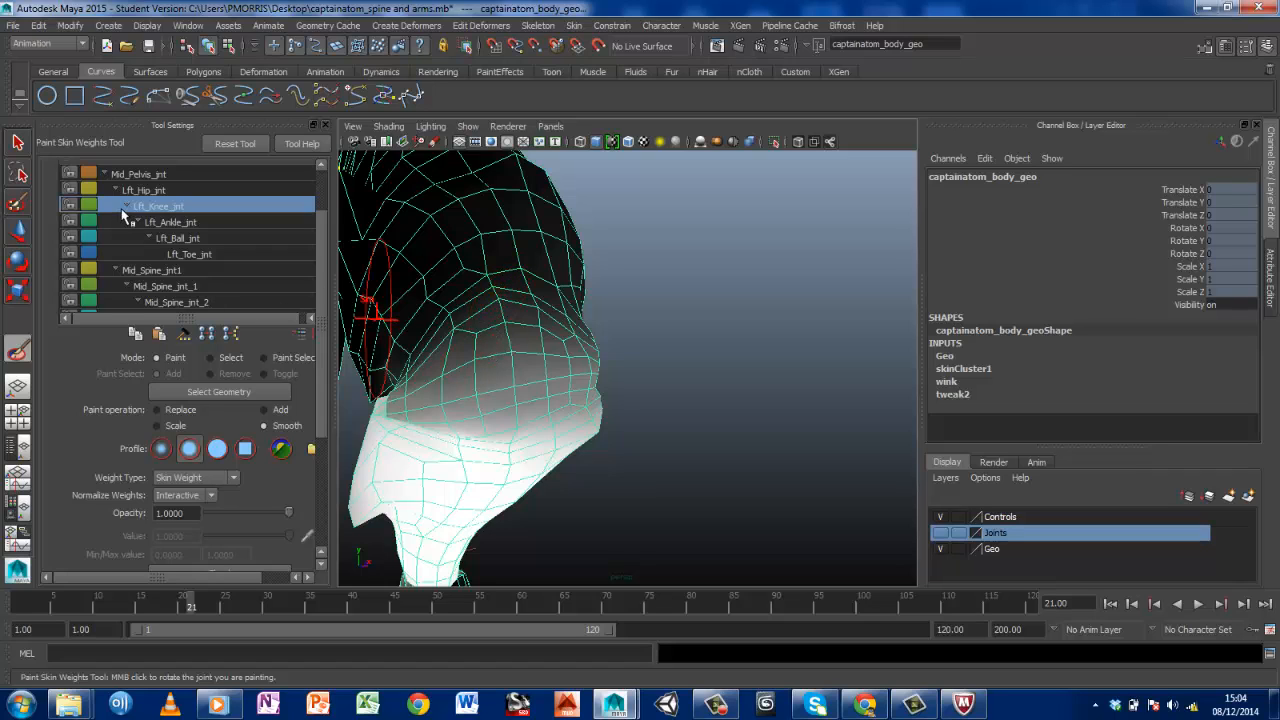
Compare the Lft_Ankle_jnt and Lft_Knee_jnt influences and inspect the knee weights along the crease behind the bent left knee
left_click(161, 222)
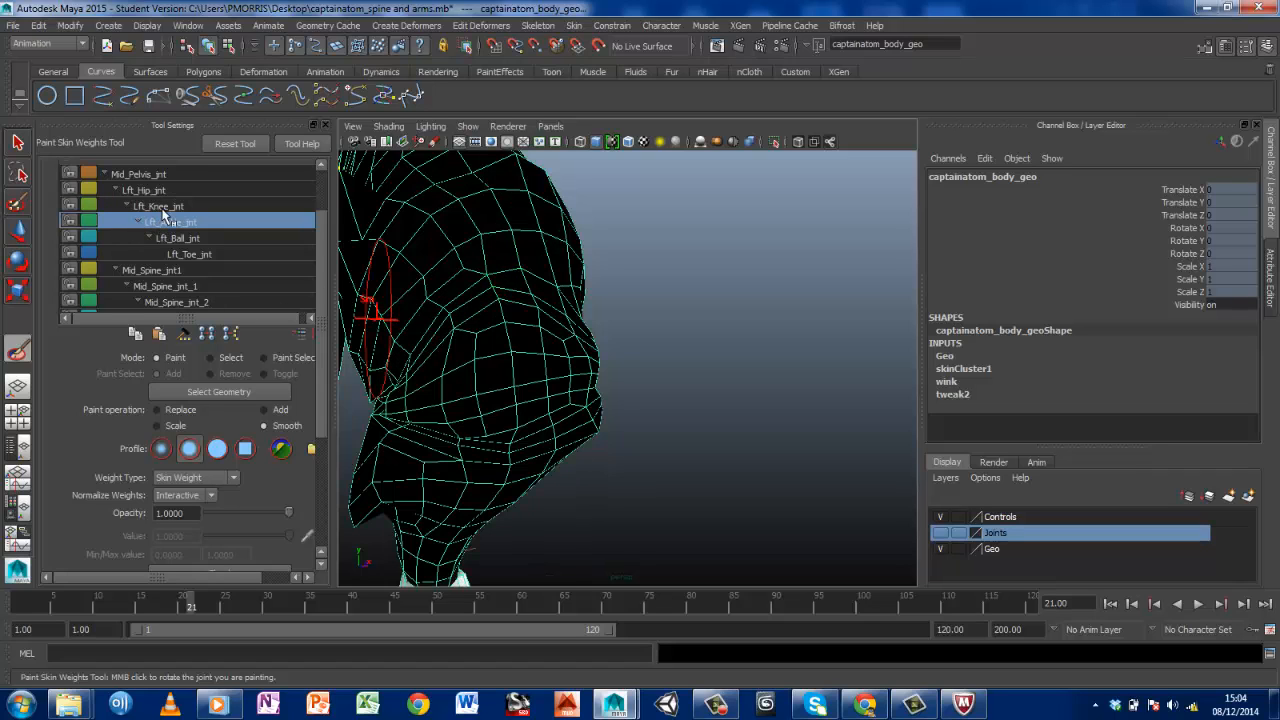
left_click(162, 206)
scroll(405, 342, "up", 5)
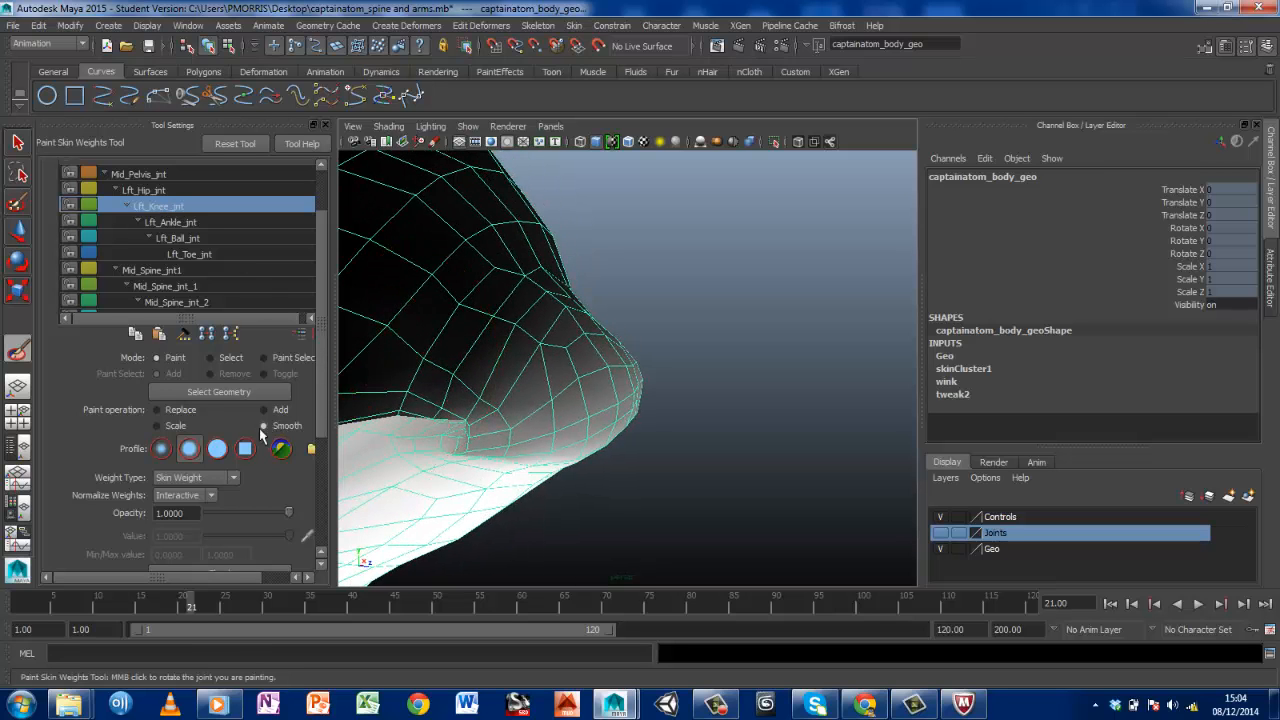
left_click(263, 425)
mouse_move(357, 500)
left_mouse_down("alt")
mouse_move(400, 357)
mouse_move(535, 348)
left_mouse_up("alt")
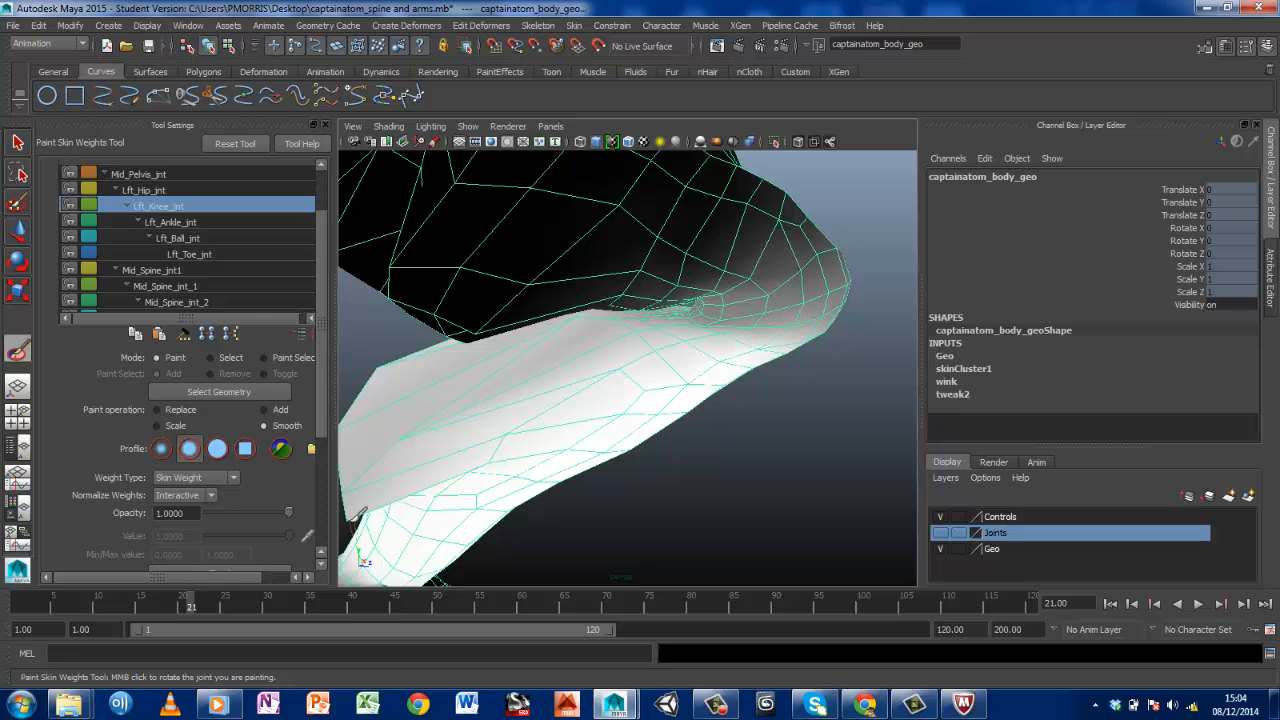
left_click_drag(357, 515, 493, 515, "alt")
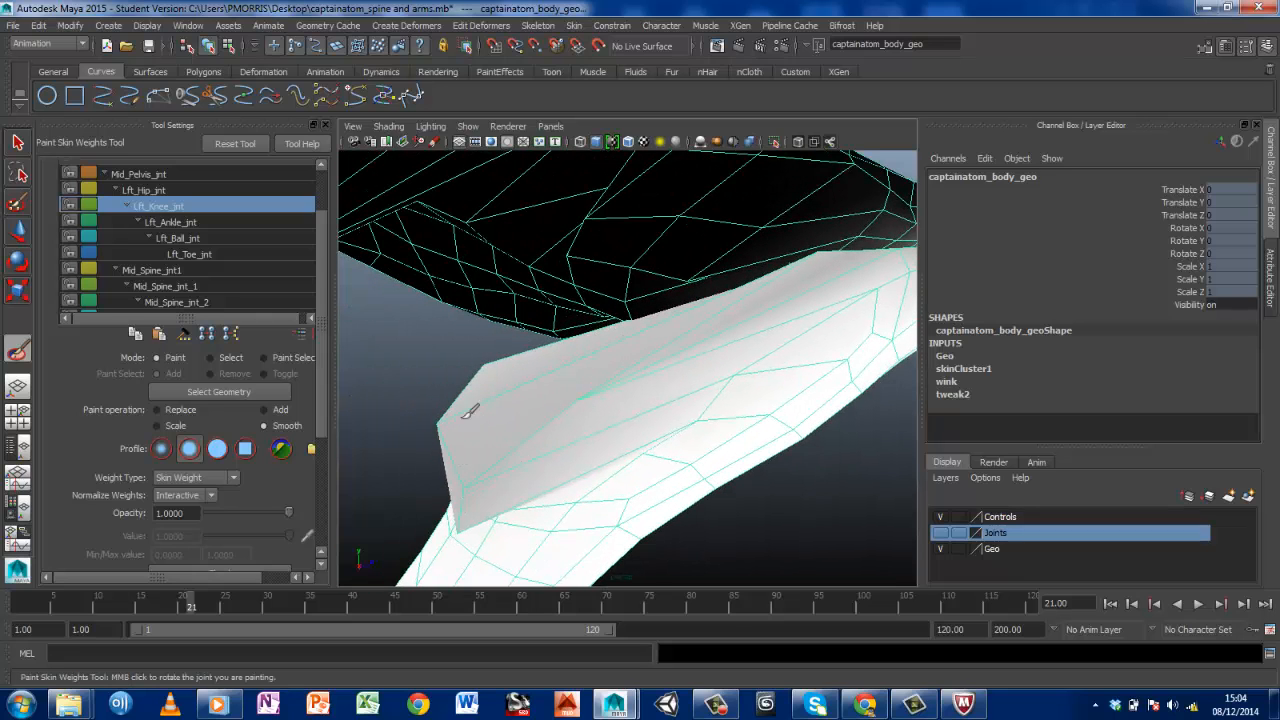
left_click_drag(668, 313, 423, 360, "alt")
mouse_move(525, 366)
left_mouse_down("alt")
mouse_move(503, 386)
mouse_move(521, 395)
left_mouse_up("alt")
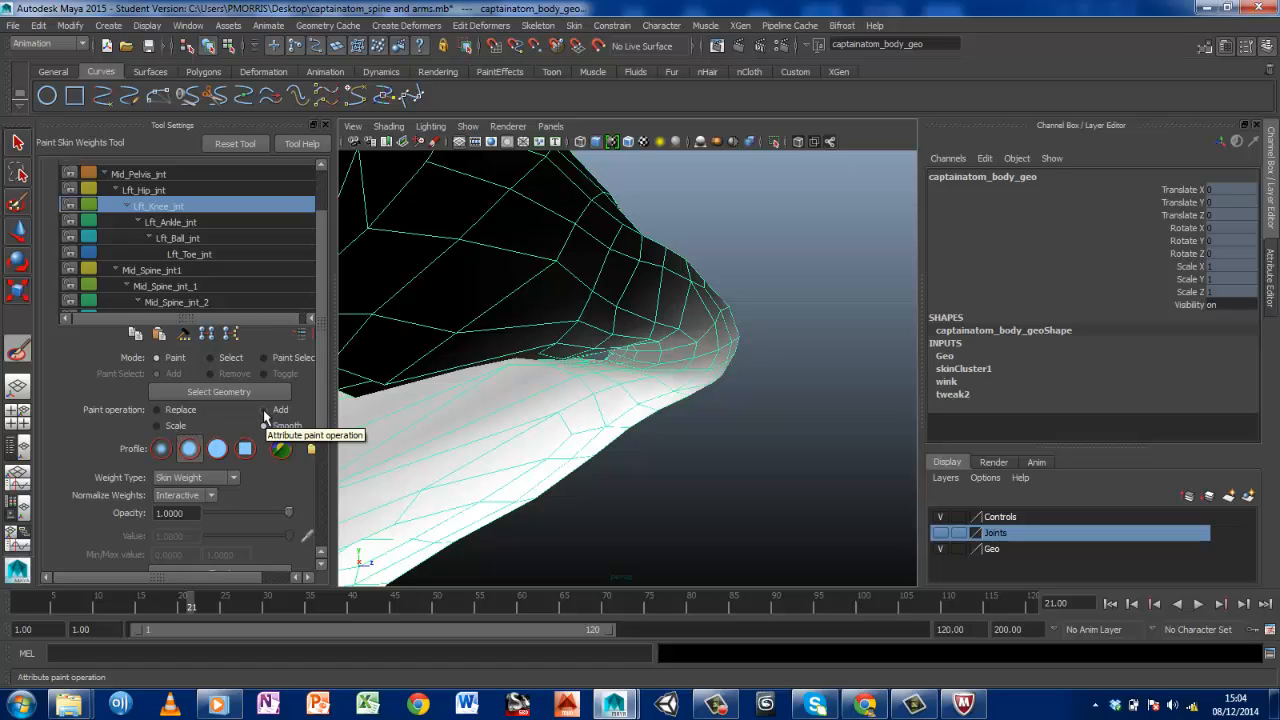
Set the Lft_Knee_jnt paint operation to Add with an opacity of 0.2
left_click(264, 410)
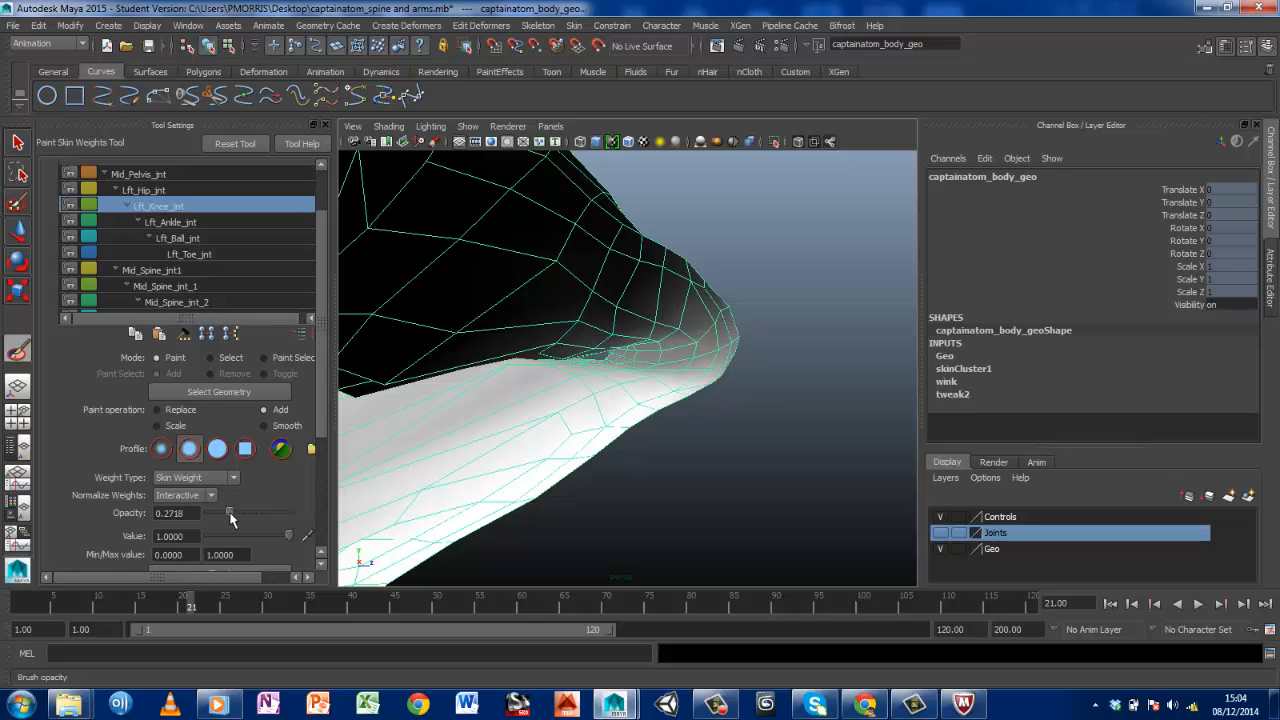
left_click_drag(199, 513, 137, 513)
type("0.2")
key("Return")
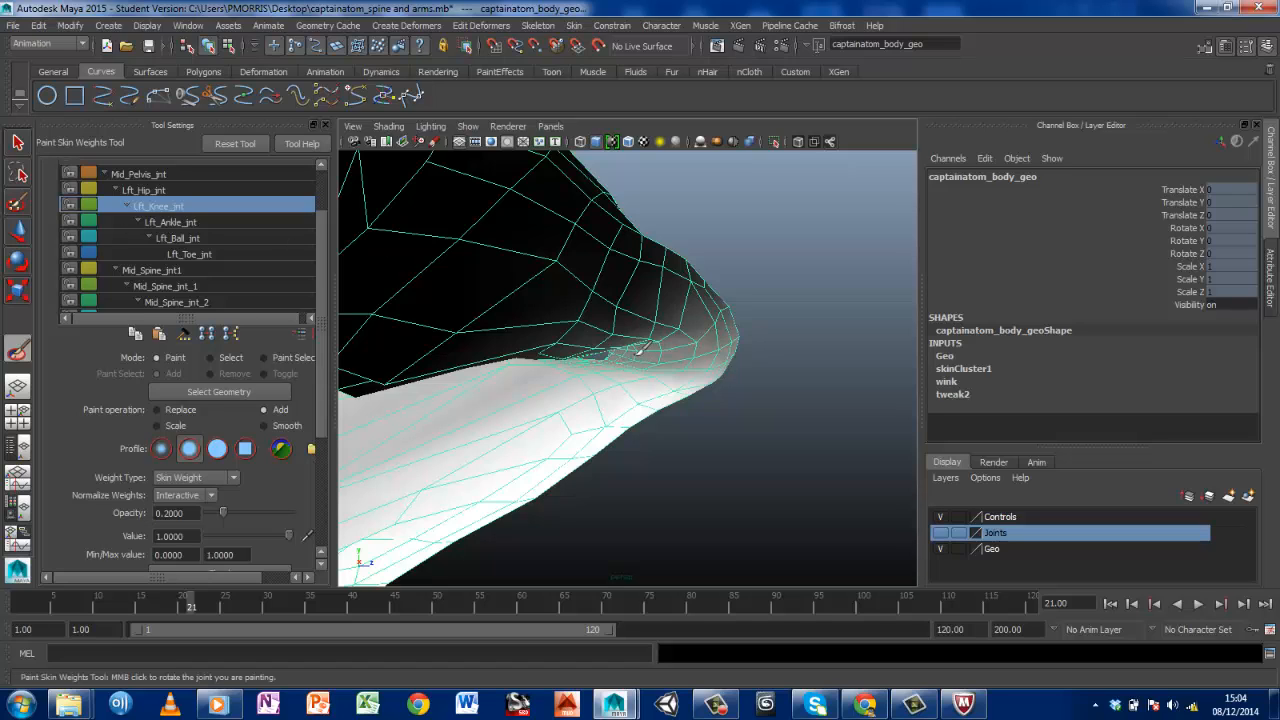
Examine the bent left knee and the crease behind it from several angles, with and without the weight shading
right_click_drag(594, 363, 560, 383, "alt")
middle_click_drag(560, 383, 736, 330, "alt")
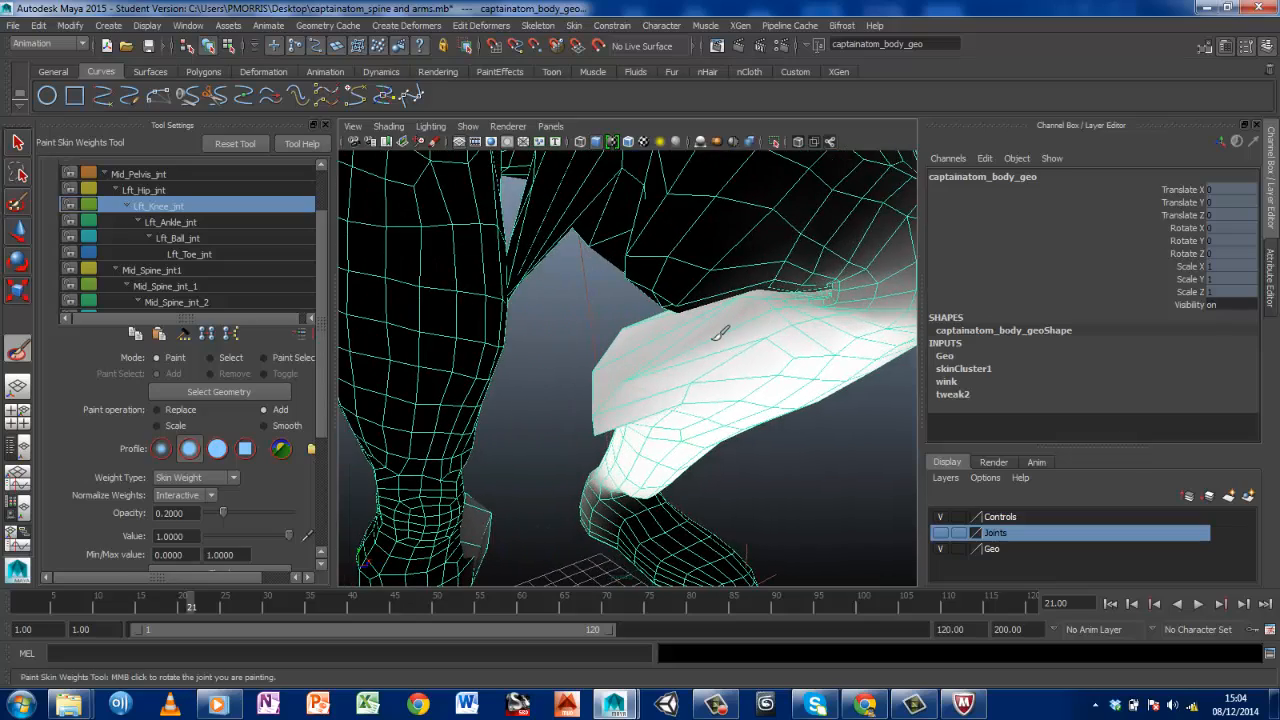
scroll(719, 333, "down", 10)
scroll(722, 333, "up", 6)
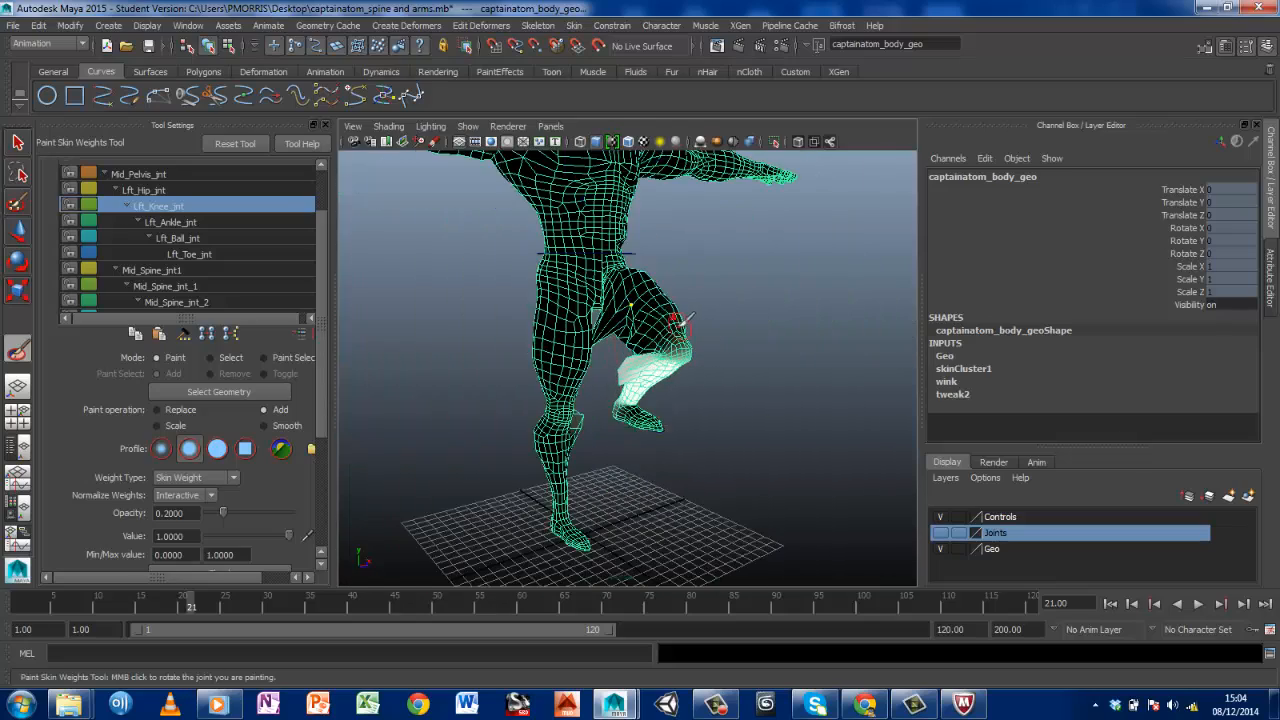
left_click(18, 142)
right_click_drag(679, 265, 727, 253)
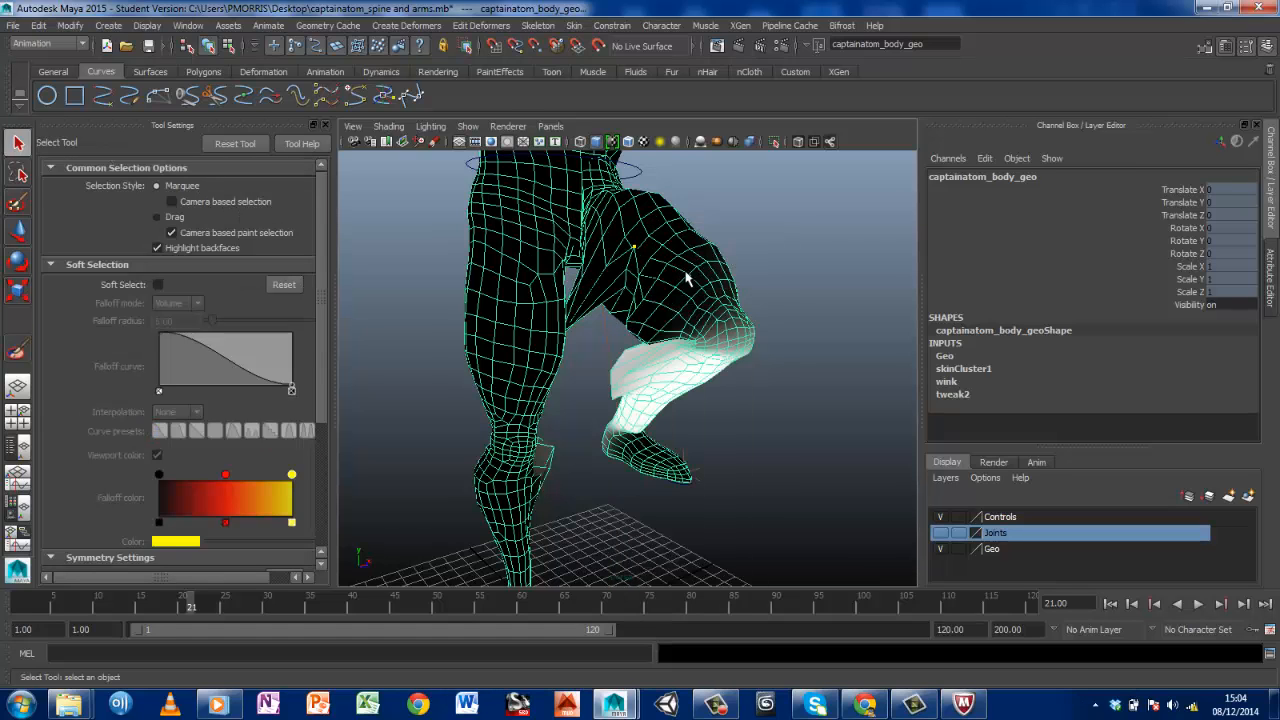
right_click_drag(724, 310, 657, 292)
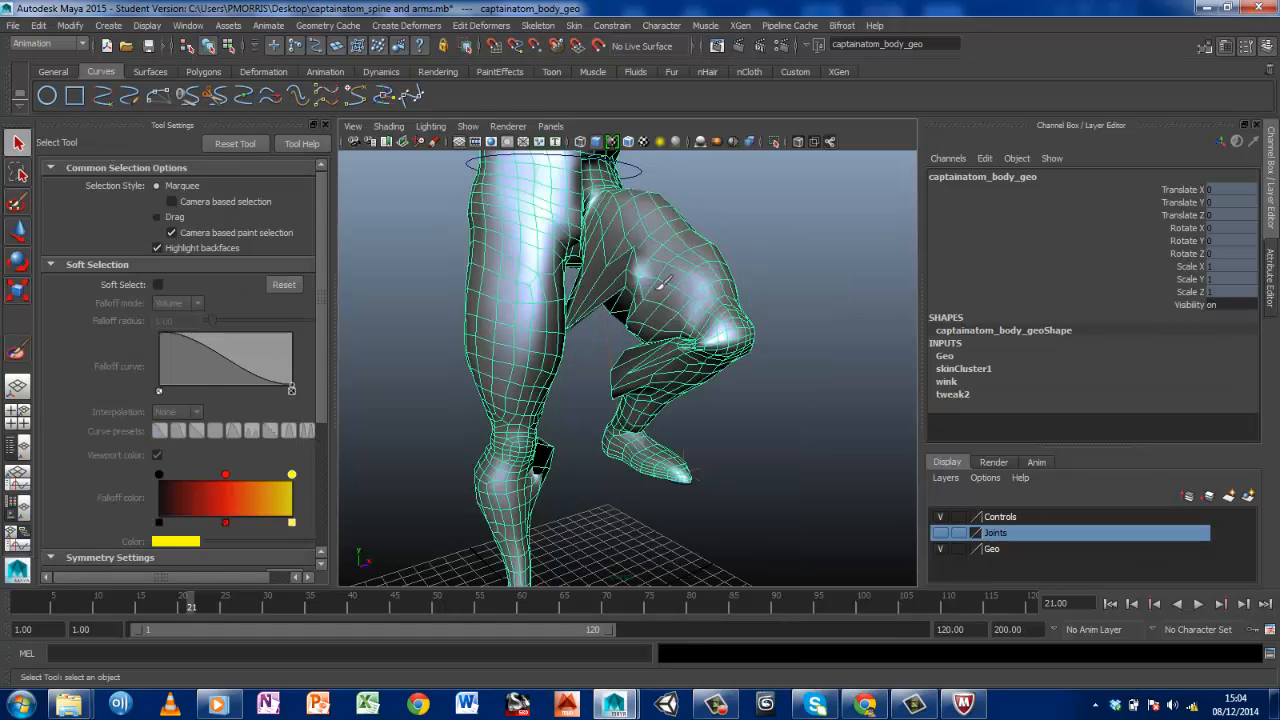
left_click_drag(668, 341, 738, 343, "alt")
scroll(667, 343, "up", 5)
middle_click_drag(660, 336, 443, 400, "alt")
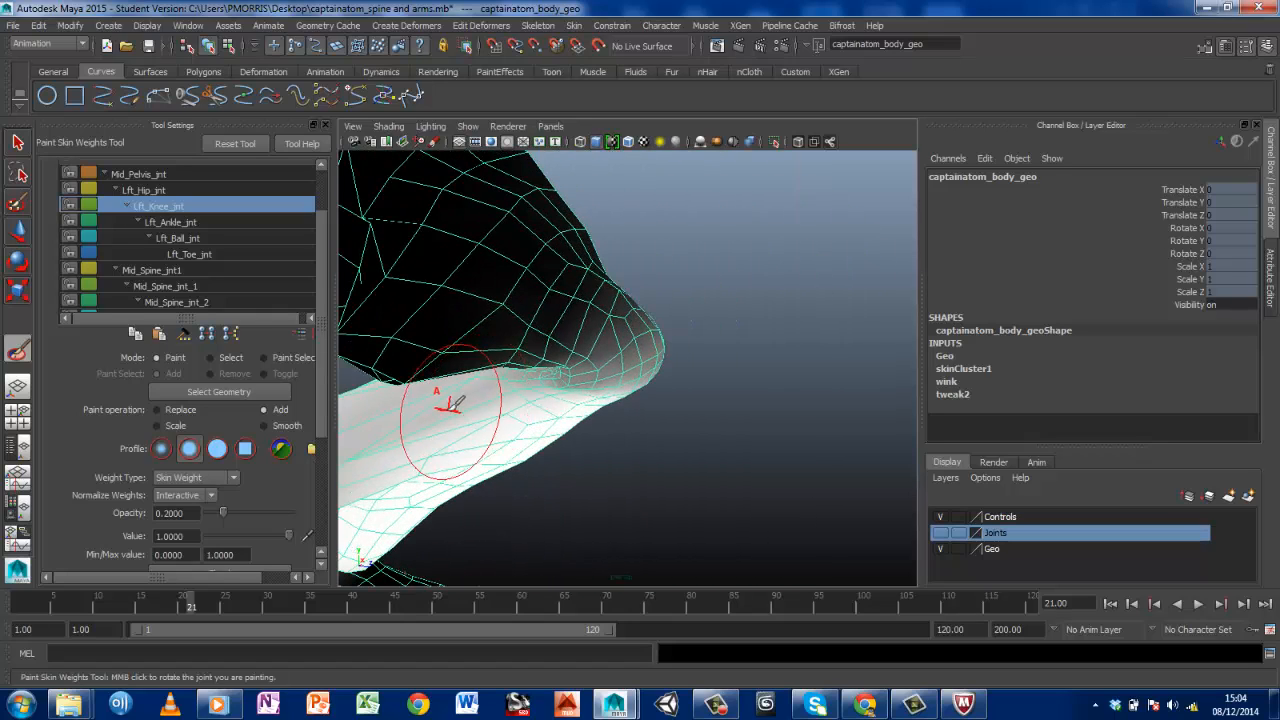
Smooth the Lft_Knee_jnt weights along the crease behind the bent left knee at an opacity of 1
left_click(264, 426)
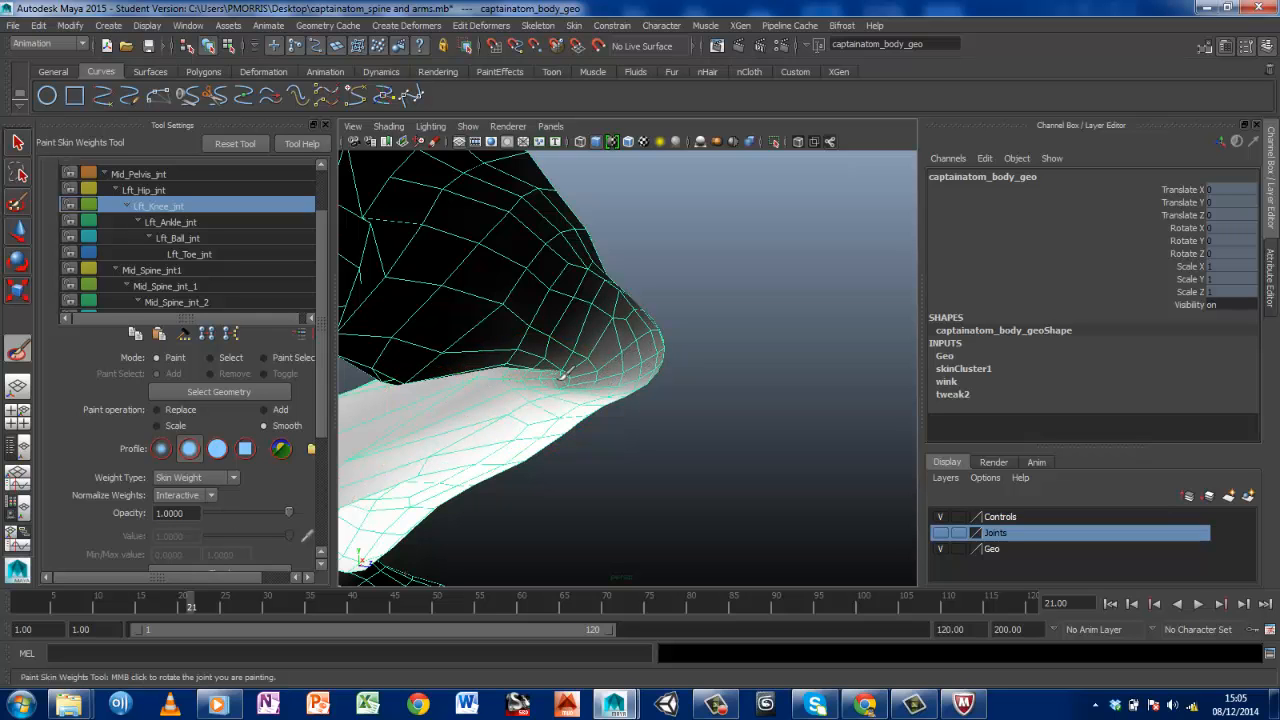
mouse_move(562, 375)
middle_mouse_down()
mouse_move(571, 400)
mouse_move(586, 371)
mouse_move(614, 366)
mouse_move(646, 386)
mouse_move(640, 366)
middle_mouse_up()
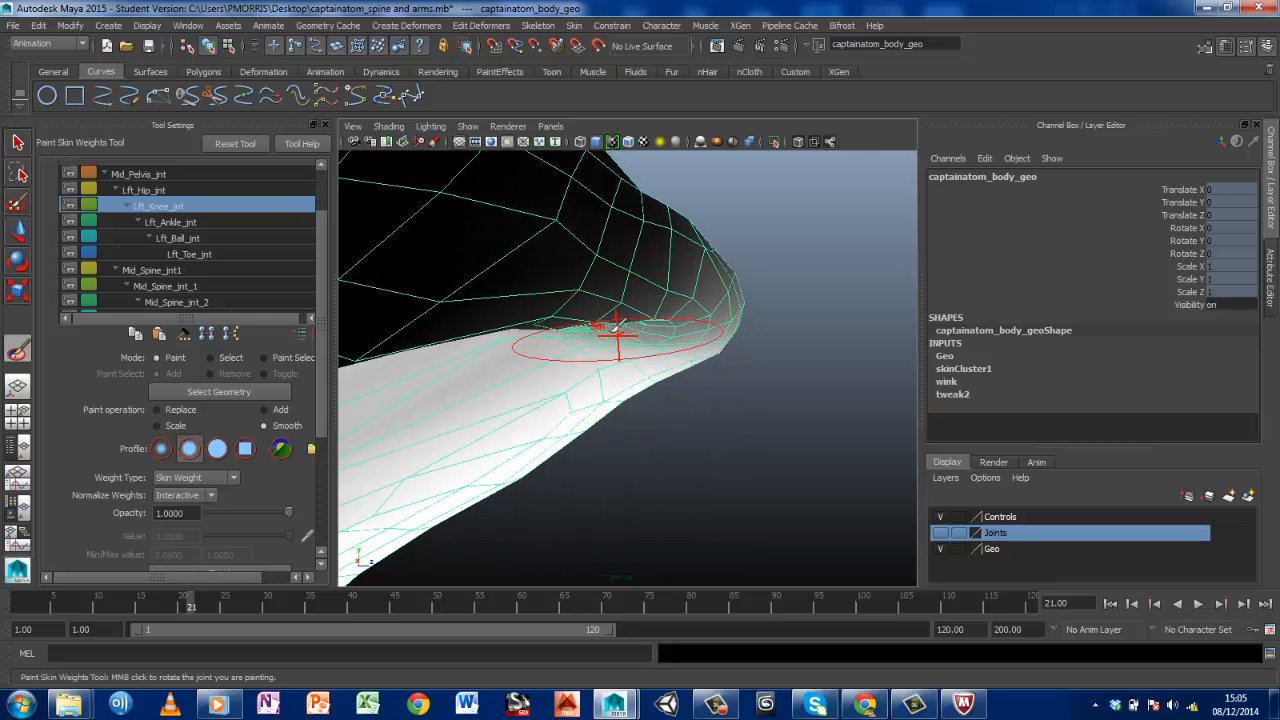
left_click(622, 316)
left_click(632, 314)
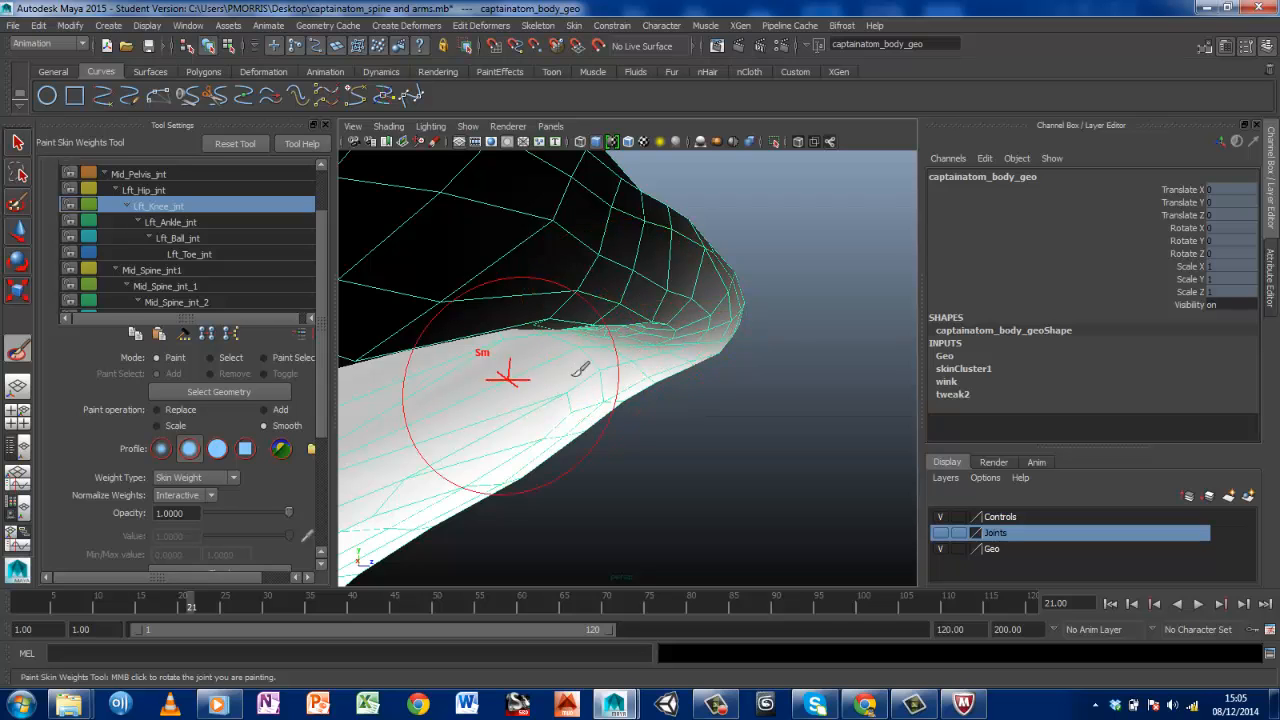
left_click(603, 367)
left_click(605, 371)
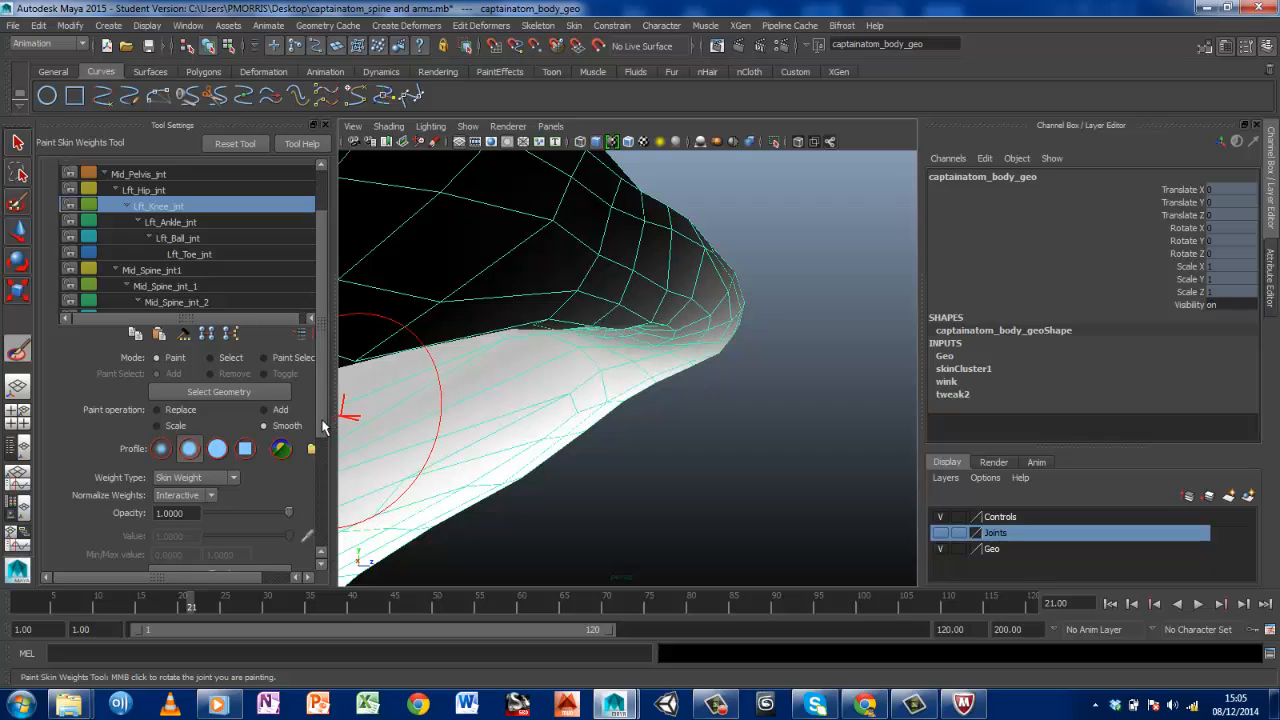
Reduce the paint brush's upper radius to 0.1 in the stroke settings
left_click_drag(323, 425, 343, 535)
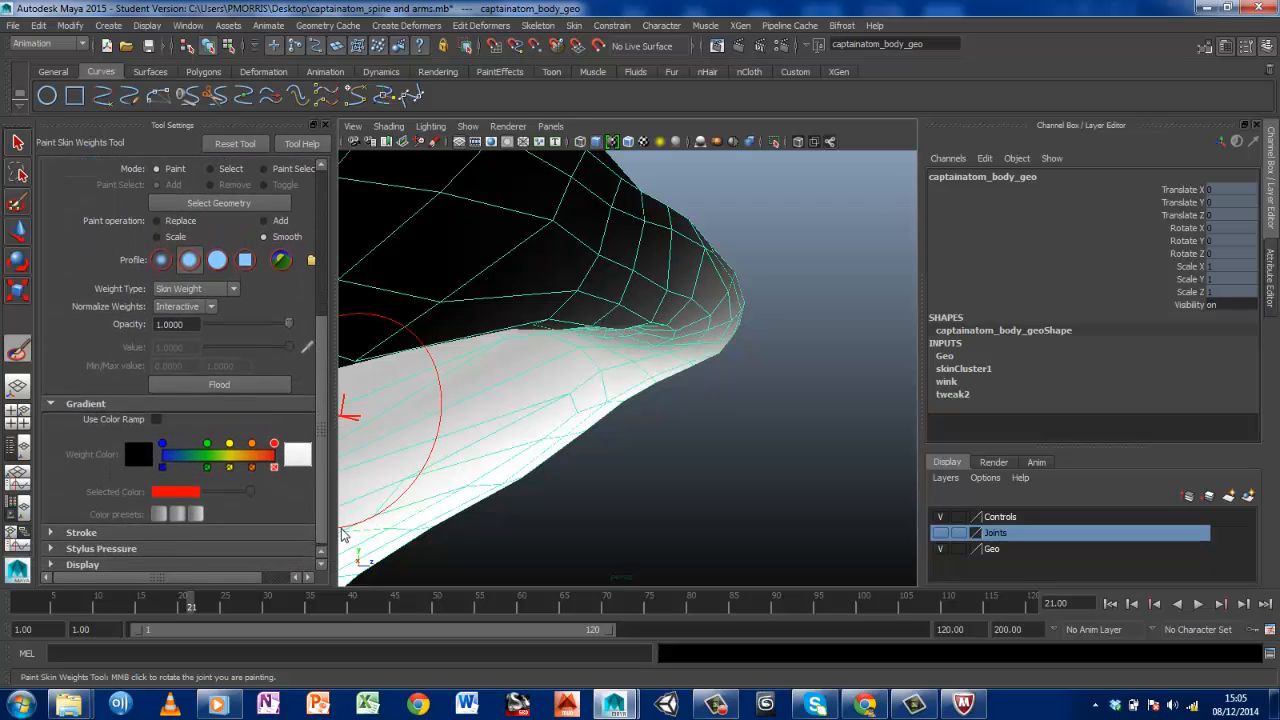
left_click(51, 530)
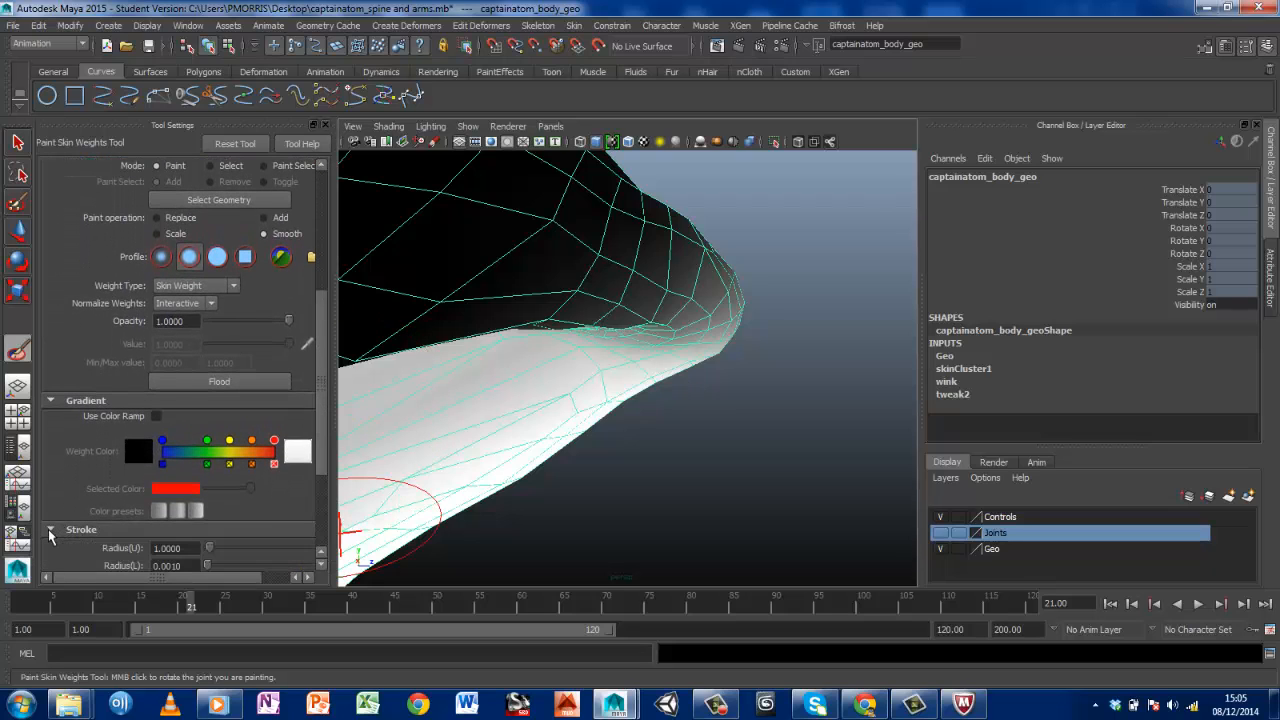
scroll(210, 400, "down", 3)
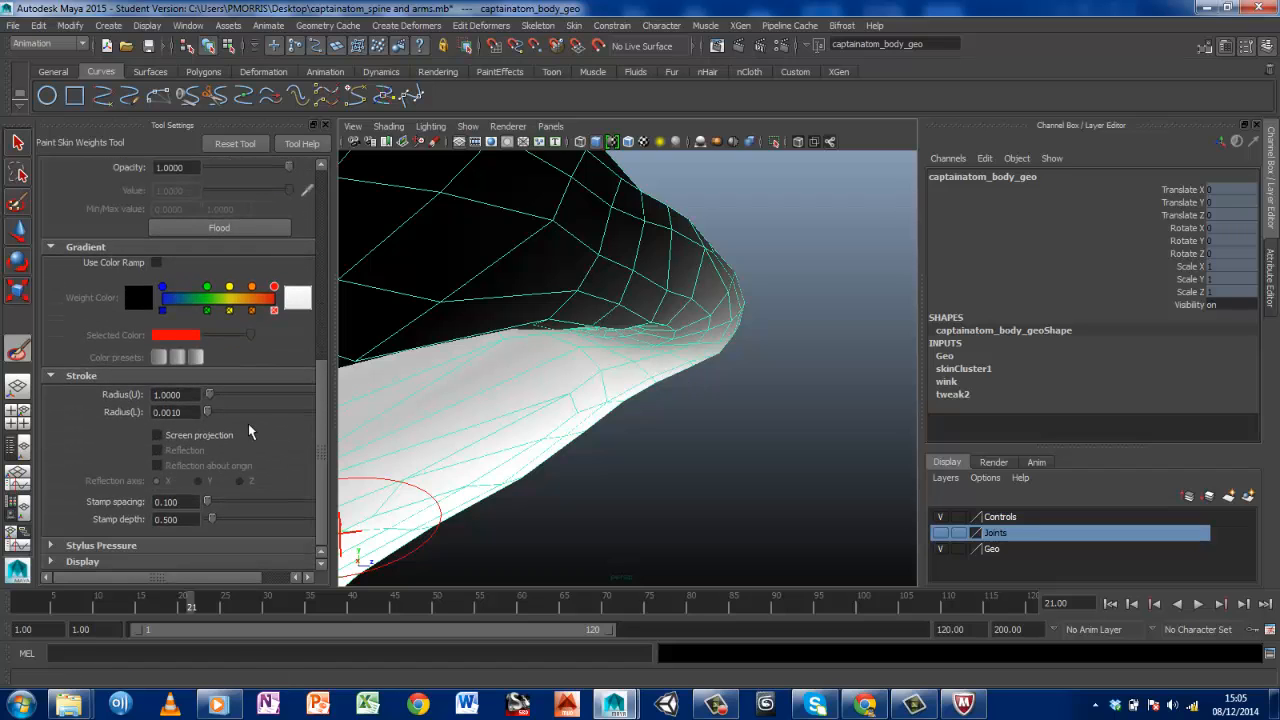
mouse_move(210, 396)
left_mouse_down()
mouse_move(232, 396)
mouse_move(210, 397)
left_mouse_up()
double_click(165, 395)
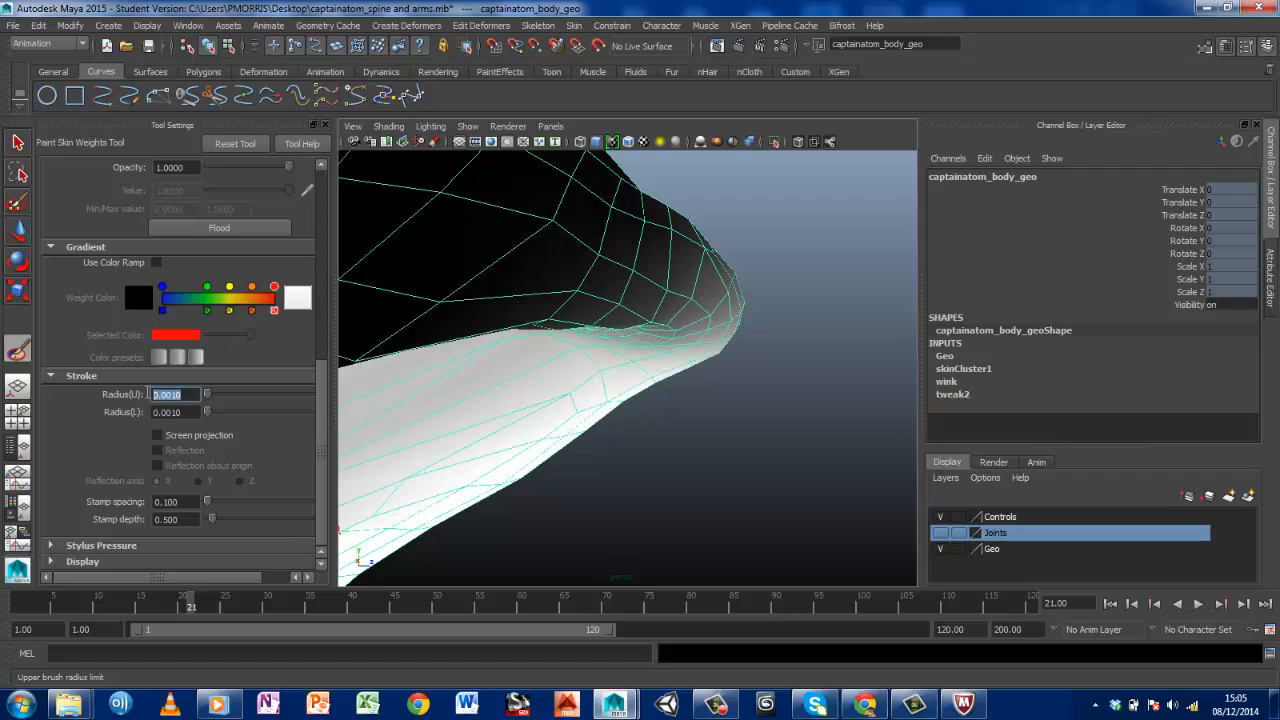
type("0.1")
key("Return")
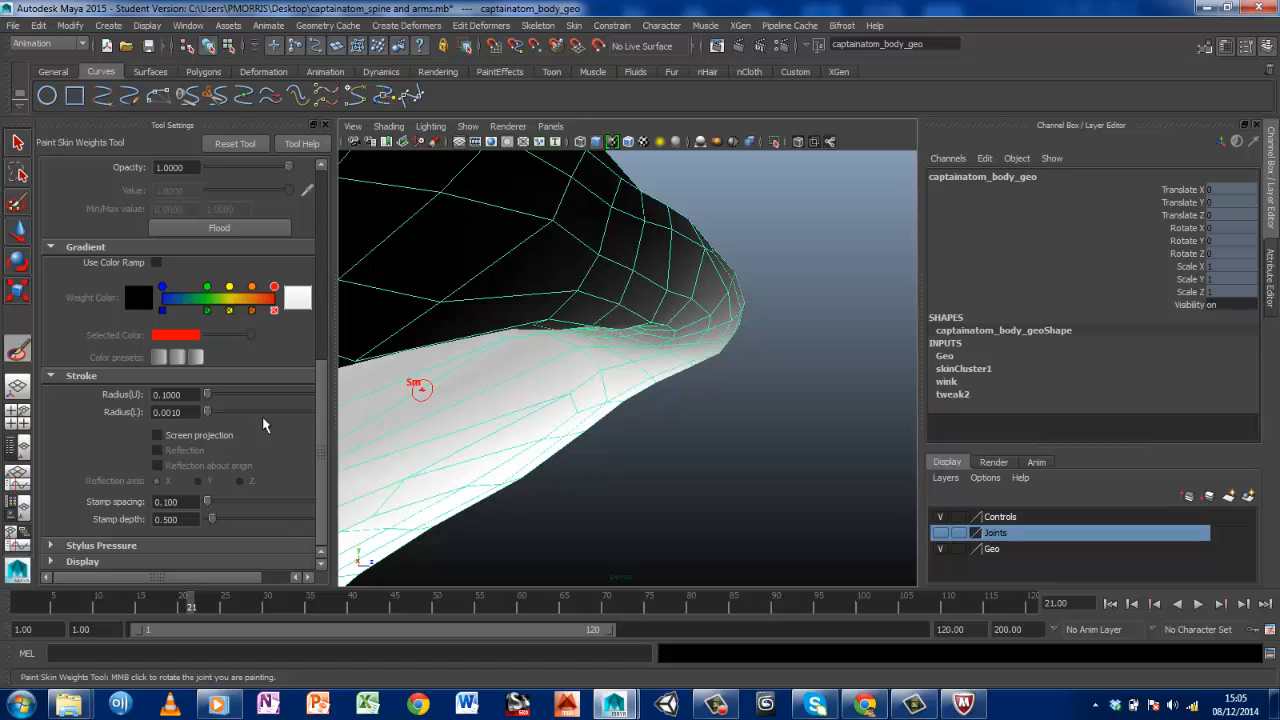
Try adding Lft_Knee_jnt weight at 0.2 opacity to the crease behind the knee, and undo the stroke
scroll(320, 305, "up", 3)
scroll(320, 305, "up", 2)
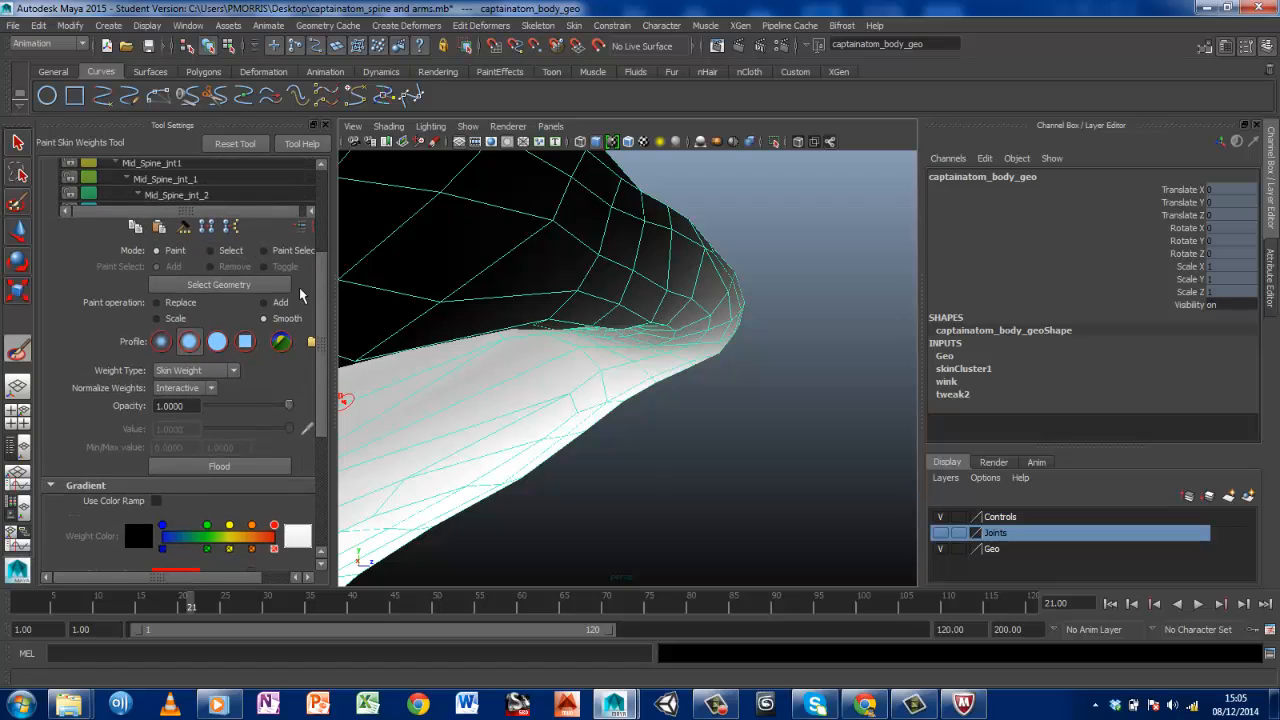
left_click(263, 302)
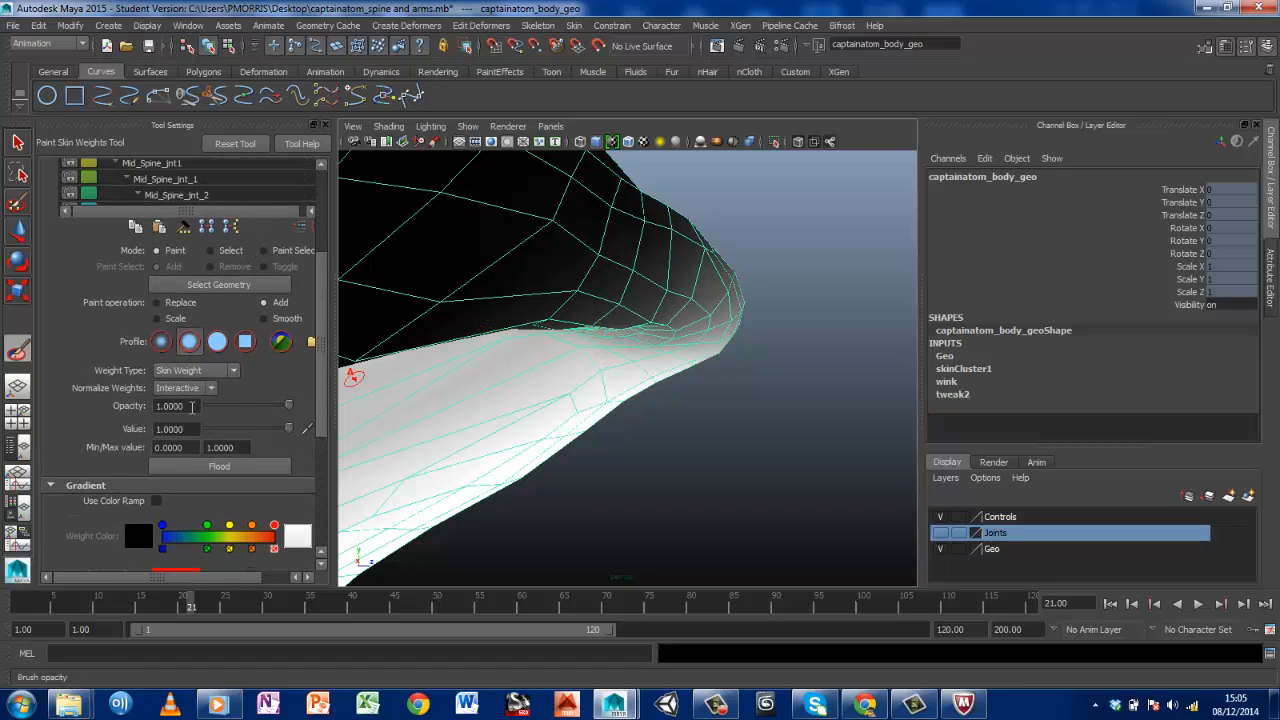
left_click(172, 406)
type("0.2")
key("Return")
left_click_drag(562, 370, 618, 336)
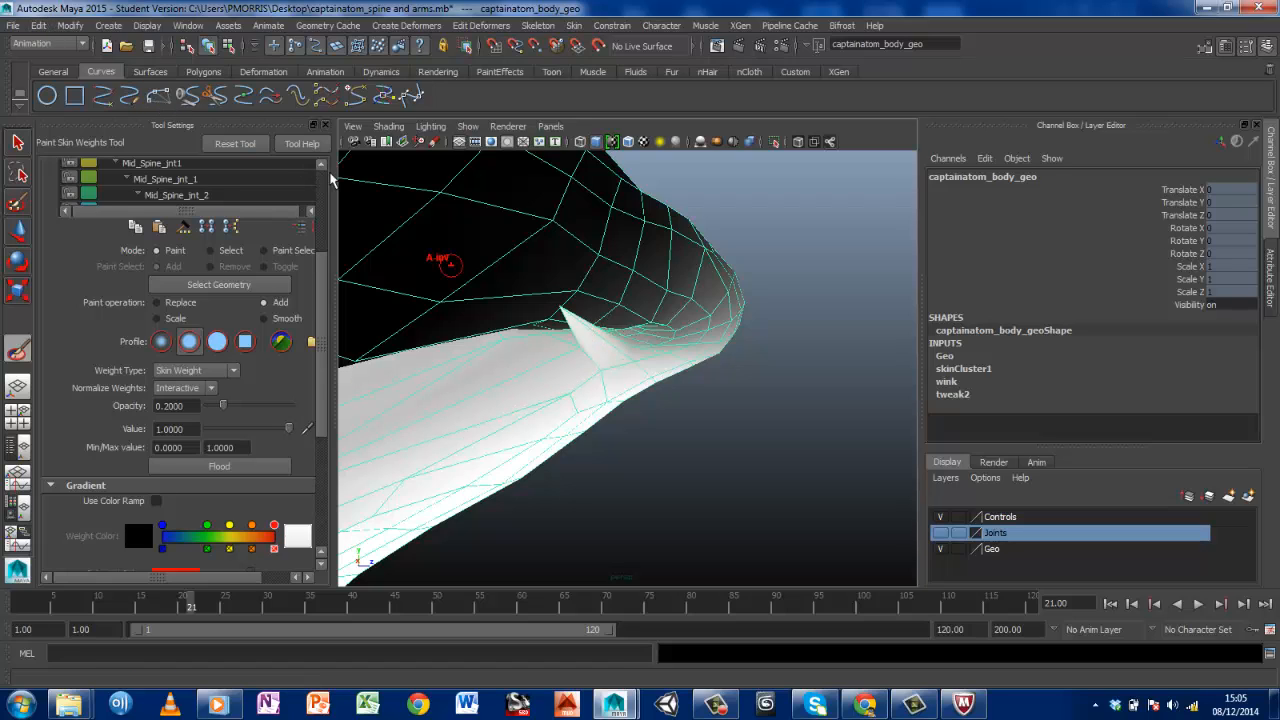
key("ctrl+z")
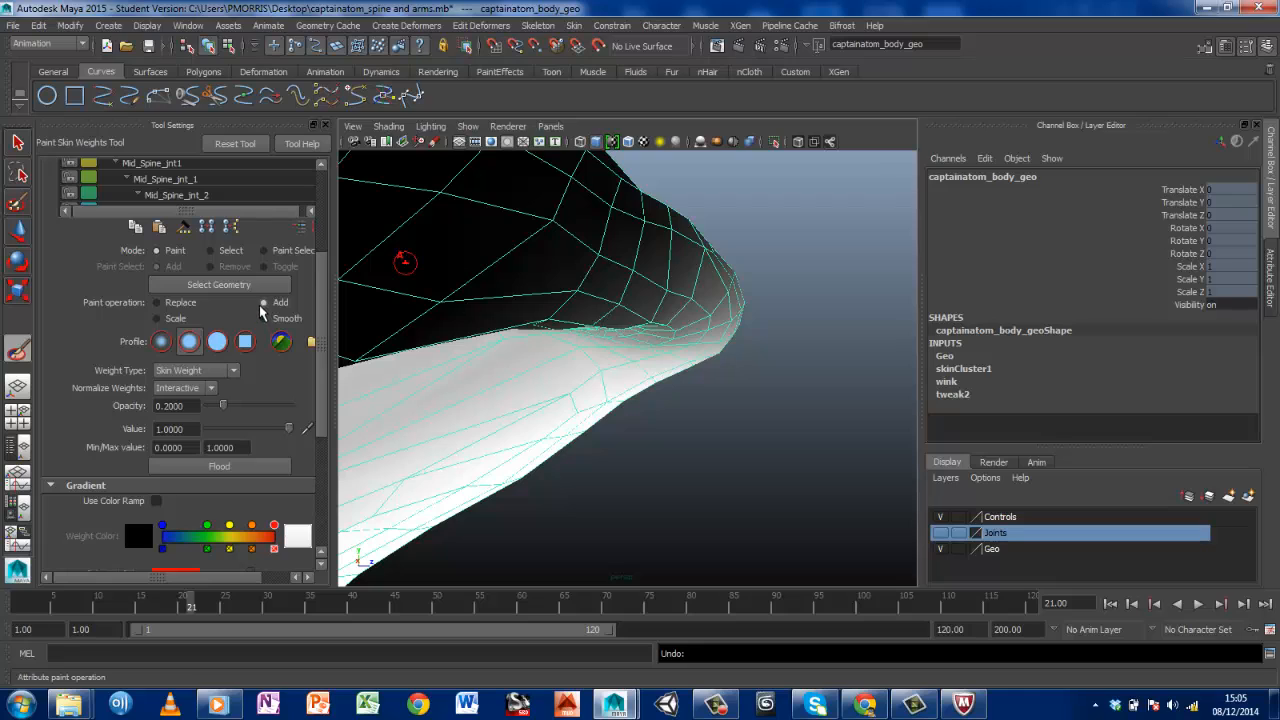
Try the Scale paint operation on the knee crease and compare it with the Add and Smooth operations
left_click(158, 320)
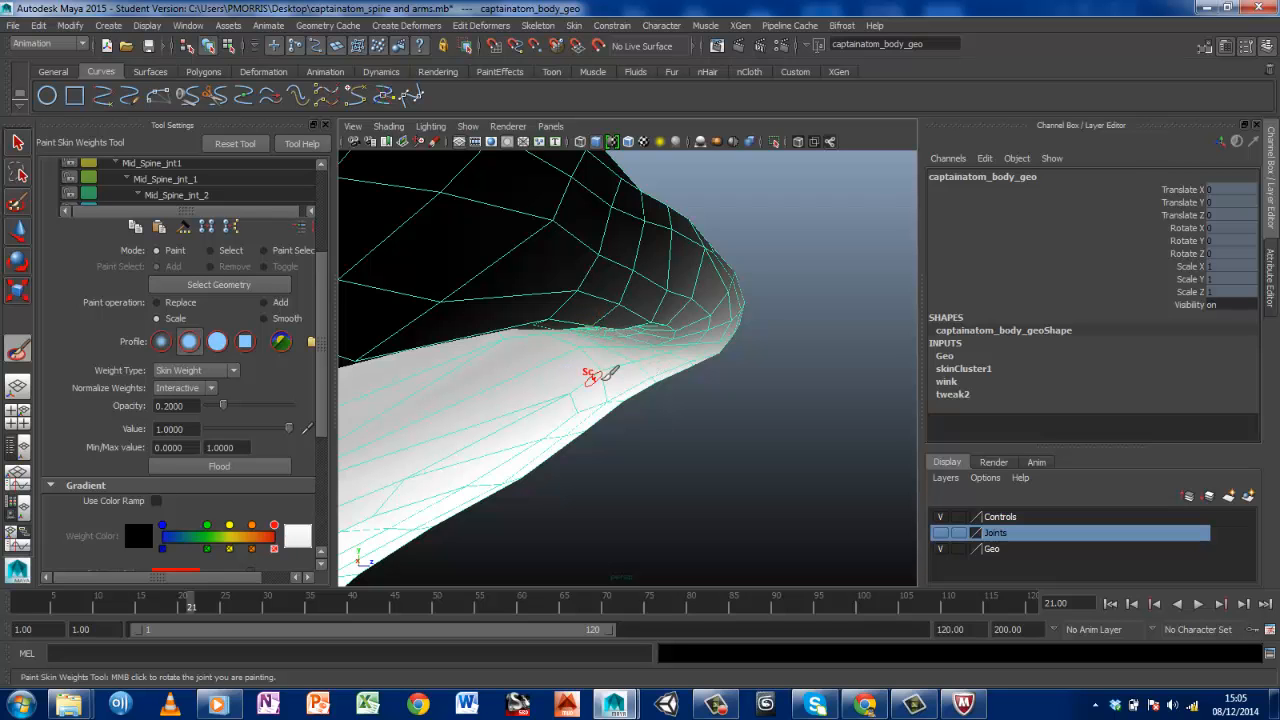
left_click_drag(617, 357, 643, 340, "alt")
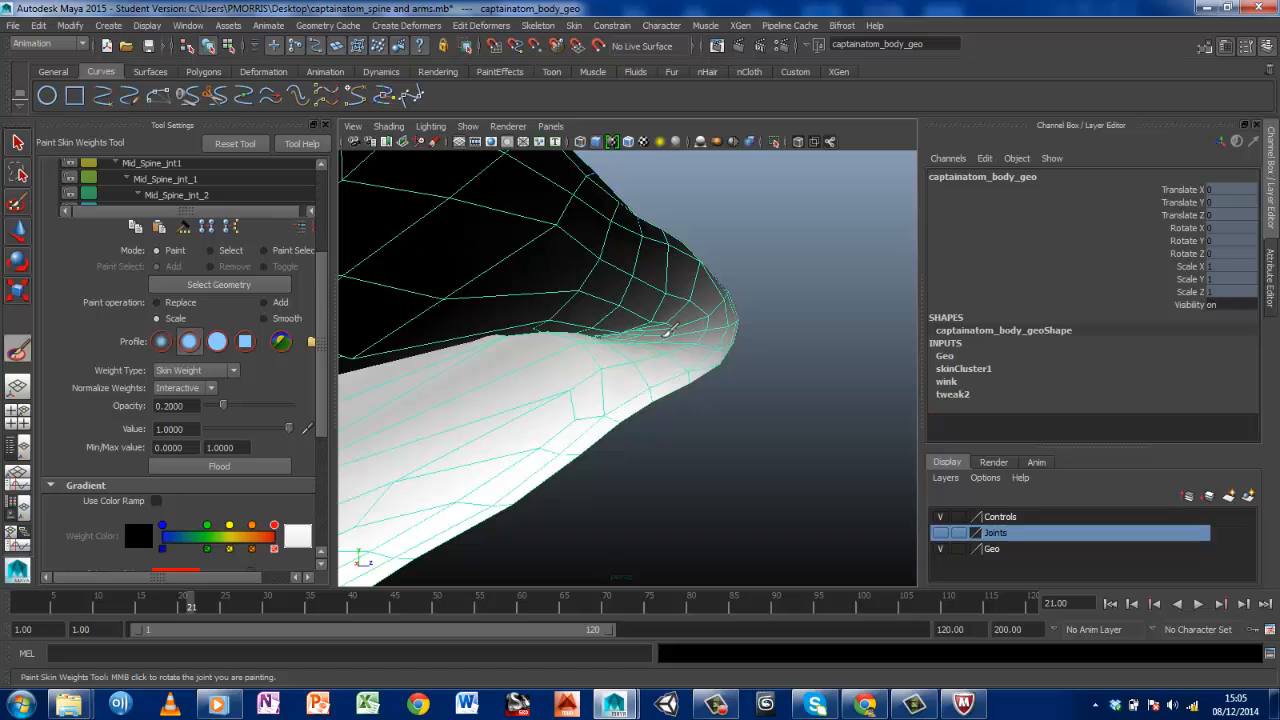
left_click(265, 303)
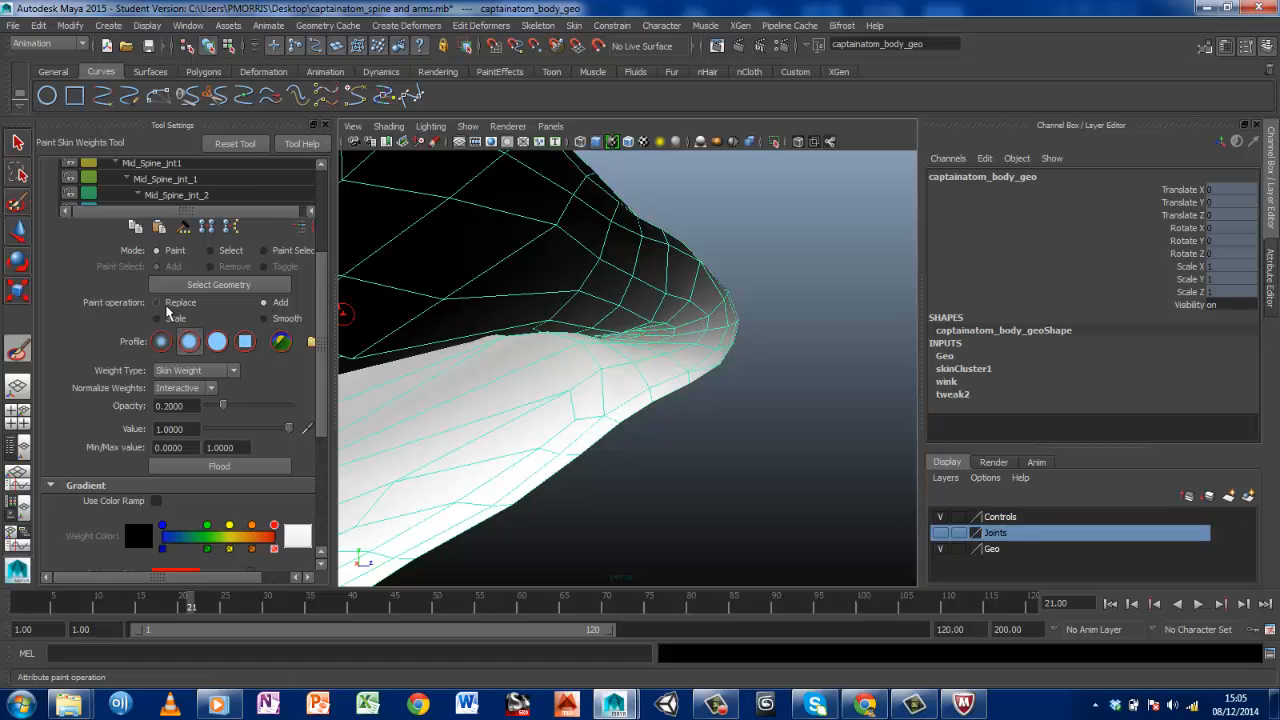
left_click(264, 318)
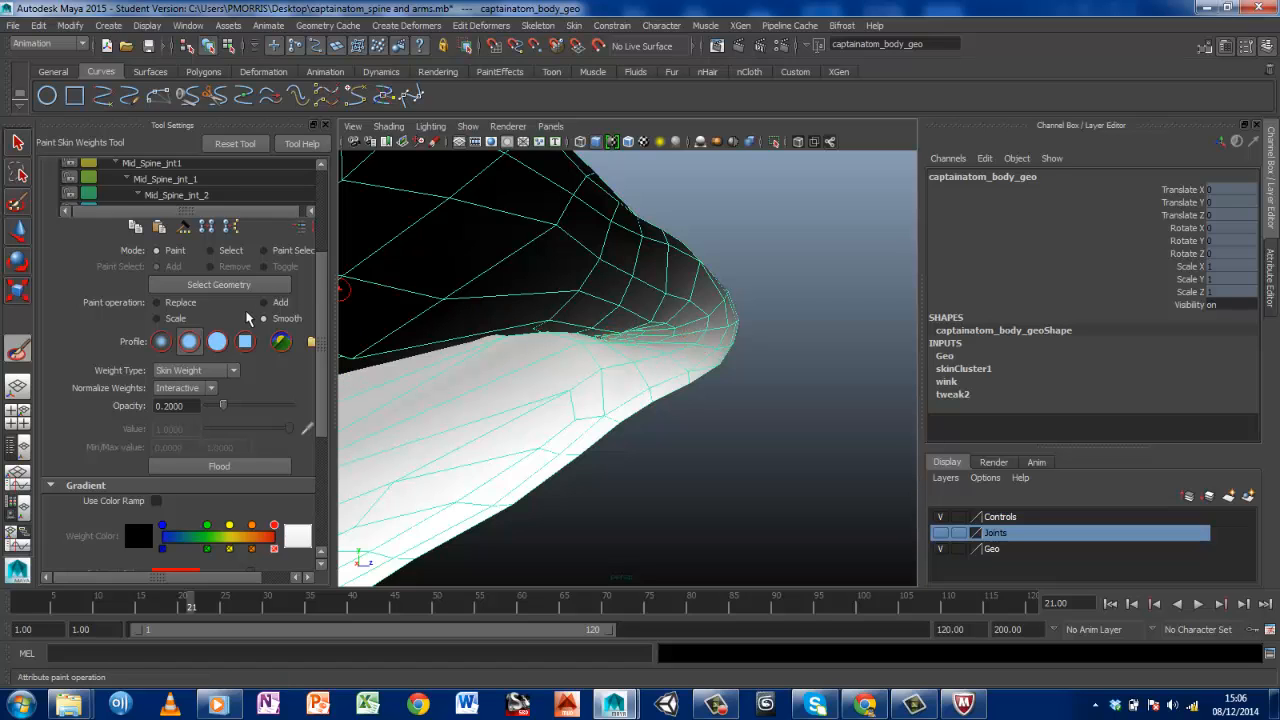
left_click(156, 318)
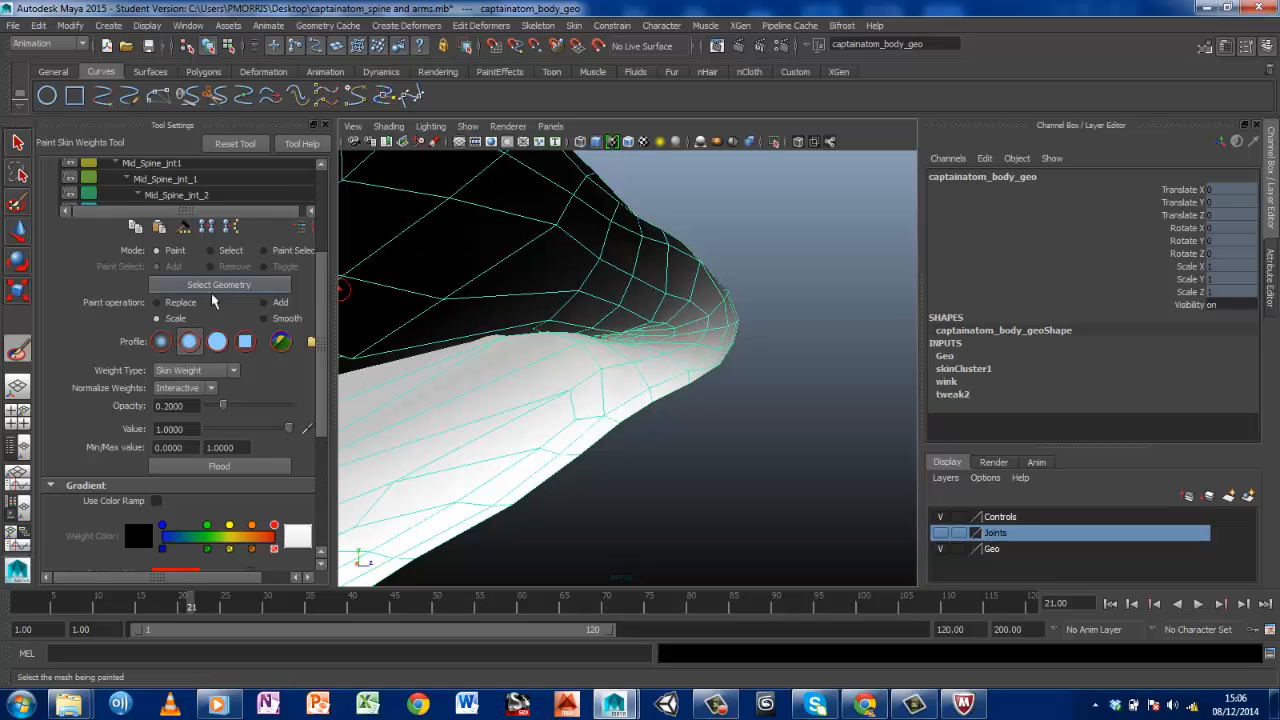
Add Lft_Knee_jnt weight to the inner side of the knee crease at an opacity of 0.05
left_click_drag(186, 407, 160, 406)
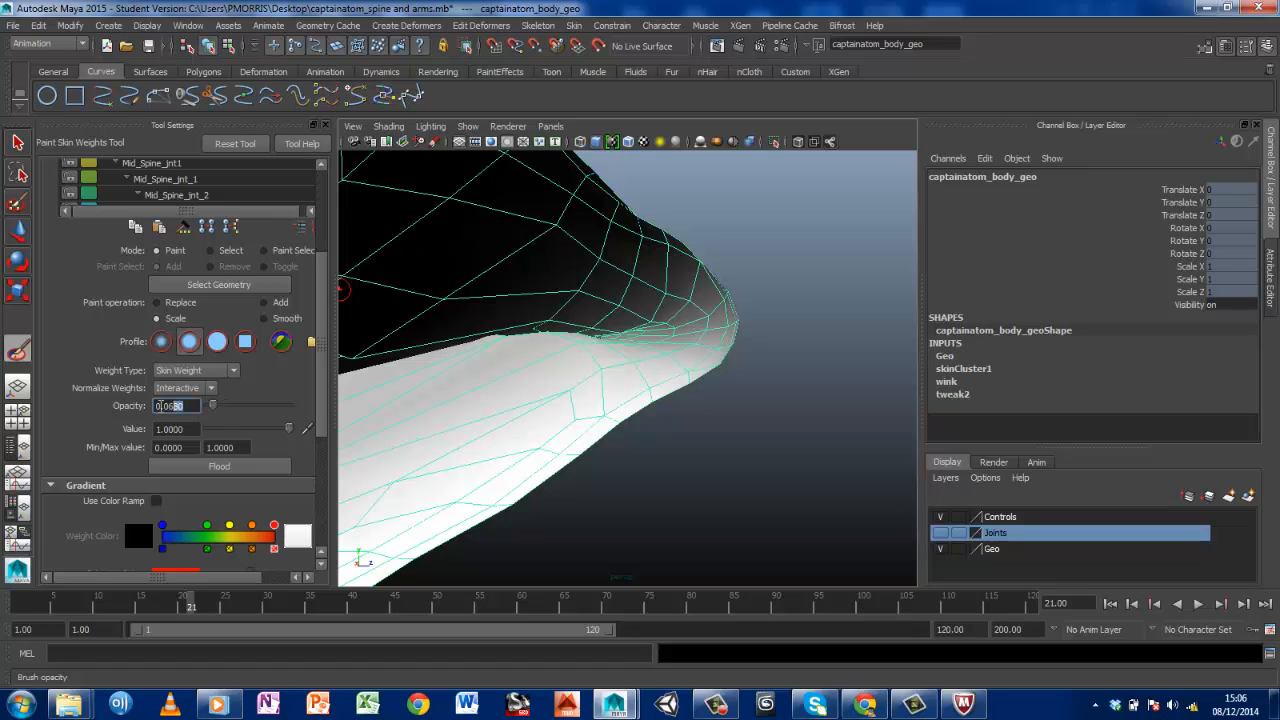
type("5")
key("Return")
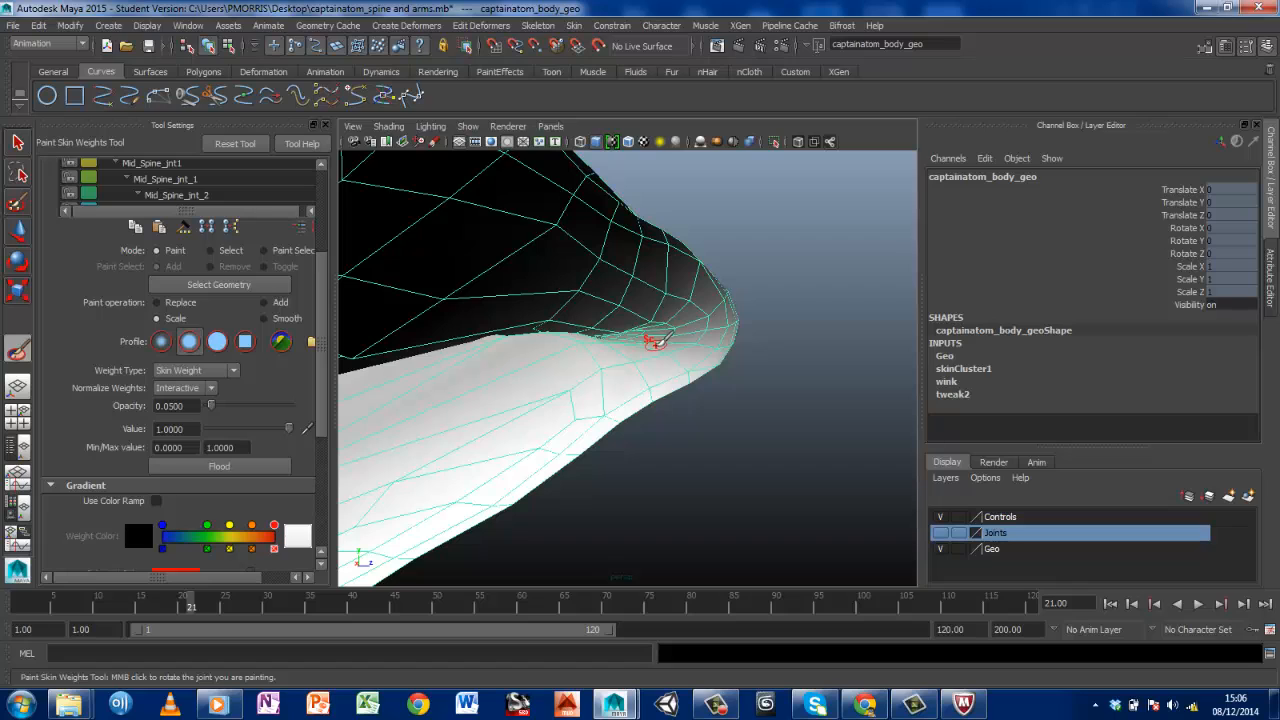
left_click(265, 302)
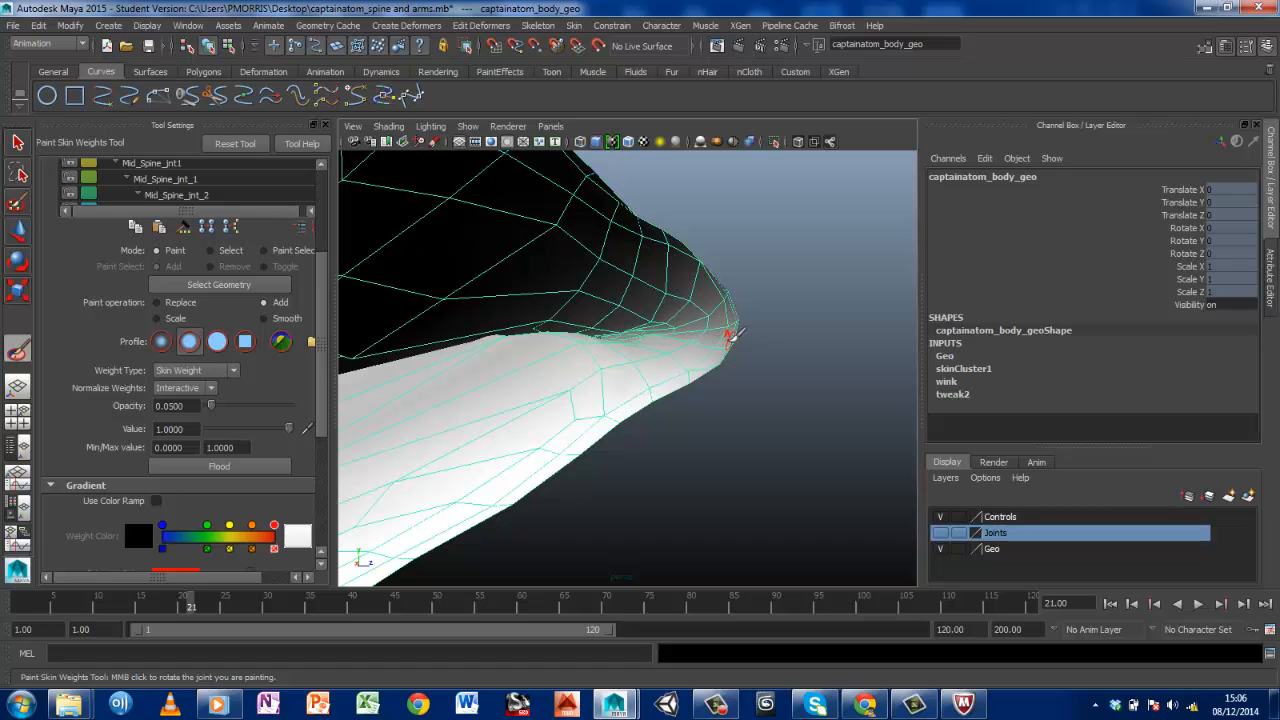
left_click(670, 331)
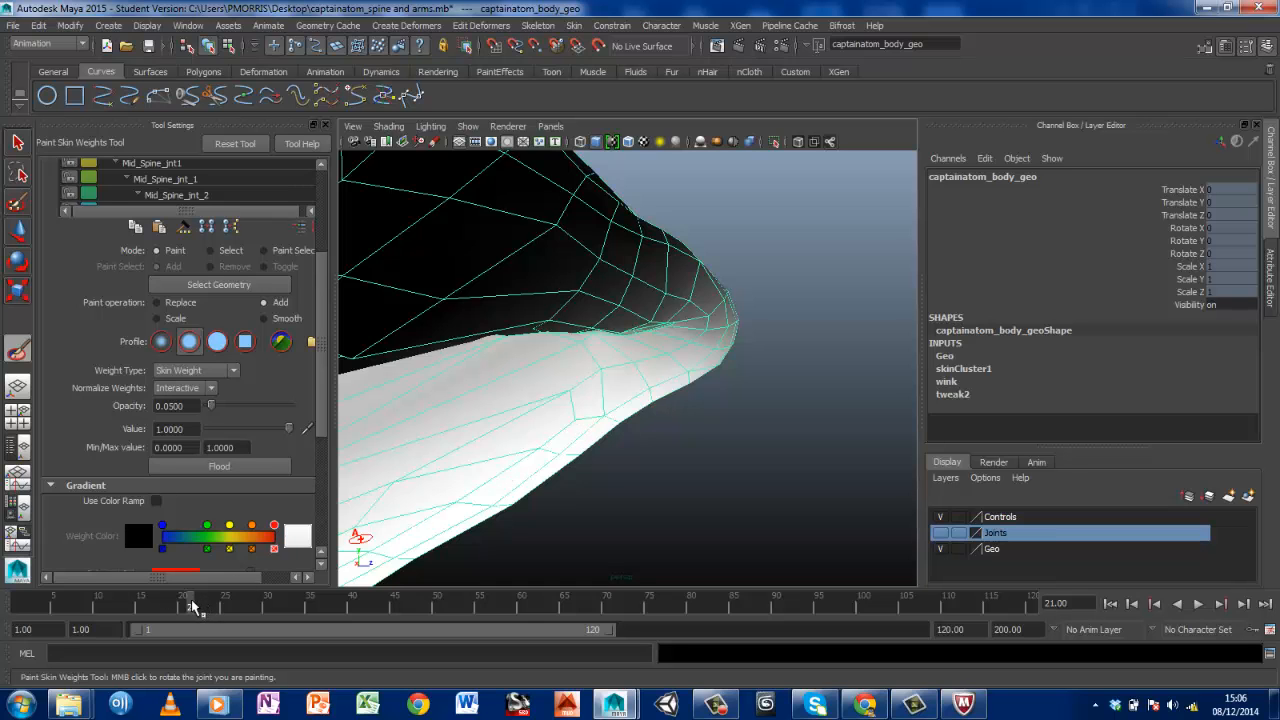
Move the animation to frame 29 and add Lft_Knee_jnt weight along the outer side of the knee crease
mouse_move(192, 606)
left_mouse_down()
mouse_move(26, 600)
mouse_move(259, 603)
left_mouse_up()
left_click_drag(767, 247, 655, 385, "alt")
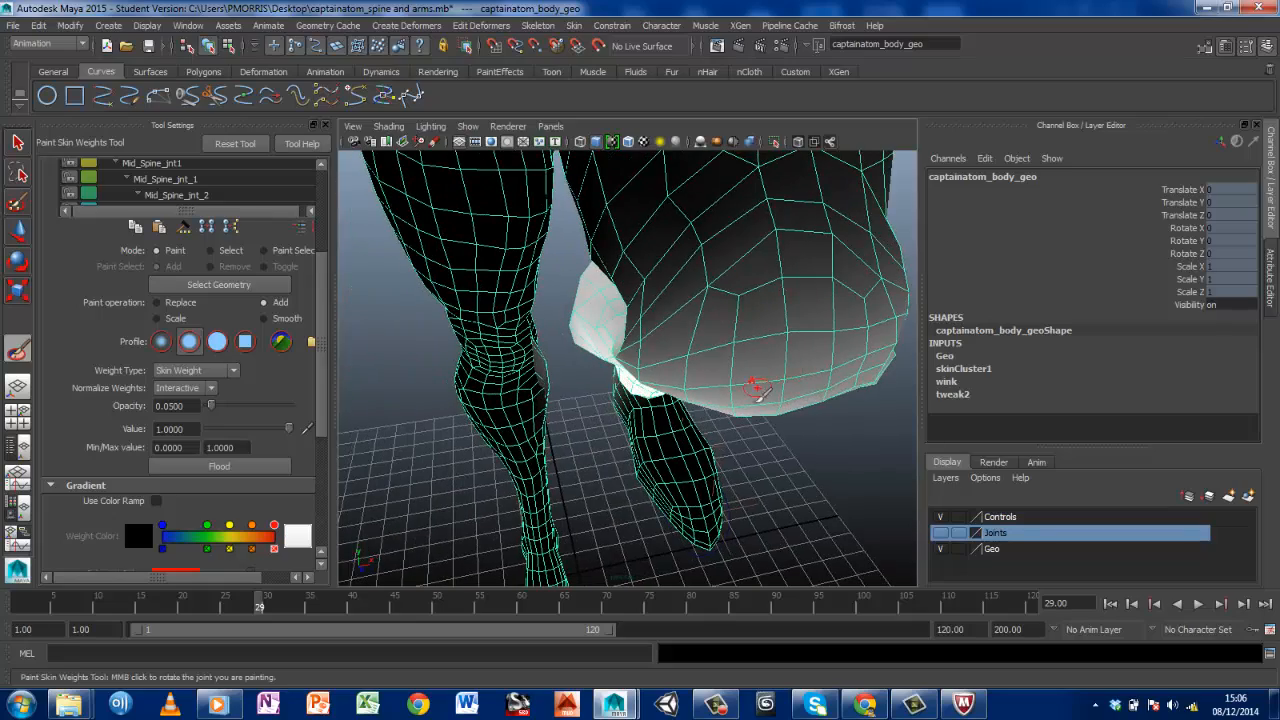
left_click_drag(740, 380, 694, 306, "alt")
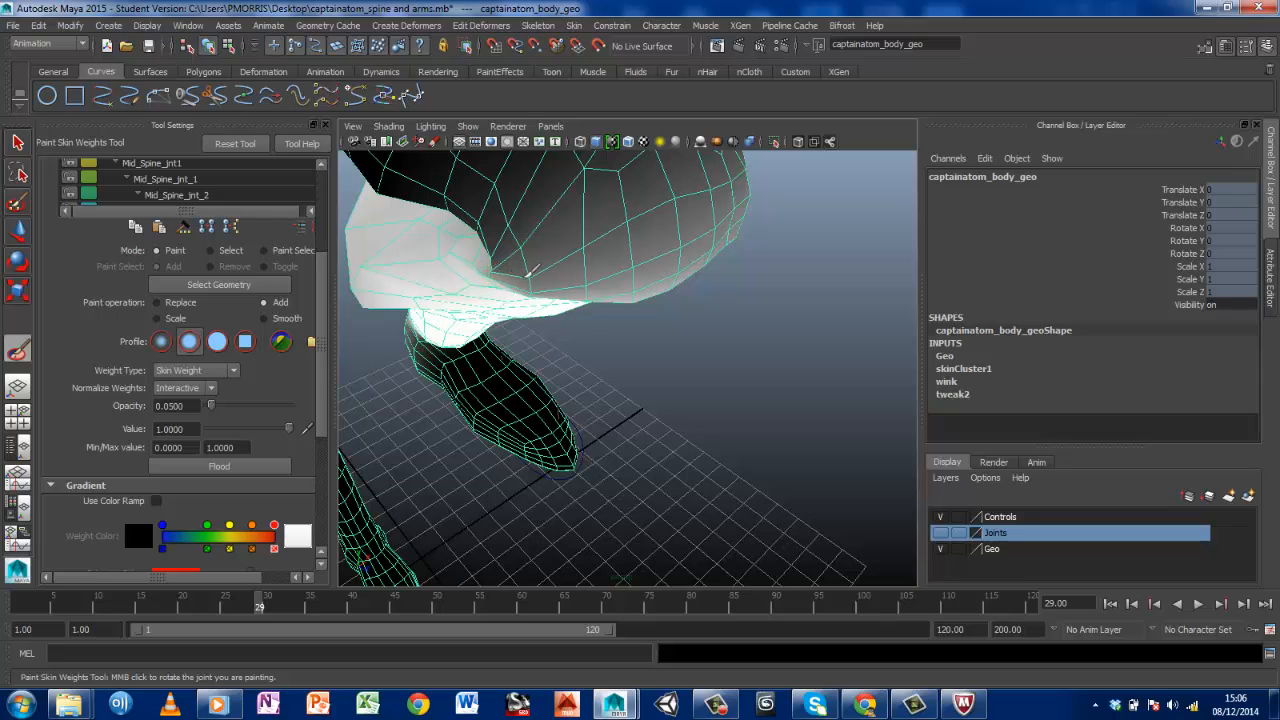
mouse_move(655, 255)
left_mouse_down("alt")
mouse_move(651, 234)
mouse_move(608, 214)
mouse_move(663, 249)
mouse_move(645, 250)
mouse_move(677, 251)
left_mouse_up("alt")
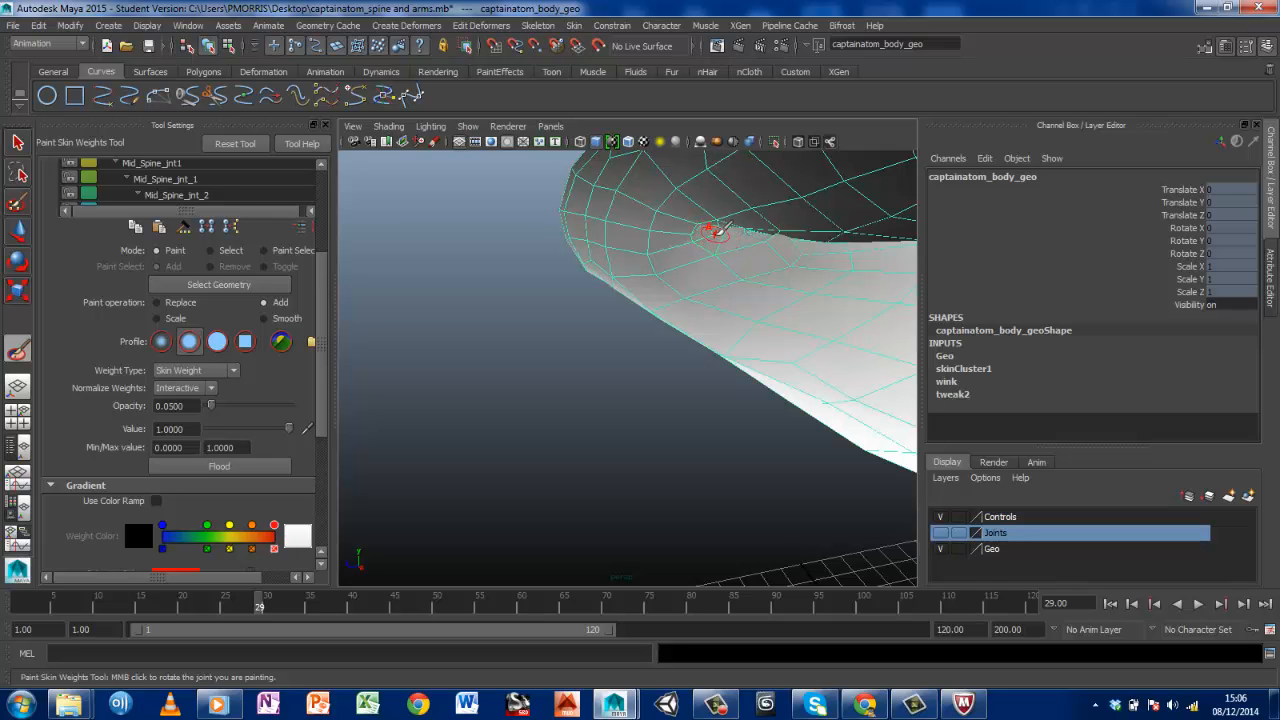
mouse_move(716, 230)
left_mouse_down("alt")
mouse_move(723, 263)
mouse_move(751, 263)
mouse_move(729, 243)
mouse_move(748, 243)
left_mouse_up("alt")
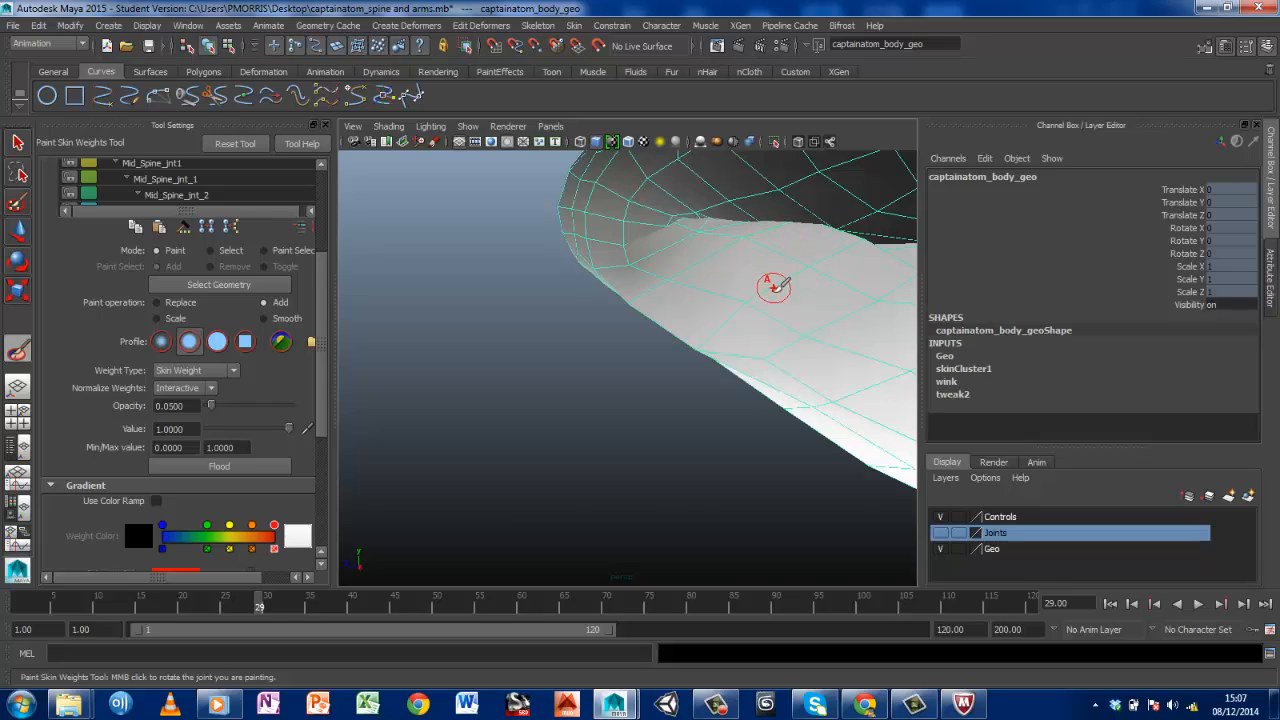
Add Lft_Knee_jnt weight to the vertices farther back along the outer knee crease
mouse_move(771, 286)
left_mouse_down("alt")
mouse_move(894, 300)
mouse_move(922, 290)
mouse_move(789, 286)
left_mouse_up("alt")
scroll(789, 286, "up", 4)
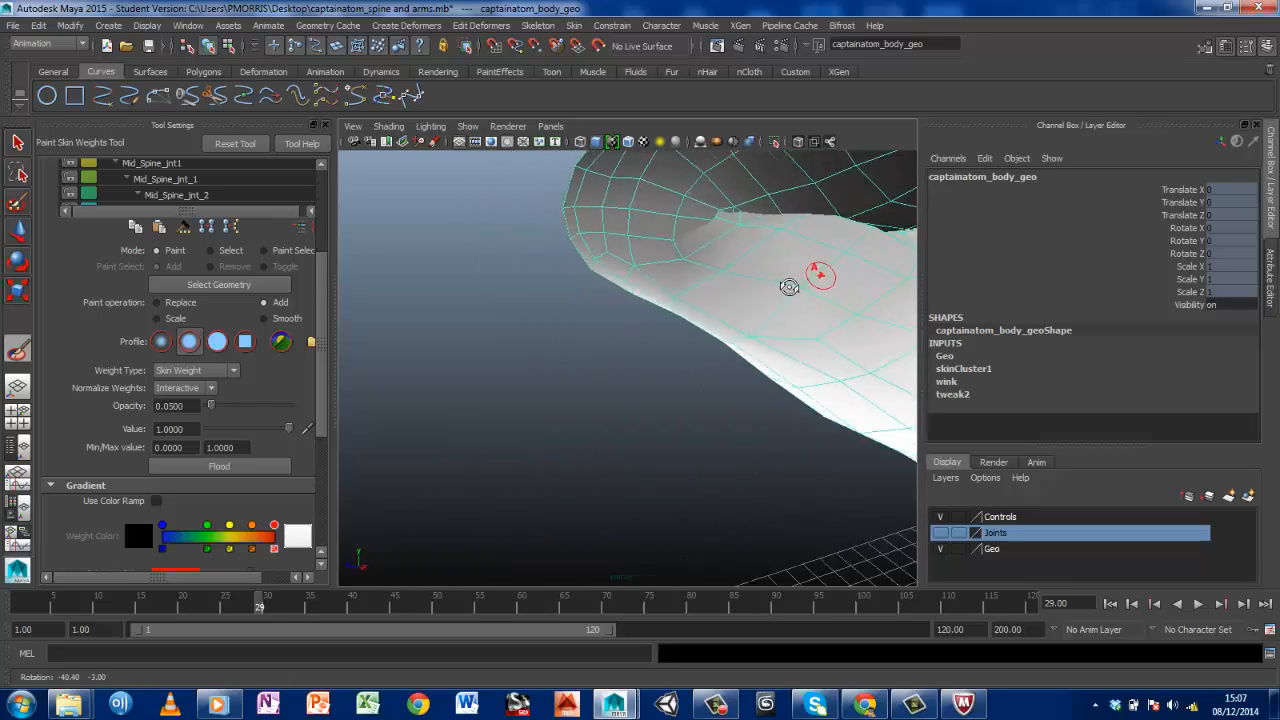
middle_click_drag(829, 283, 654, 311, "alt")
left_click_drag(627, 328, 588, 344, "alt")
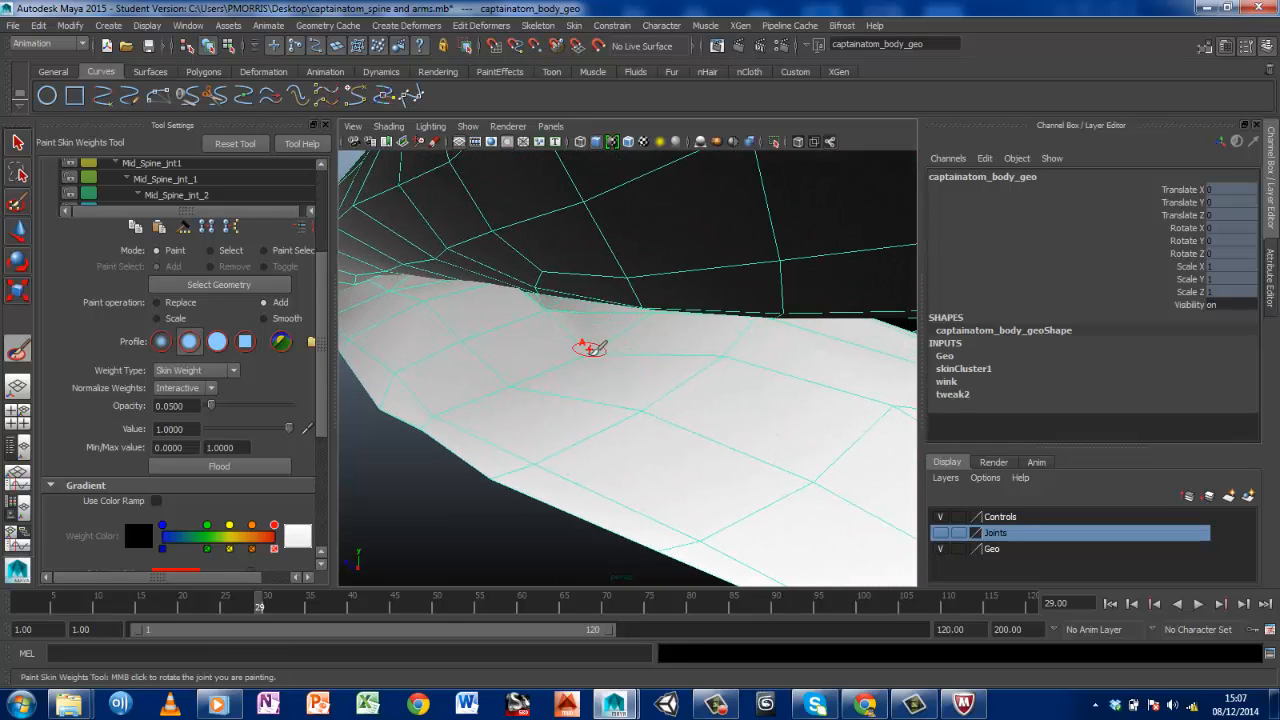
left_click(544, 309)
Add Lft_Knee_jnt weight to the vertices along the inner side of the knee crease, from under the thigh towards the kneecap
mouse_move(637, 319)
left_mouse_down("alt")
mouse_move(531, 291)
mouse_move(437, 289)
mouse_move(590, 296)
mouse_move(494, 314)
left_mouse_up("alt")
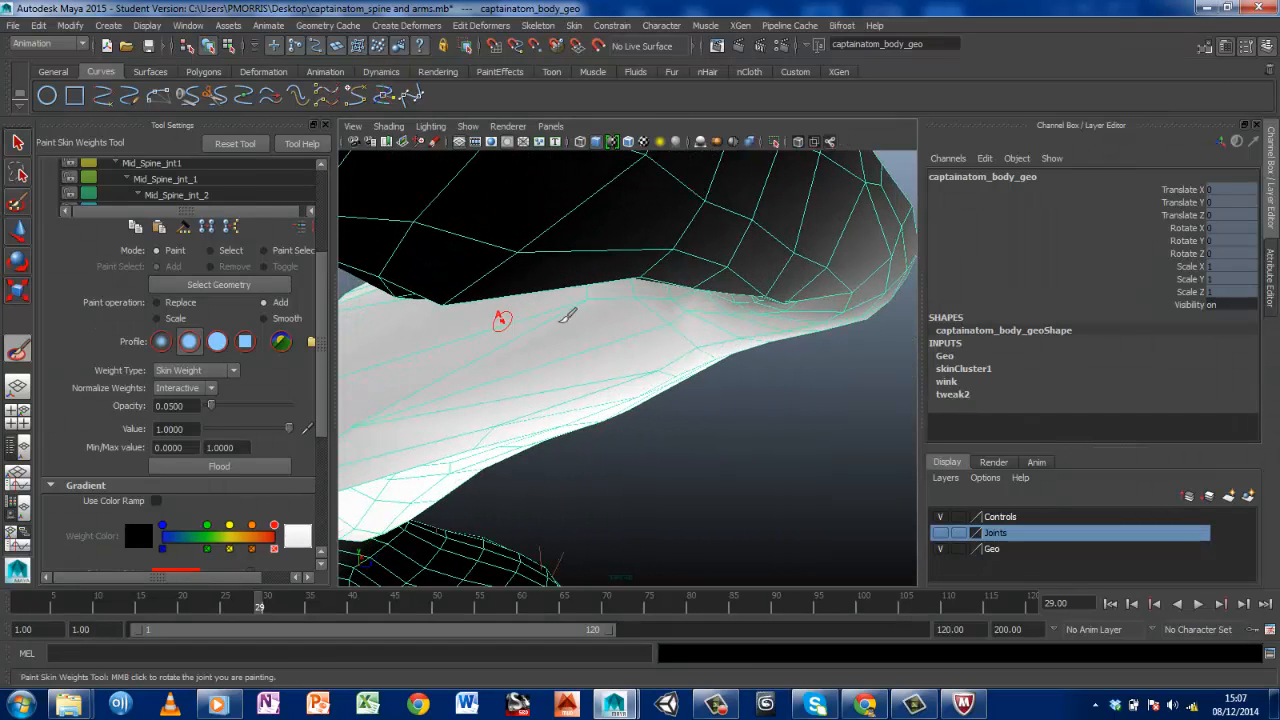
left_click(634, 287)
left_click(586, 288)
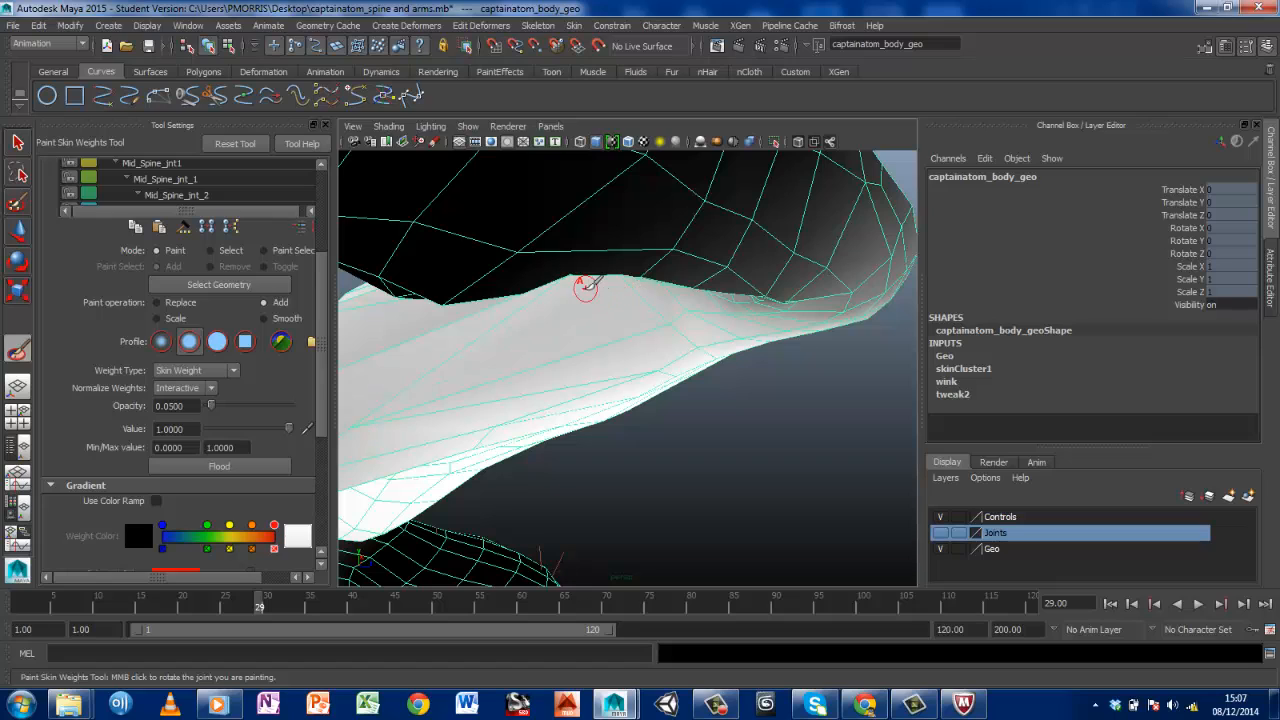
left_click(691, 309)
left_click(731, 305)
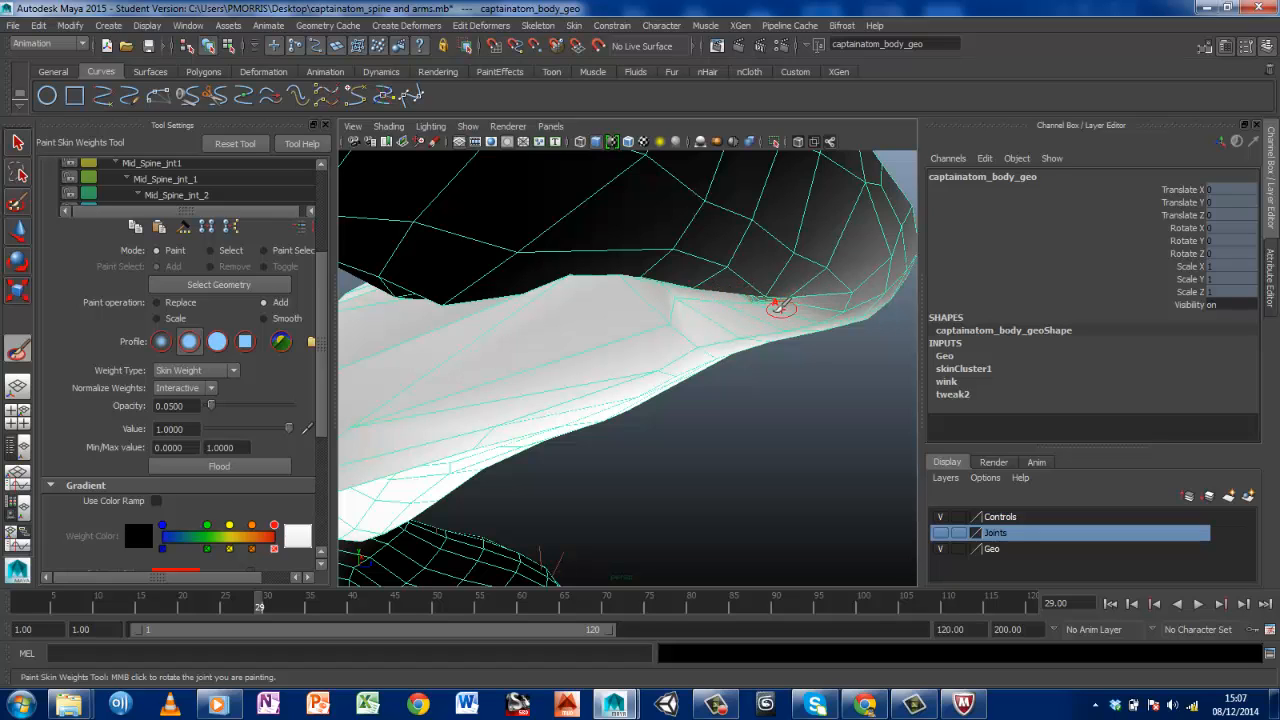
left_click(761, 293)
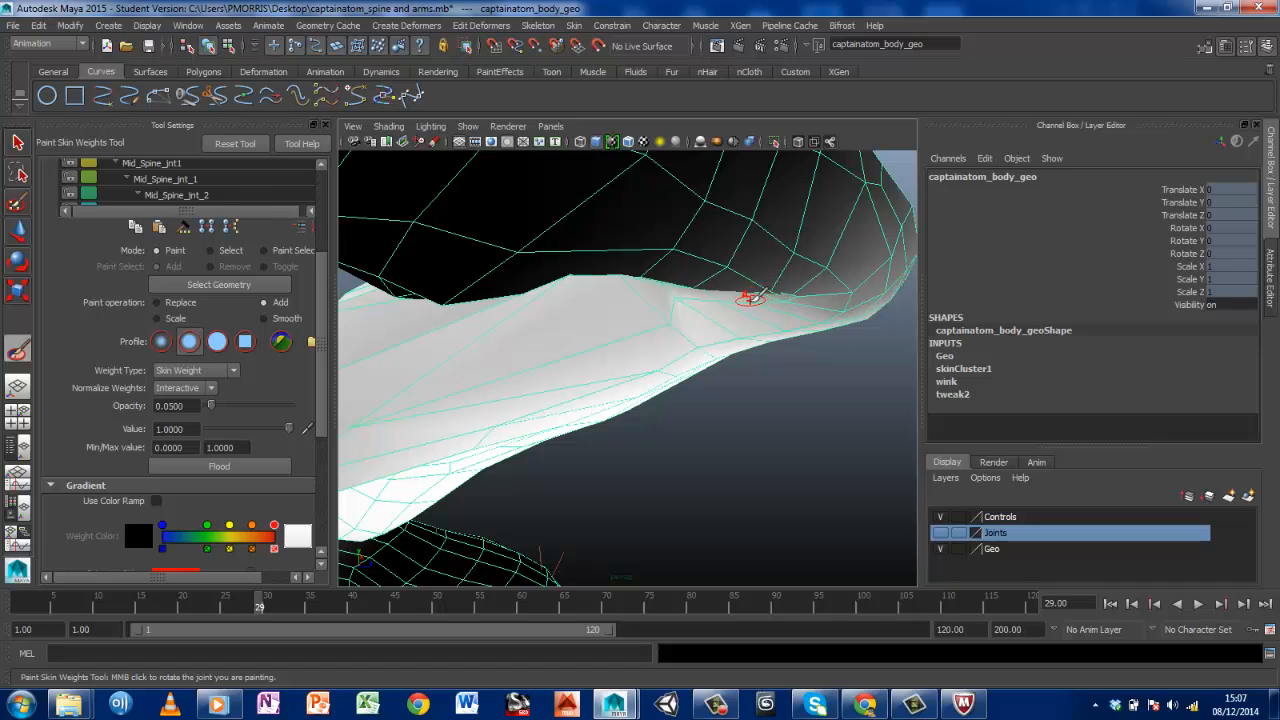
left_click(785, 292)
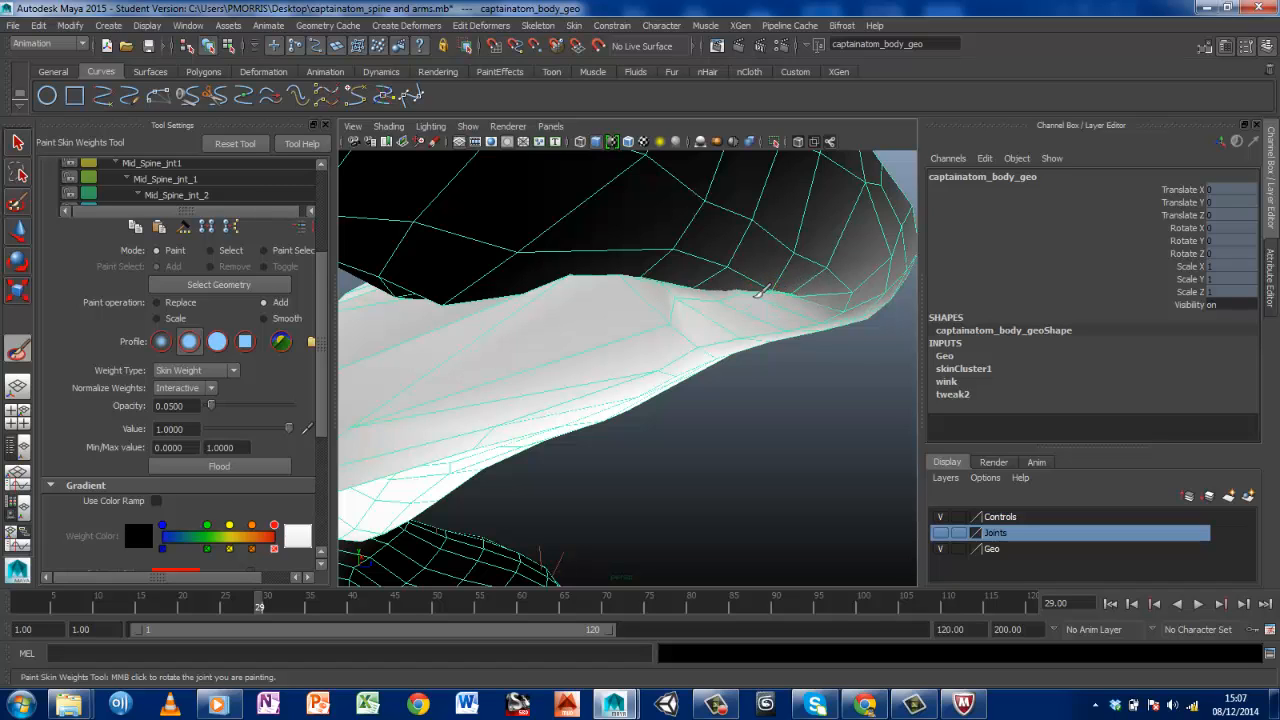
left_click(671, 310)
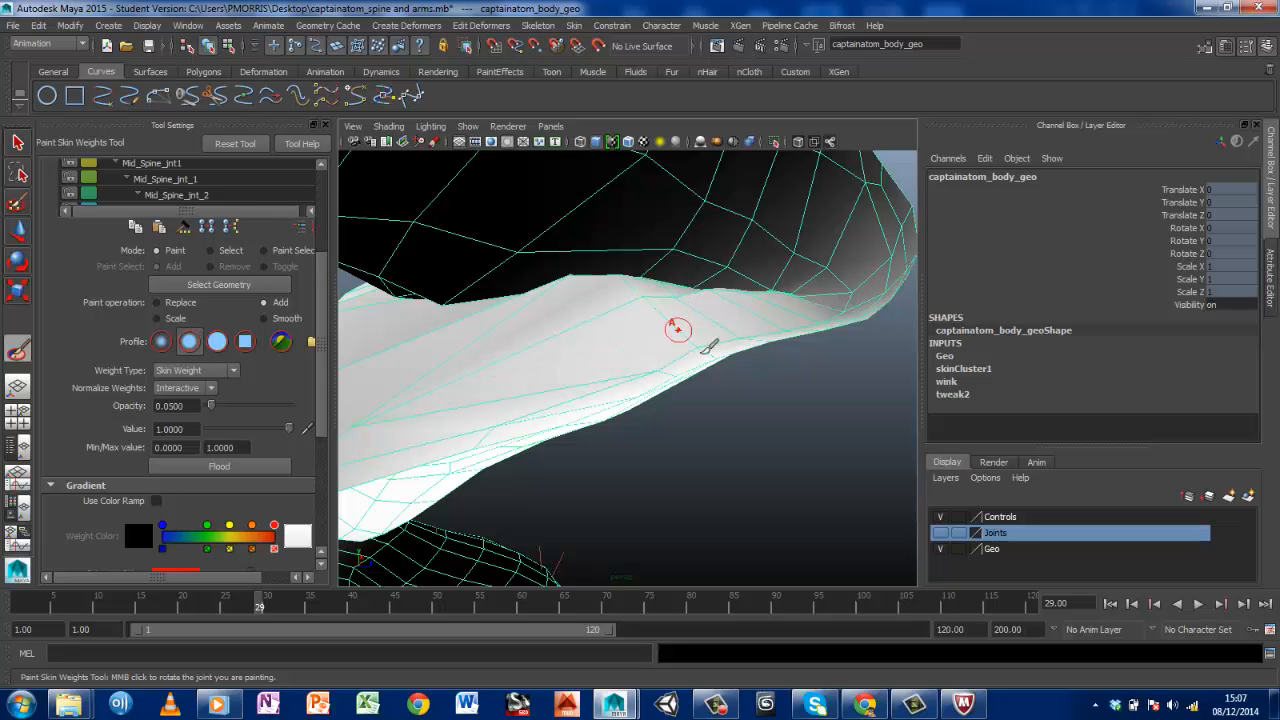
Add Lft_Knee_jnt weight to the protruding vertices along the upper back edge of the inner calf
mouse_move(711, 346)
left_mouse_down("alt")
mouse_move(694, 309)
mouse_move(879, 287)
left_mouse_up("alt")
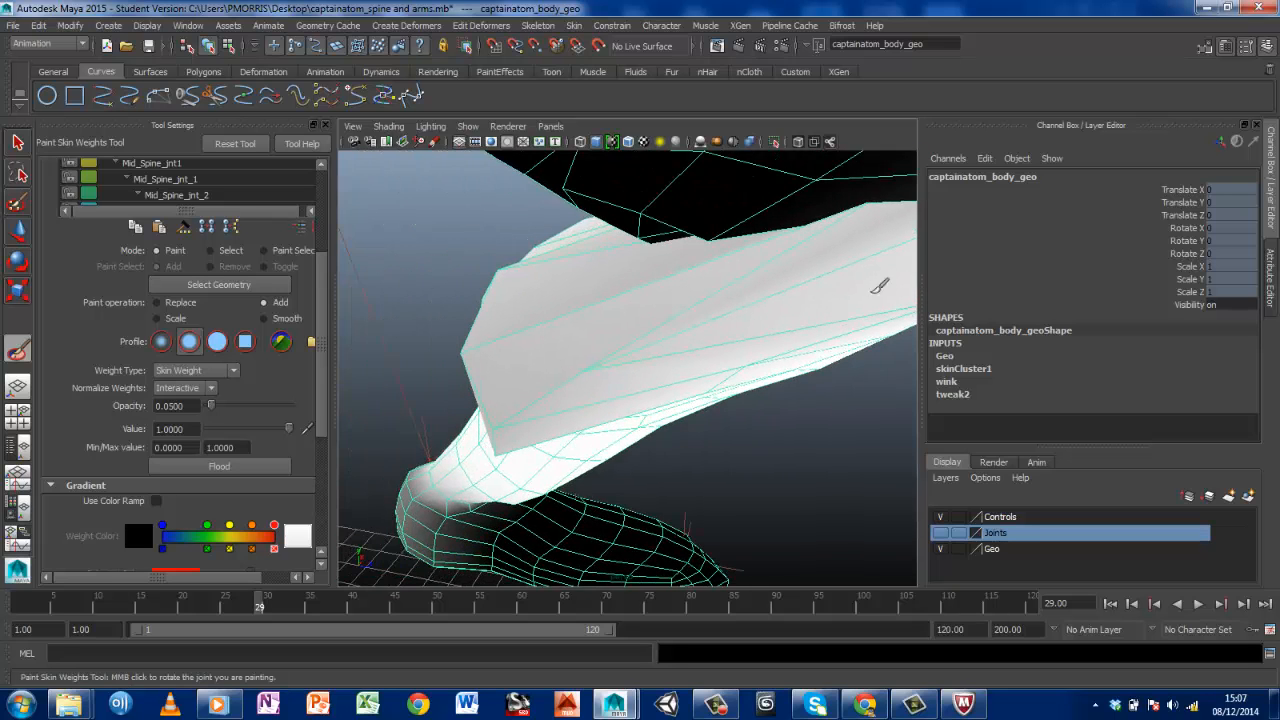
left_click(590, 366)
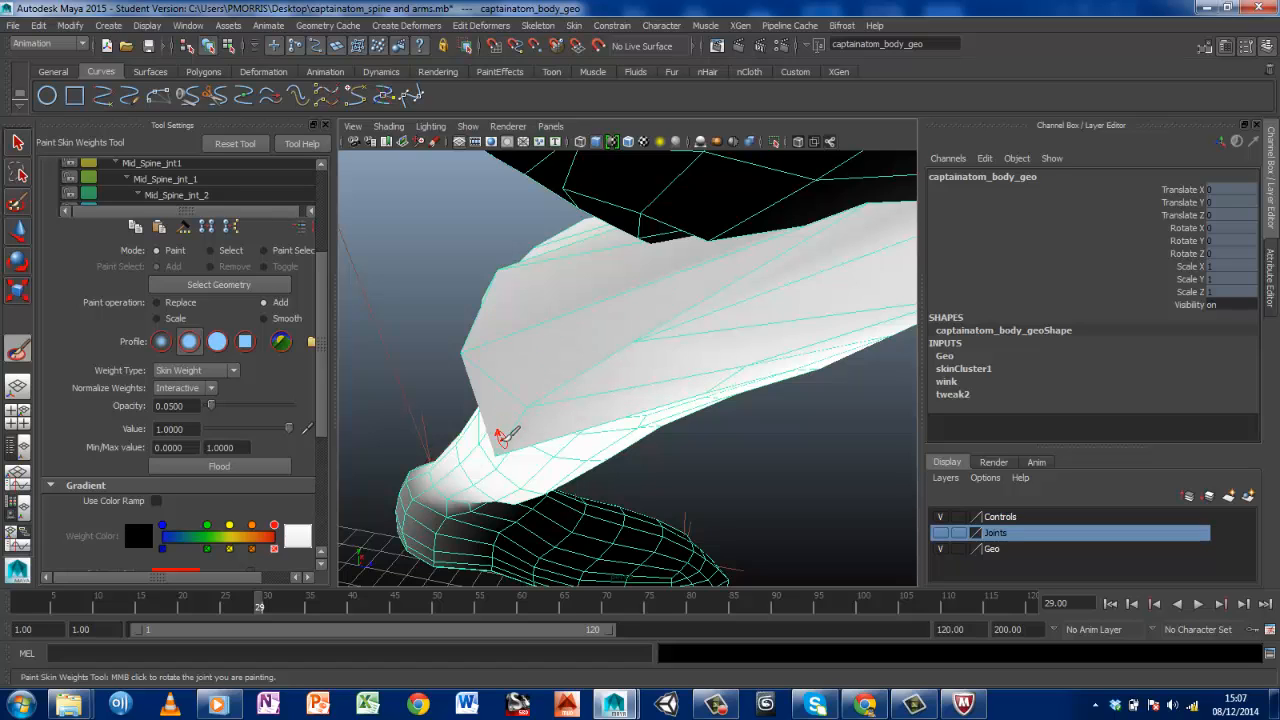
left_click(568, 383)
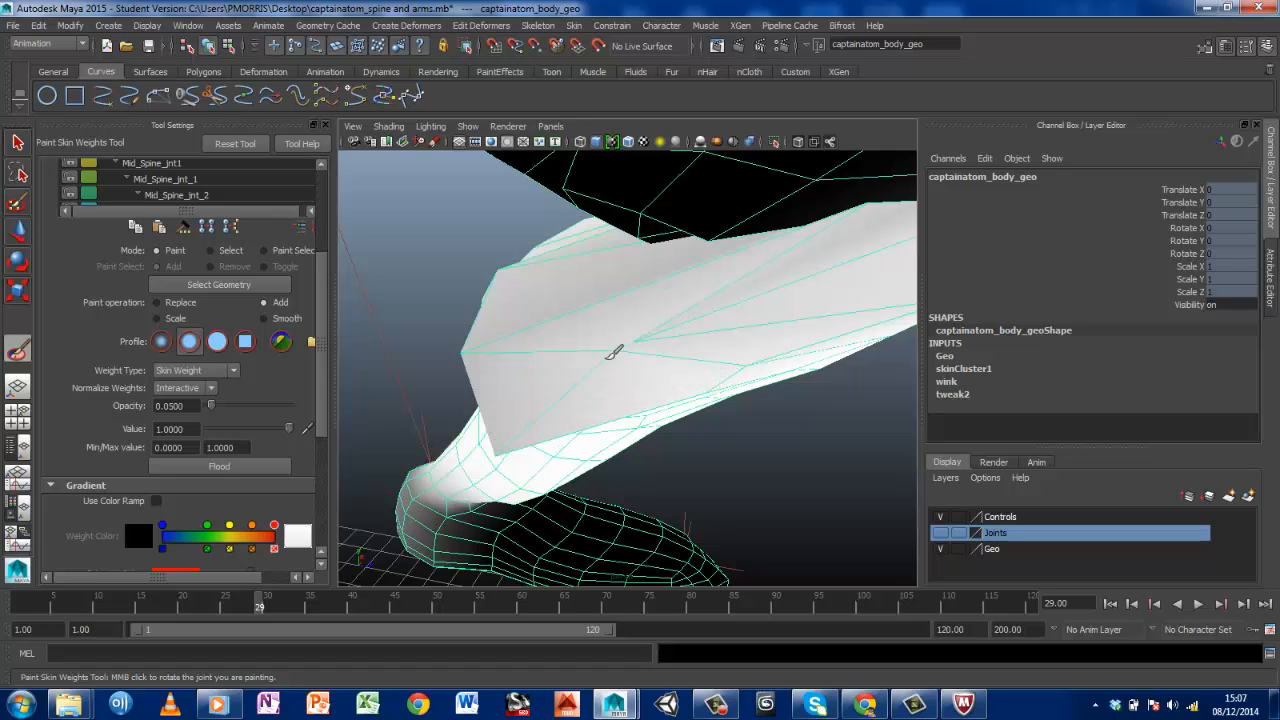
left_click(497, 452)
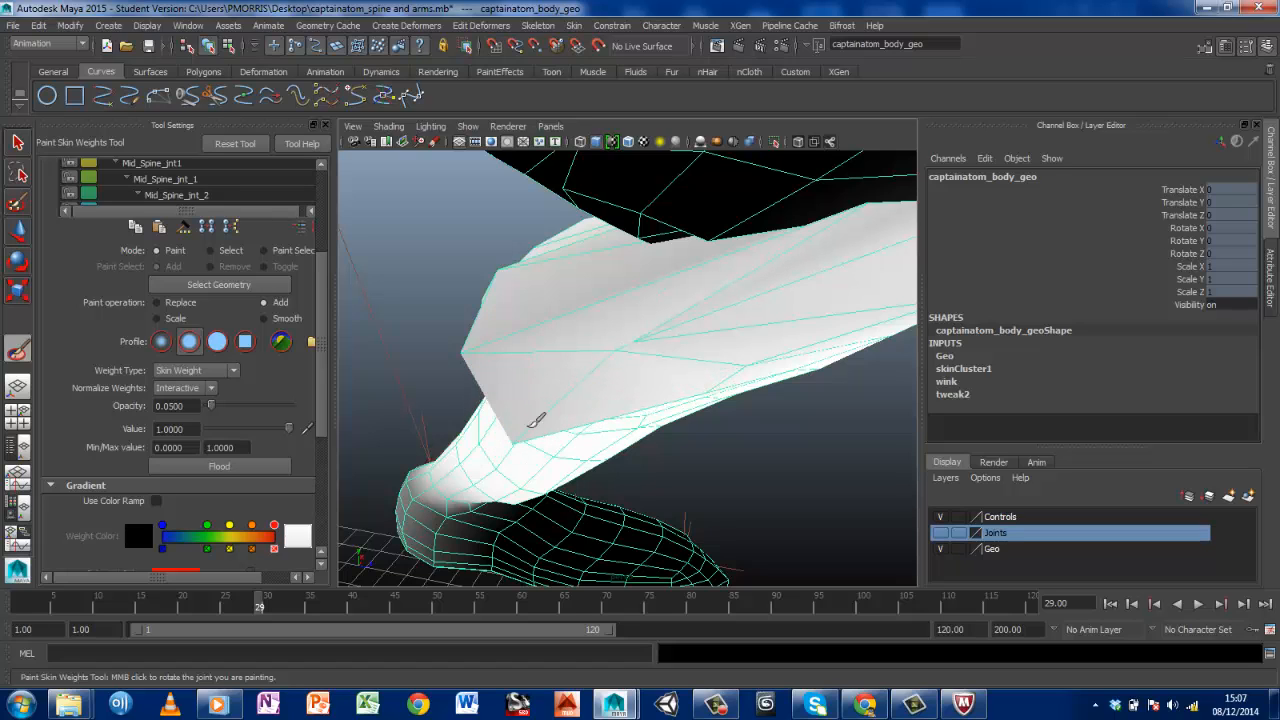
left_click(463, 350)
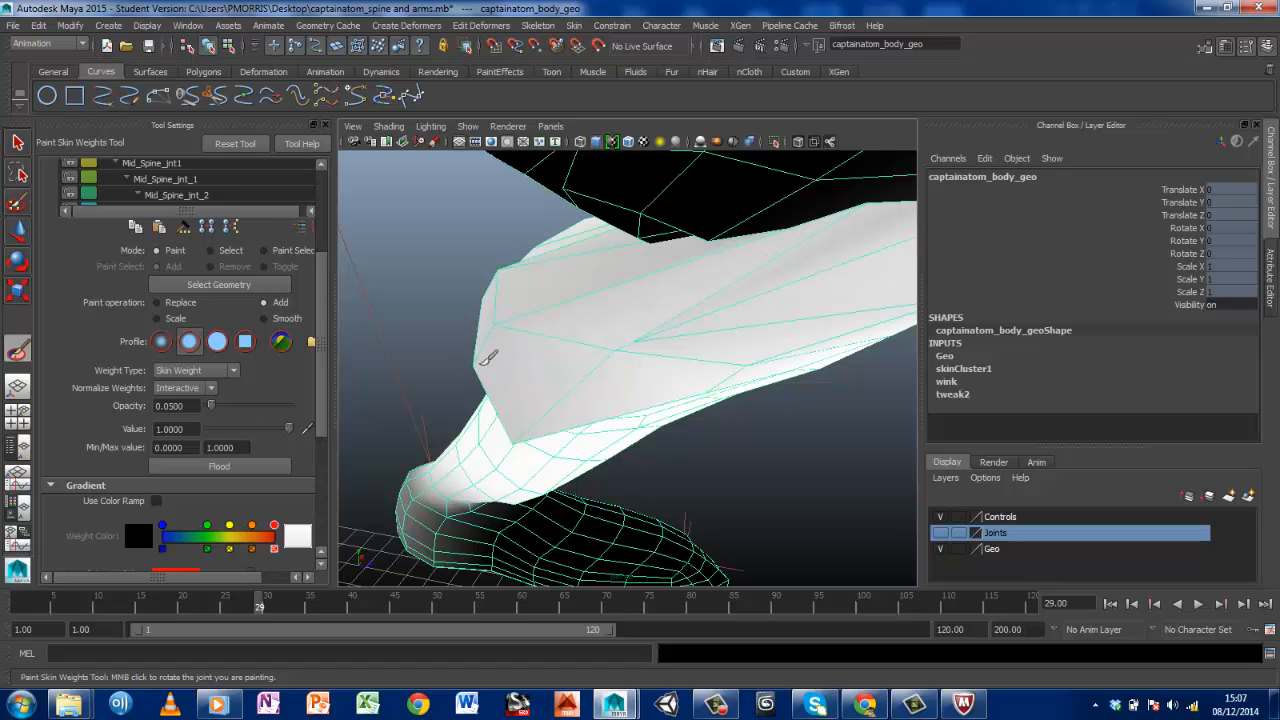
left_click(486, 357)
left_click(505, 302)
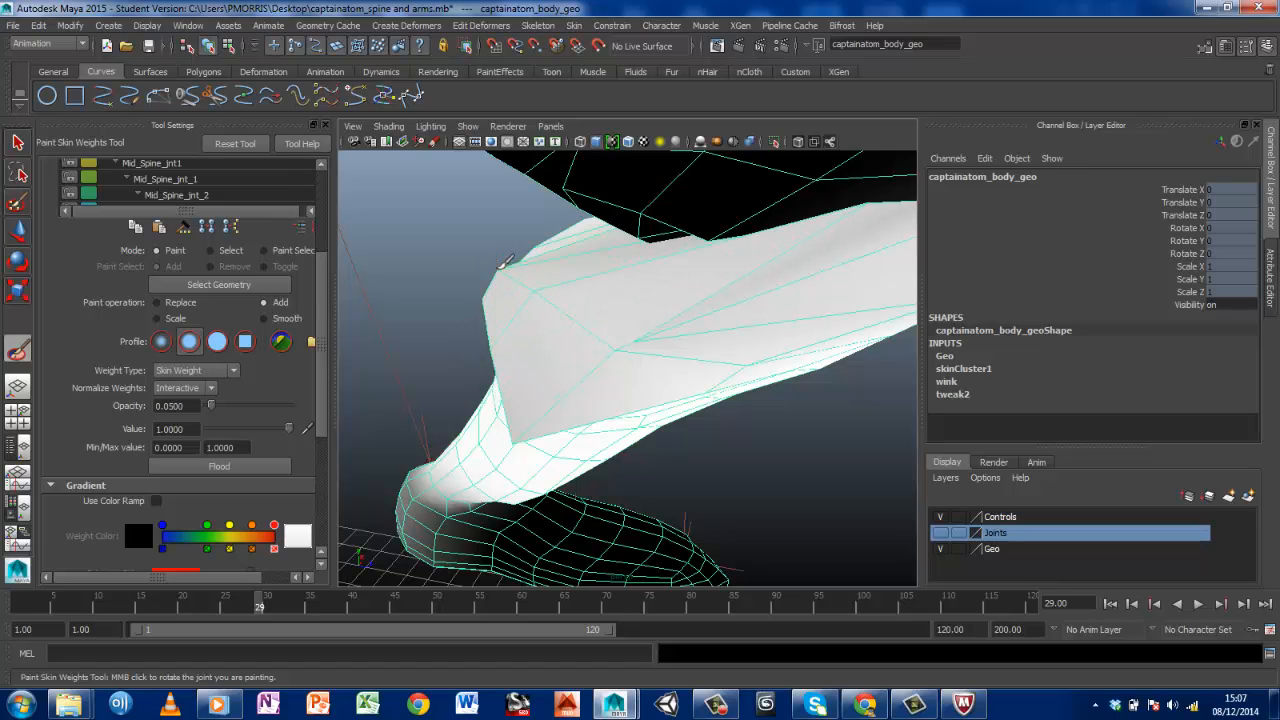
Add Lft_Knee_jnt weight to the overlapping vertices below the calf's back corner and across the middle of the inner calf
mouse_move(523, 286)
left_mouse_down("alt")
mouse_move(600, 309)
mouse_move(746, 286)
mouse_move(655, 313)
mouse_move(580, 371)
left_mouse_up("alt")
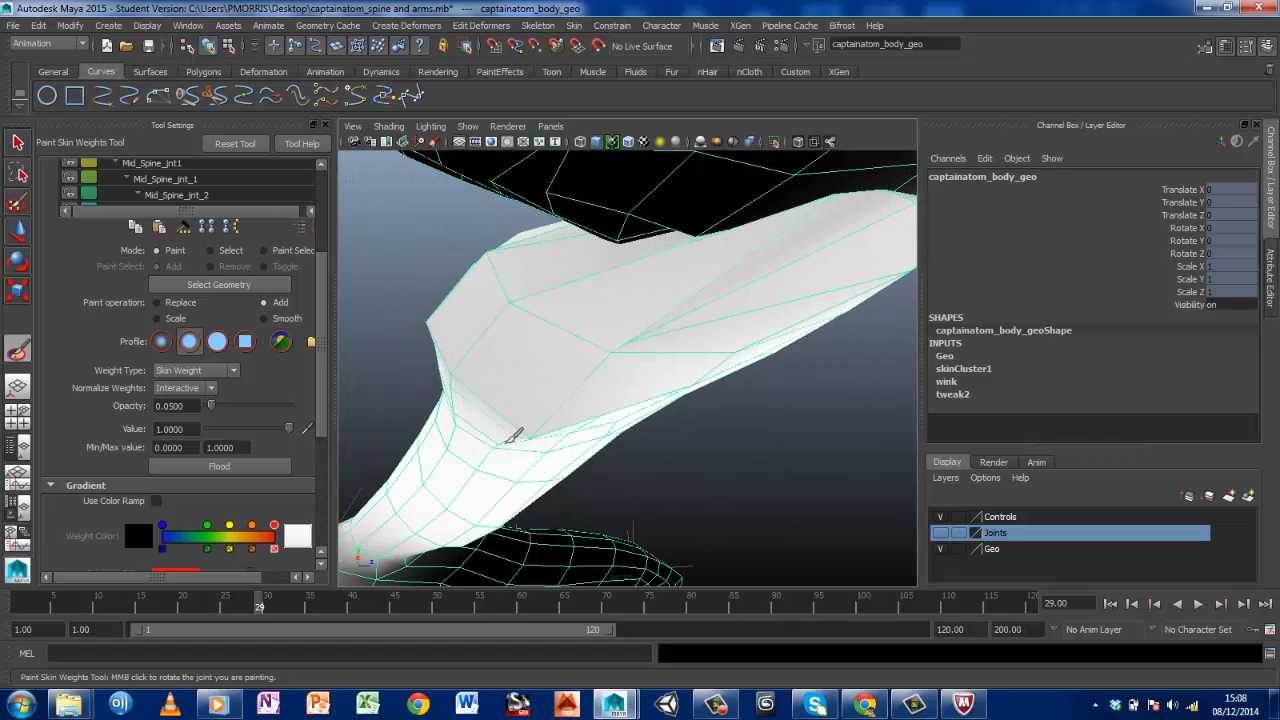
left_click(531, 426)
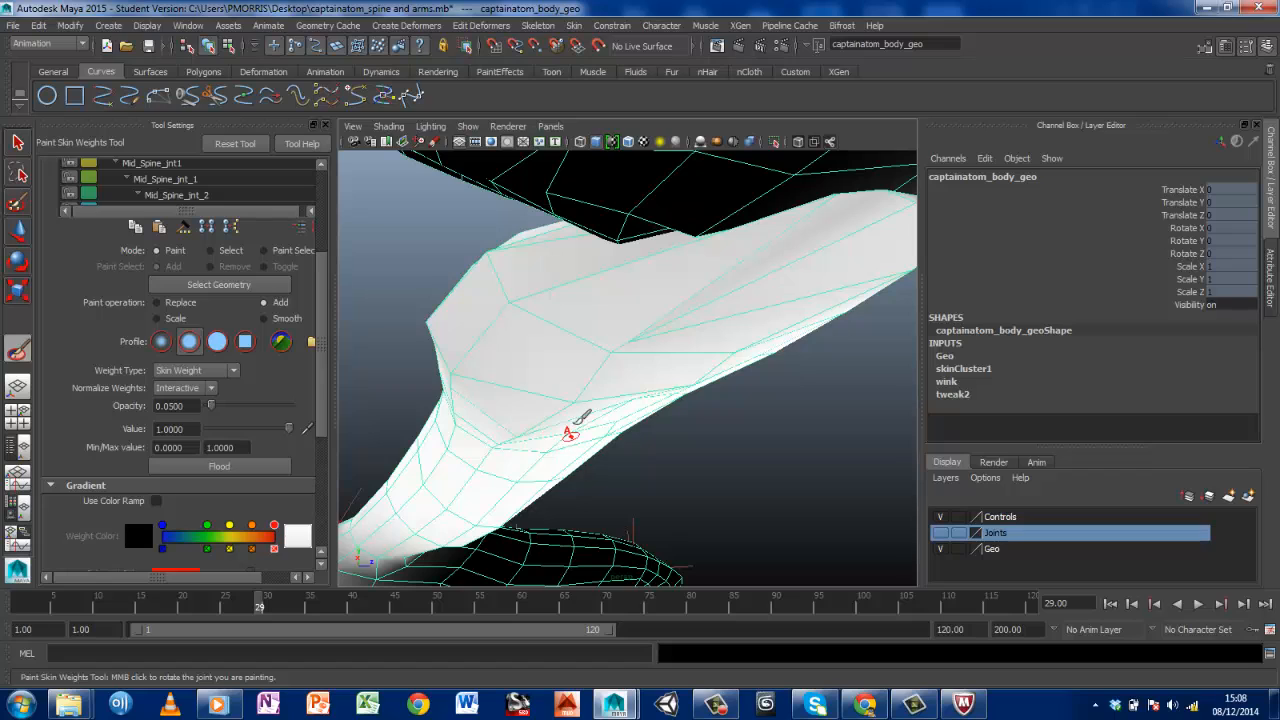
left_click(579, 399)
left_click(453, 374)
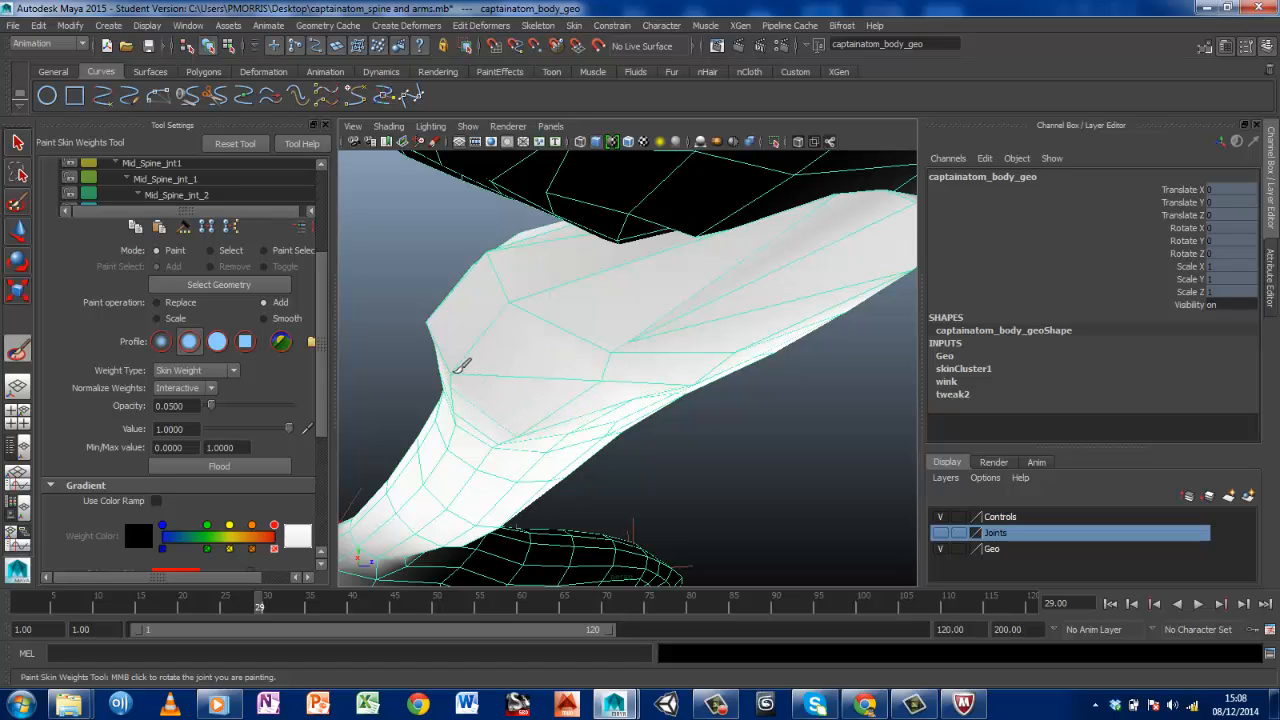
left_click(453, 391)
left_click(495, 438)
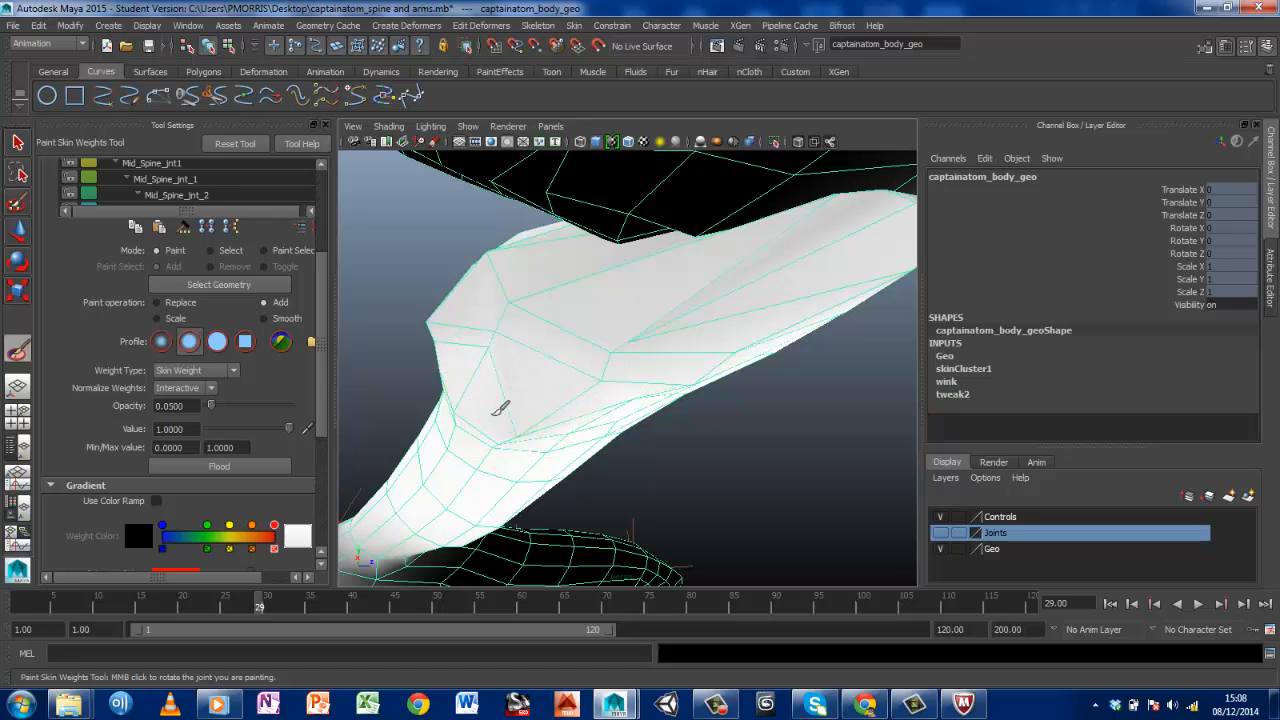
left_click(515, 441)
left_click(588, 369)
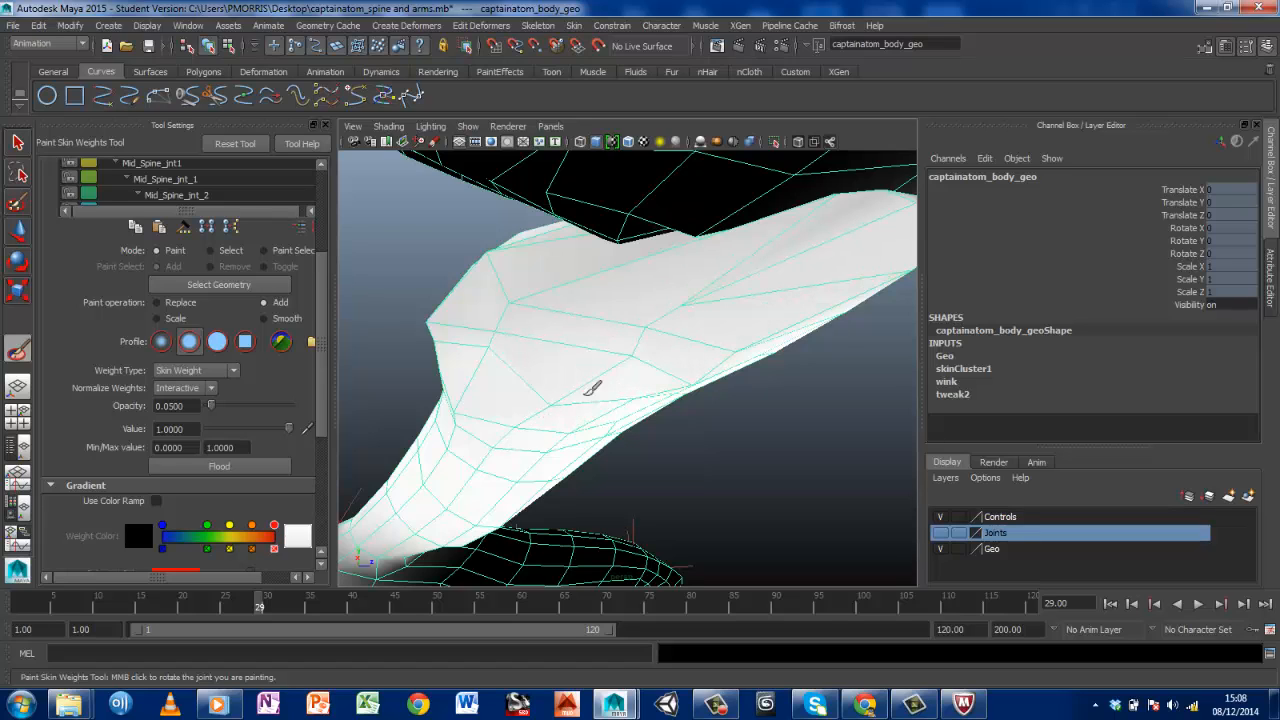
left_click(614, 402)
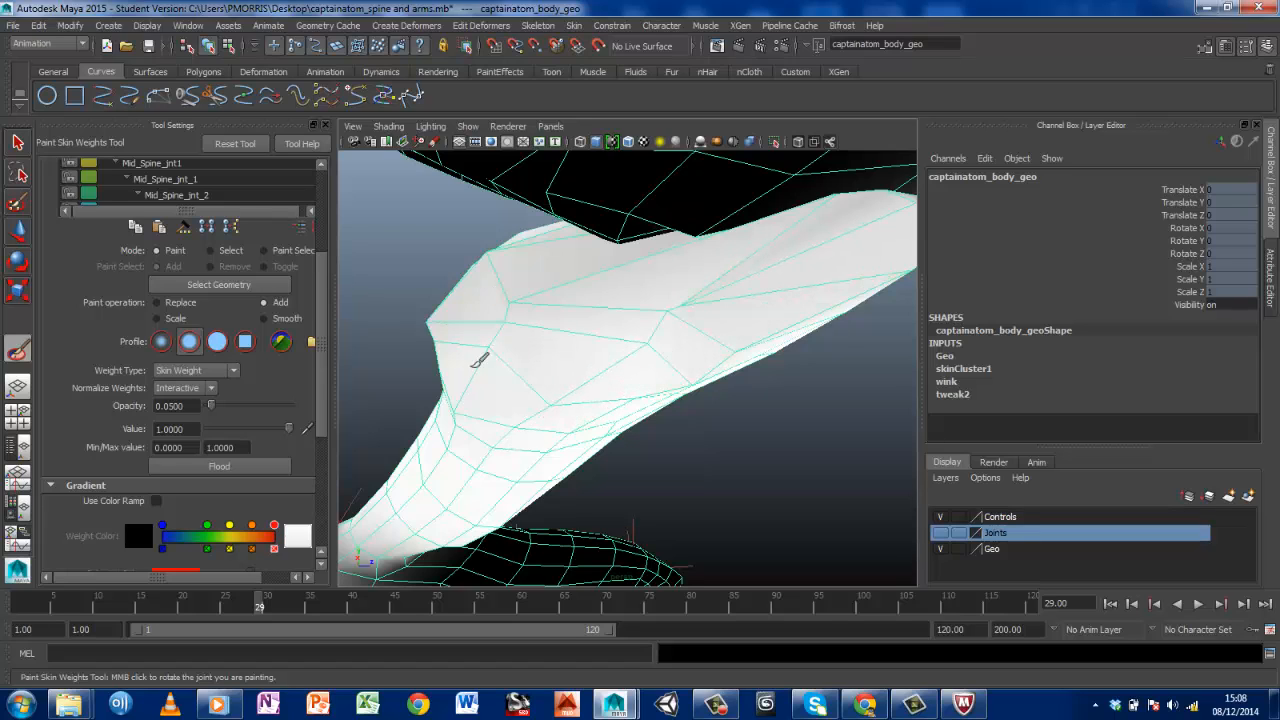
Brush Lft_Knee_jnt weight over the upper inner calf and its rear corner to draw the bulging edge in towards the shin
mouse_move(458, 388)
left_mouse_down()
mouse_move(490, 342)
mouse_move(548, 388)
left_mouse_up()
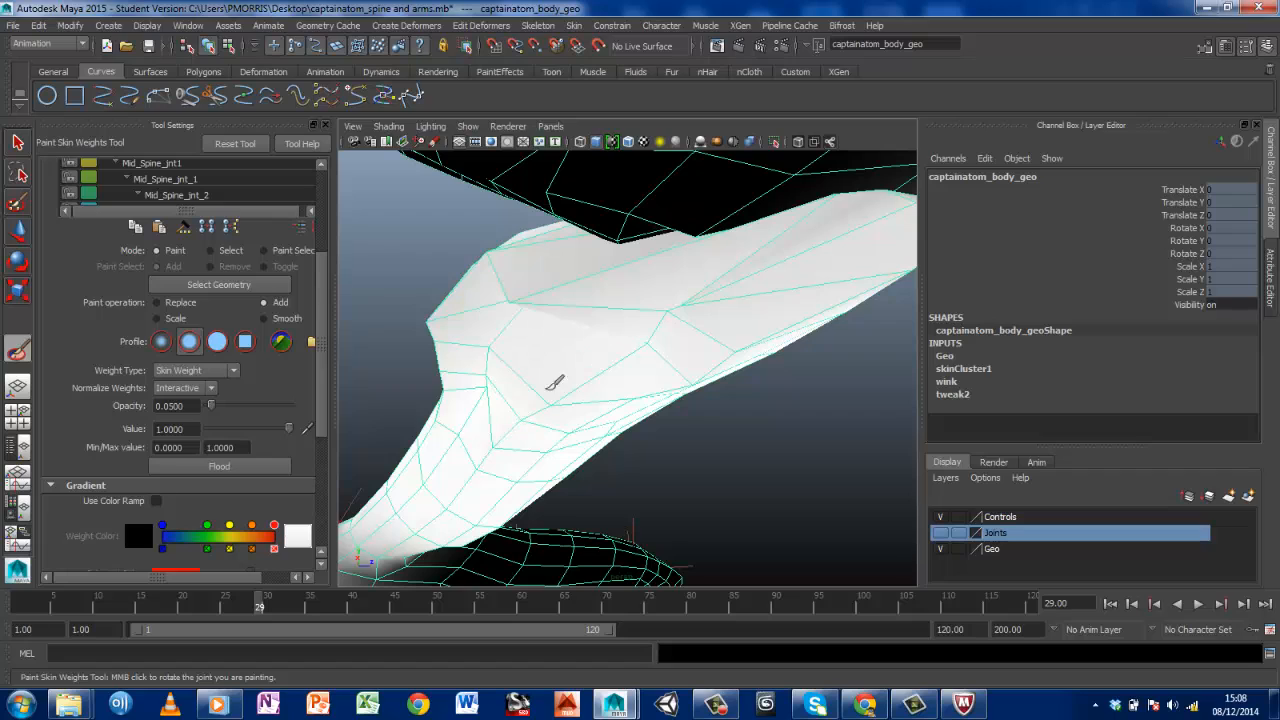
left_click_drag(452, 428, 444, 343)
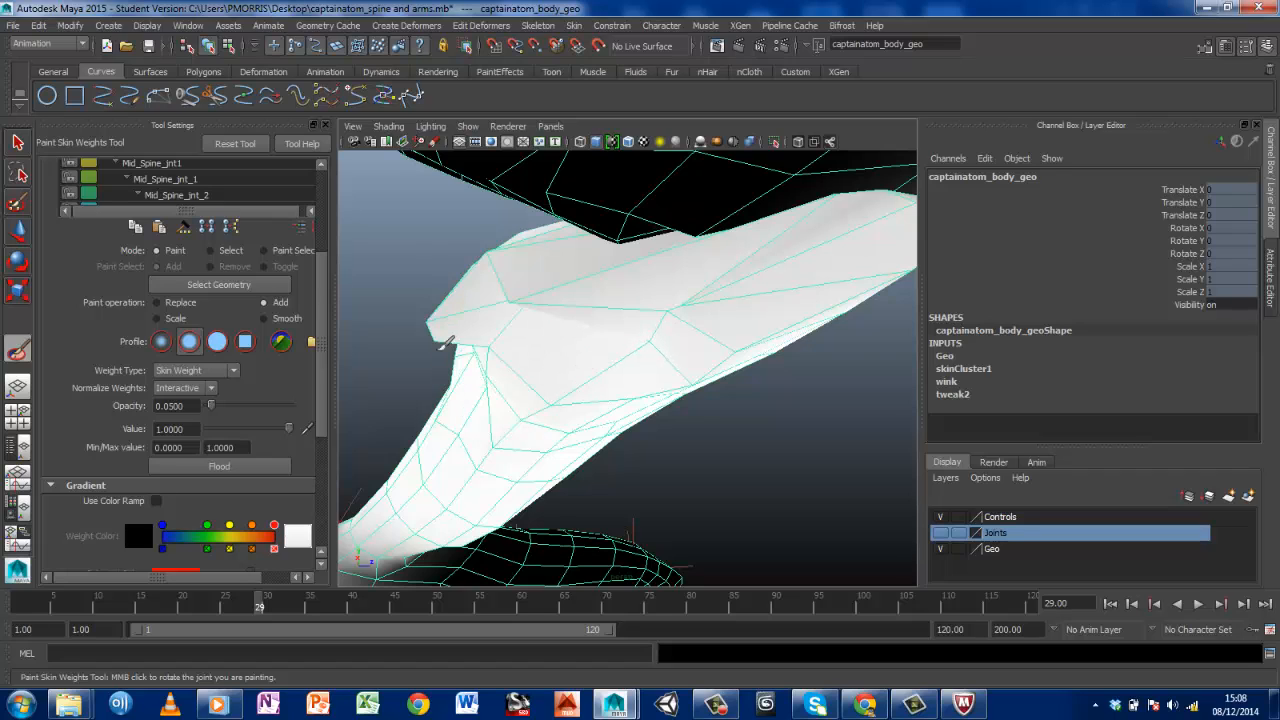
mouse_move(603, 365)
left_mouse_down()
mouse_move(558, 394)
mouse_move(571, 420)
mouse_move(697, 387)
left_mouse_up()
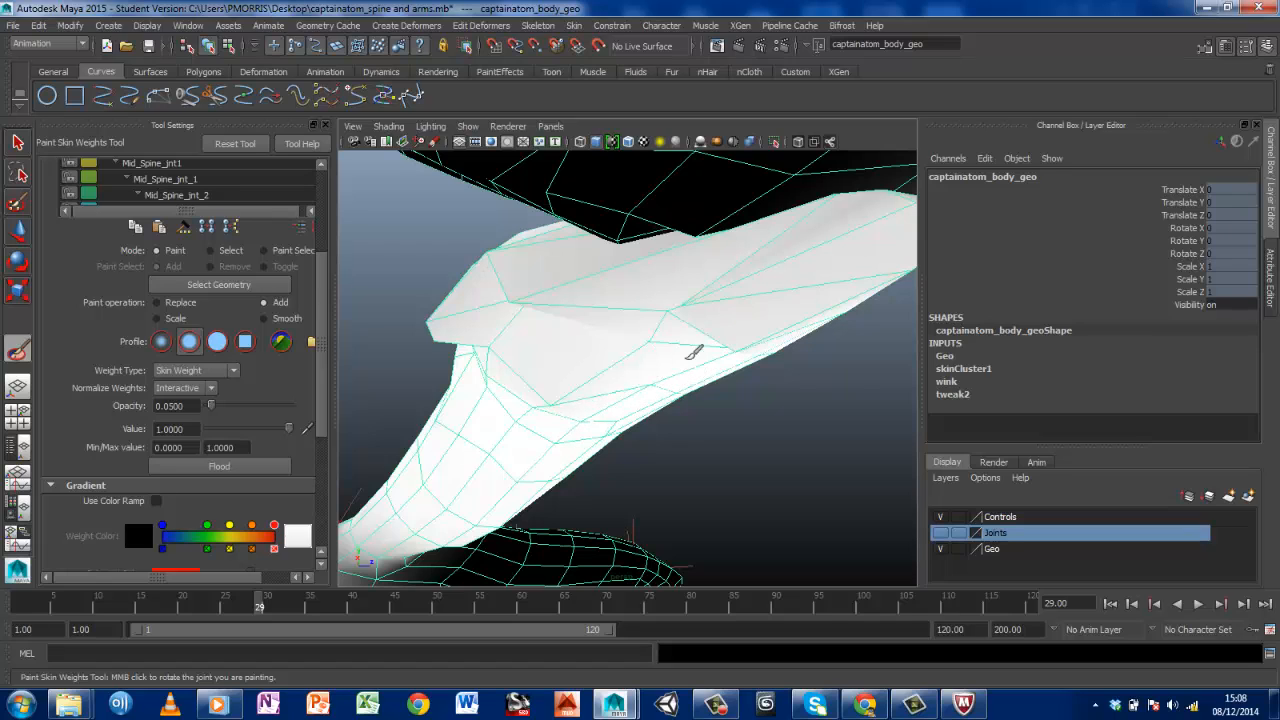
left_click_drag(667, 302, 750, 337)
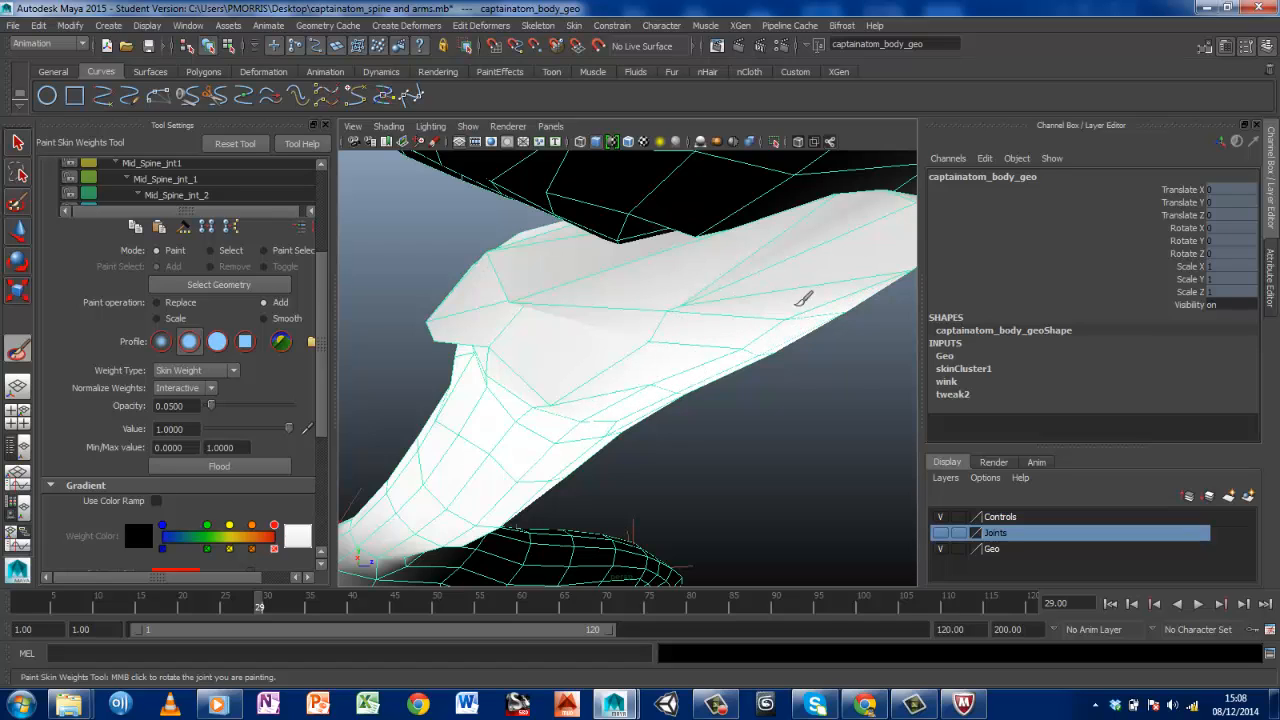
mouse_move(650, 305)
left_mouse_down()
mouse_move(514, 277)
mouse_move(532, 262)
mouse_move(476, 270)
mouse_move(459, 327)
left_mouse_up()
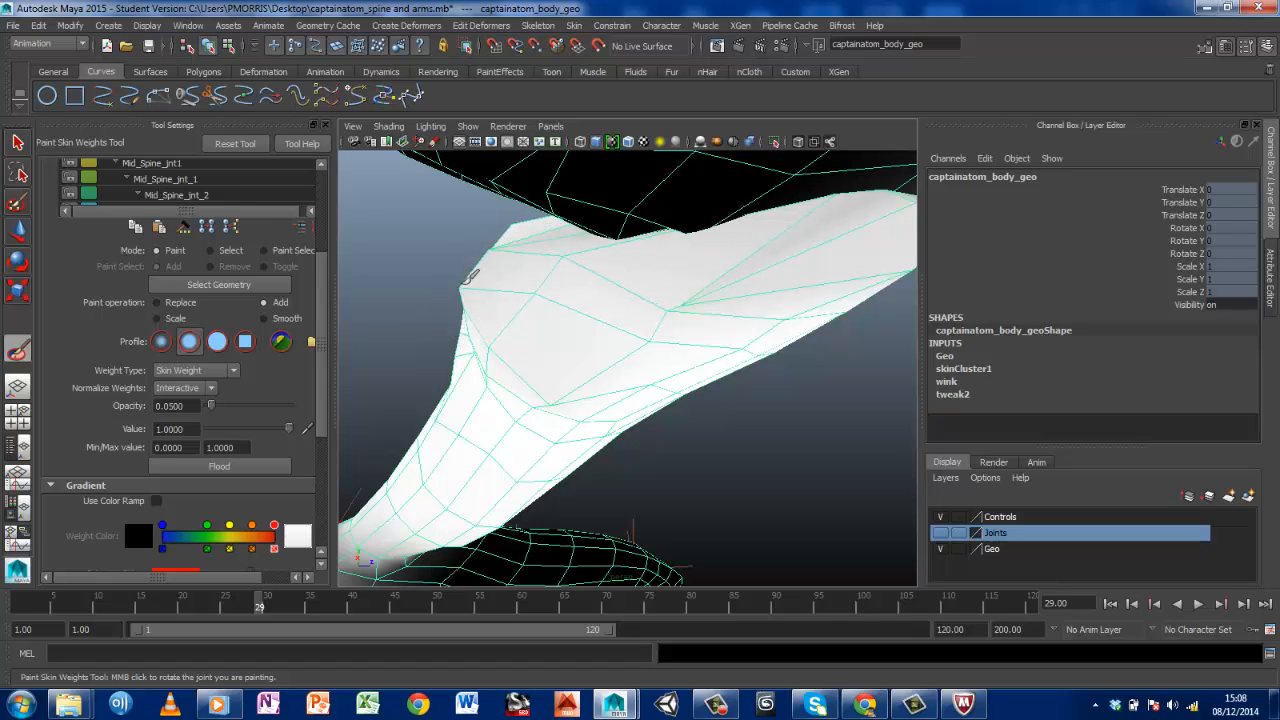
mouse_move(468, 278)
left_mouse_down()
mouse_move(503, 303)
mouse_move(523, 371)
mouse_move(517, 400)
mouse_move(491, 400)
left_mouse_up()
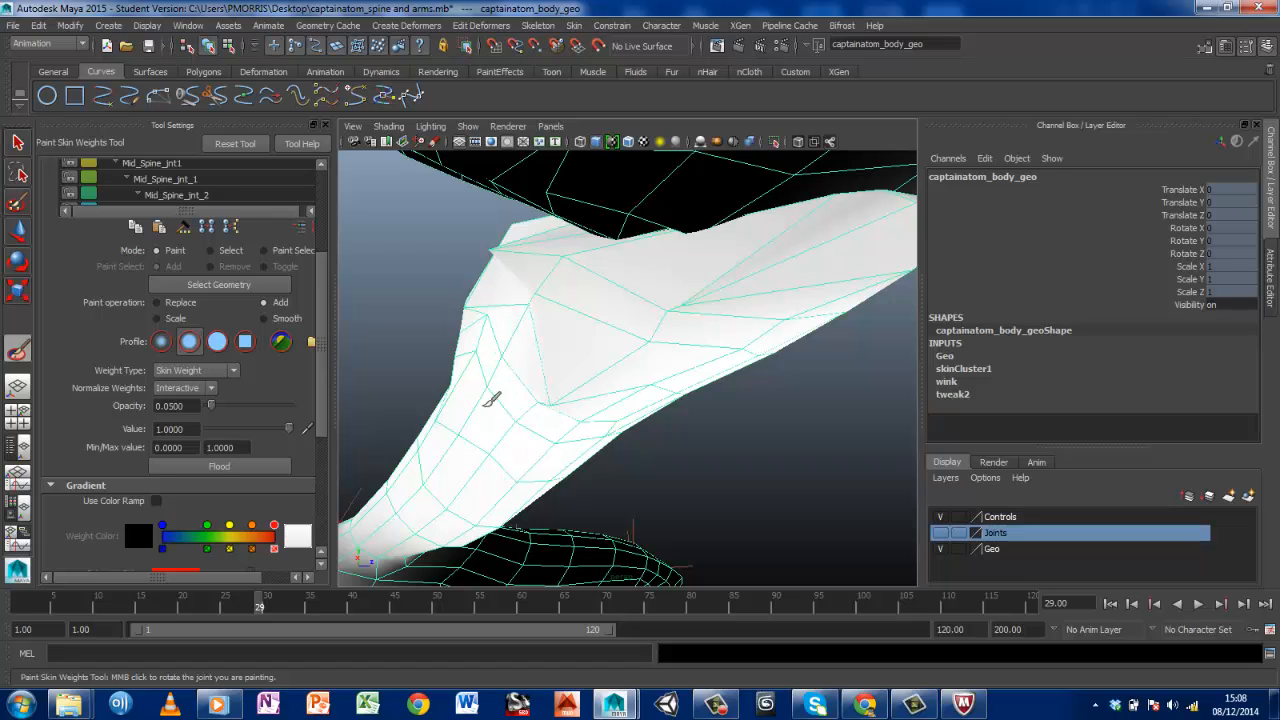
left_click_drag(478, 278, 536, 242)
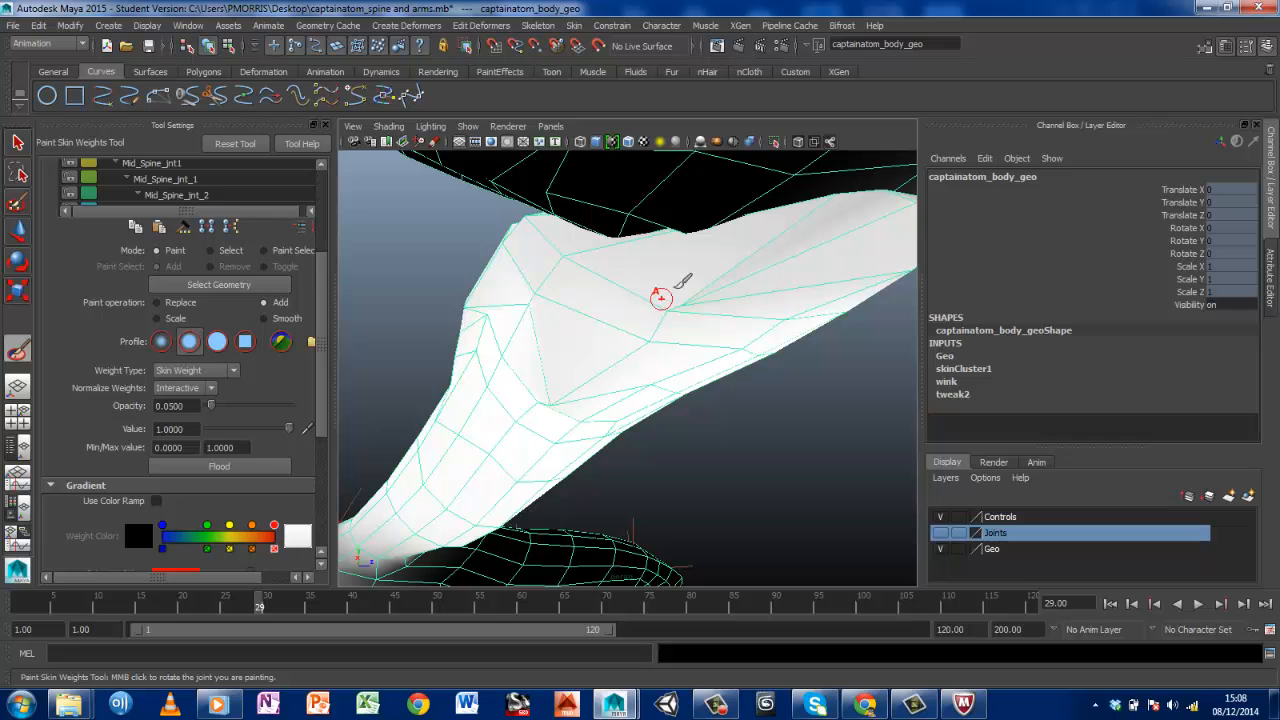
Examine the bent left knee and calf from the inner side, front, outer side and back for remaining deformation
mouse_move(666, 289)
left_mouse_down("alt")
mouse_move(763, 280)
mouse_move(663, 289)
mouse_move(670, 350)
mouse_move(663, 334)
mouse_move(727, 292)
mouse_move(603, 351)
mouse_move(621, 361)
mouse_move(571, 280)
mouse_move(593, 276)
left_mouse_up("alt")
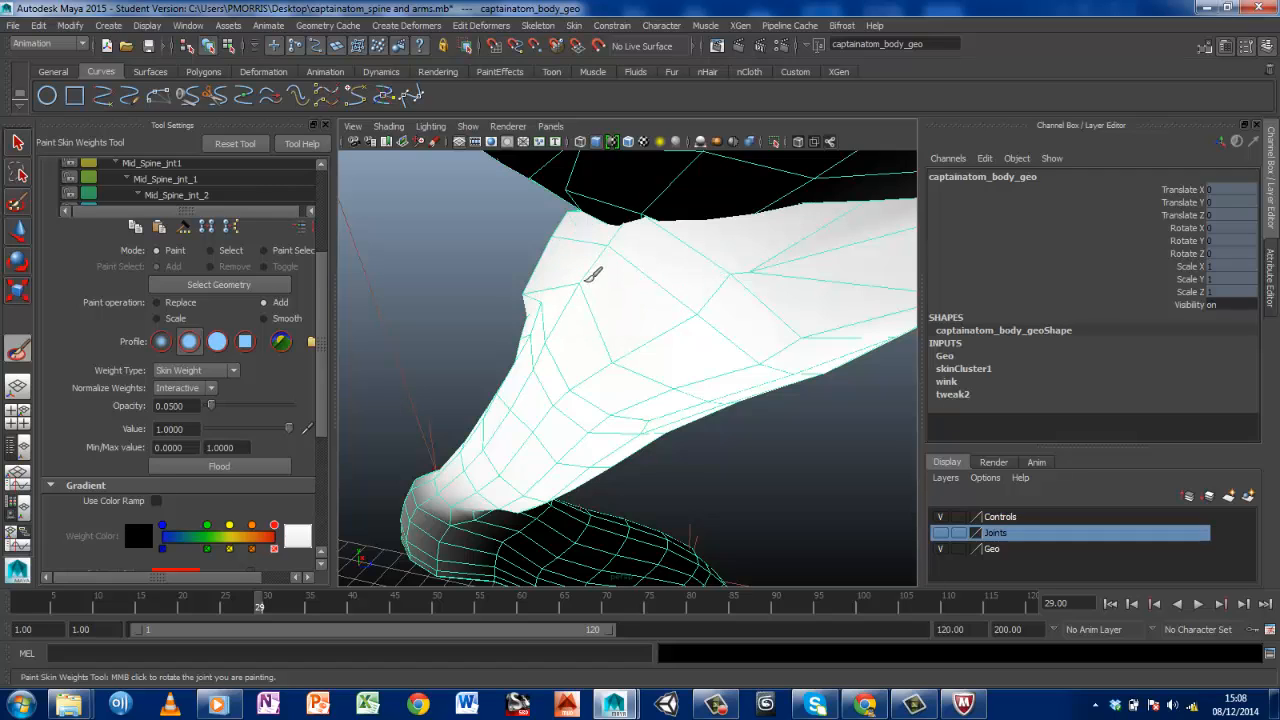
mouse_move(740, 298)
left_mouse_down()
mouse_move(814, 306)
mouse_move(860, 288)
left_mouse_up()
scroll(730, 321, "down", 6)
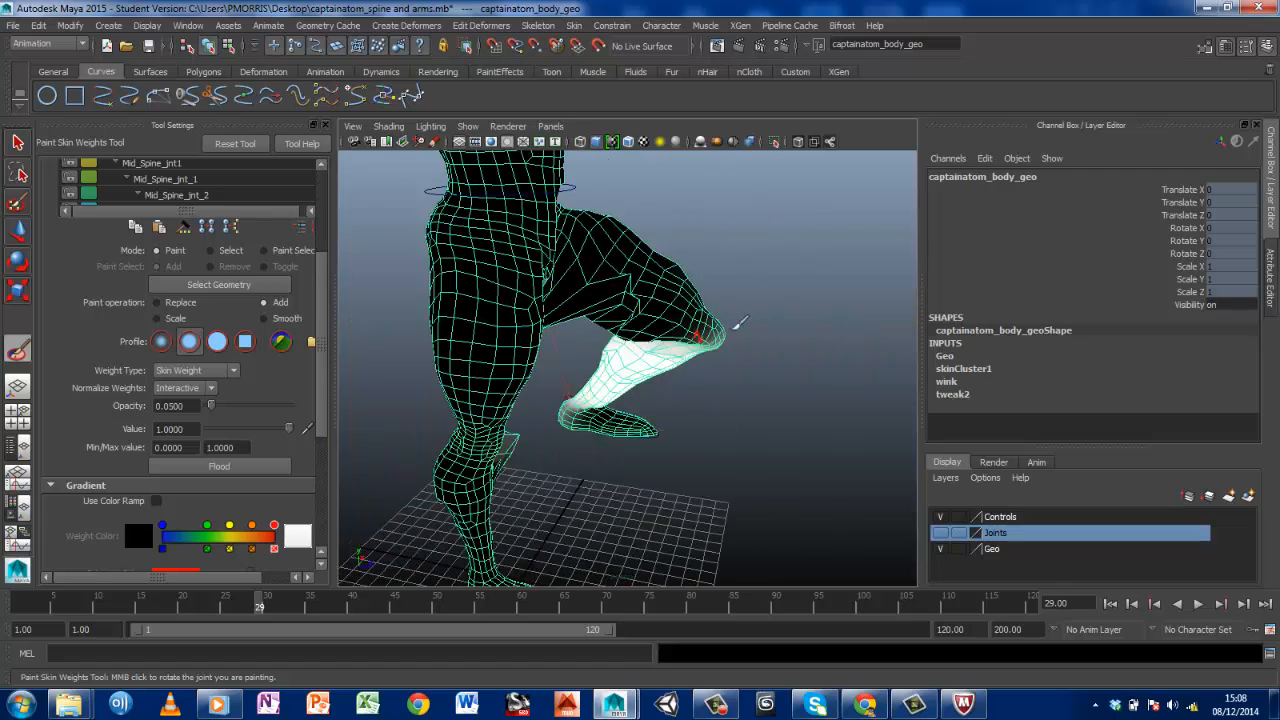
scroll(732, 323, "up", 2)
mouse_move(717, 337)
left_mouse_down("alt")
mouse_move(599, 326)
mouse_move(625, 338)
left_mouse_up("alt")
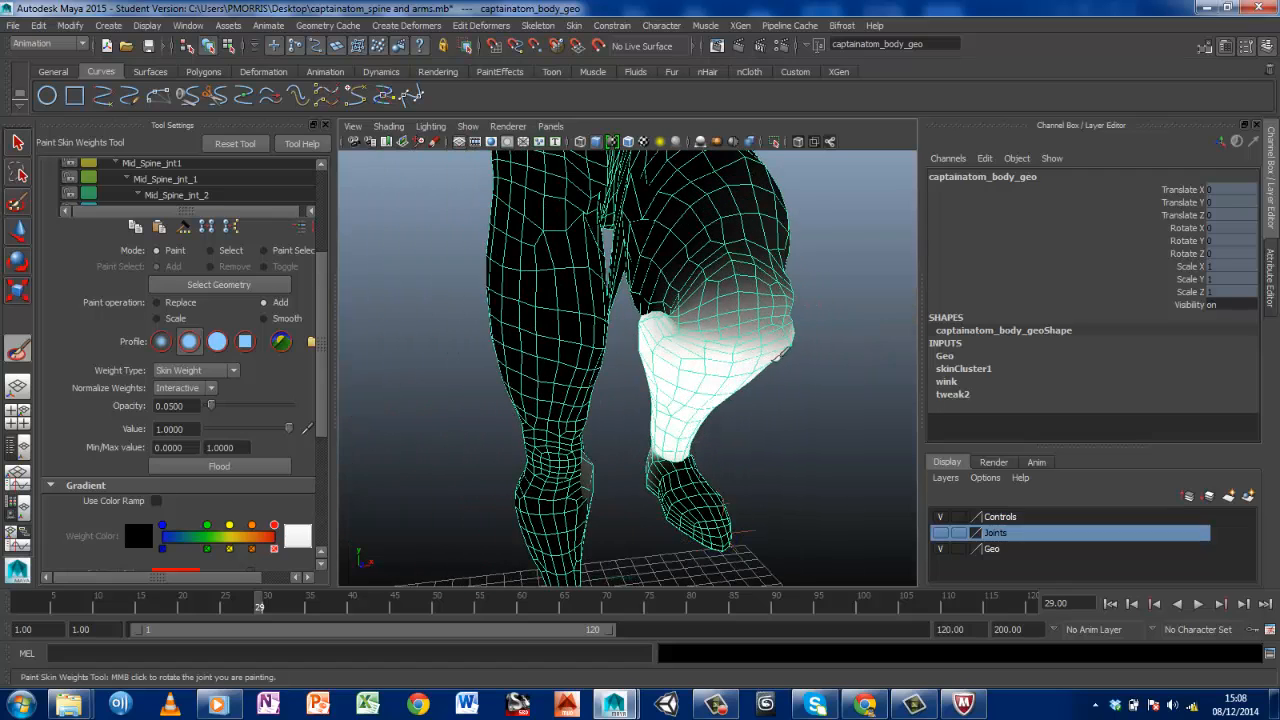
left_click_drag(757, 363, 673, 358, "alt")
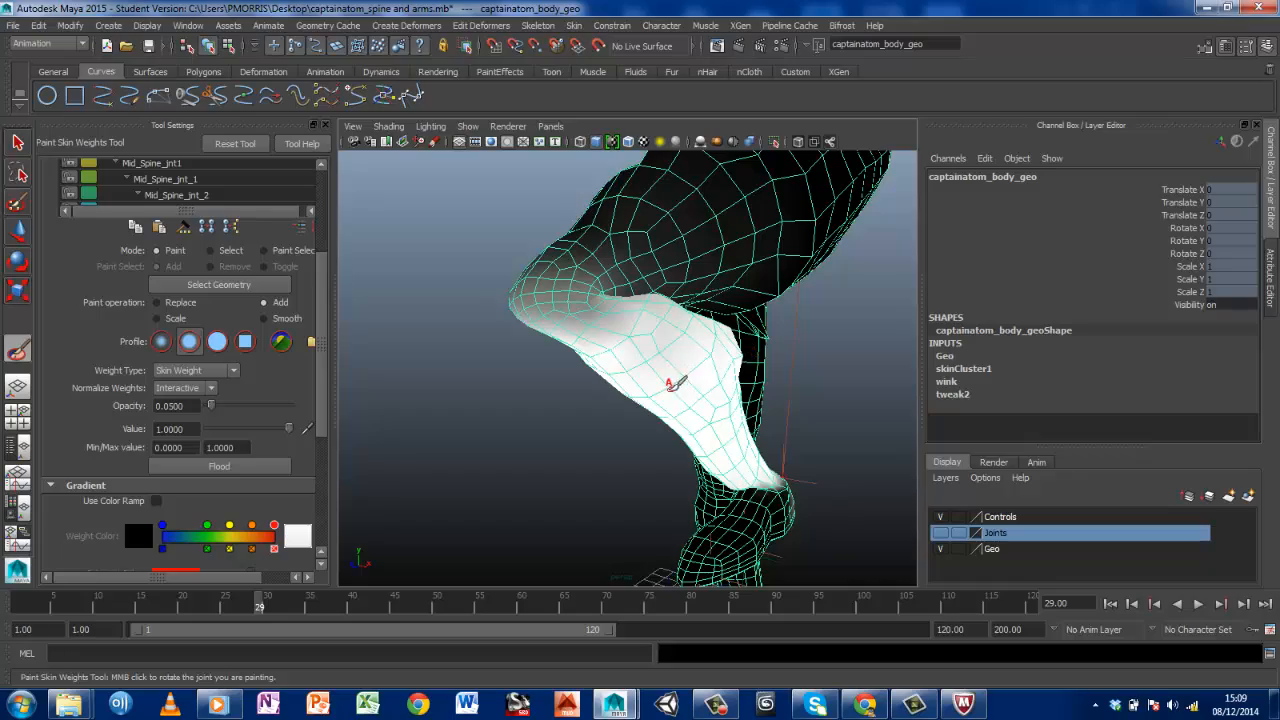
mouse_move(674, 374)
left_mouse_down("alt")
mouse_move(591, 354)
mouse_move(400, 377)
mouse_move(619, 364)
mouse_move(797, 400)
mouse_move(734, 371)
mouse_move(797, 400)
mouse_move(864, 381)
mouse_move(818, 395)
mouse_move(666, 391)
mouse_move(689, 369)
mouse_move(676, 338)
left_mouse_up("alt")
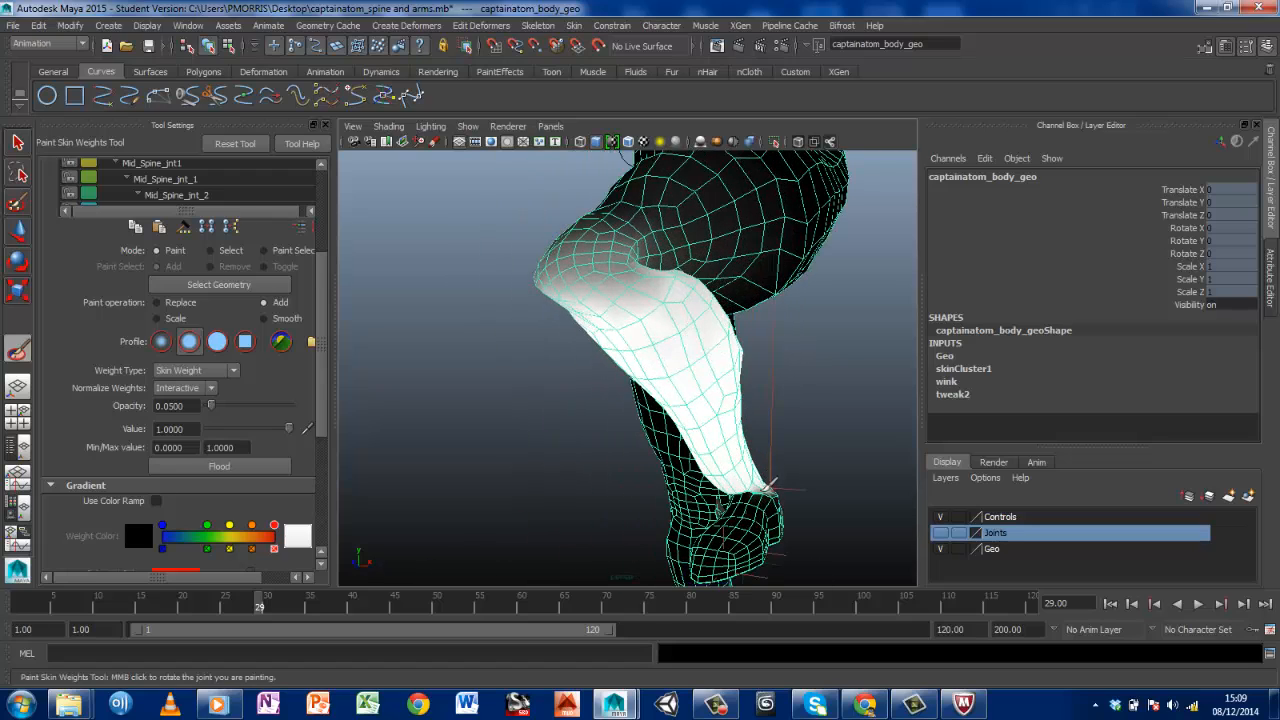
mouse_move(748, 482)
left_mouse_down("alt")
mouse_move(680, 414)
mouse_move(665, 375)
left_mouse_up("alt")
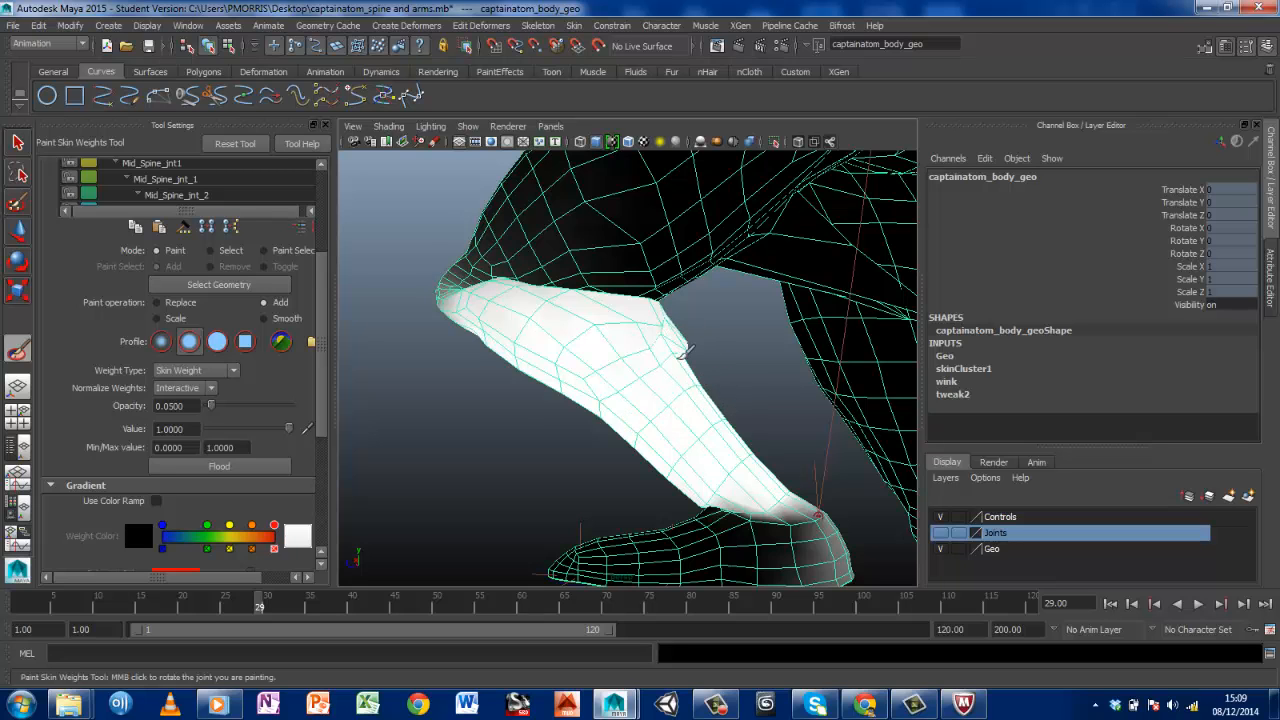
left_click_drag(641, 396, 629, 347, "alt")
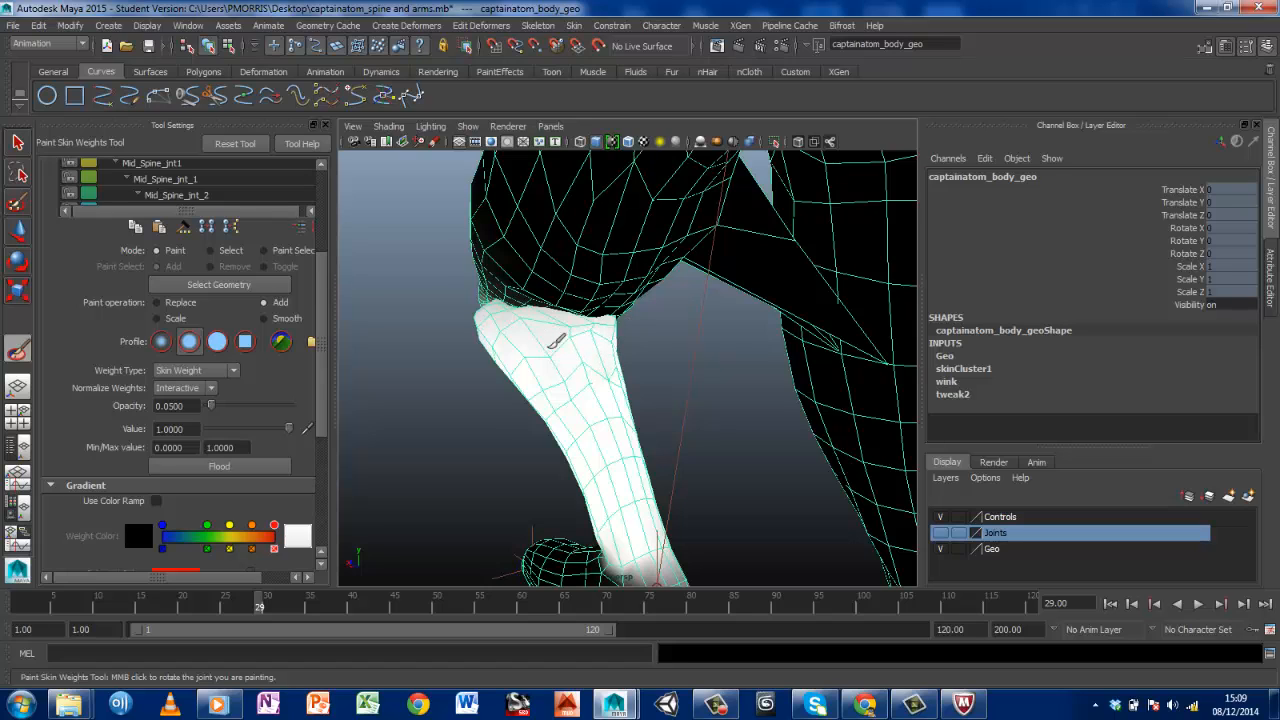
Add Lft_Knee_jnt weight to the jagged vertices at the outer back of the upper calf, just below the knee crease
left_click_drag(586, 371, 671, 453, "alt")
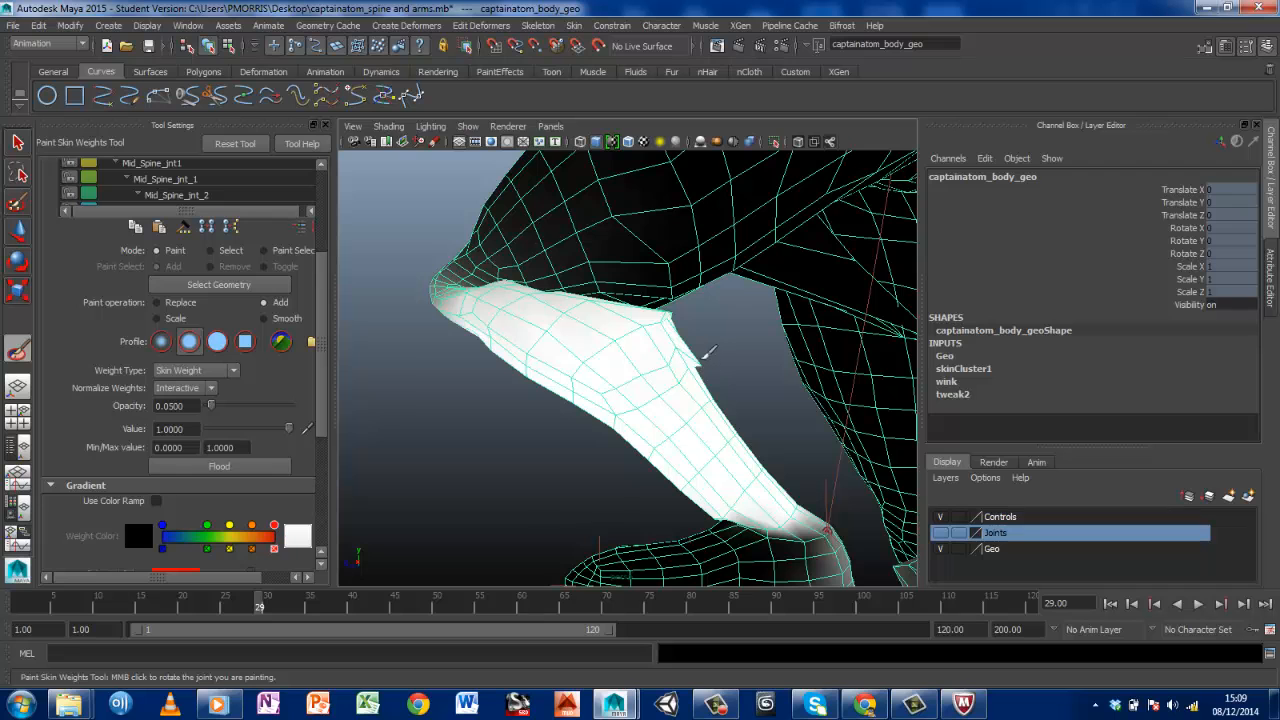
left_click(698, 359)
left_click(671, 331)
left_click(676, 308)
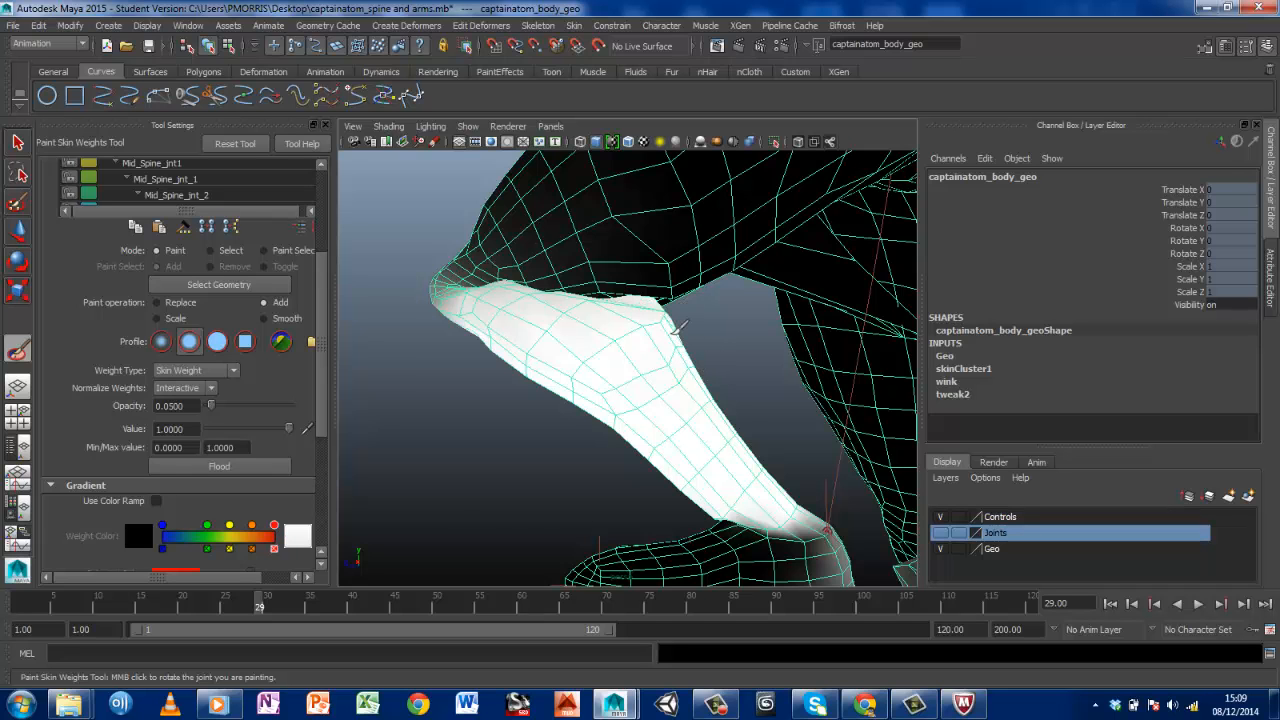
Bring up the skin binding and weight editing commands for the body mesh
mouse_move(606, 404)
left_mouse_down("alt")
mouse_move(780, 414)
mouse_move(723, 371)
left_mouse_up("alt")
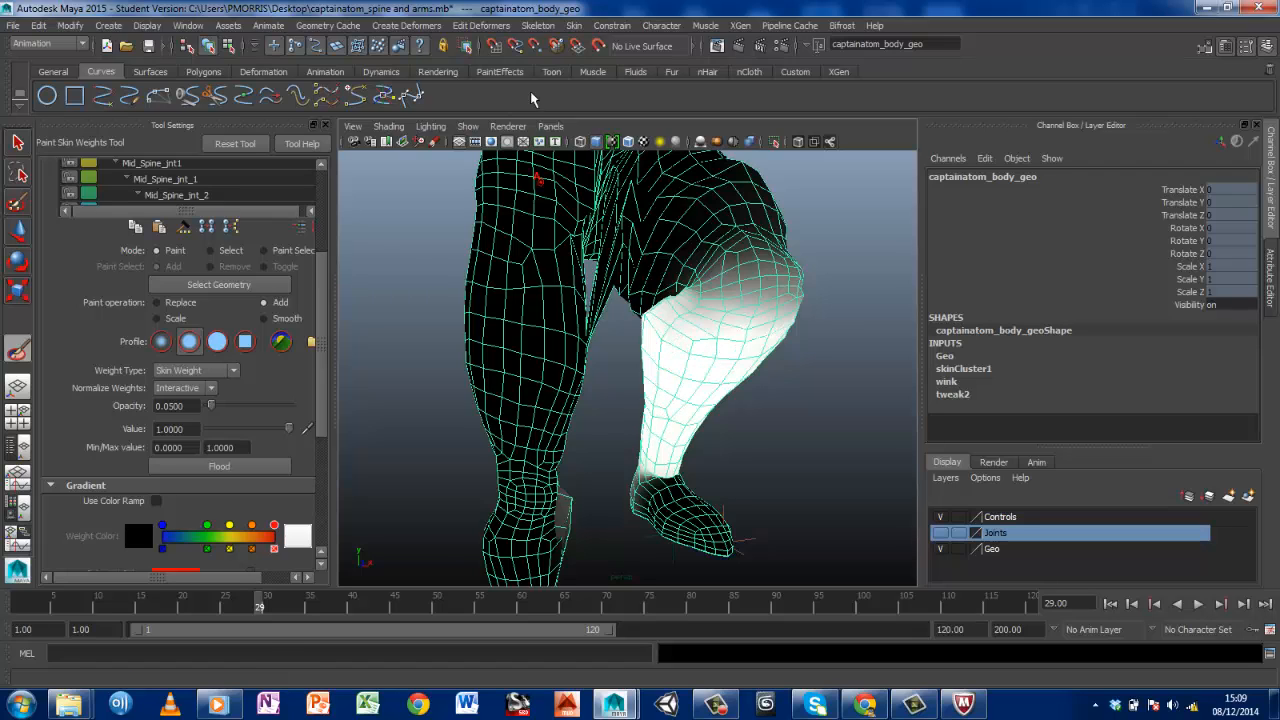
left_click(544, 27)
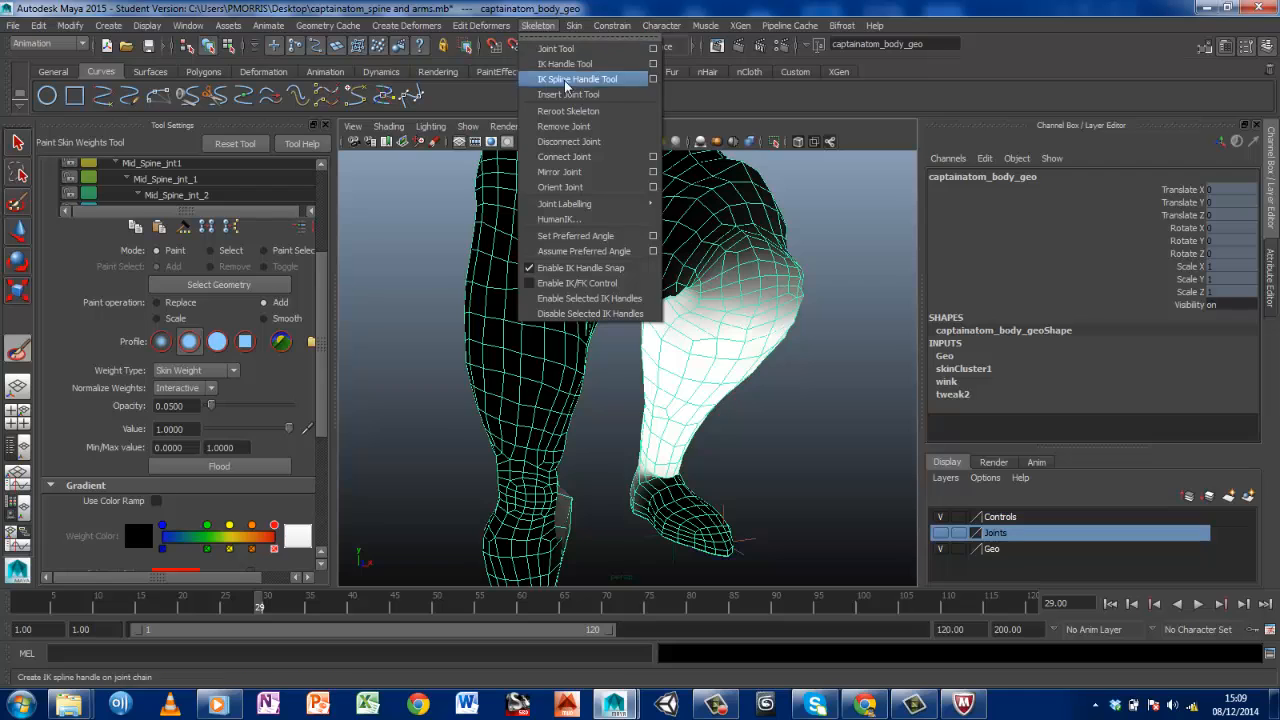
mouse_move(572, 27)
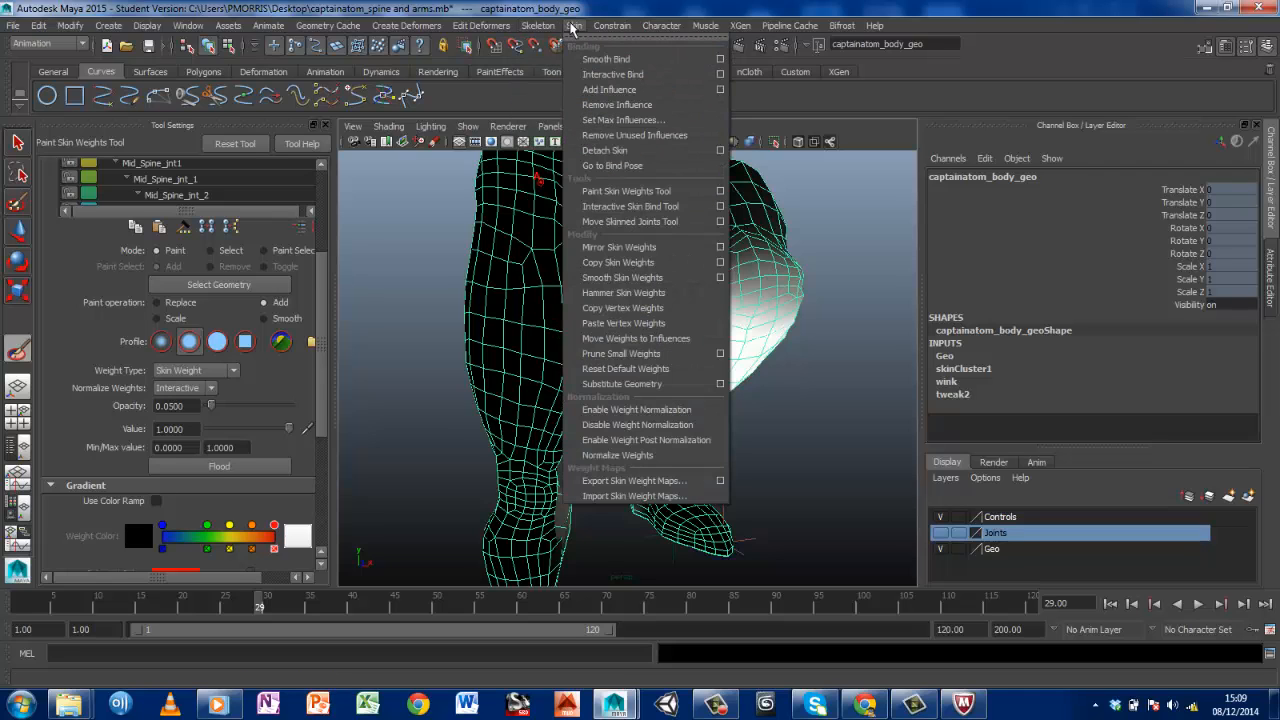
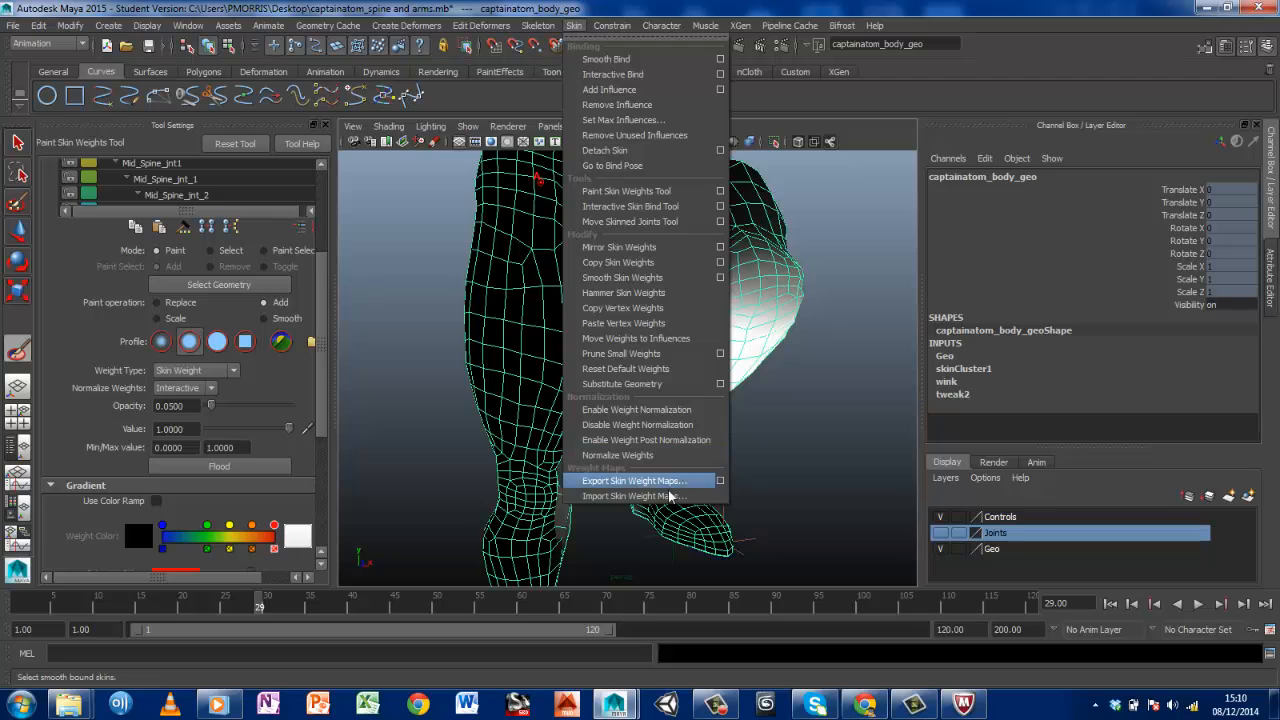
Create a folder named skin weights inside the project's sourceimages folder for exported skin weight maps
left_click(630, 481)
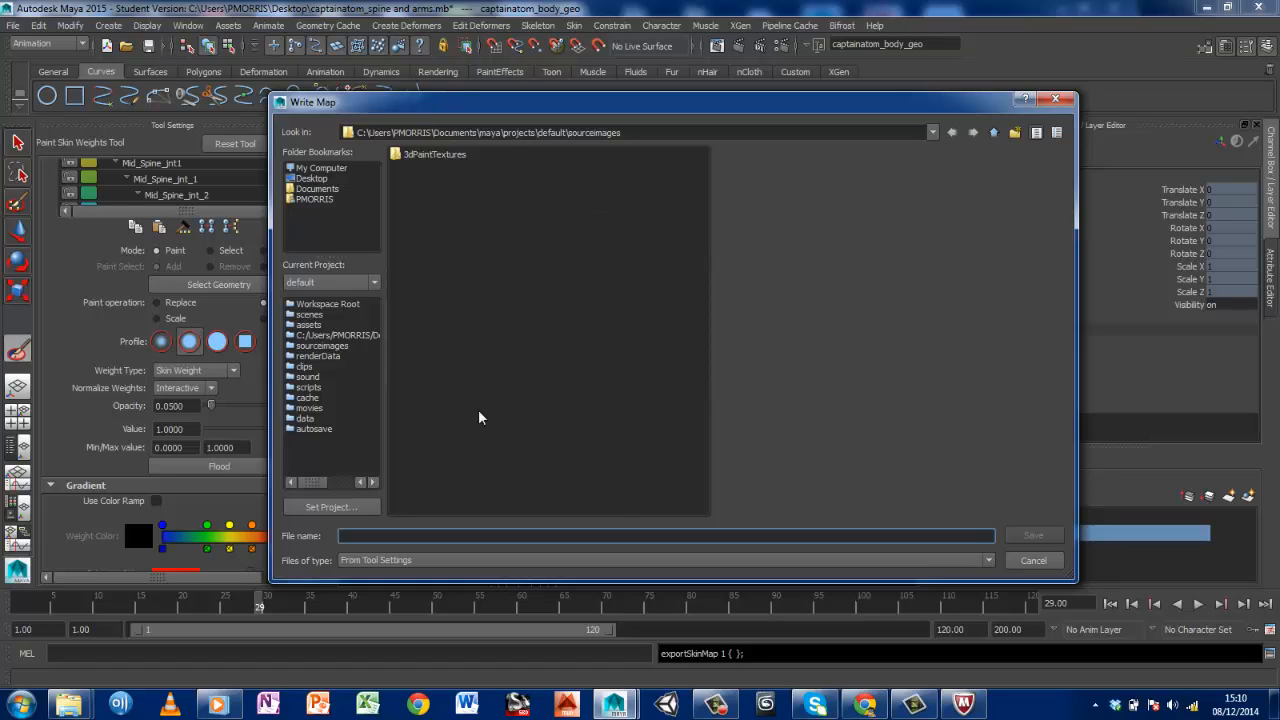
left_click(430, 562)
left_click(430, 566)
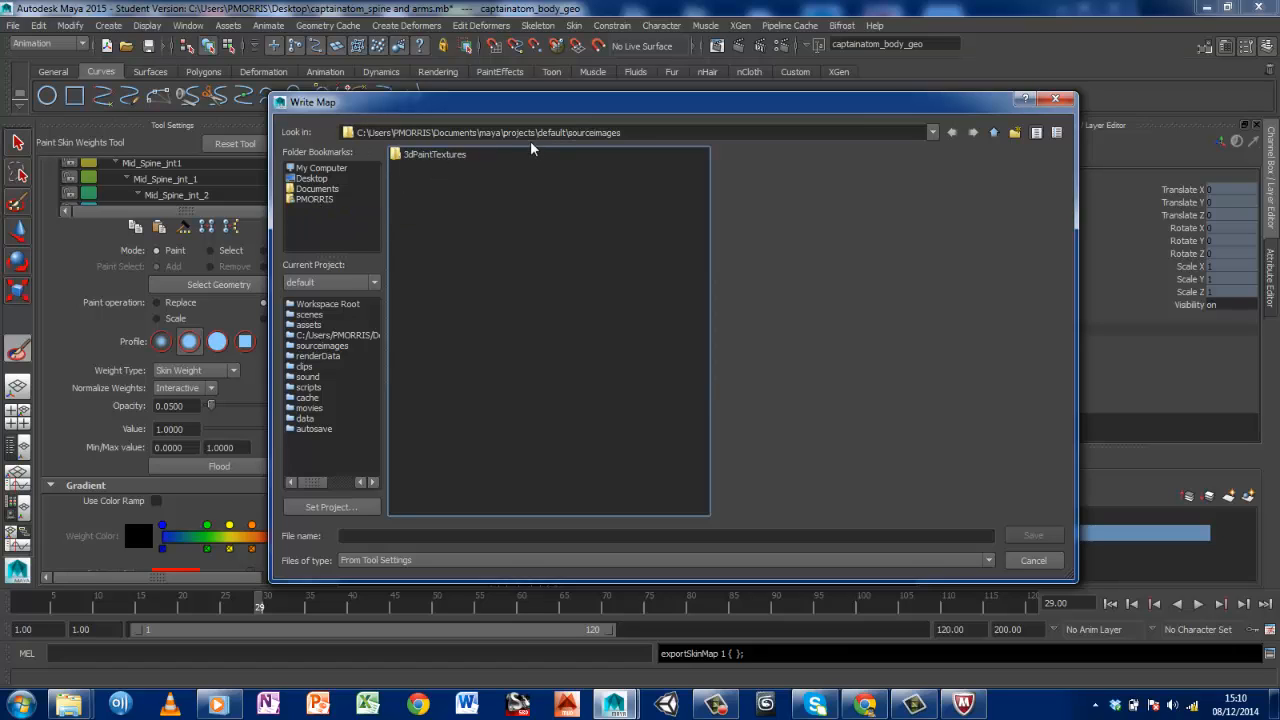
right_click(436, 192)
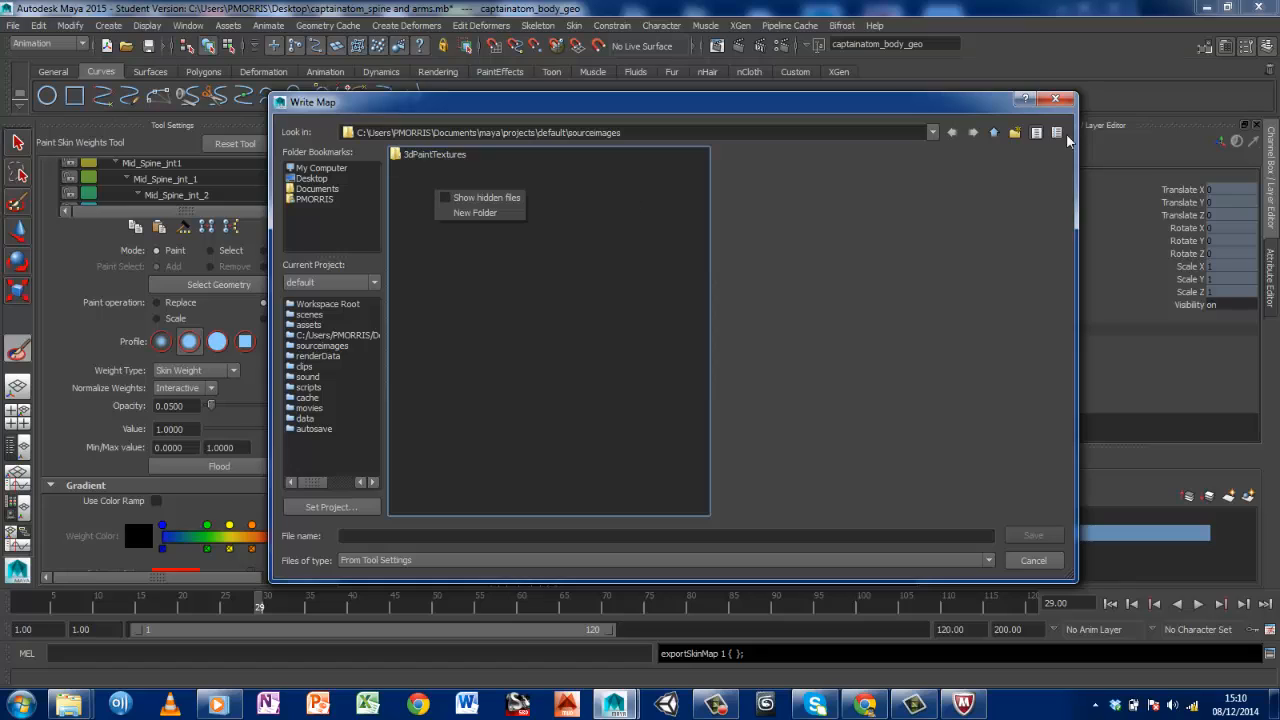
left_click(1016, 133)
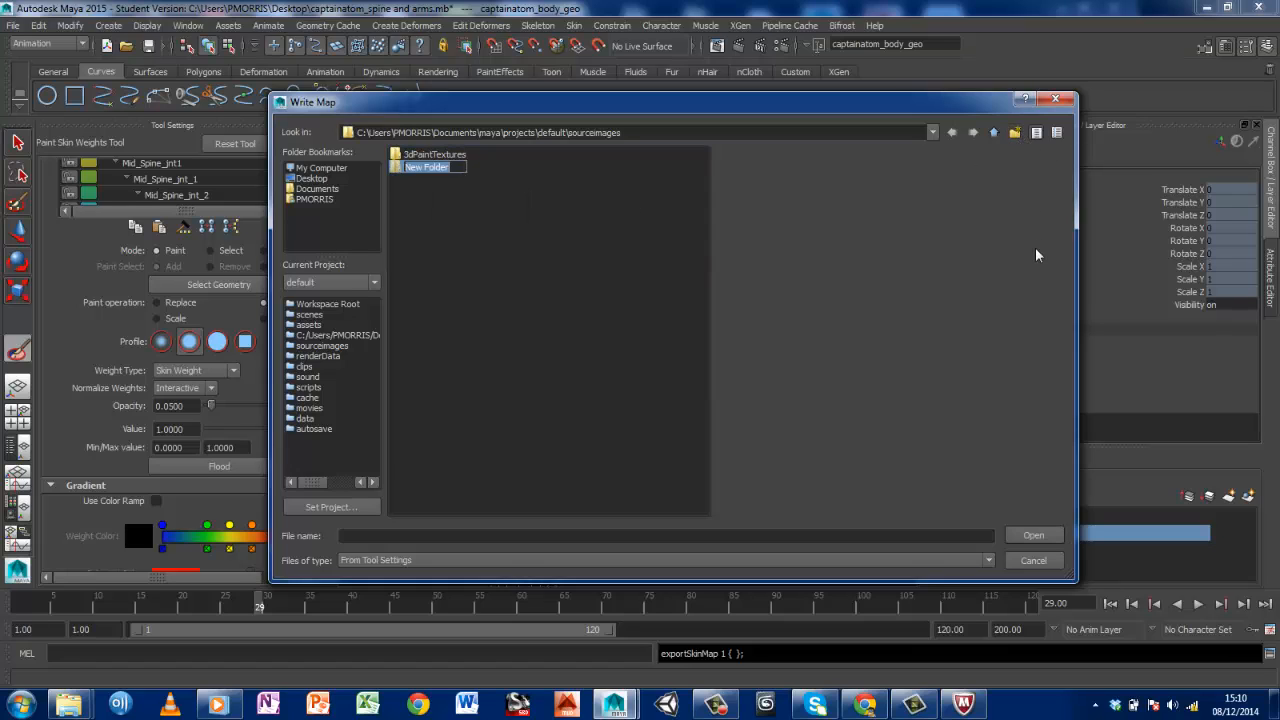
type("skin weights")
key("Return")
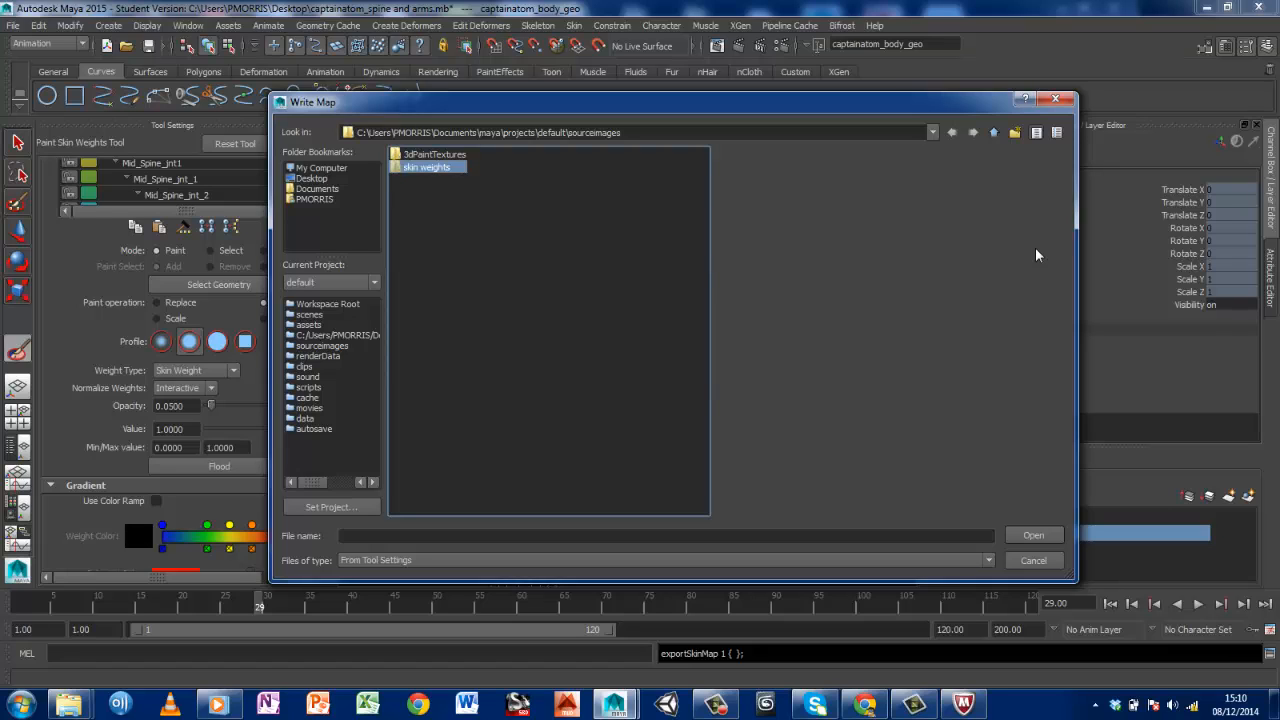
double_click(430, 168)
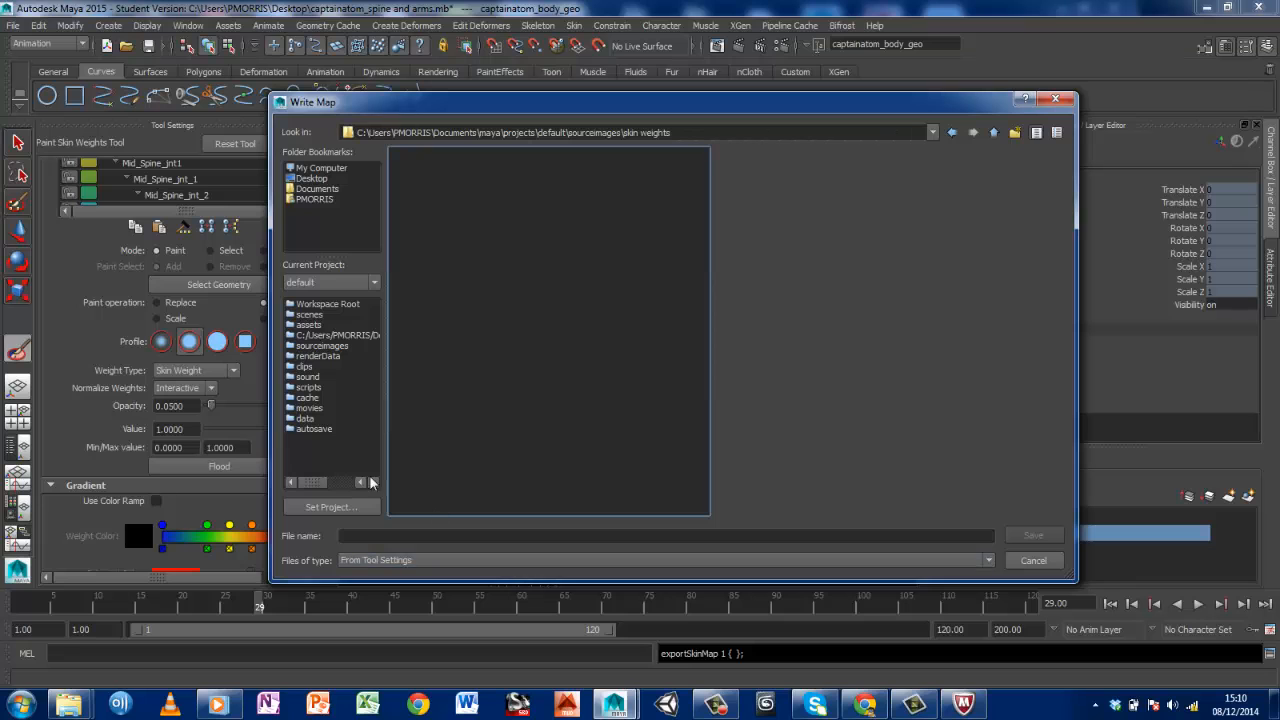
left_click(1034, 561)
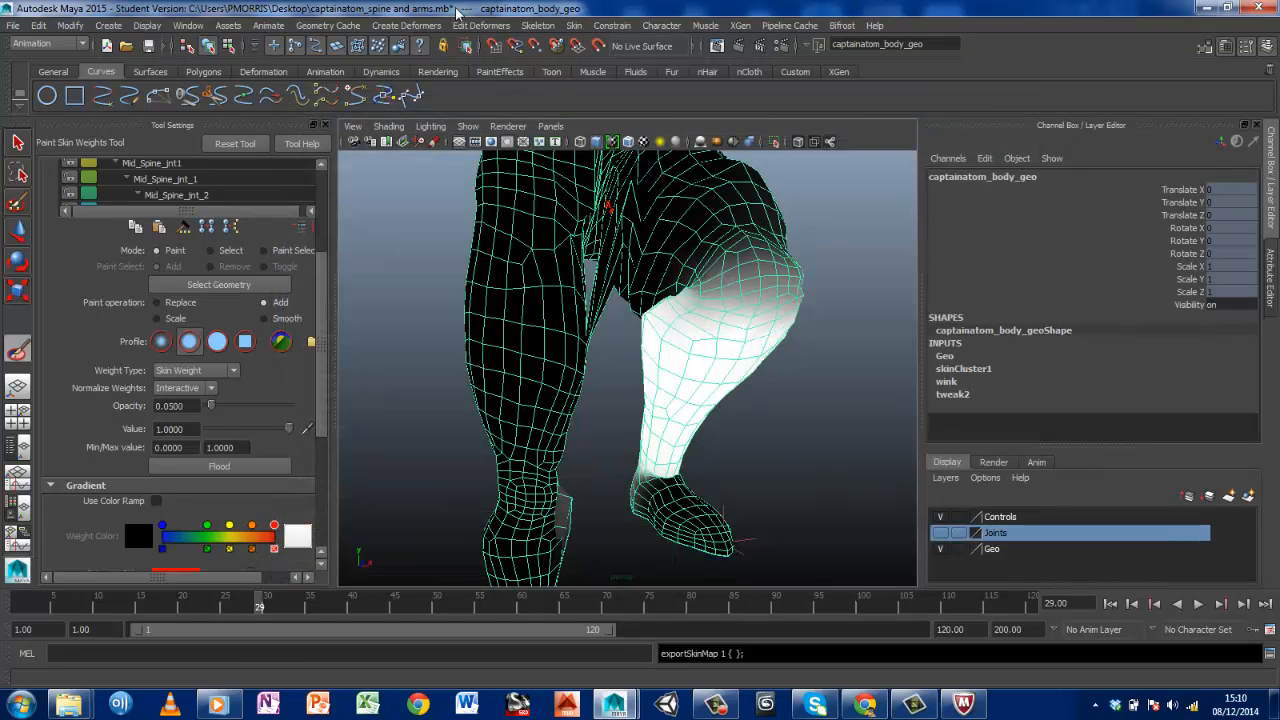
Export the body mesh's skin weight maps as captainatom into the skin weights folder
left_click(573, 25)
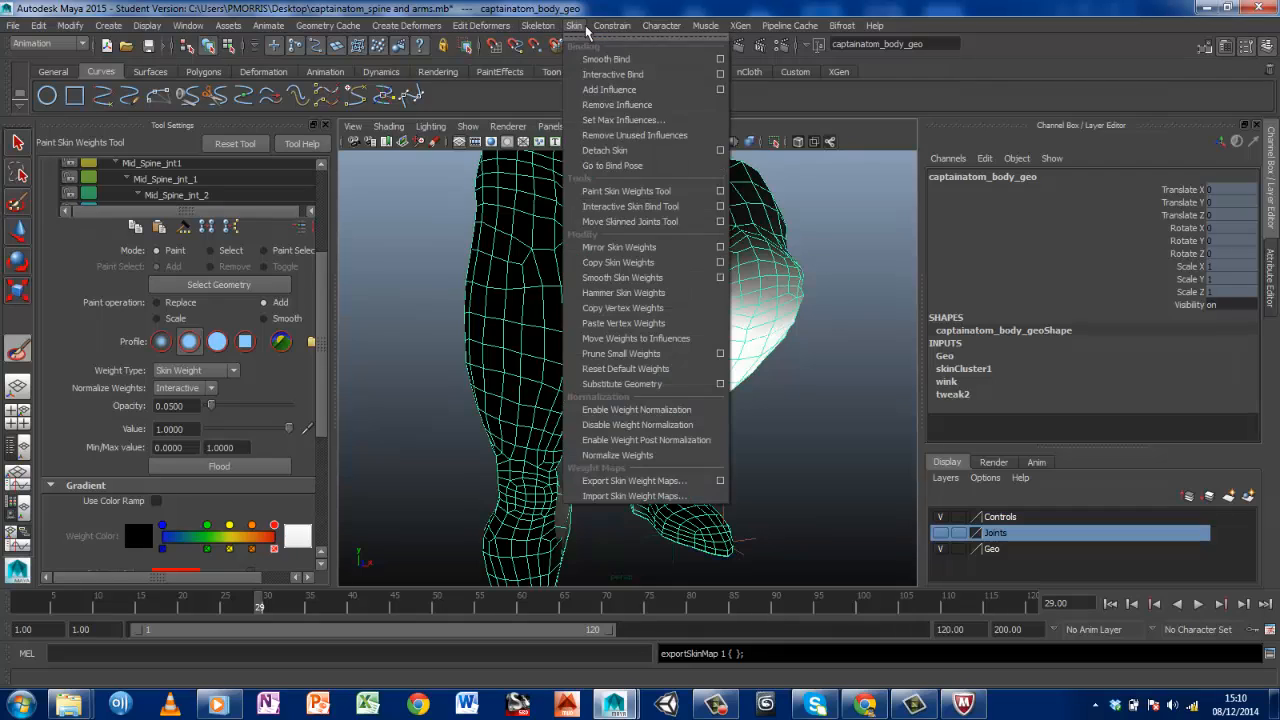
left_click(673, 485)
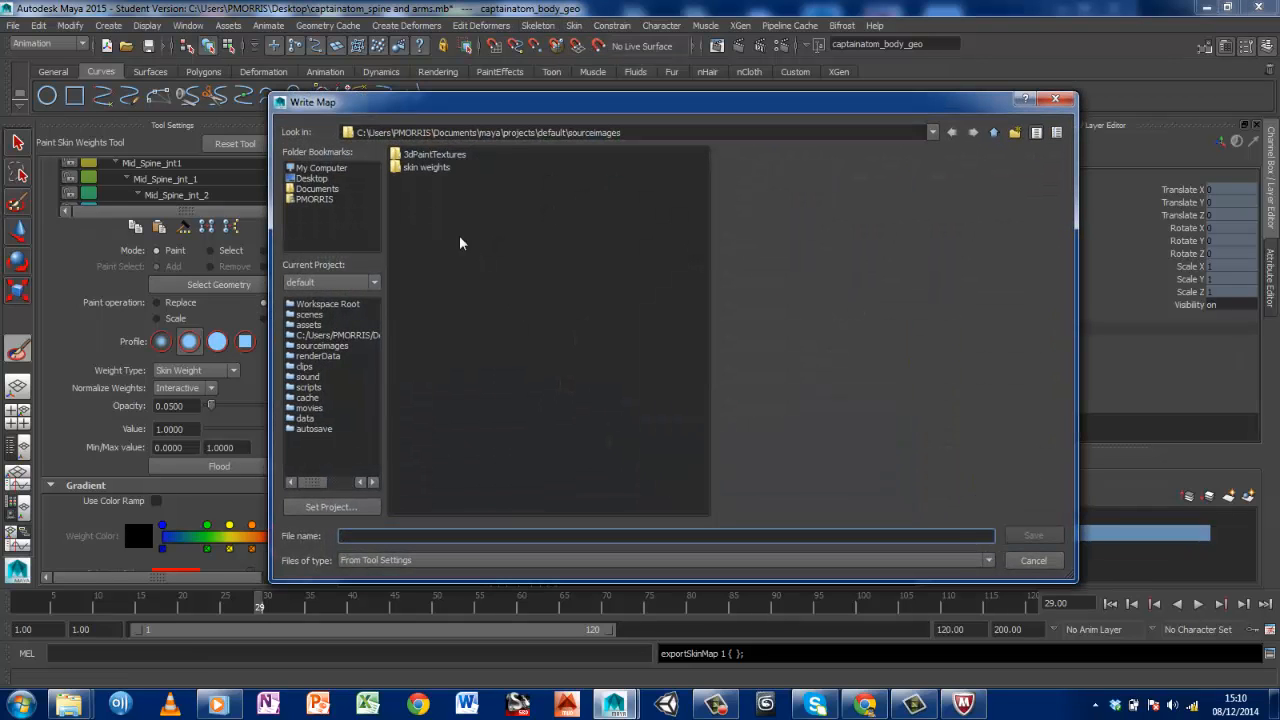
left_click(428, 168)
left_click(1050, 537)
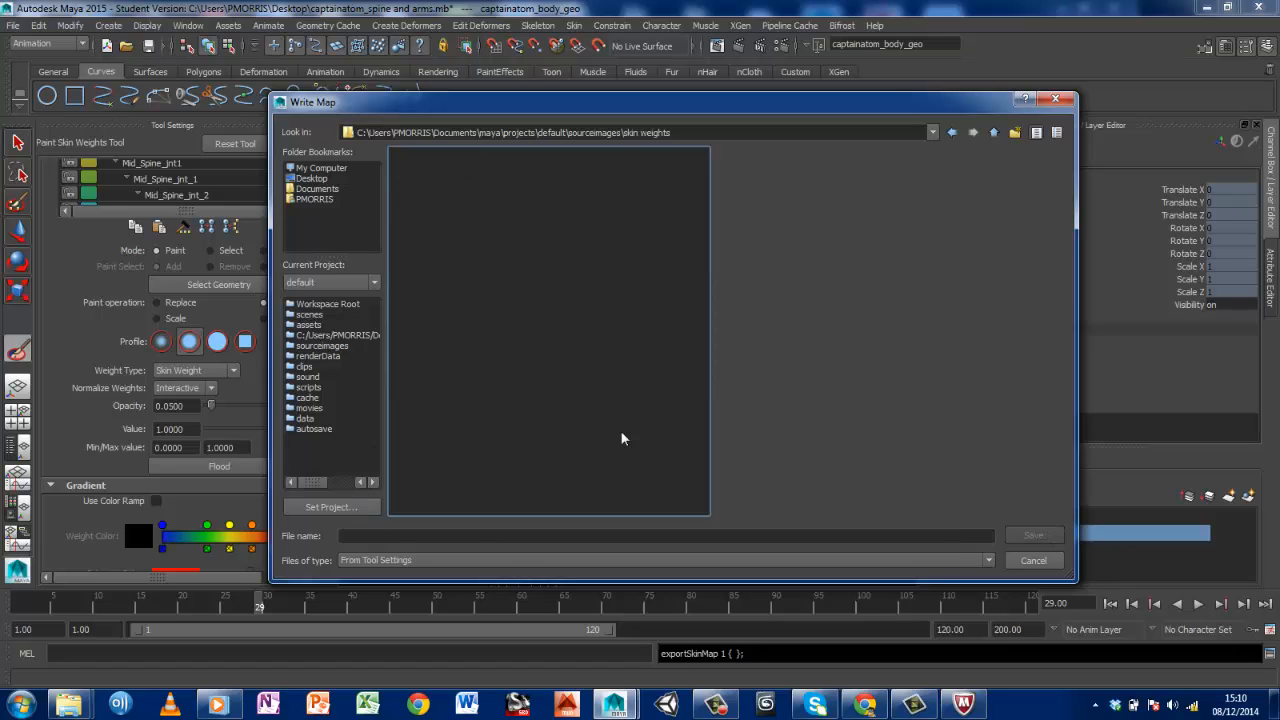
left_click(468, 536)
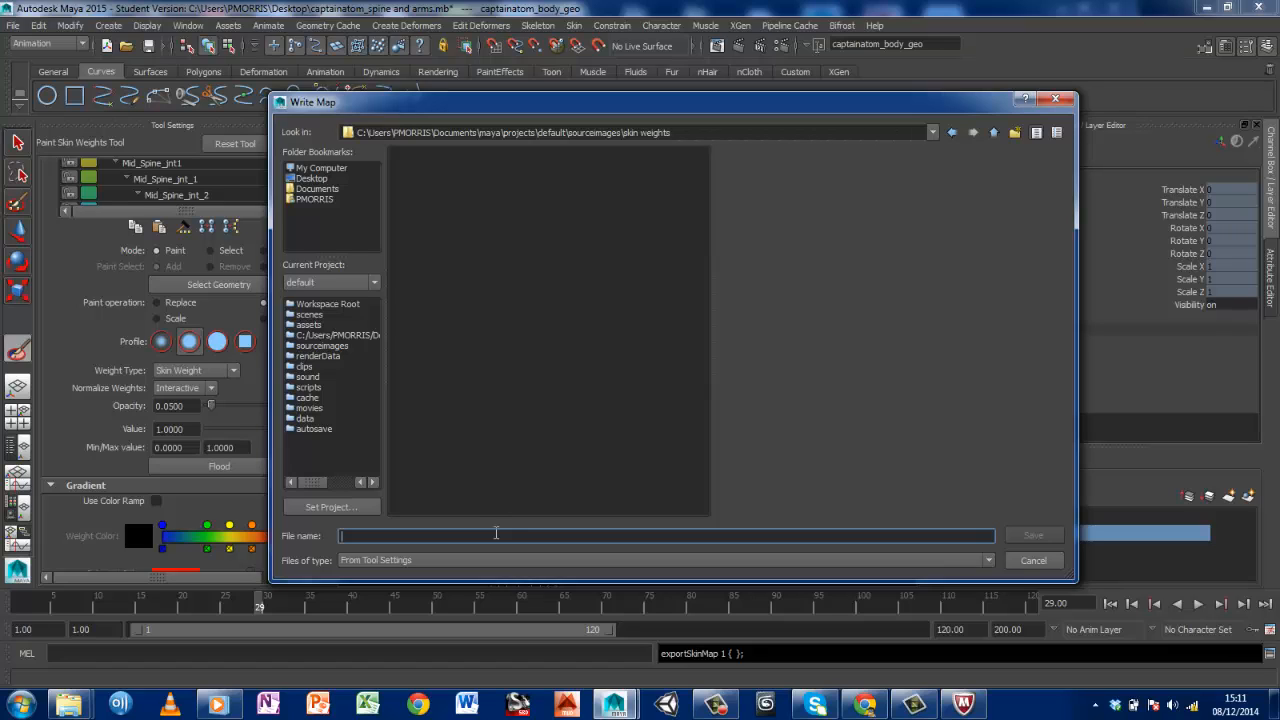
type("captainatom")
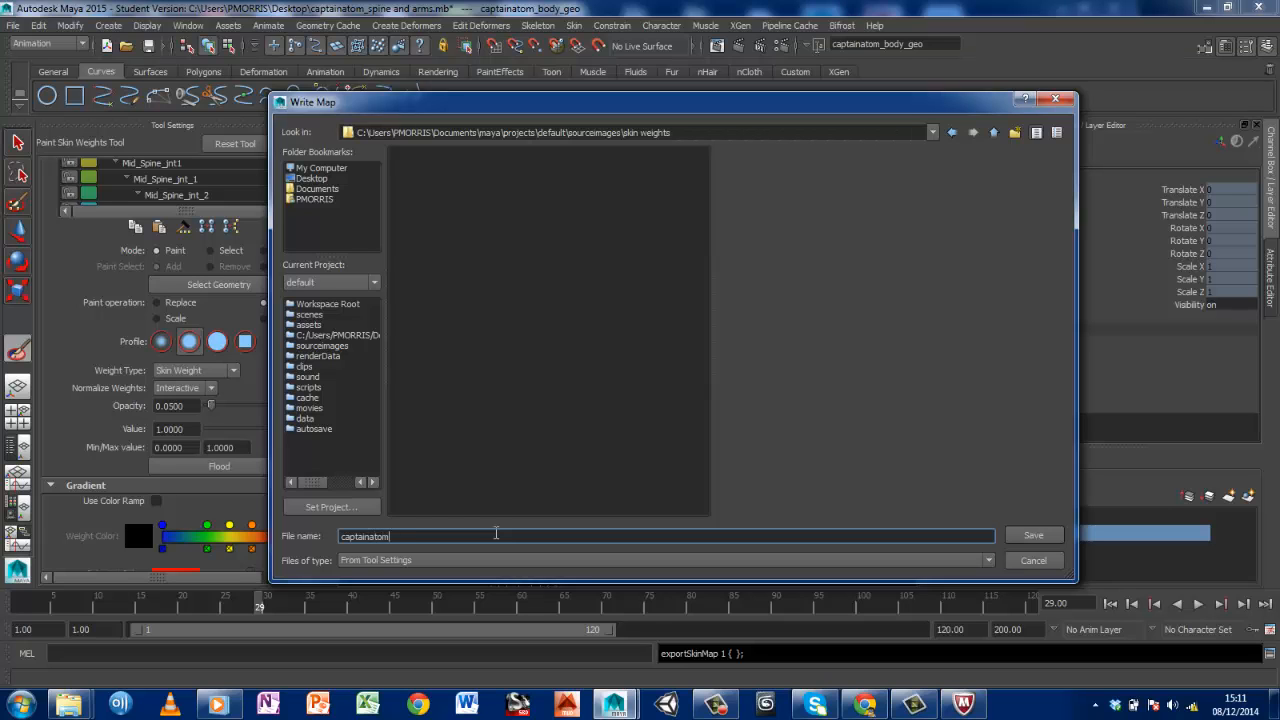
left_click(1034, 538)
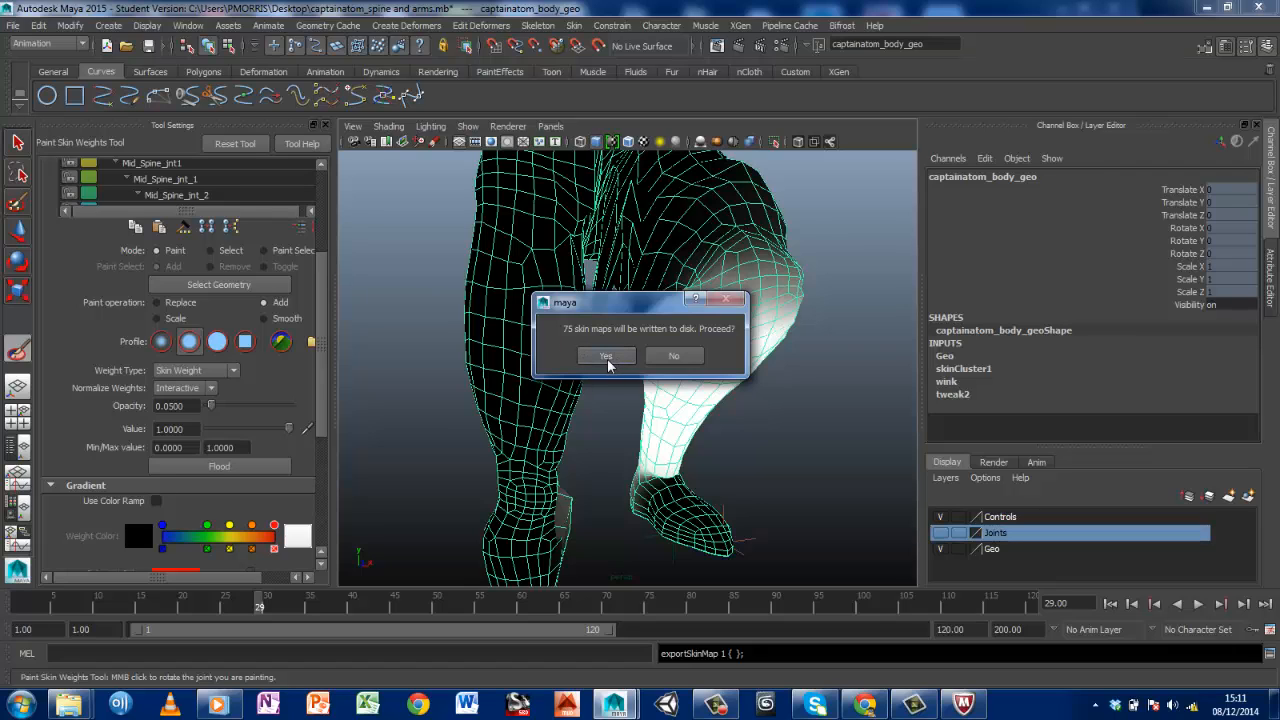
left_click(606, 358)
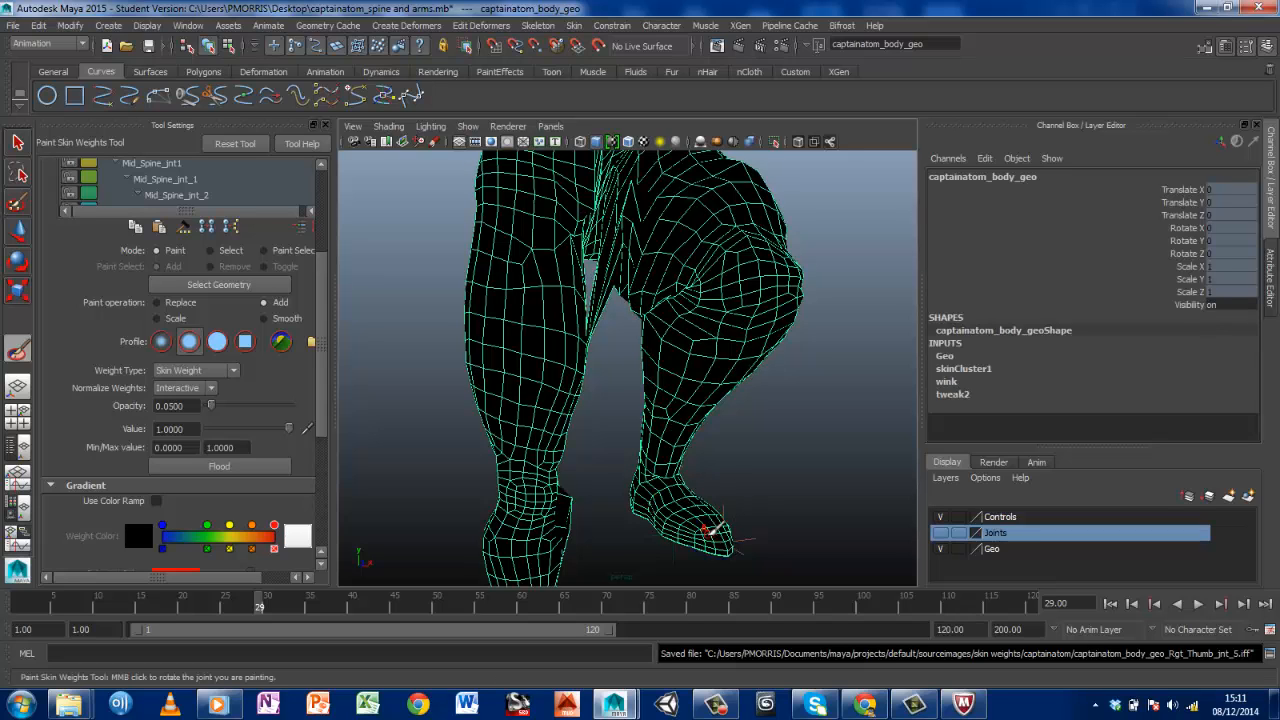
left_click(190, 25)
mouse_move(196, 52)
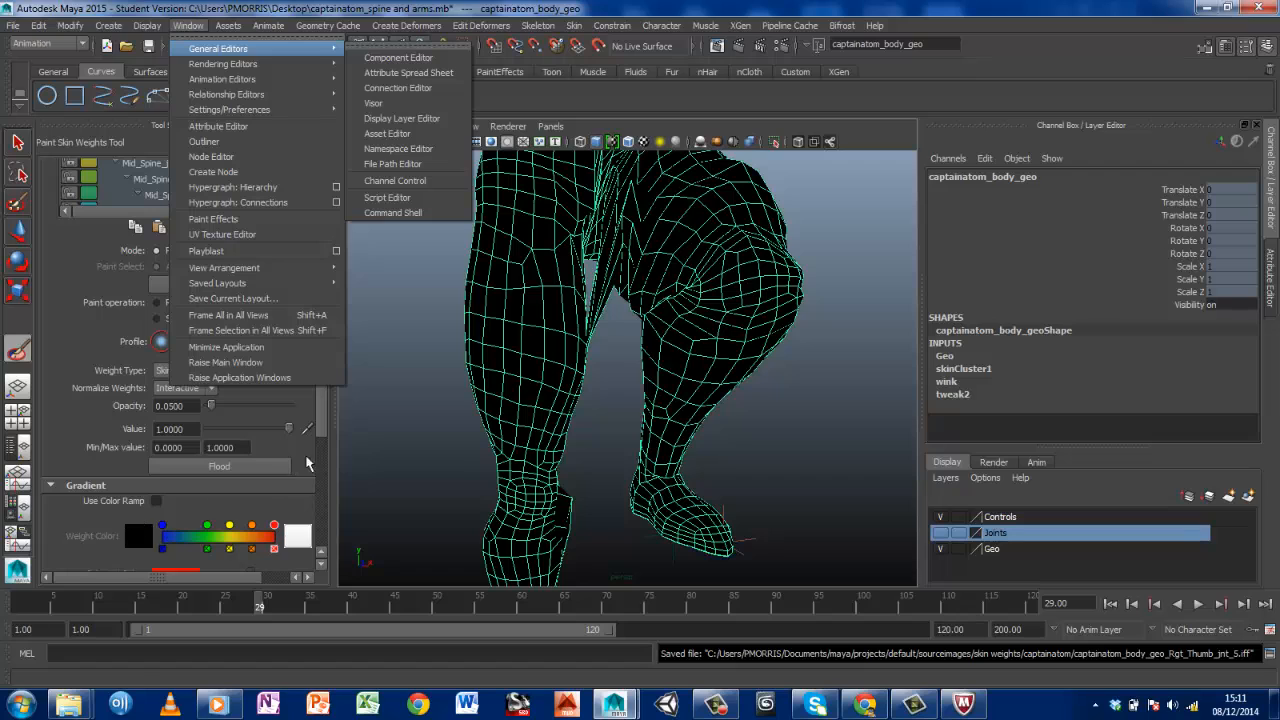
left_click_drag(324, 422, 322, 438)
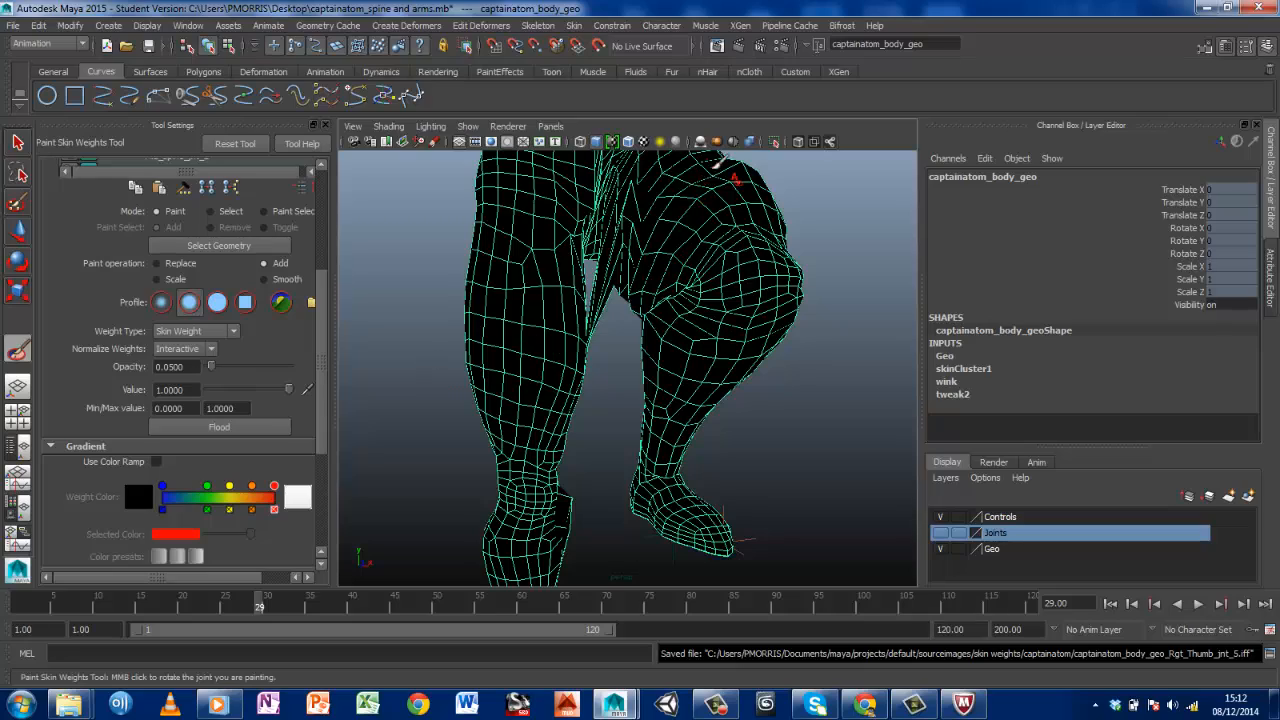
Play the leg animation in the viewport and return the timeline to frame 1
left_click_drag(734, 291, 457, 547, "alt")
key("alt+v")
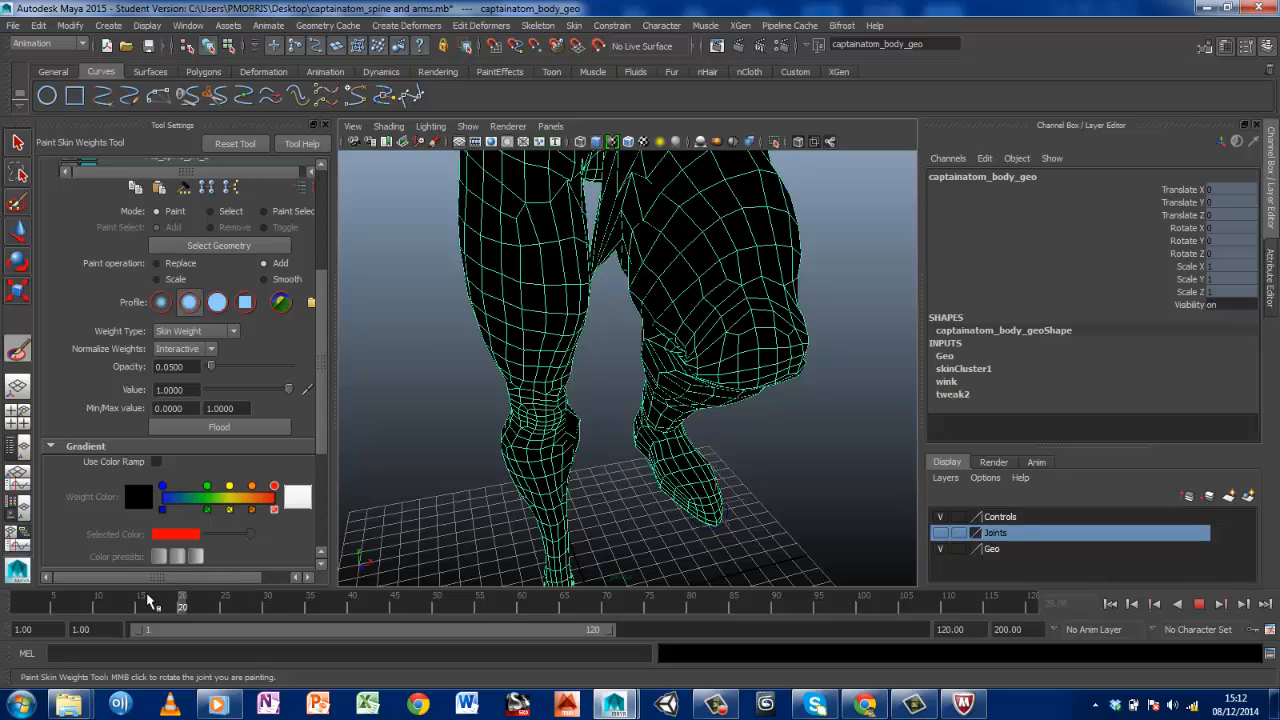
left_click_drag(91, 593, 0, 594)
Bring the character's face into front view and leave weight painting for the Select Tool with shaded display
left_click_drag(770, 281, 651, 286, "alt")
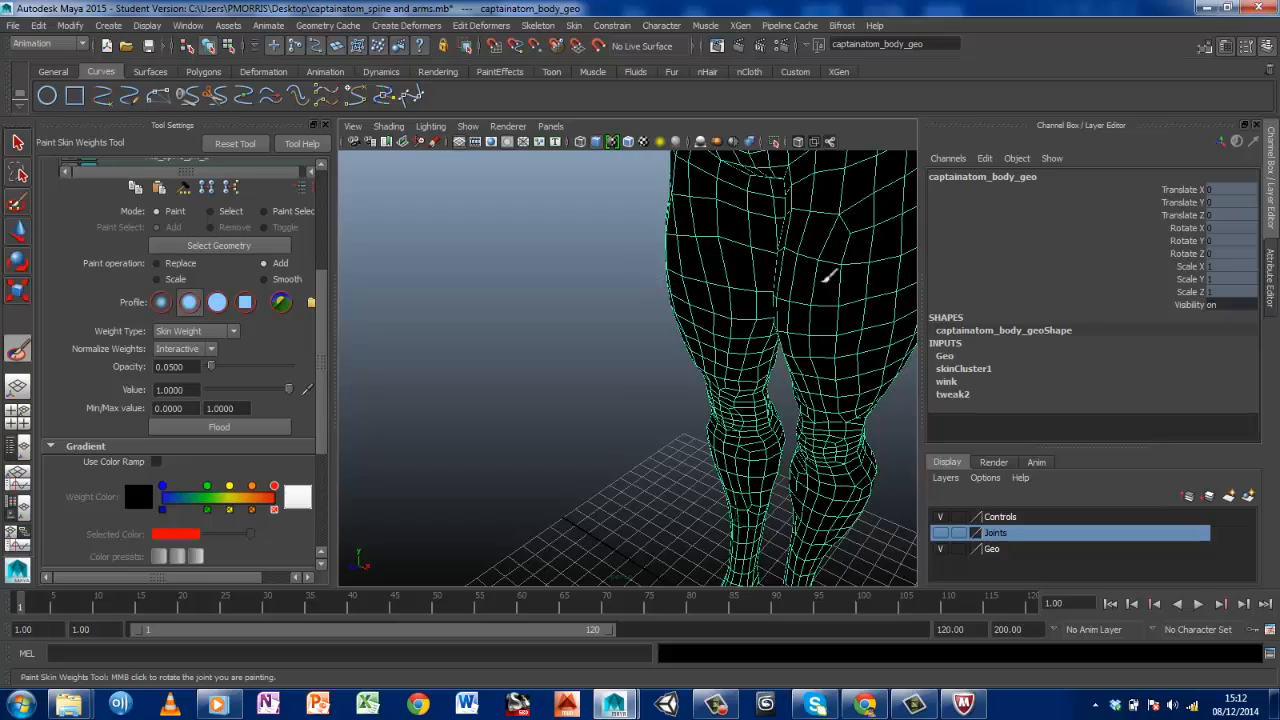
middle_click_drag(798, 200, 706, 478, "alt")
middle_click_drag(705, 384, 718, 470, "alt")
middle_click_drag(723, 377, 729, 460, "alt")
middle_click_drag(714, 380, 728, 466, "alt")
left_click_drag(704, 403, 826, 372, "alt")
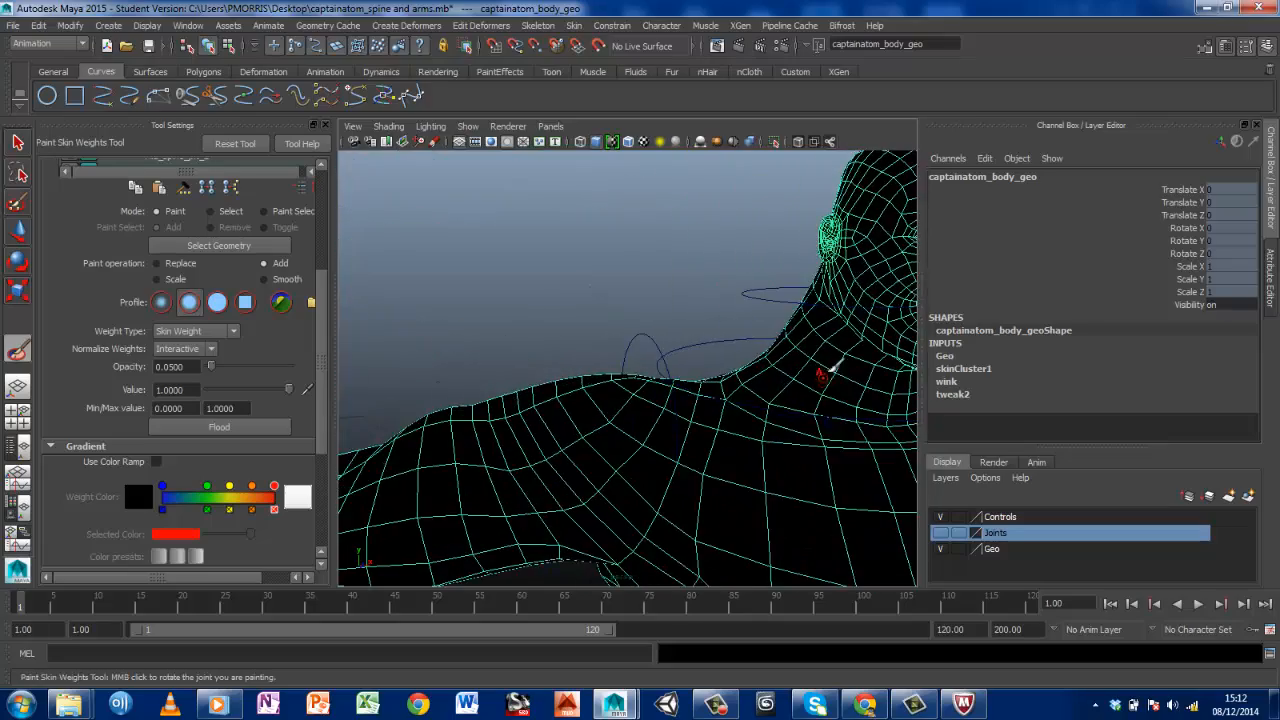
middle_click_drag(826, 372, 583, 466, "alt")
scroll(597, 462, "up", 4)
scroll(599, 459, "up", 3)
left_click_drag(548, 376, 657, 303, "alt")
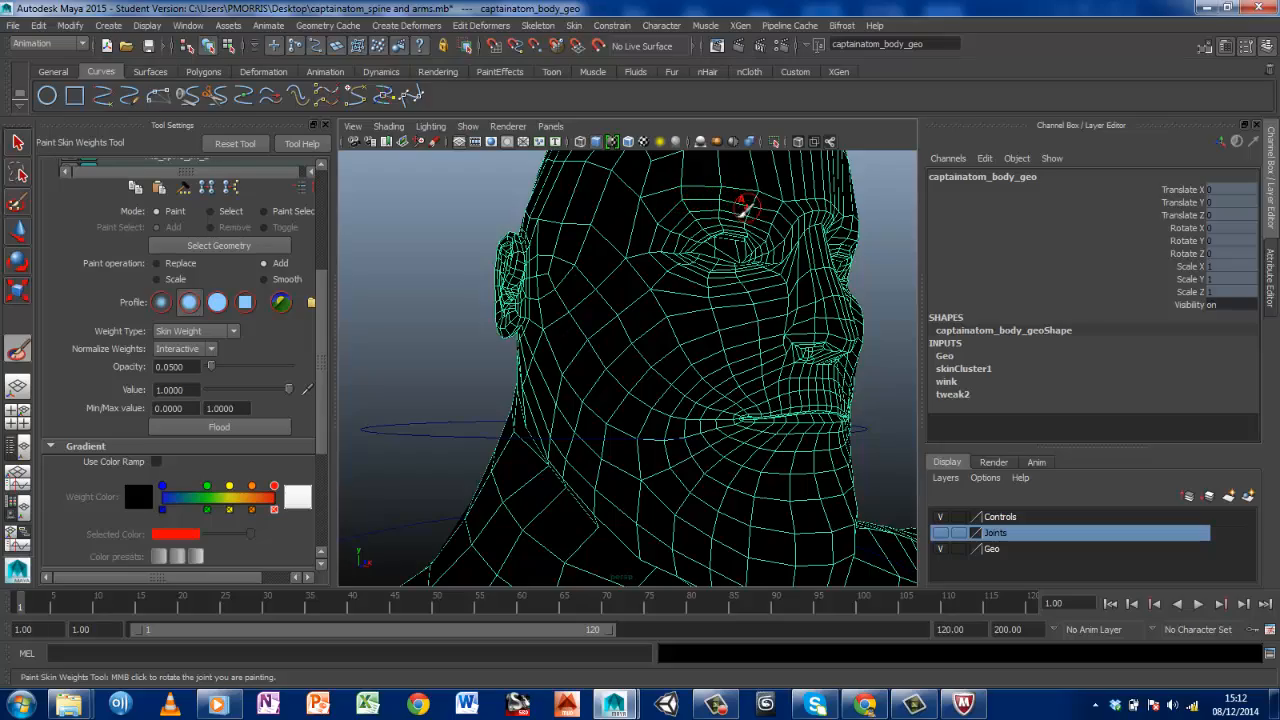
mouse_move(749, 206)
left_mouse_down("alt")
mouse_move(691, 249)
mouse_move(597, 257)
mouse_move(648, 262)
left_mouse_up("alt")
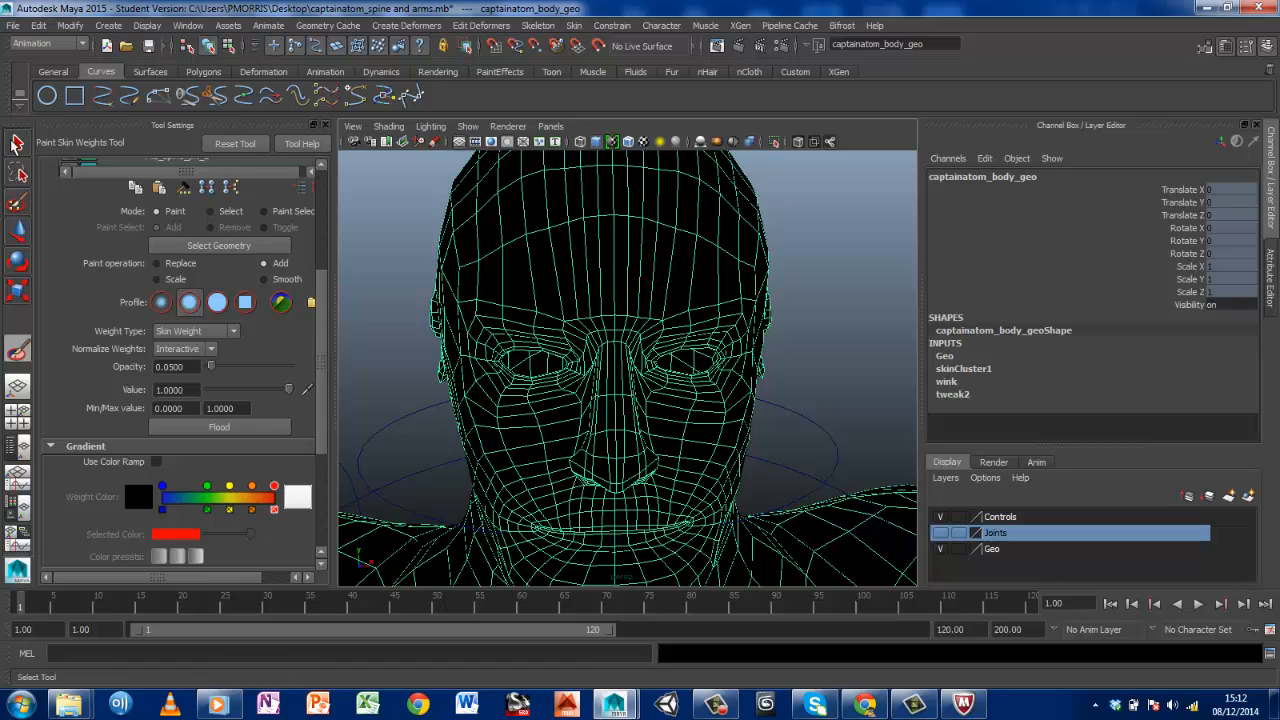
key("q")
key("5")
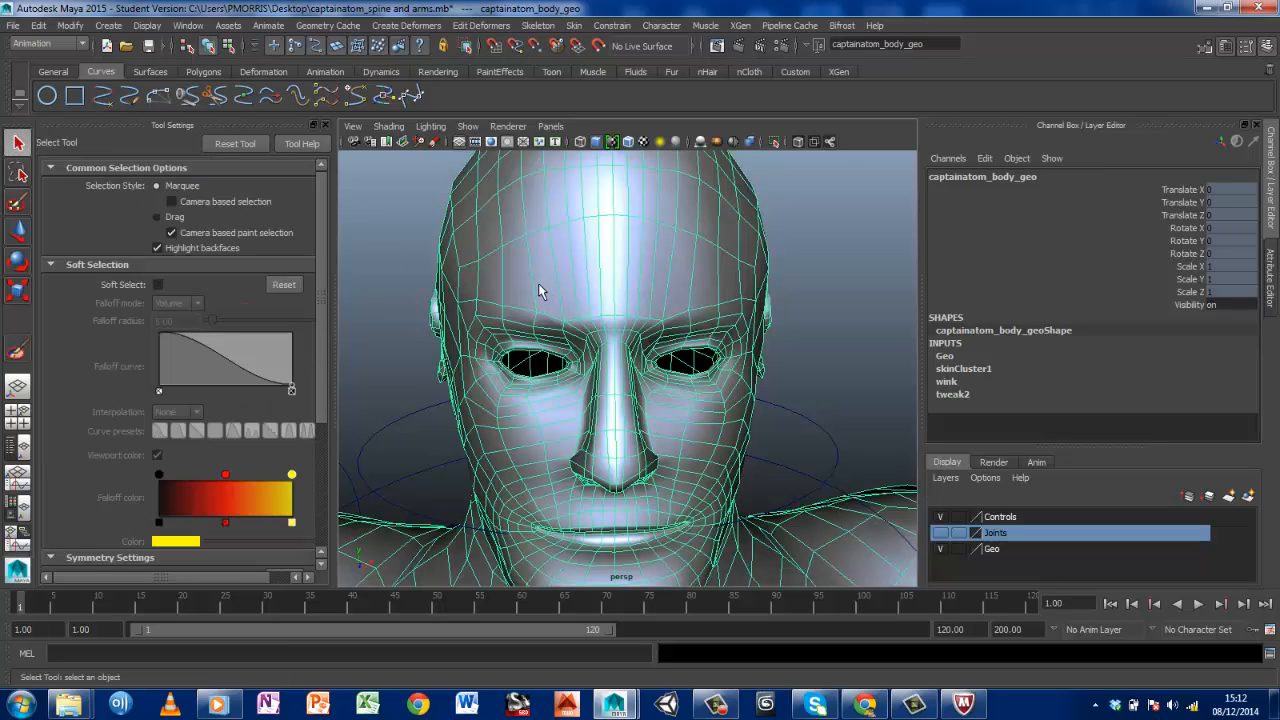
Open the Blend Shape editor with the wink controls and place its window clear of the face
left_click(224, 25)
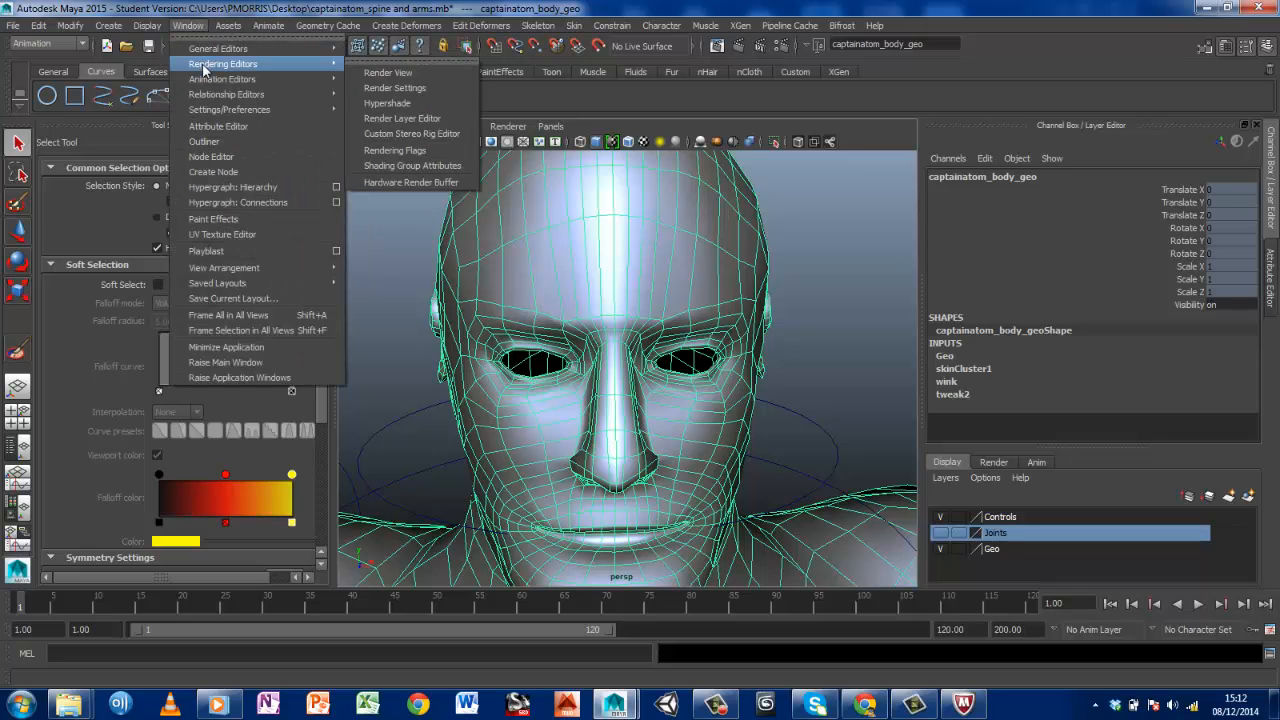
mouse_move(210, 96)
mouse_move(242, 80)
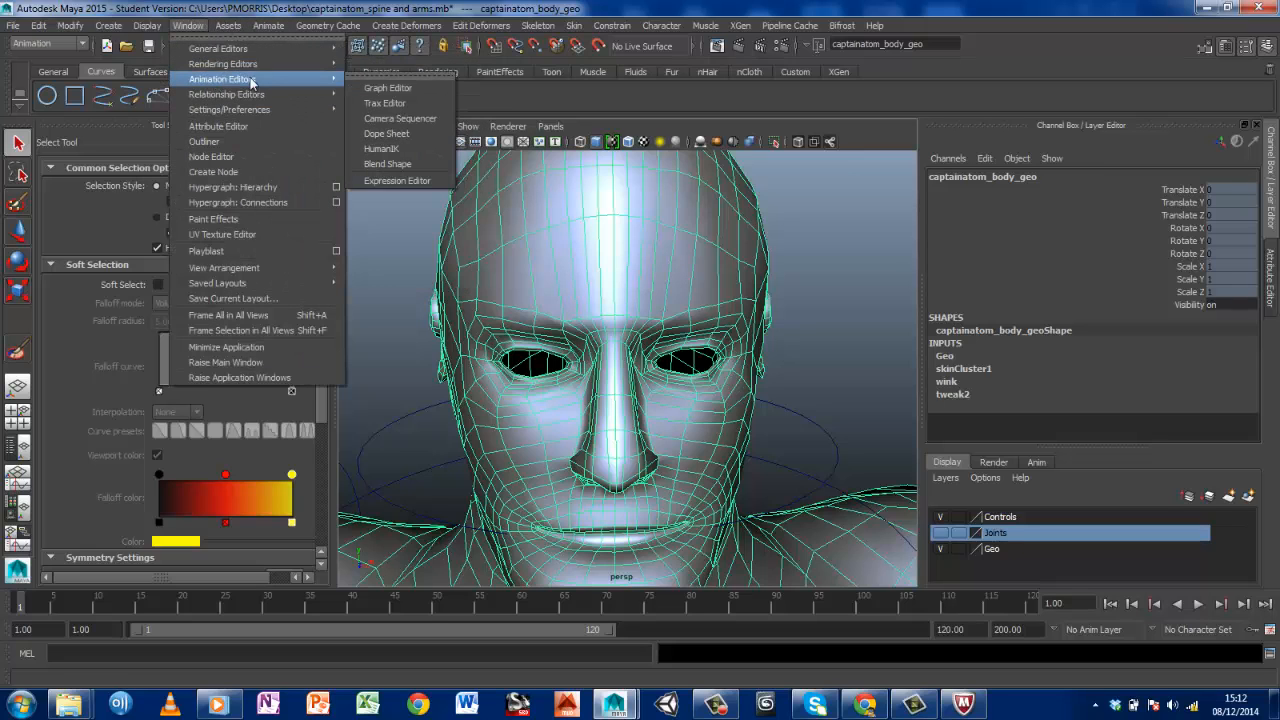
left_click(392, 166)
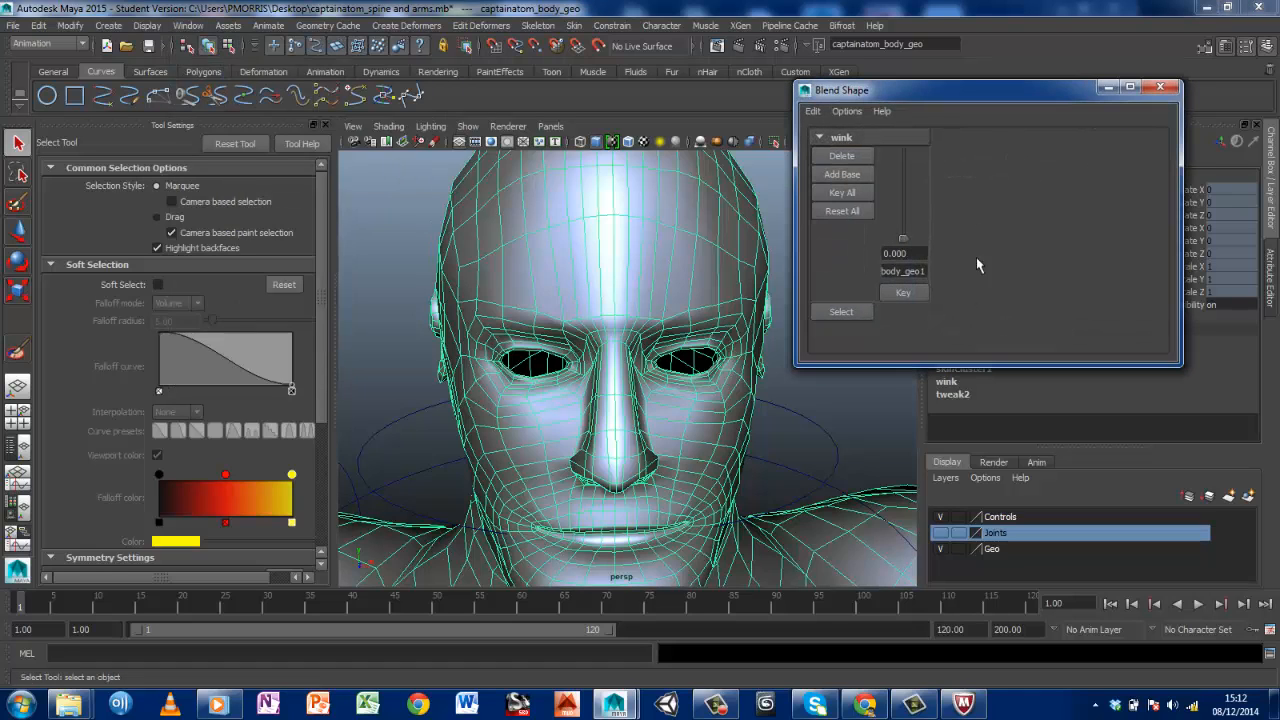
left_click_drag(900, 90, 966, 87)
left_click_drag(969, 238, 955, 262)
left_click_drag(942, 113, 947, 262)
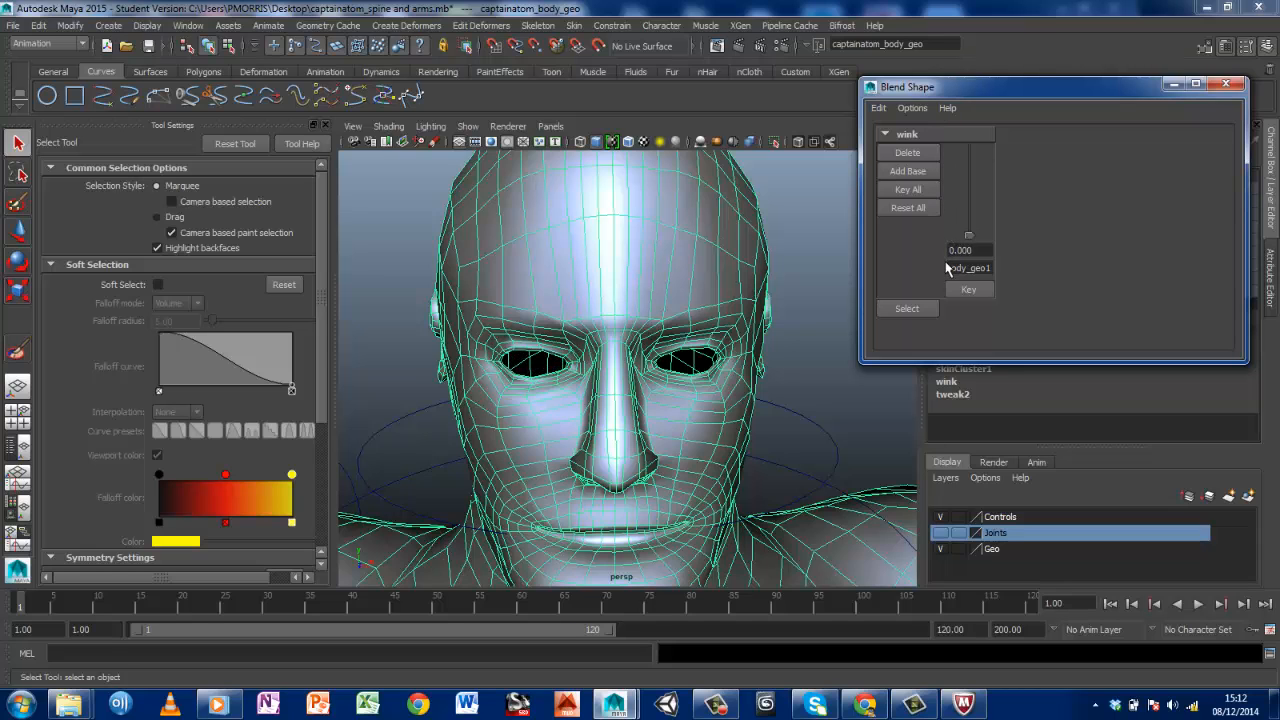
left_click_drag(946, 87, 832, 1)
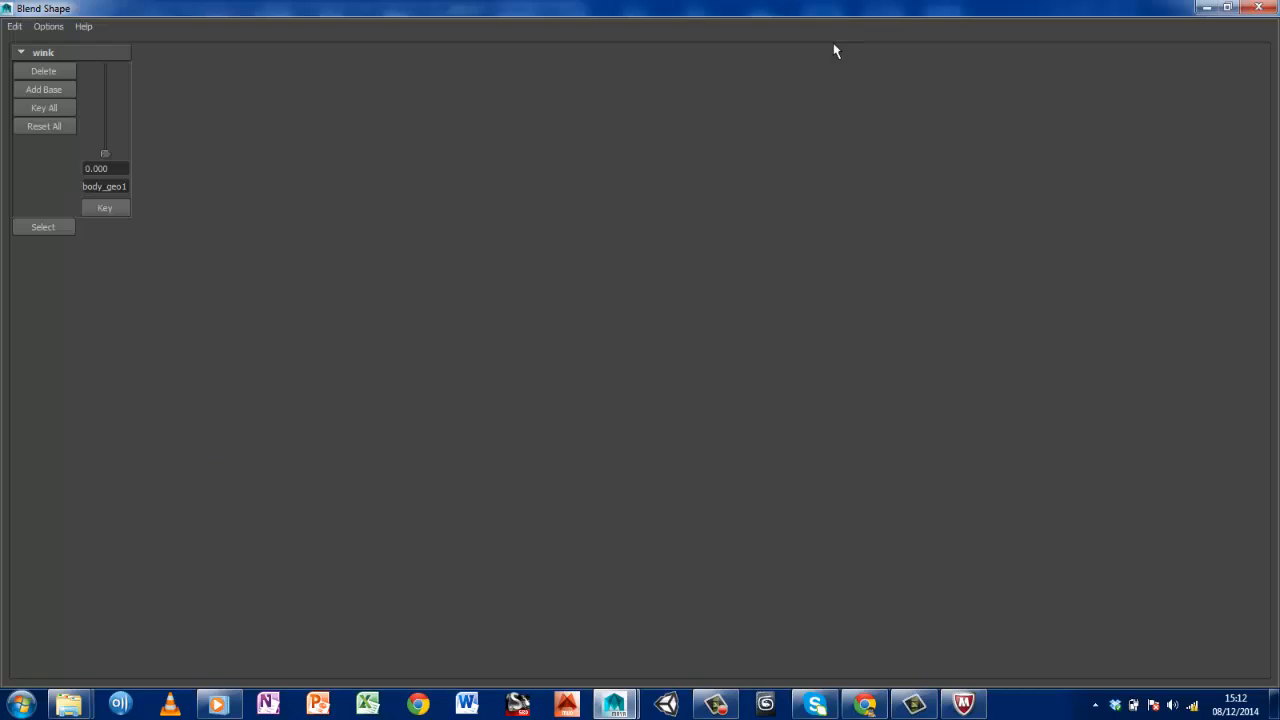
left_click(1228, 7)
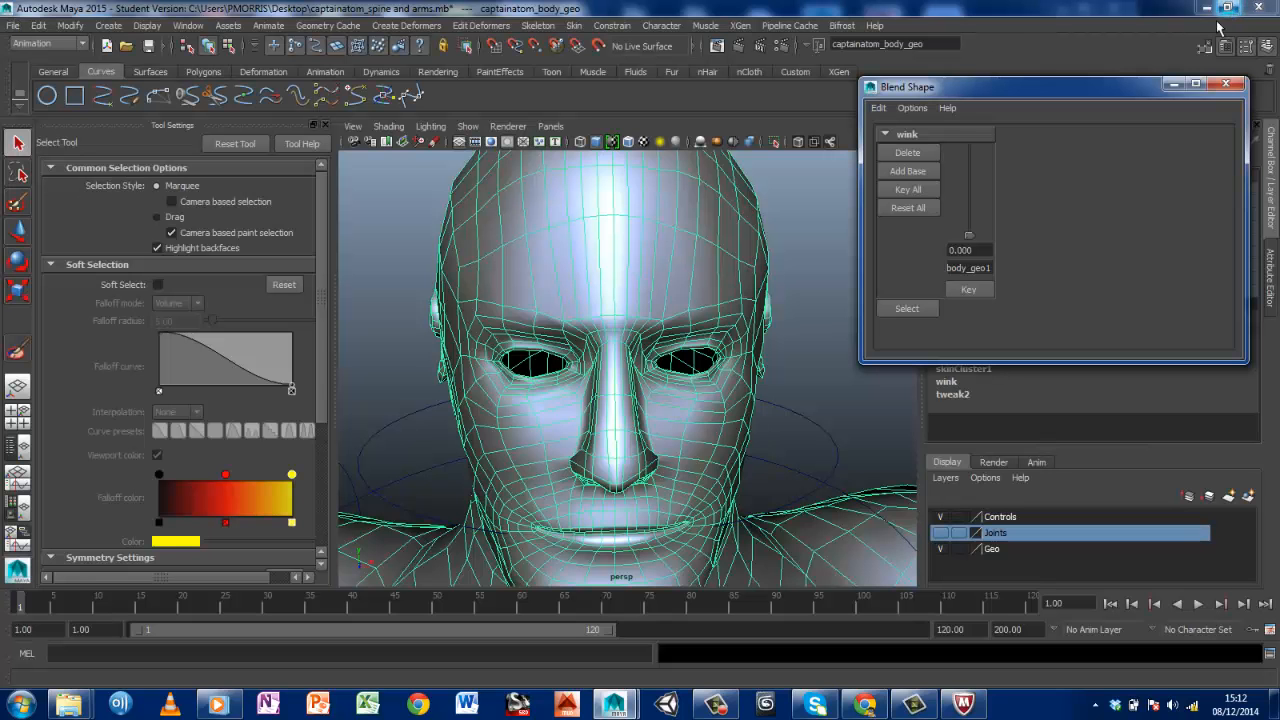
left_click_drag(993, 96, 936, 28)
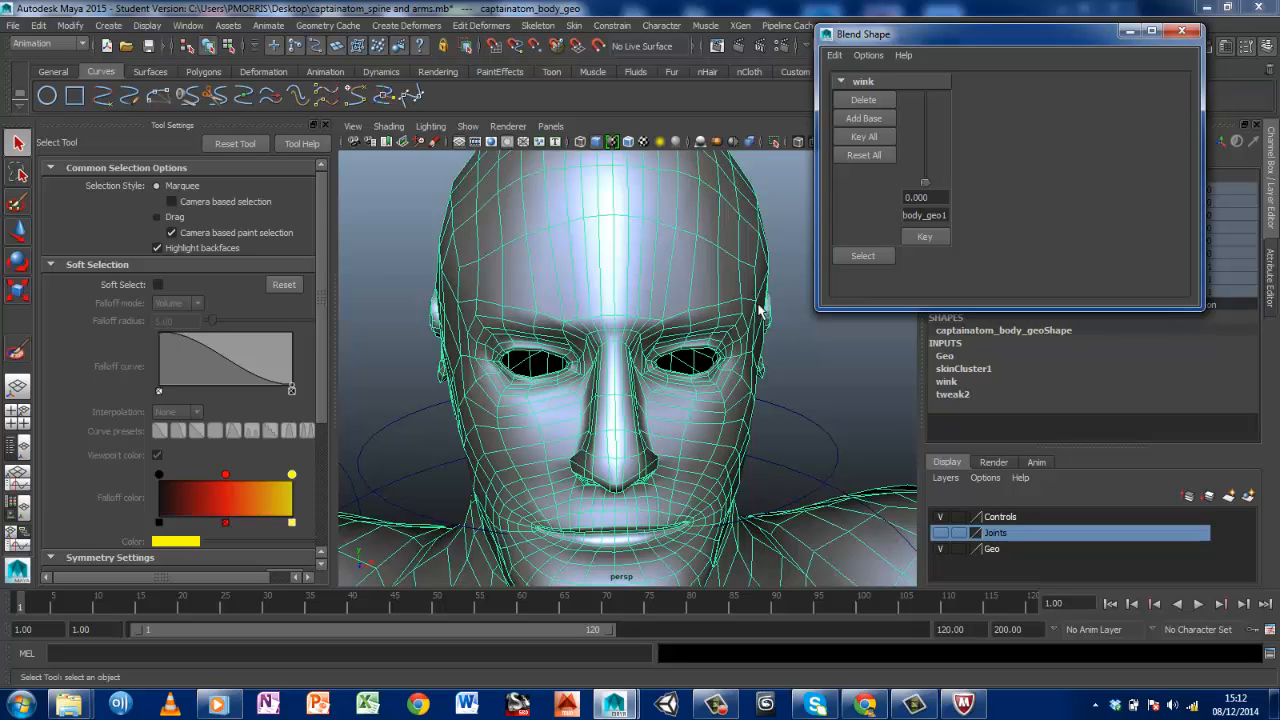
Examine the face, mouth and jaw from below and from a three-quarter side view
left_click_drag(926, 187, 904, 218)
left_click_drag(617, 478, 590, 438, "alt")
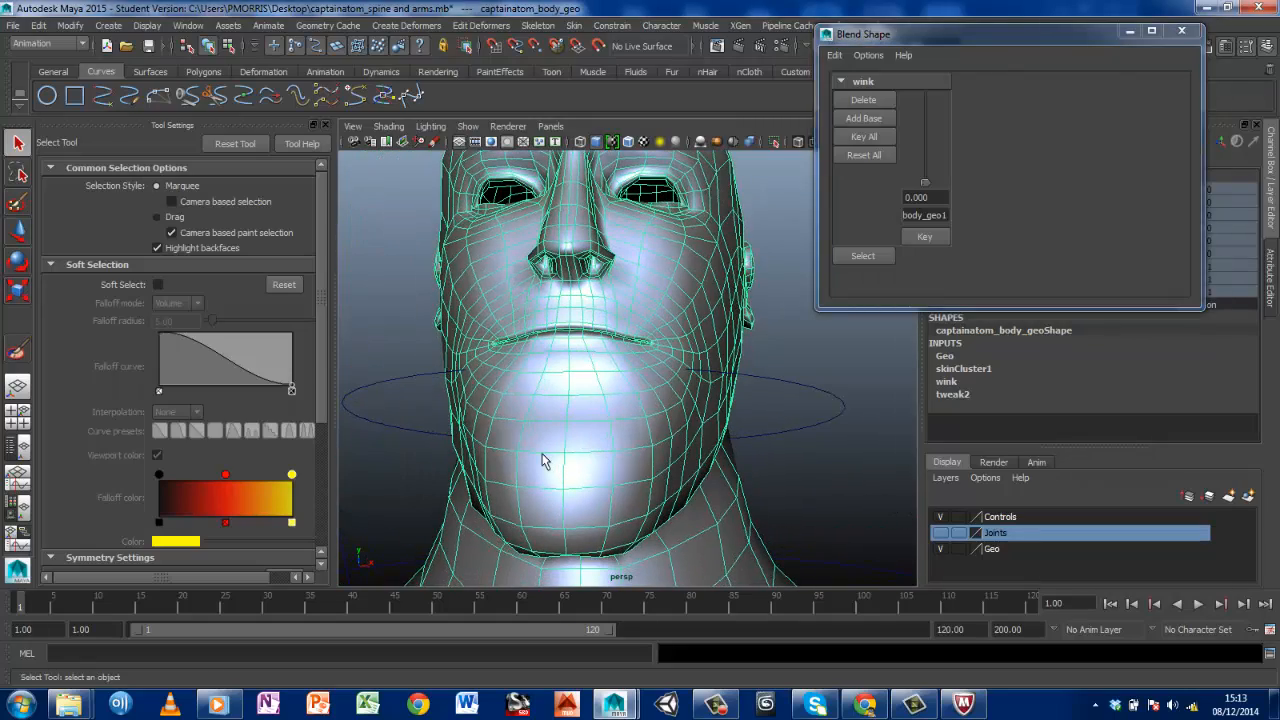
left_click_drag(623, 420, 514, 438, "alt")
left_click_drag(378, 505, 428, 368, "alt")
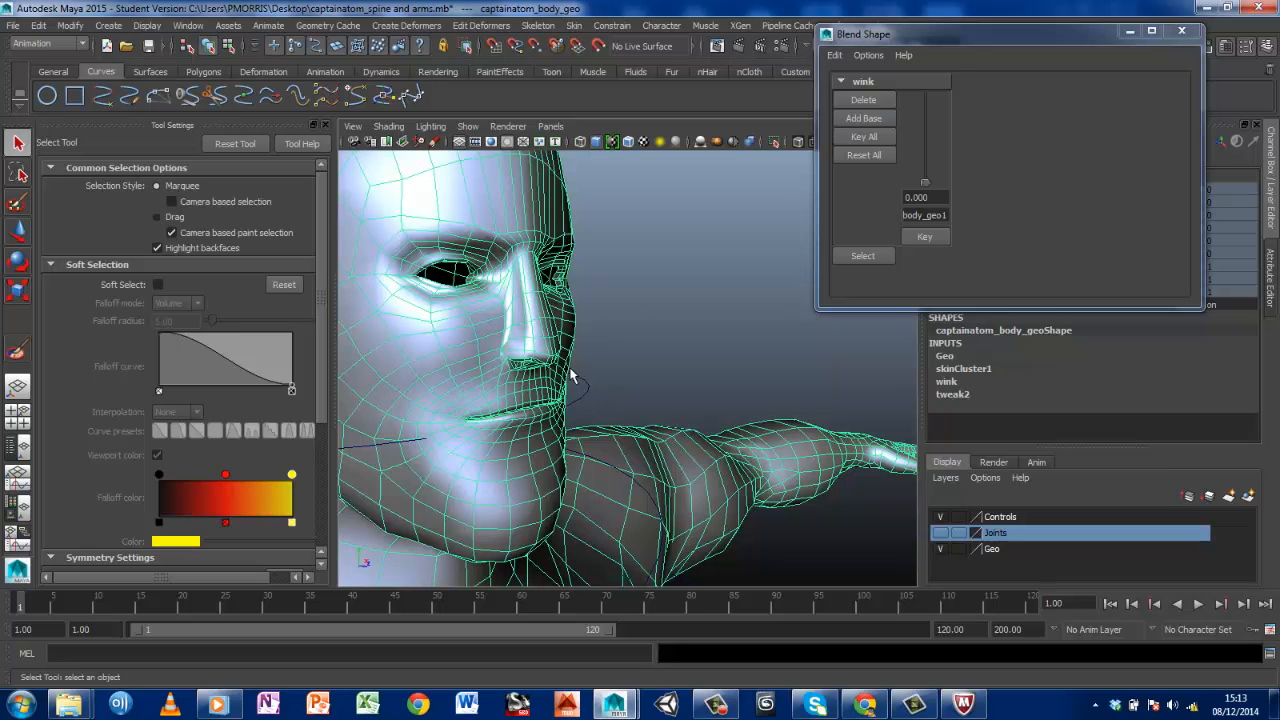
Inspect the full body down to the feet and check the left foot's pose at frame 10
right_click_drag(572, 376, 575, 420, "alt")
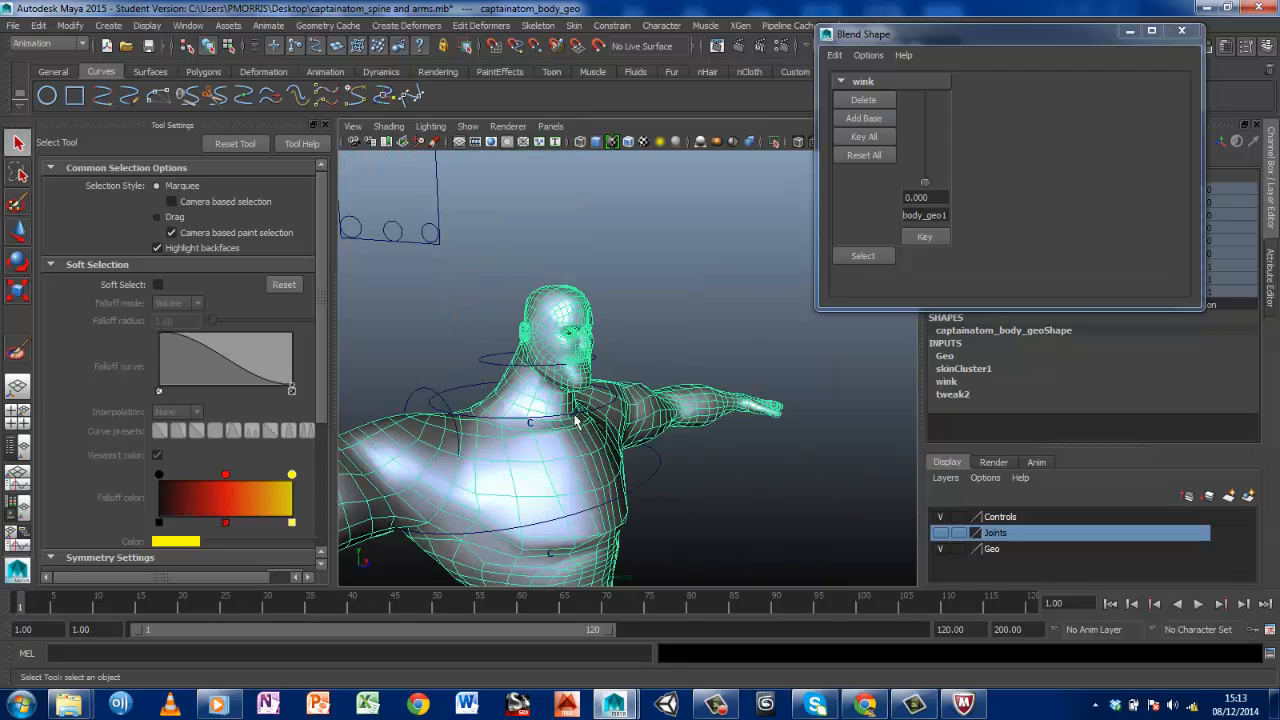
scroll(575, 420, "up", 6)
middle_click_drag(562, 400, 572, 185, "alt")
middle_click_drag(631, 503, 566, 263, "alt")
middle_click_drag(685, 485, 583, 114, "alt")
middle_click_drag(503, 440, 580, 248, "alt")
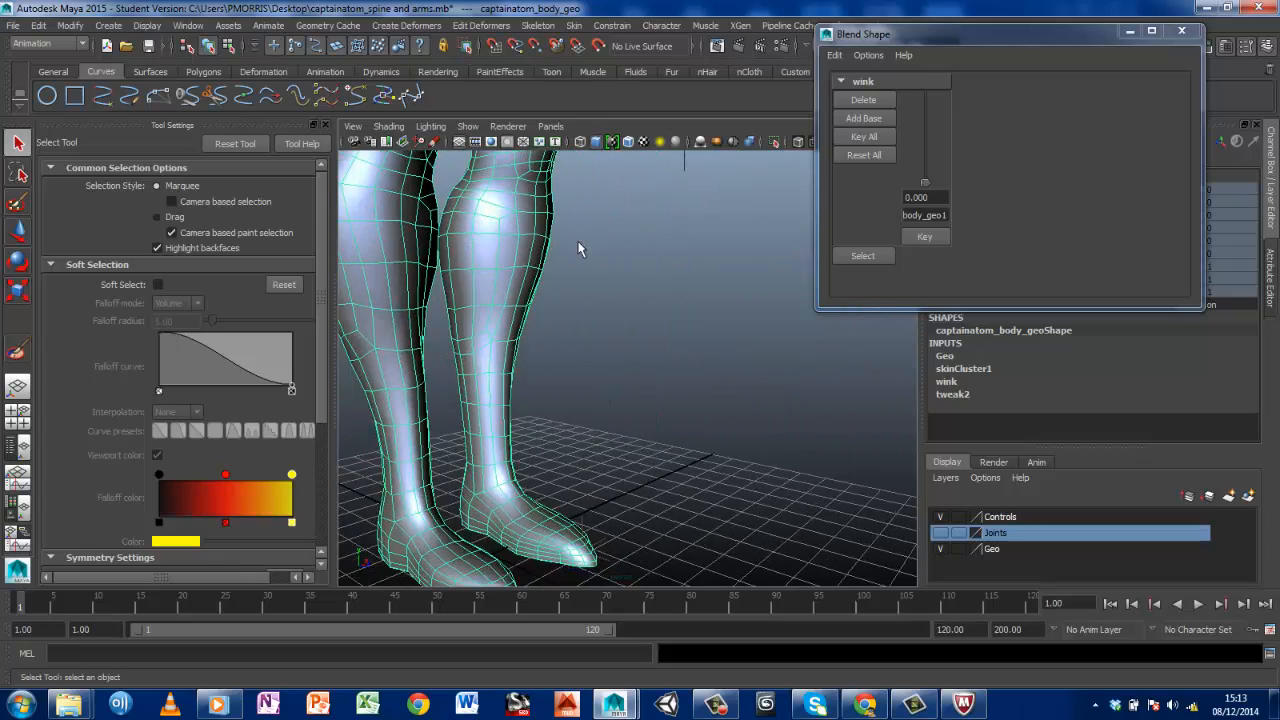
middle_click_drag(556, 362, 557, 242, "alt")
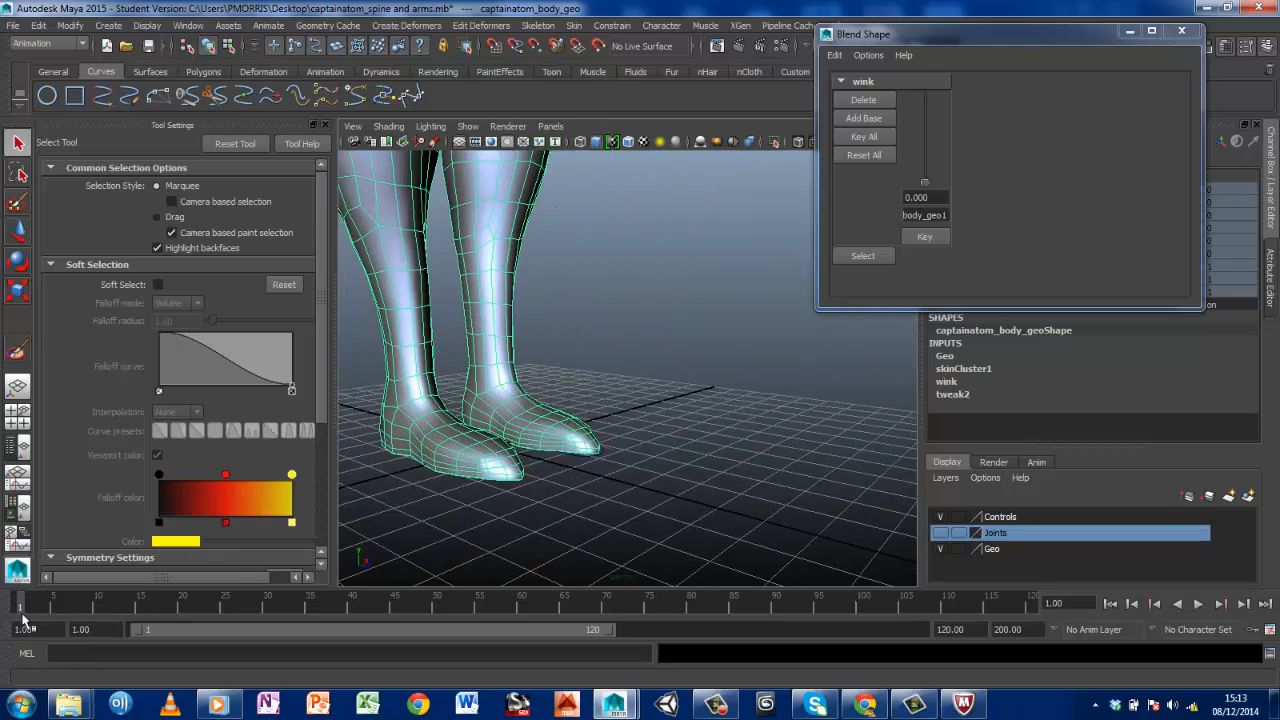
left_click_drag(25, 606, 97, 606)
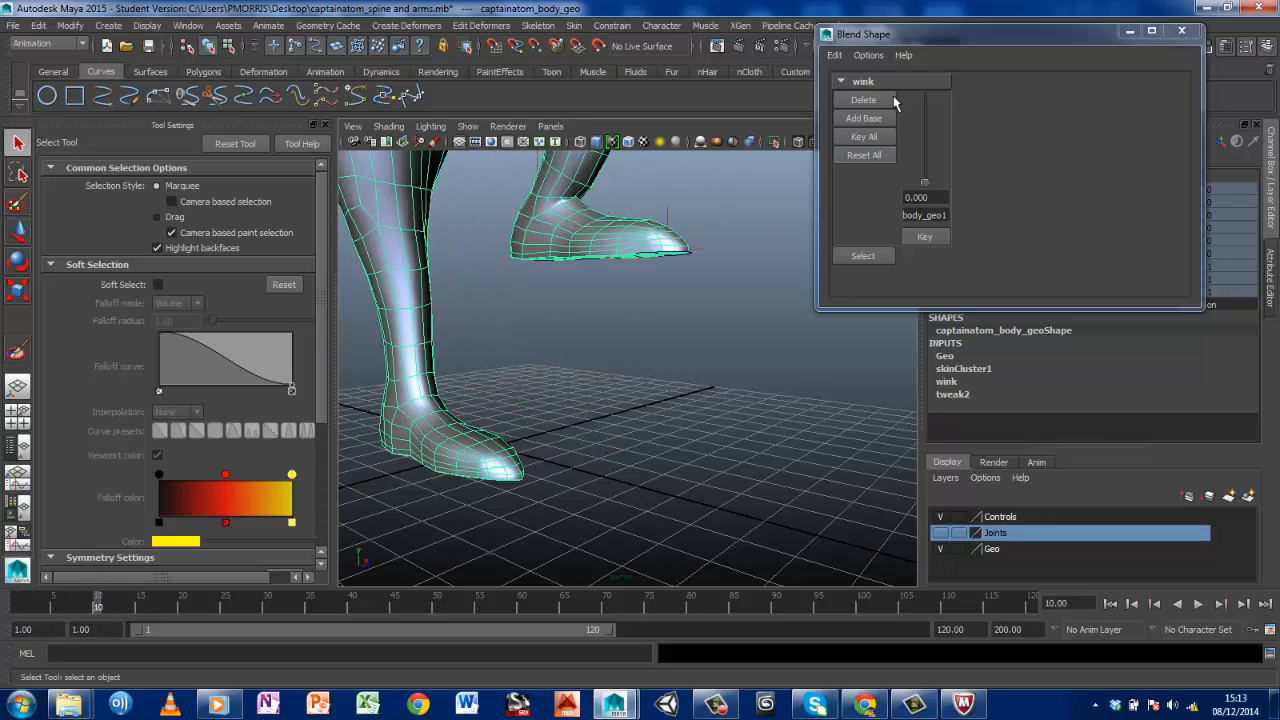
Minimize the Blend Shape window and select the left foot control curve, Lft_Foot_Ctrl
left_click(1129, 31)
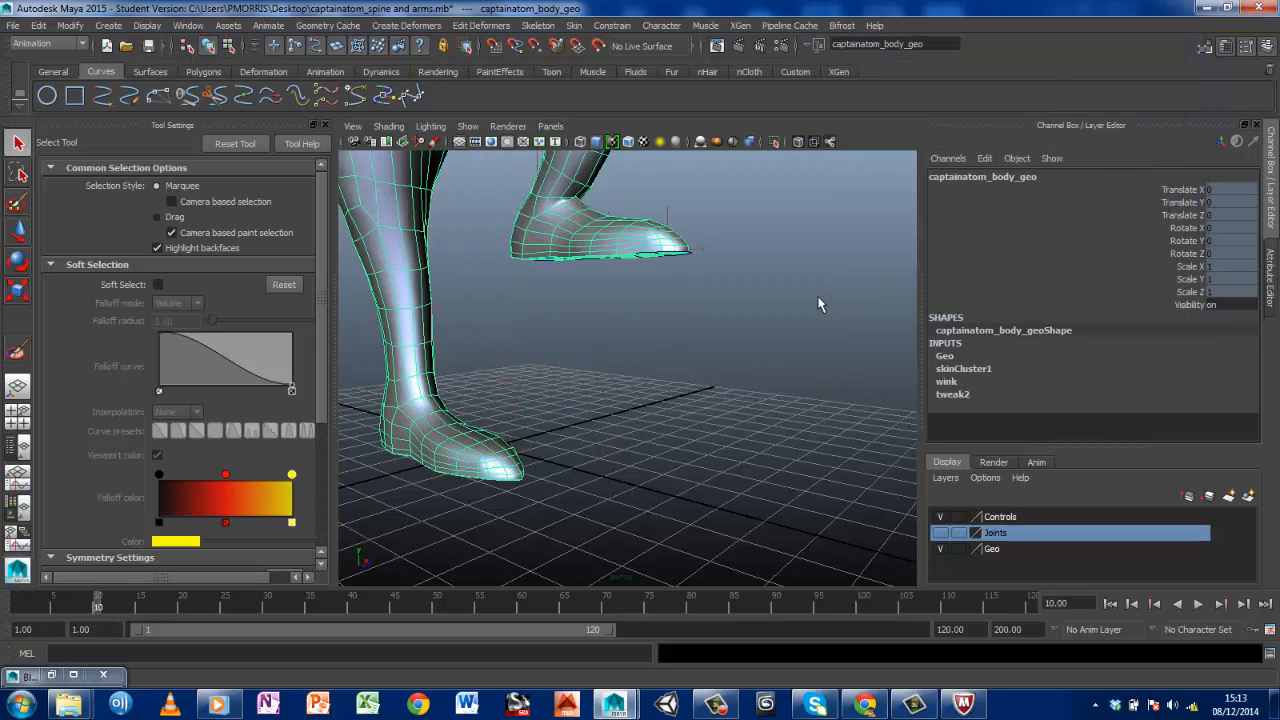
left_click(689, 259)
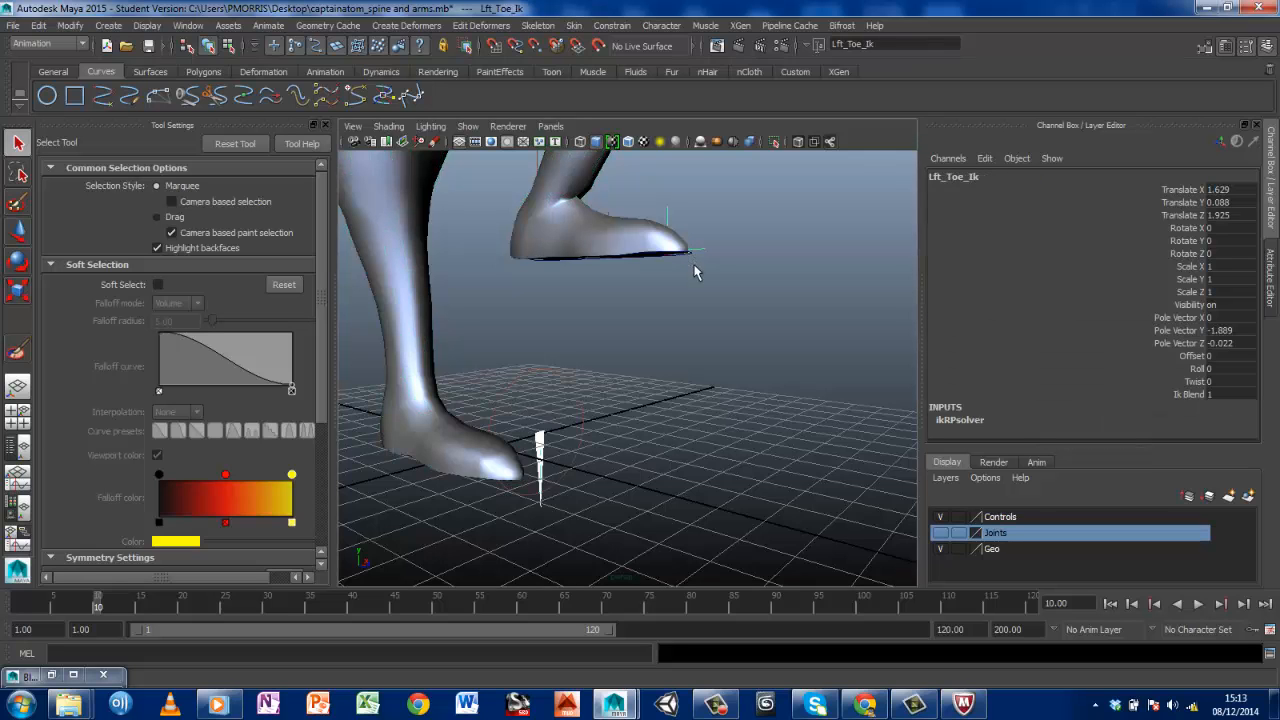
left_click_drag(783, 304, 606, 363, "alt")
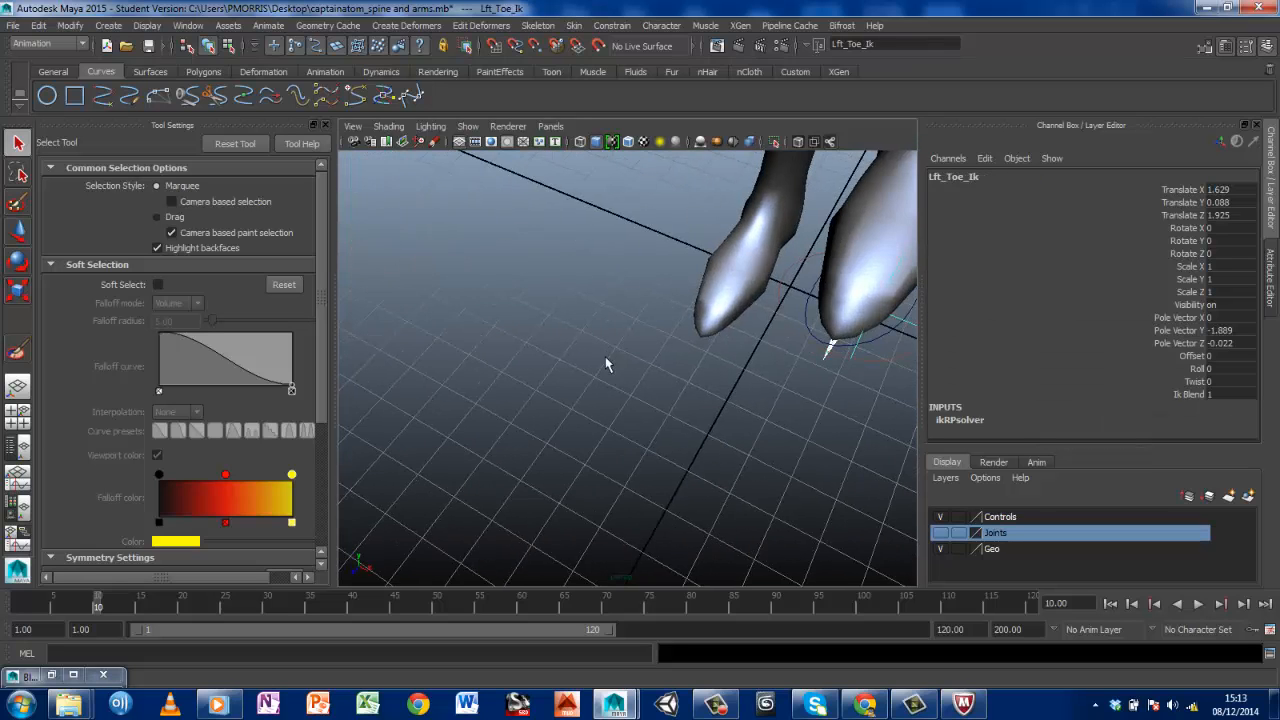
left_click(814, 320)
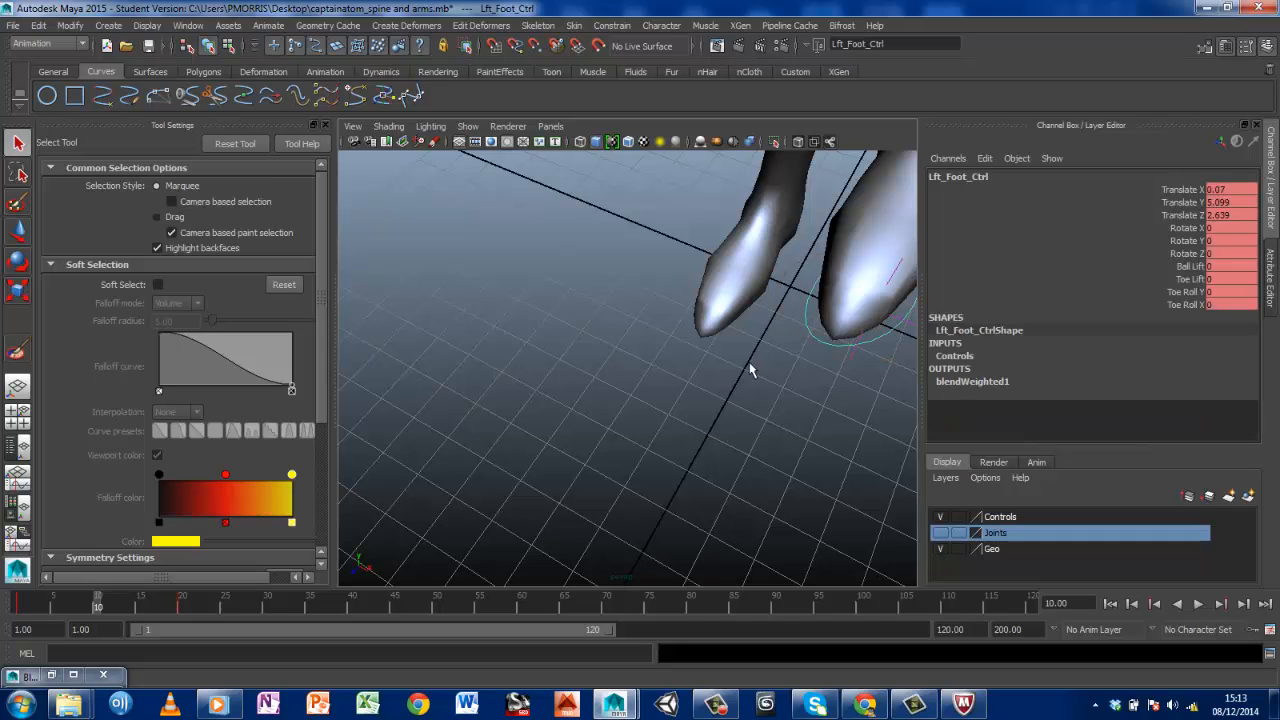
Try out a Ball Lift of 10 on the left foot control at frame 10
left_click_drag(749, 366, 530, 300, "alt")
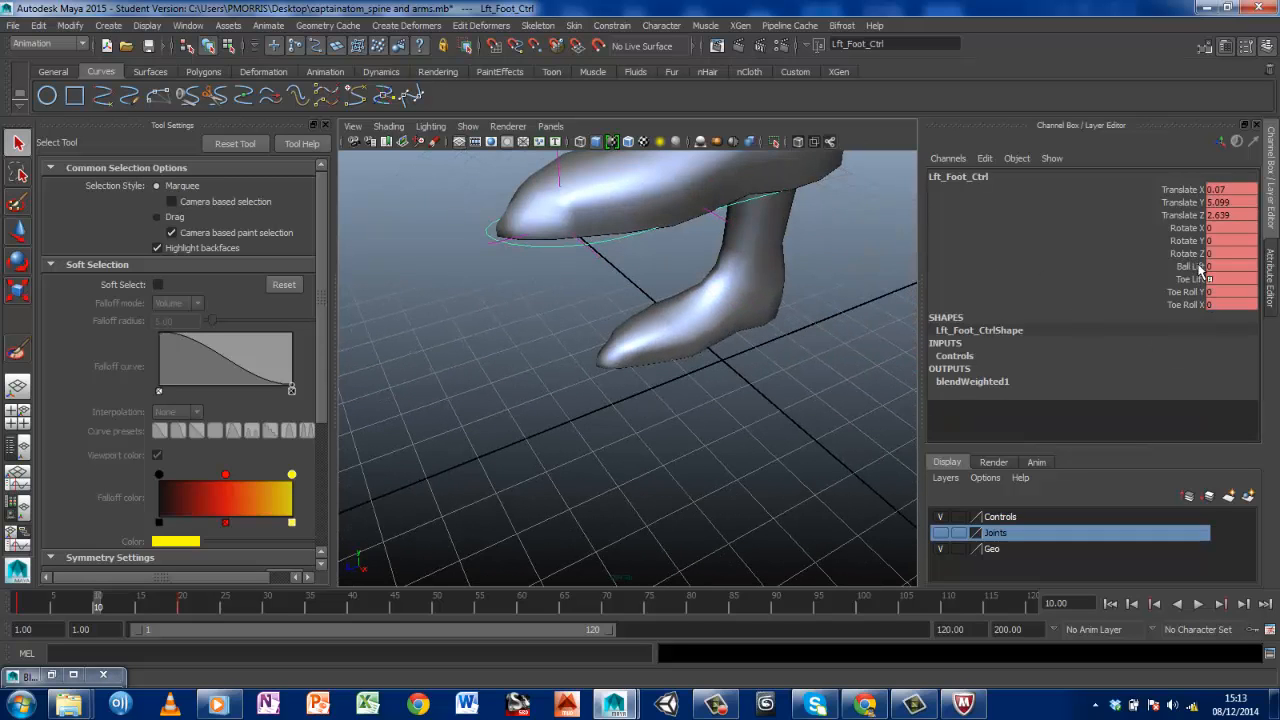
left_click(1192, 266)
left_click_drag(639, 263, 680, 330, "alt")
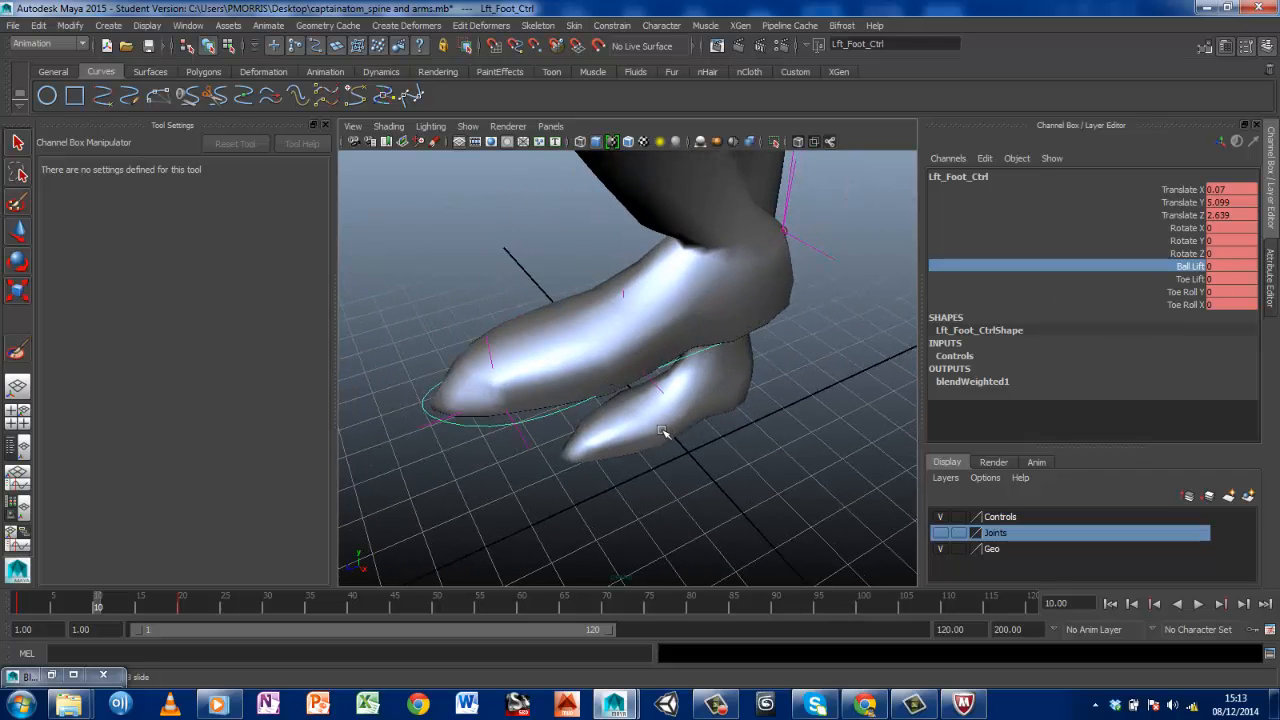
middle_click_drag(663, 432, 797, 414)
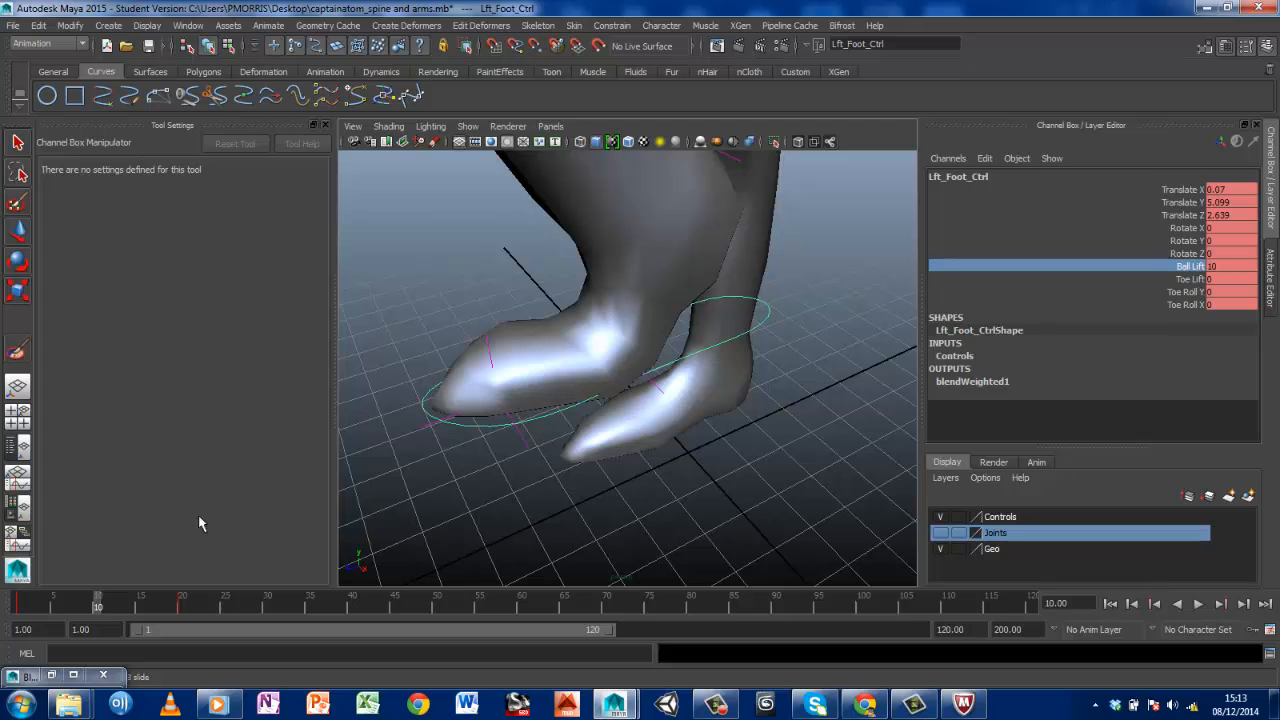
Key the left foot control's Ball Lift at 0 on frame 1
left_click_drag(98, 600, 13, 602)
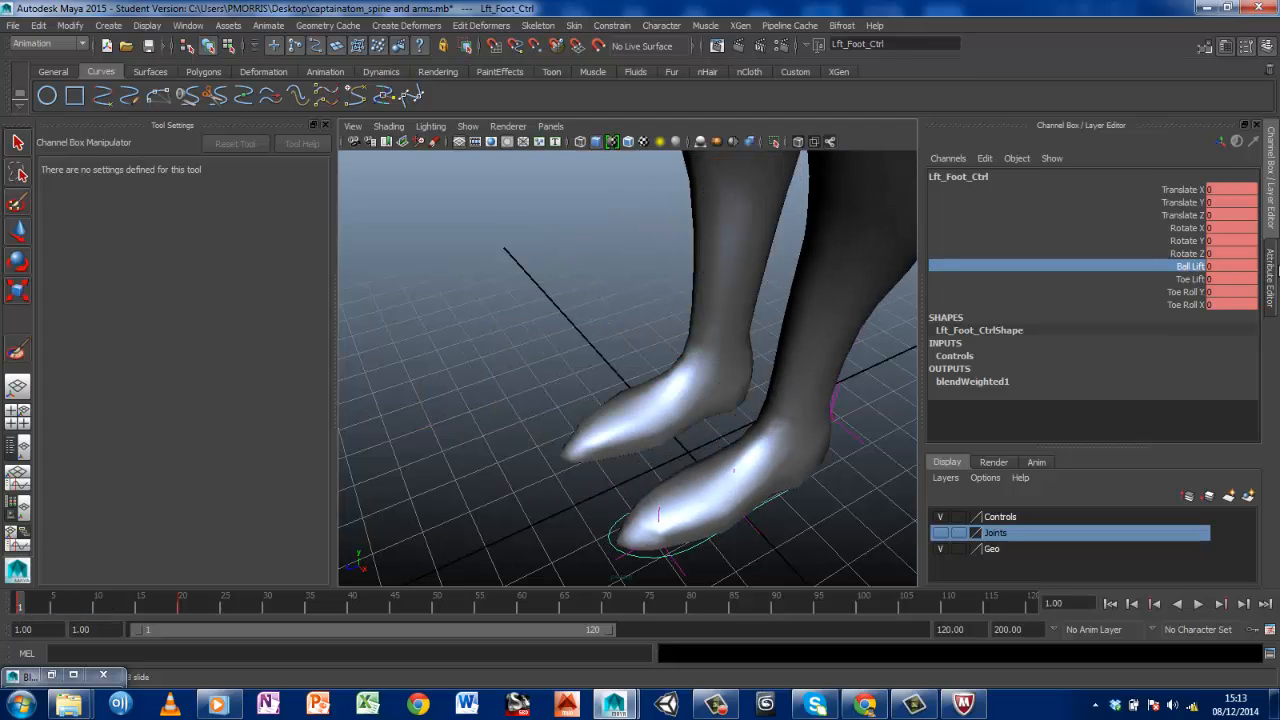
right_click(1206, 264)
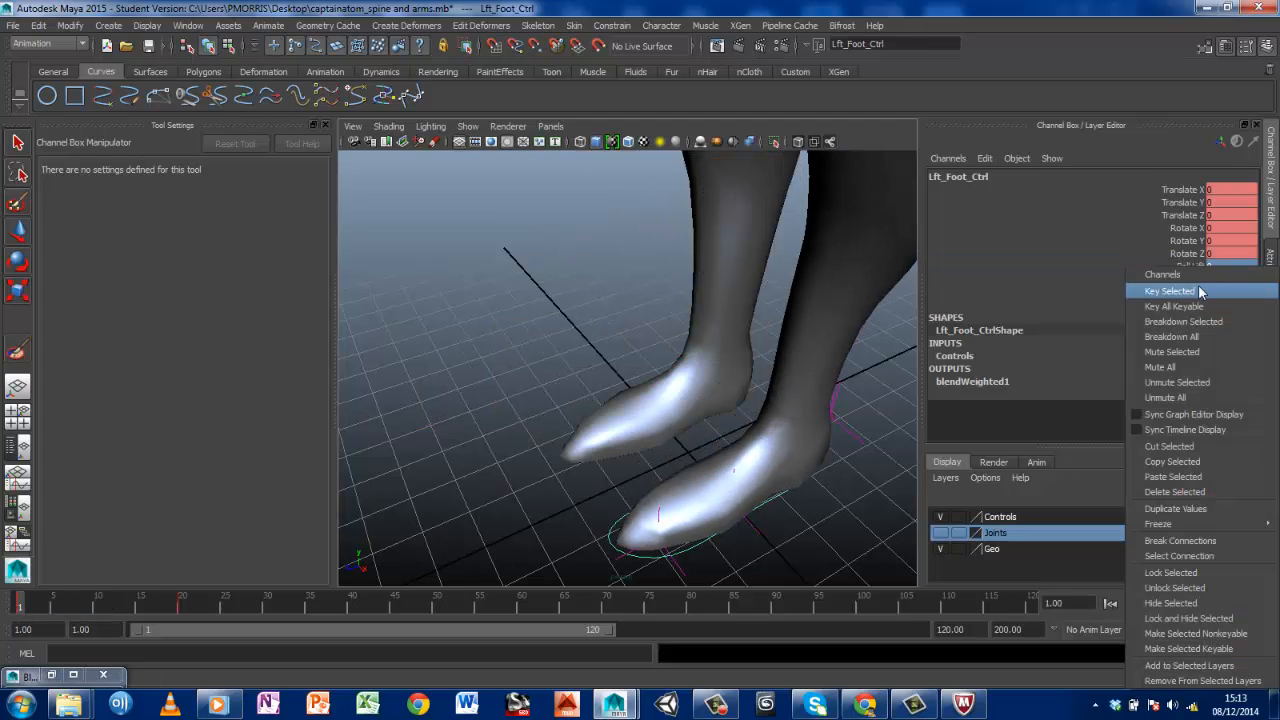
left_click(1199, 288)
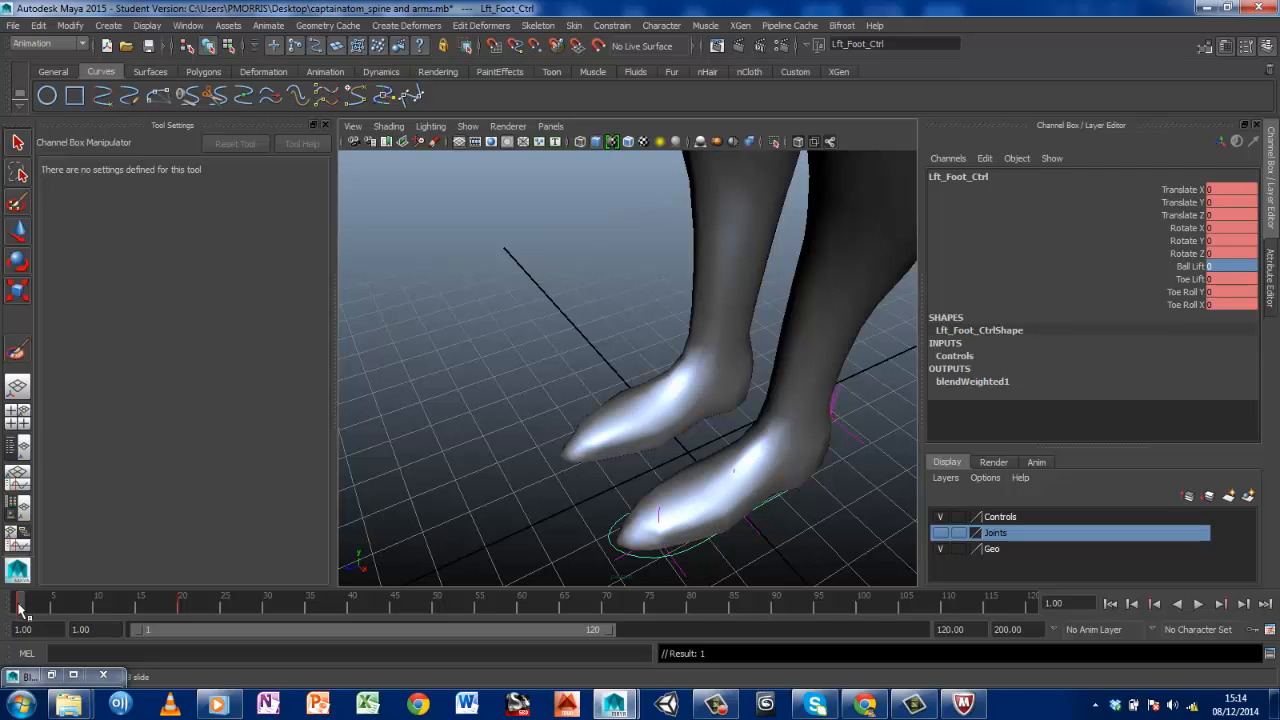
At frame 20, set the left foot control's Ball Lift to 10 and key that channel
left_click_drag(18, 606, 182, 602)
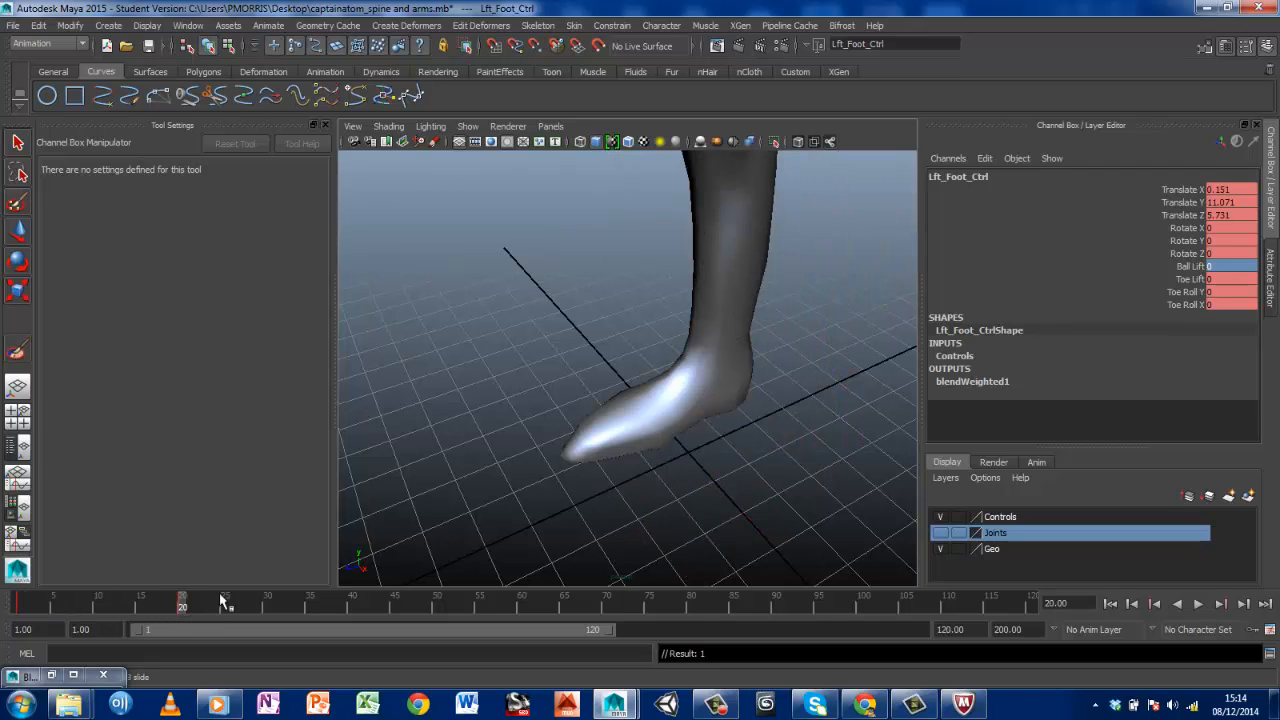
left_click(1188, 266)
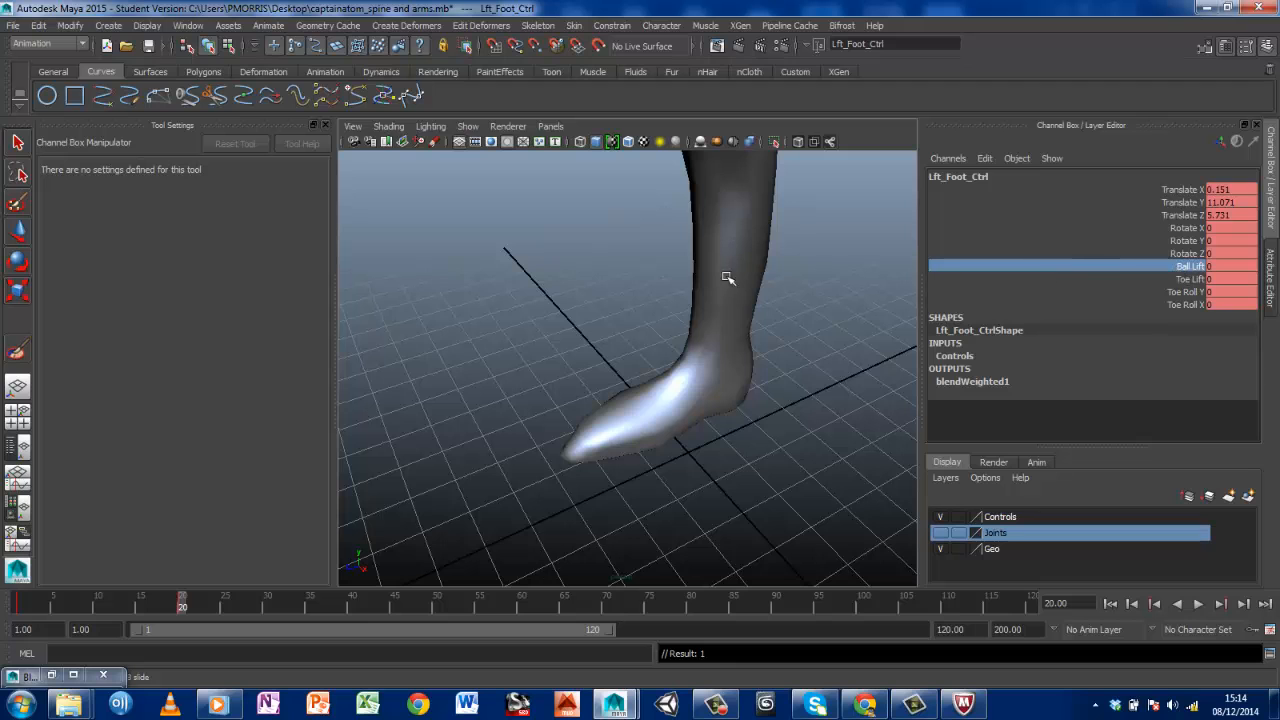
middle_click_drag(727, 277, 773, 277)
middle_click_drag(706, 305, 714, 460, "alt")
key("f")
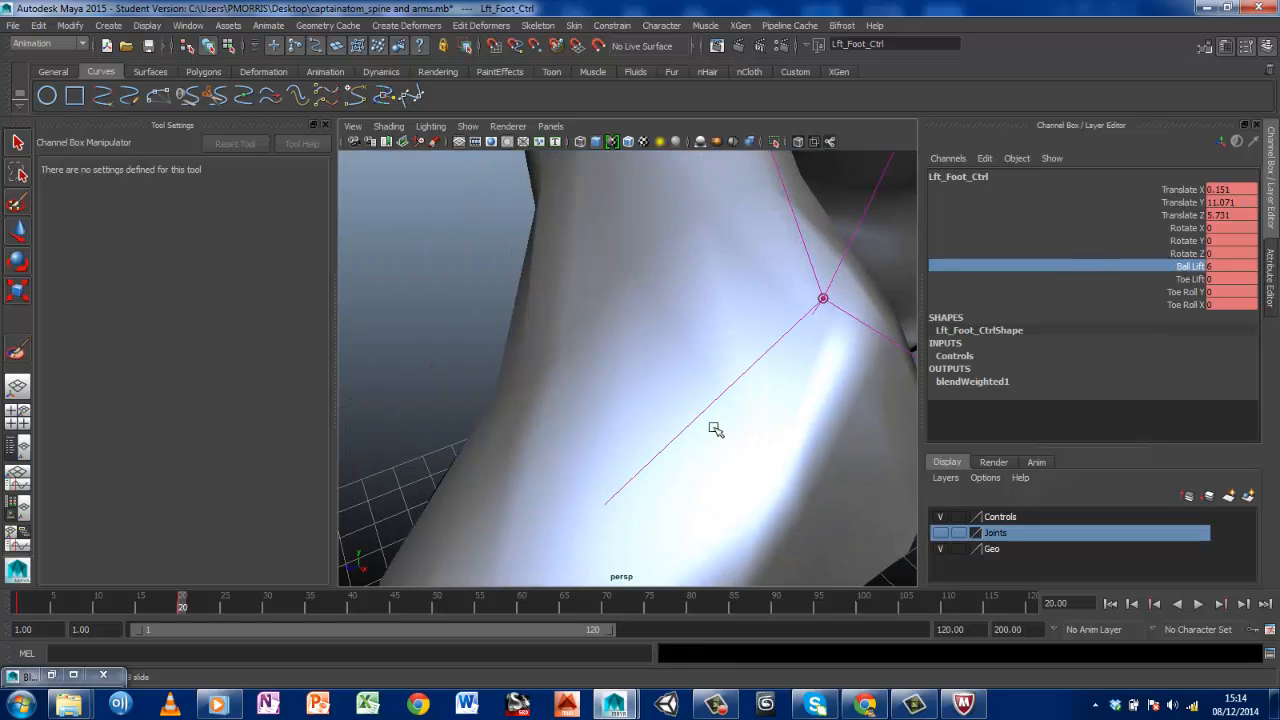
scroll(820, 320, "down", 10)
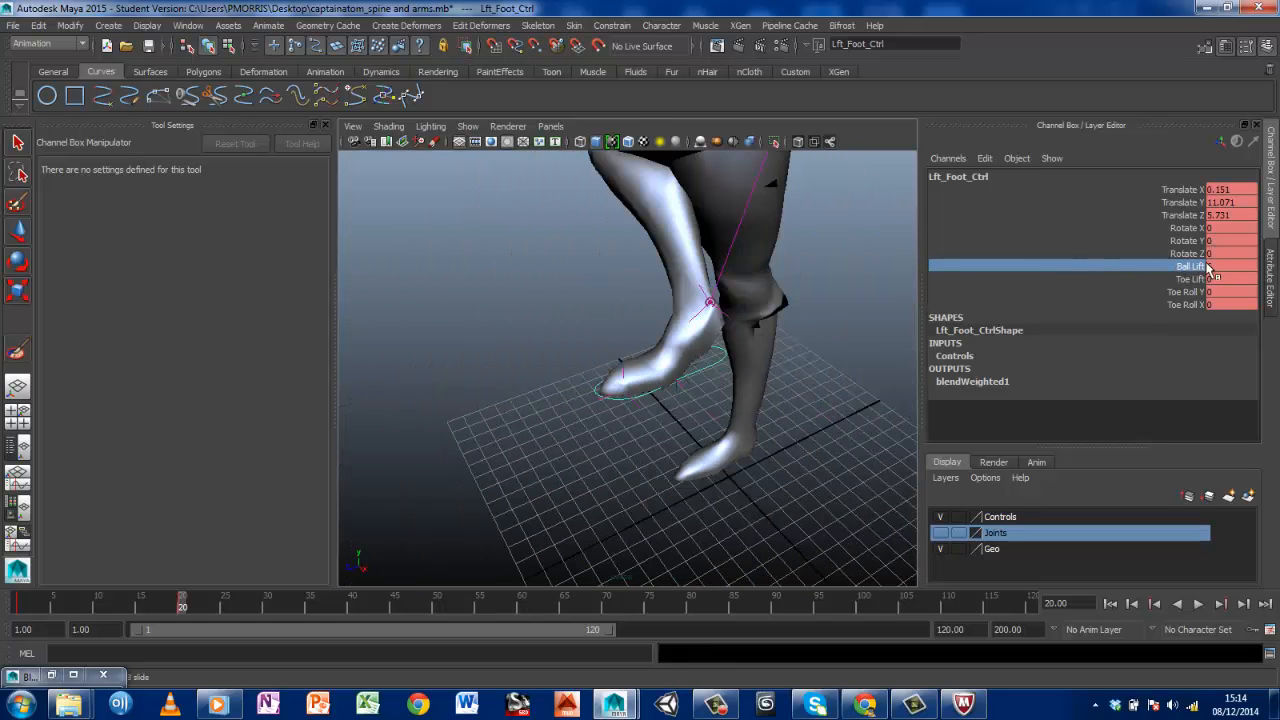
double_click(1214, 267)
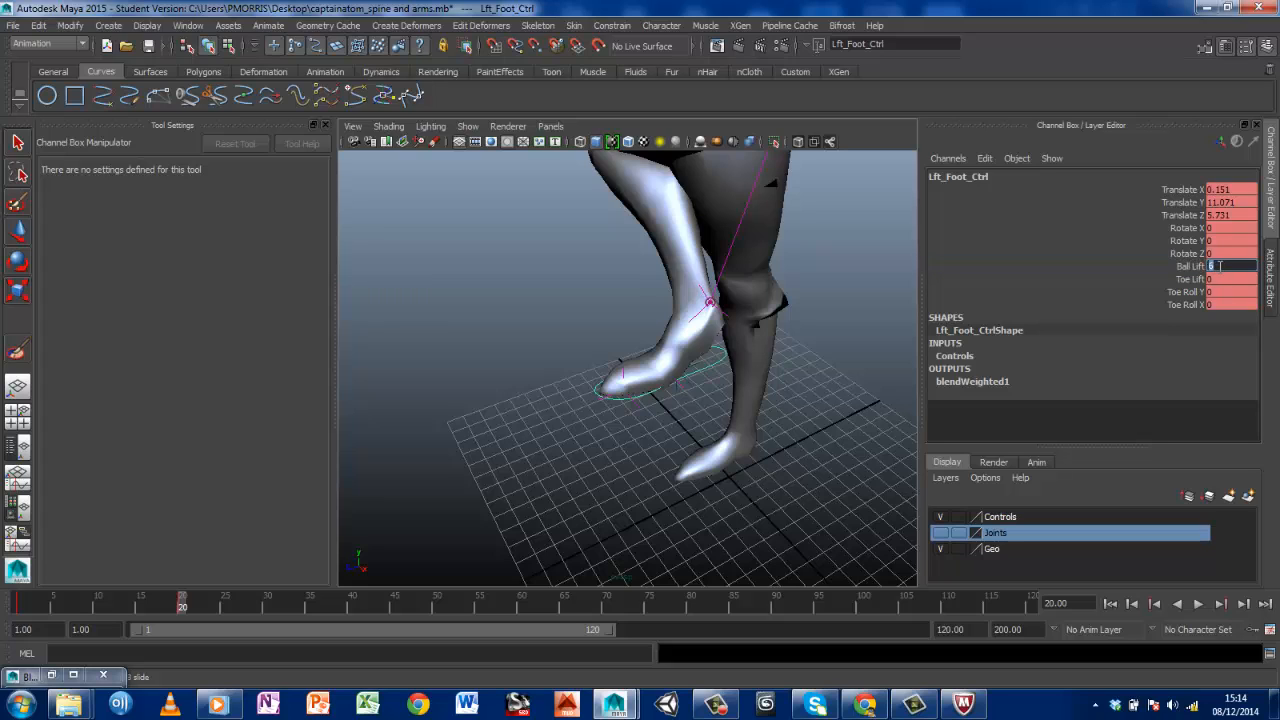
type("10")
key("Return")
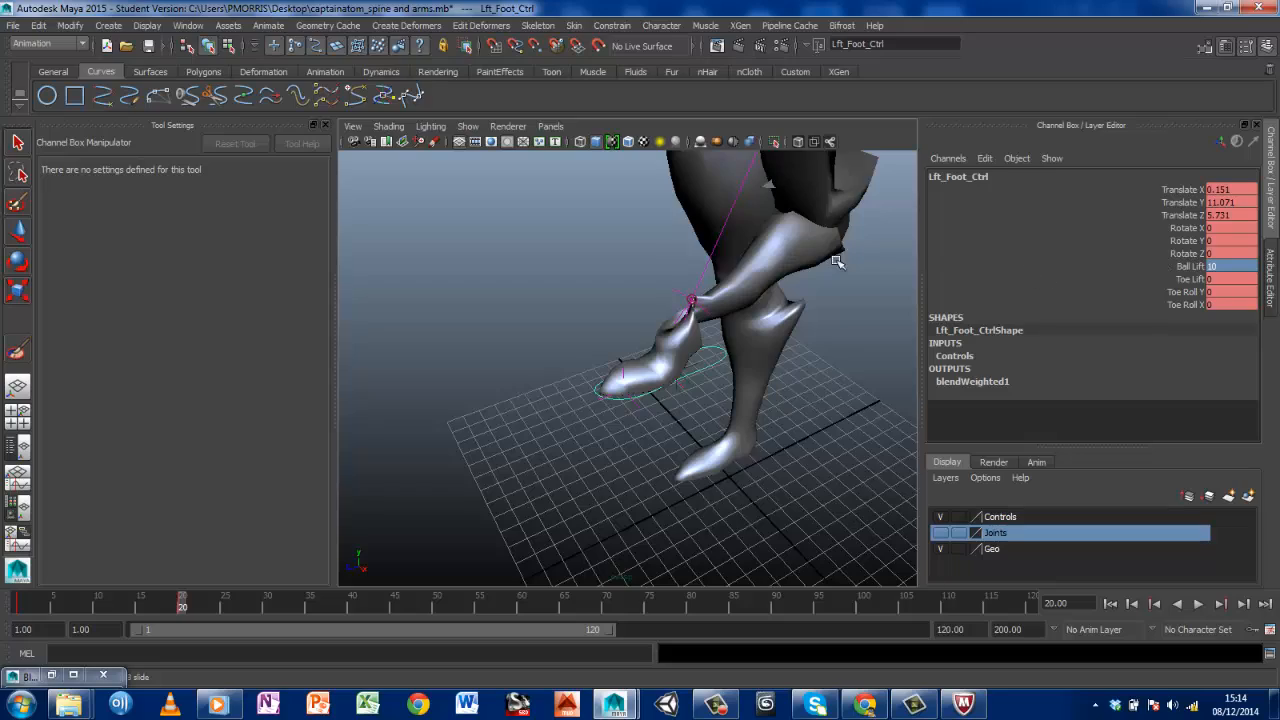
left_click_drag(787, 226, 1160, 264, "alt")
right_click(1210, 268)
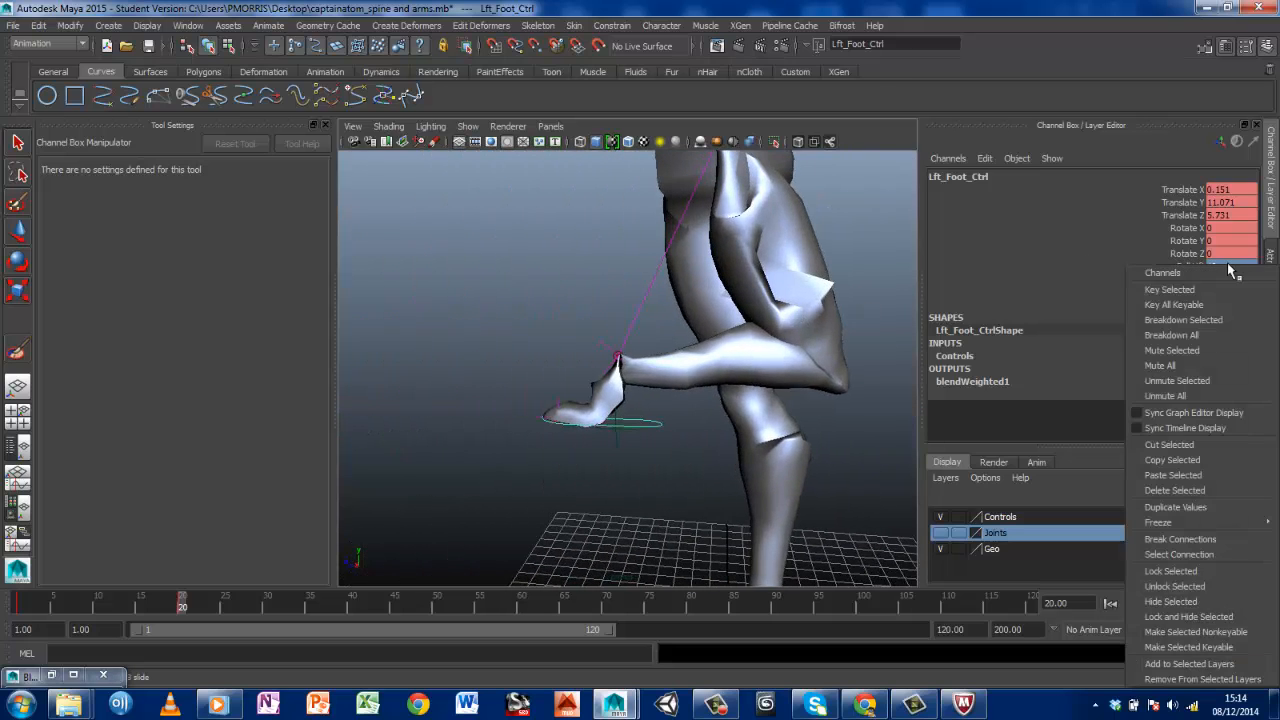
left_click(1130, 288)
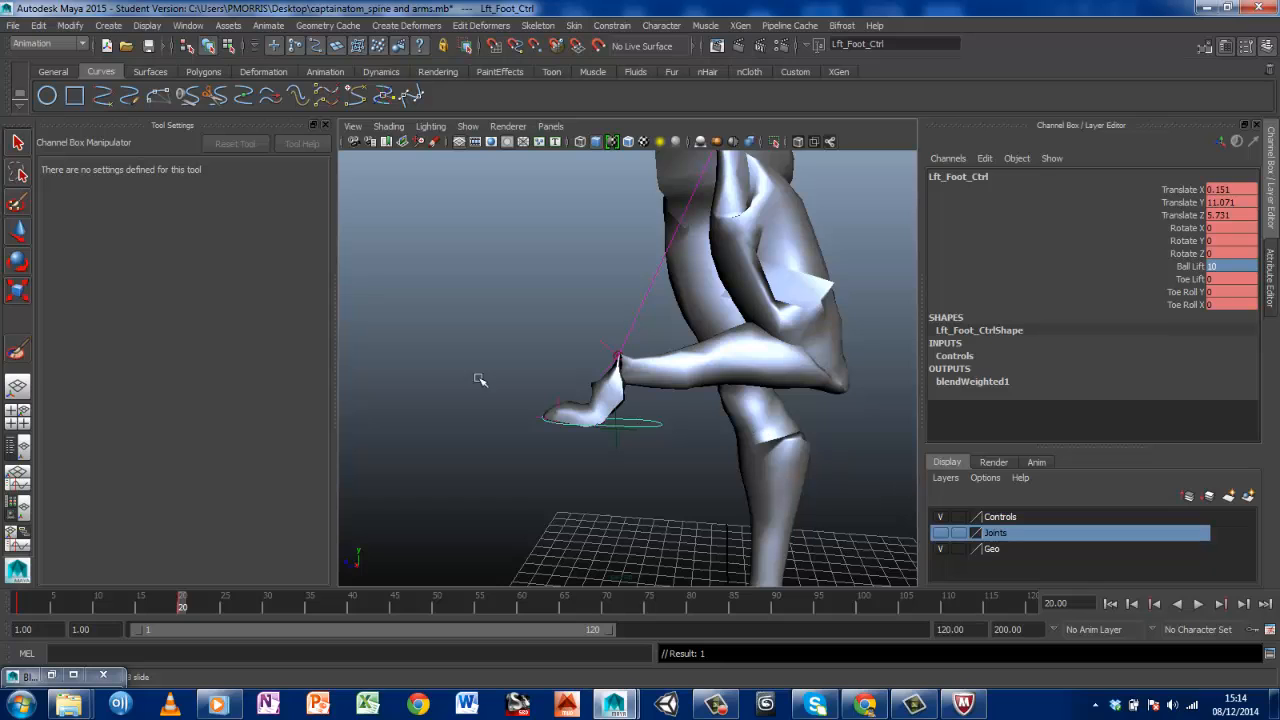
Show a widened Outliner beside the perspective view without Tool Settings, and look through the rig hierarchy for the knee control
left_click(17, 447)
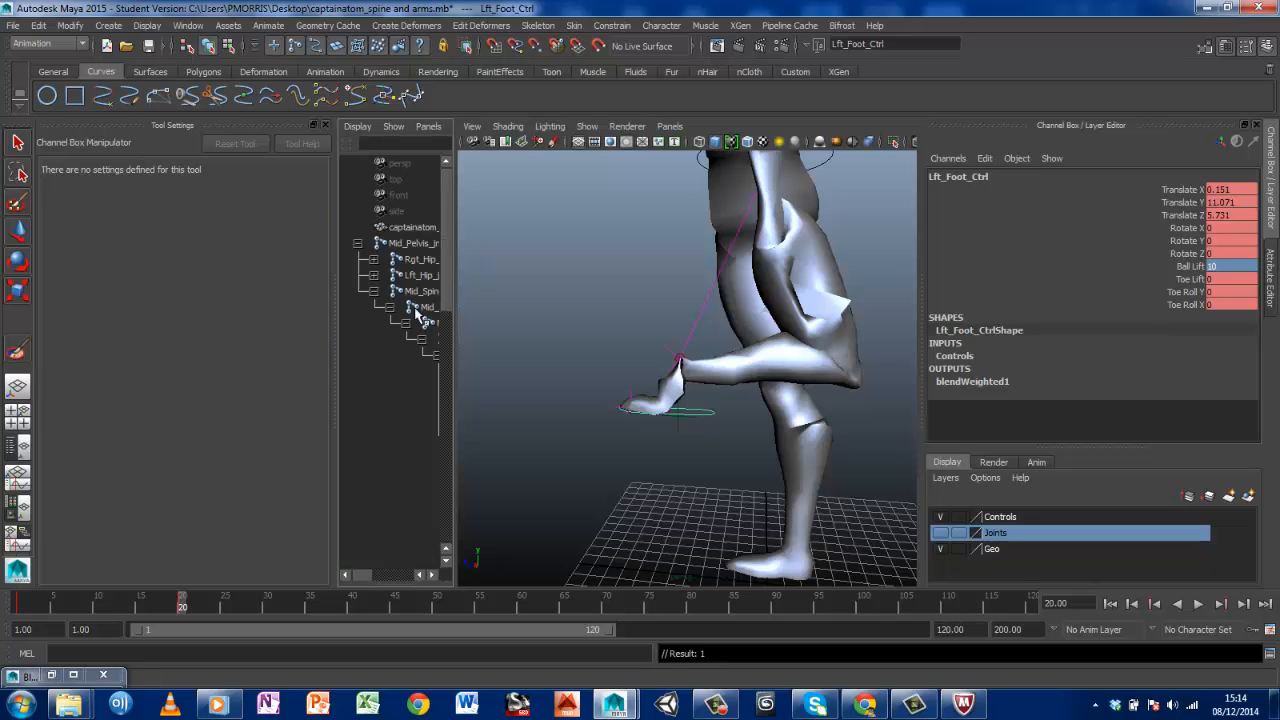
left_click(325, 125)
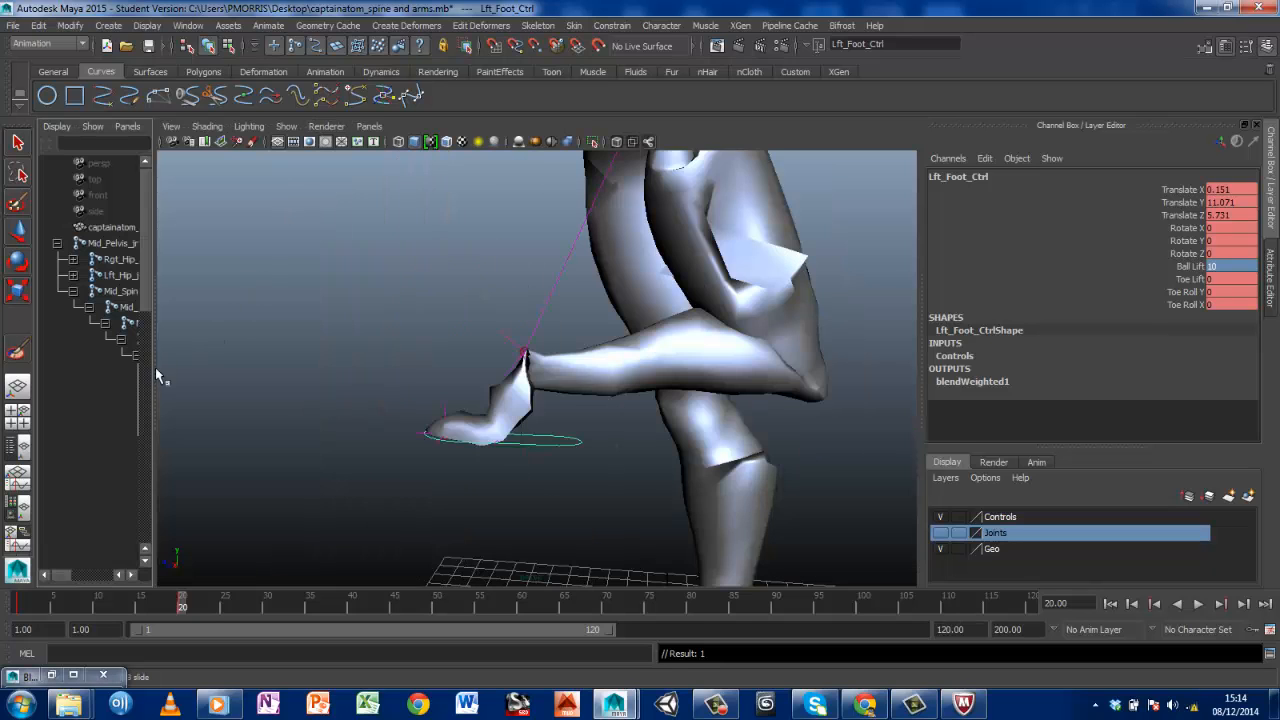
left_click_drag(154, 370, 415, 368)
scroll(304, 370, "down", 11)
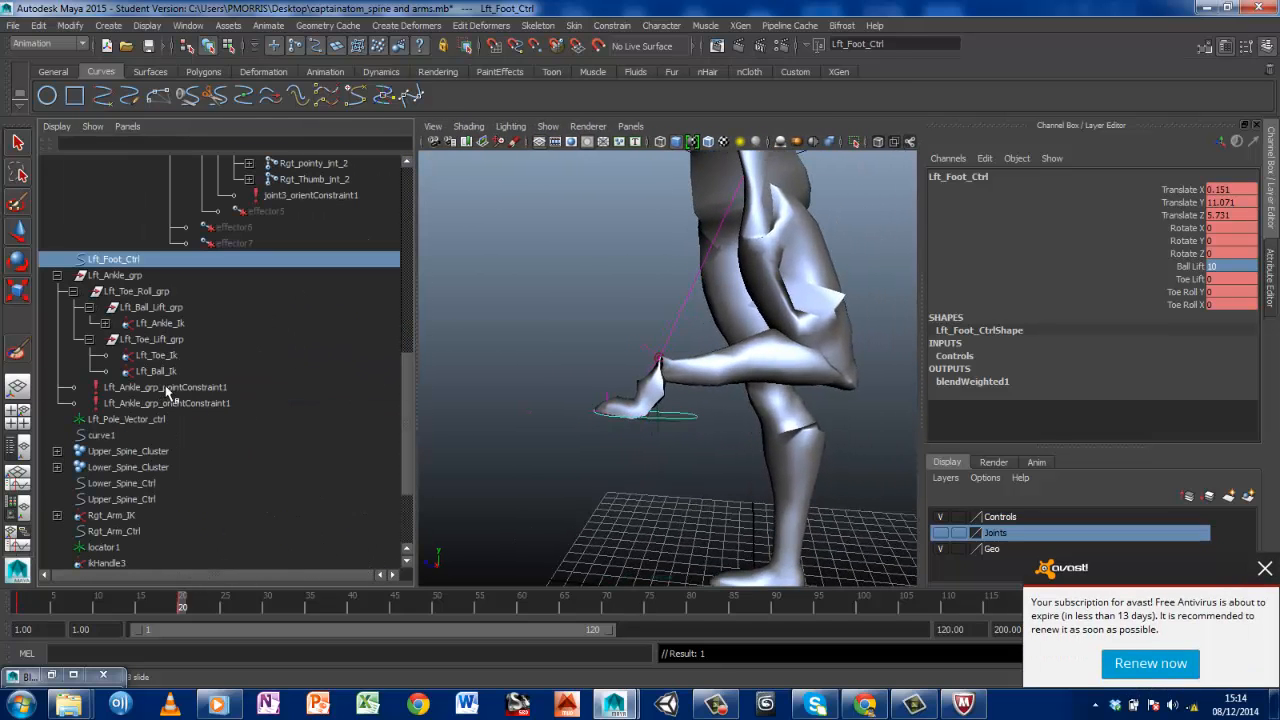
scroll(150, 505, "down", 3)
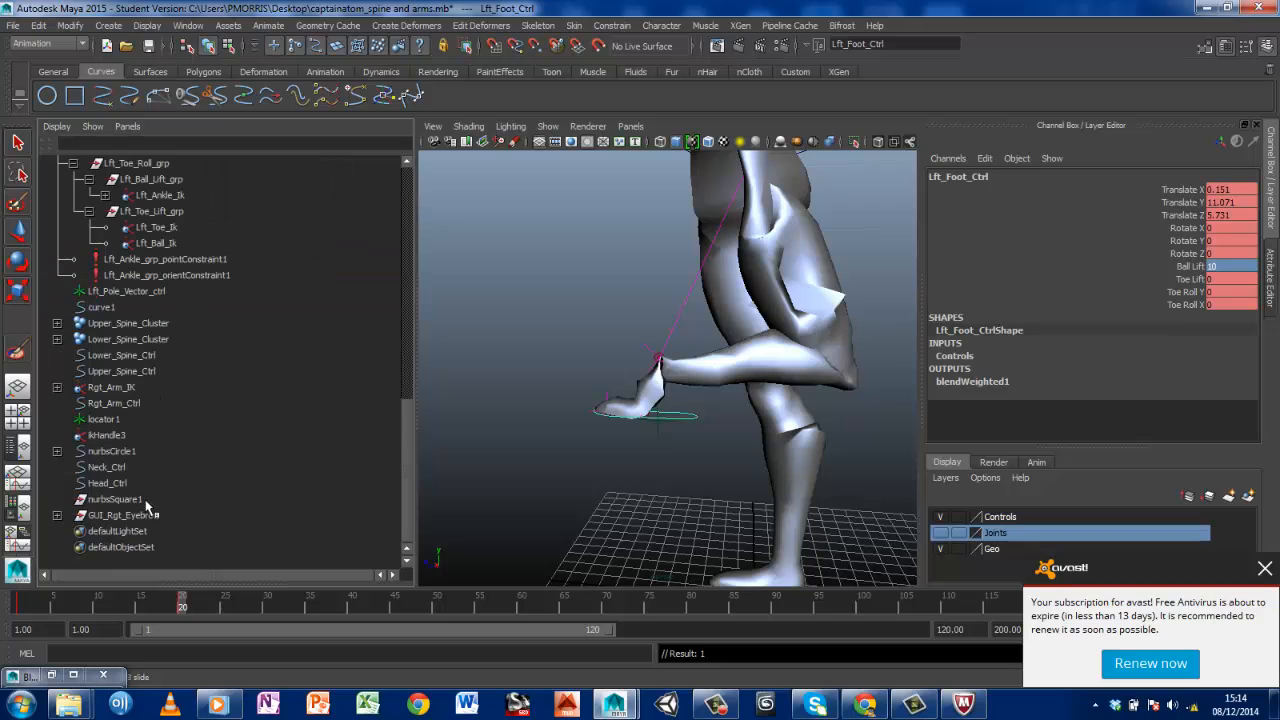
Select locator1 to identify it and examine the backward-bent left knee, dismissing the antivirus notification
left_click(104, 419)
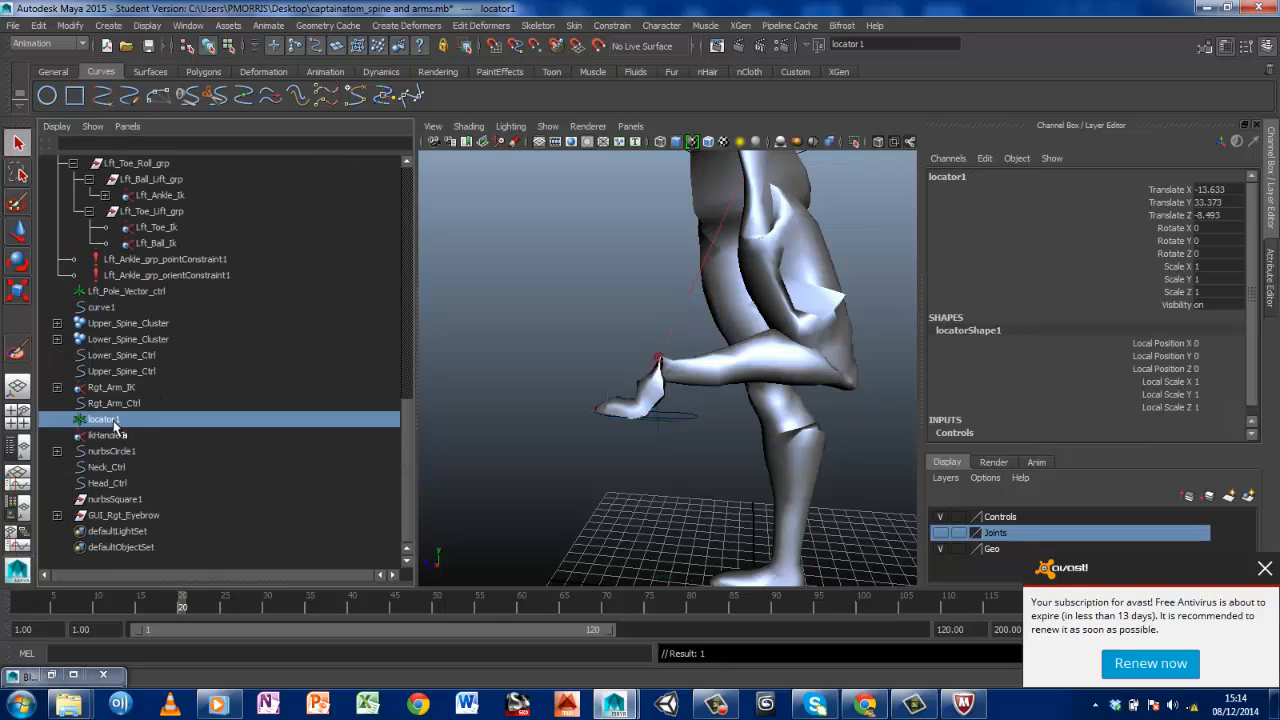
left_click_drag(697, 368, 775, 470, "alt")
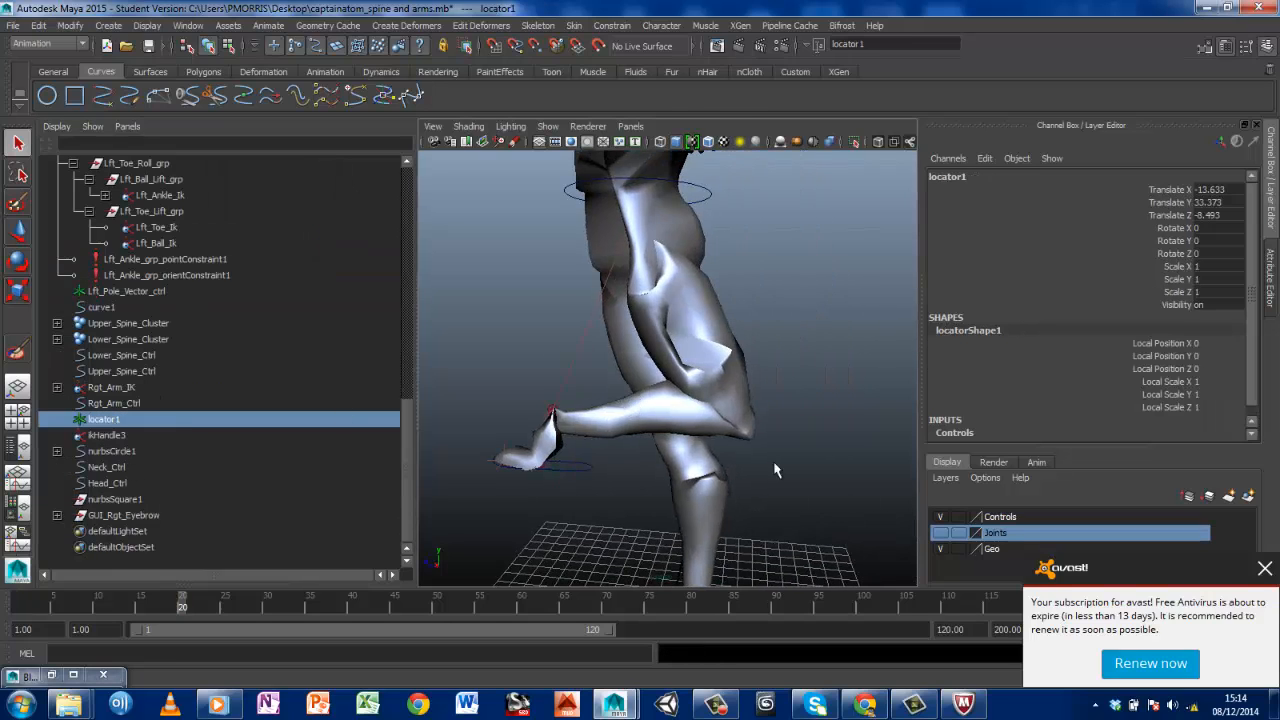
left_click(1263, 569)
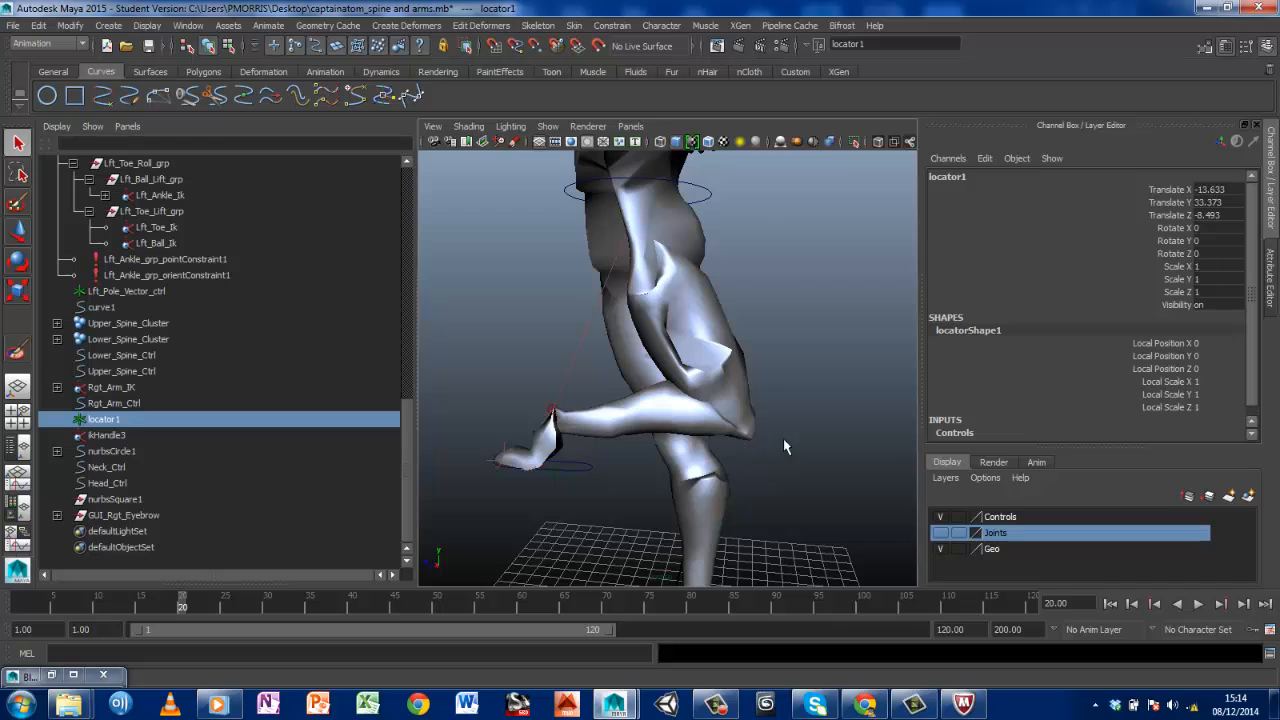
middle_click_drag(783, 439, 761, 395, "alt")
scroll(762, 396, "up", 4)
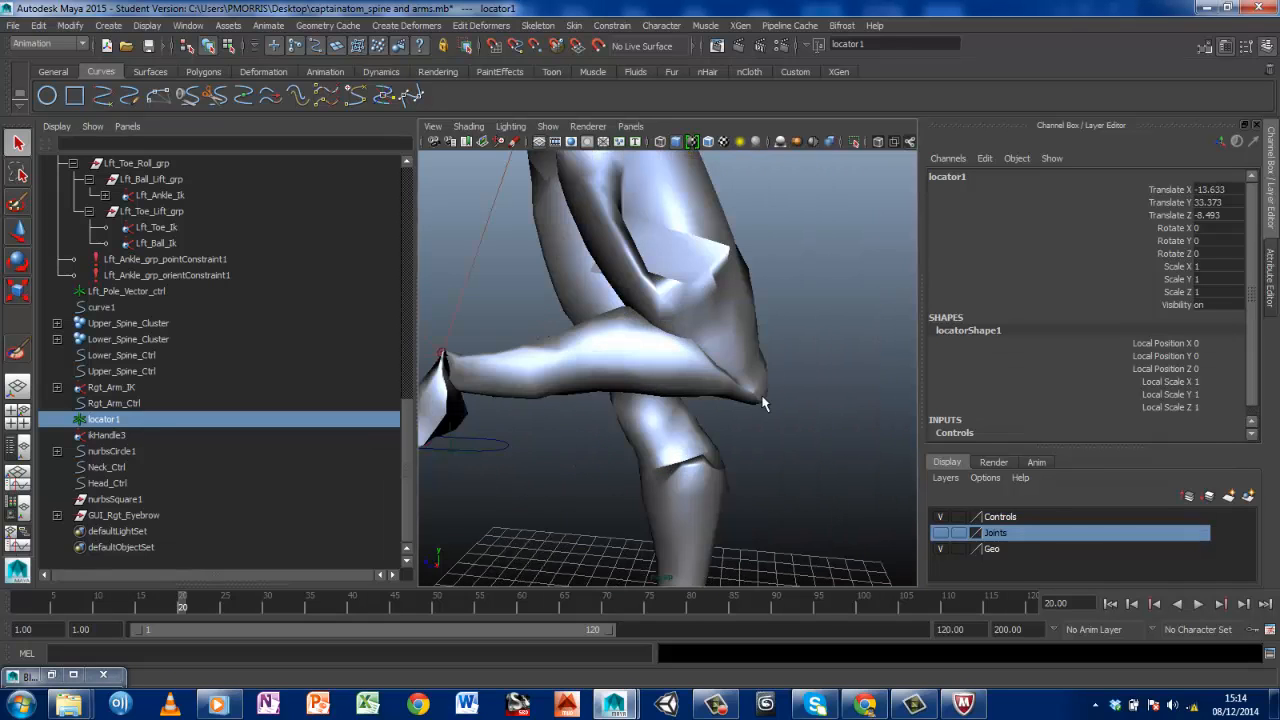
Hide the Geo layer and move Lft_Pole_Vector_ctrl up and forward to about X 0.9, Y 18.3, Z 10.8
left_click(940, 549)
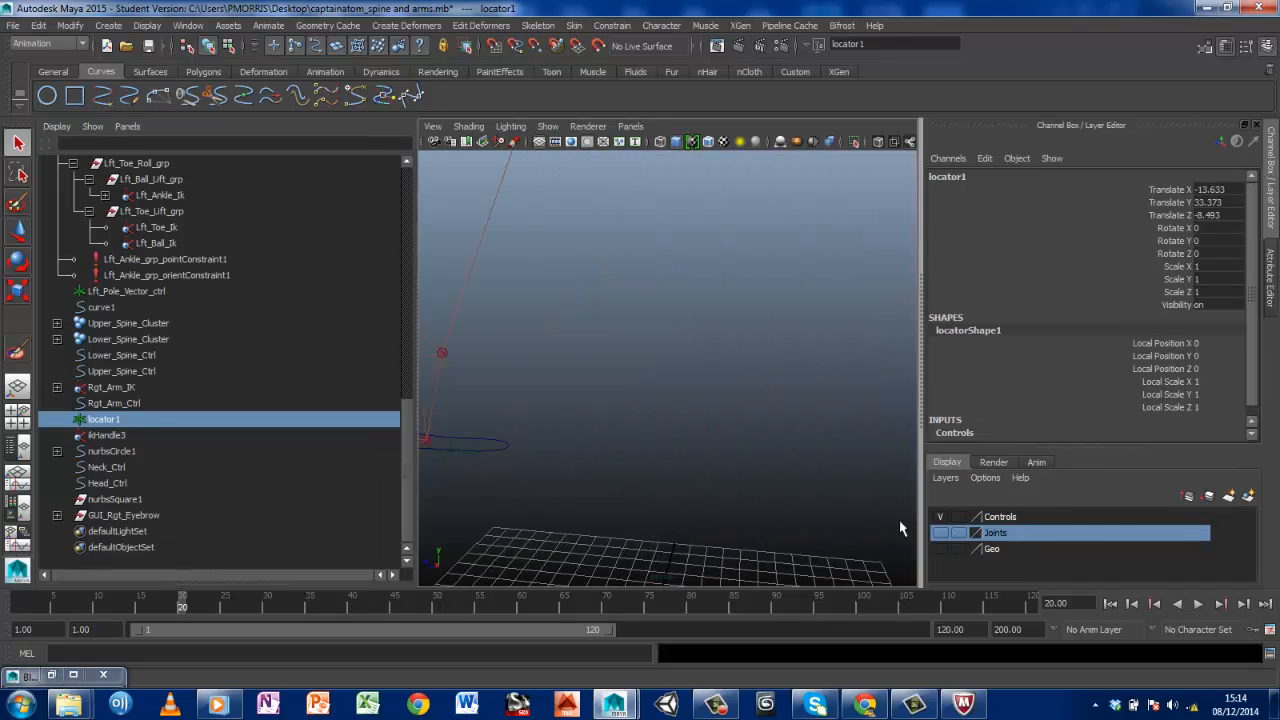
scroll(663, 403, "down", 6)
scroll(668, 413, "up", 5)
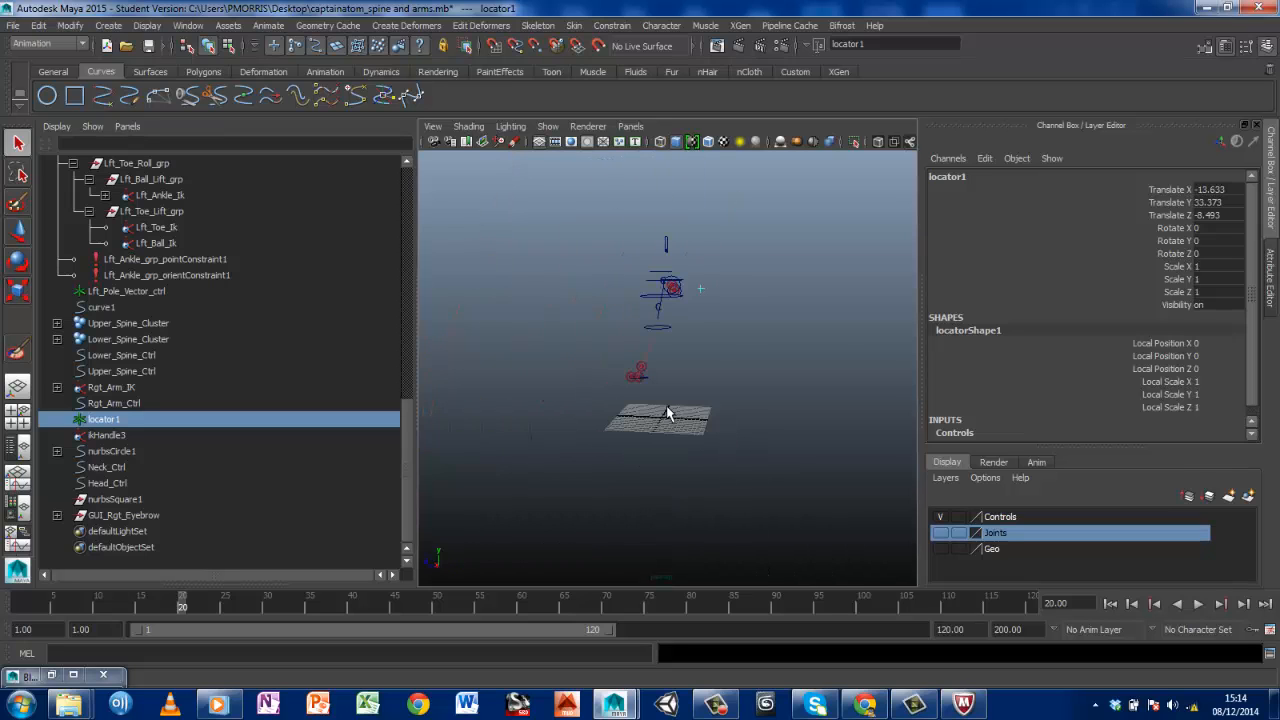
middle_click_drag(668, 414, 735, 420, "alt")
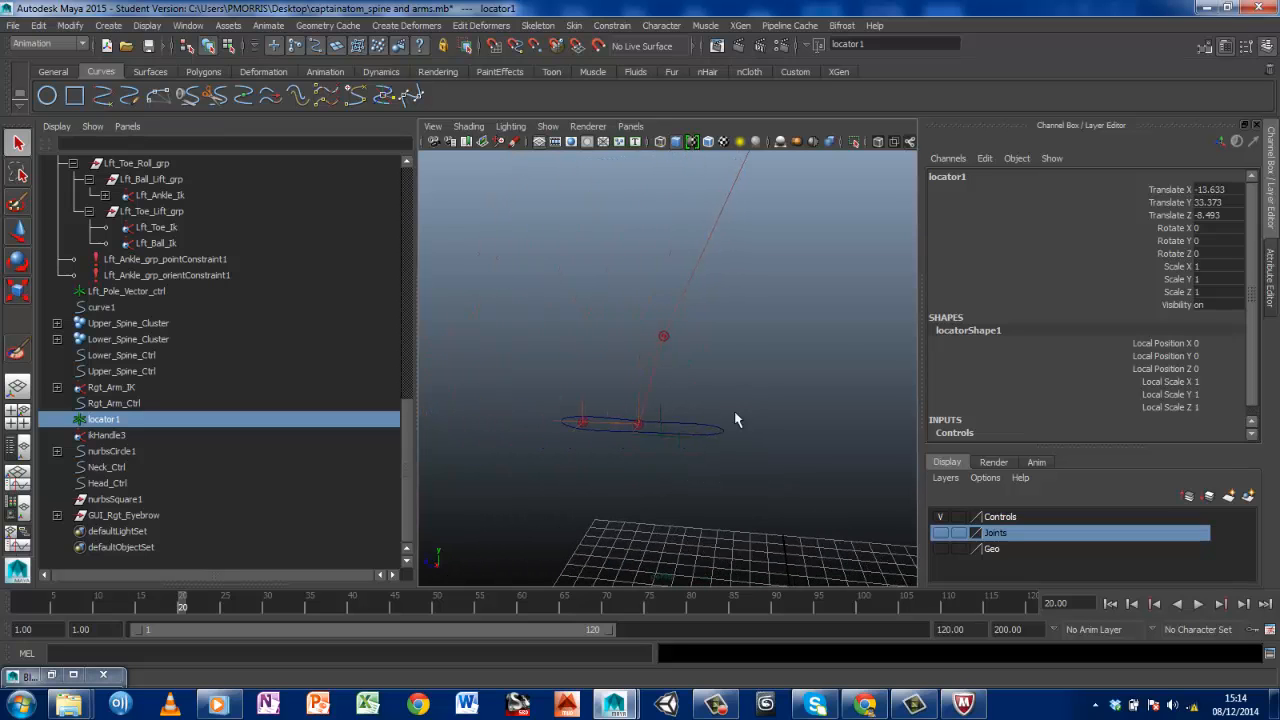
left_click(661, 448)
key("w")
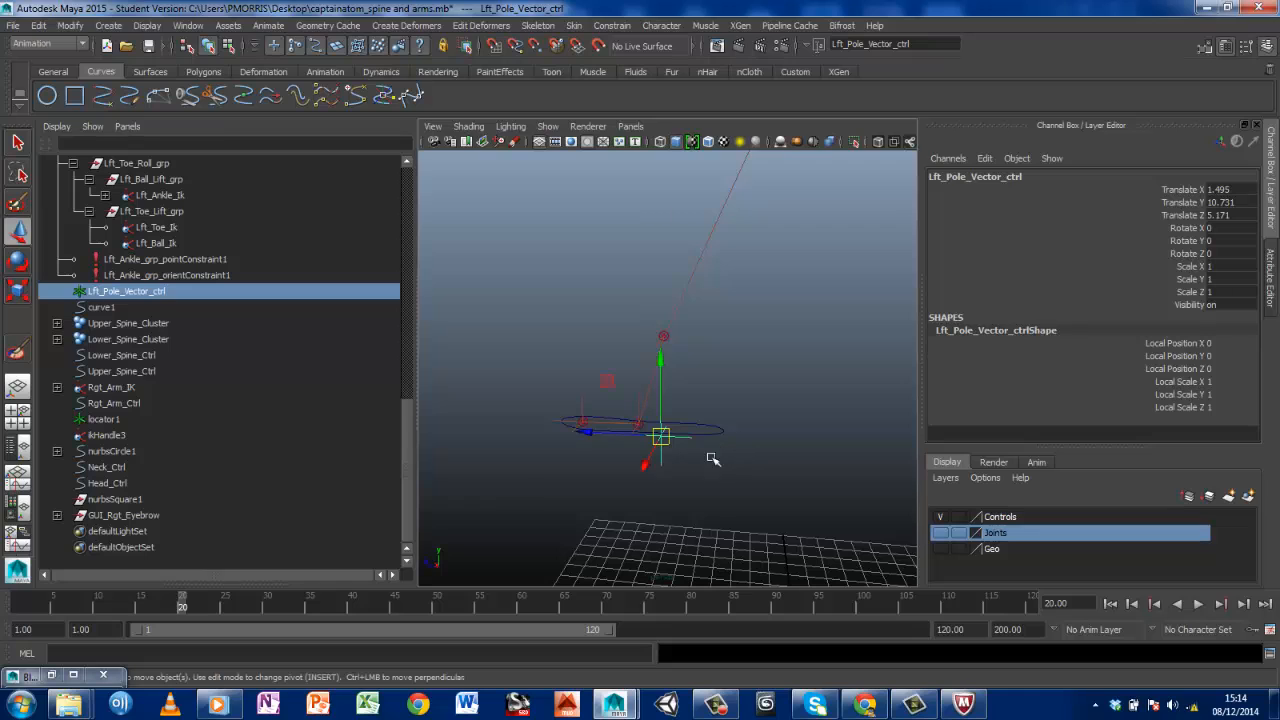
left_click_drag(660, 437, 490, 193)
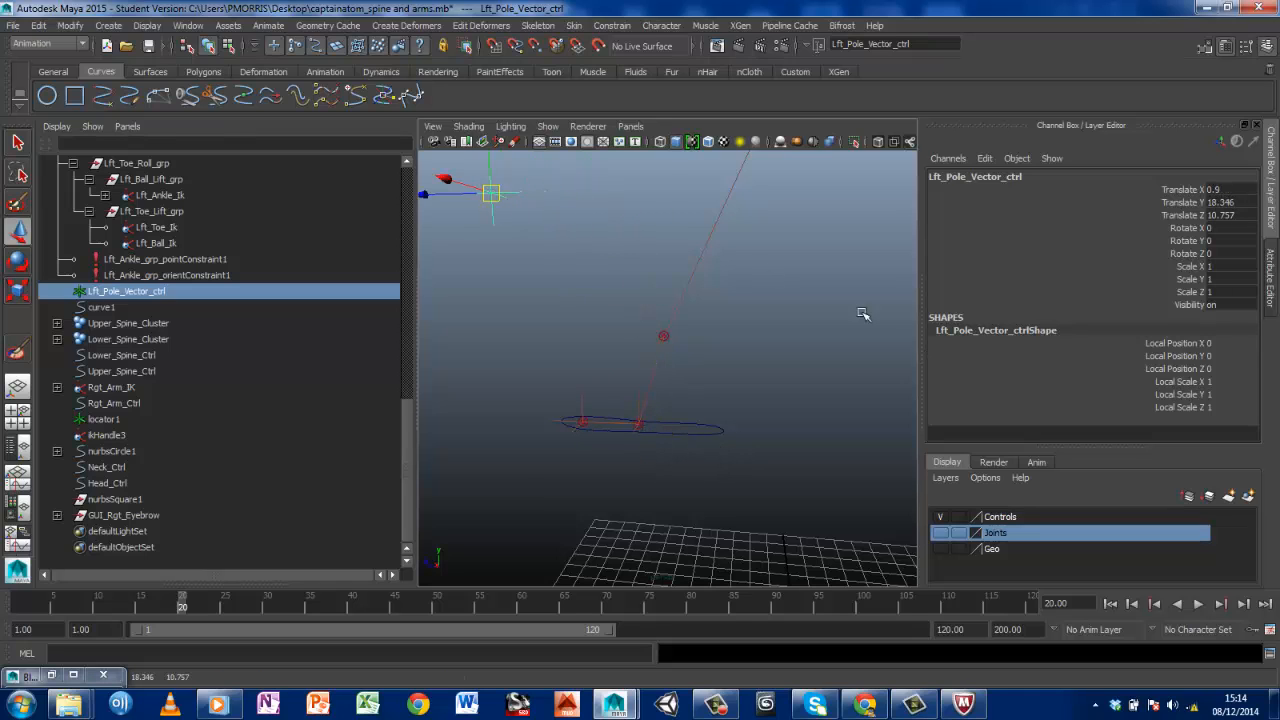
Show the Geo layer again and move the left pole vector control farther in front of the knee, to about Z 18.8
left_click(940, 549)
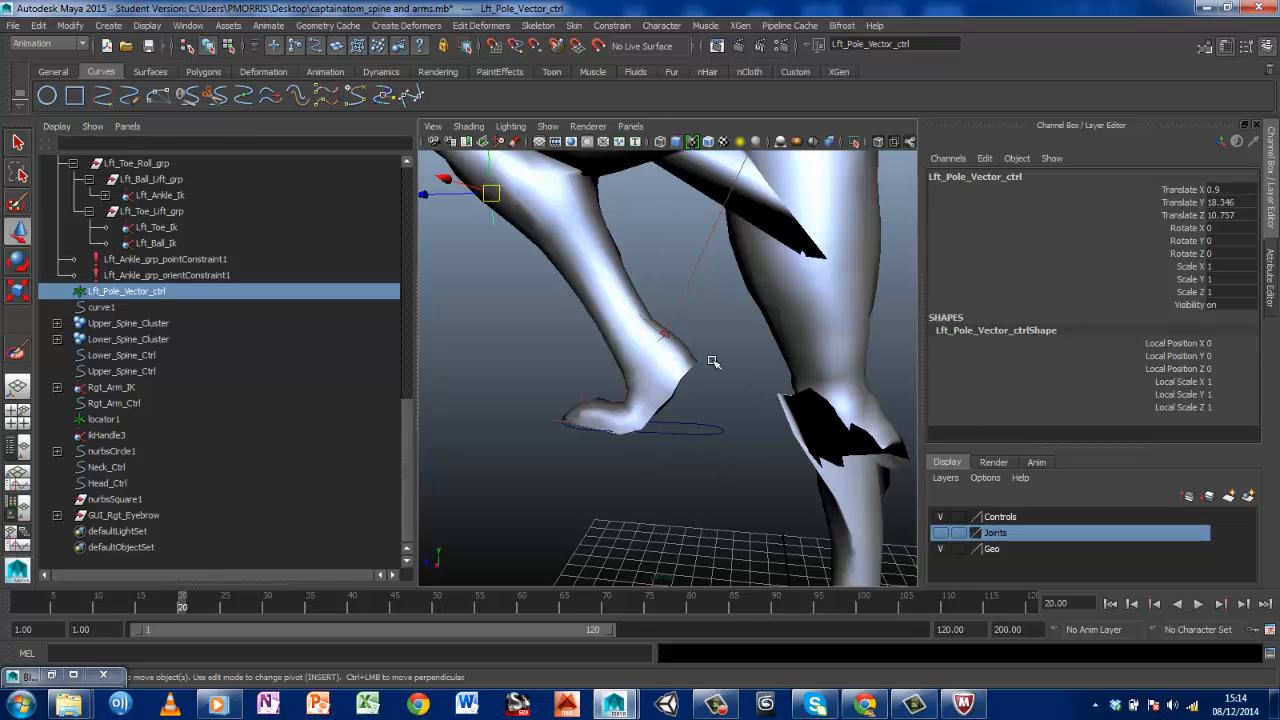
middle_click_drag(659, 292, 749, 447, "alt")
scroll(749, 447, "down", 10)
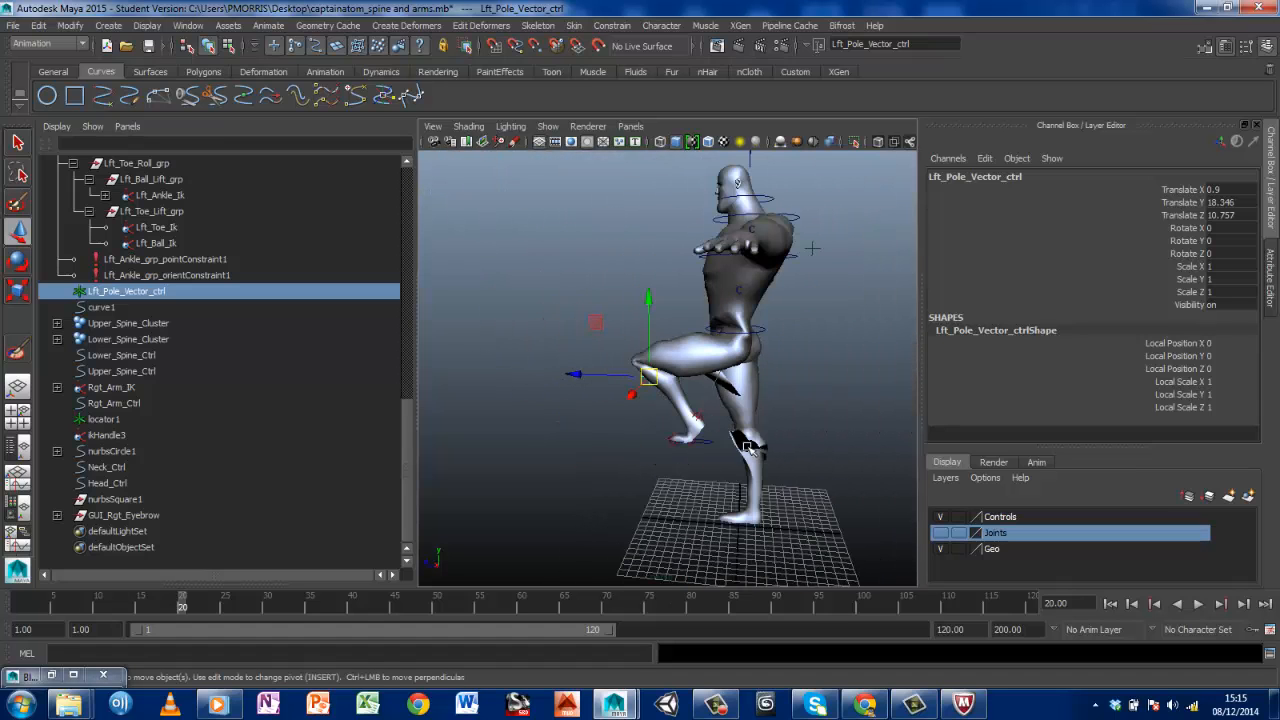
left_click_drag(588, 375, 516, 370)
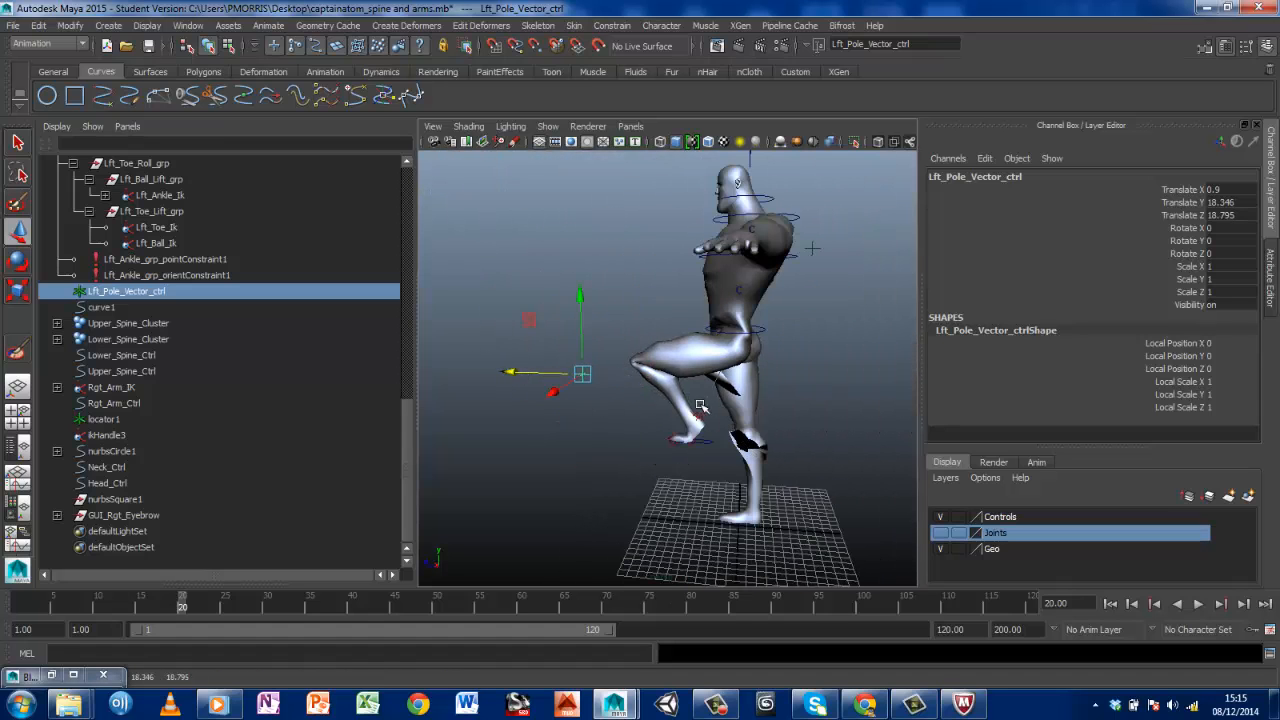
left_click_drag(700, 405, 610, 376, "alt")
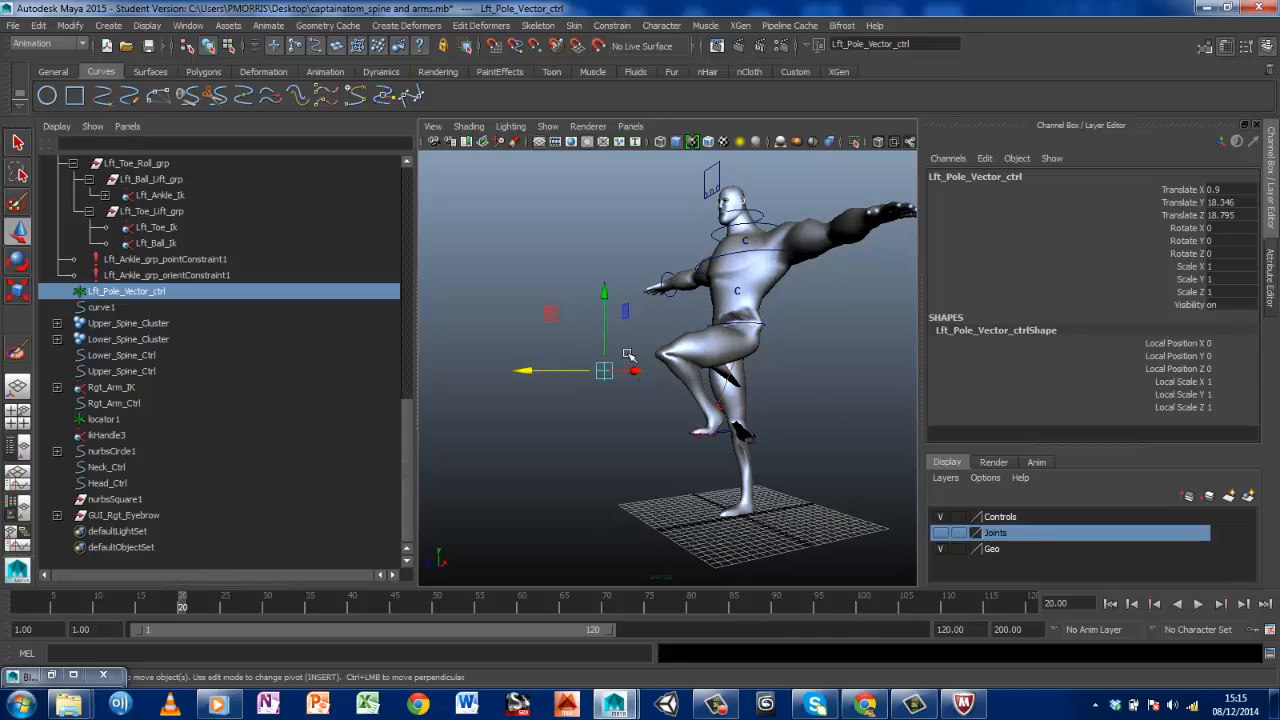
Play the leg animation, stop at frame 31, and examine how the raised left knee and foot deform
scroll(722, 402, "up", 8)
scroll(758, 423, "down", 3)
middle_click_drag(758, 423, 689, 337, "alt")
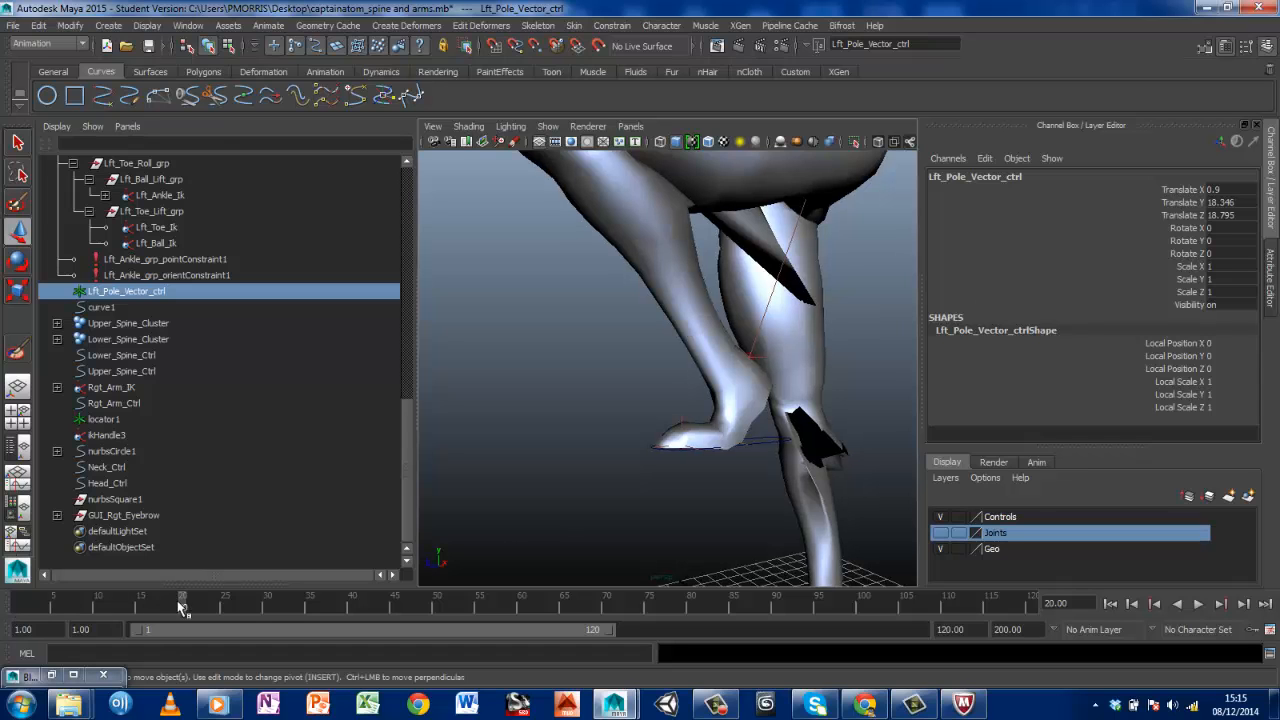
key("alt+v")
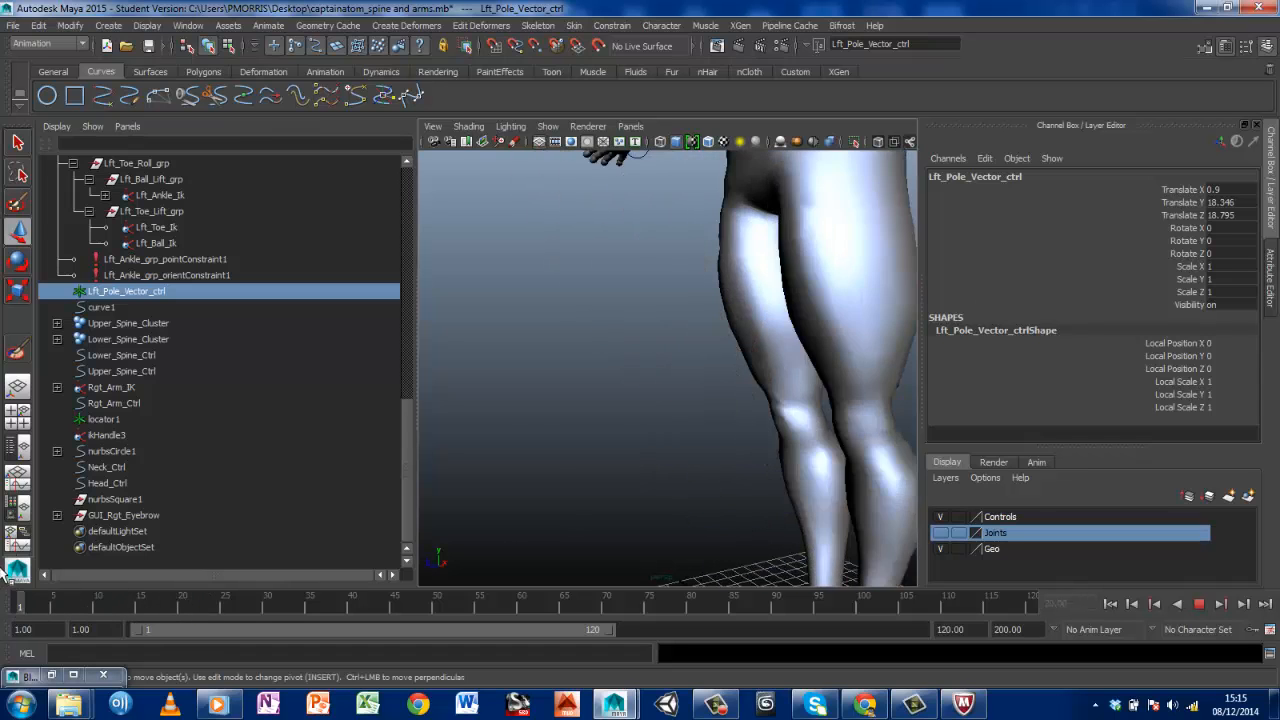
left_click_drag(1, 568, 275, 586)
left_click_drag(726, 494, 660, 504, "alt")
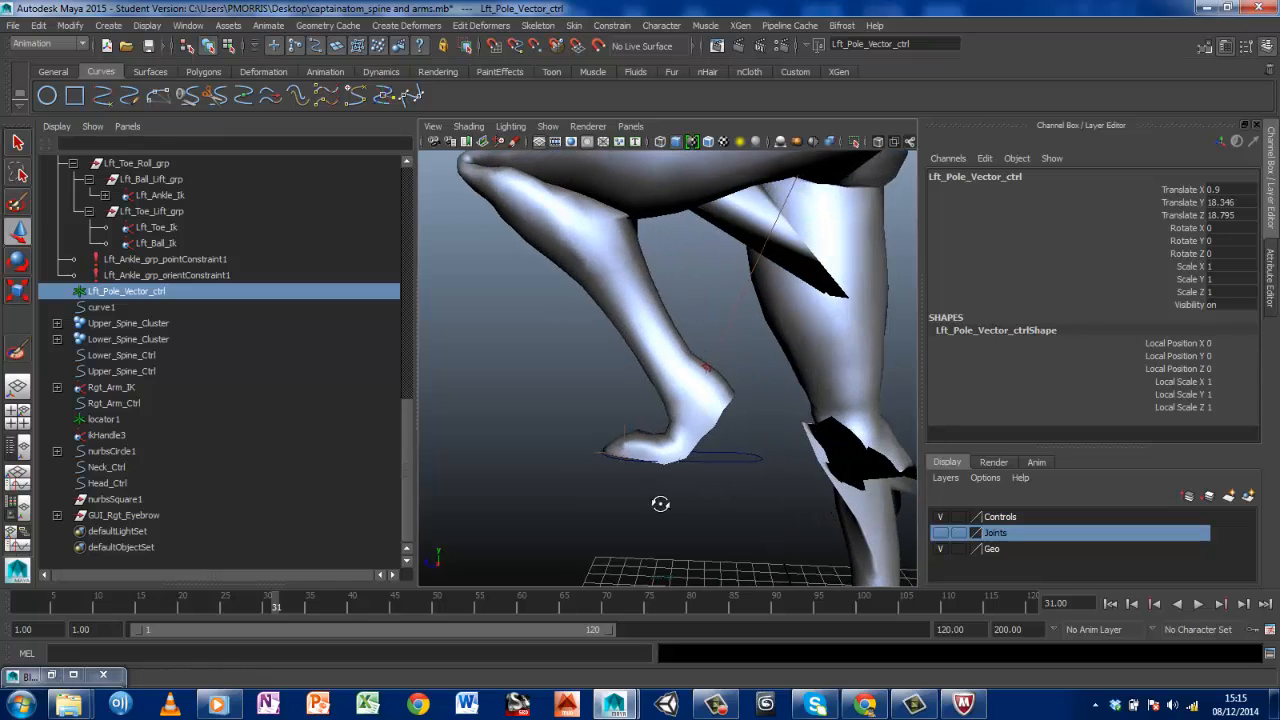
Select the captainatom_body_geo mesh and start Paint Skin Weights with the joint influence list in view
left_click(700, 414)
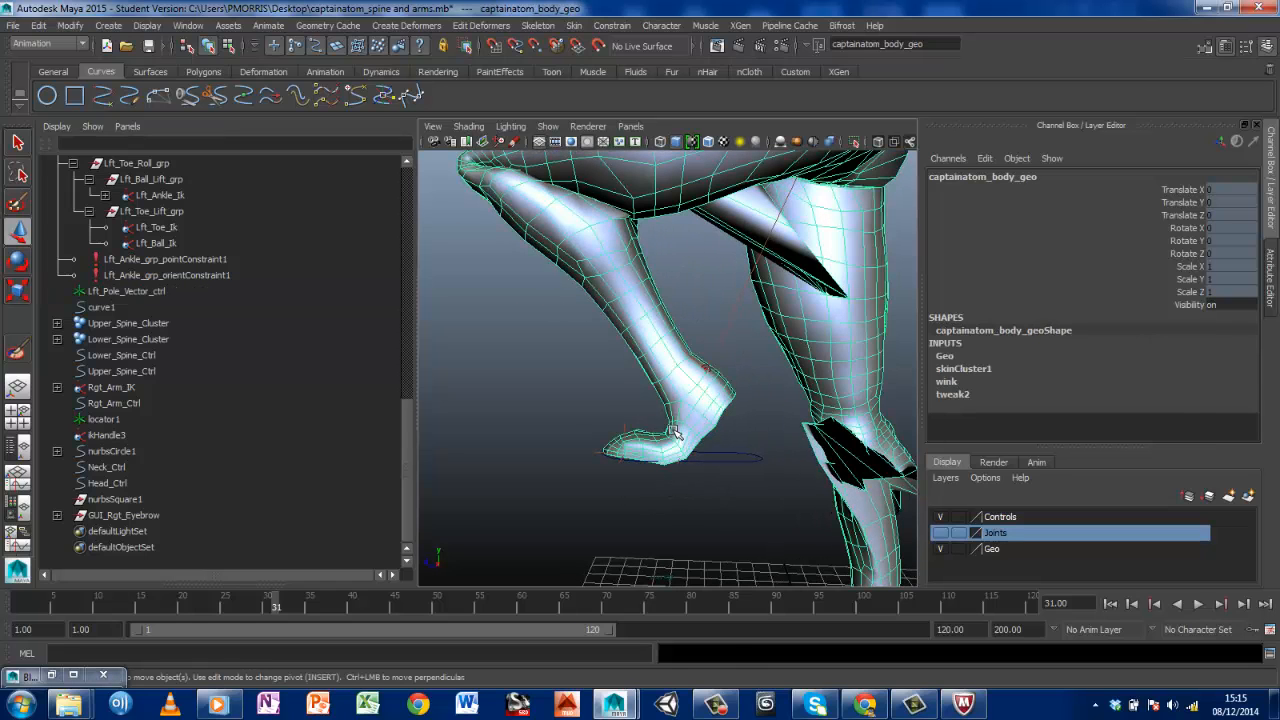
mouse_move(673, 354)
right_mouse_down()
mouse_move(612, 352)
mouse_move(606, 335)
right_mouse_up()
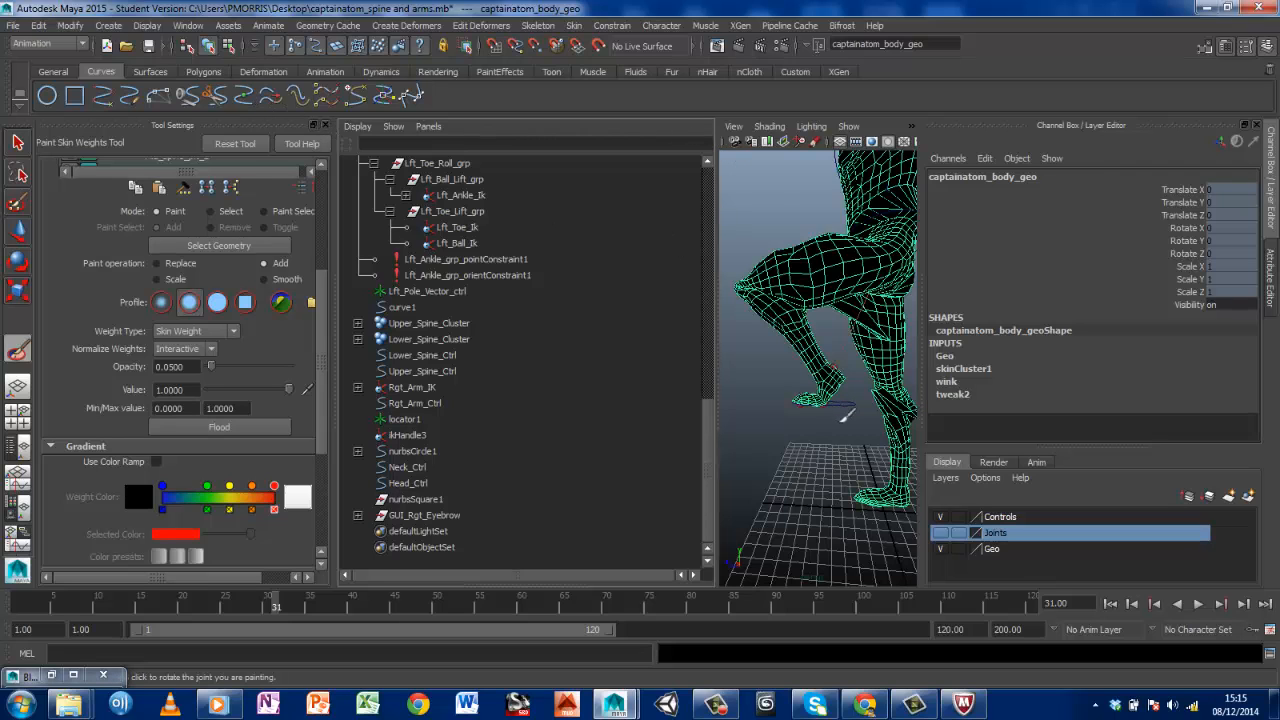
scroll(844, 418, "up", 8)
scroll(844, 418, "down", 8)
scroll(844, 418, "up", 6)
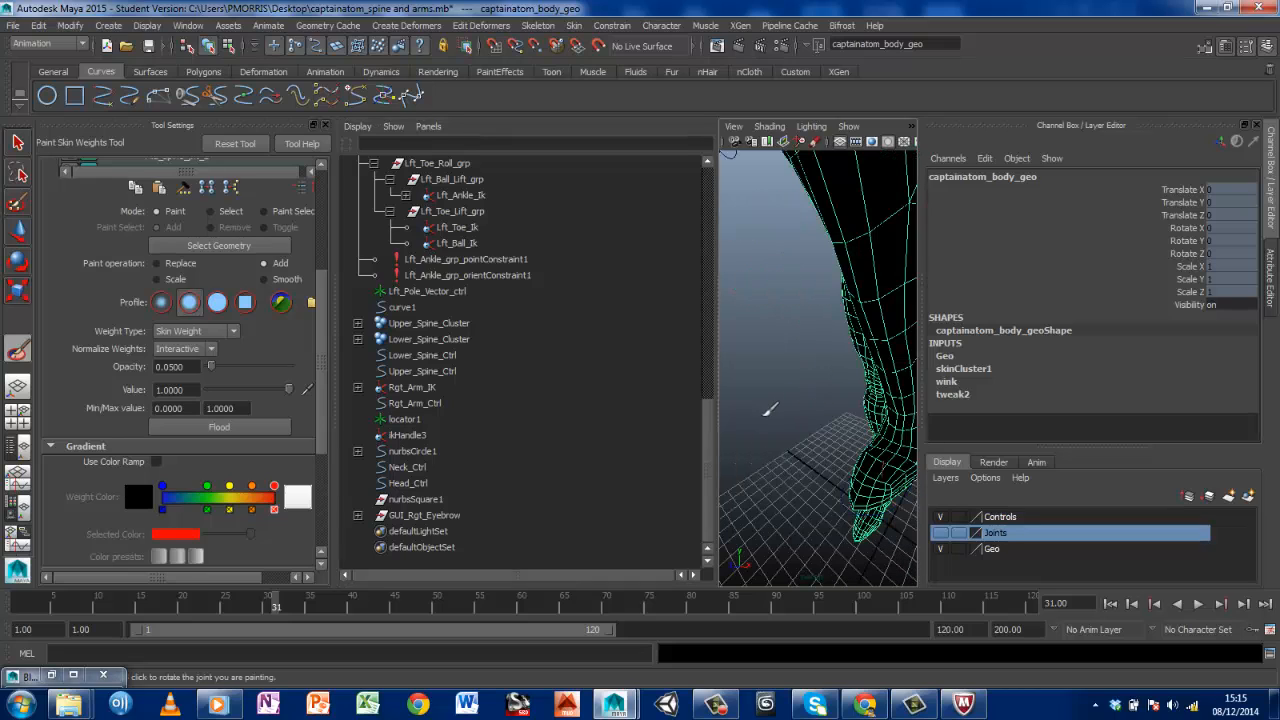
left_click_drag(800, 417, 642, 386, "alt")
left_click_drag(321, 282, 328, 168)
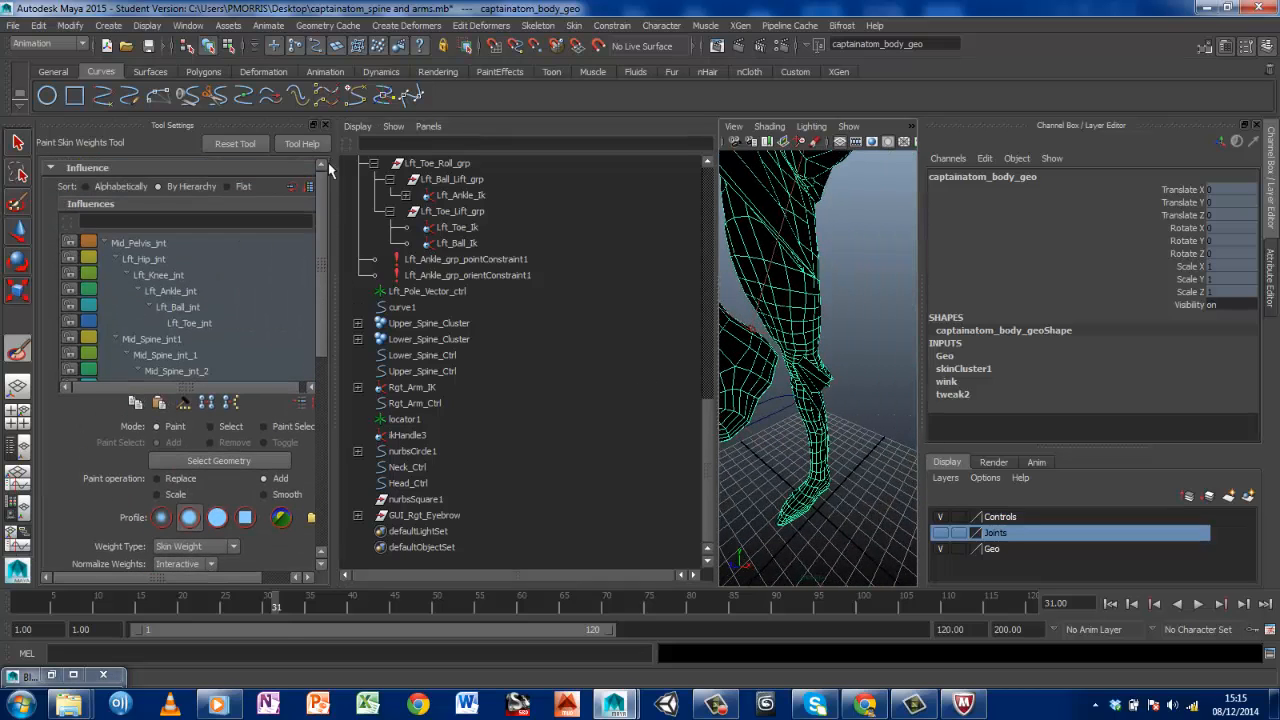
Paint additional Lft_Ball_jnt weight onto the left foot using the Add operation
left_click(173, 304)
left_click_drag(781, 424, 829, 425, "alt")
middle_click_drag(829, 425, 868, 427, "alt")
left_click_drag(860, 427, 792, 427, "alt")
middle_click_drag(792, 427, 811, 435, "alt")
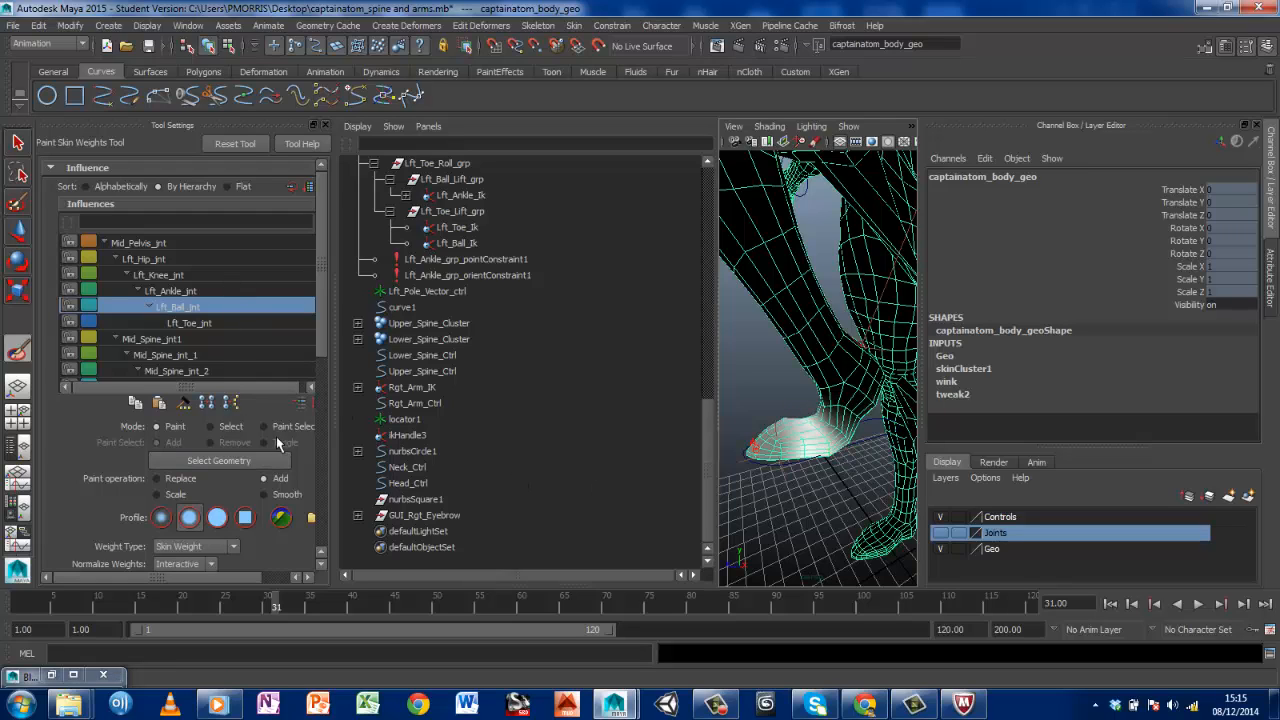
Smooth the Lft_Ball_jnt weights where the top of the left foot meets the ankle
left_click(265, 496)
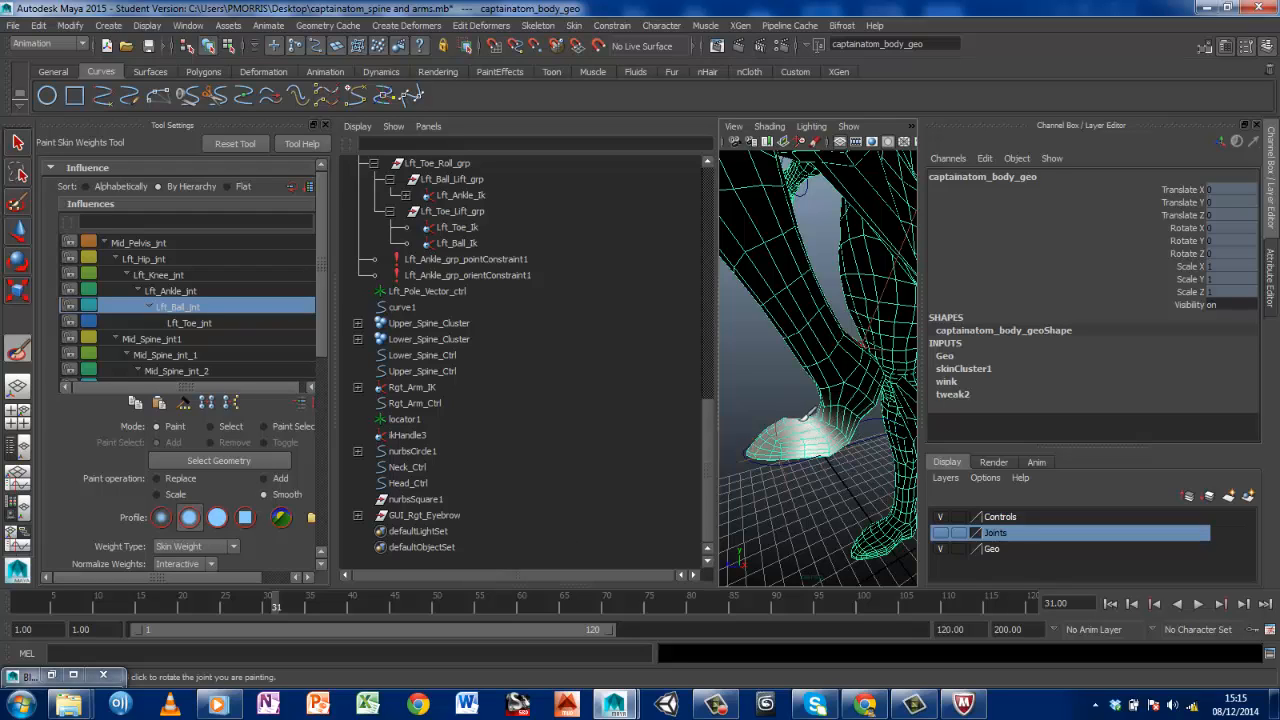
scroll(815, 438, "up", 5)
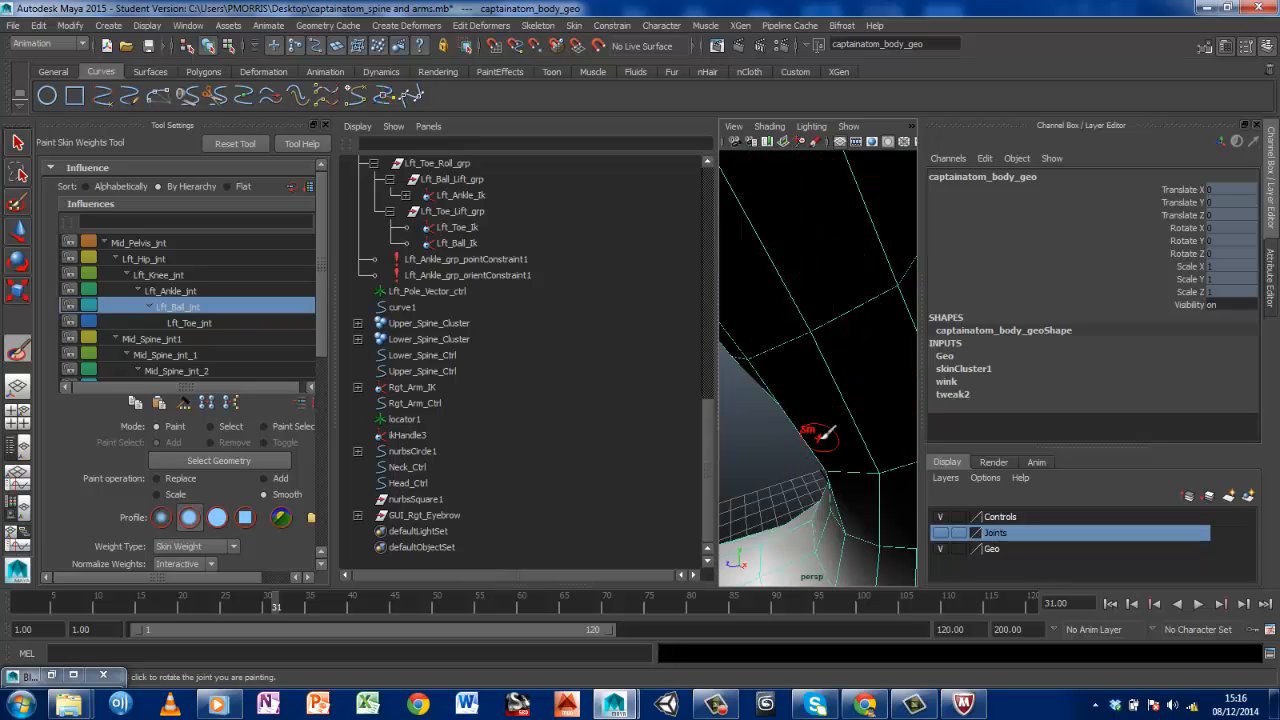
scroll(806, 391, "down", 8)
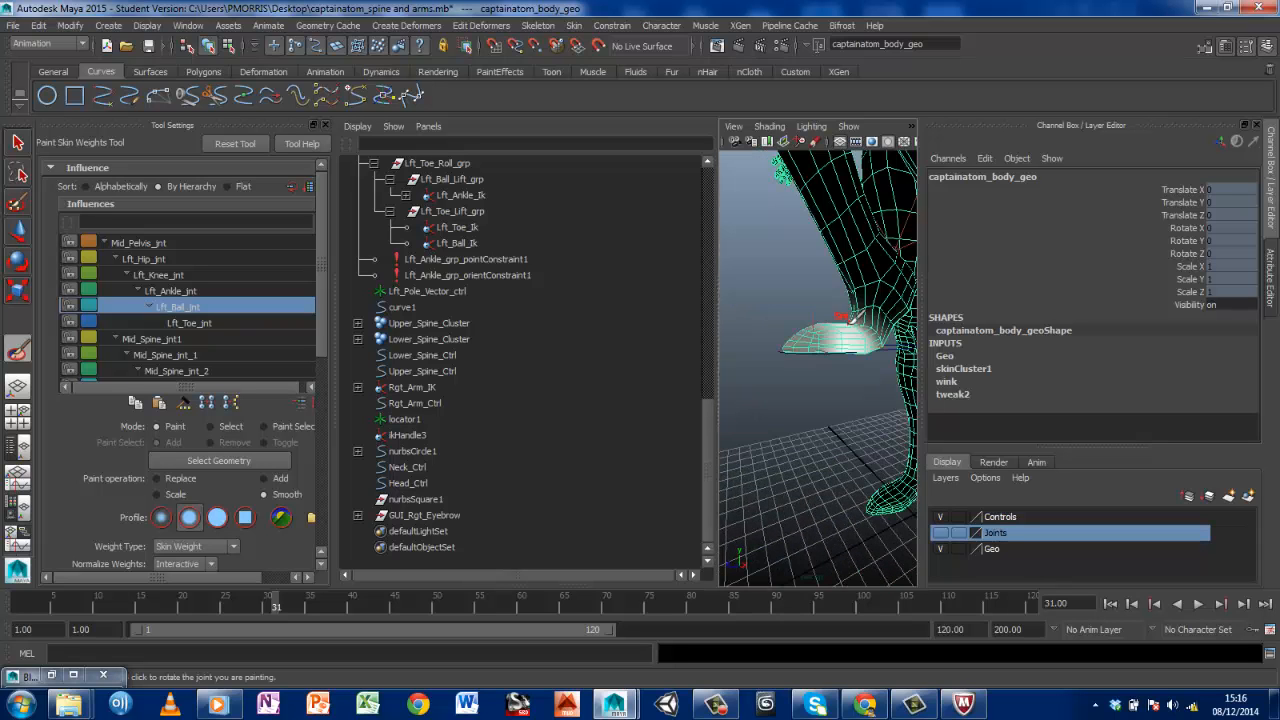
left_click_drag(843, 362, 748, 371, "alt")
mouse_move(668, 370)
left_mouse_down("alt")
mouse_move(646, 337)
mouse_move(735, 342)
left_mouse_up("alt")
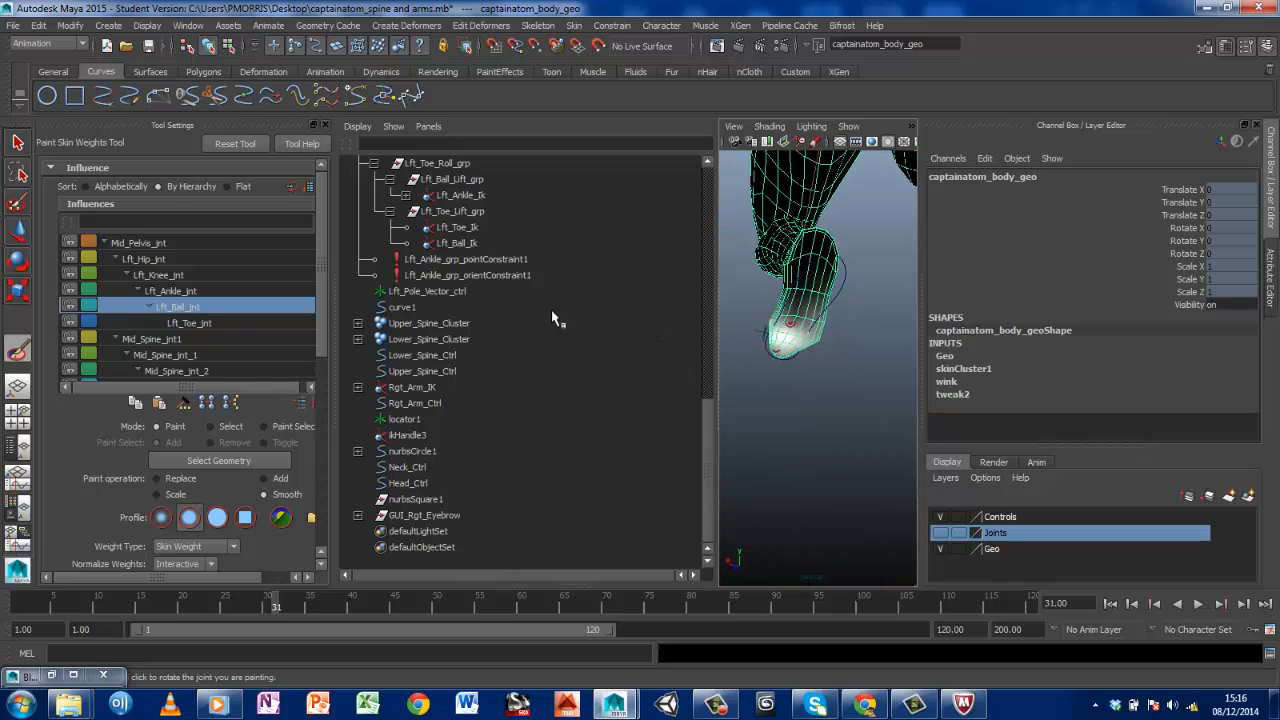
Return to the Add operation and paint more Lft_Ball_jnt weight over the left foot's sole and sides
left_click(265, 479)
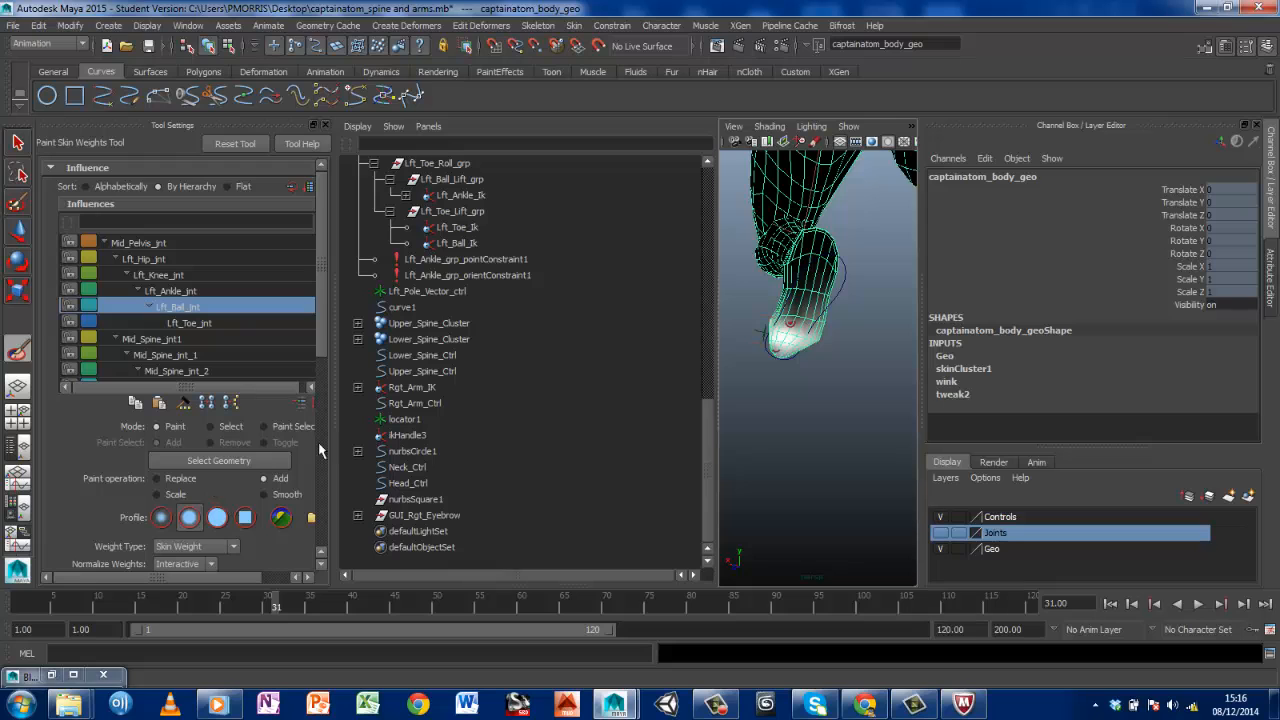
left_click_drag(323, 334, 327, 489)
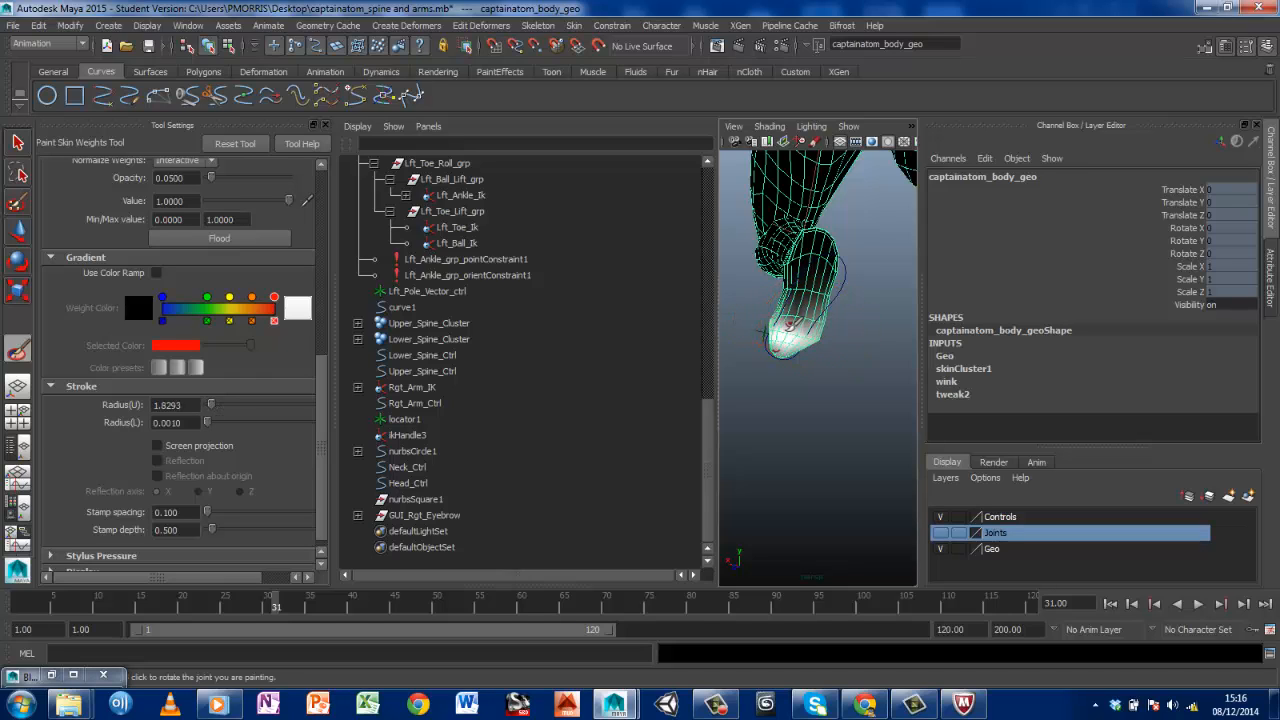
left_click_drag(790, 340, 829, 371, "alt")
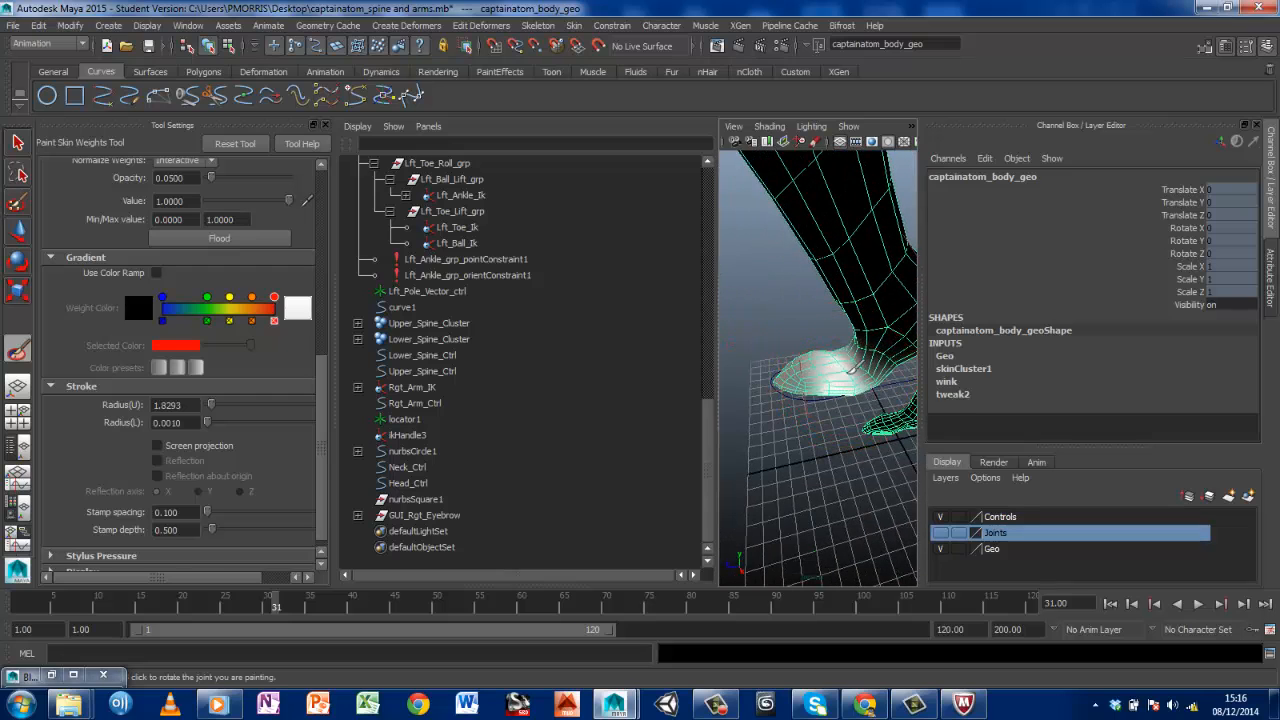
mouse_move(845, 378)
left_mouse_down("alt")
mouse_move(797, 340)
mouse_move(711, 331)
mouse_move(803, 336)
mouse_move(967, 391)
mouse_move(848, 366)
mouse_move(846, 332)
left_mouse_up("alt")
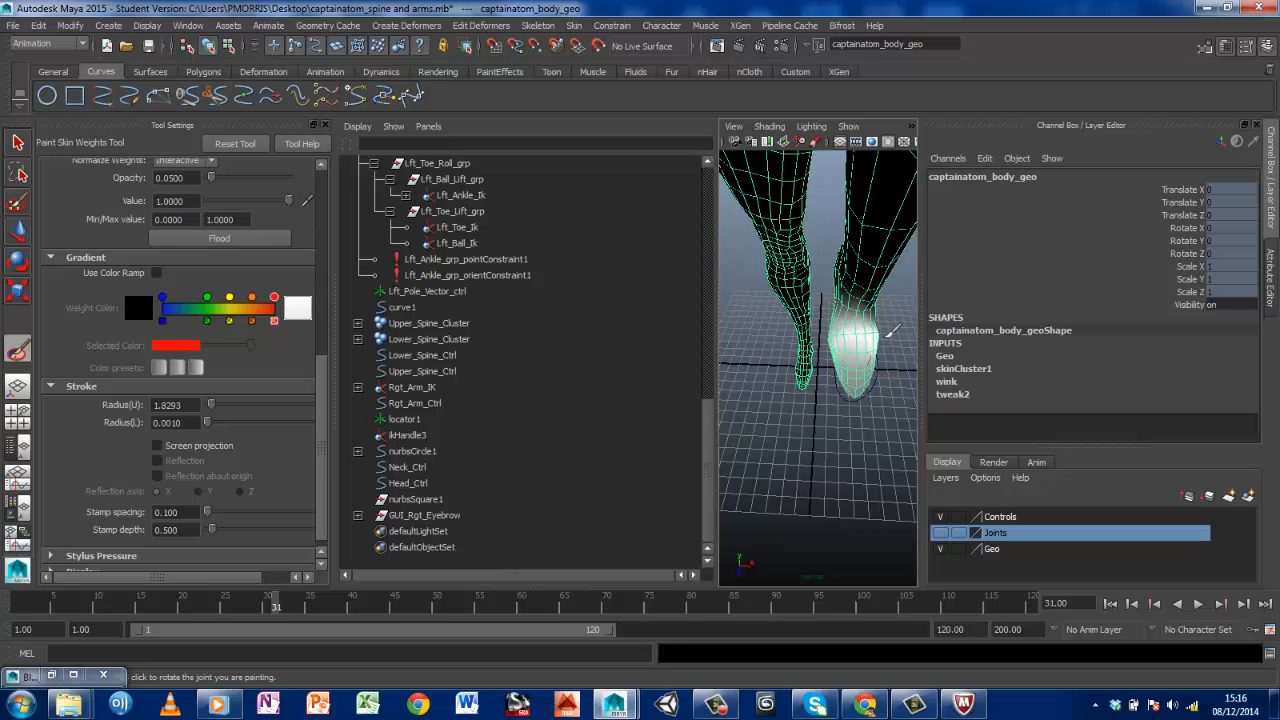
mouse_move(890, 330)
left_mouse_down("alt")
mouse_move(723, 286)
mouse_move(786, 288)
mouse_move(793, 412)
left_mouse_up("alt")
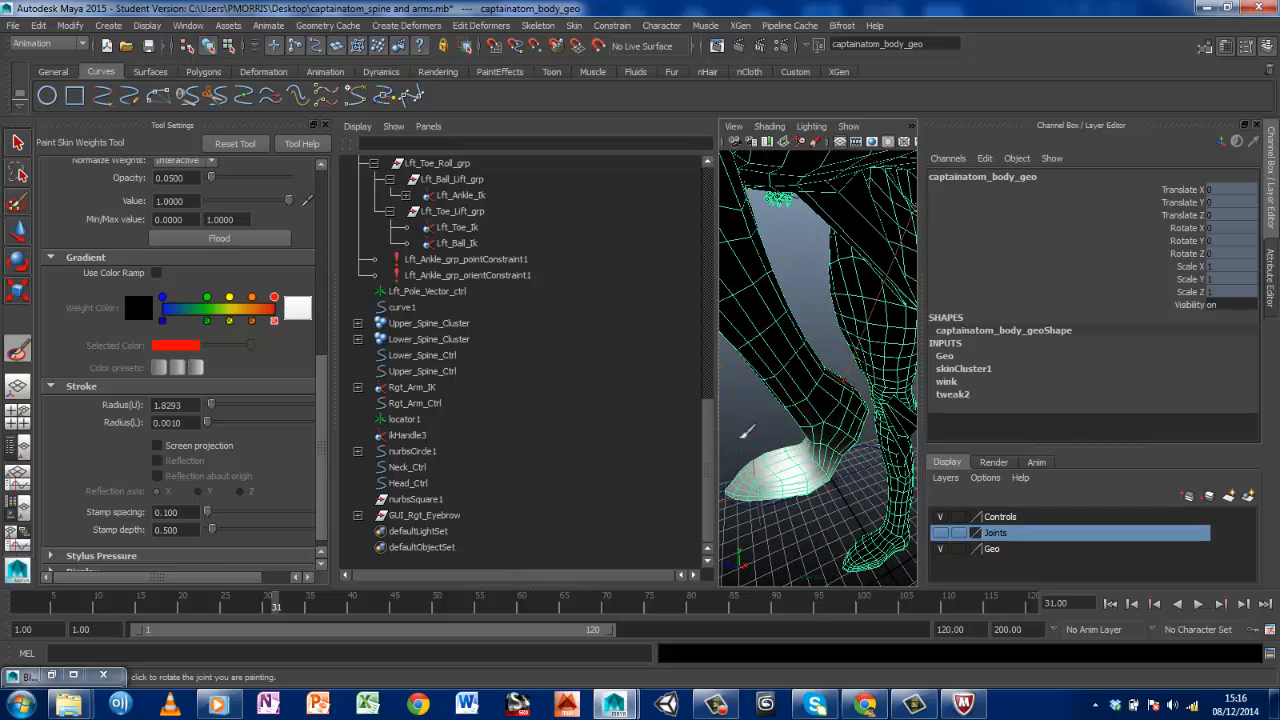
Move the animation to frame 34, inspect the left foot, and choose Lft_Ankle_jnt as the influence to paint
left_click_drag(276, 606, 304, 607)
left_click_drag(760, 430, 818, 405, "alt")
middle_click_drag(820, 402, 694, 426, "alt")
left_click_drag(790, 410, 862, 415, "alt")
middle_click_drag(862, 415, 857, 442, "alt")
left_click_drag(857, 442, 808, 445, "alt")
left_click_drag(322, 374, 320, 170)
left_click(170, 291)
scroll(757, 502, "up", 4)
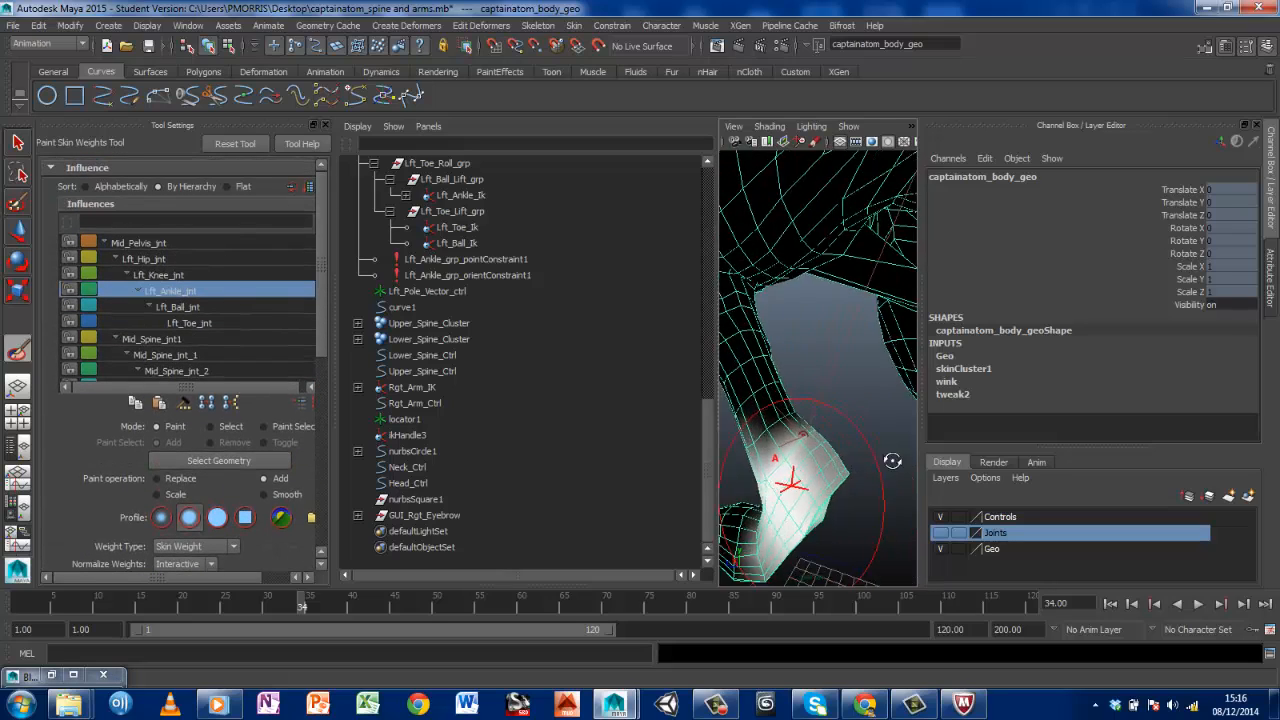
Add Lft_Ankle_jnt weight around the left heel and ankle, checking the foot from several sides
middle_click_drag(757, 502, 843, 440, "alt")
left_click_drag(868, 452, 857, 484, "alt")
middle_click_drag(857, 484, 763, 477, "alt")
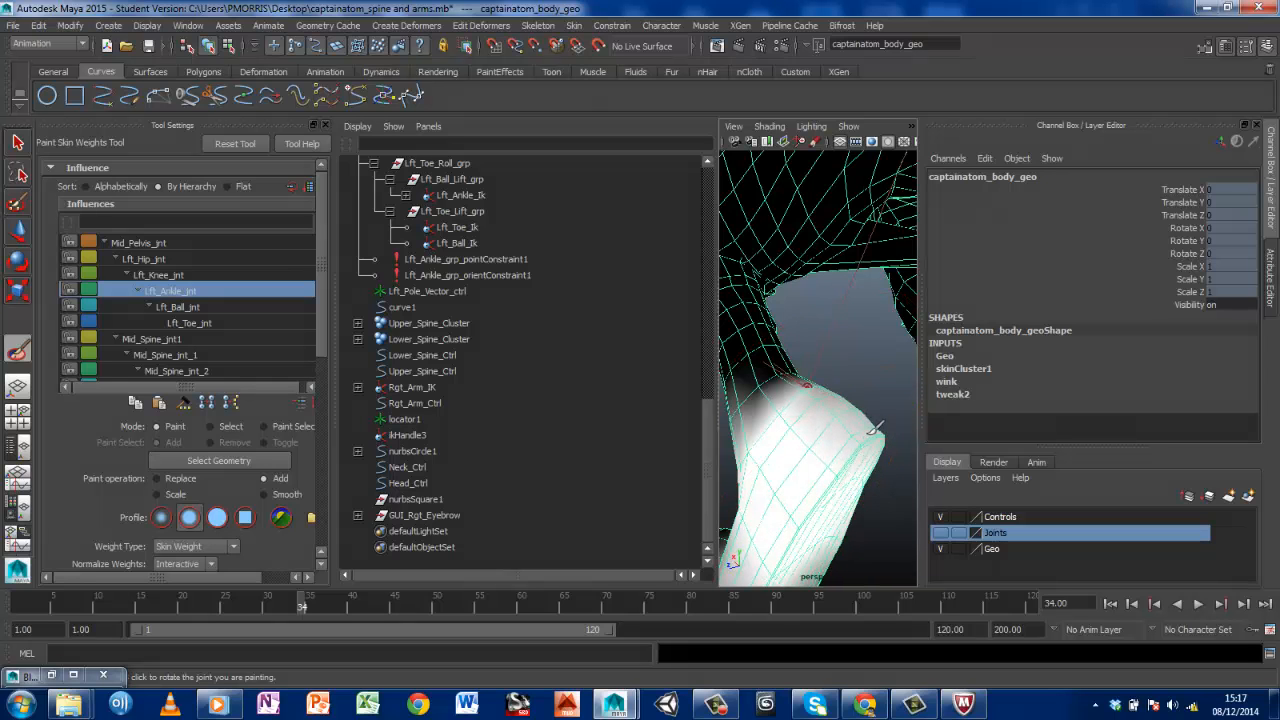
mouse_move(884, 442)
left_mouse_down("alt")
mouse_move(746, 474)
mouse_move(800, 469)
mouse_move(798, 445)
mouse_move(880, 423)
mouse_move(871, 451)
mouse_move(810, 462)
left_mouse_up("alt")
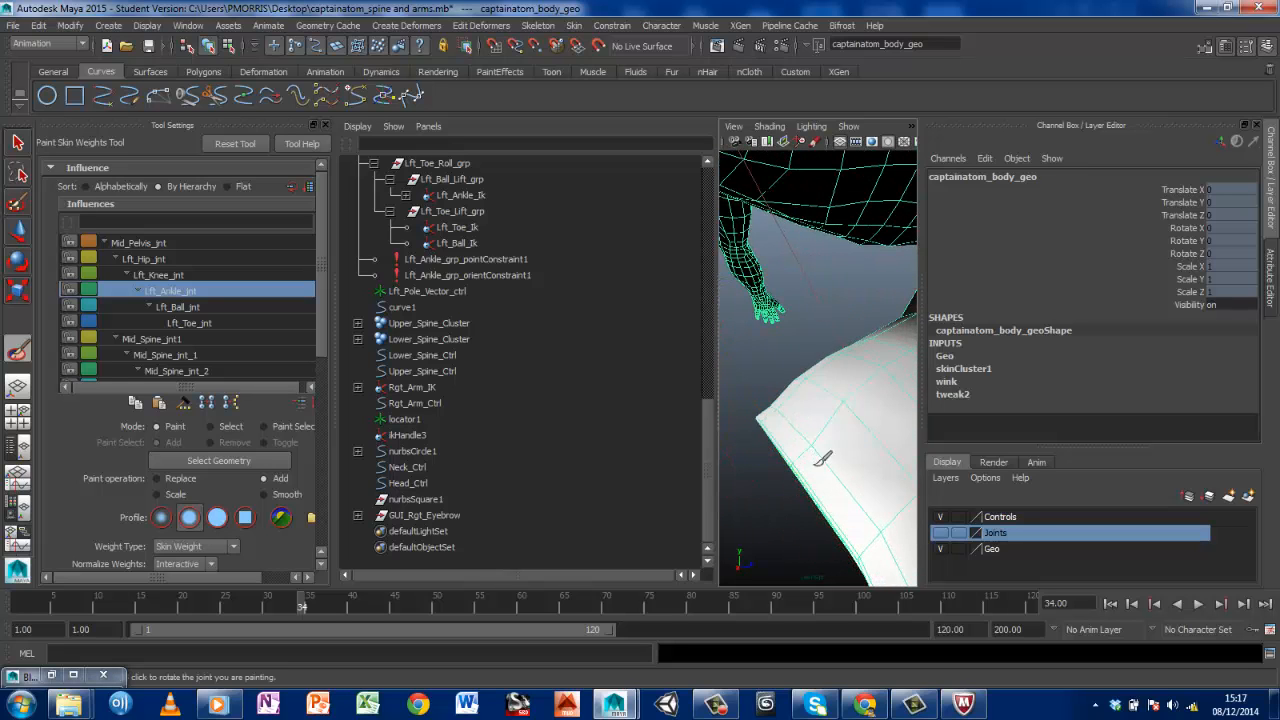
left_click_drag(786, 408, 917, 447, "alt")
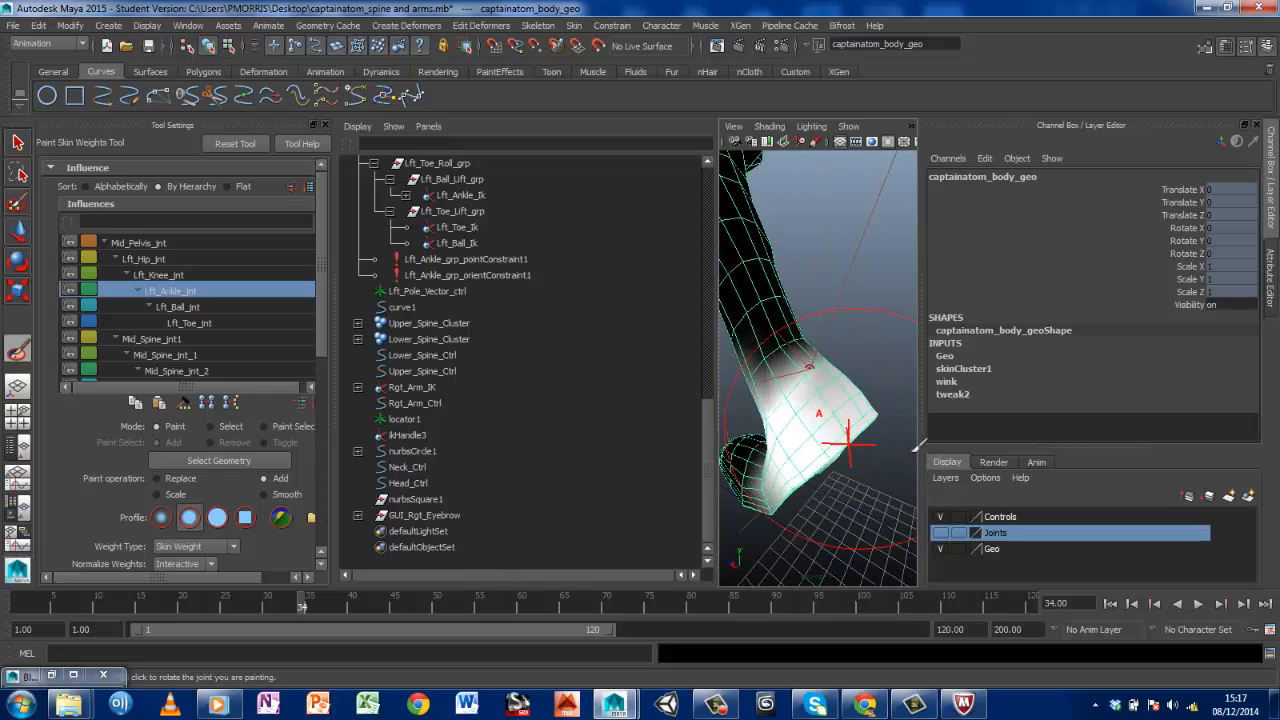
left_click_drag(803, 430, 829, 414, "alt")
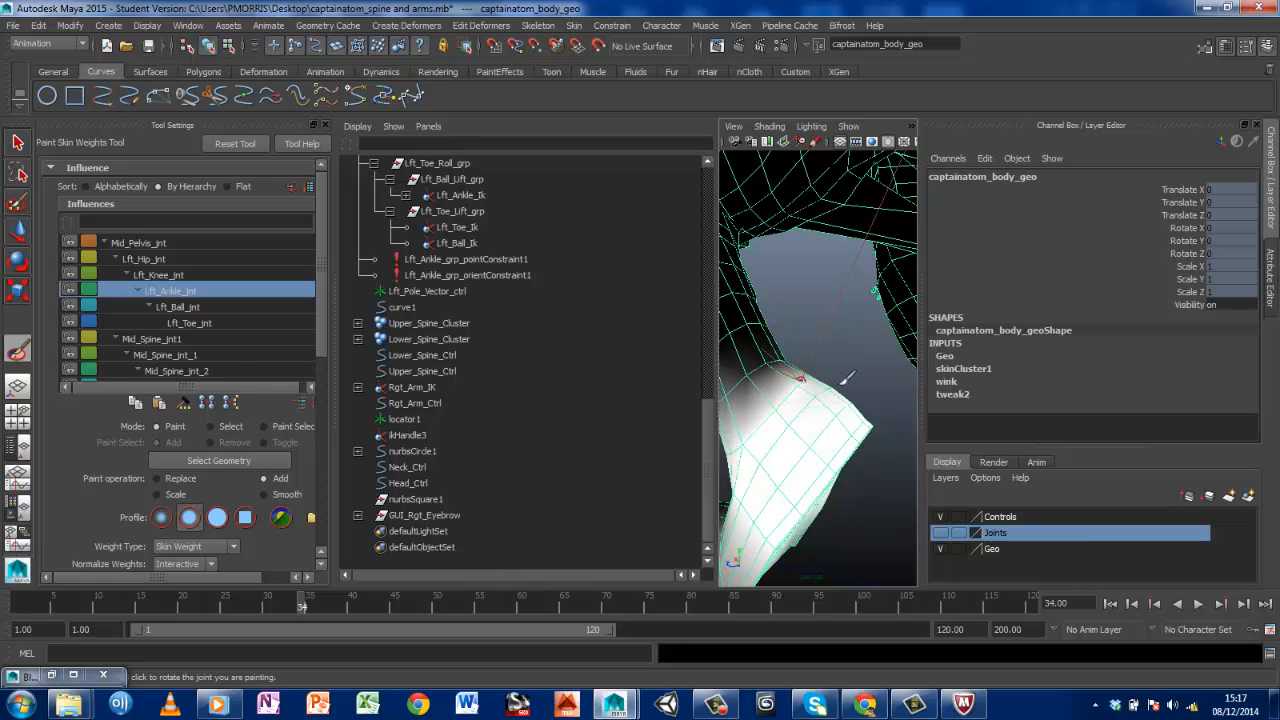
mouse_move(834, 469)
left_mouse_down("alt")
mouse_move(858, 412)
mouse_move(843, 437)
mouse_move(823, 378)
left_mouse_up("alt")
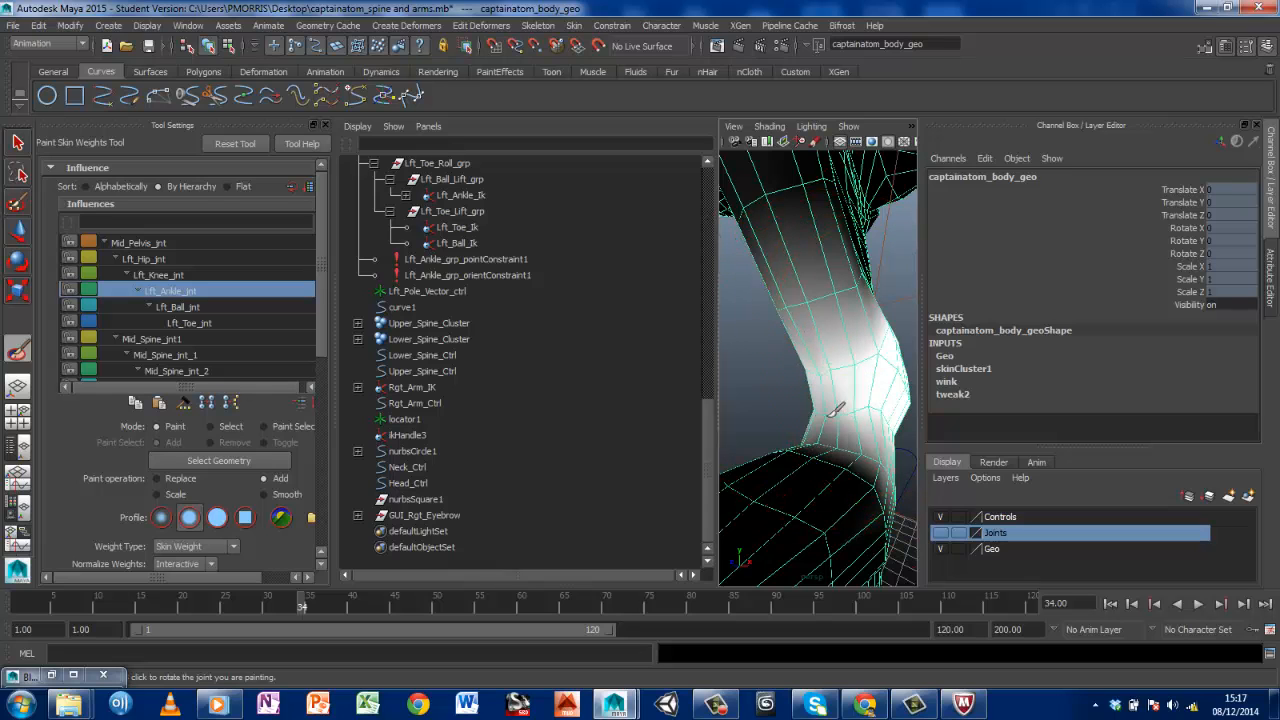
scroll(860, 422, "down", 4)
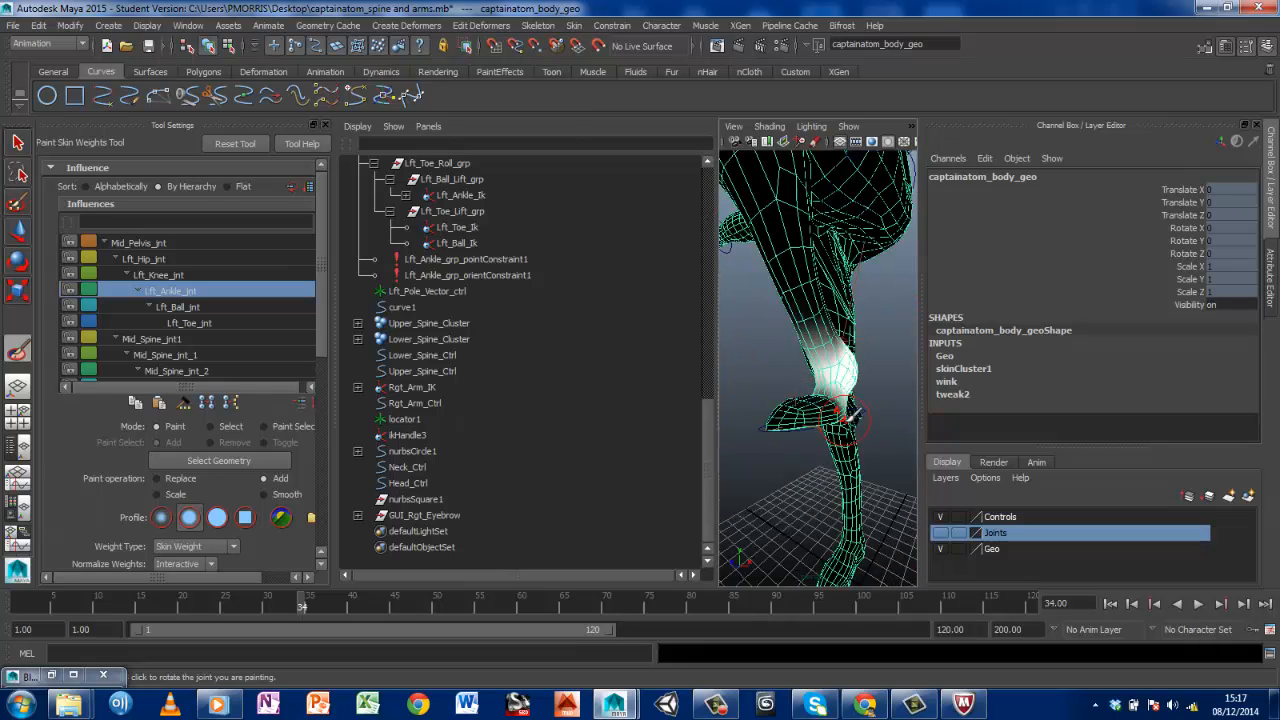
left_click_drag(828, 415, 909, 429, "alt")
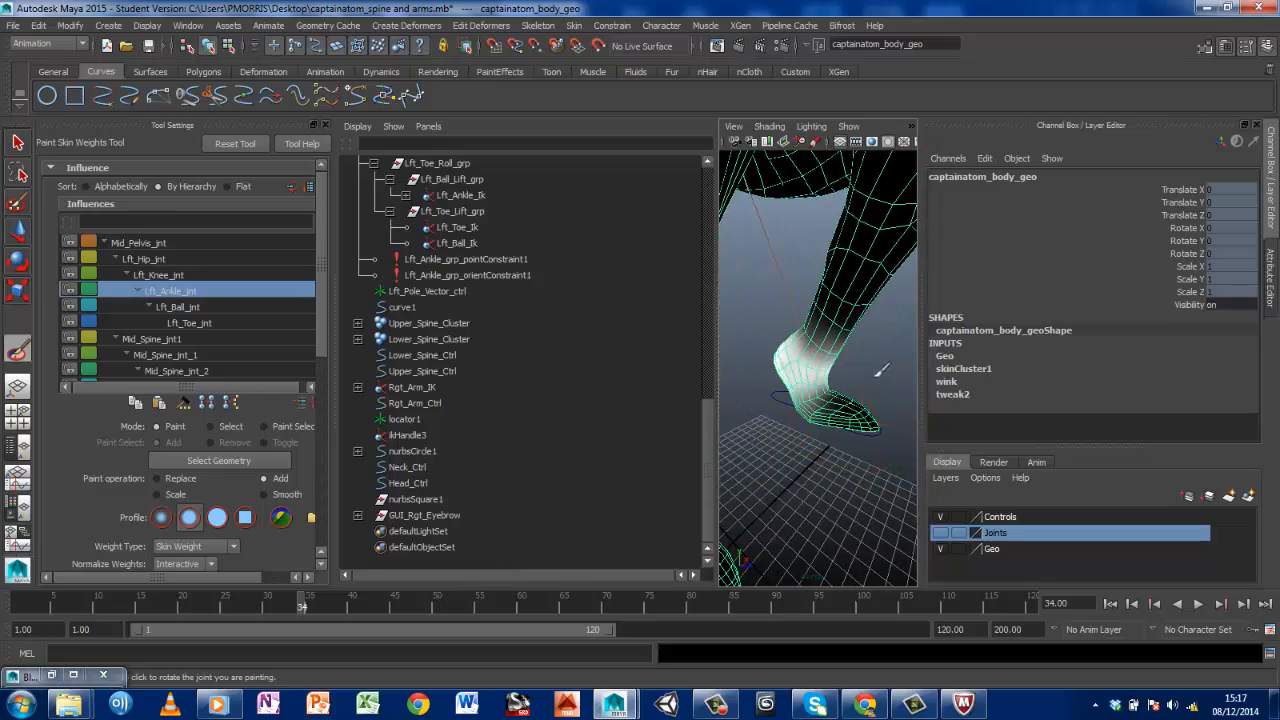
left_click_drag(880, 370, 604, 380, "alt")
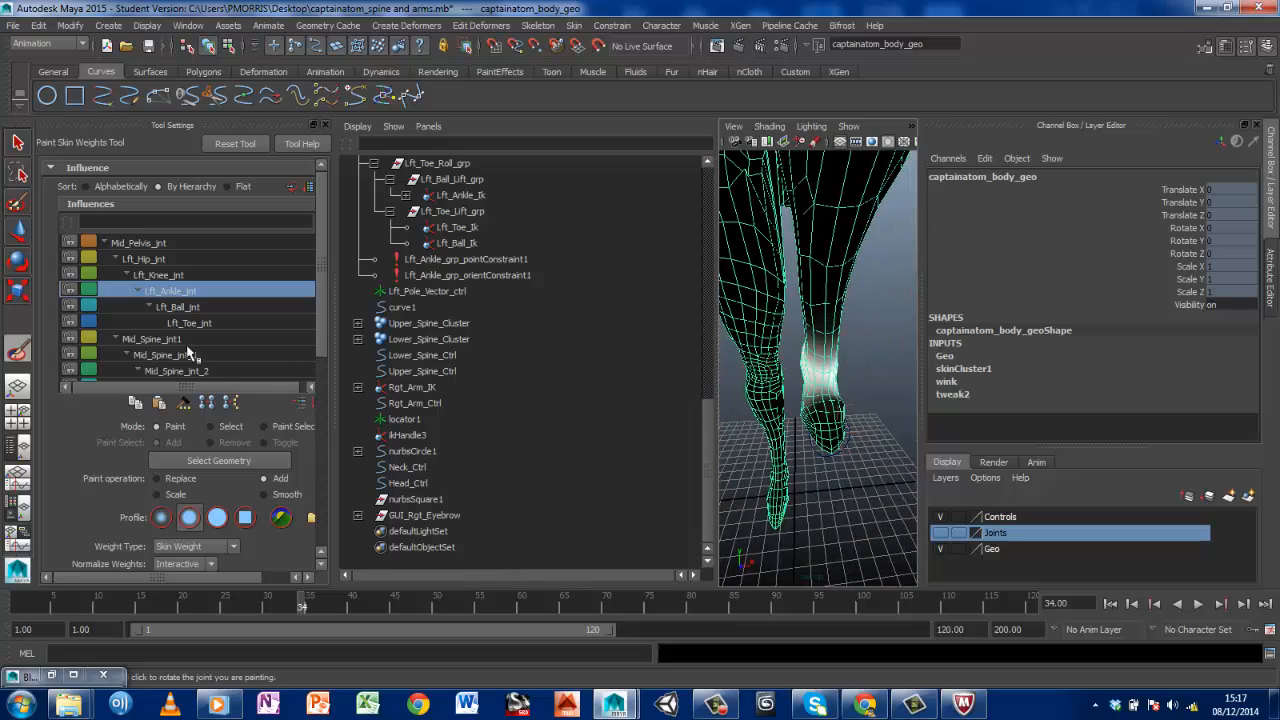
Choose the Lft_Knee_jnt influence and add its weight over the left shin and knee
left_click(172, 276)
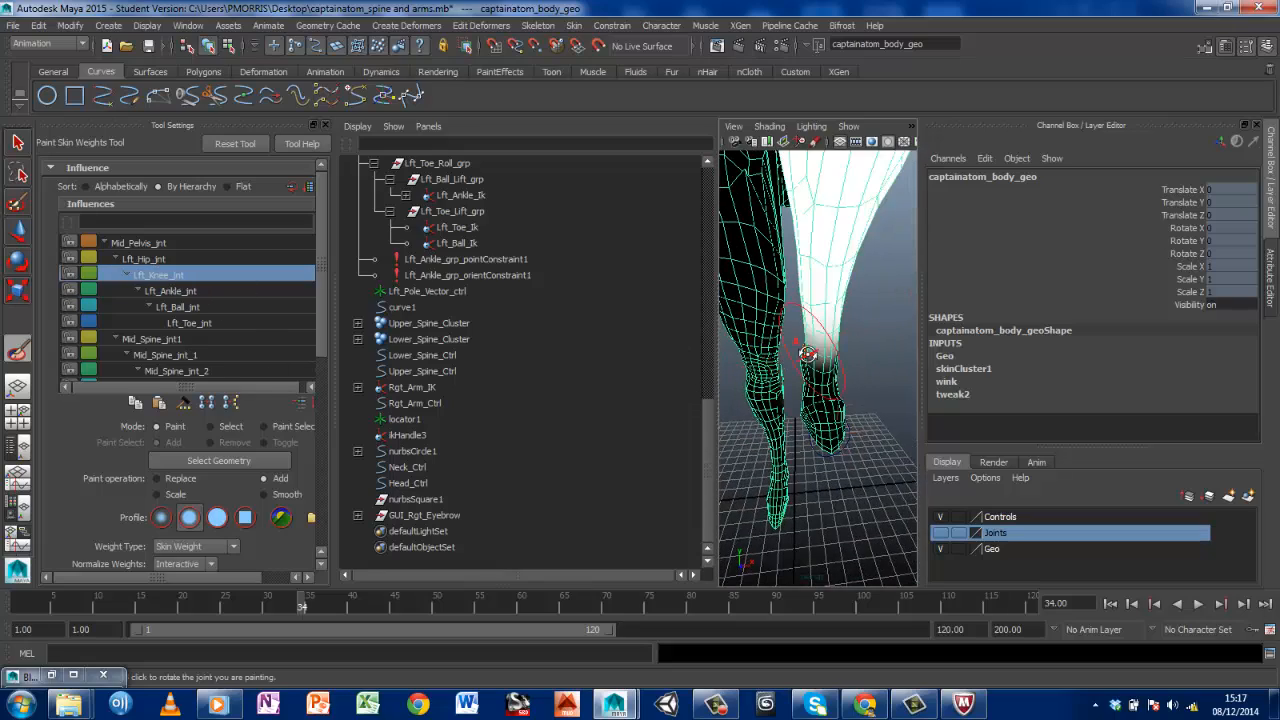
left_click_drag(807, 354, 640, 328, "alt")
middle_click_drag(811, 325, 886, 546, "alt")
left_click_drag(886, 546, 882, 458, "alt")
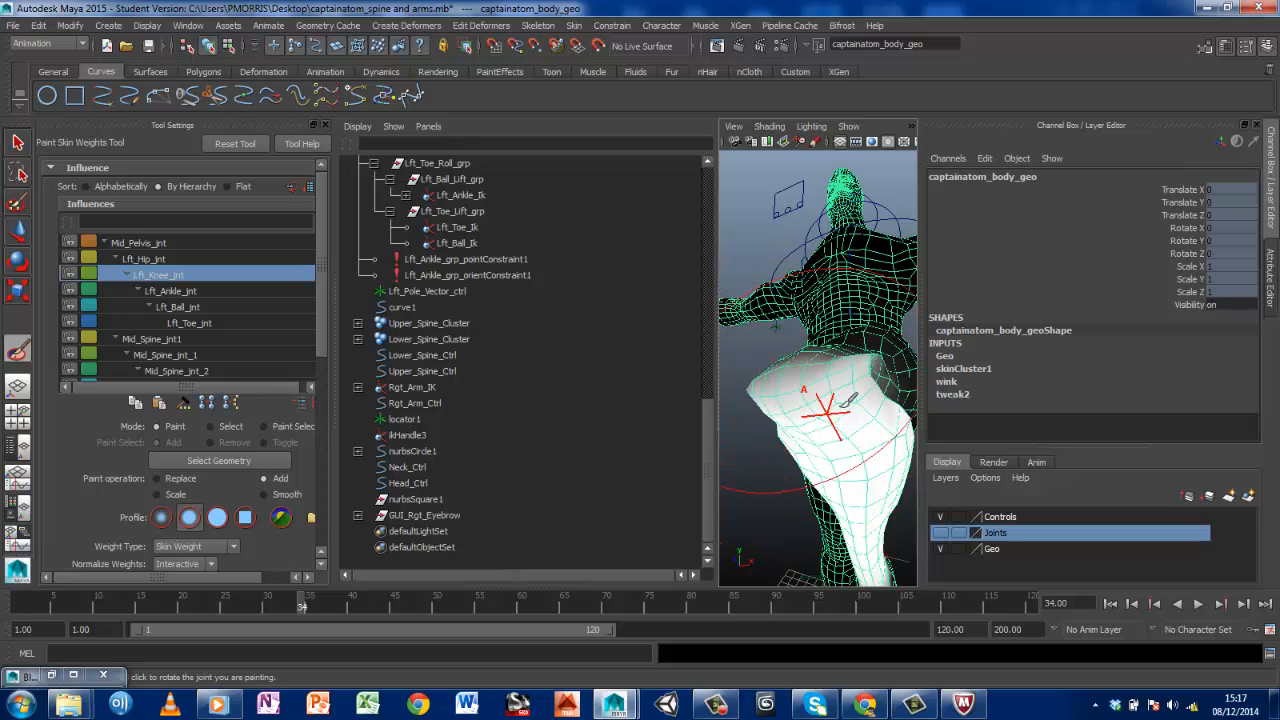
left_click_drag(848, 400, 827, 443, "alt")
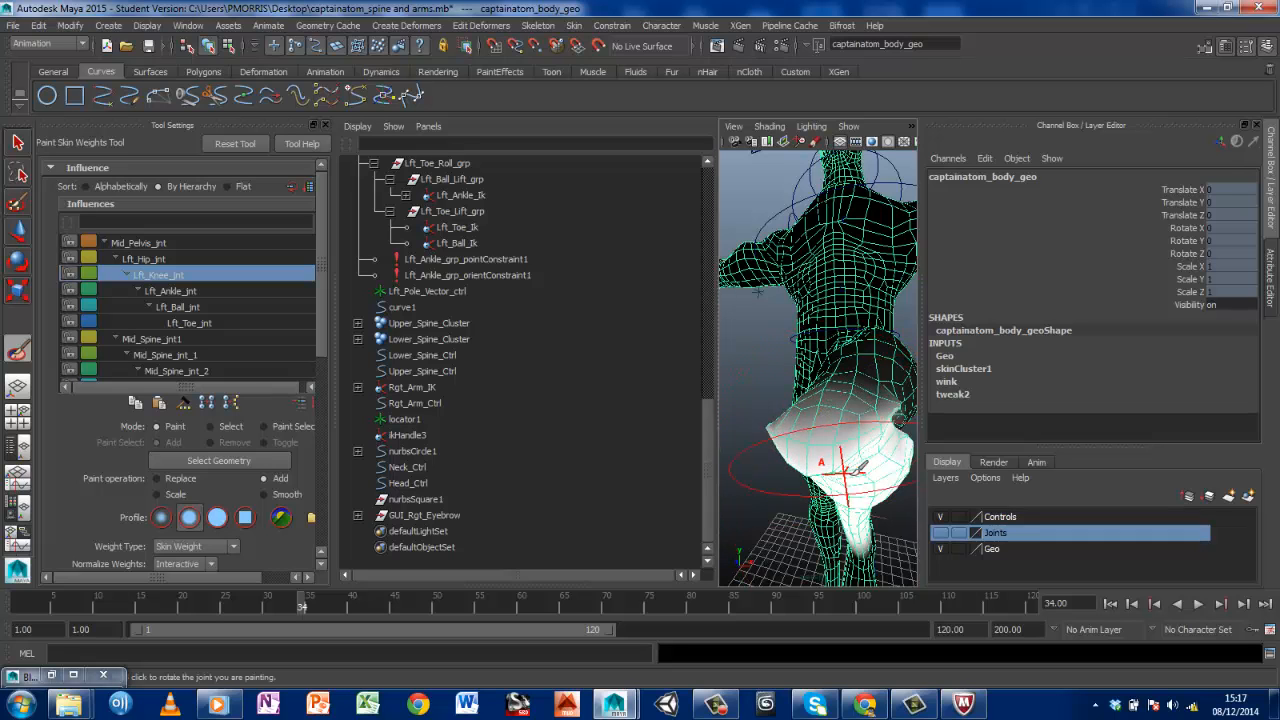
mouse_move(848, 470)
left_mouse_down("alt")
mouse_move(792, 435)
mouse_move(898, 450)
left_mouse_up("alt")
middle_click_drag(899, 448, 860, 443, "alt")
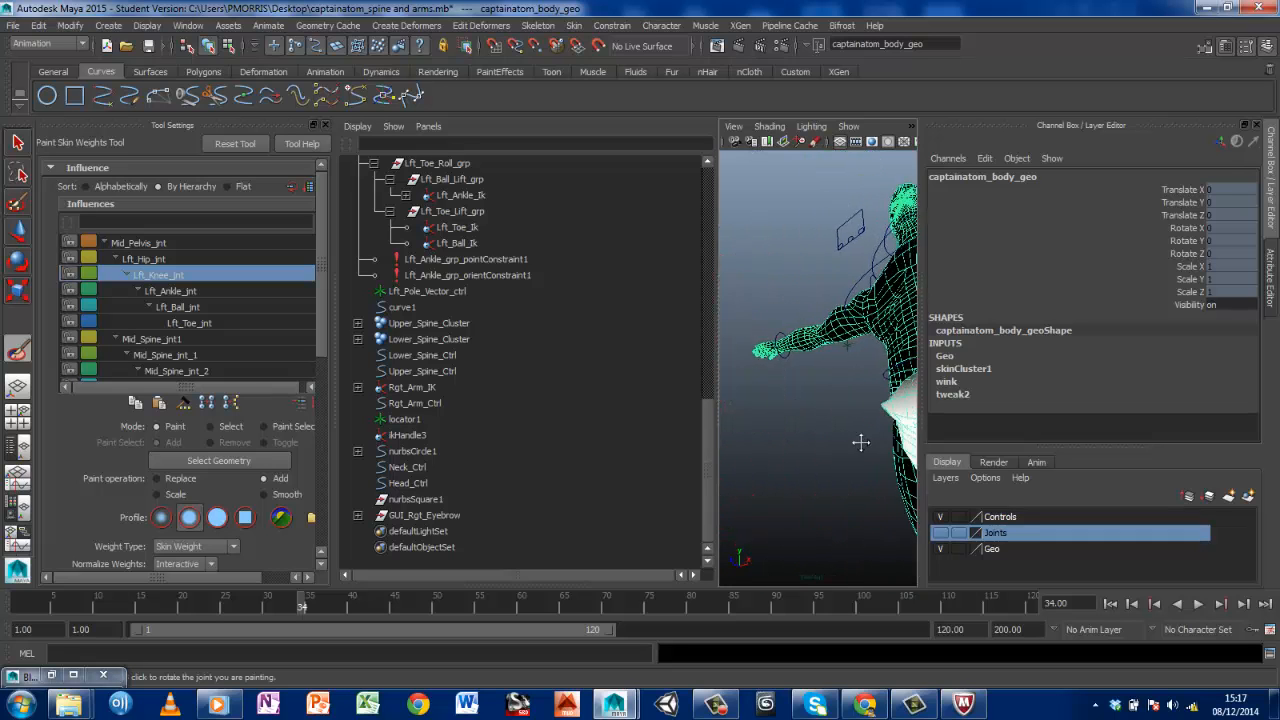
right_click_drag(860, 443, 885, 440, "alt")
mouse_move(840, 440)
left_mouse_down("alt")
mouse_move(788, 437)
mouse_move(791, 390)
mouse_move(831, 446)
mouse_move(864, 425)
left_mouse_up("alt")
middle_click_drag(864, 425, 865, 397, "alt")
left_click_drag(865, 397, 781, 381, "alt")
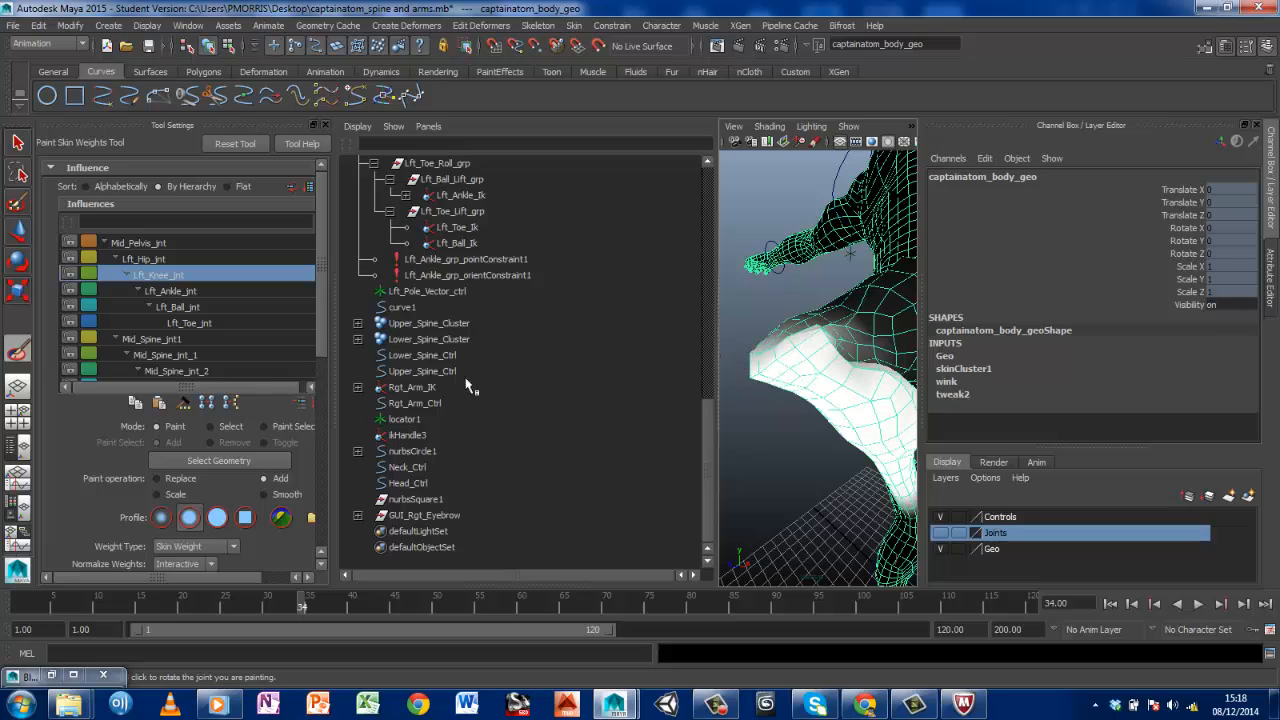
Smooth the Lft_Hip_jnt weights across the top of the left knee, and return the animation to frame 1
left_click(262, 494)
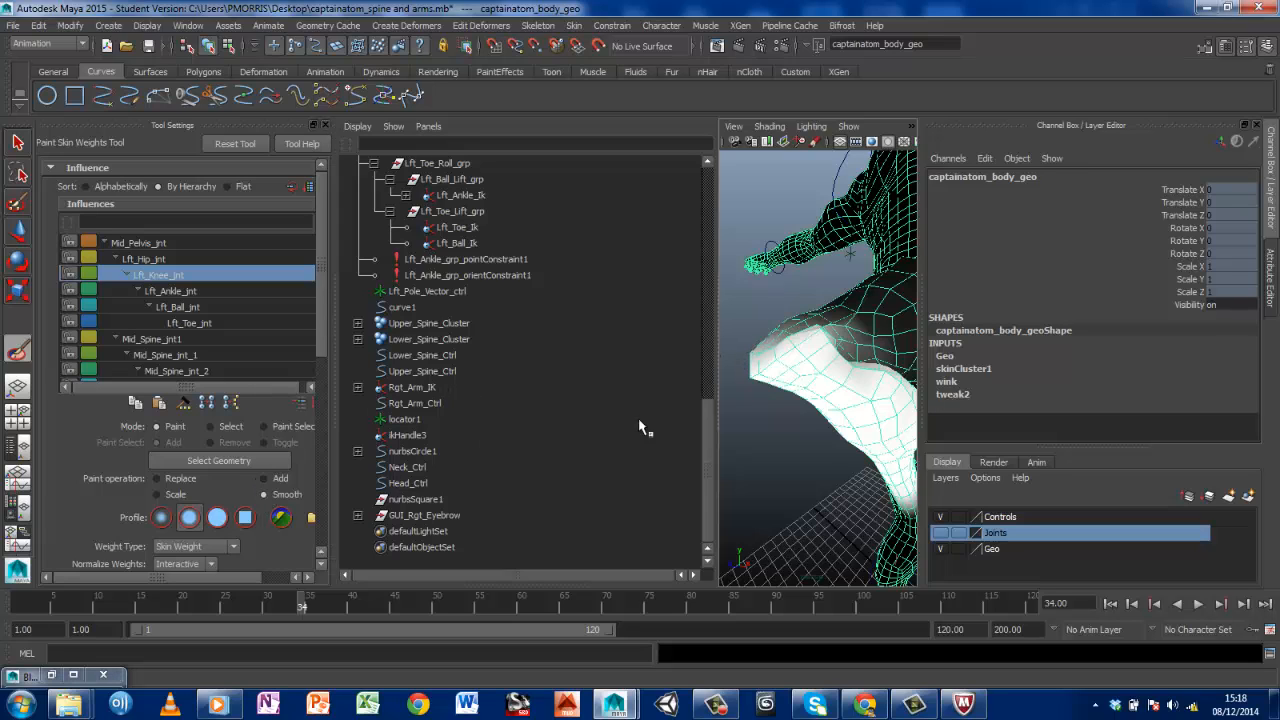
left_click(168, 259)
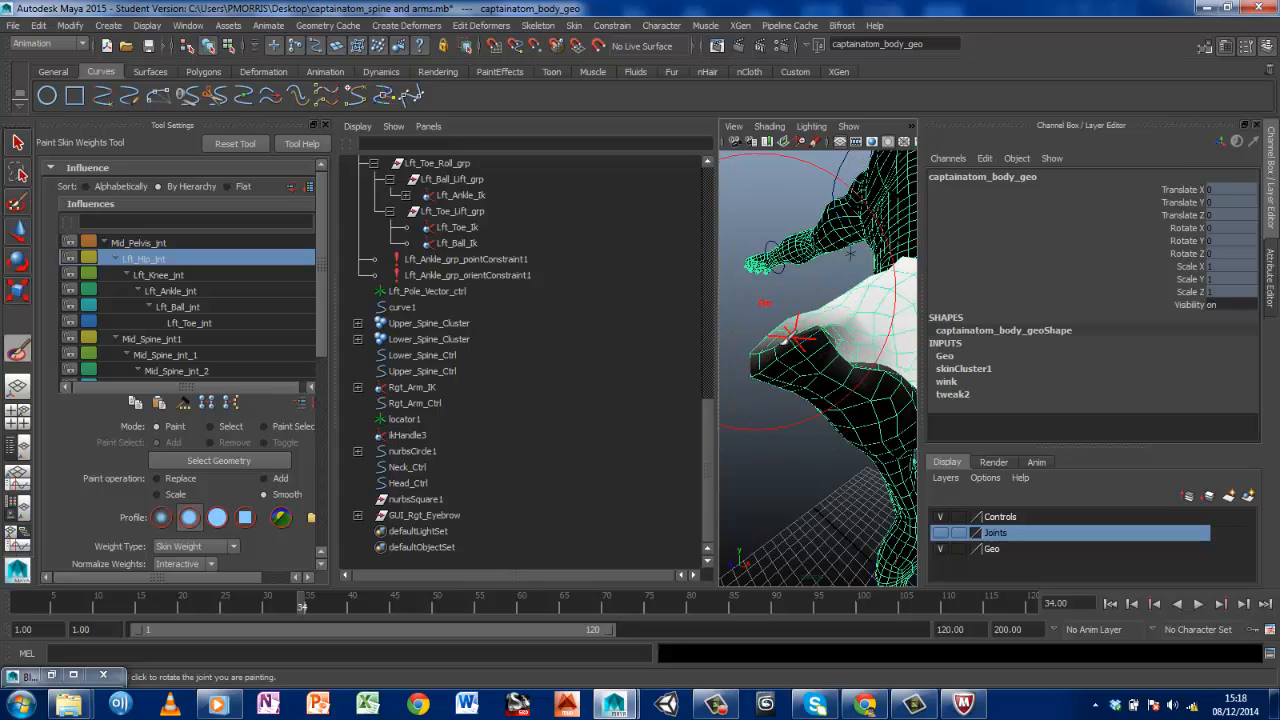
mouse_move(767, 357)
left_mouse_down("alt")
mouse_move(908, 373)
mouse_move(789, 371)
mouse_move(880, 362)
mouse_move(818, 343)
left_mouse_up("alt")
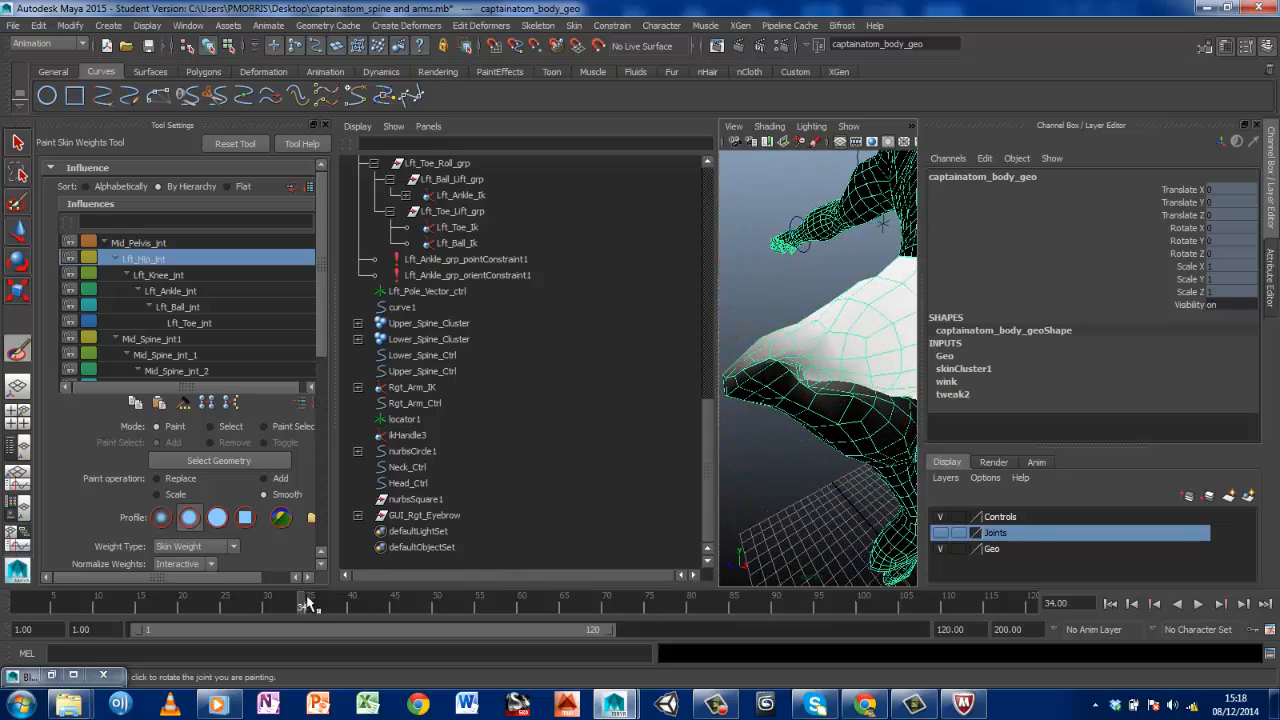
left_click_drag(308, 603, 18, 604)
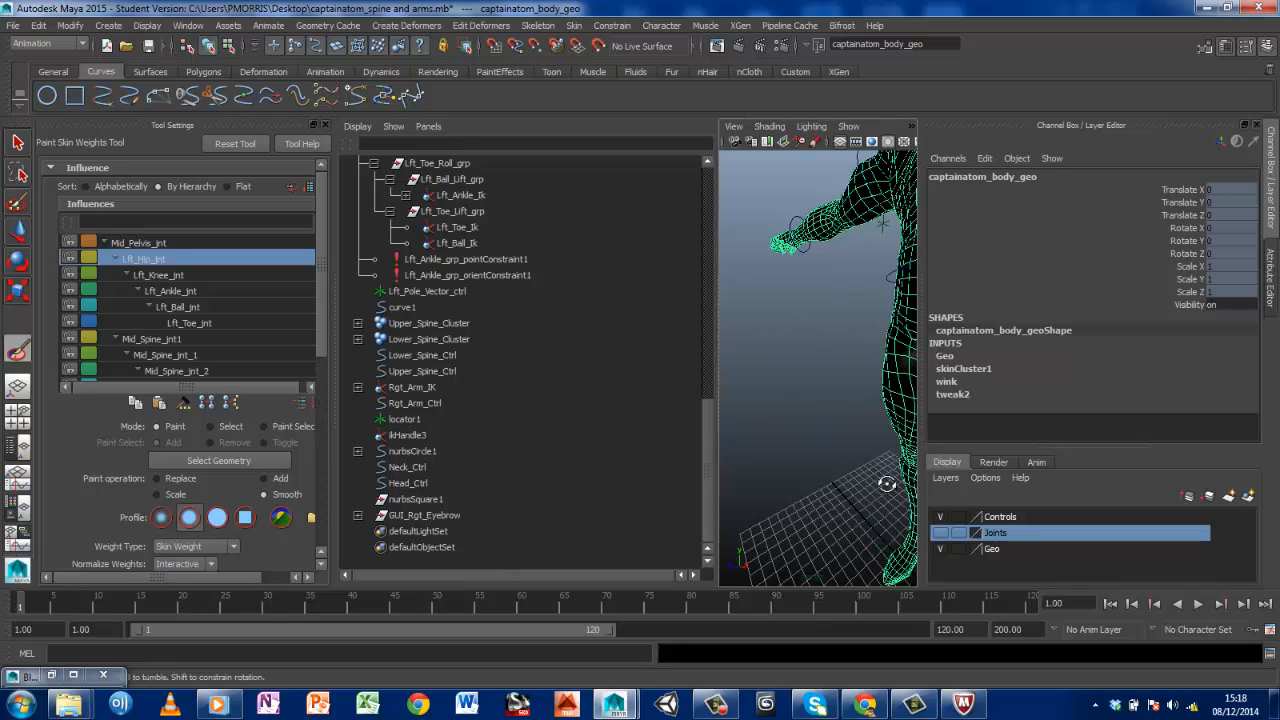
Examine the Lft_Hip_jnt weights on the left thigh and knee from several sides at frame 1
left_click_drag(887, 484, 814, 477, "alt")
middle_click_drag(814, 477, 779, 367, "alt")
scroll(825, 397, "up", 3)
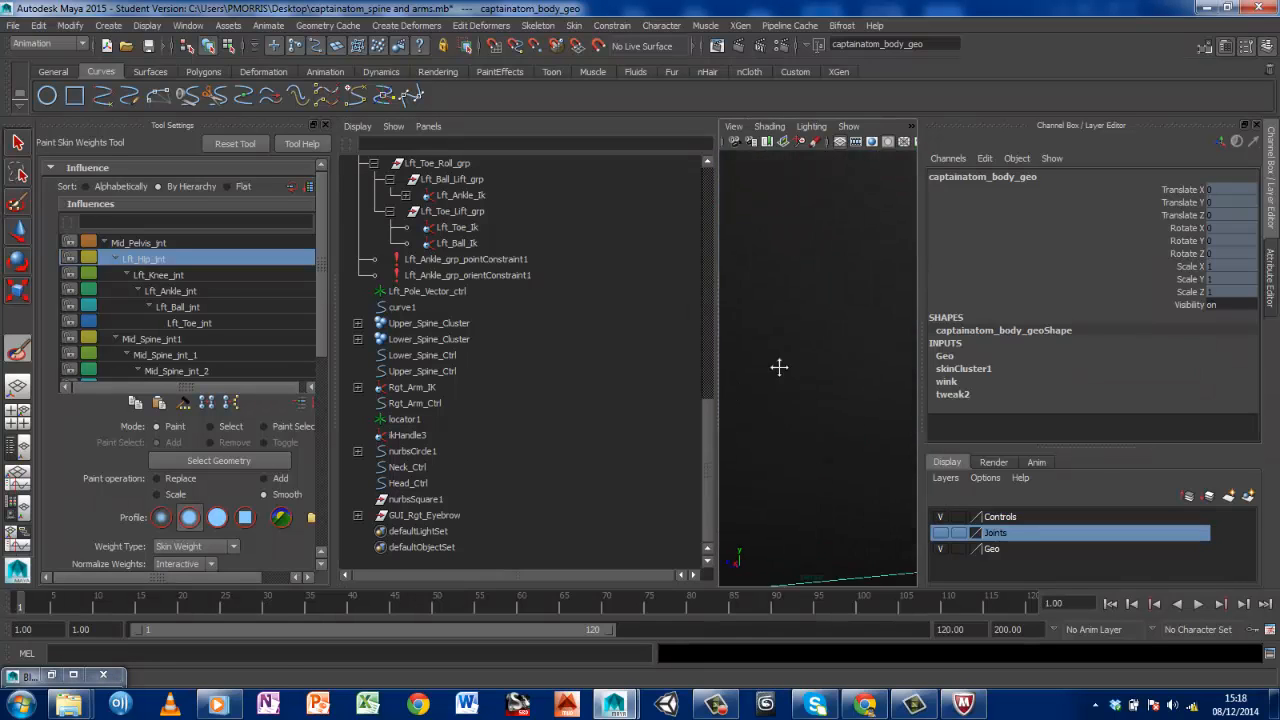
scroll(808, 428, "down", 10)
scroll(806, 428, "up", 10)
scroll(808, 428, "down", 6)
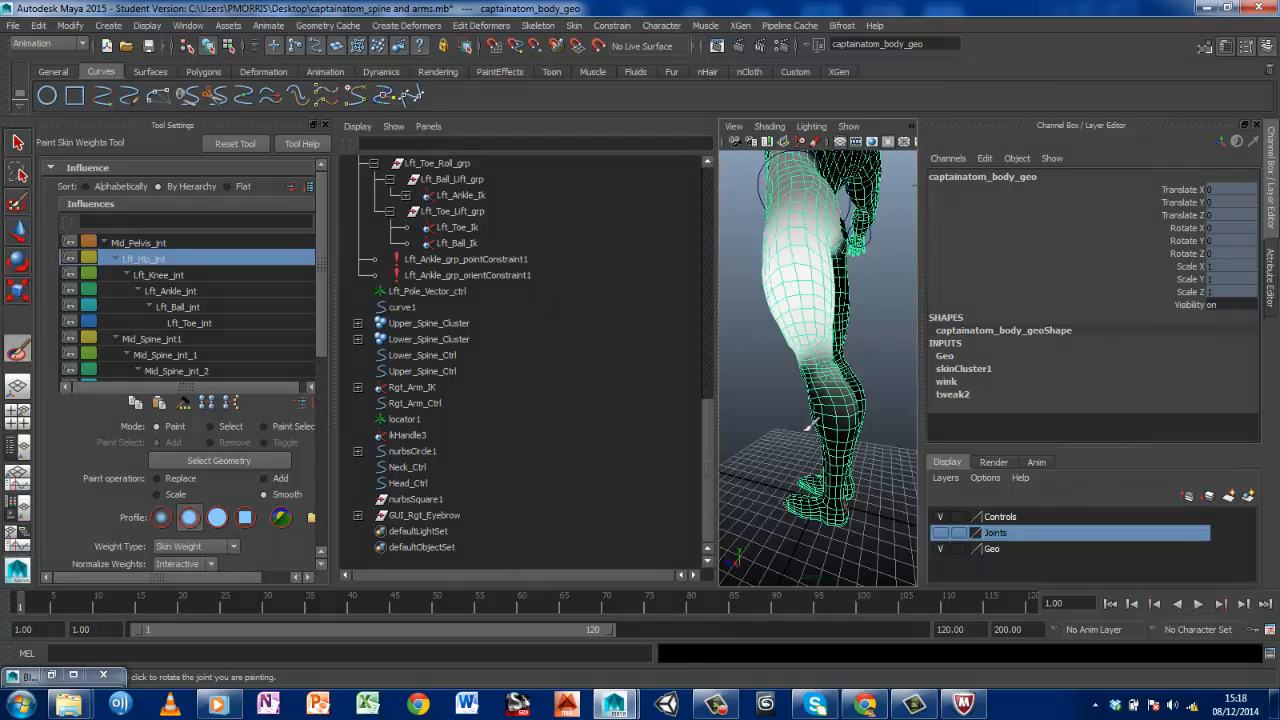
left_click_drag(808, 428, 940, 434, "alt")
scroll(805, 418, "up", 8)
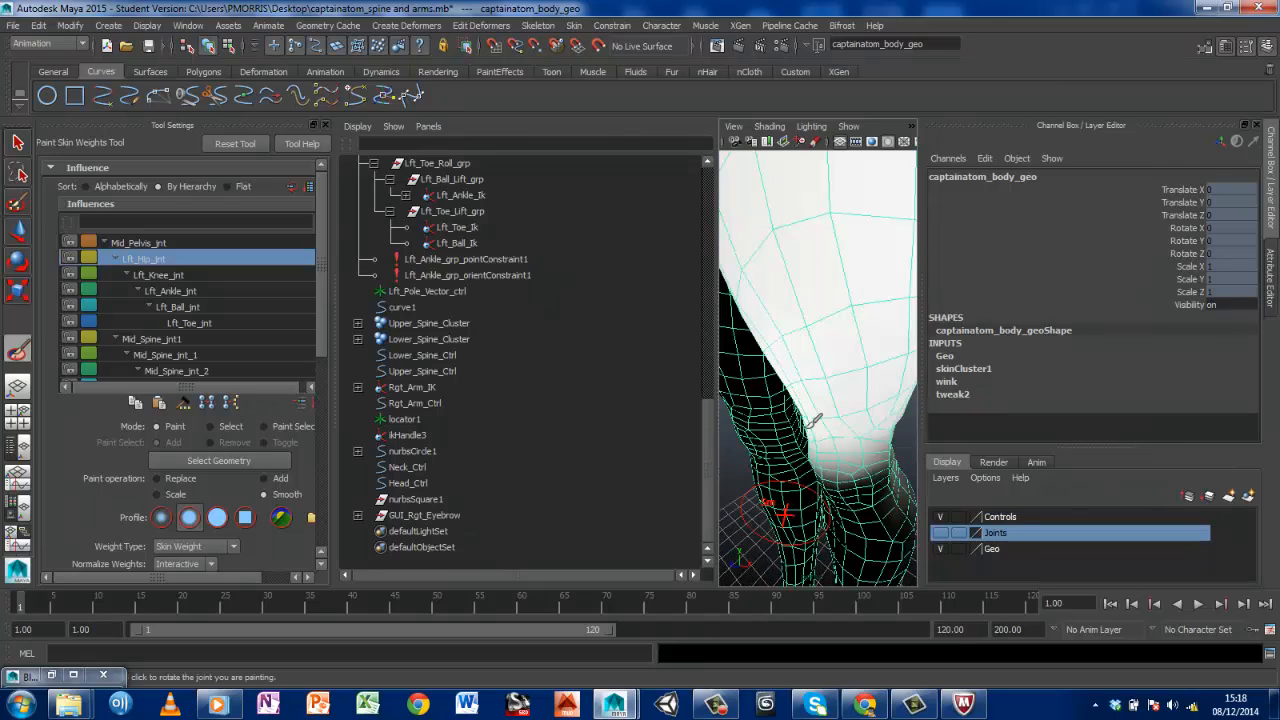
left_click_drag(818, 438, 884, 439, "alt")
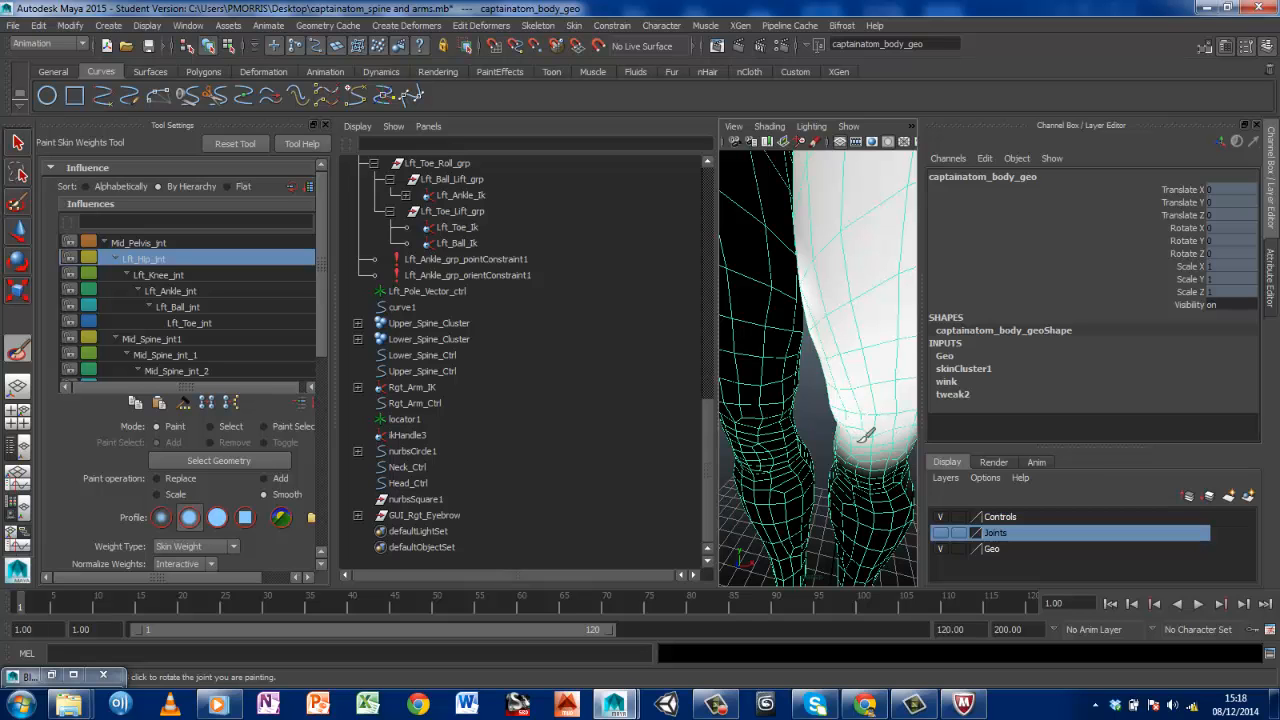
scroll(883, 431, "up", 5)
mouse_move(820, 423)
left_mouse_down("alt")
mouse_move(800, 415)
mouse_move(840, 432)
left_mouse_up("alt")
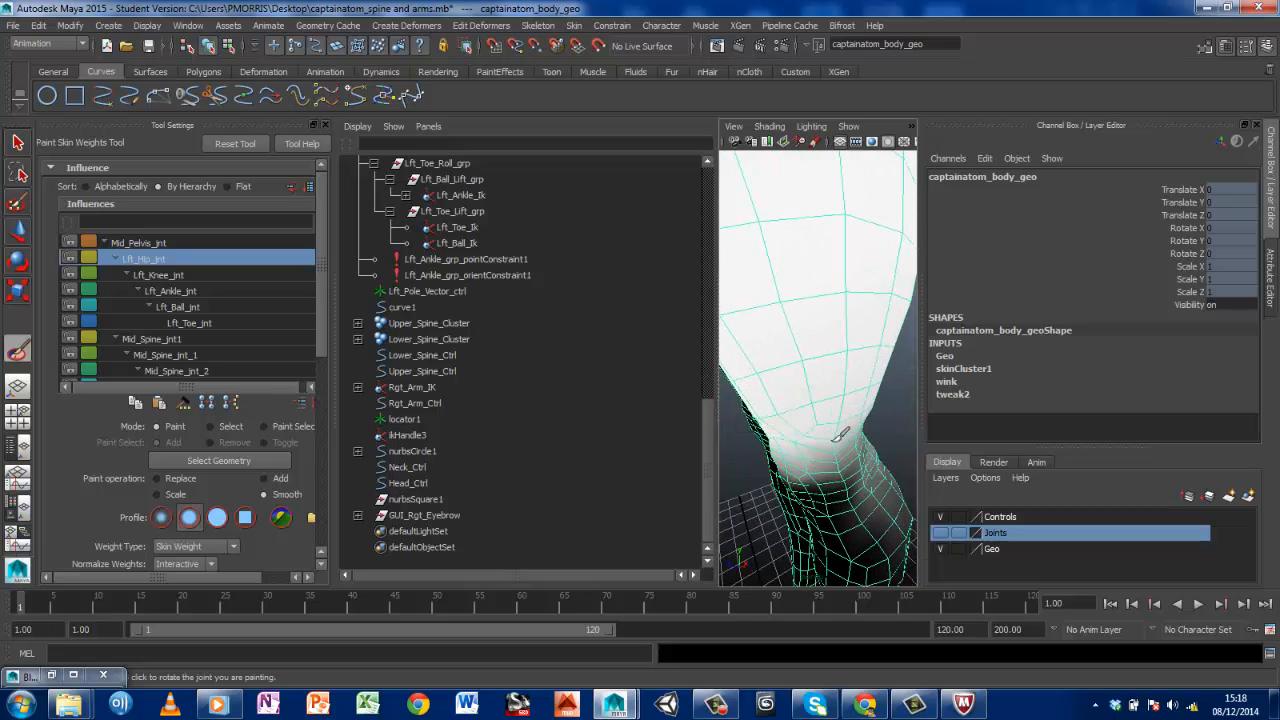
Check the Lft_Hip_jnt weighting on the whole character from the front and sides
key("f")
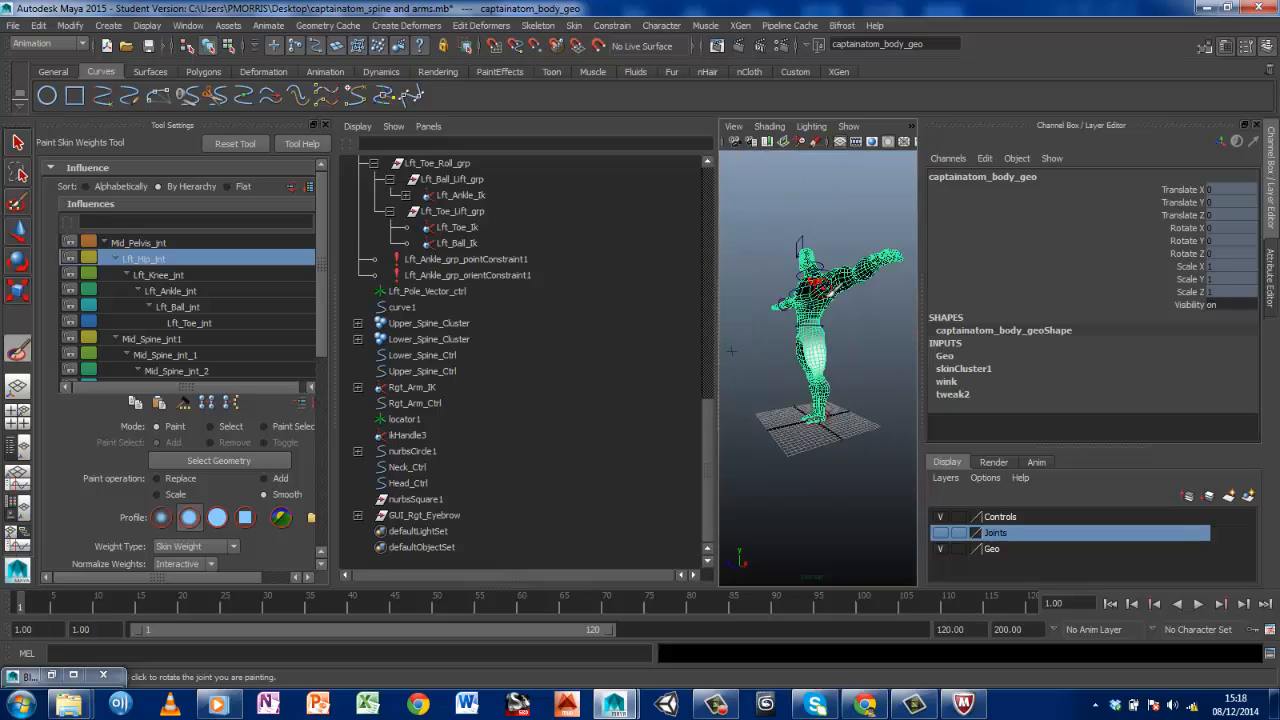
key("bracketleft")
scroll(831, 300, "down", 6)
middle_click_drag(814, 292, 823, 408, "alt")
left_click_drag(820, 388, 862, 349, "alt")
scroll(843, 343, "down", 4)
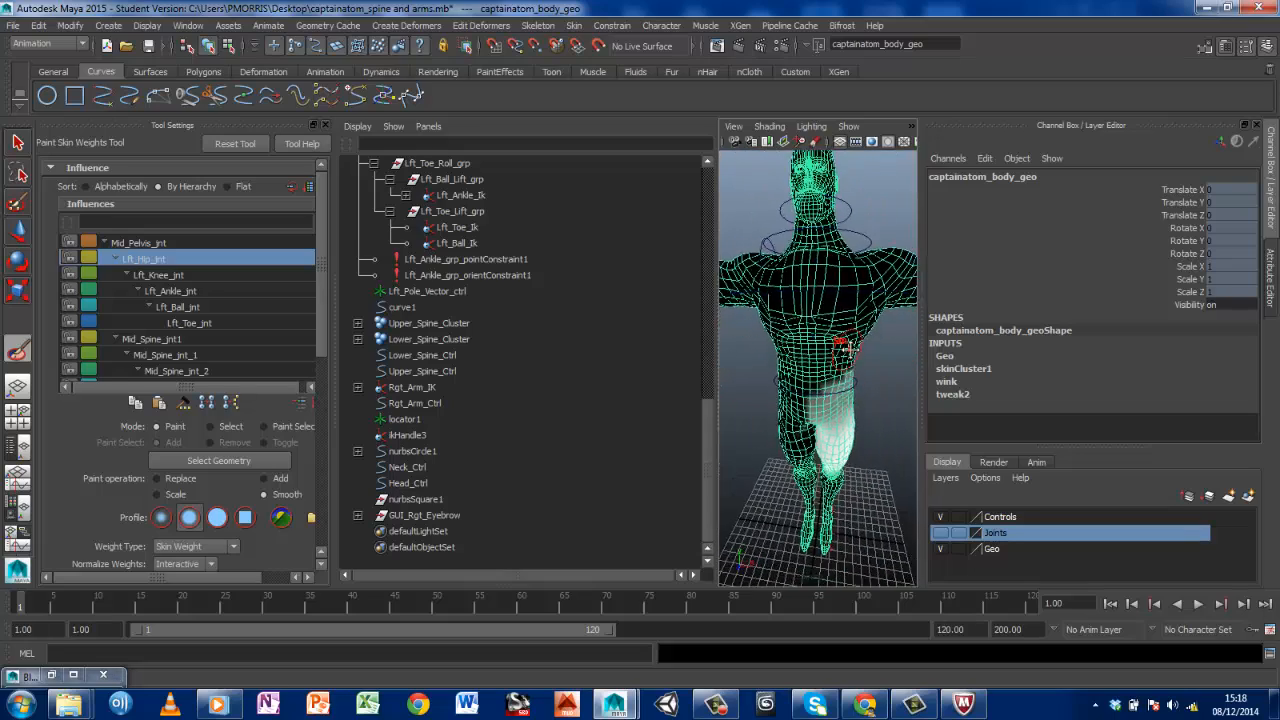
left_click_drag(795, 403, 838, 395, "alt")
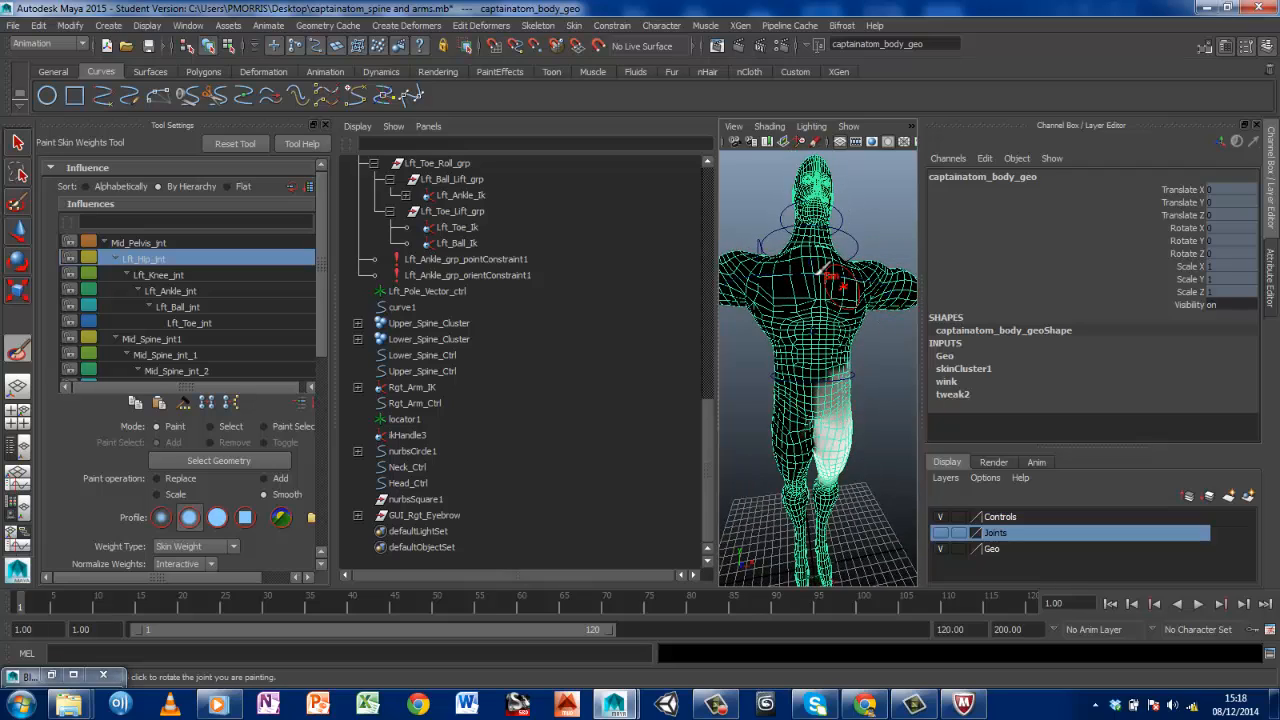
mouse_move(796, 277)
middle_mouse_down("alt")
mouse_move(808, 319)
mouse_move(918, 418)
middle_mouse_up("alt")
left_click_drag(824, 422, 870, 412, "alt")
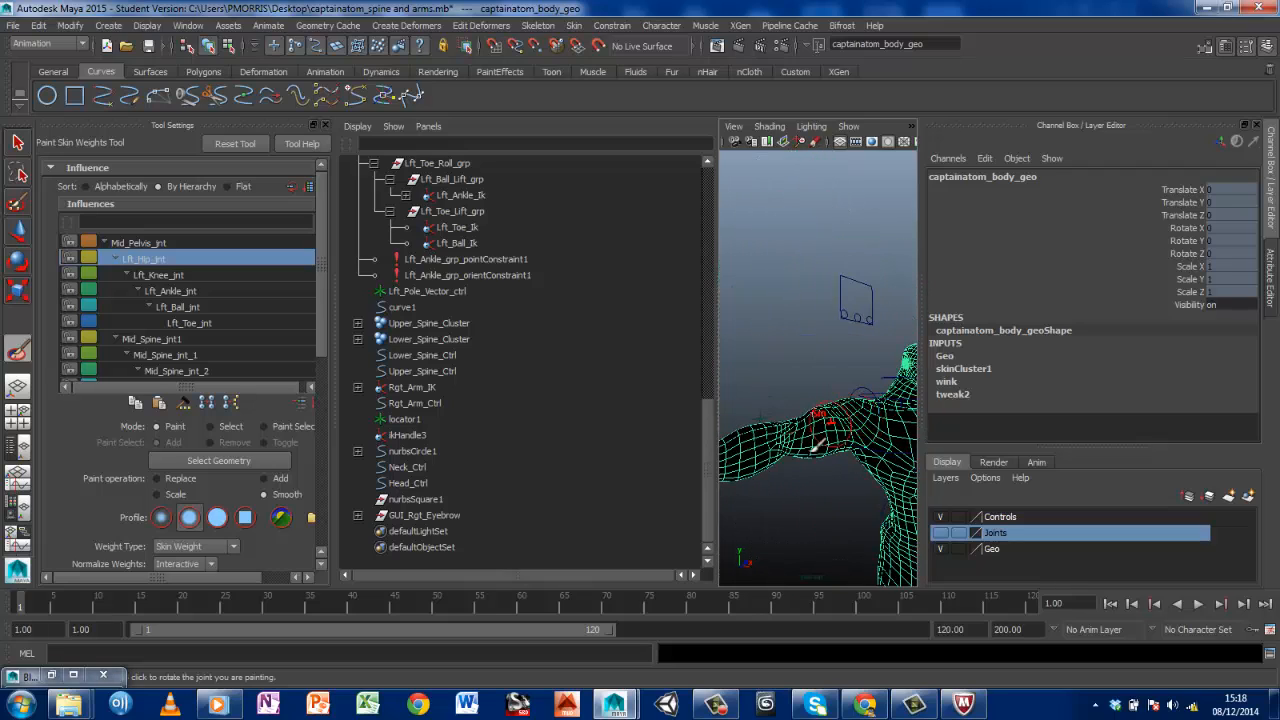
mouse_move(867, 366)
middle_mouse_down("alt")
mouse_move(821, 286)
mouse_move(773, 261)
middle_mouse_up("alt")
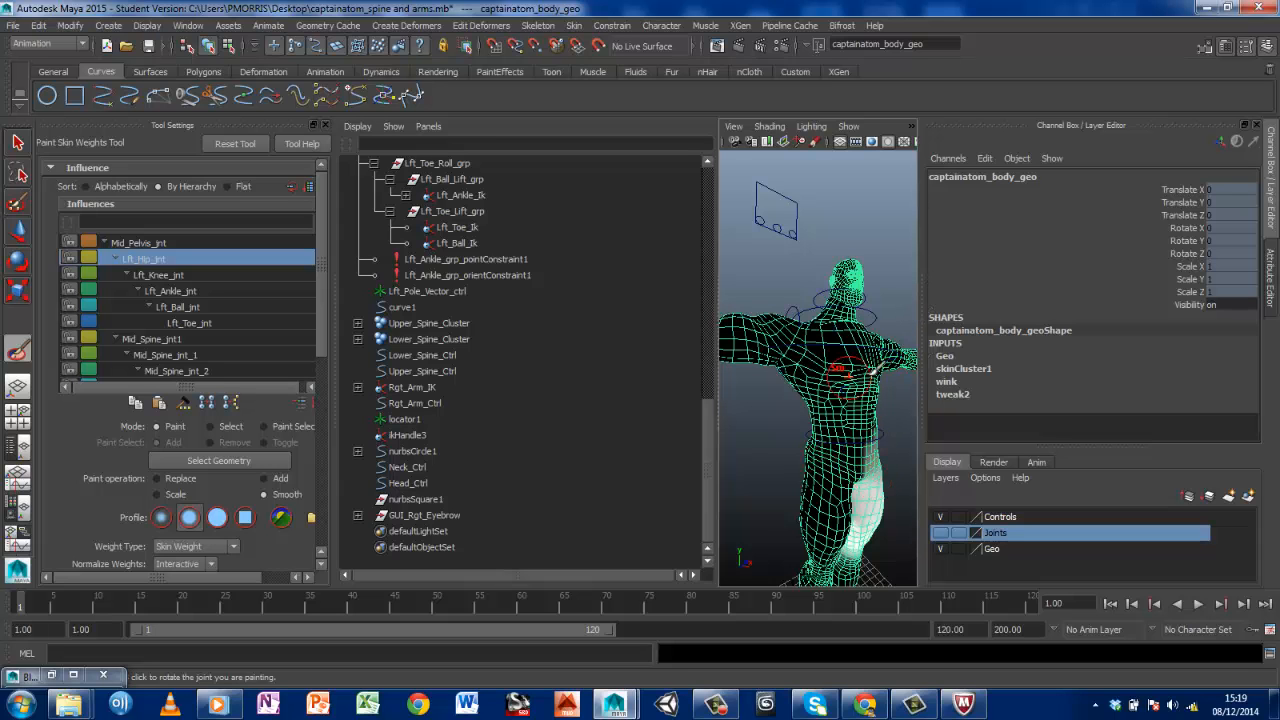
left_click_drag(860, 364, 805, 392, "alt")
left_click_drag(739, 416, 802, 370, "alt")
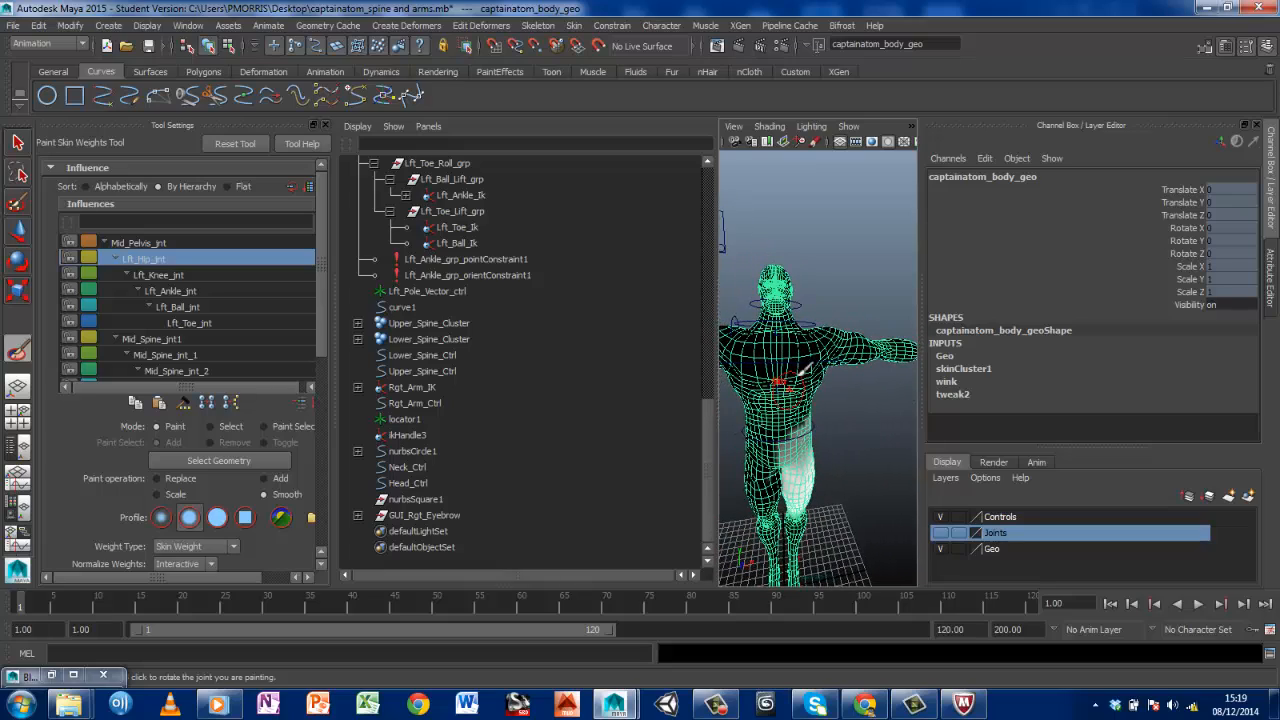
Leave weight painting, select Upper_Spine_Ctrl, and rotate it to about -4.6 in X
key("q")
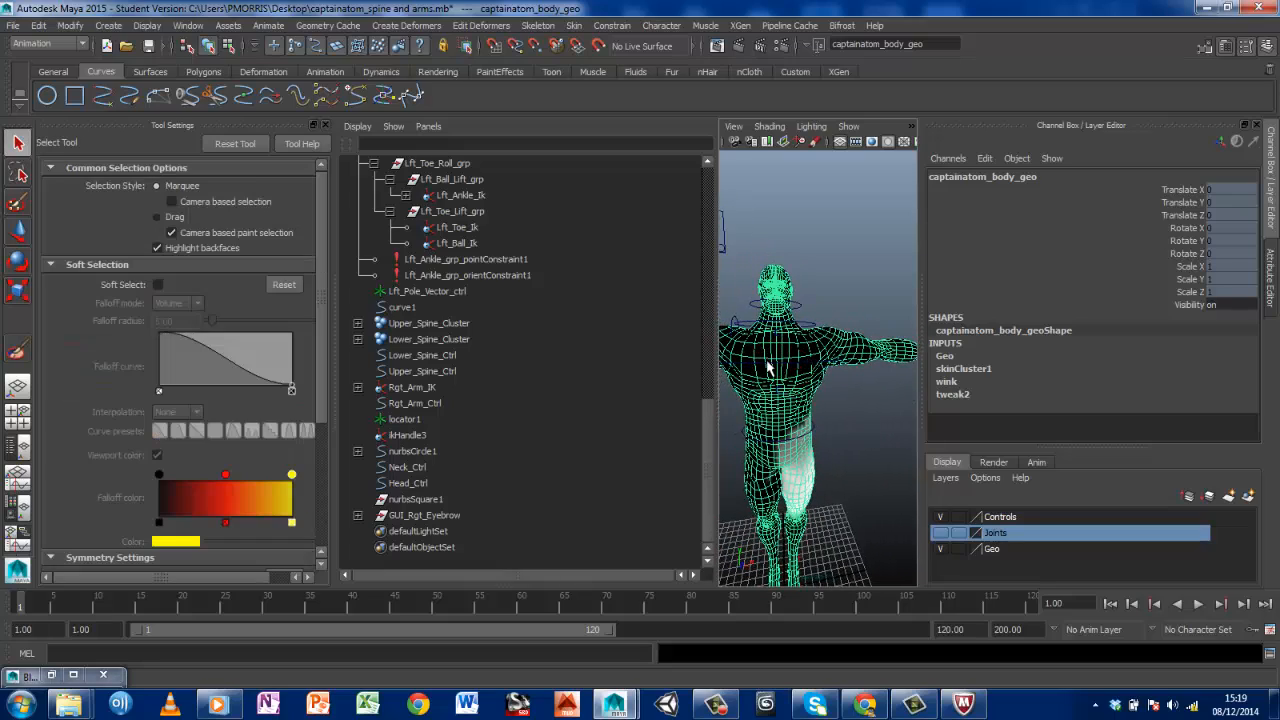
left_click(768, 368)
left_click_drag(770, 368, 820, 380, "alt")
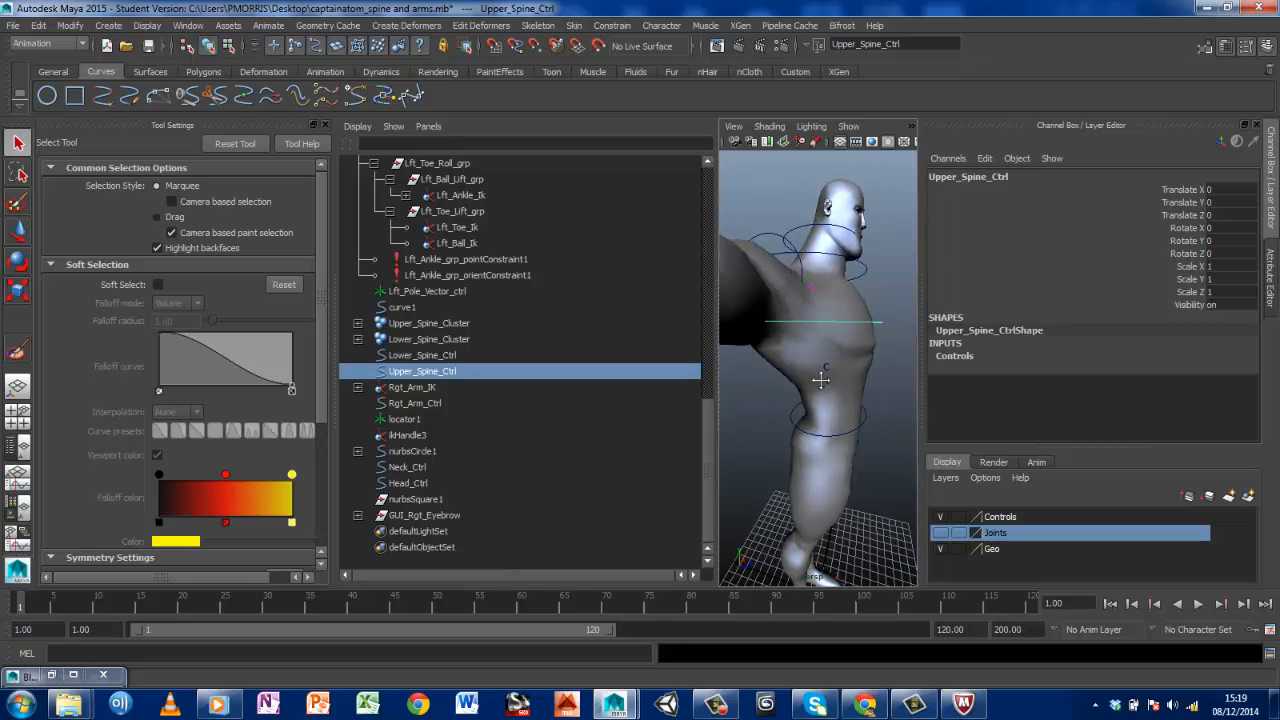
key("e")
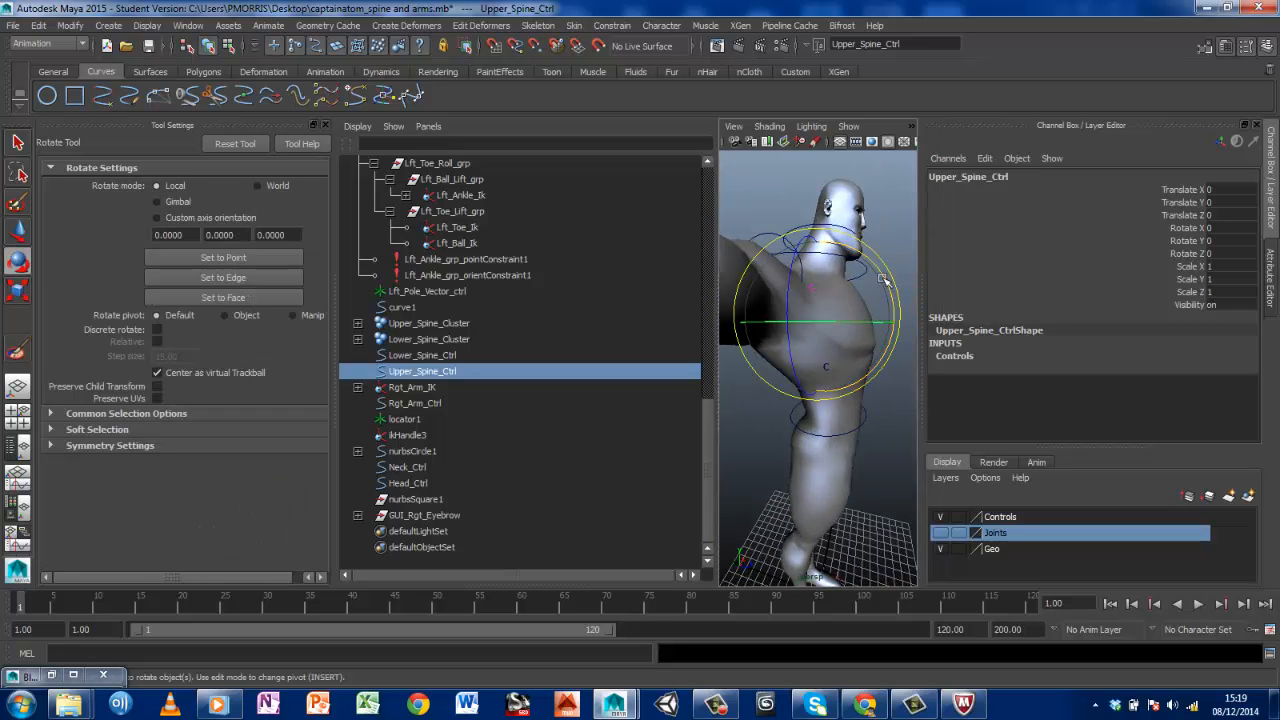
mouse_move(884, 282)
left_mouse_down()
mouse_move(899, 316)
mouse_move(880, 260)
mouse_move(881, 271)
left_mouse_up()
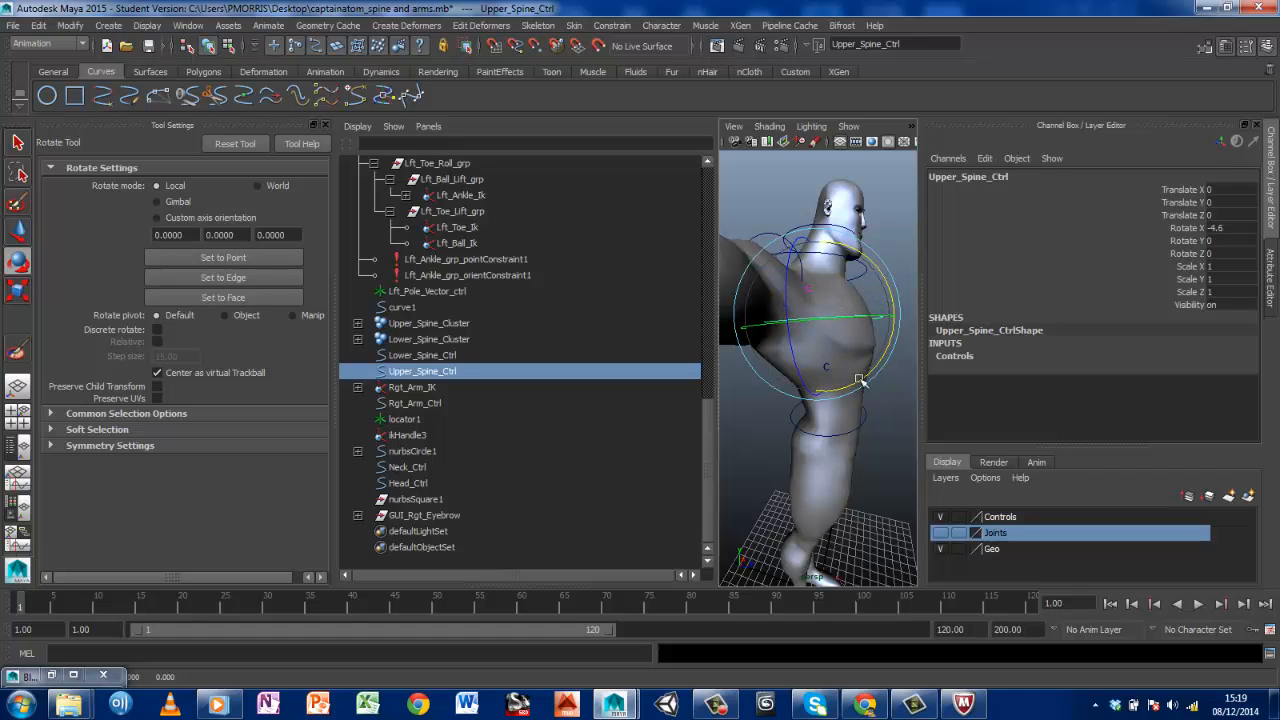
Try rotating Lower_Spine_Ctrl at the waist, and undo that rotation
left_click(870, 416)
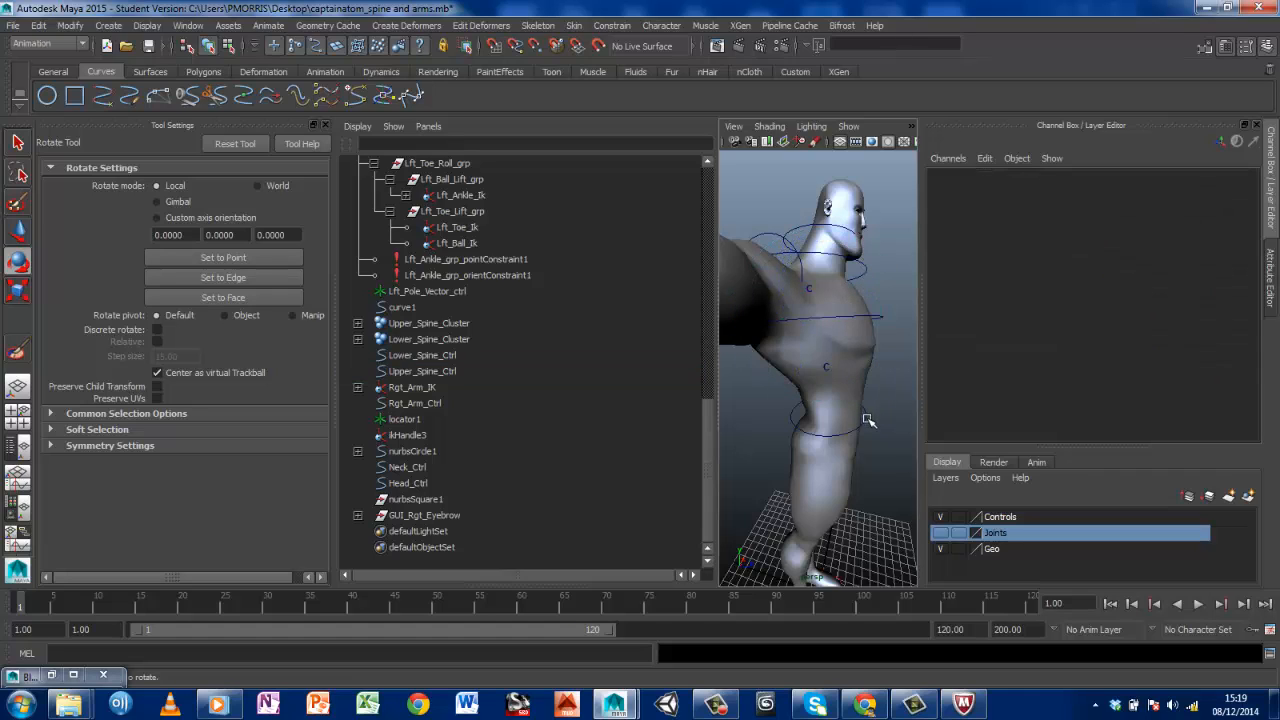
left_click(848, 358)
left_click_drag(857, 347, 872, 344)
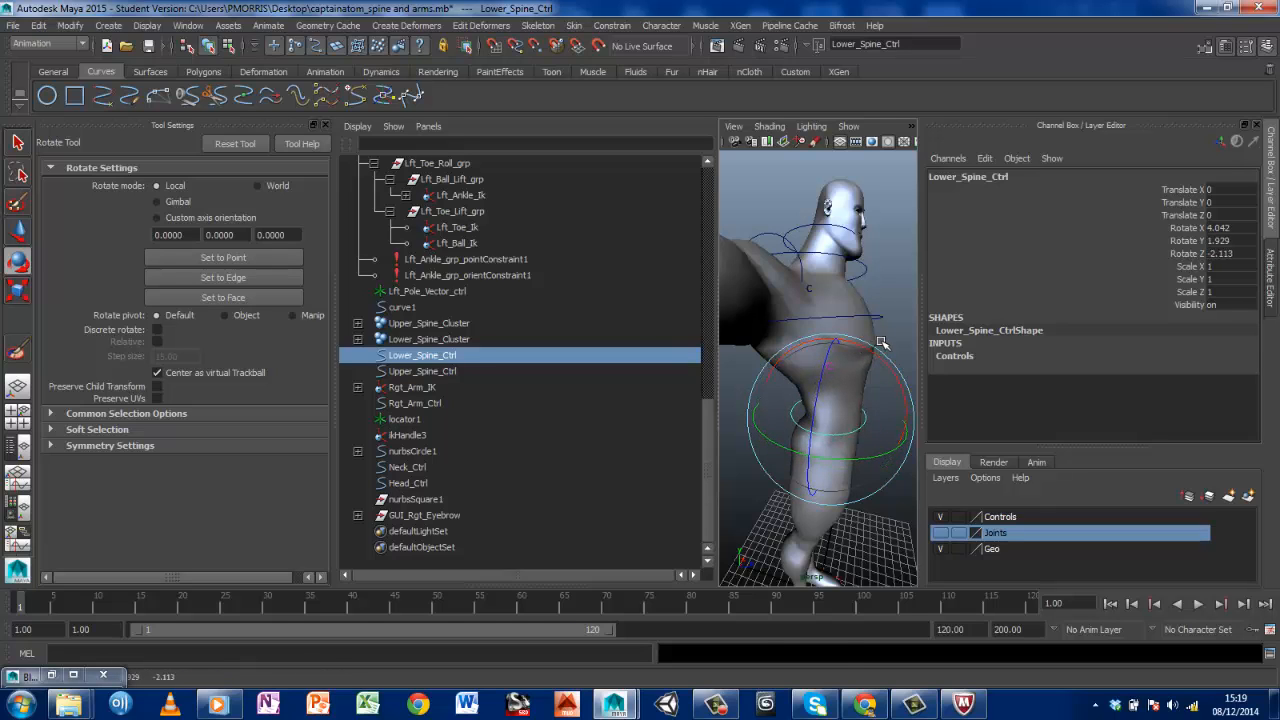
key("ctrl+z")
left_click_drag(906, 298, 862, 296, "alt")
scroll(860, 295, "down", 5)
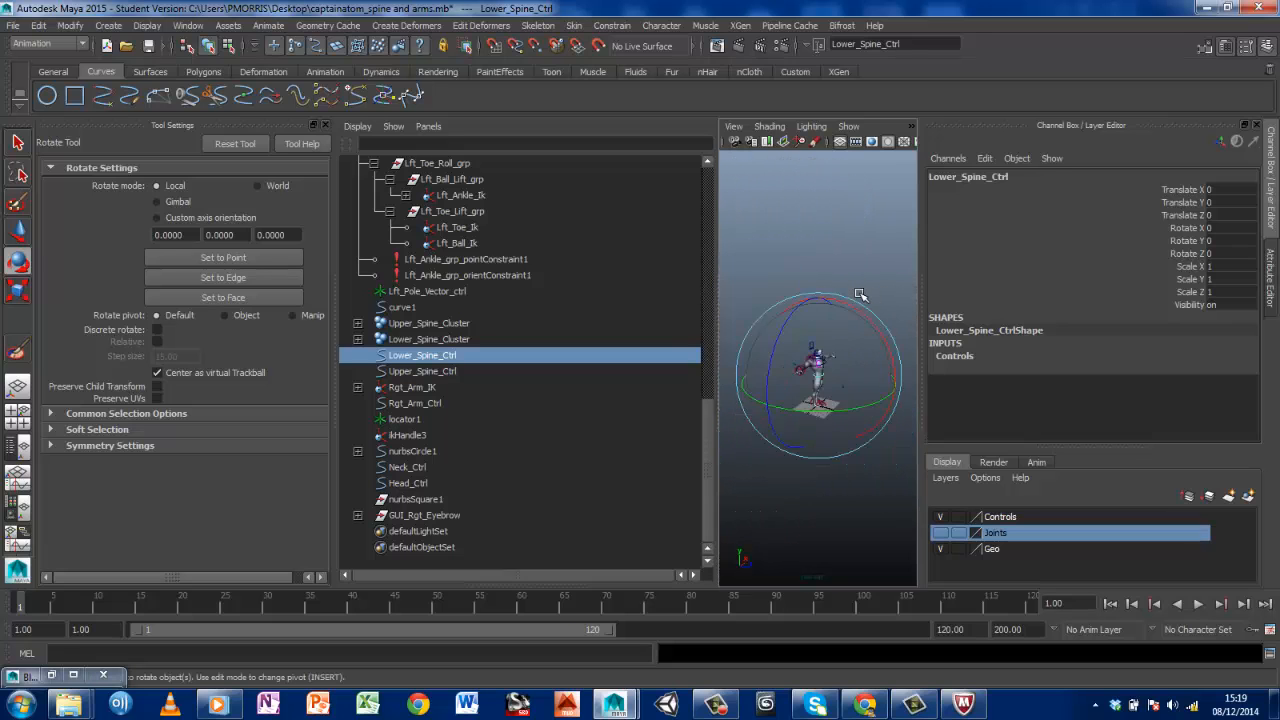
scroll(860, 295, "up", 6)
left_click_drag(822, 372, 835, 370, "alt")
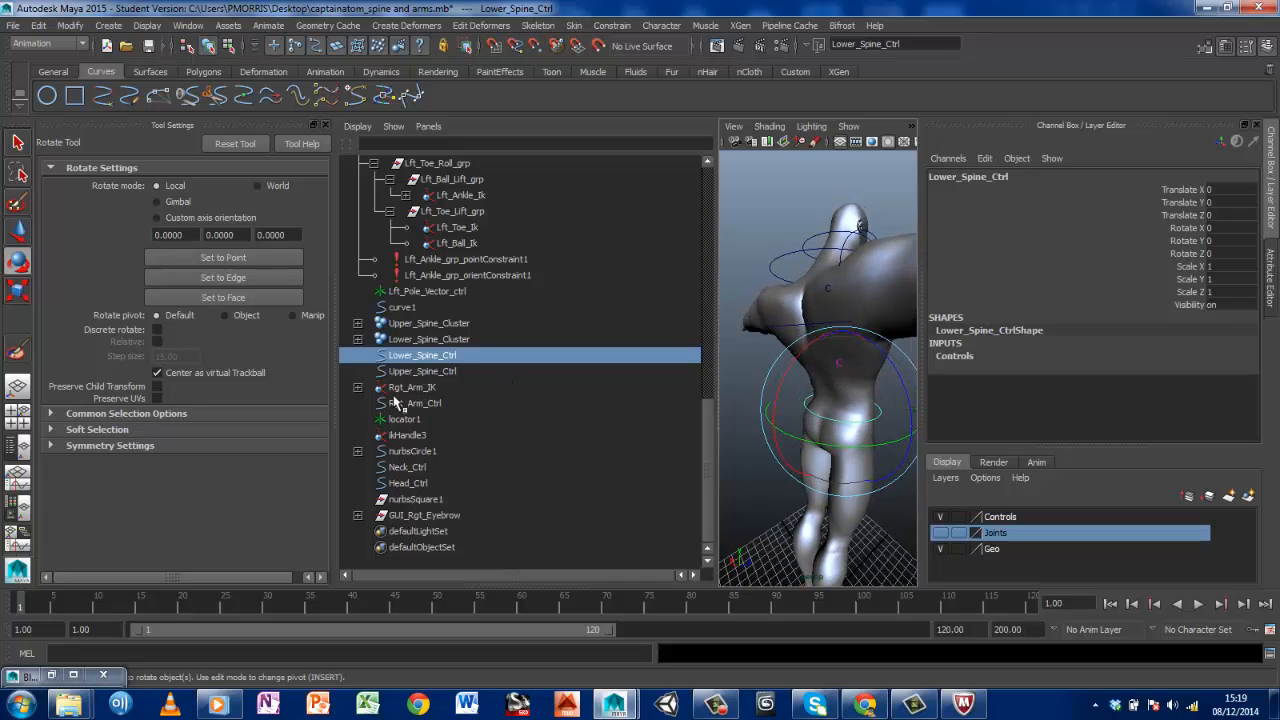
Try rotating Upper_Spine_Cluster directly to -17.685 in X and check the torso from the side and front
left_click(413, 323)
left_click_drag(748, 403, 624, 425, "alt")
left_click_drag(873, 288, 850, 272)
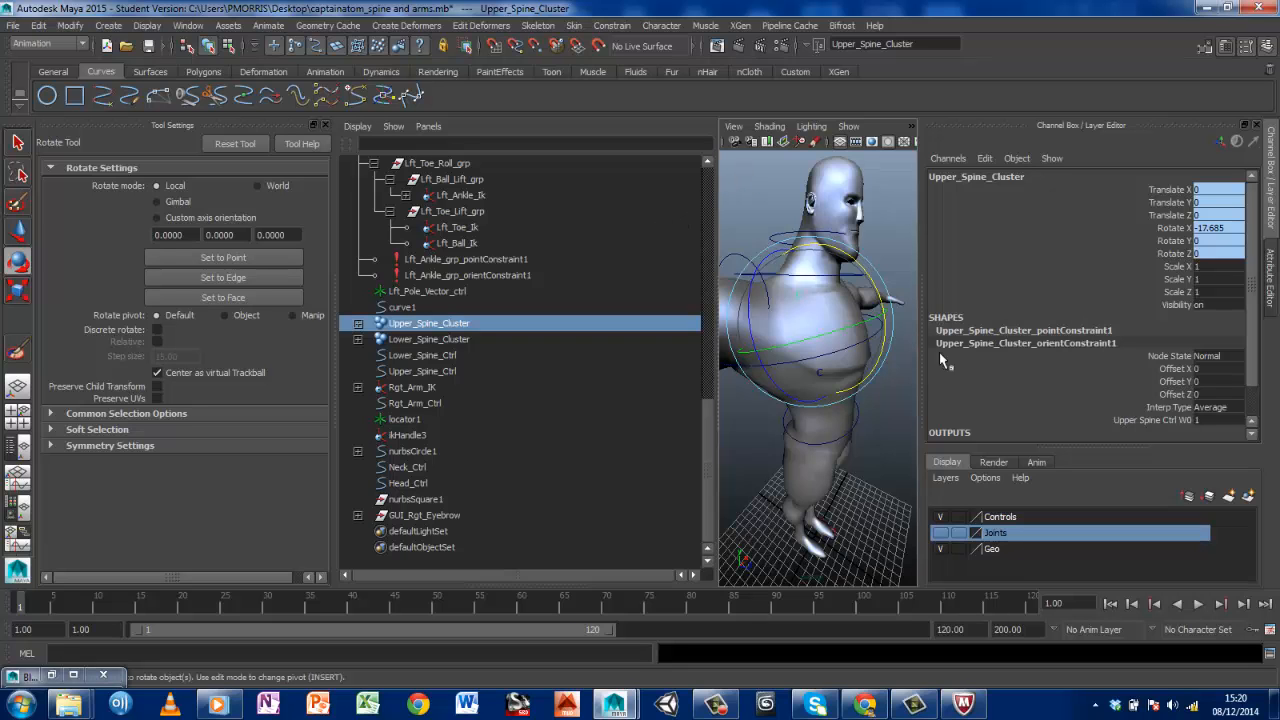
left_click_drag(902, 334, 803, 375, "alt")
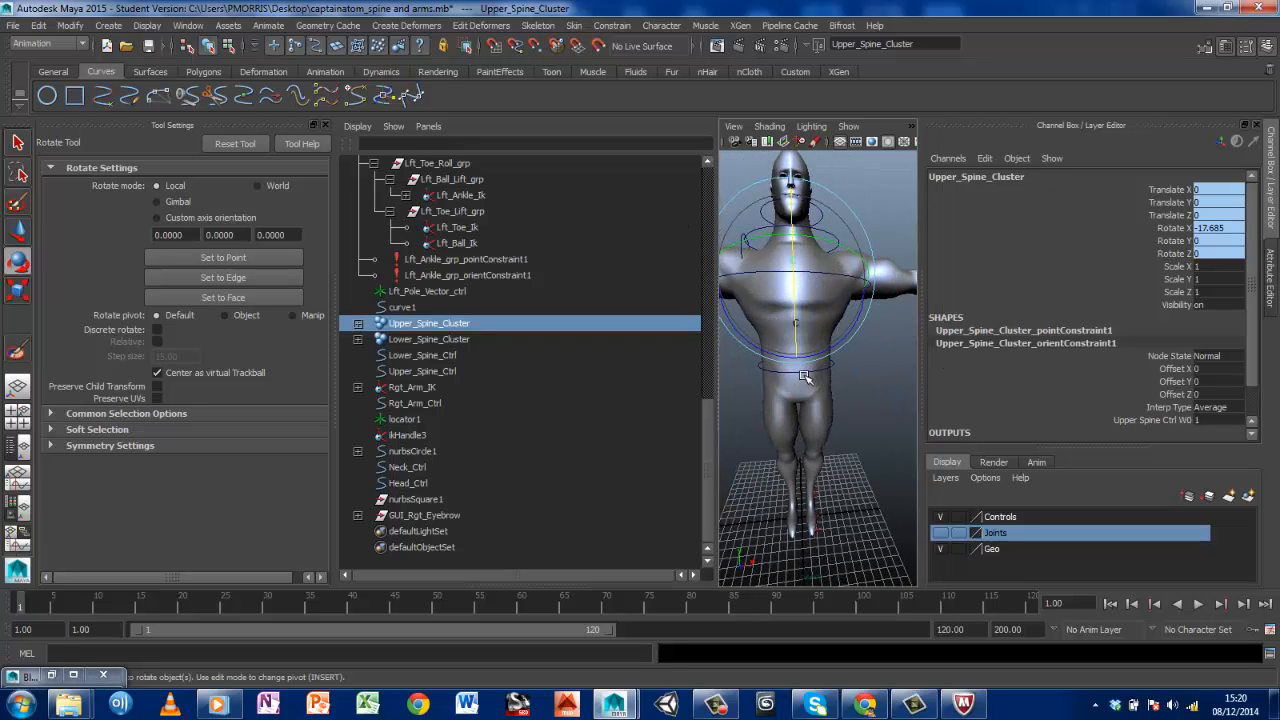
Select Upper_Spine_Ctrl and rotate it slightly to -4.62 in X, -0.462 in Y and -0.113 in Z
left_click(804, 373)
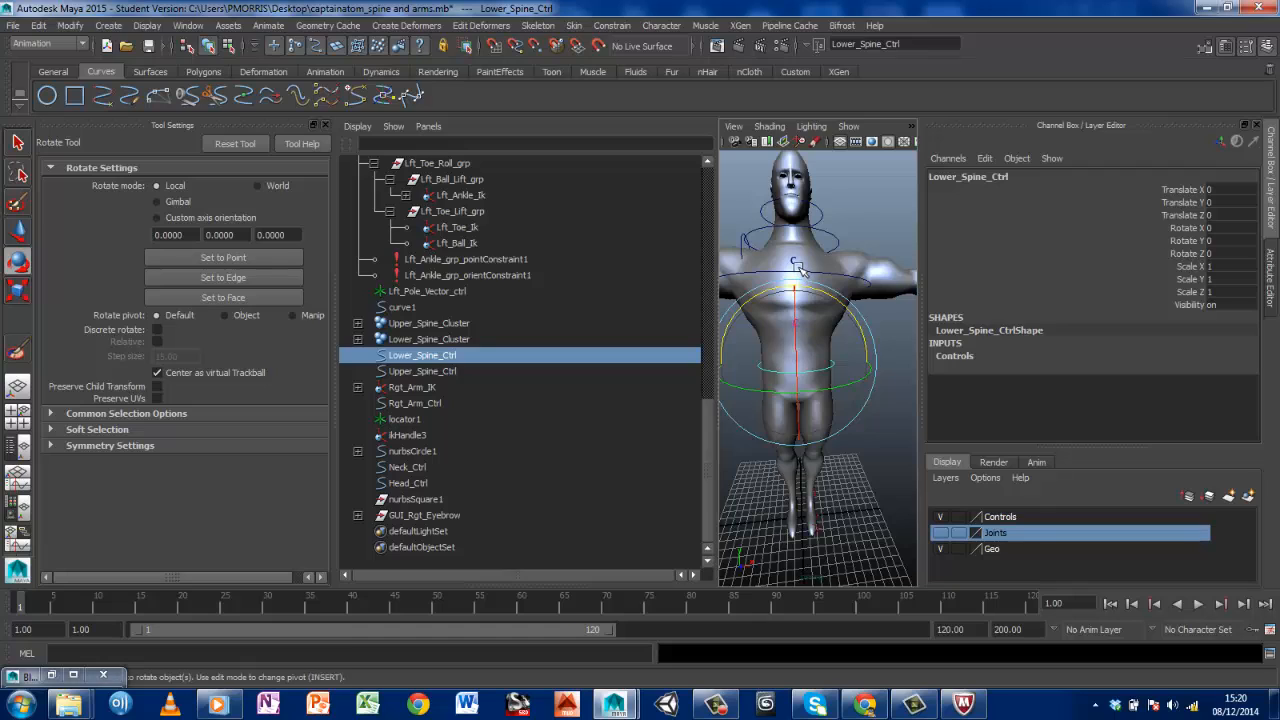
left_click(818, 297)
left_click_drag(817, 296, 818, 300)
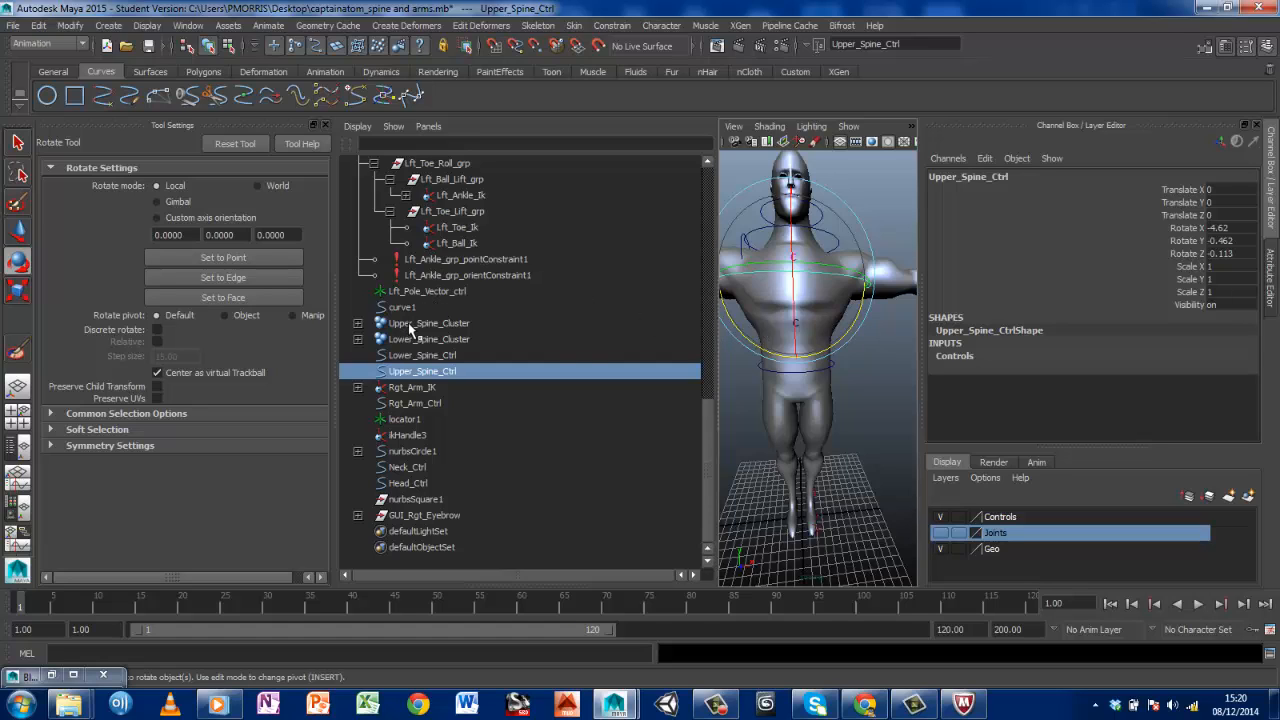
Make the Joints layer visible so the skeleton shows through the body mesh
left_click(769, 126)
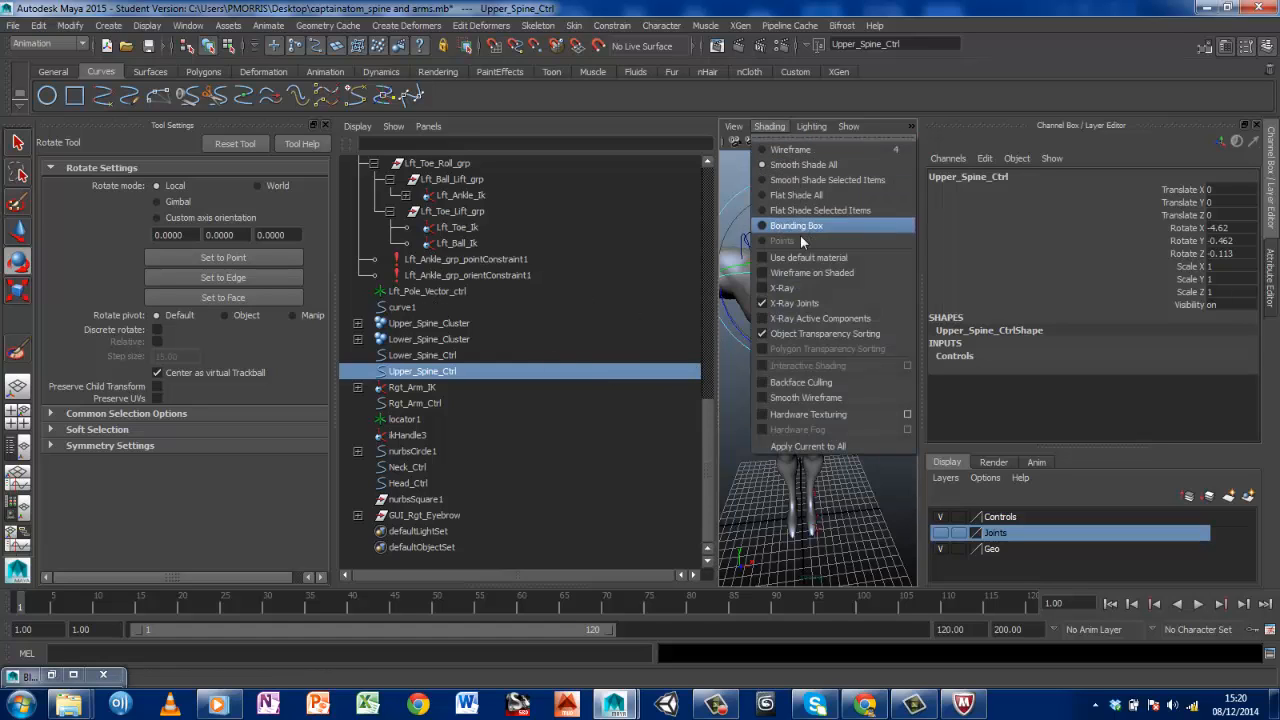
left_click(884, 558)
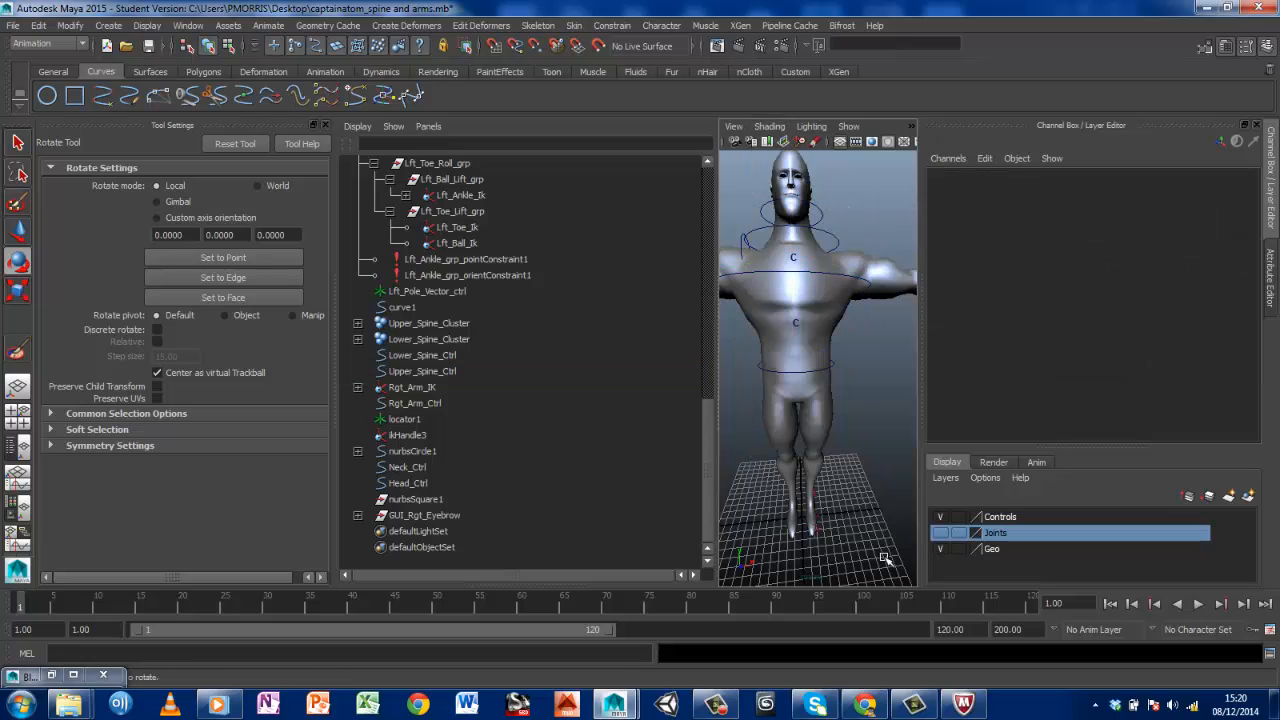
left_click(940, 533)
left_click_drag(777, 379, 845, 352, "alt")
Try bending the torso by rotating Upper_Spine_Cluster in X, and undo that rotation
left_click(430, 323)
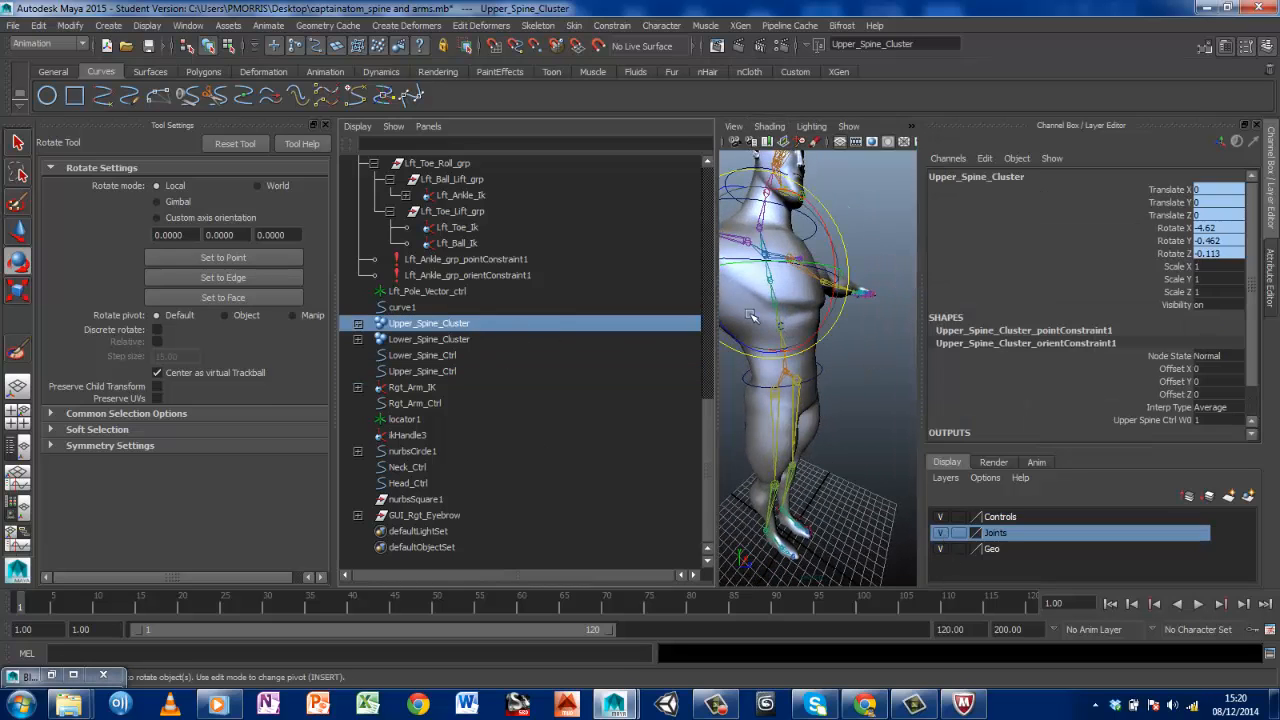
left_click_drag(829, 232, 761, 190, "alt")
key("ctrl+z")
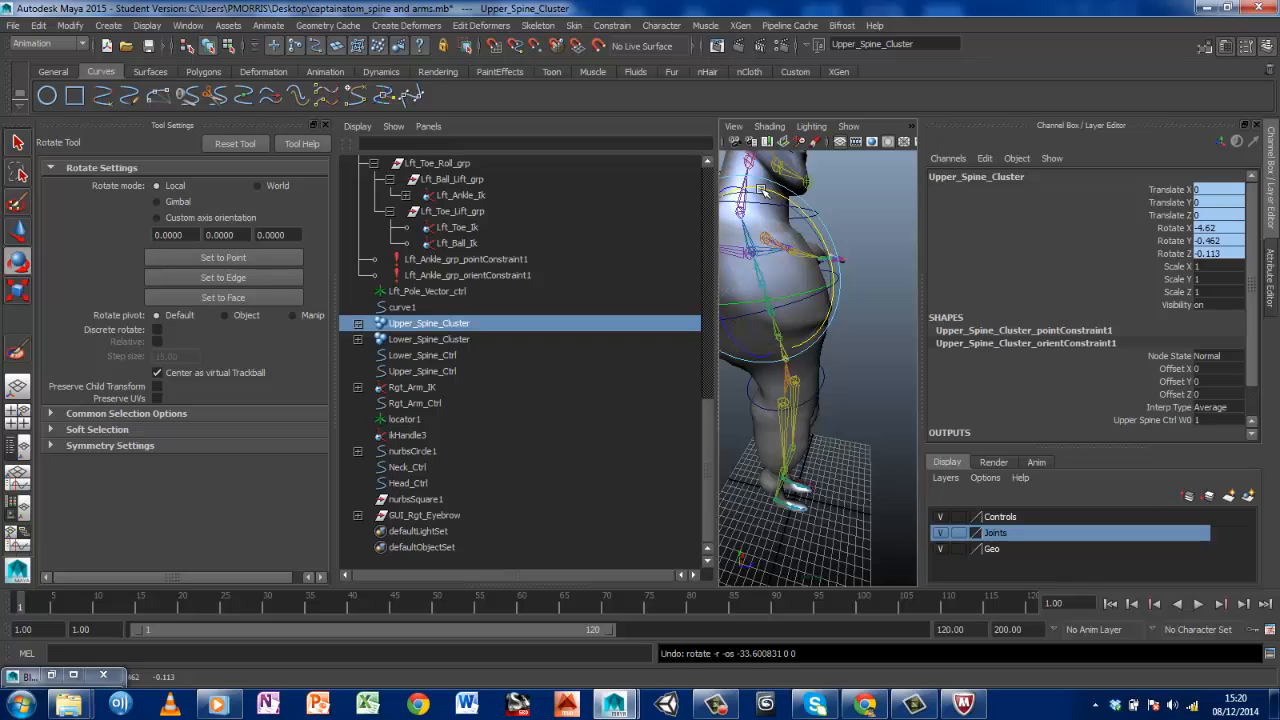
Move Rgt_Arm_Ctrl at the right wrist to Translate X -1.016 and Translate Z 0.431
left_click_drag(873, 344, 813, 318, "alt")
left_click(794, 308)
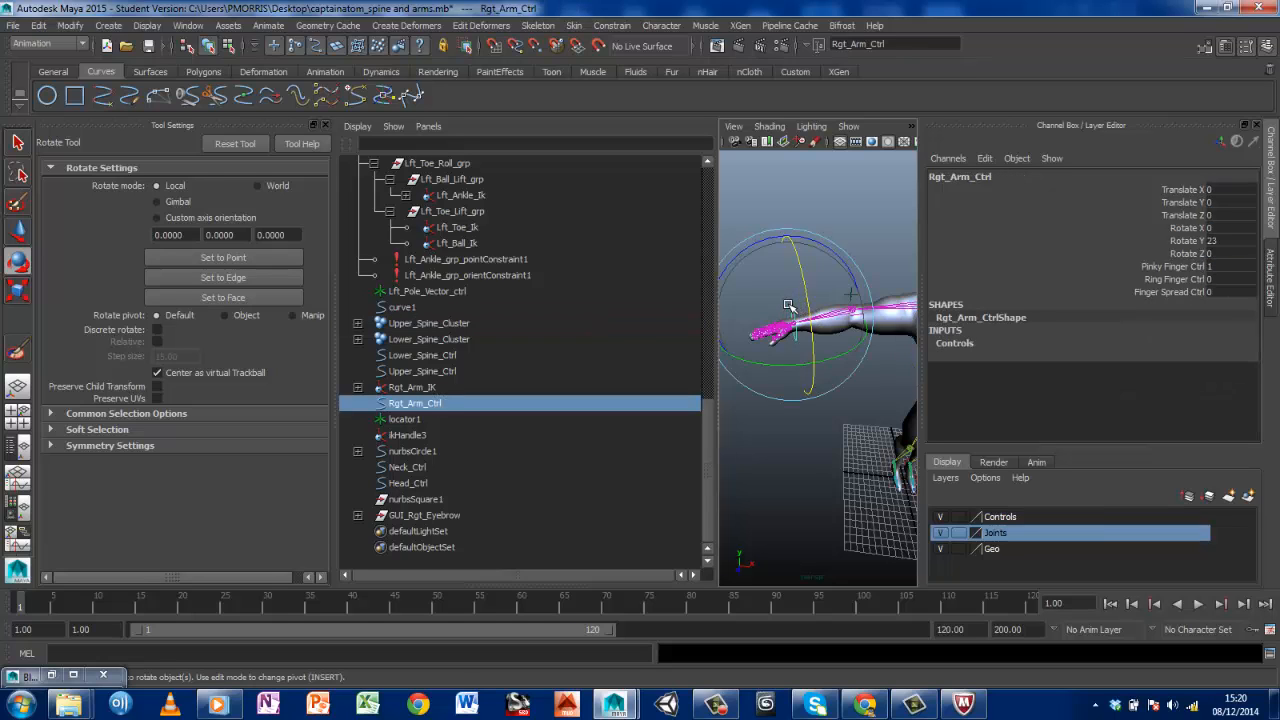
key("w")
mouse_move(842, 324)
left_mouse_down()
mouse_move(905, 300)
mouse_move(895, 295)
mouse_move(884, 326)
mouse_move(885, 298)
mouse_move(853, 319)
left_mouse_up()
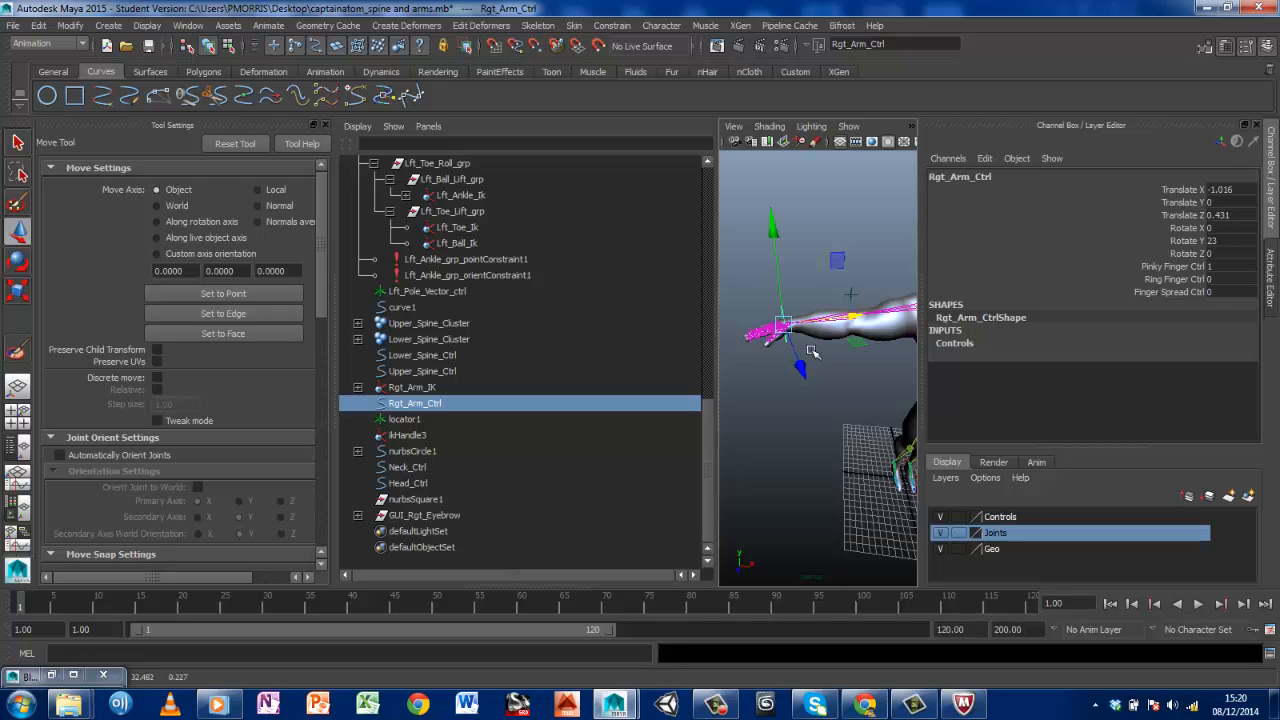
Raise the first slider circle of the facial control box, nurbsCircle2, to Translate Y 46.49
middle_click_drag(852, 372, 630, 316, "alt")
middle_click_drag(792, 318, 825, 367, "alt")
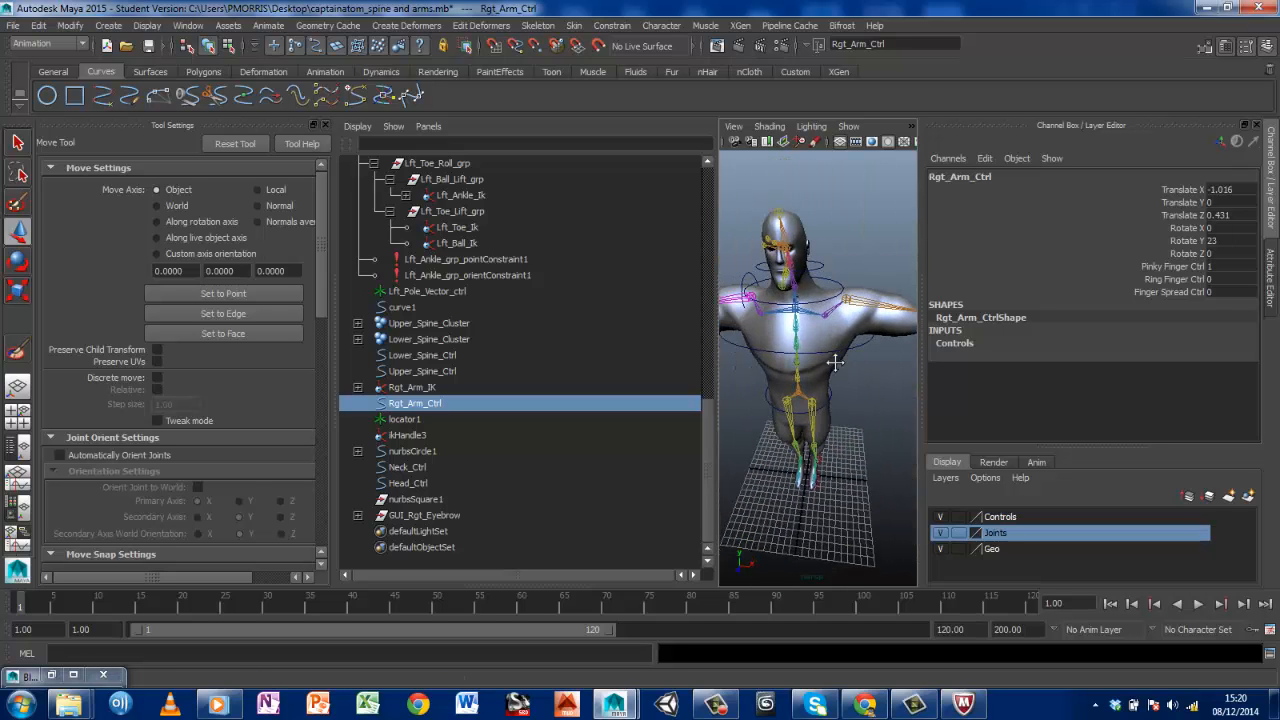
left_click_drag(825, 367, 802, 272, "alt")
middle_click_drag(802, 272, 834, 326, "alt")
scroll(834, 326, "up", 8)
scroll(834, 326, "down", 2)
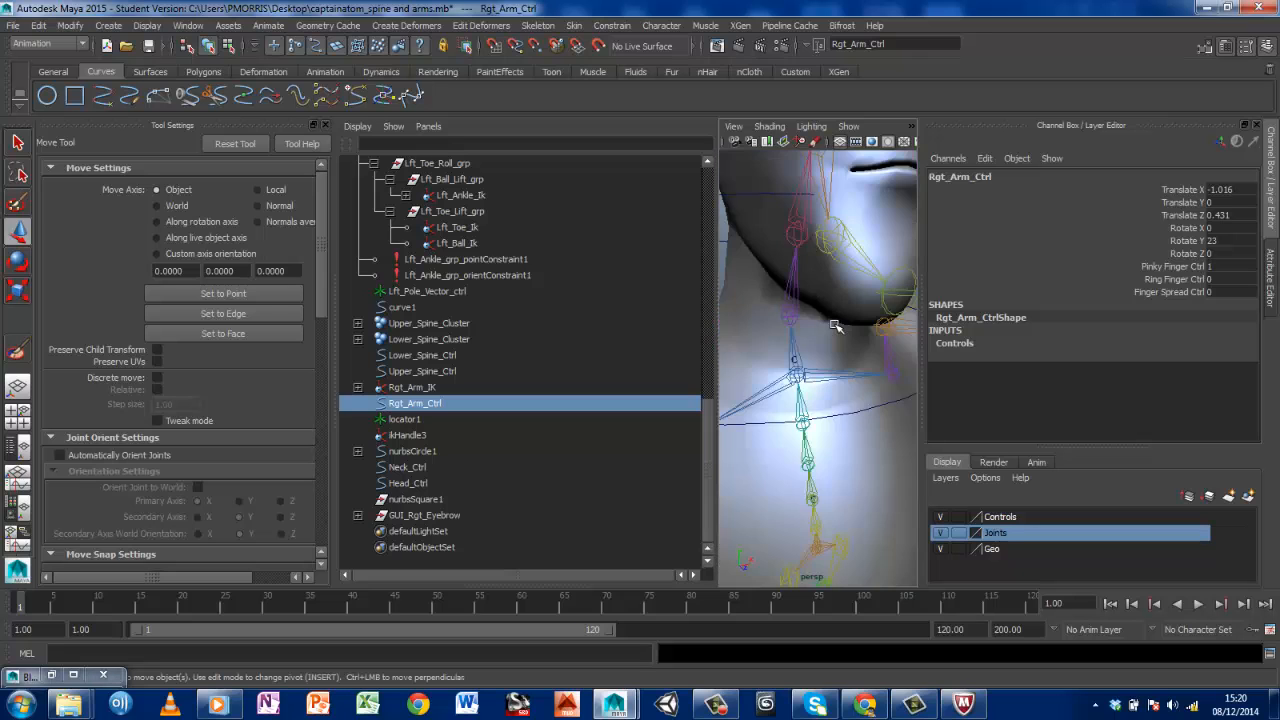
middle_click_drag(800, 278, 897, 440, "alt")
scroll(825, 378, "down", 6)
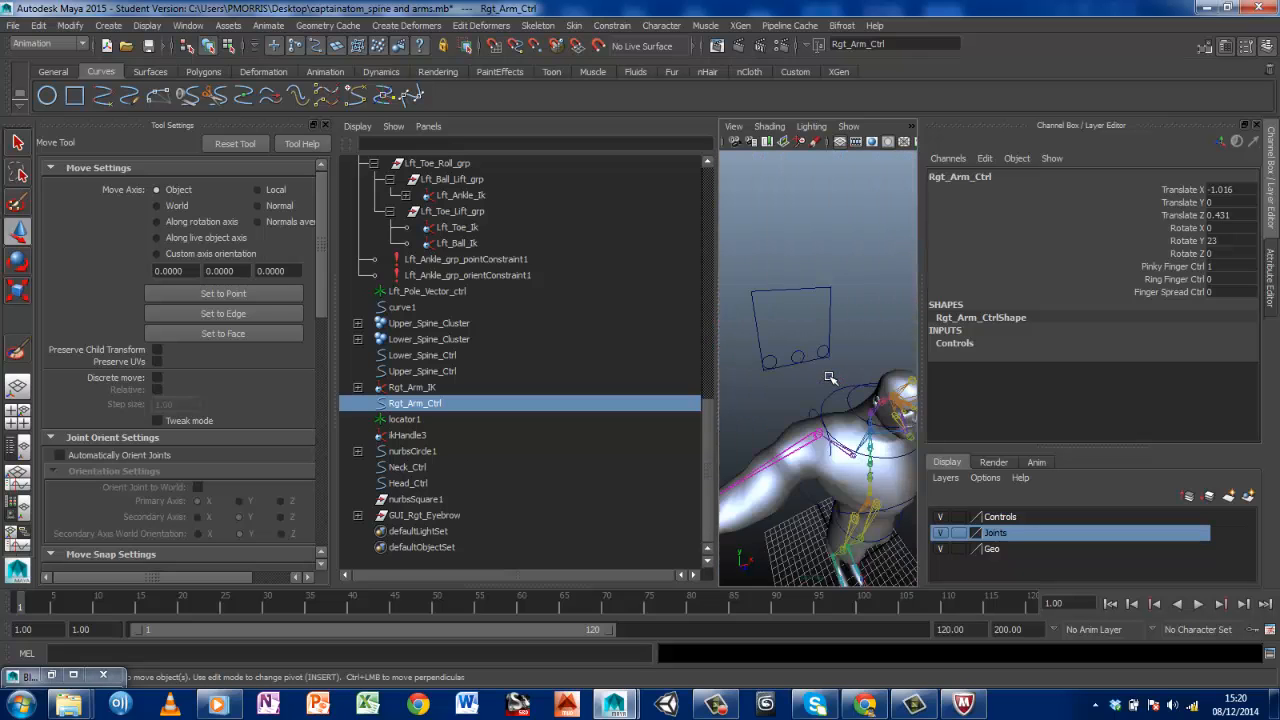
left_click(769, 357)
left_click_drag(760, 285, 760, 226)
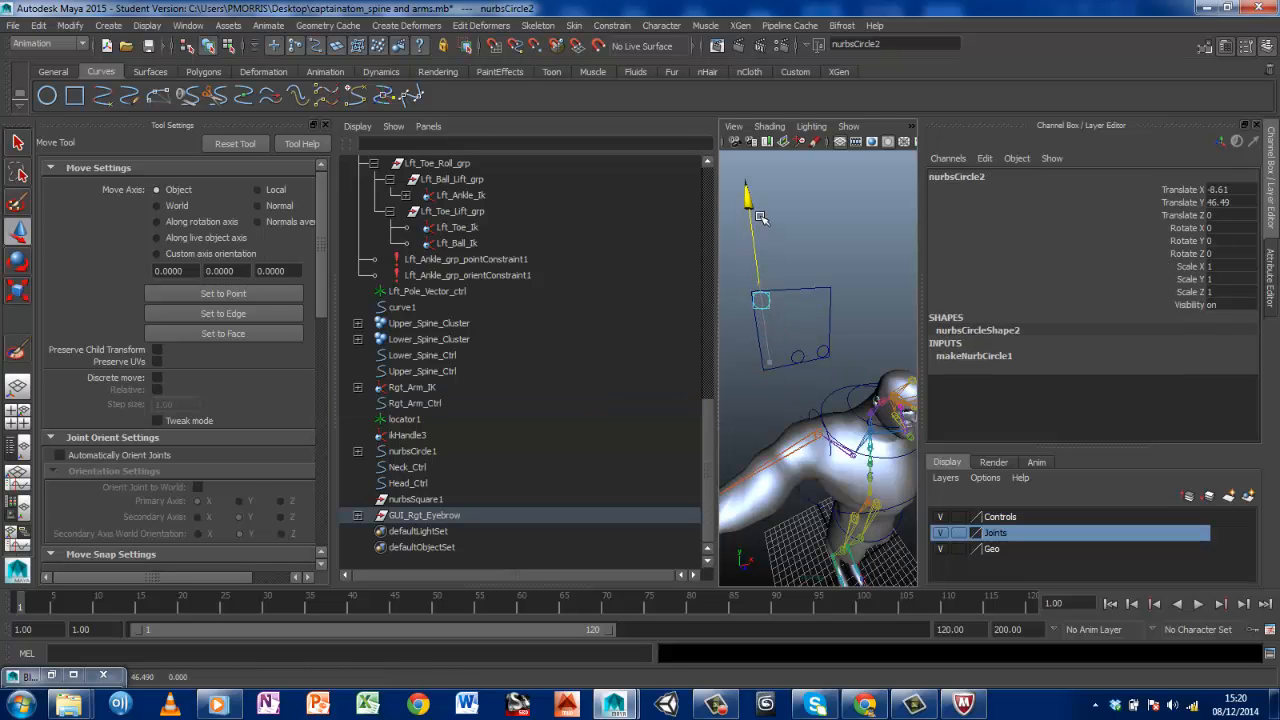
Switch the workspace to a single perspective view
left_click_drag(890, 438, 830, 412, "alt")
scroll(830, 412, "up", 8)
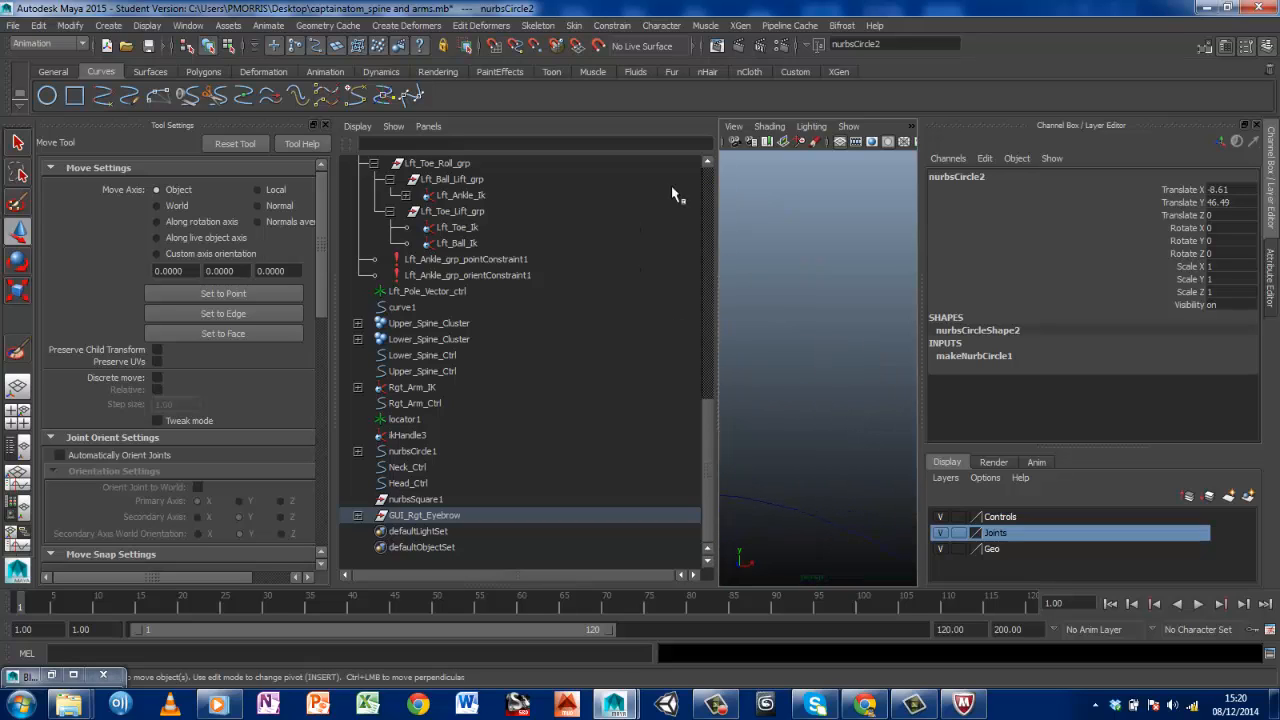
left_click(17, 386)
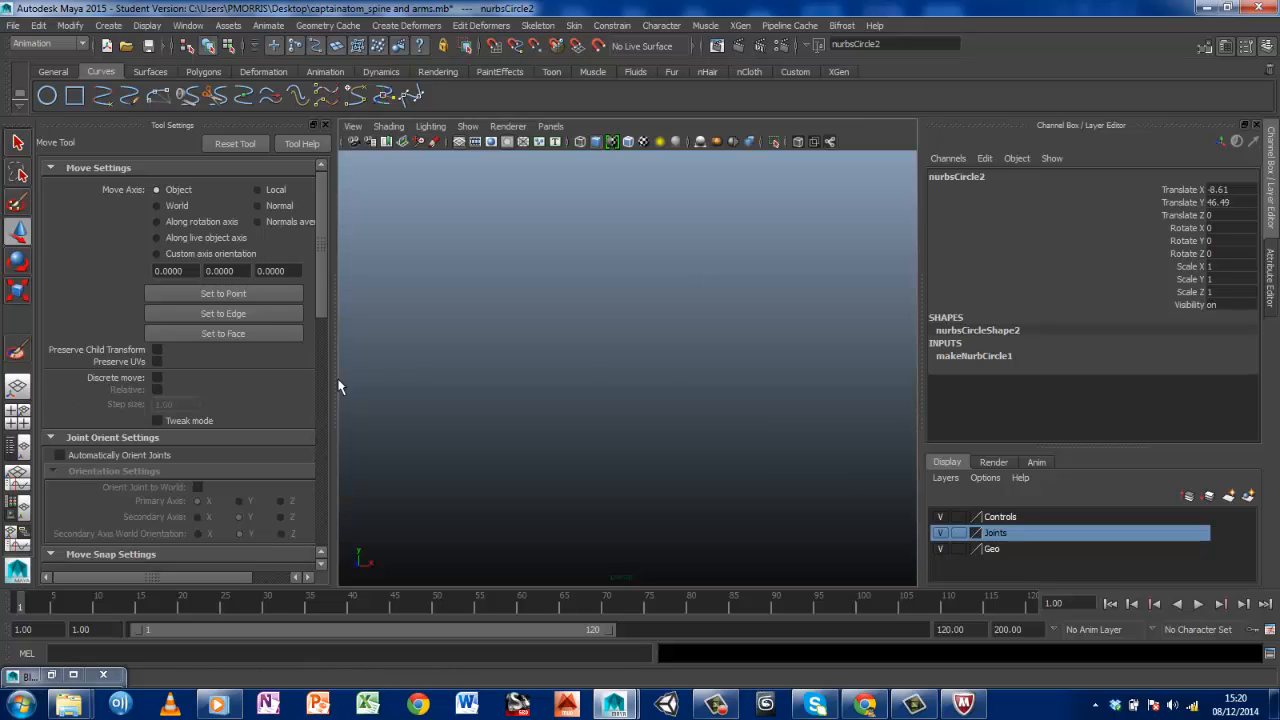
Try raising joint10 above the outer right eyebrow to Translate Y -0.898, and undo that move
scroll(760, 437, "down", 5)
left_click_drag(556, 403, 715, 407, "alt")
left_click(709, 302)
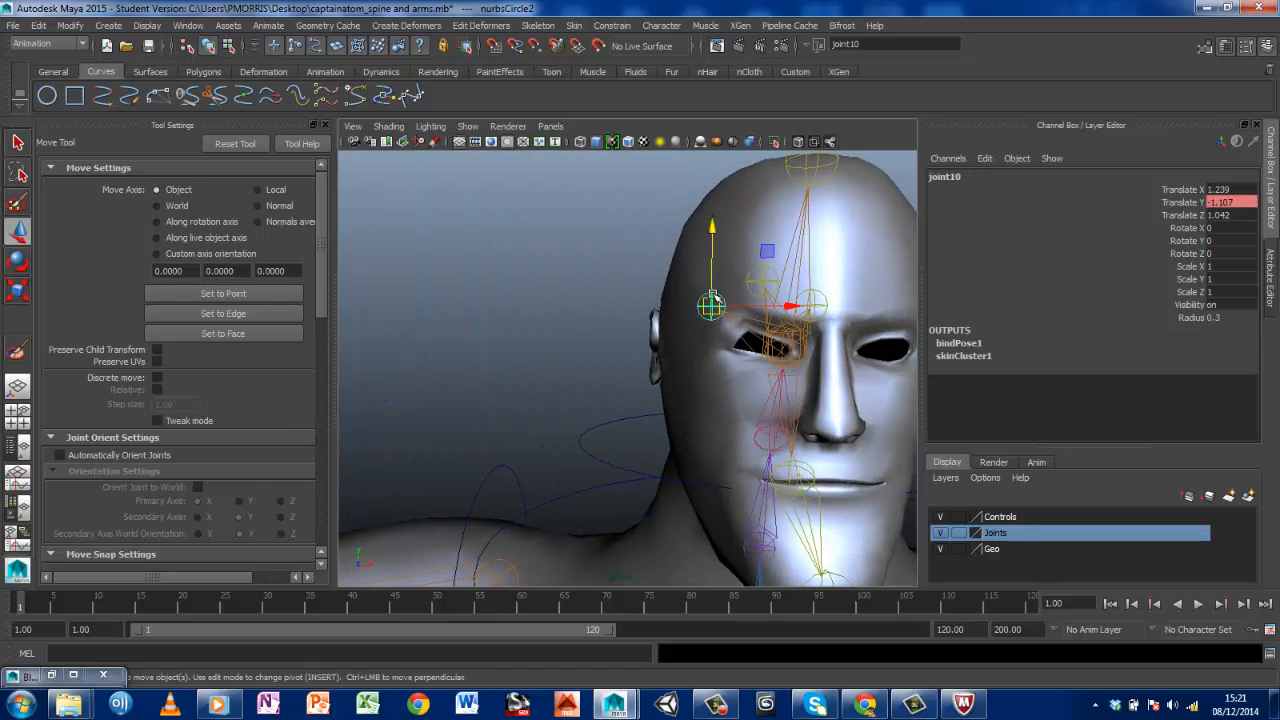
left_click_drag(714, 234, 737, 186)
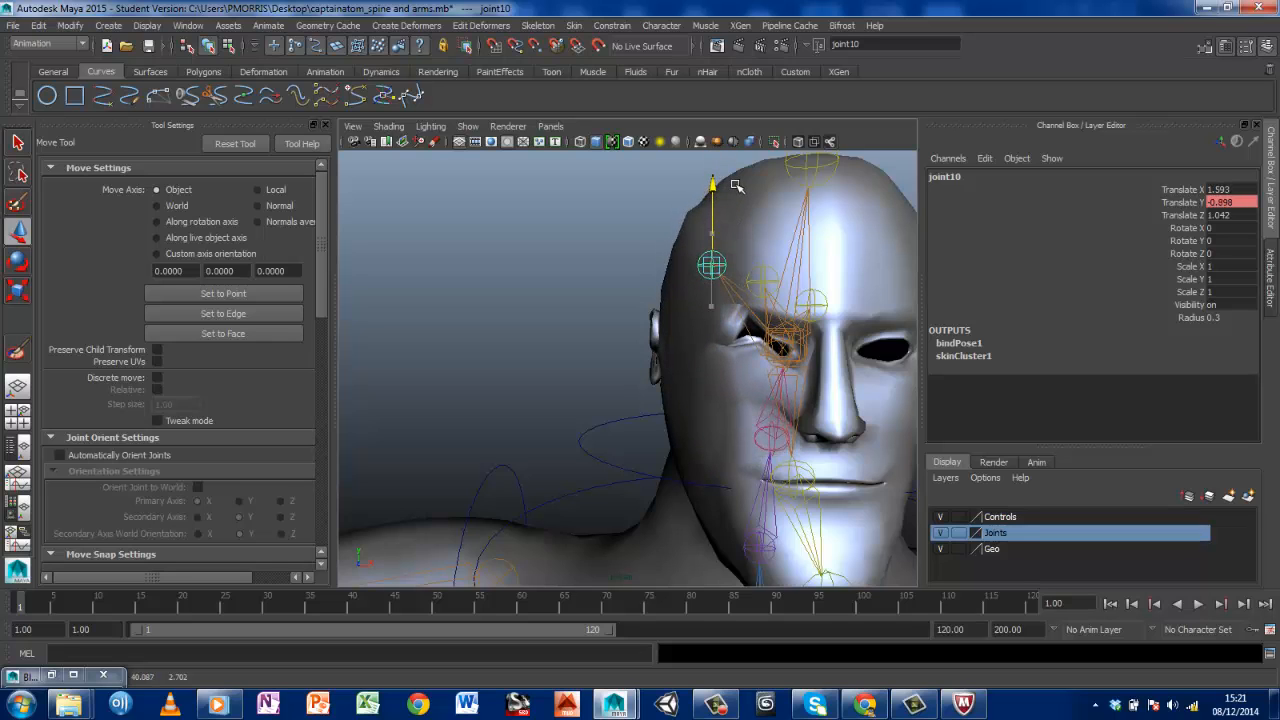
scroll(700, 296, "down", 8)
scroll(698, 297, "up", 3)
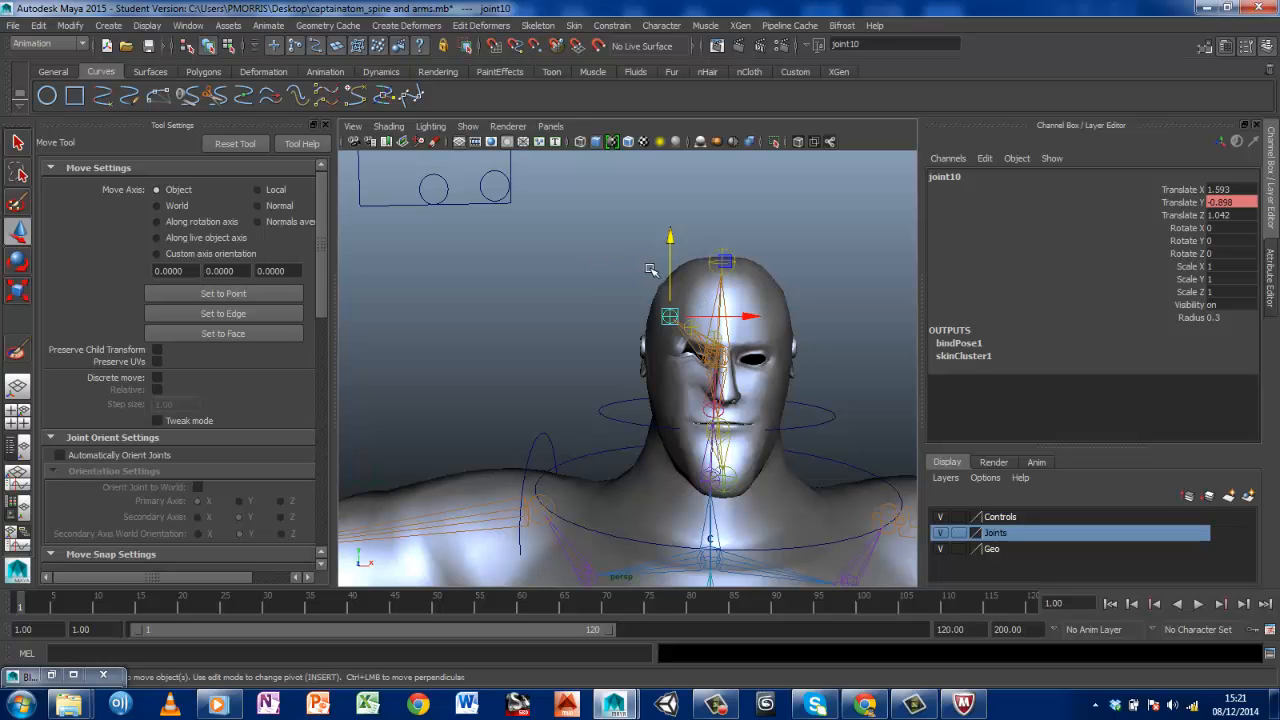
key("ctrl+z")
key("ctrl+z")
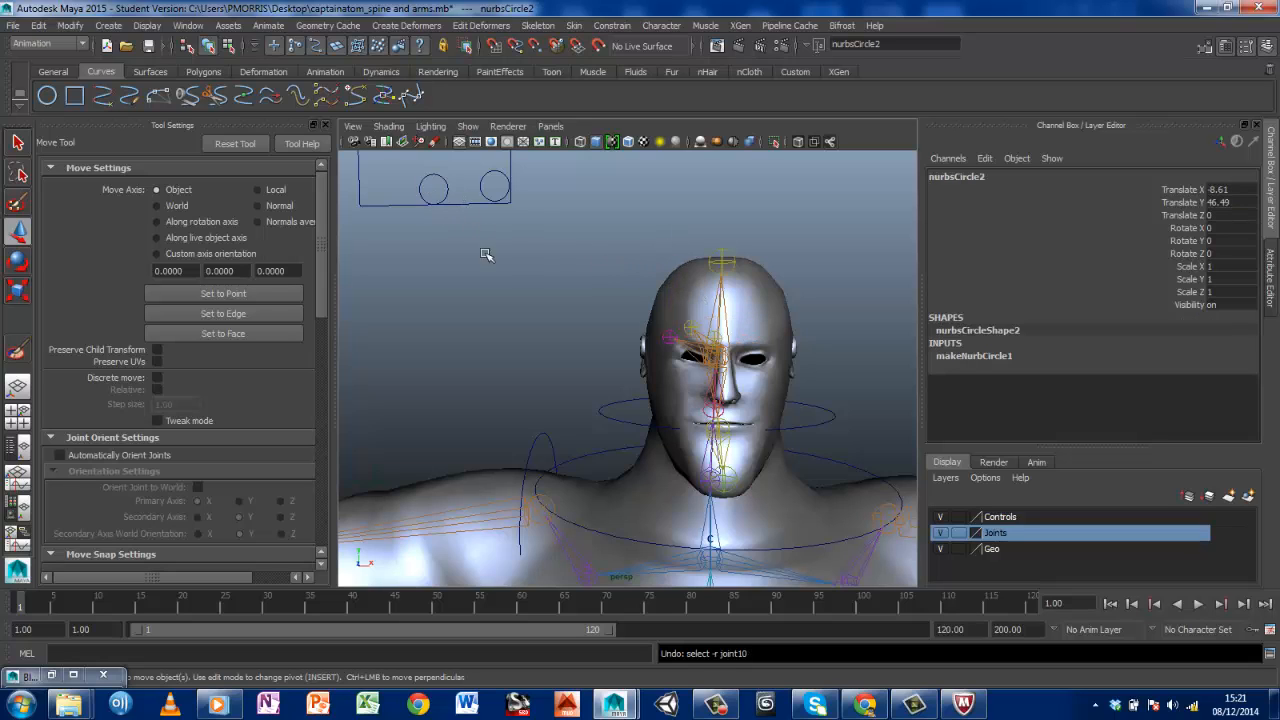
key("super")
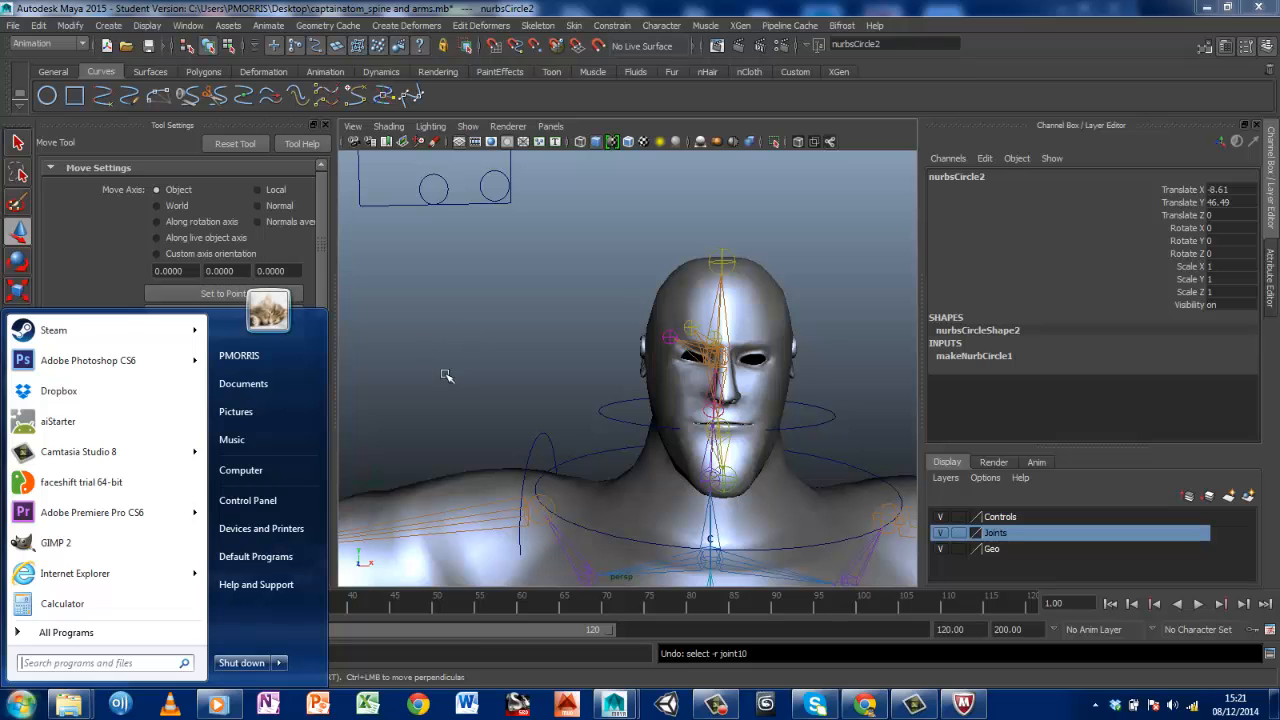
left_click(436, 356)
middle_click_drag(568, 284, 613, 360, "alt")
key("super")
left_click(443, 190)
left_click_drag(434, 152, 462, 137)
middle_click_drag(702, 482, 668, 382, "alt")
mouse_move(652, 403)
left_mouse_down("alt")
mouse_move(639, 403)
mouse_move(652, 400)
left_mouse_up("alt")
key("super")
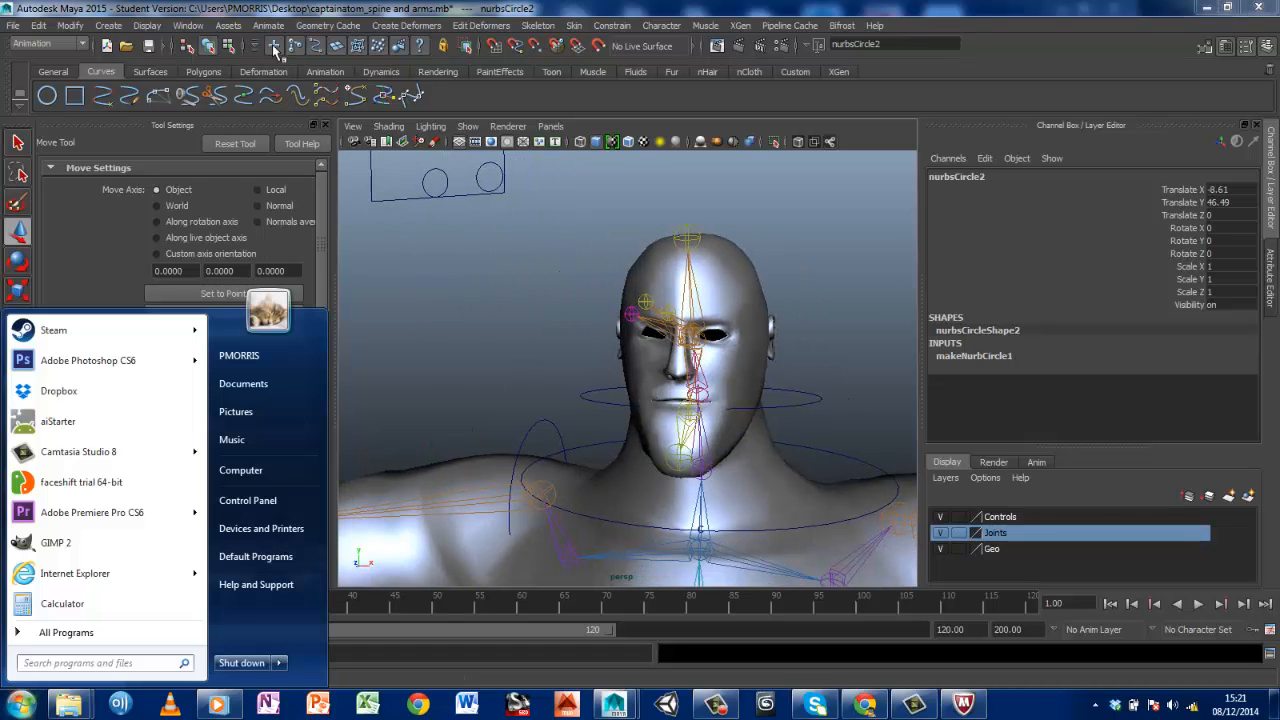
Open the Blend Shape editor and set the wink blend shape to 1.000
left_click(200, 27)
mouse_move(206, 52)
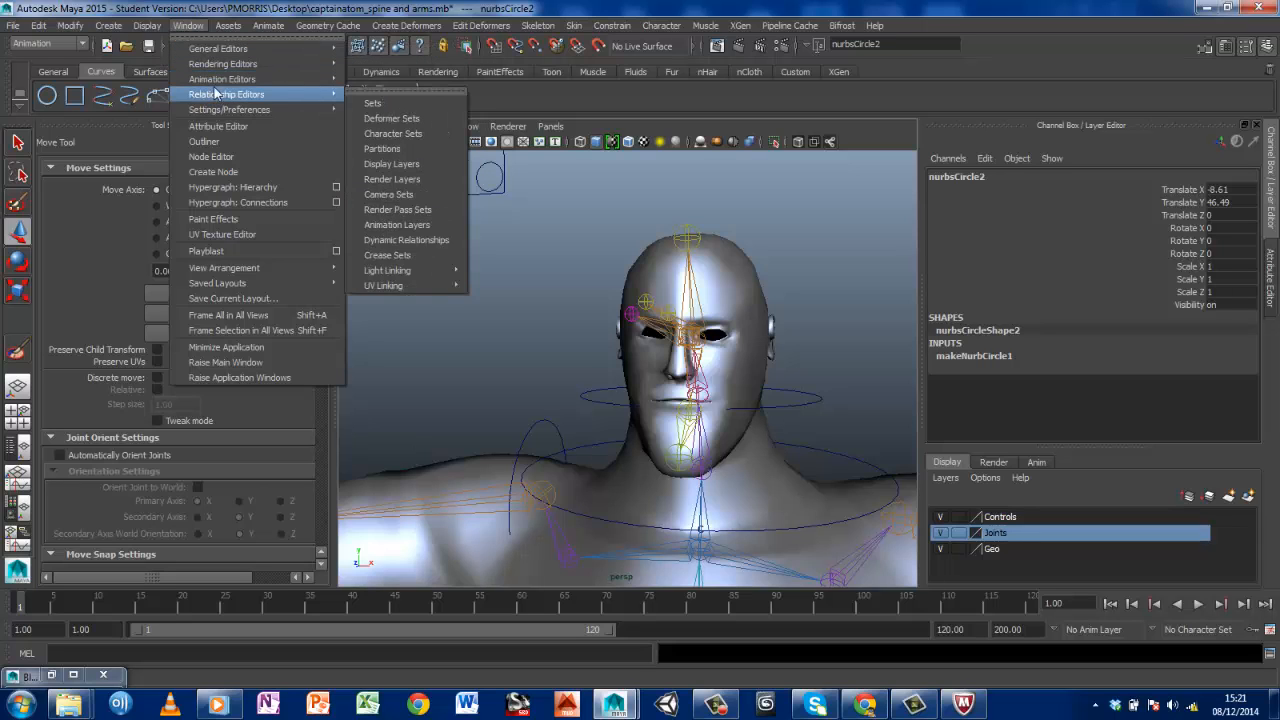
mouse_move(301, 80)
left_click(387, 164)
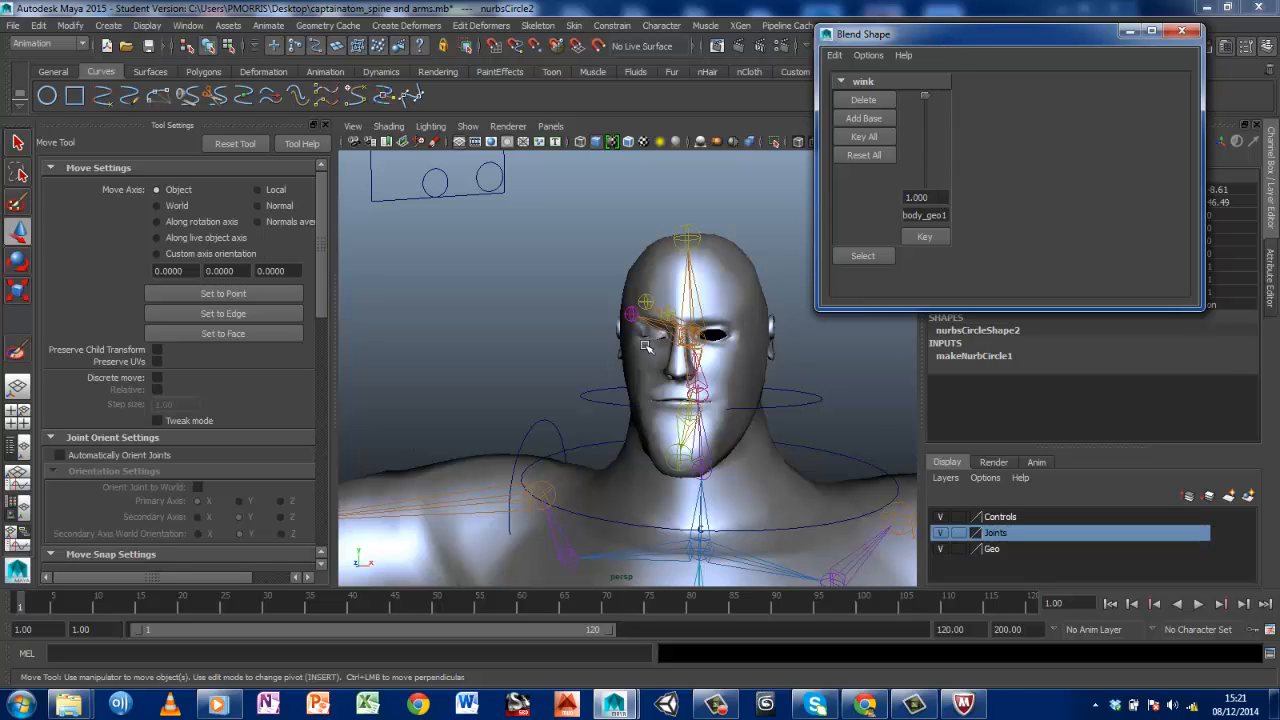
Examine how the wink deforms the right eye and brow in relation to the facial joints and slider box
scroll(646, 346, "up", 5)
scroll(648, 347, "down", 2)
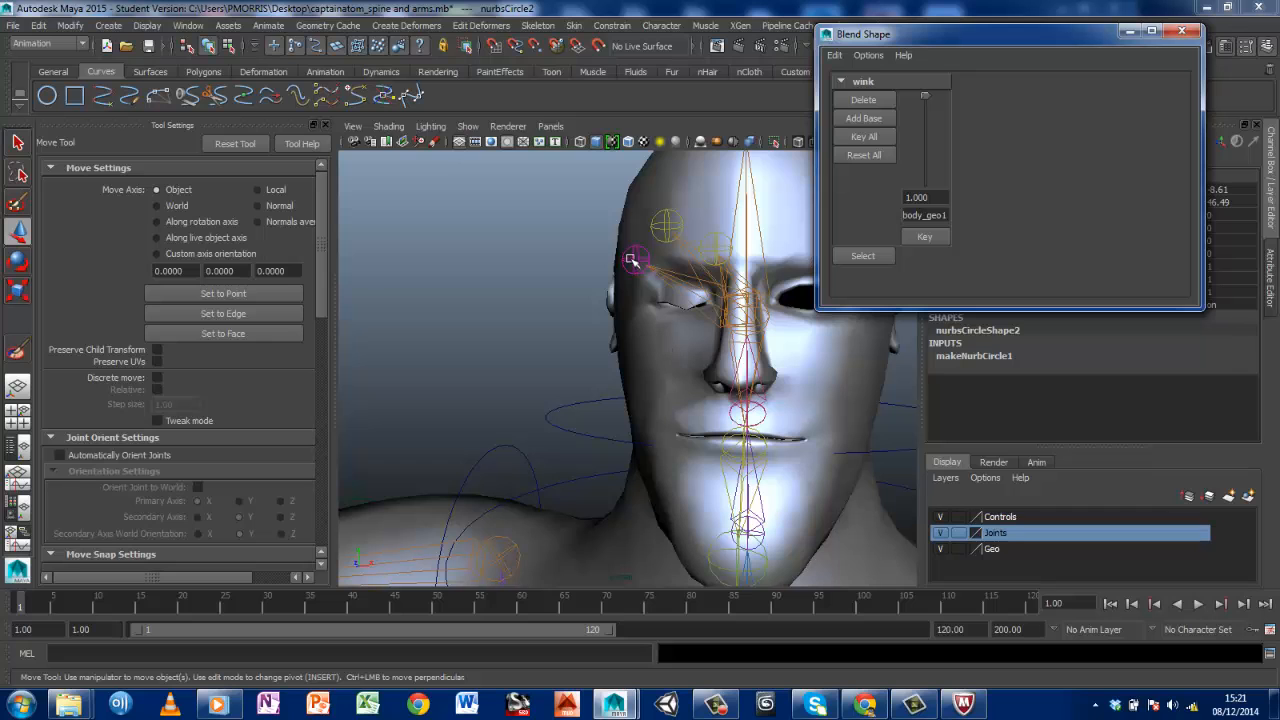
mouse_move(598, 328)
left_mouse_down("alt")
mouse_move(614, 324)
mouse_move(595, 323)
left_mouse_up("alt")
scroll(465, 260, "down", 4)
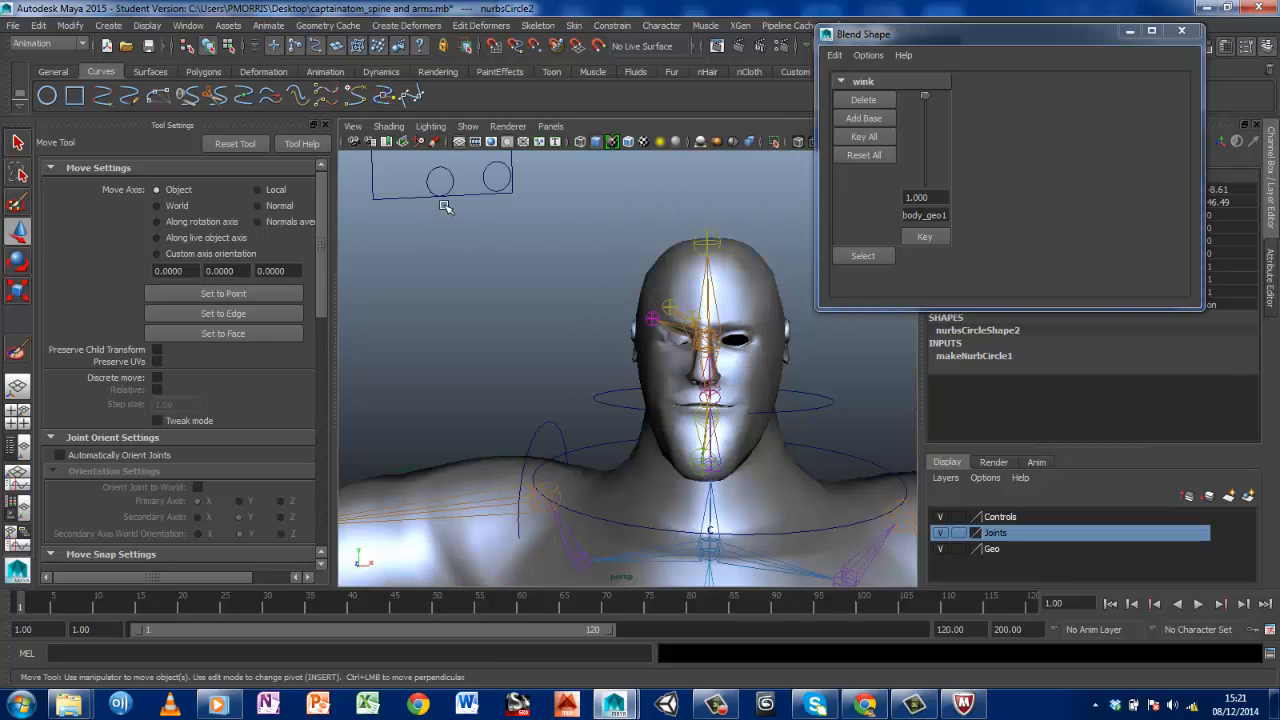
scroll(449, 212, "down", 3)
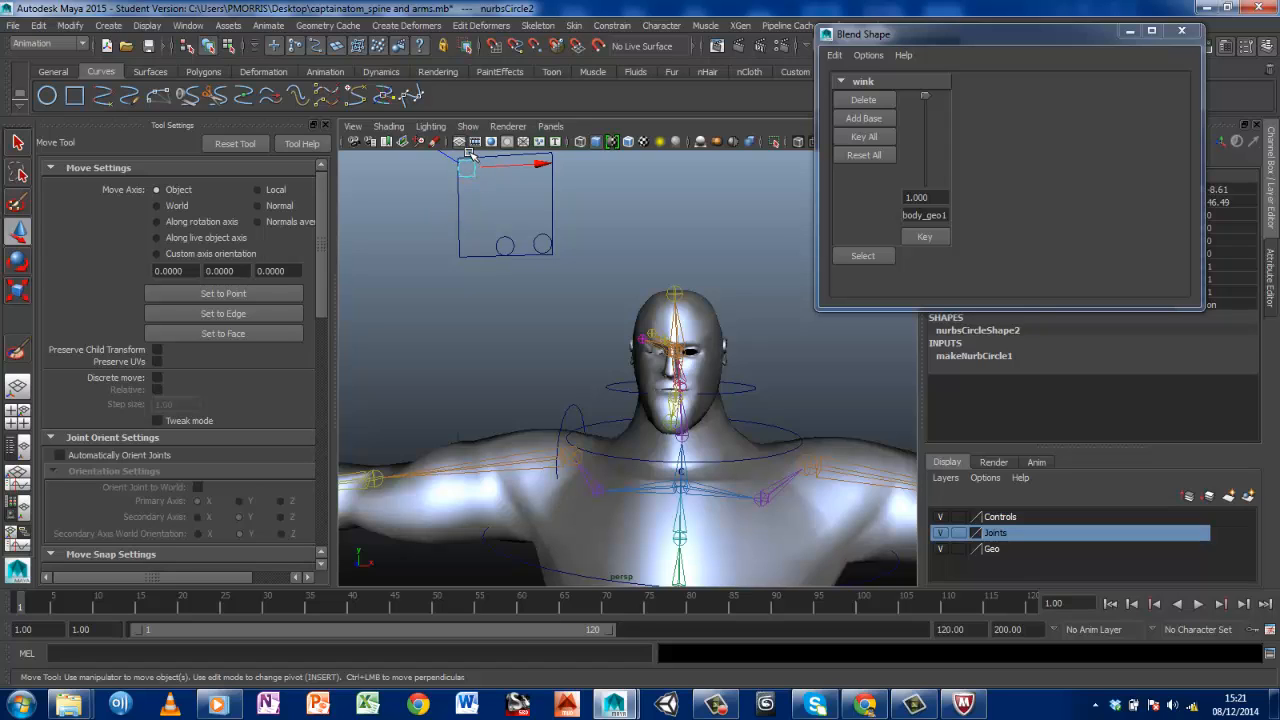
left_click_drag(468, 153, 489, 110)
scroll(638, 380, "up", 5)
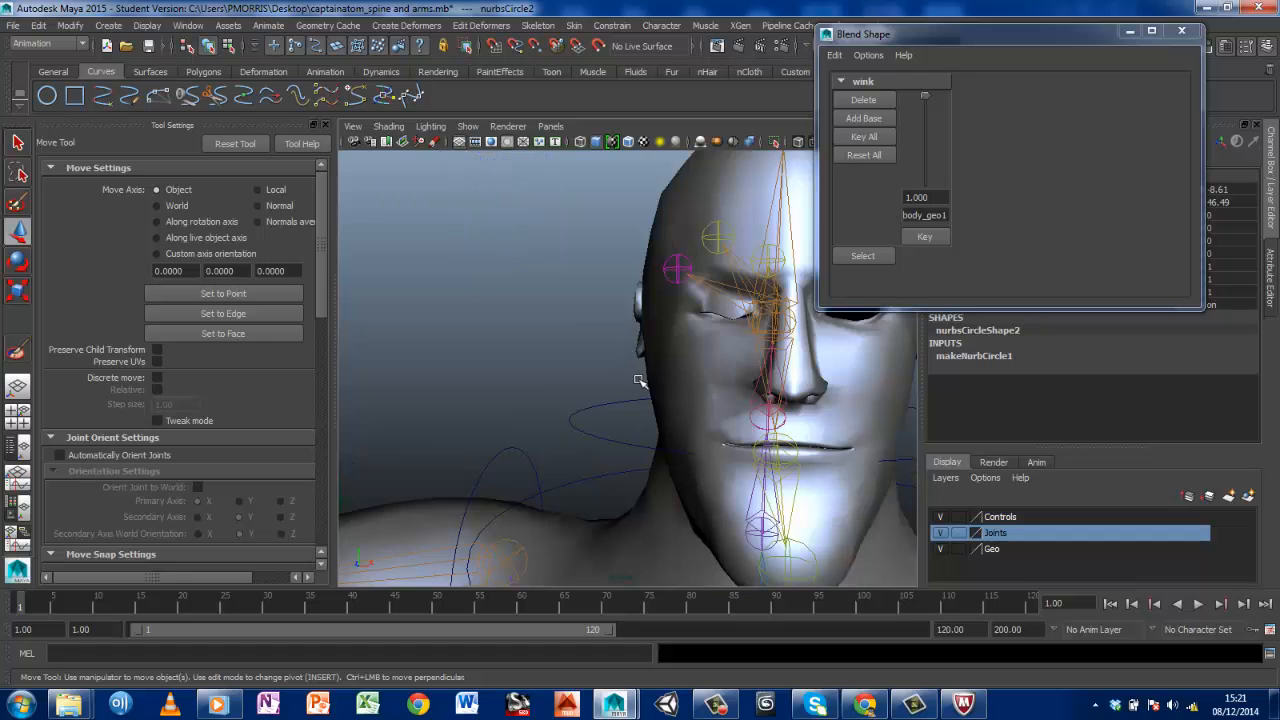
left_click_drag(638, 380, 607, 404, "alt")
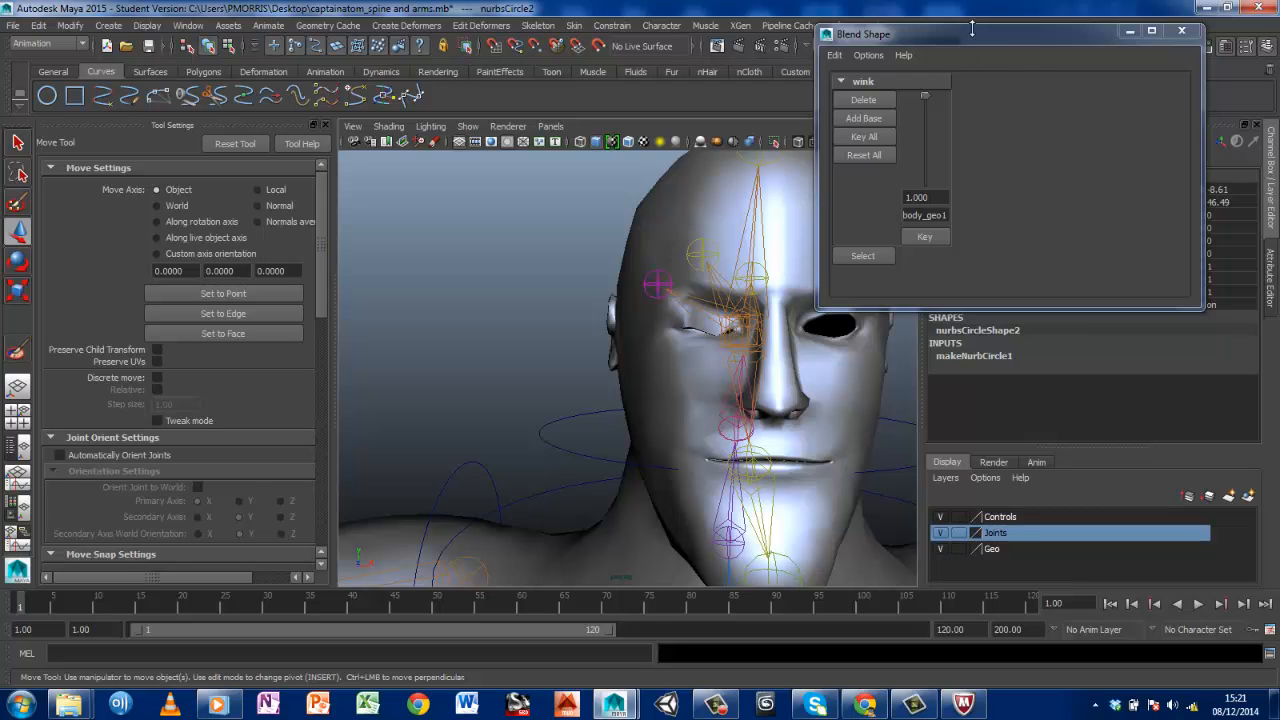
Start the Paint Skin Weights Tool on captainatom_body_geo and move the Blend Shape window clear of the tool settings
left_click_drag(972, 30, 136, 167)
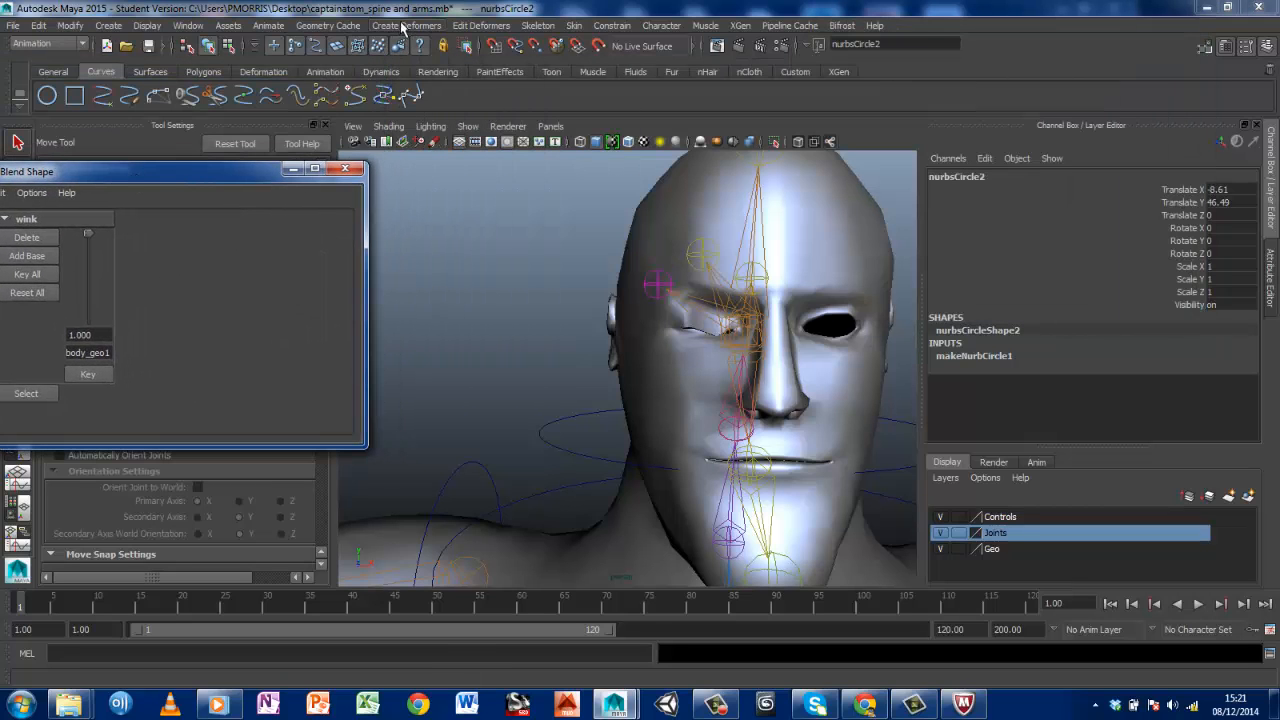
left_click(665, 190)
right_click_drag(665, 190, 606, 177)
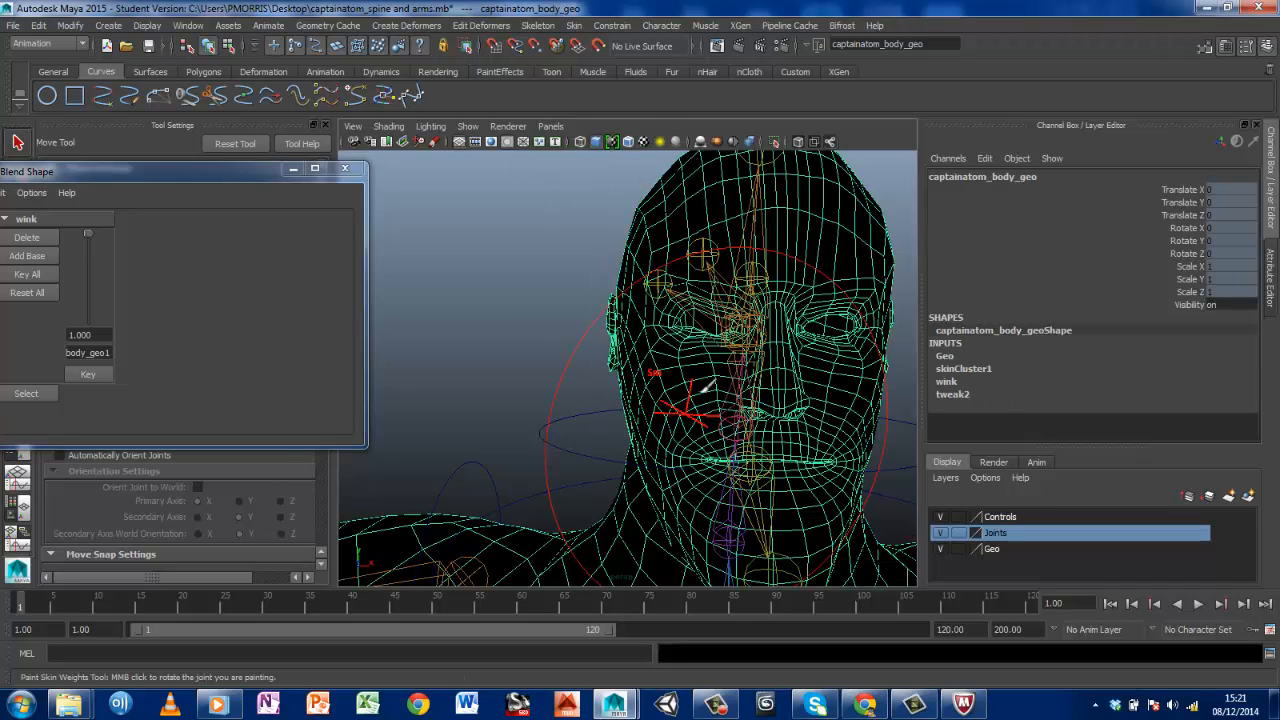
mouse_move(210, 169)
left_mouse_down()
mouse_move(879, 531)
mouse_move(863, 526)
left_mouse_up()
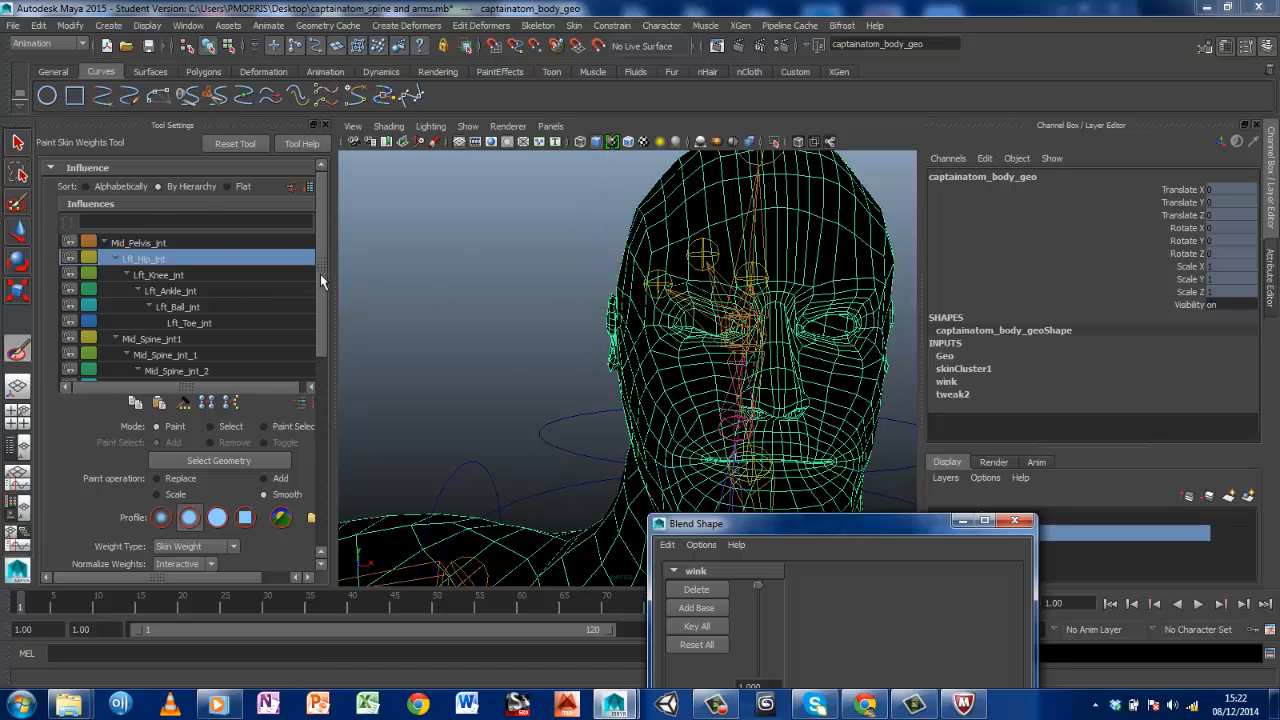
left_click_drag(320, 274, 350, 214)
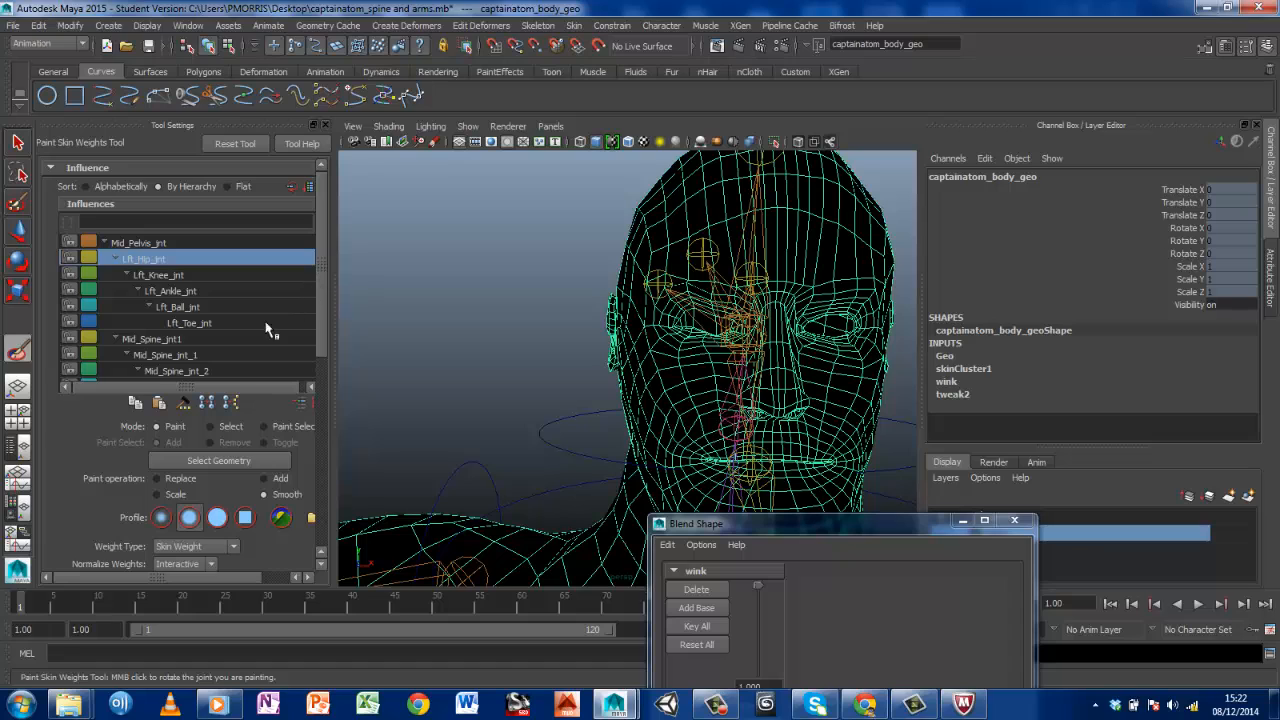
Review the skin weights that joint7, joint8, joint9, joint6 and joint11 have on the head
left_click(195, 356)
scroll(195, 358, "down", 6)
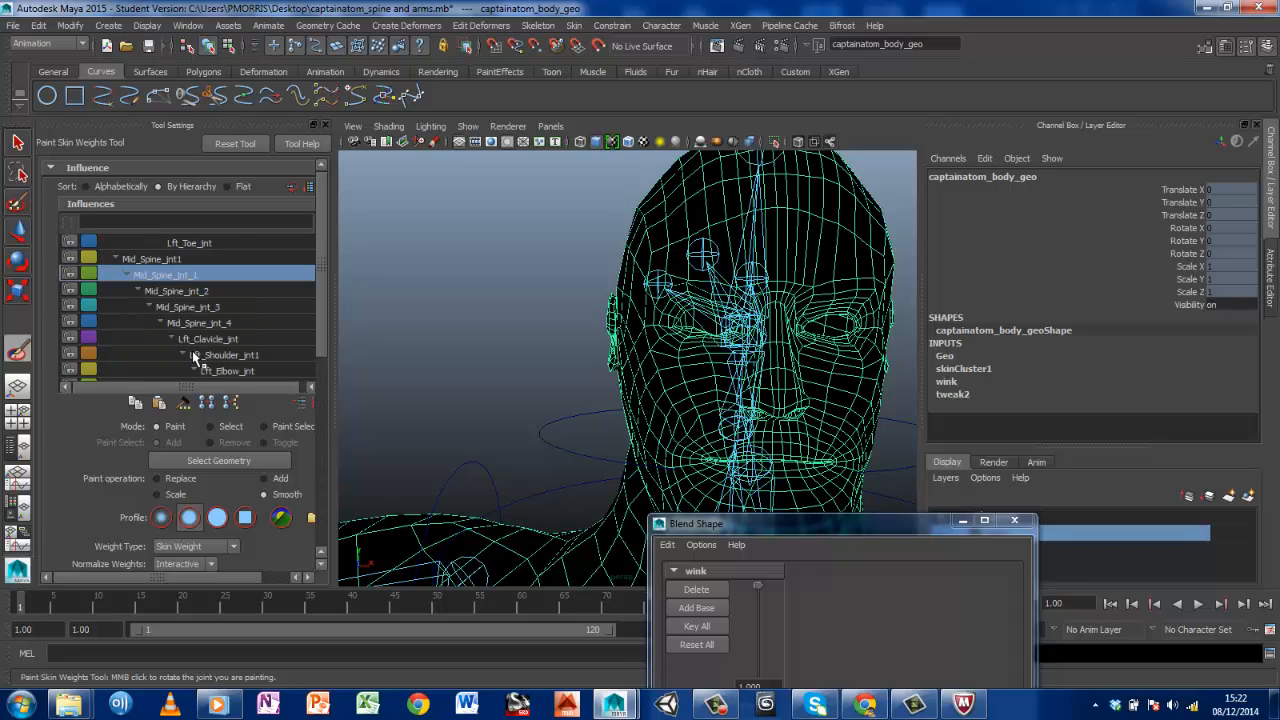
scroll(195, 354, "down", 8)
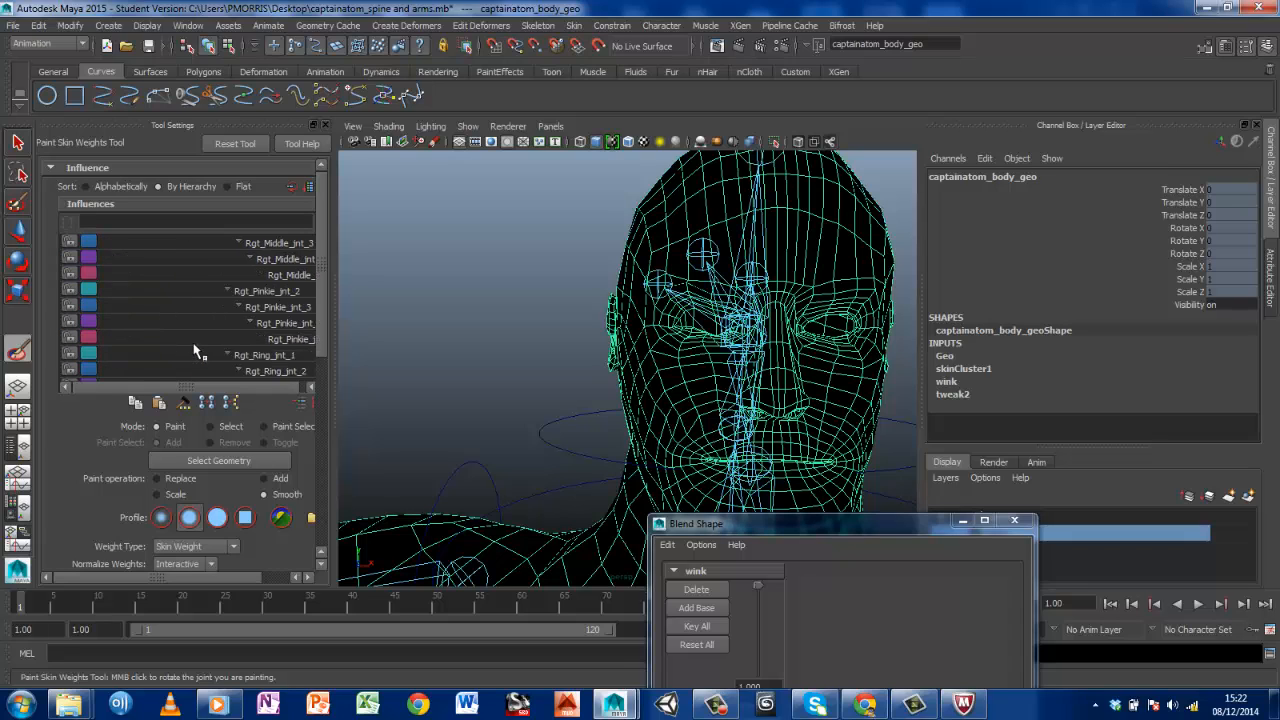
scroll(195, 350, "down", 8)
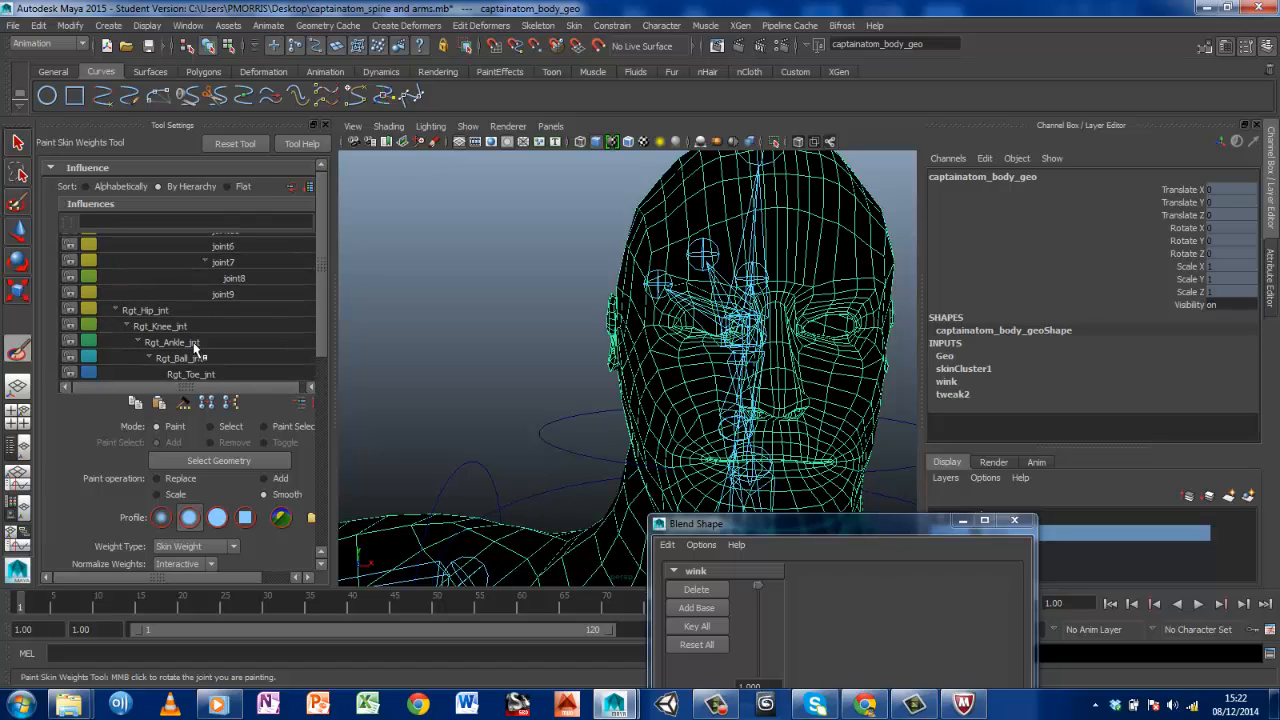
scroll(195, 348, "up", 2)
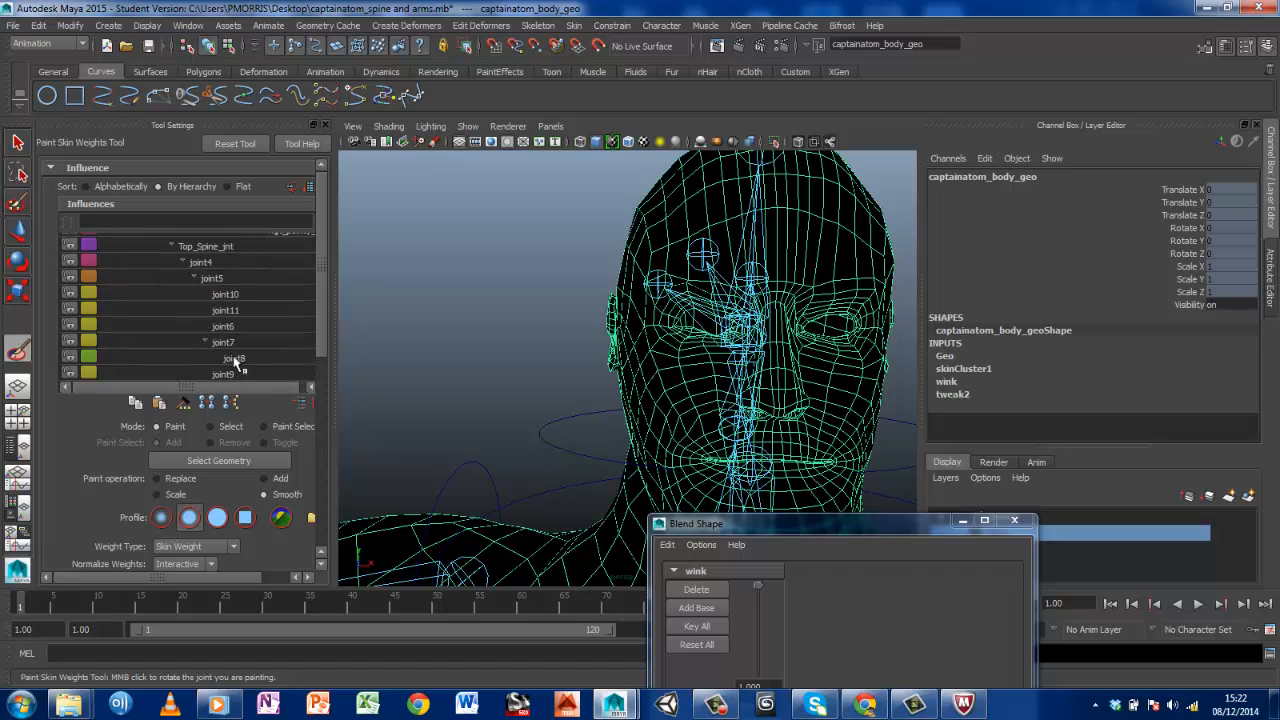
left_click(224, 342)
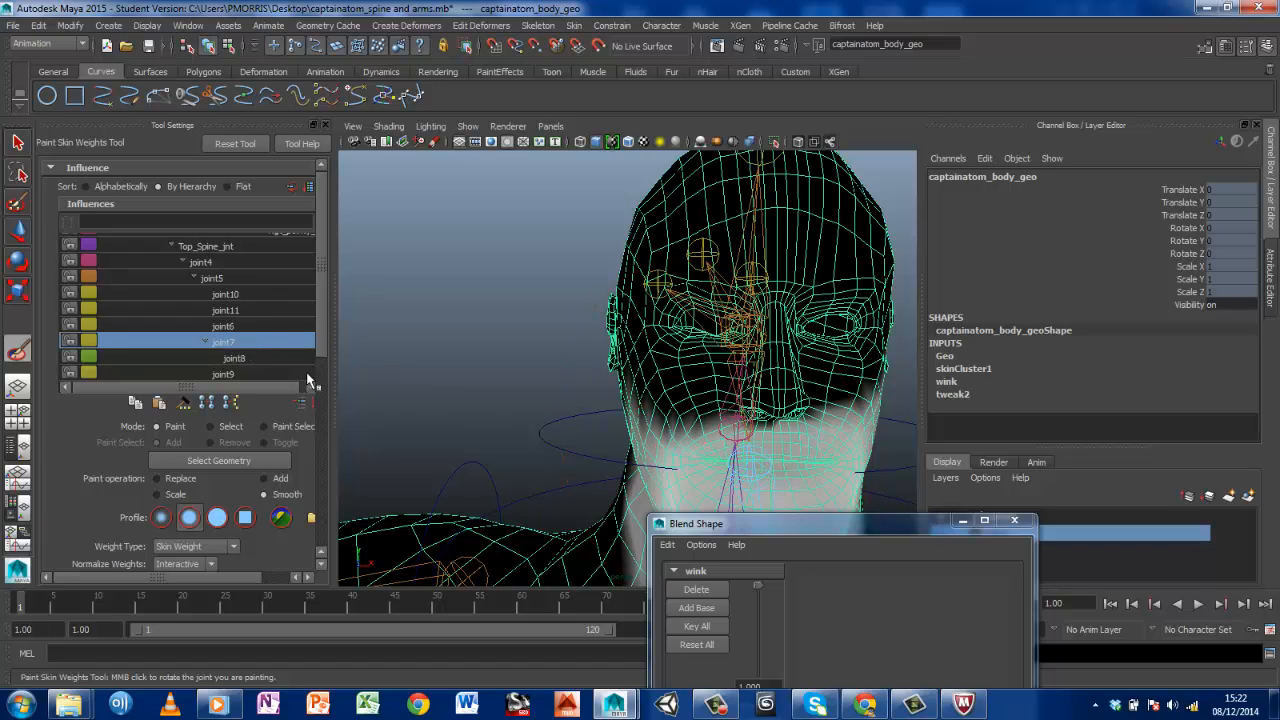
left_click(240, 358)
left_click(240, 373)
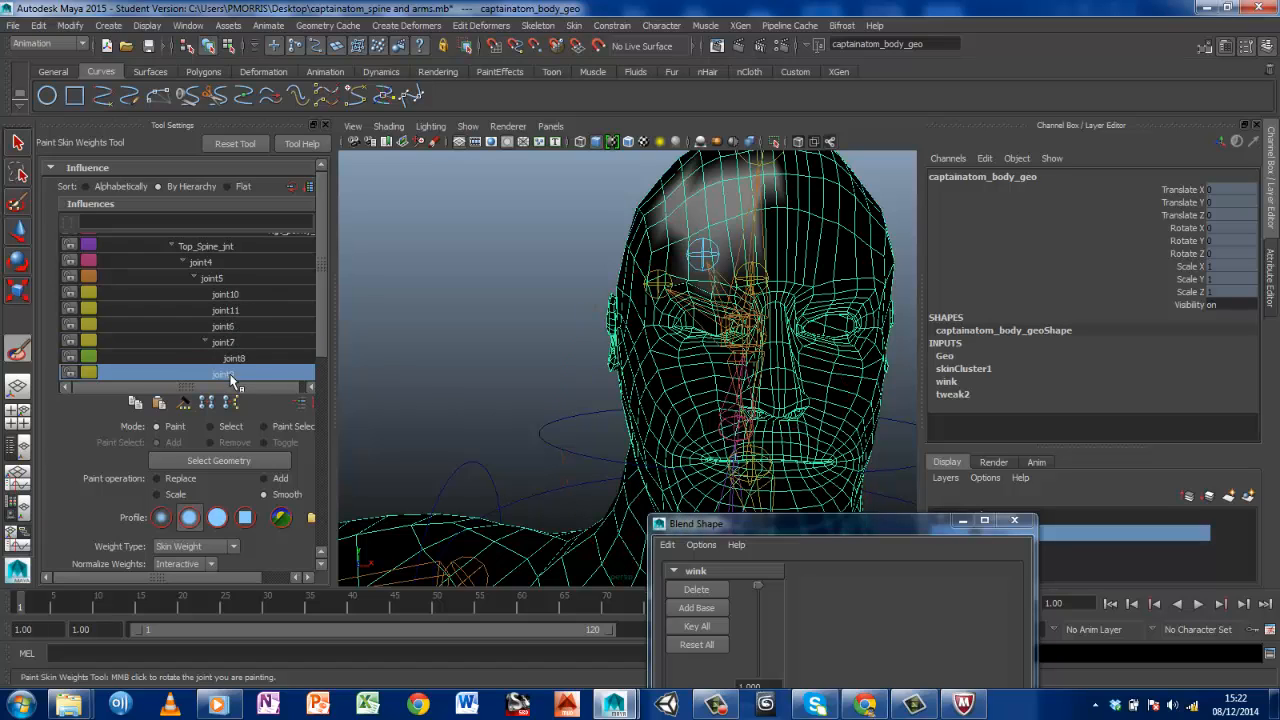
left_click(238, 327)
left_click(236, 311)
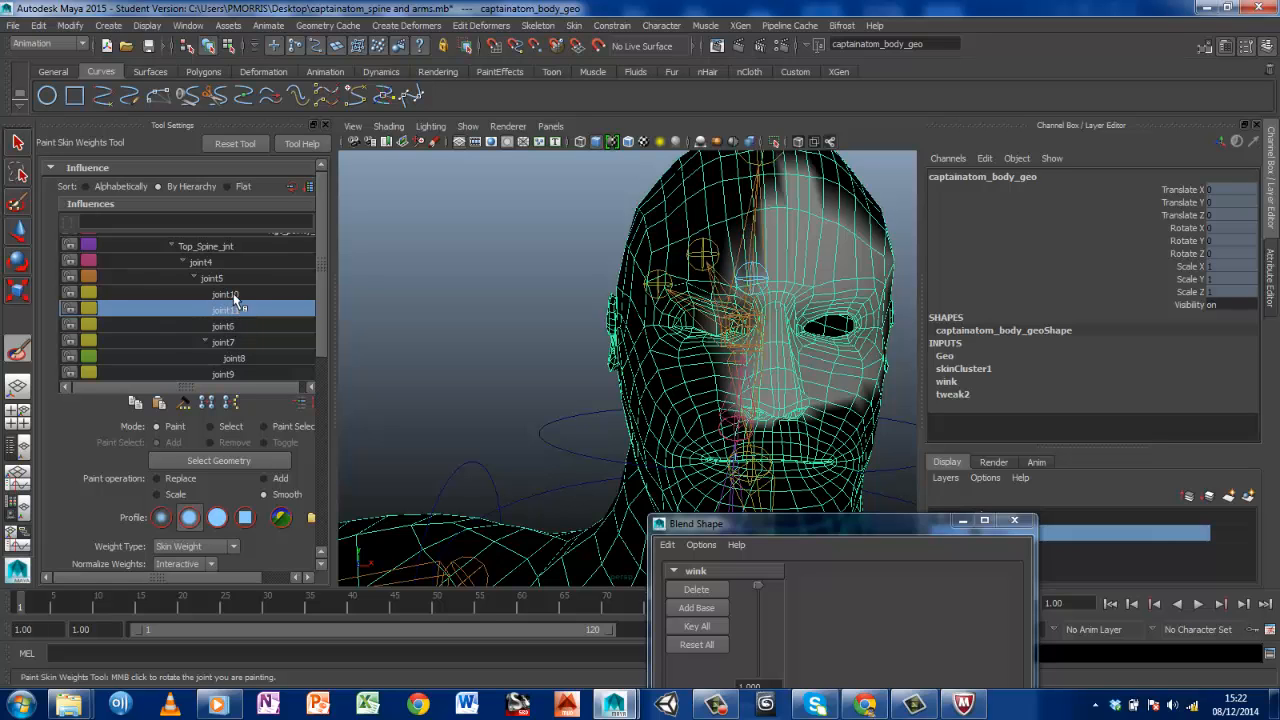
Clear joint10's existing skin weights from the right side of the face using Replace at opacity 1.0000
left_click(233, 294)
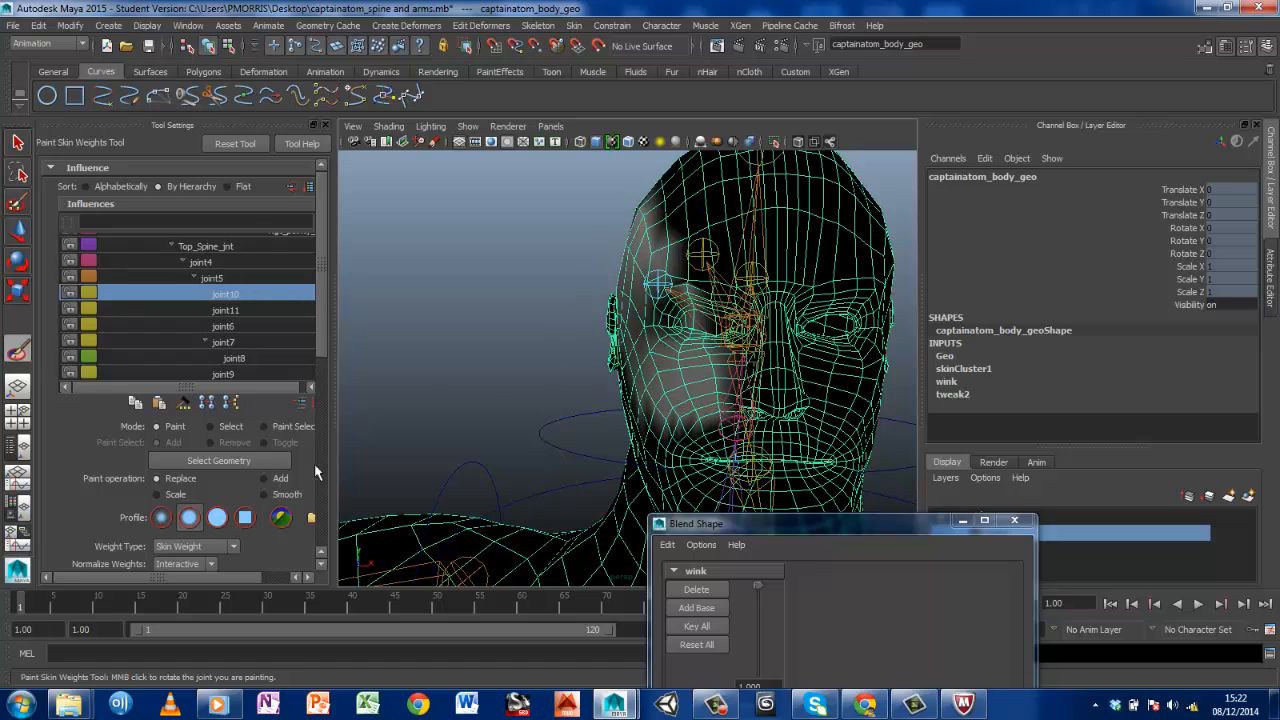
scroll(290, 440, "down", 3)
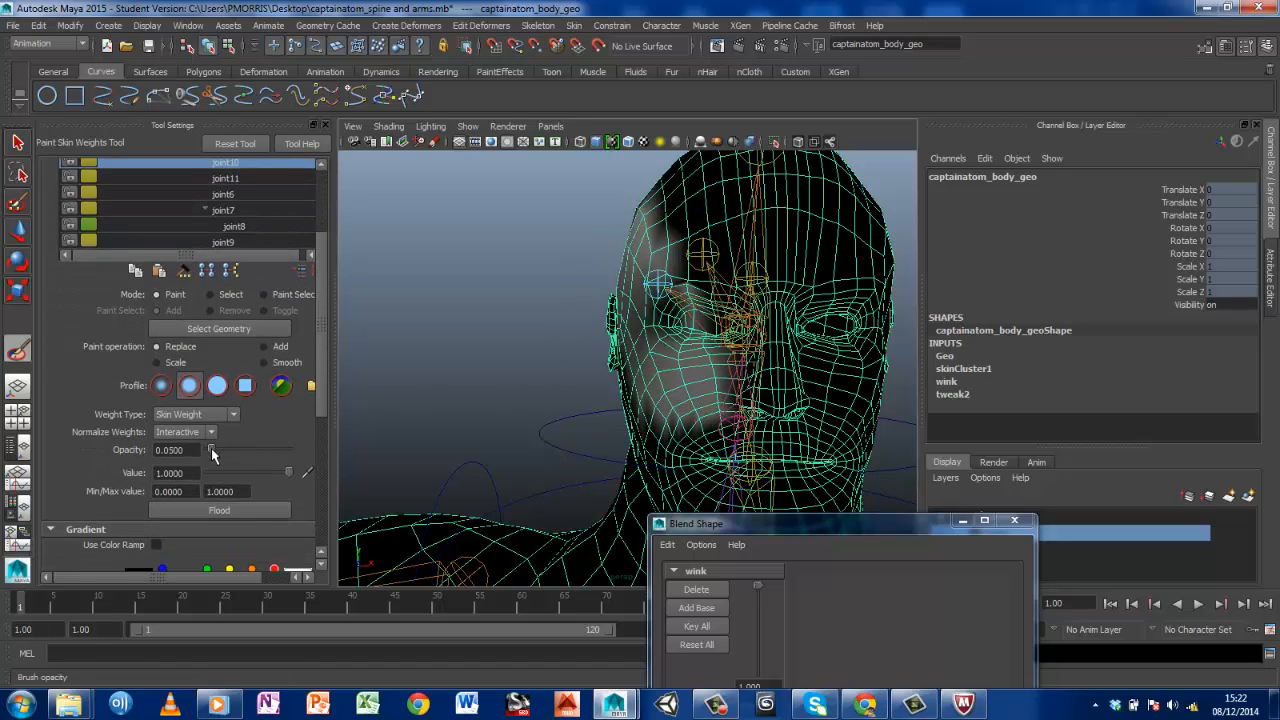
left_click(690, 417, "ctrl")
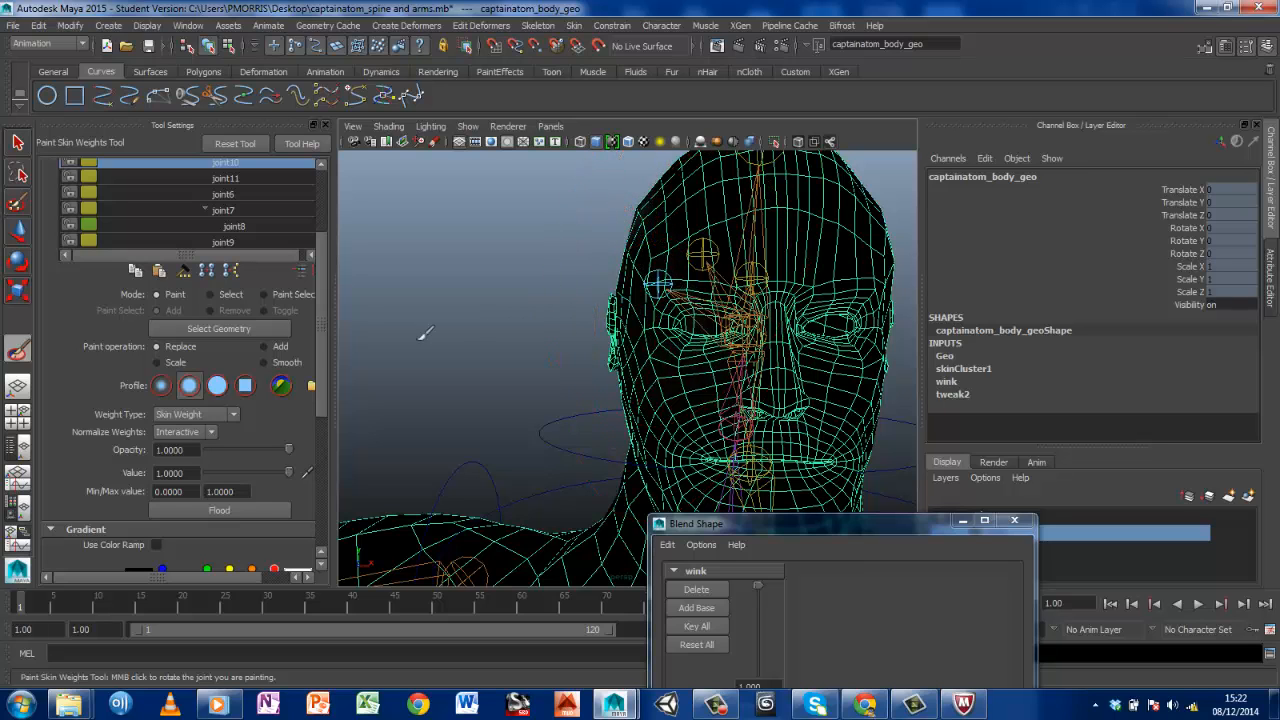
Reduce the brush's upper radius, trying 0.5 and settling on 0.25
scroll(136, 457, "down", 6)
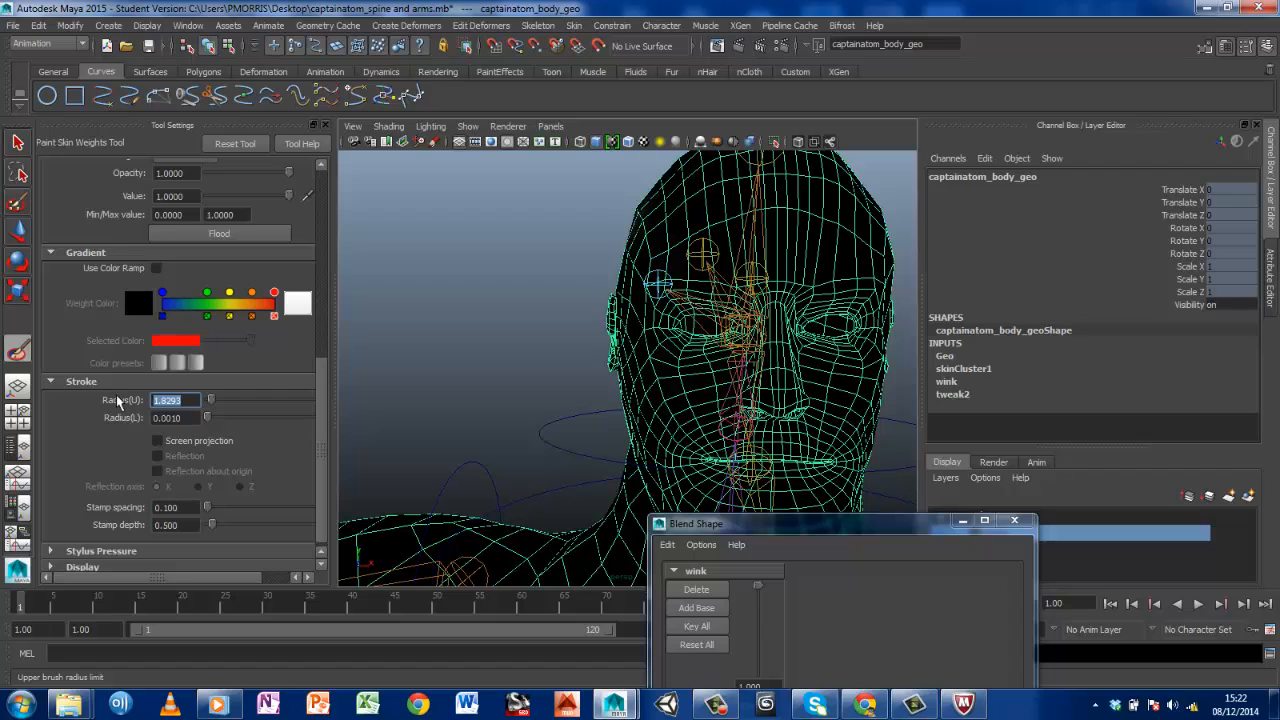
type("0.5")
key("Return")
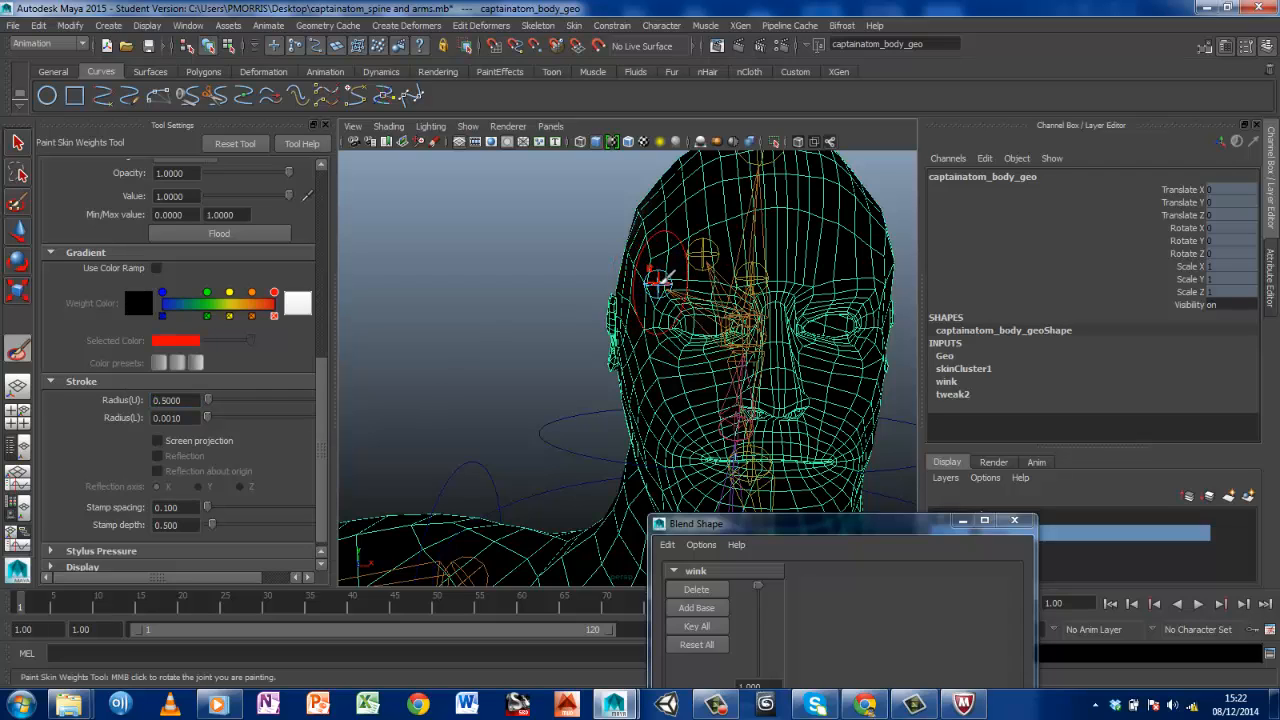
double_click(177, 400)
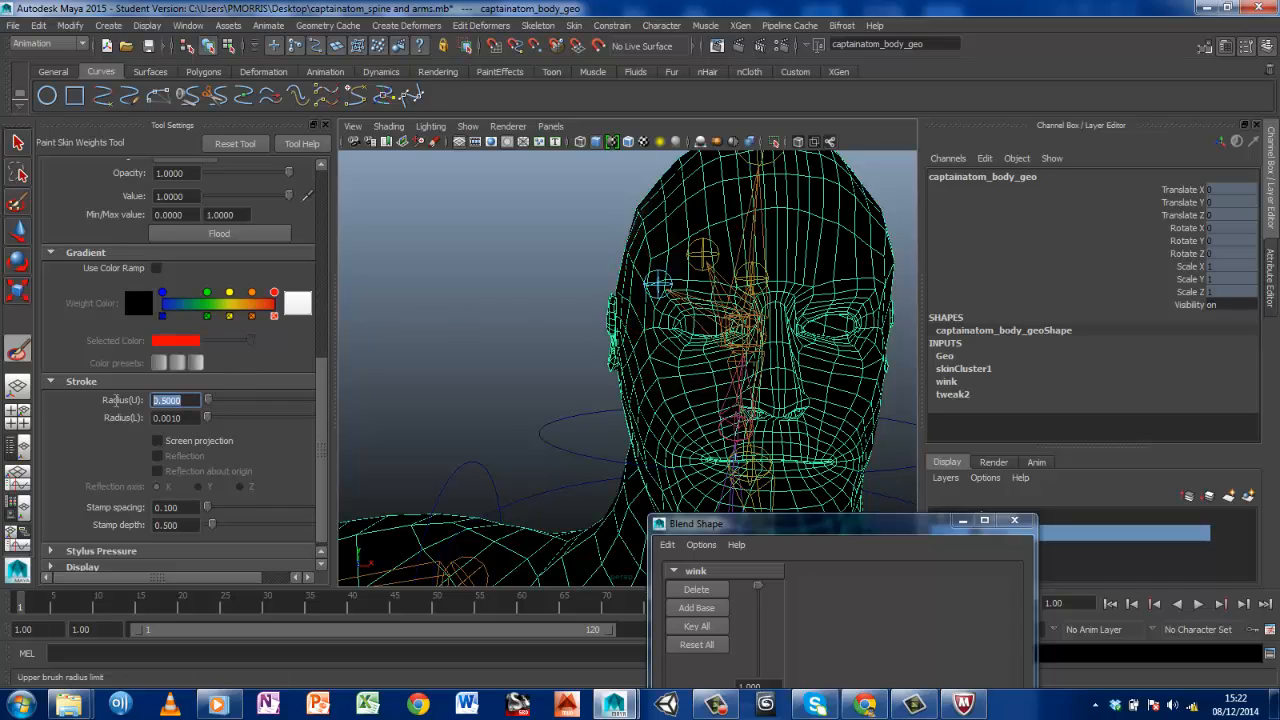
type("0.25")
key("Return")
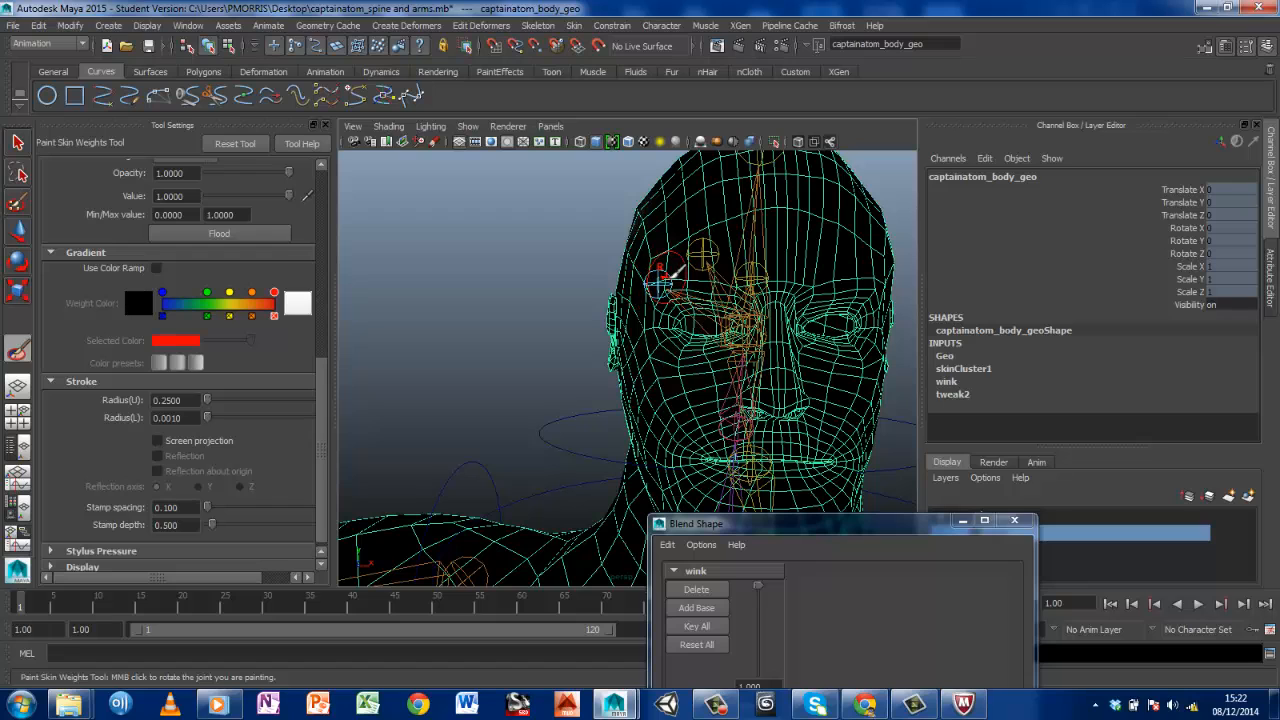
Paint joint10's weight around the right eyebrow with Replace at opacity and value 1.0000, and return to the Select Tool
scroll(323, 334, "up", 3)
scroll(323, 334, "up", 3)
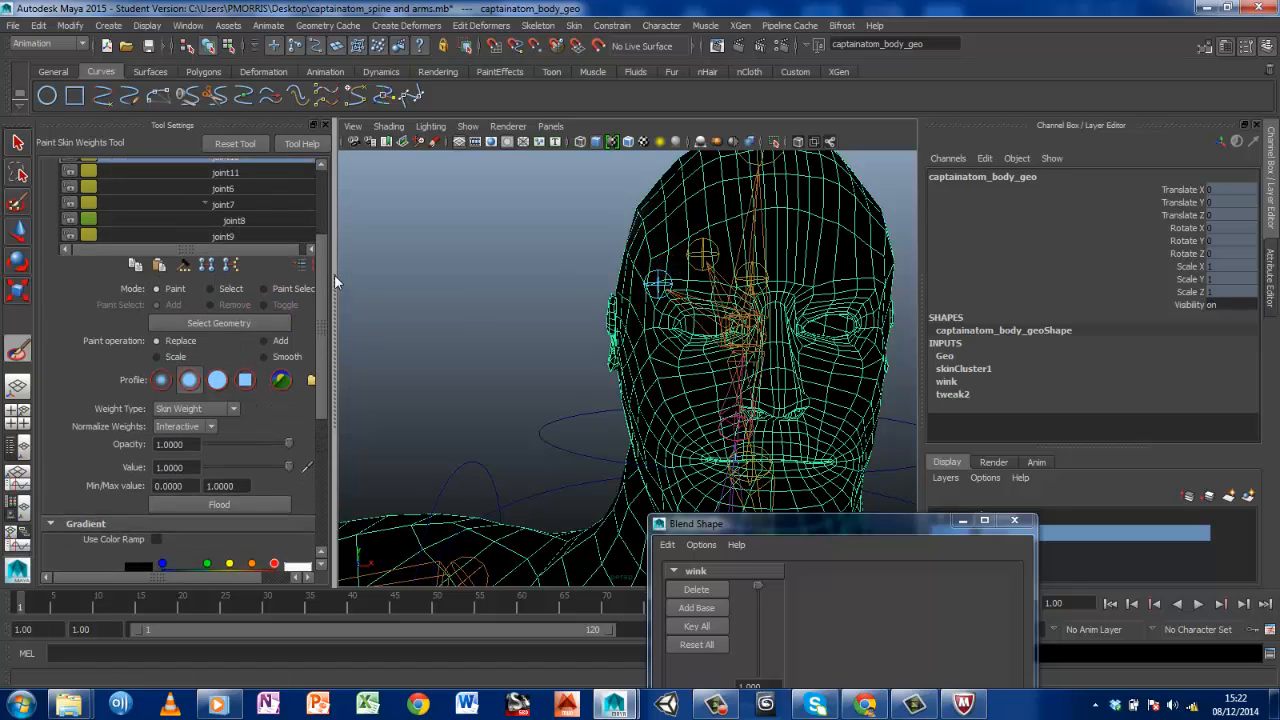
mouse_move(661, 285)
left_mouse_down()
mouse_move(710, 285)
mouse_move(667, 288)
left_mouse_up()
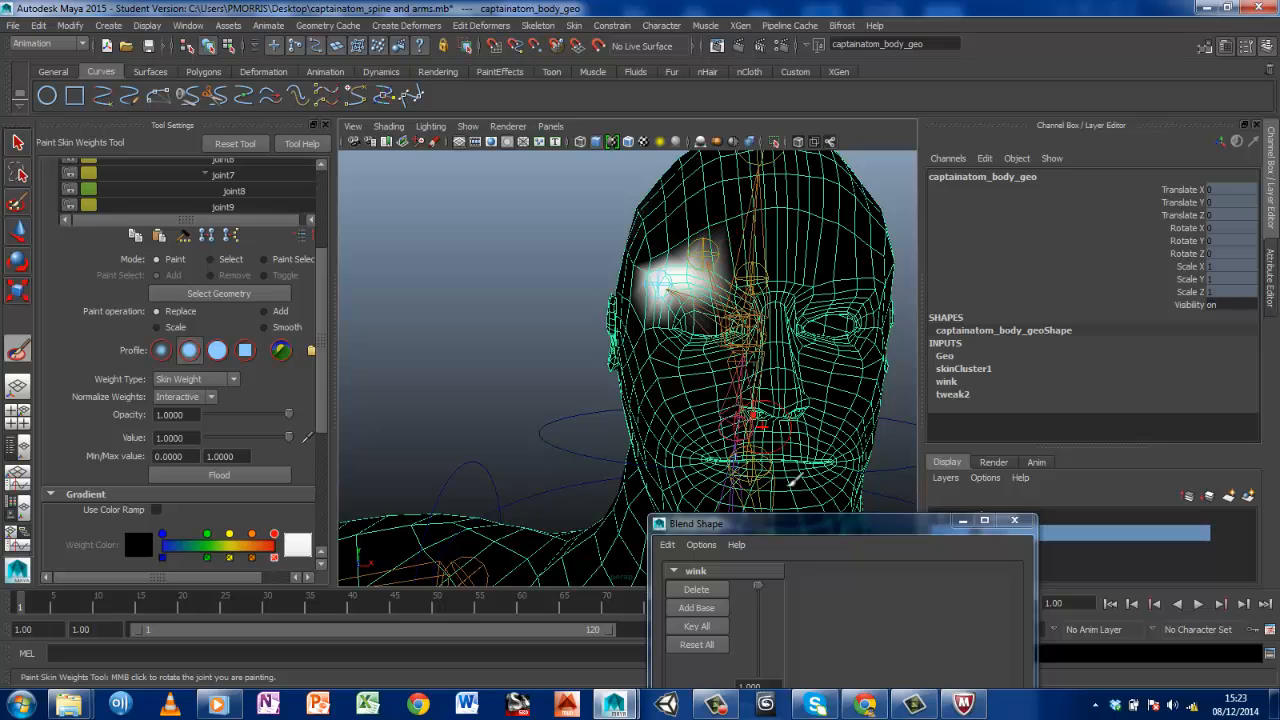
scroll(620, 293, "down", 4)
scroll(620, 293, "down", 3)
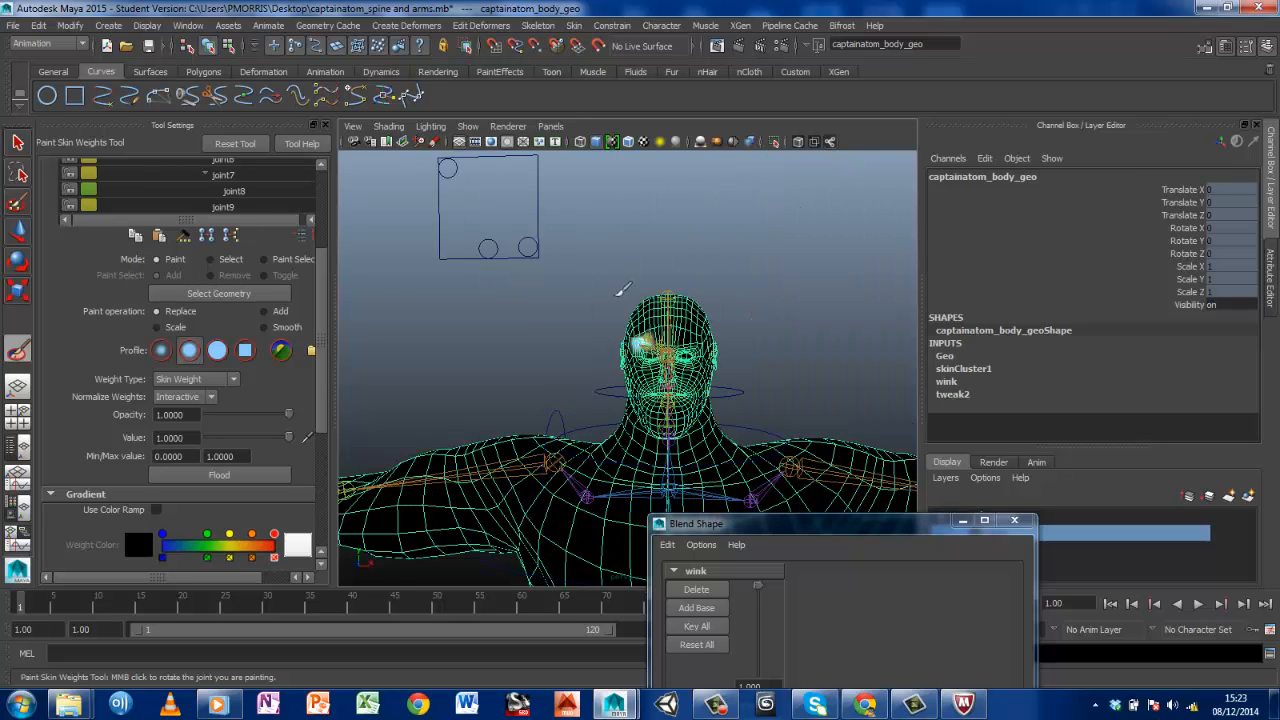
left_click(18, 143)
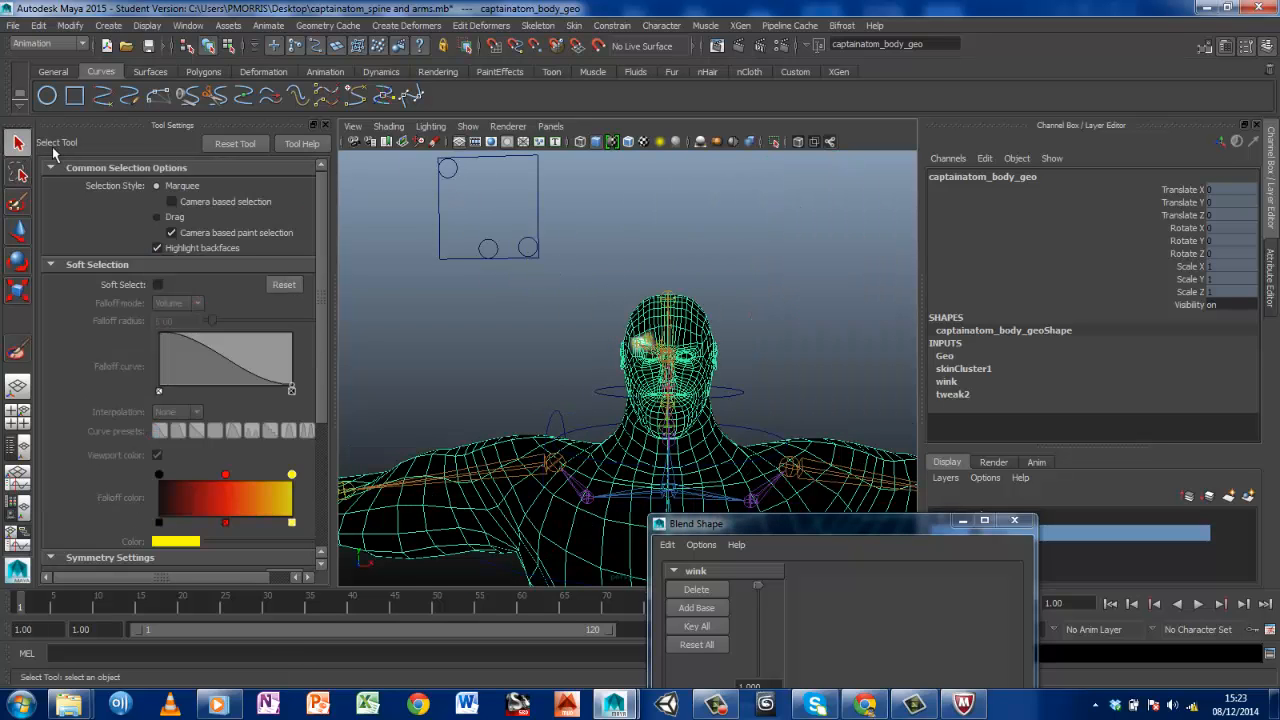
Test the right eyebrow control by lowering its circle to Translate Y 43.38 inside the facial control box, and undo the move
left_click(455, 174)
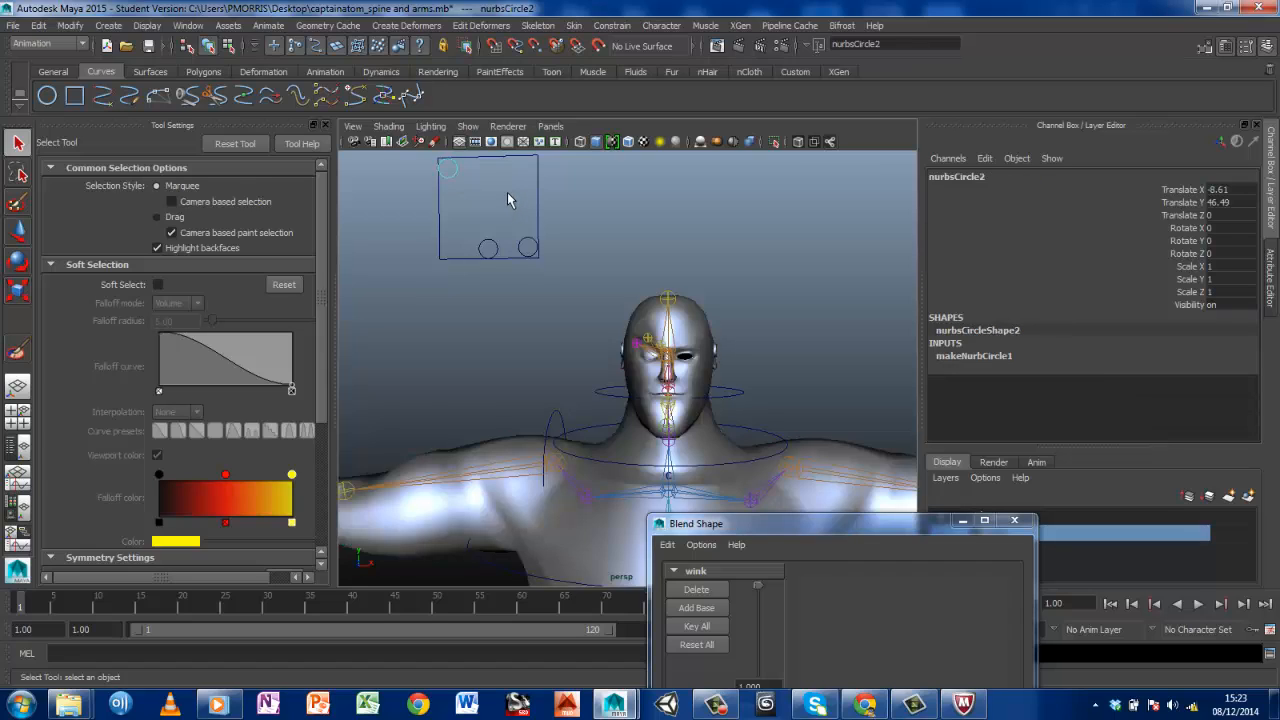
key("w")
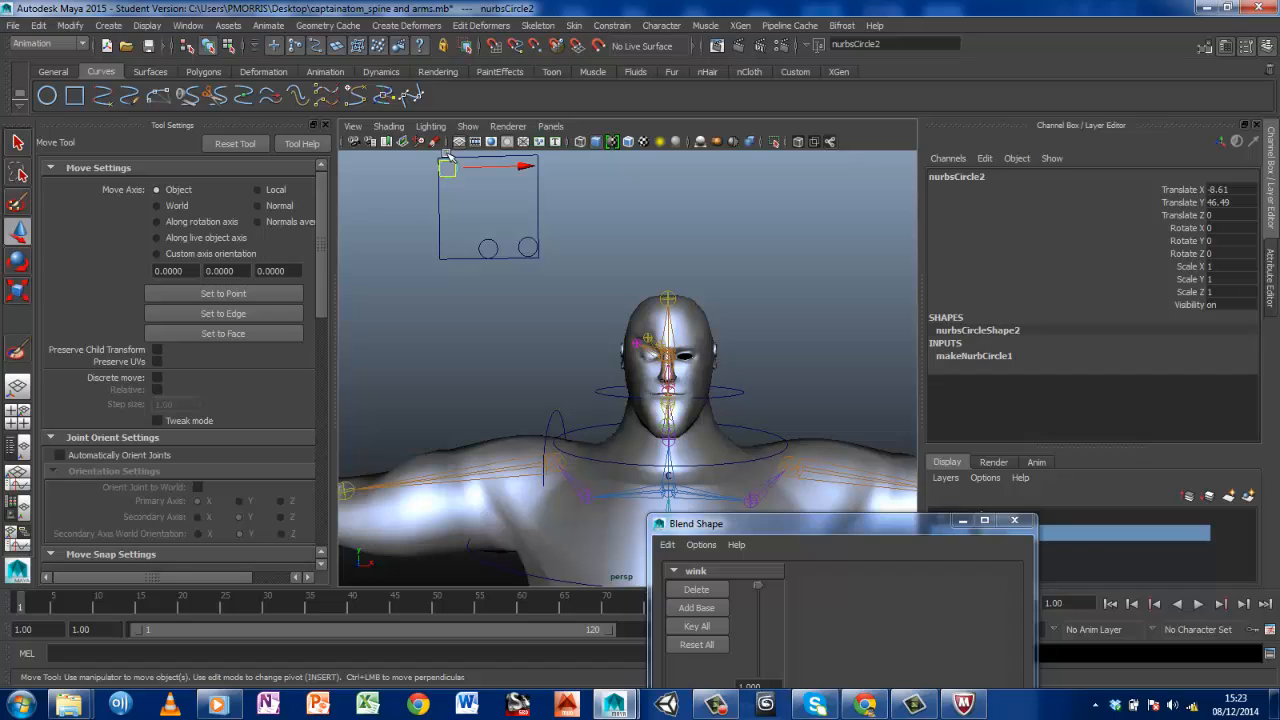
left_click_drag(449, 160, 441, 197)
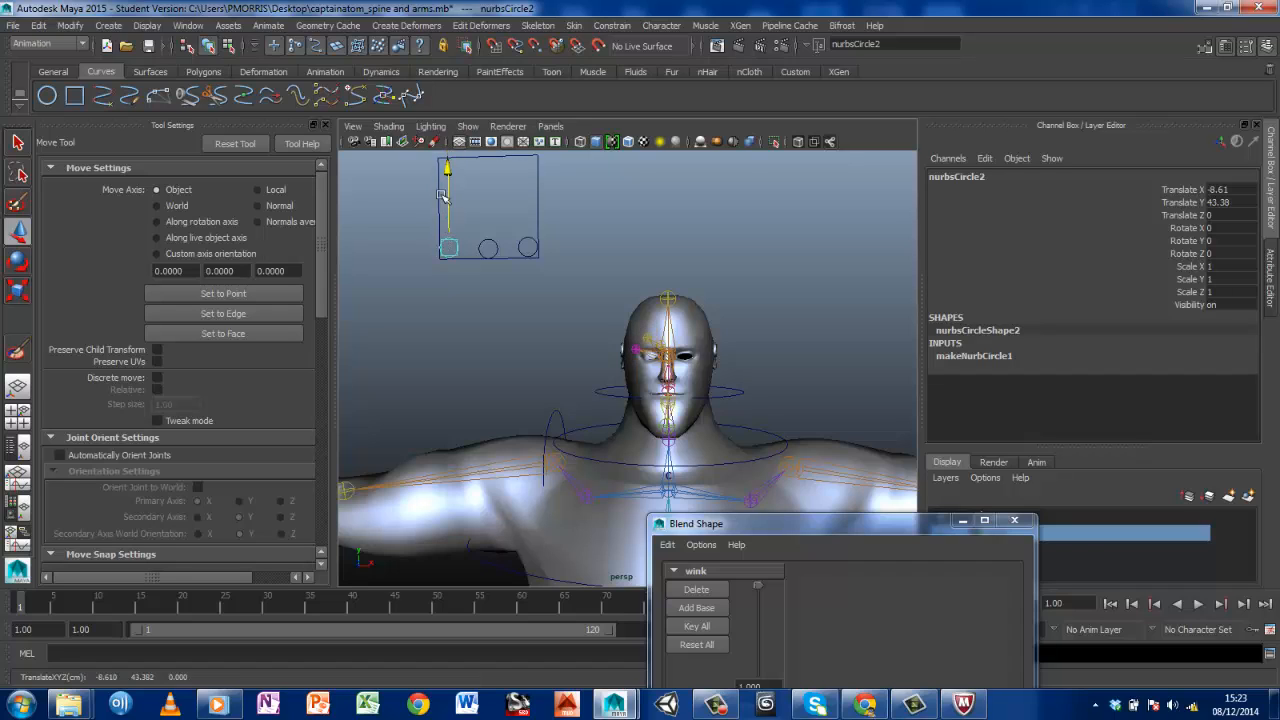
key("ctrl+z")
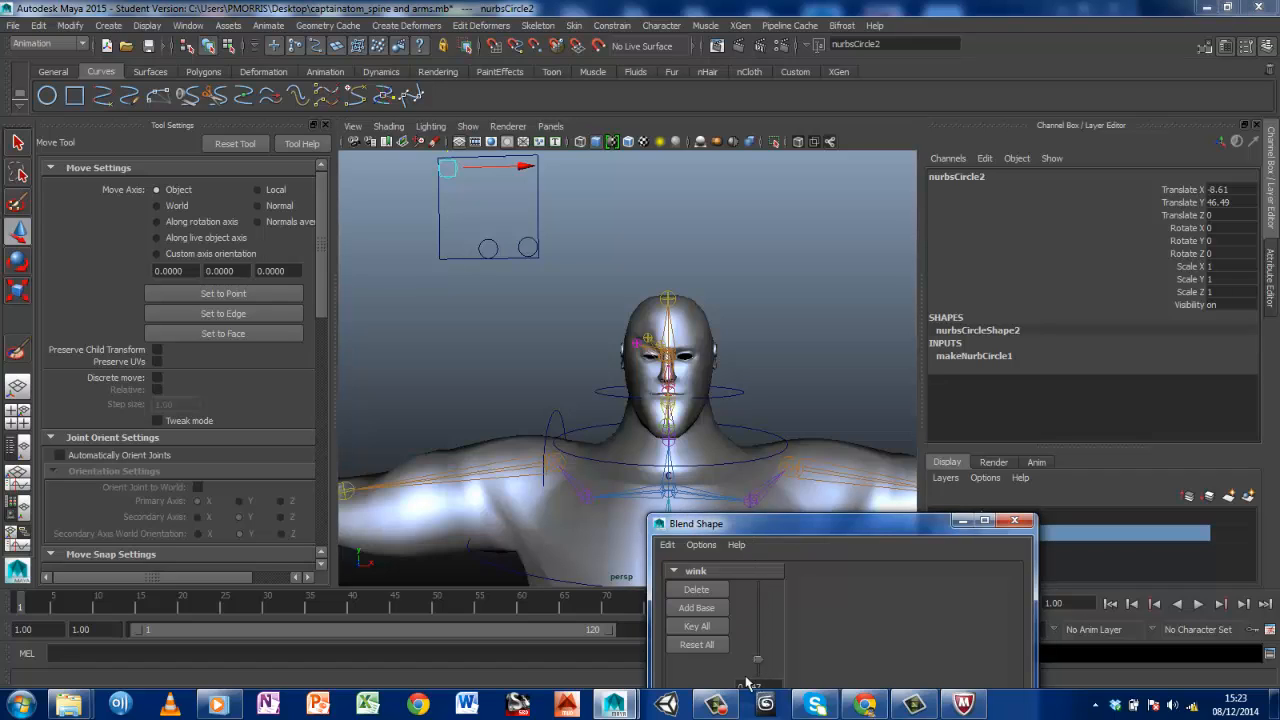
Reset the wink blend shape to 0.000 and lower the right eyebrow control circle to Translate Y 43.38
left_click_drag(757, 585, 730, 706)
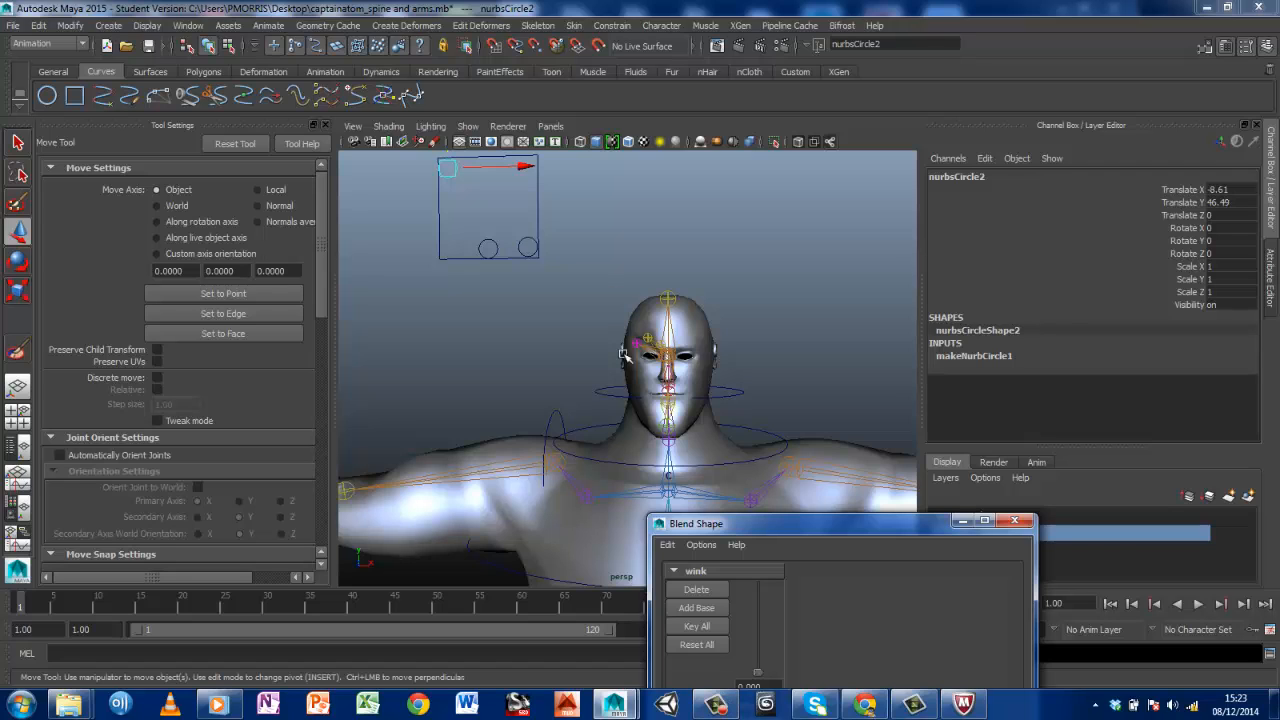
left_click_drag(447, 168, 443, 262)
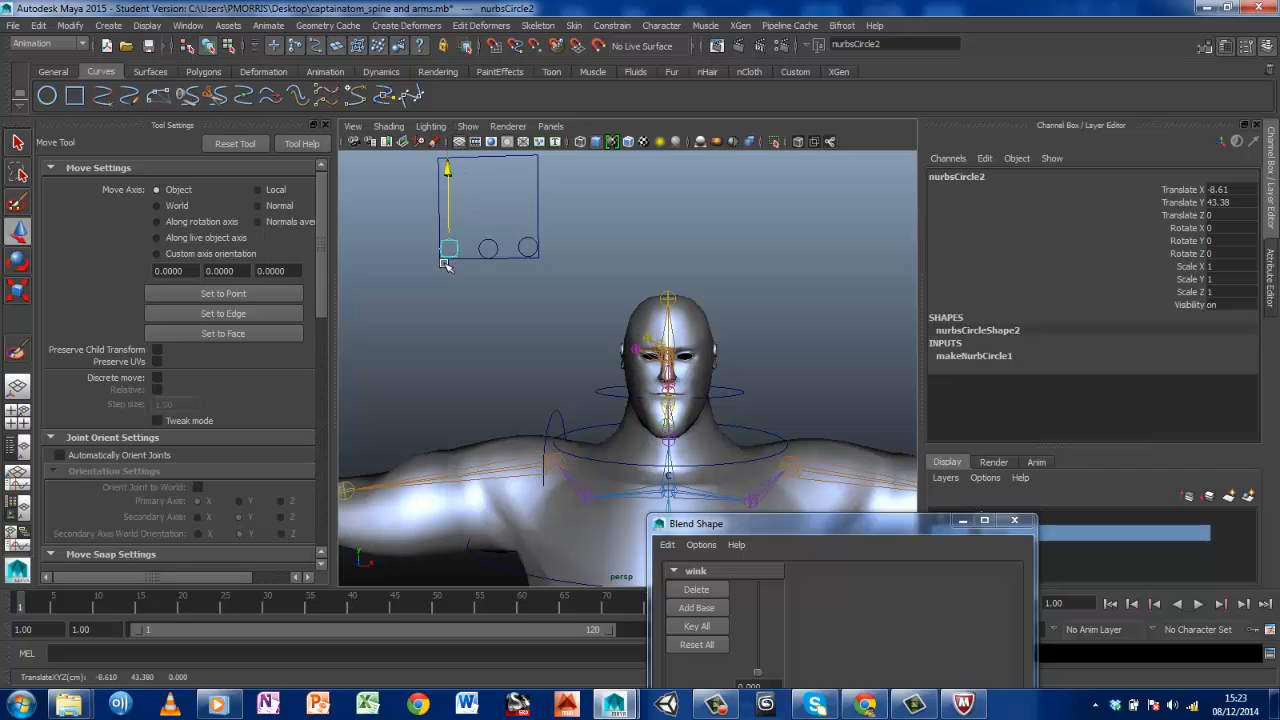
left_click(796, 532)
left_click_drag(796, 537, 236, 466)
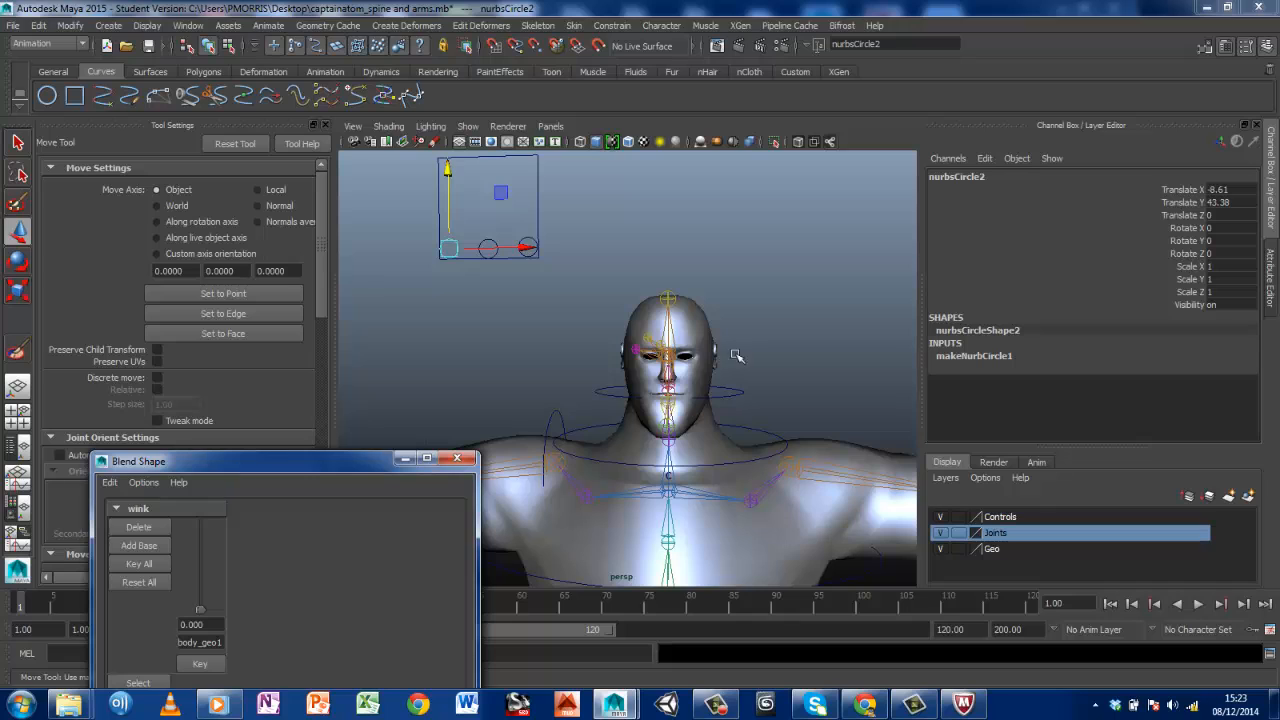
left_click(573, 26)
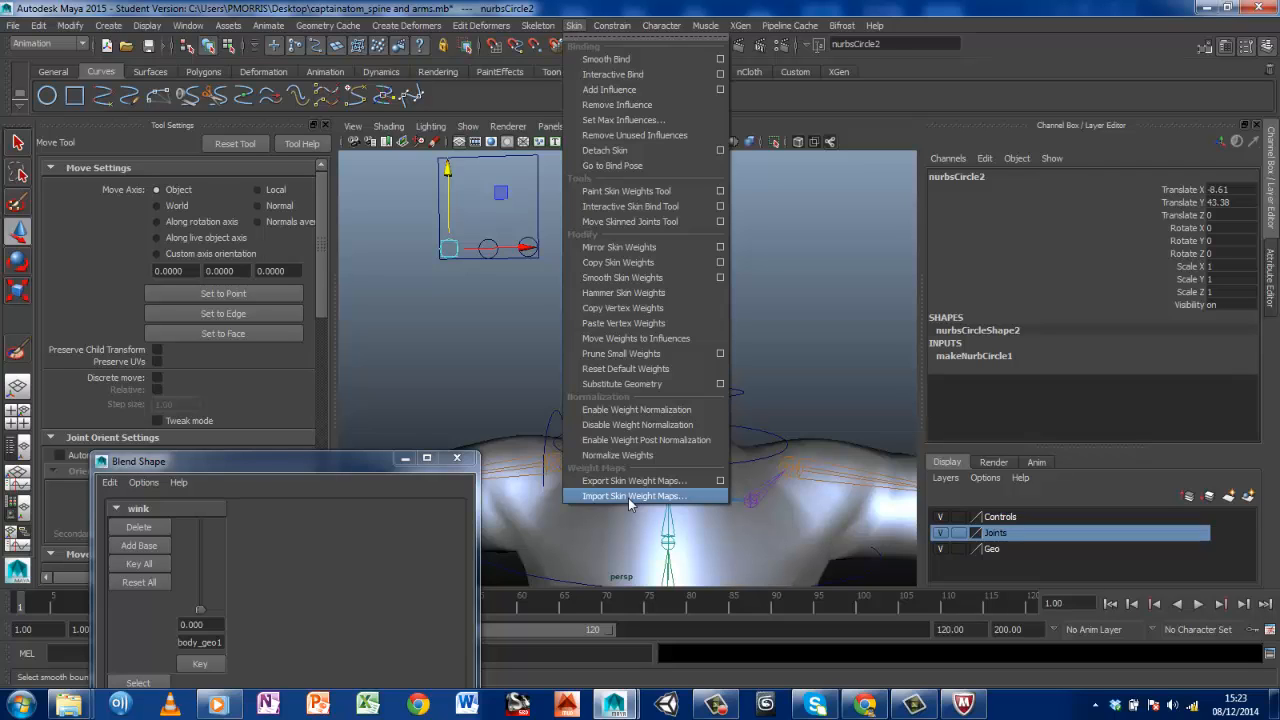
left_click(833, 403)
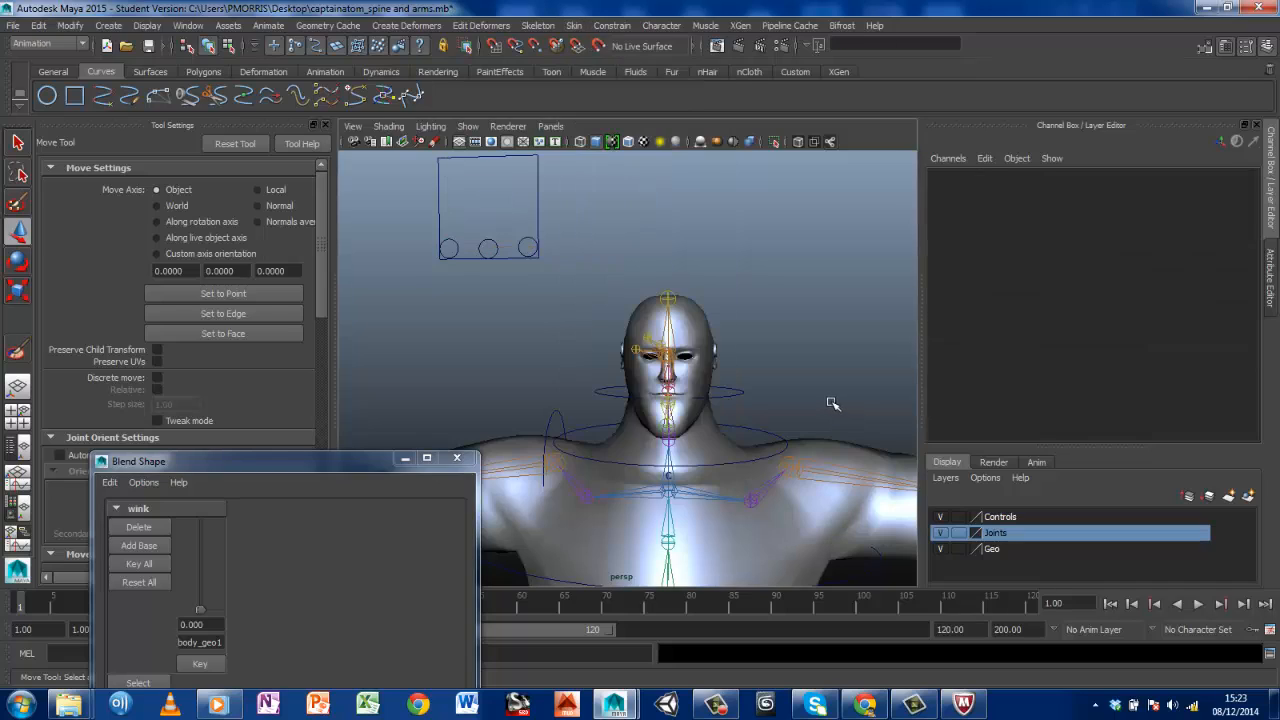
left_click(740, 392)
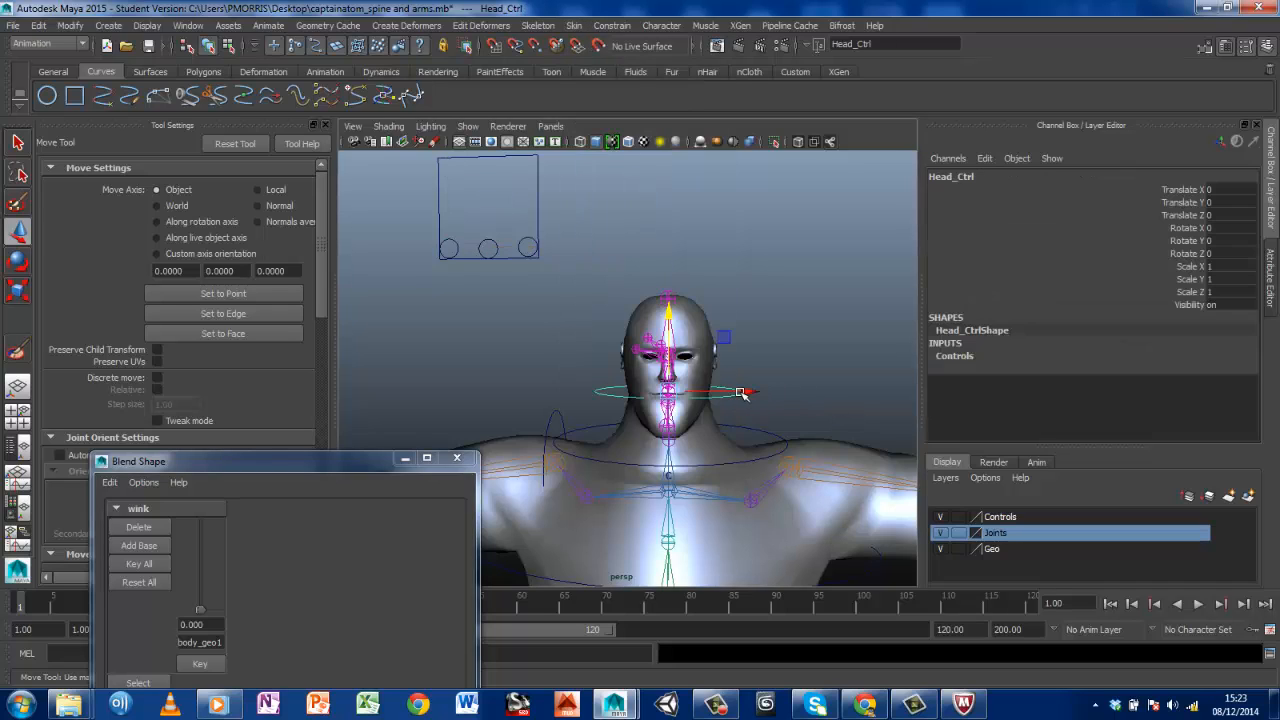
left_click(793, 328)
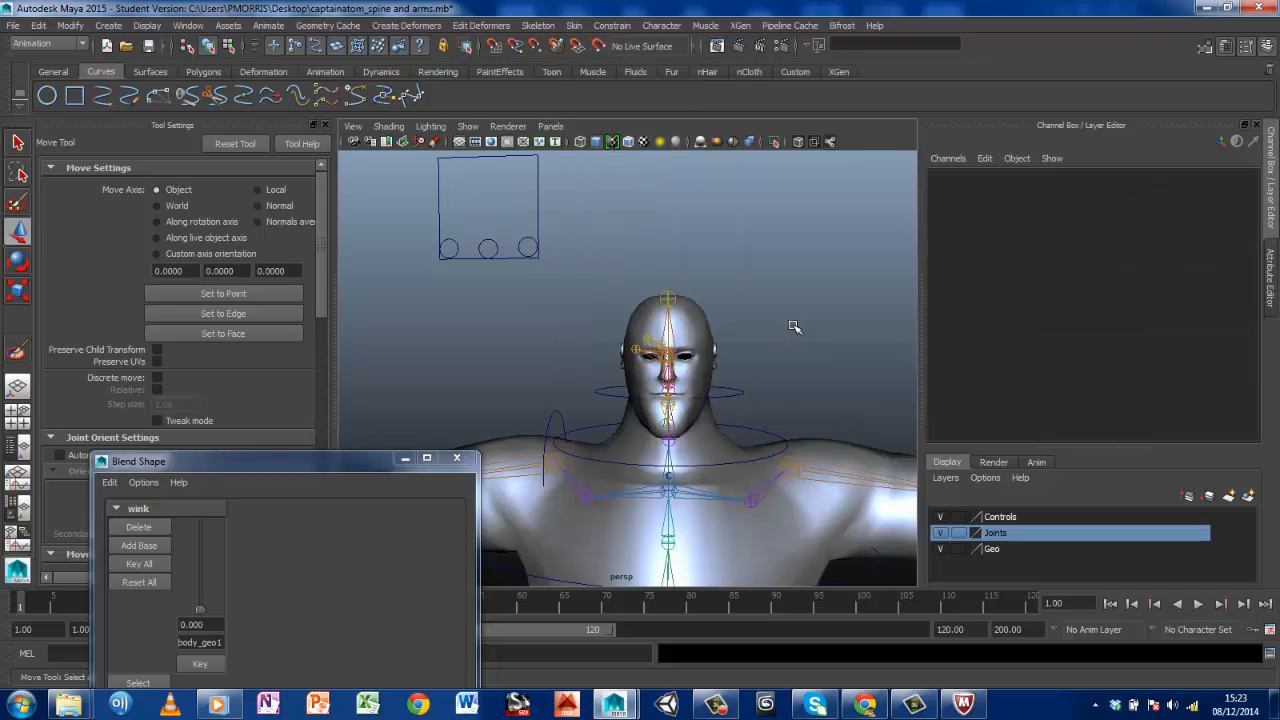
Demonstrate the wink blend shape on a close view of the face and return its value to 0.000
scroll(703, 485, "down", 6)
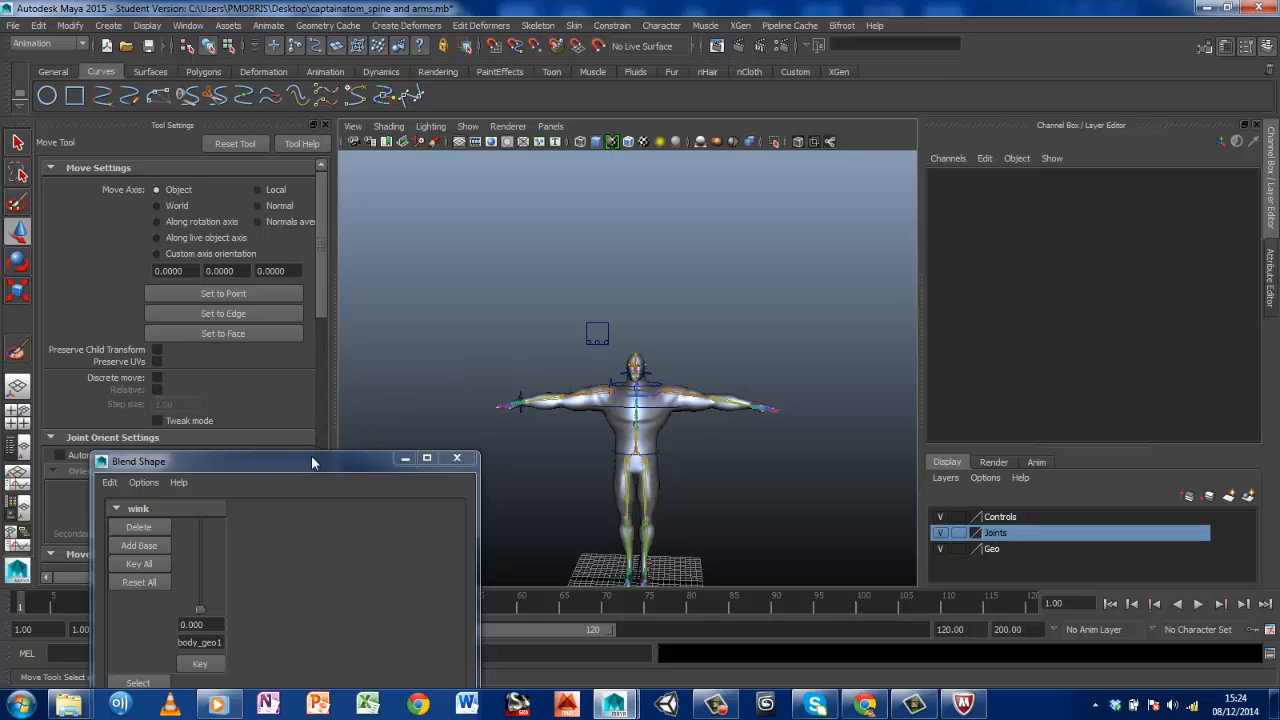
left_click_drag(311, 461, 1090, 215)
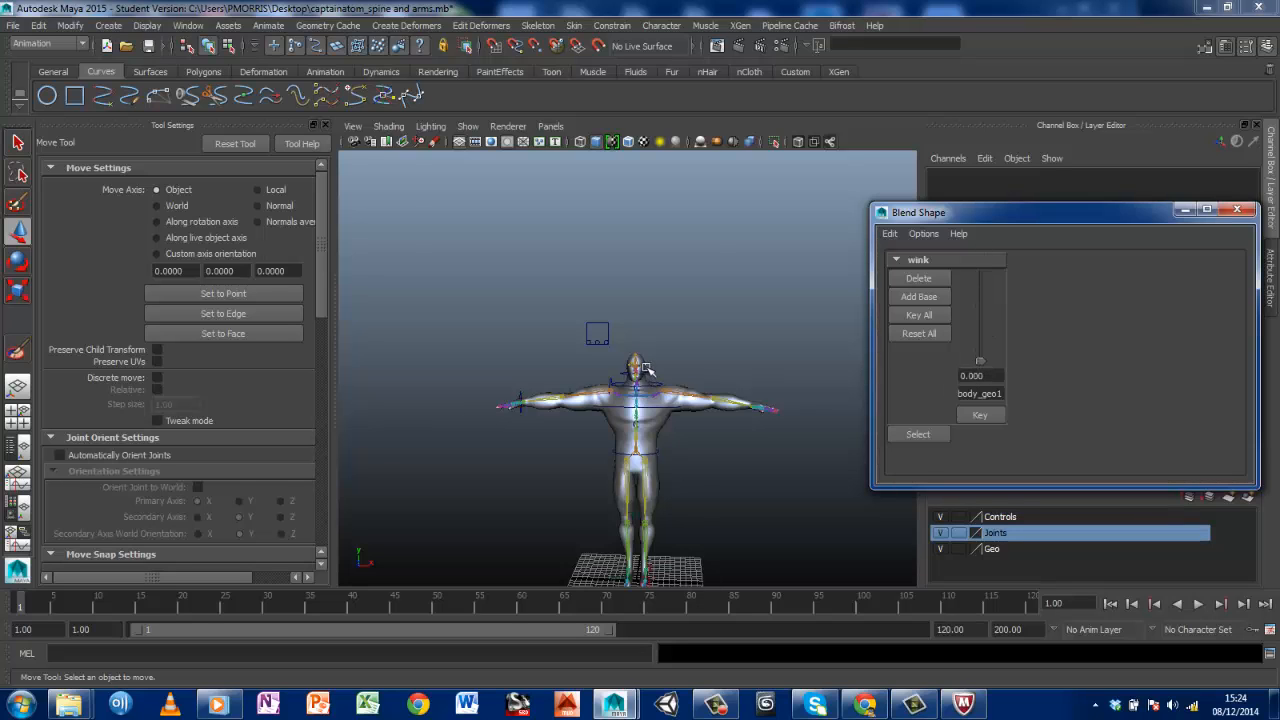
key("f")
left_click_drag(980, 362, 982, 262)
left_click_drag(992, 214, 966, 424)
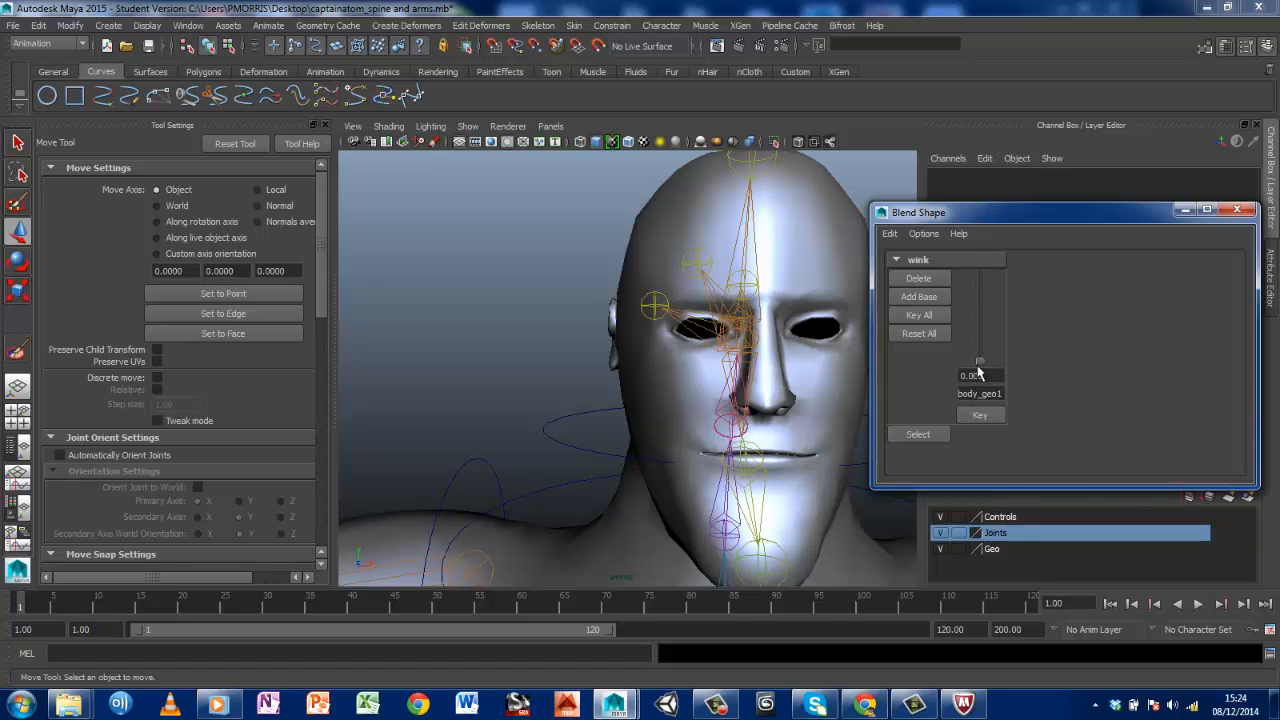
mouse_move(983, 353)
left_mouse_down()
mouse_move(980, 257)
mouse_move(979, 378)
left_mouse_up()
left_click_drag(983, 229, 1043, 241)
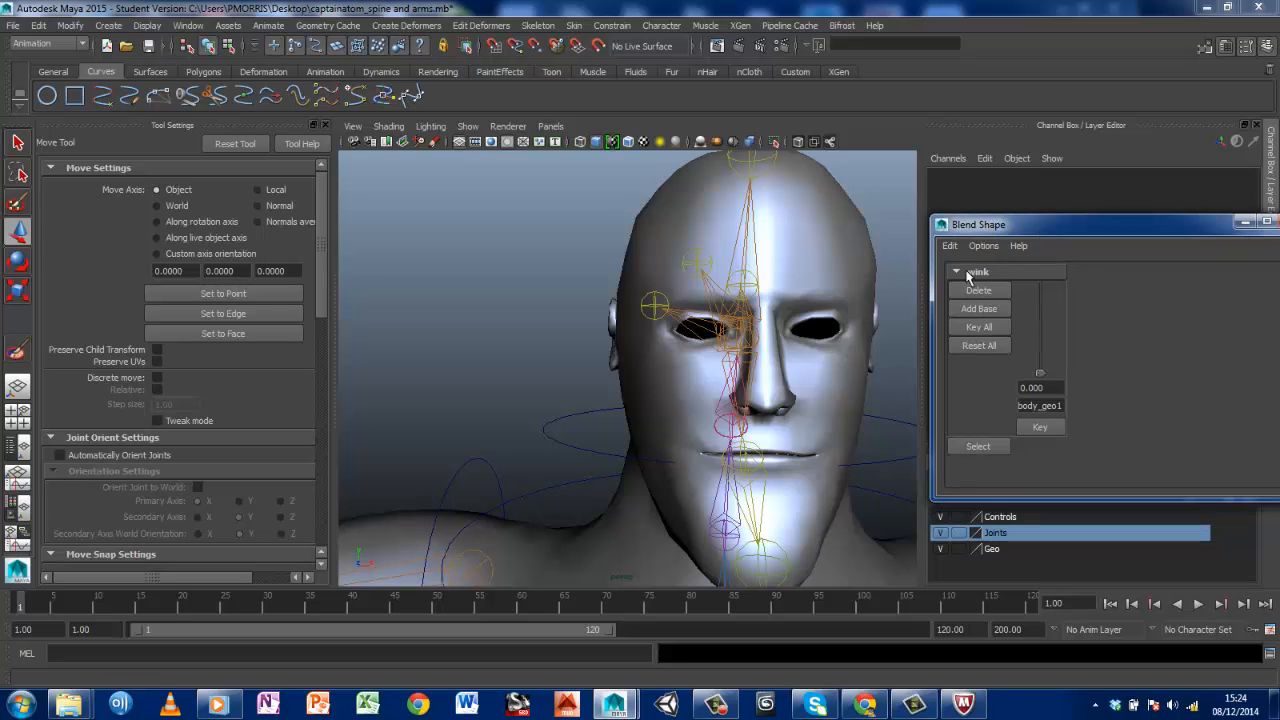
left_click_drag(1025, 232, 905, 476)
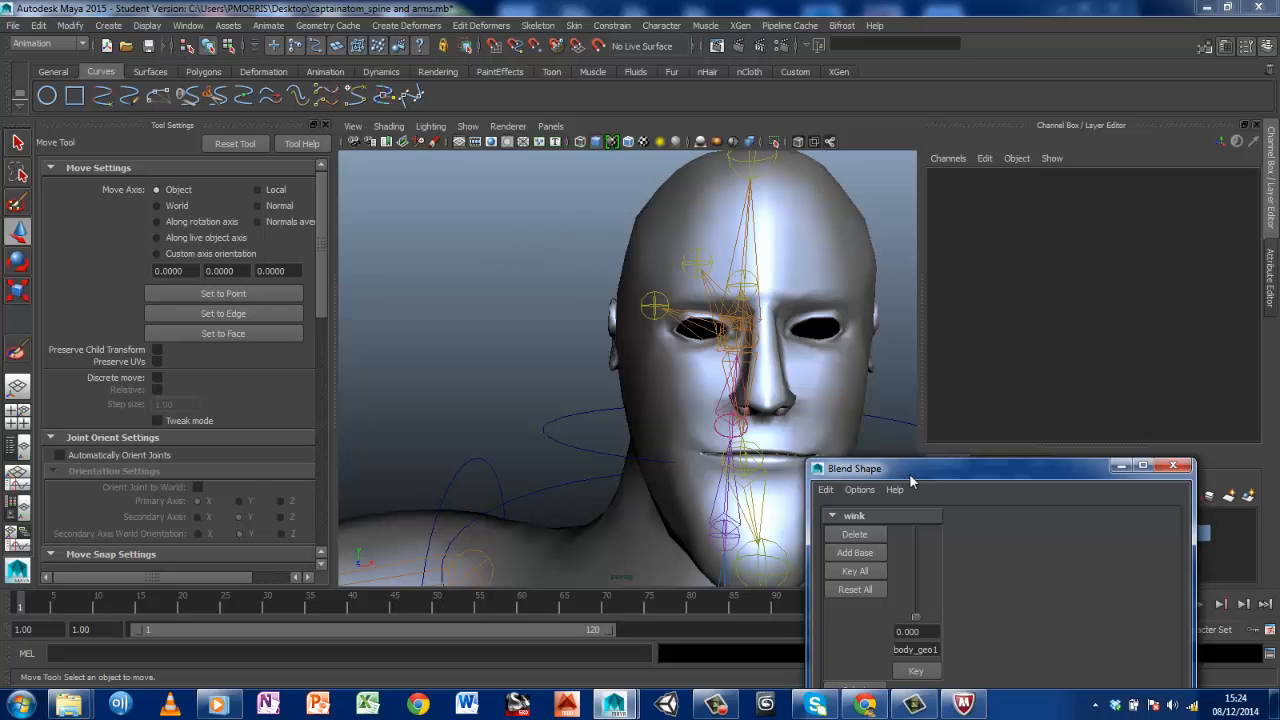
left_click_drag(908, 476, 873, 170)
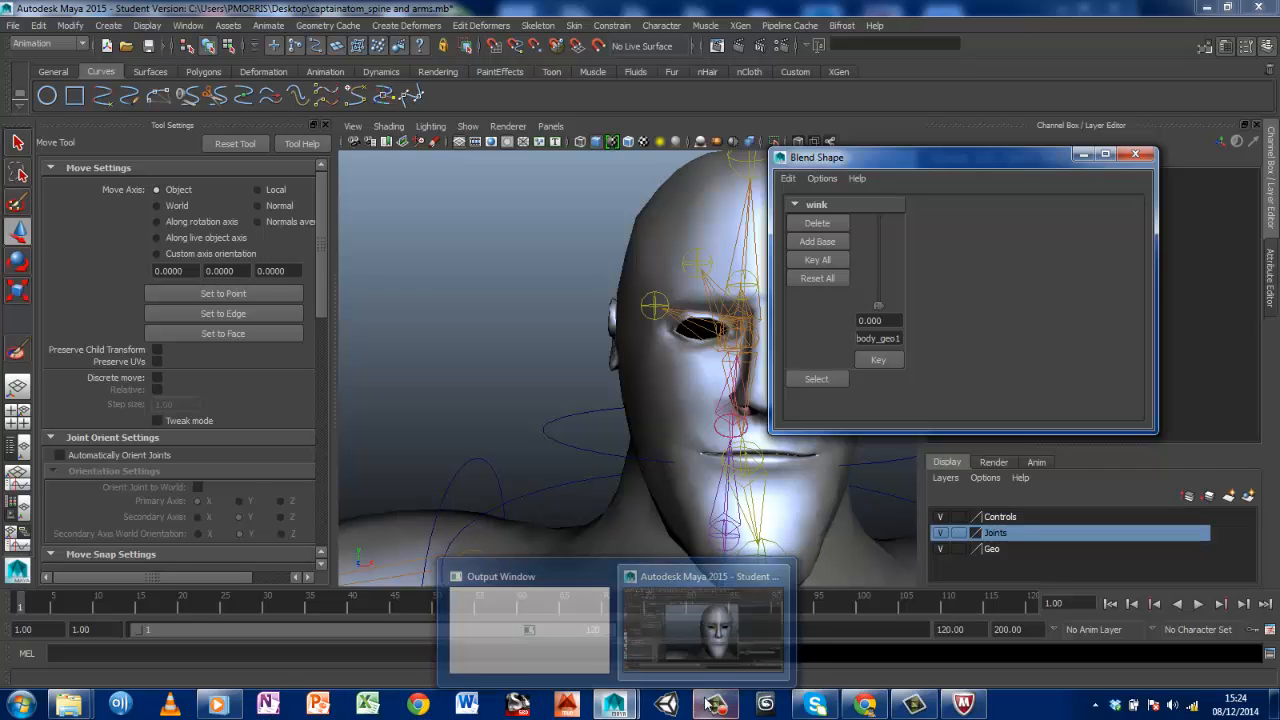
left_click(728, 710)
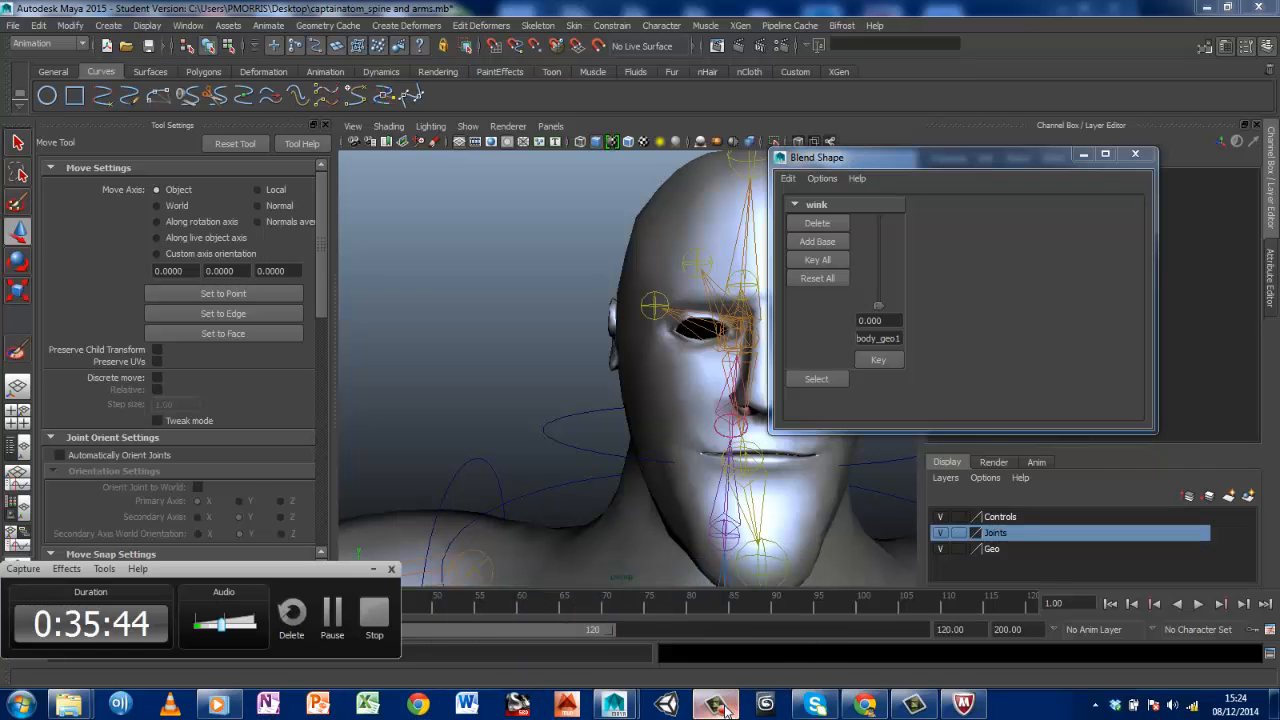